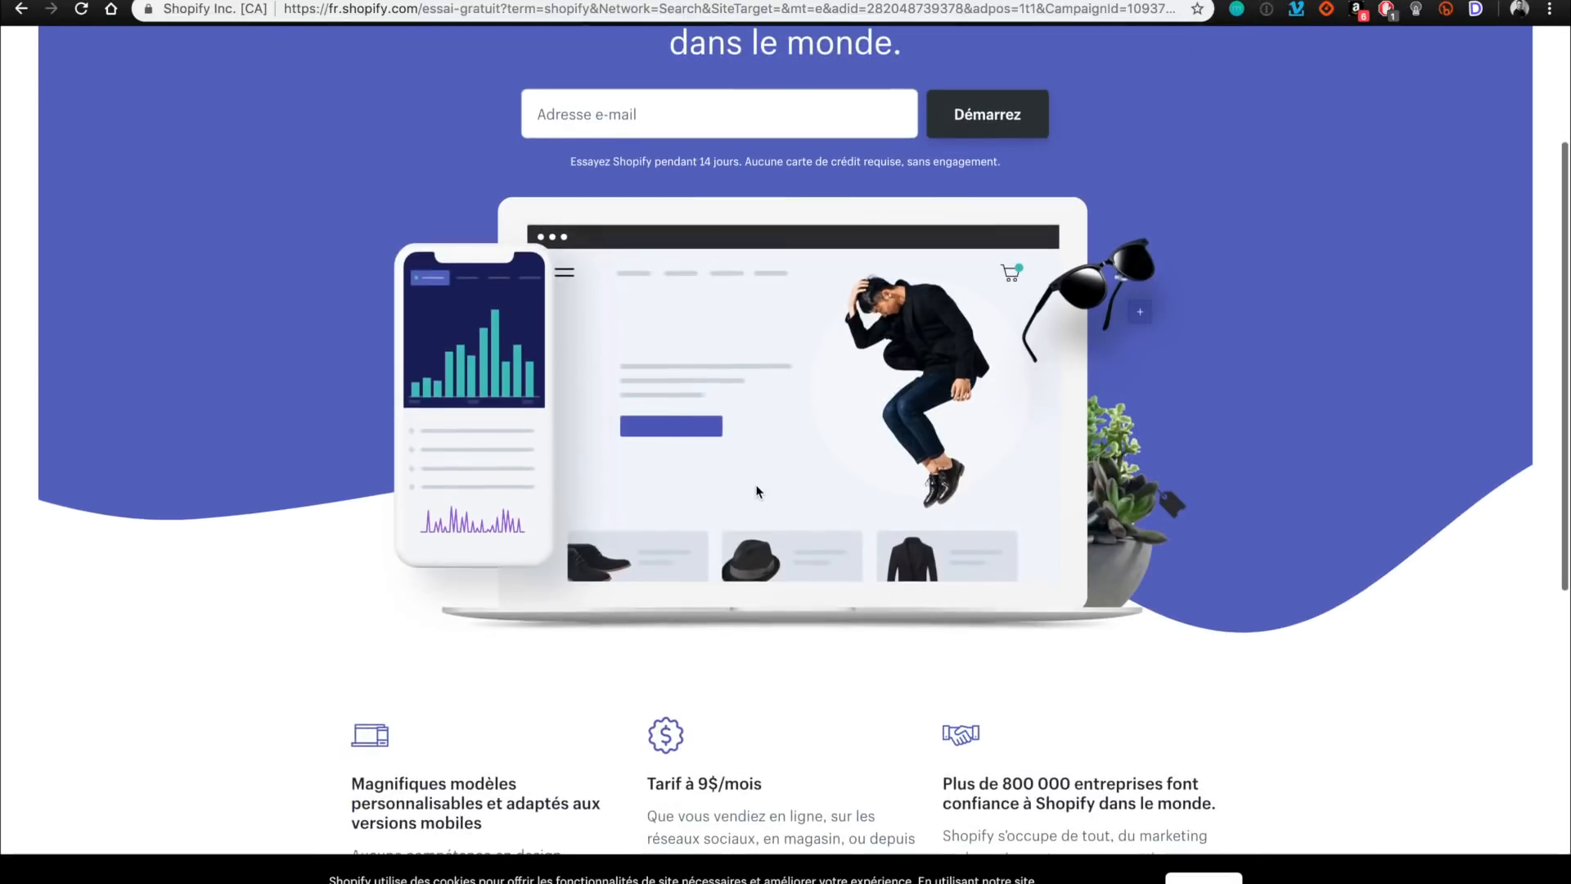
Look through the Shopify free-trial landing page, including features and testimonial, and dismiss its cookie notice.
{"action": "scroll", "coordinate": [757, 491], "scroll_direction": "down", "scroll_amount": 3}
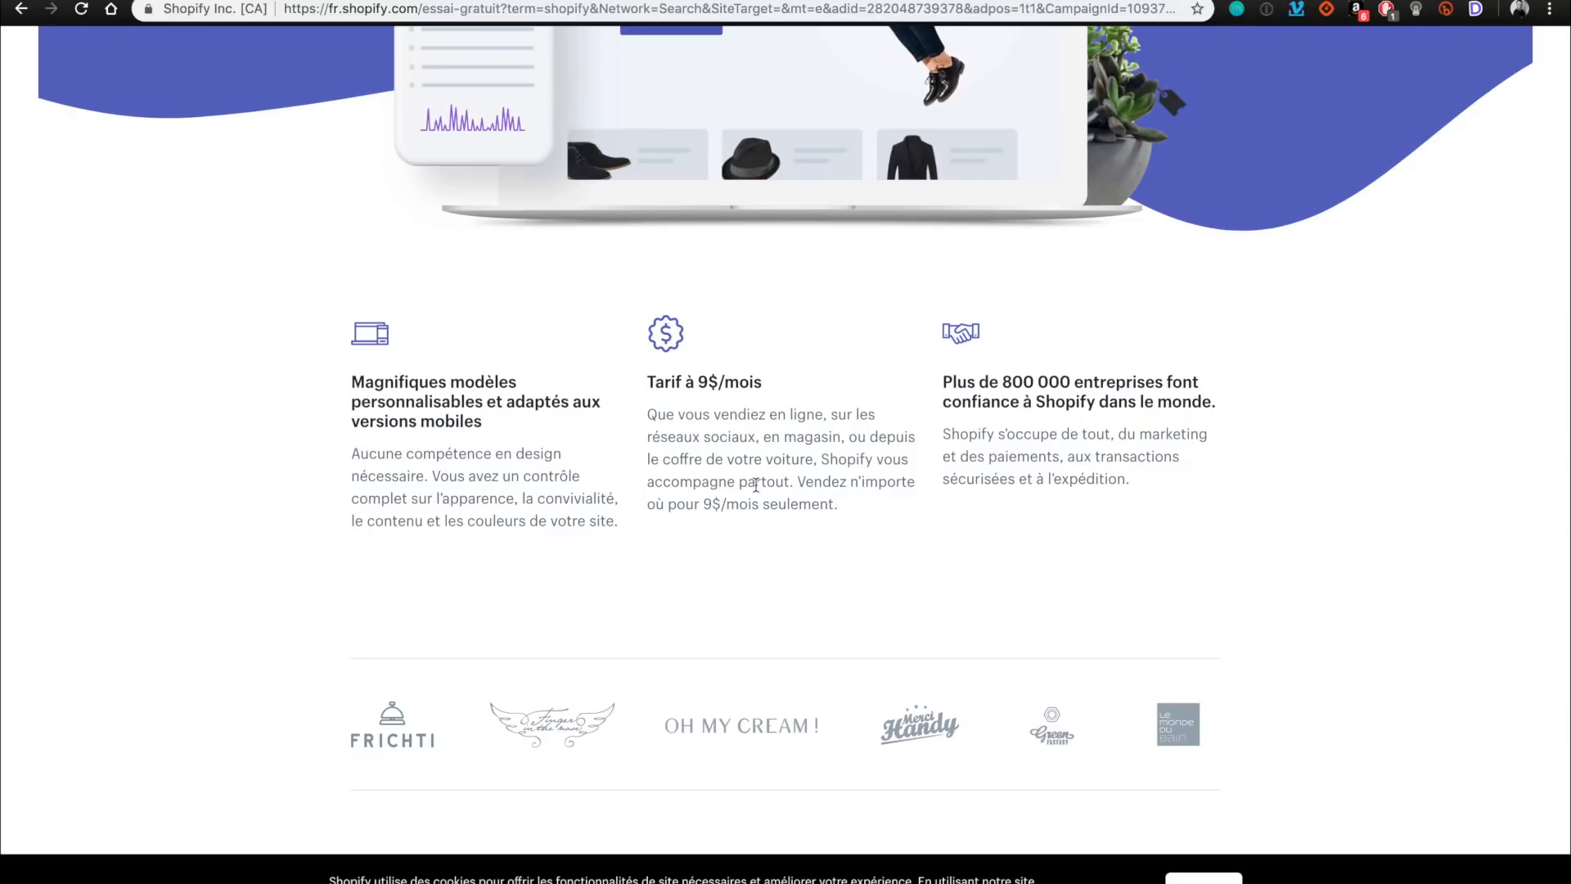
{"action": "scroll", "coordinate": [755, 484], "scroll_direction": "up", "scroll_amount": 6}
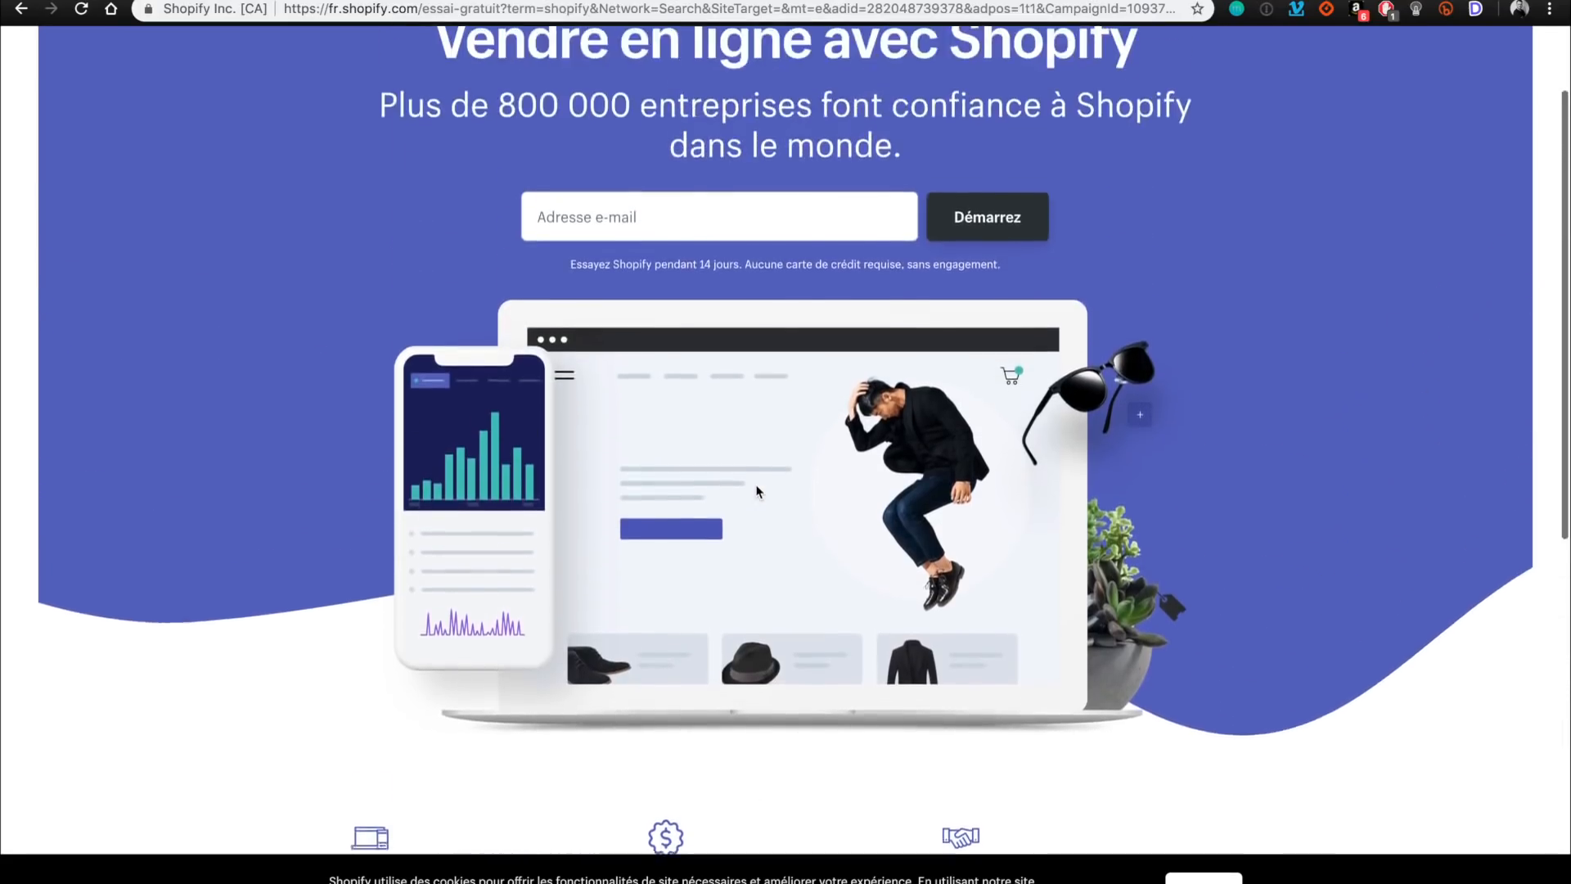
{"action": "scroll", "coordinate": [757, 491], "scroll_direction": "up", "scroll_amount": 1}
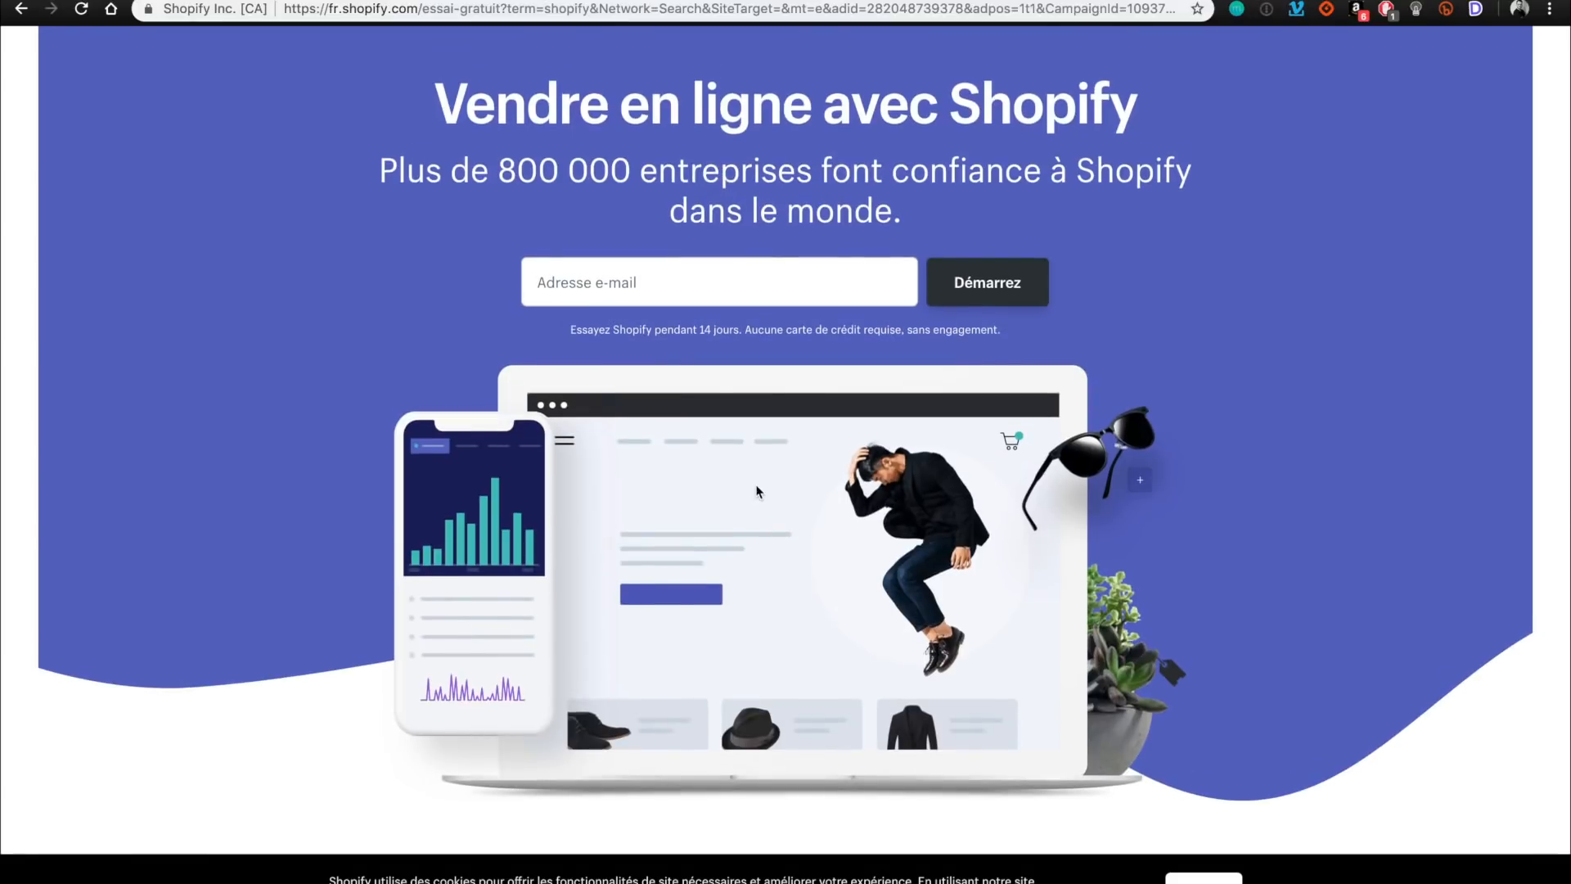
{"action": "scroll", "coordinate": [757, 491], "scroll_direction": "down", "scroll_amount": 8}
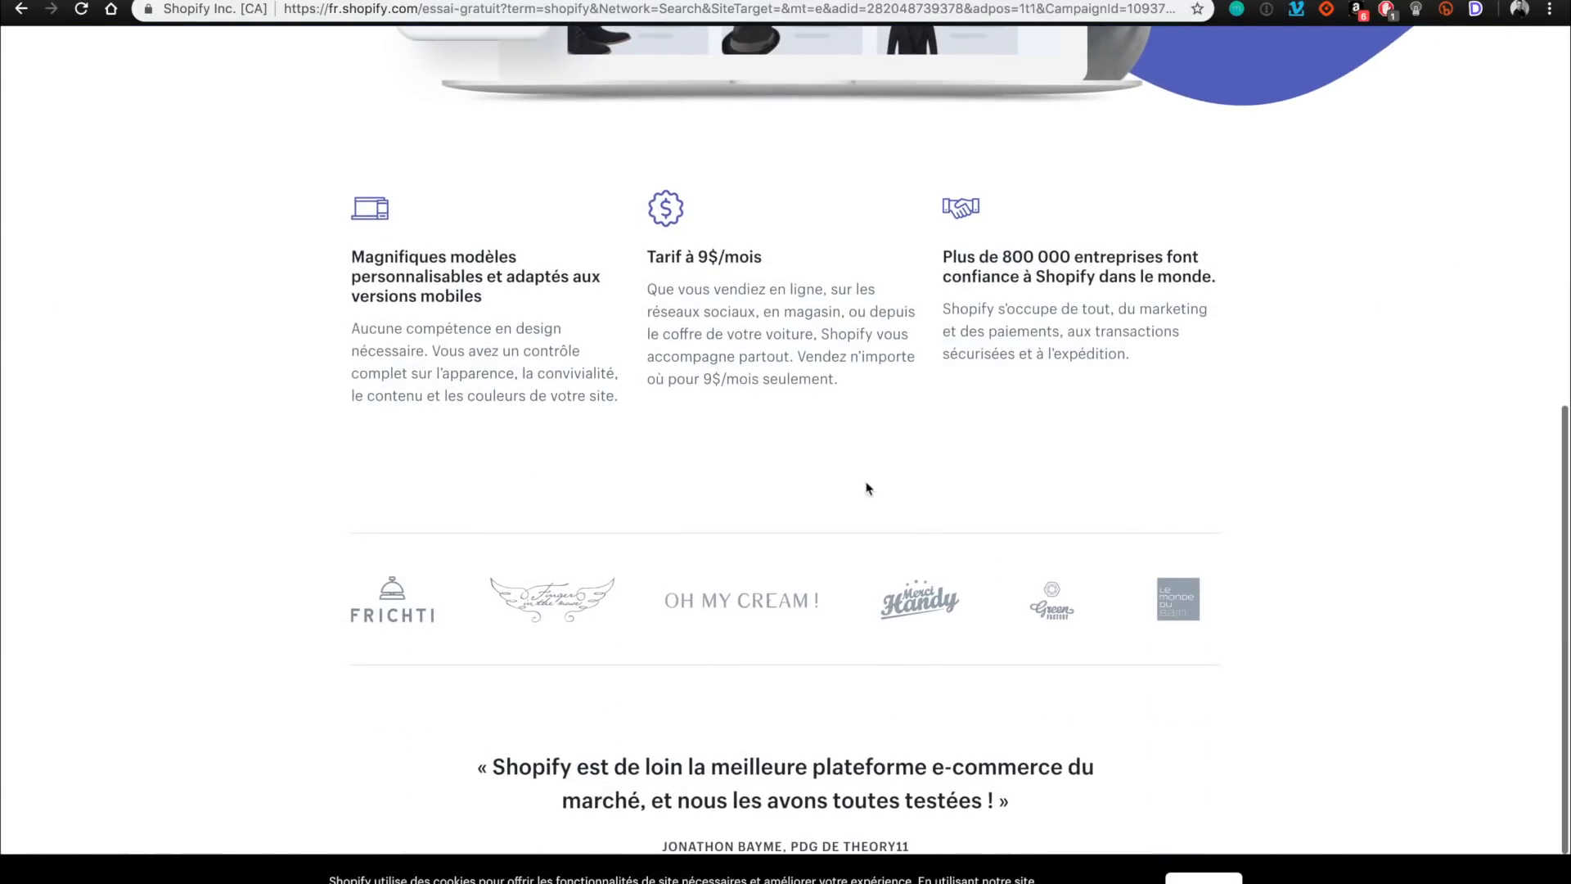
{"action": "scroll", "coordinate": [867, 489], "scroll_direction": "down", "scroll_amount": 2}
{"action": "left_click", "coordinate": [1203, 878]}
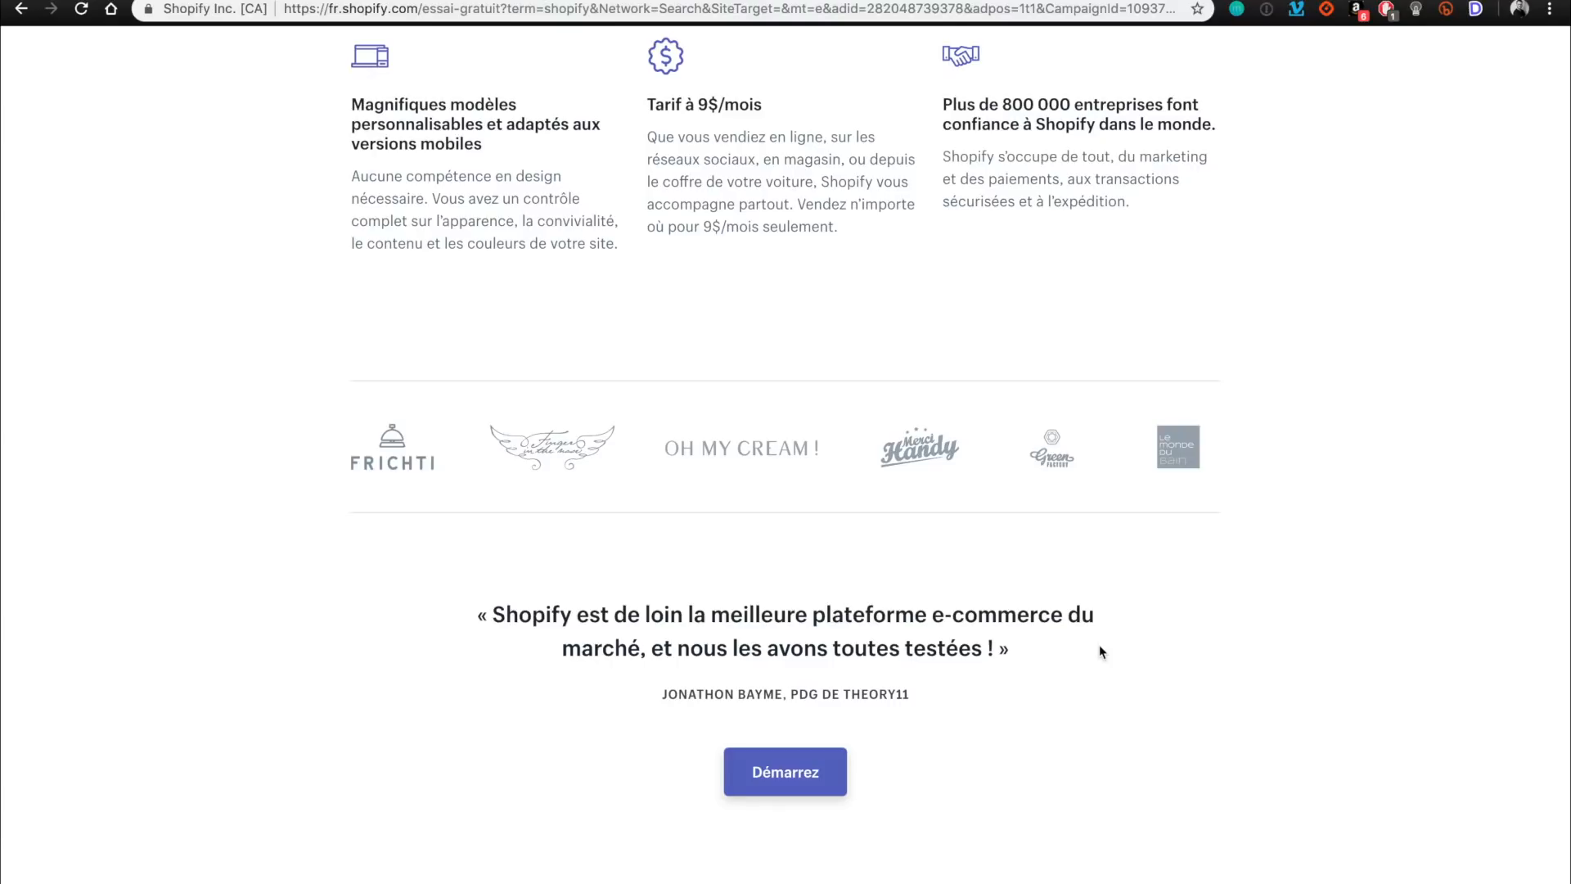
{"action": "scroll", "coordinate": [1100, 652], "scroll_direction": "up", "scroll_amount": 10}
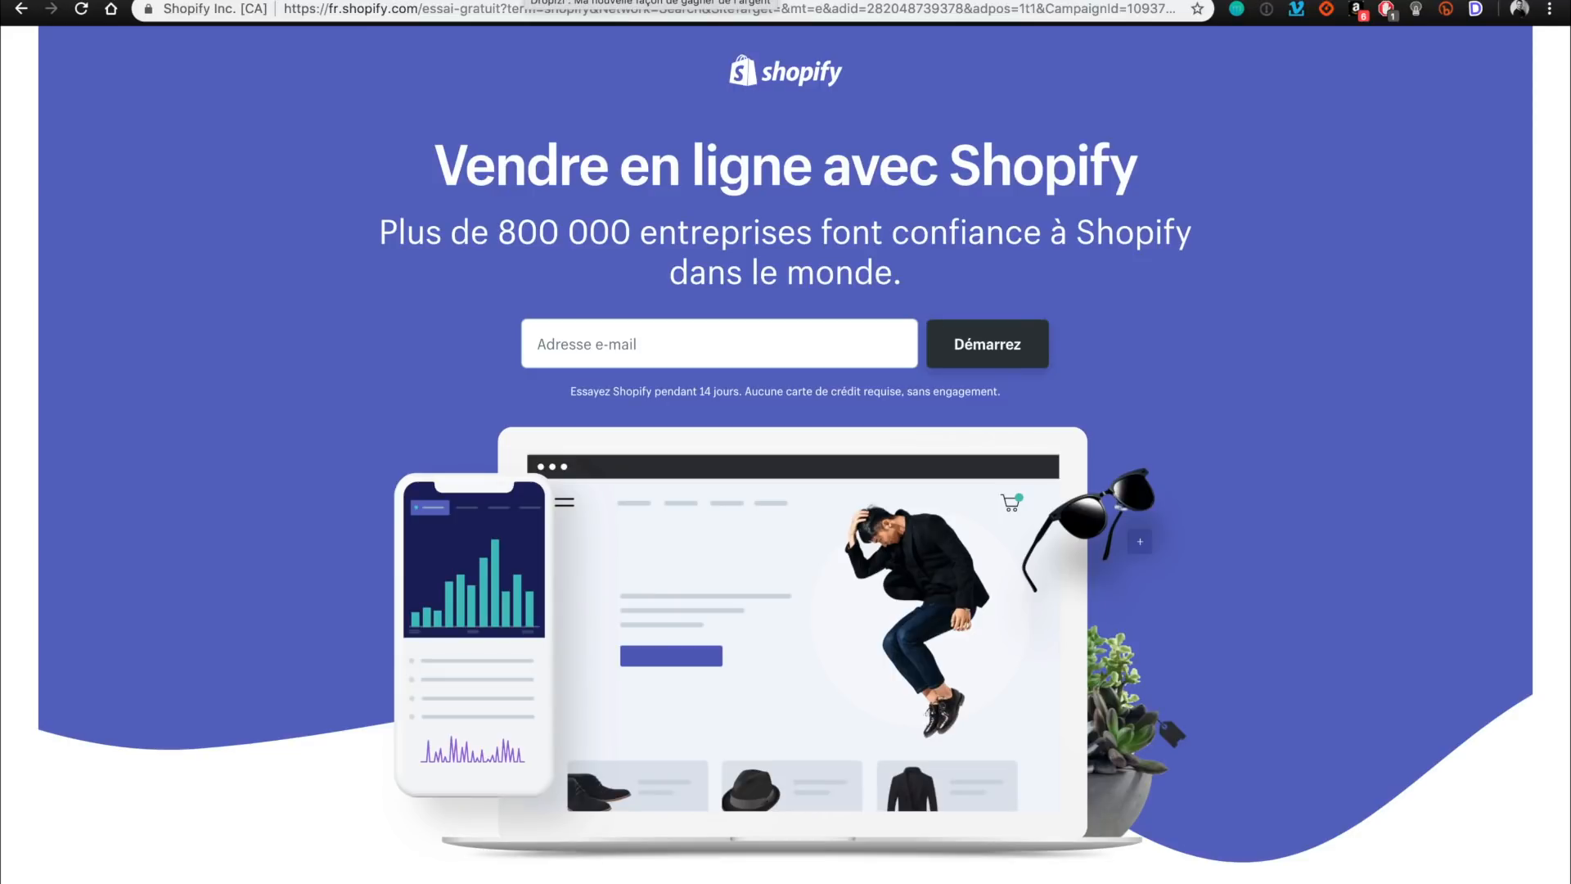
Switch to the Dropizi home page and examine its headline banner and the start of the sign-up section.
{"action": "left_click", "coordinate": [528, 0]}
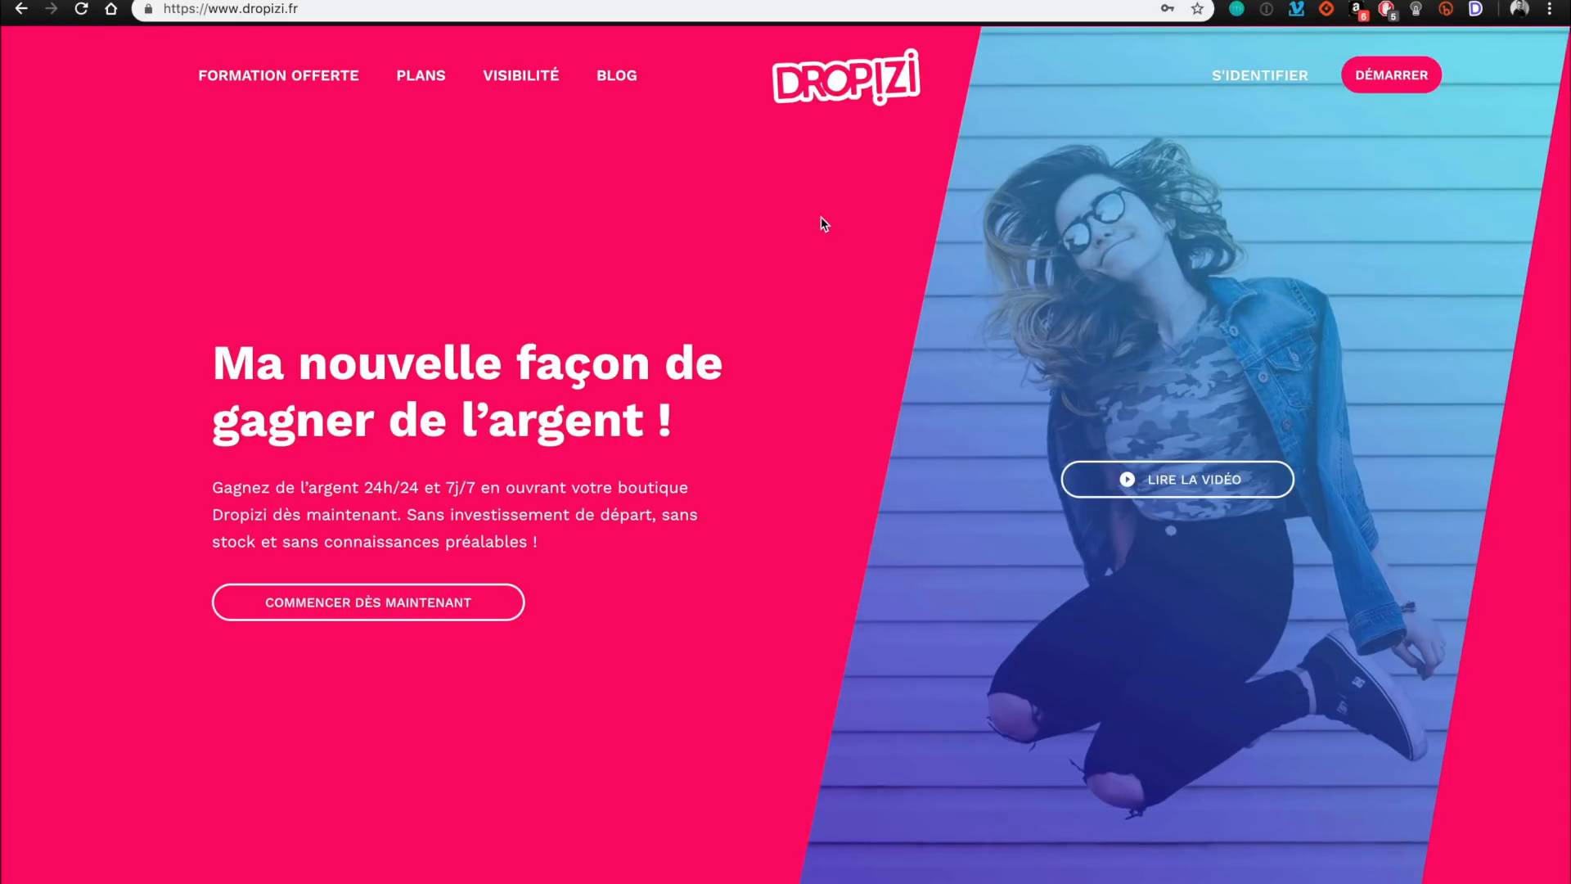
{"action": "scroll", "coordinate": [822, 224], "scroll_direction": "down", "scroll_amount": 2}
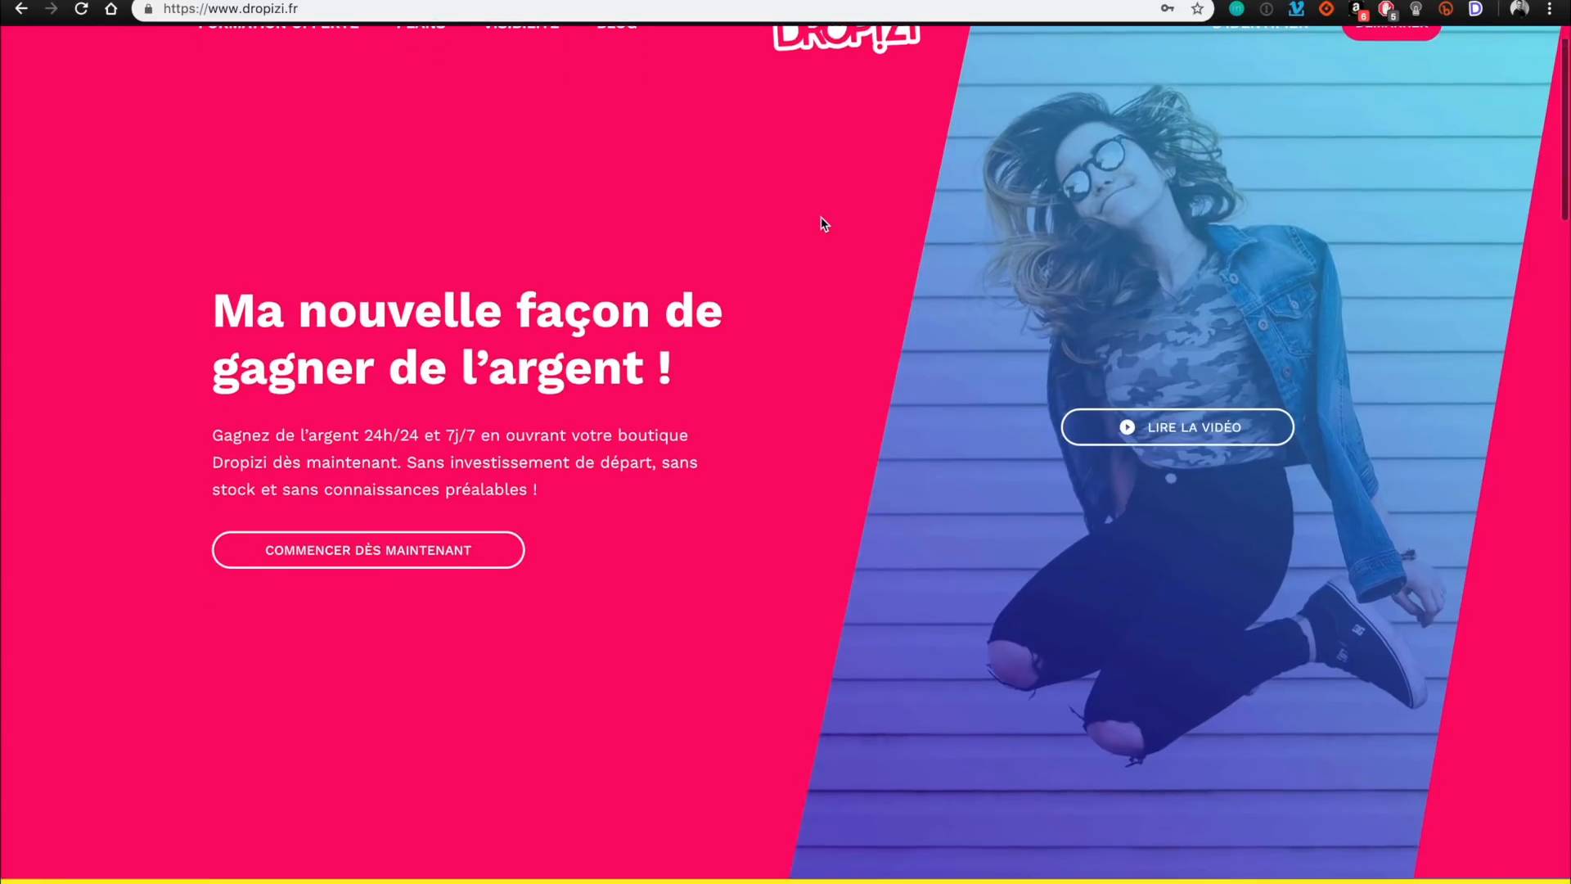
{"action": "scroll", "coordinate": [689, 582], "scroll_direction": "down", "scroll_amount": 5}
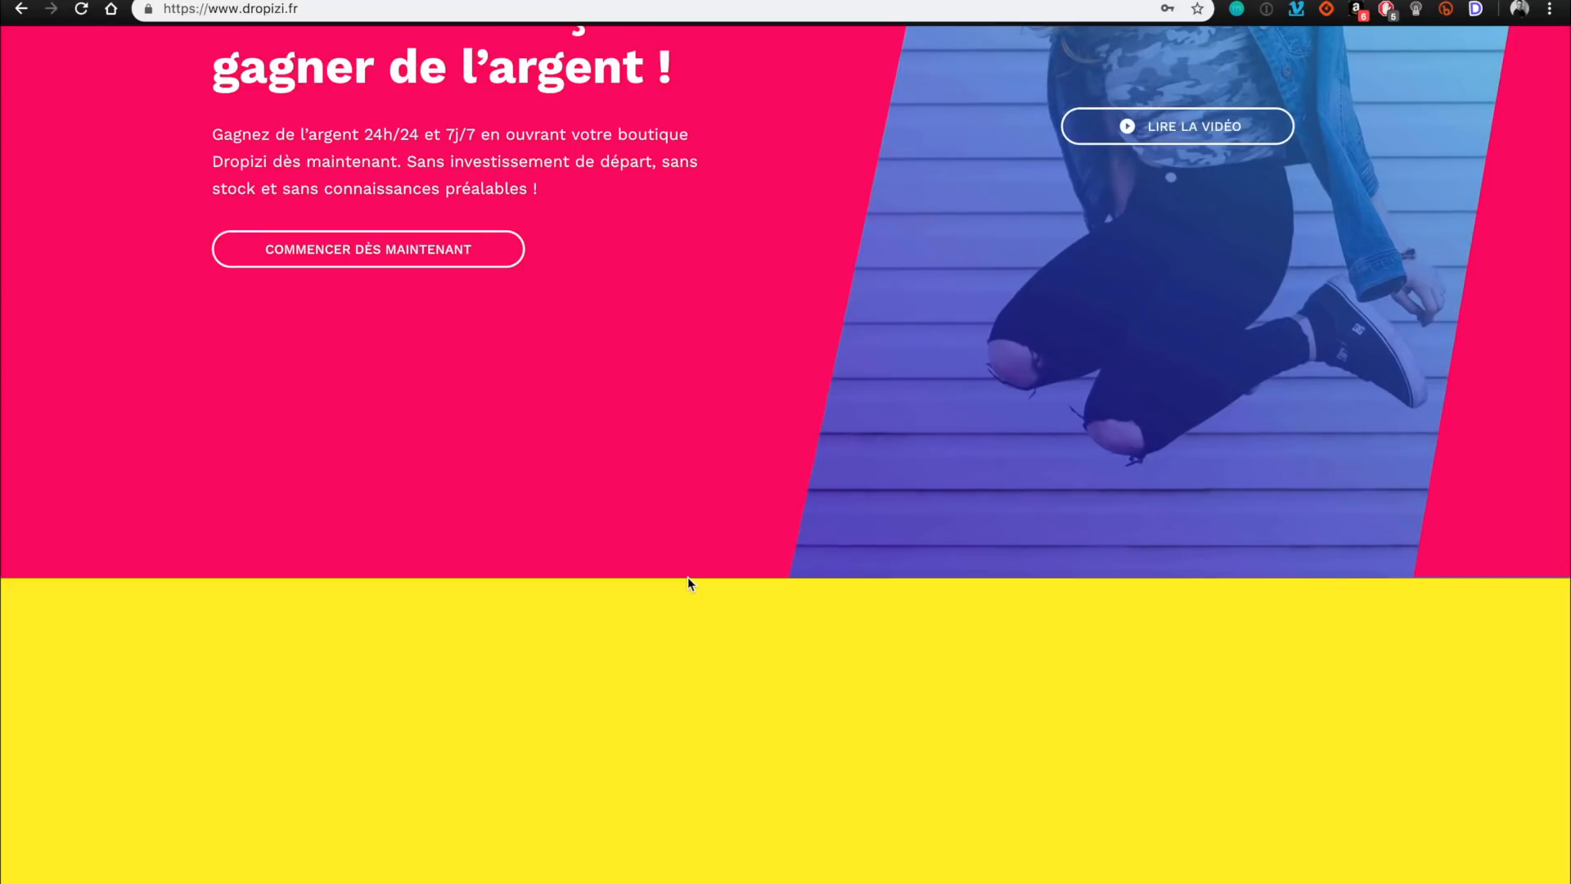
{"action": "scroll", "coordinate": [688, 581], "scroll_direction": "down", "scroll_amount": 3}
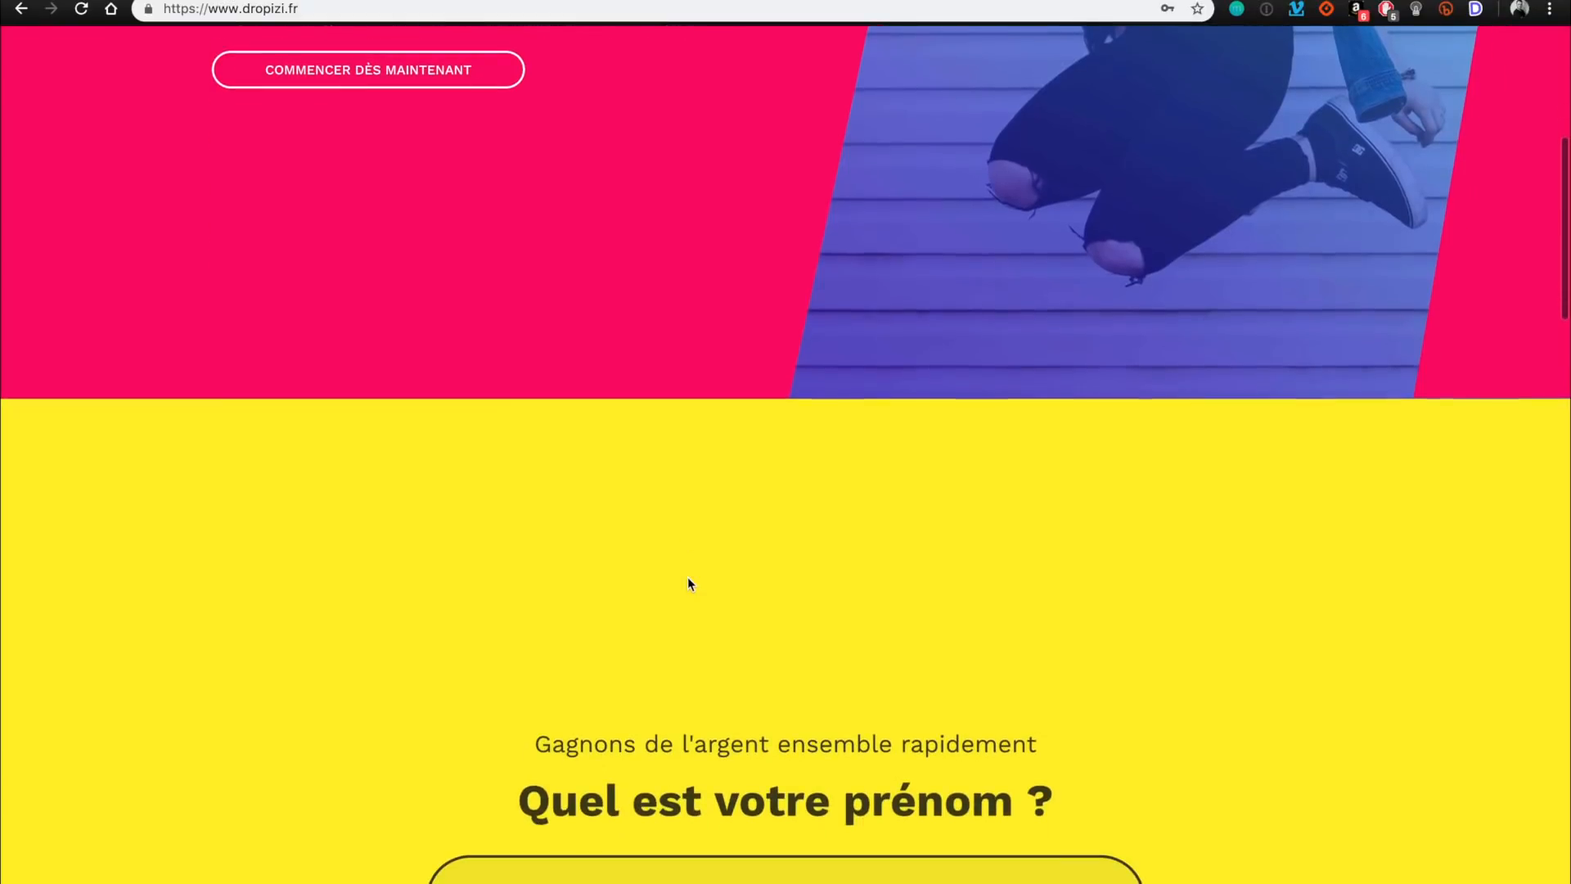
{"action": "scroll", "coordinate": [688, 577], "scroll_direction": "down", "scroll_amount": 1}
{"action": "scroll", "coordinate": [688, 577], "scroll_direction": "up", "scroll_amount": 5}
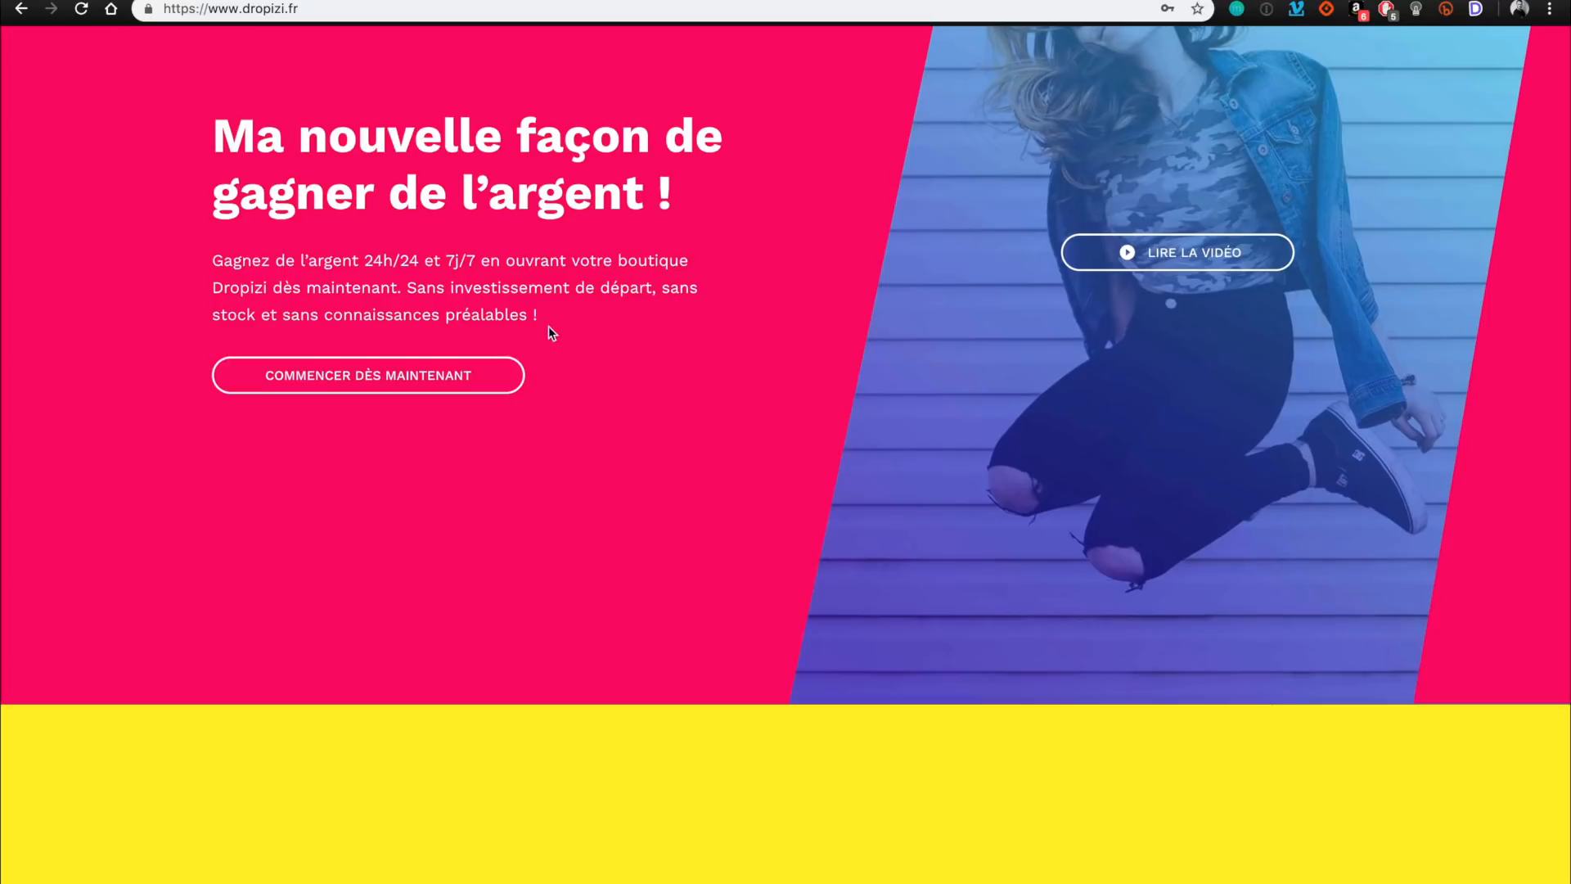
{"action": "scroll", "coordinate": [548, 330], "scroll_direction": "up", "scroll_amount": 3}
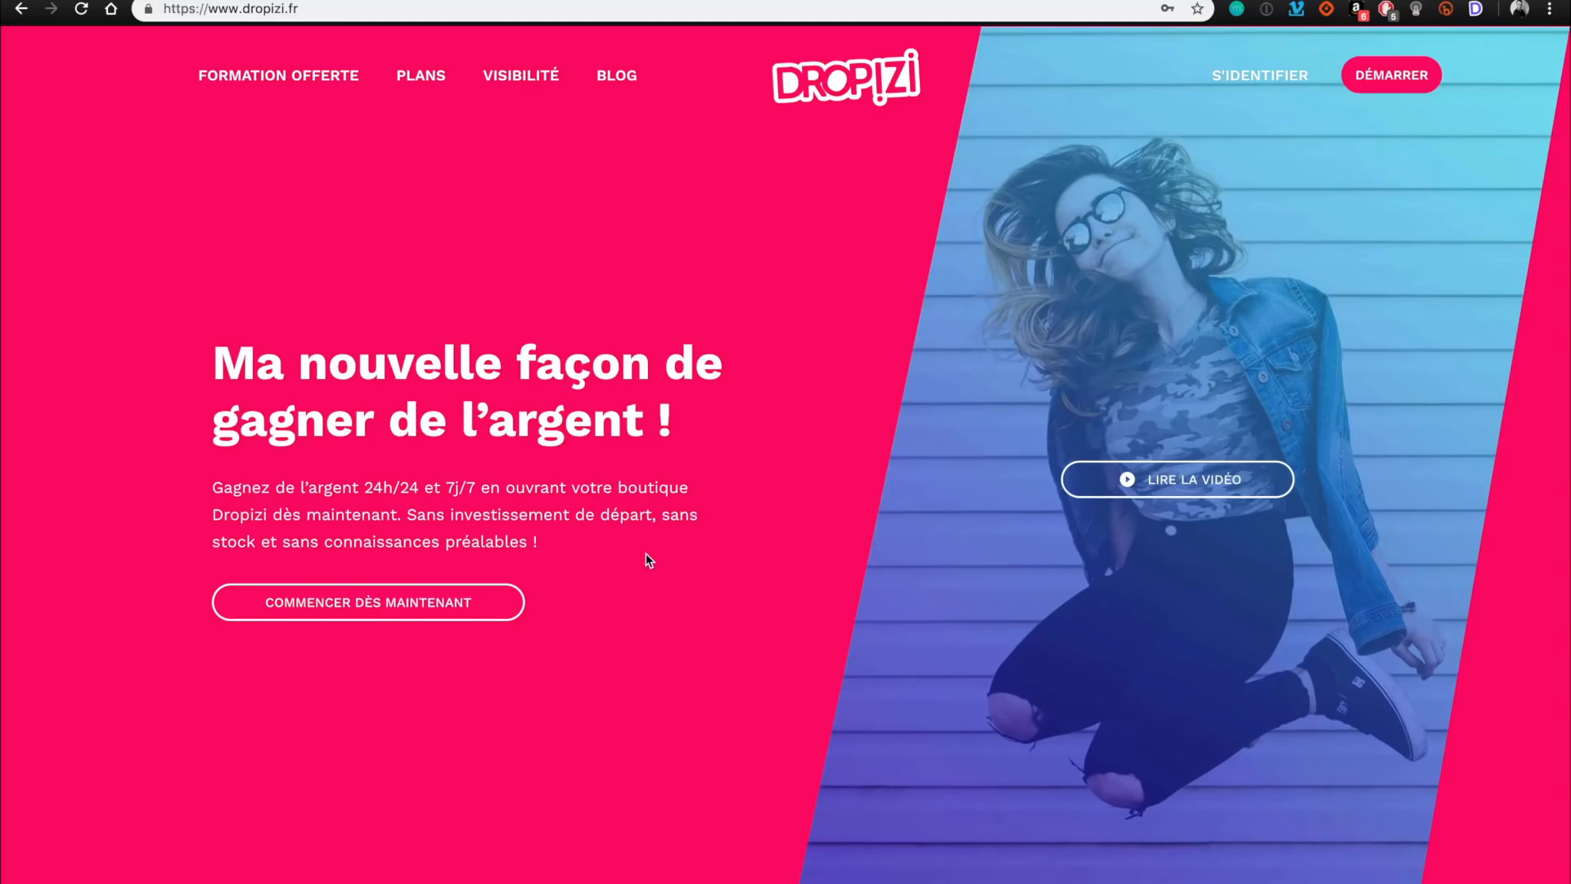
Read the Dropizi home page sections on the free trial sign-up and on who the service is meant for.
{"action": "scroll", "coordinate": [649, 561], "scroll_direction": "down", "scroll_amount": 1}
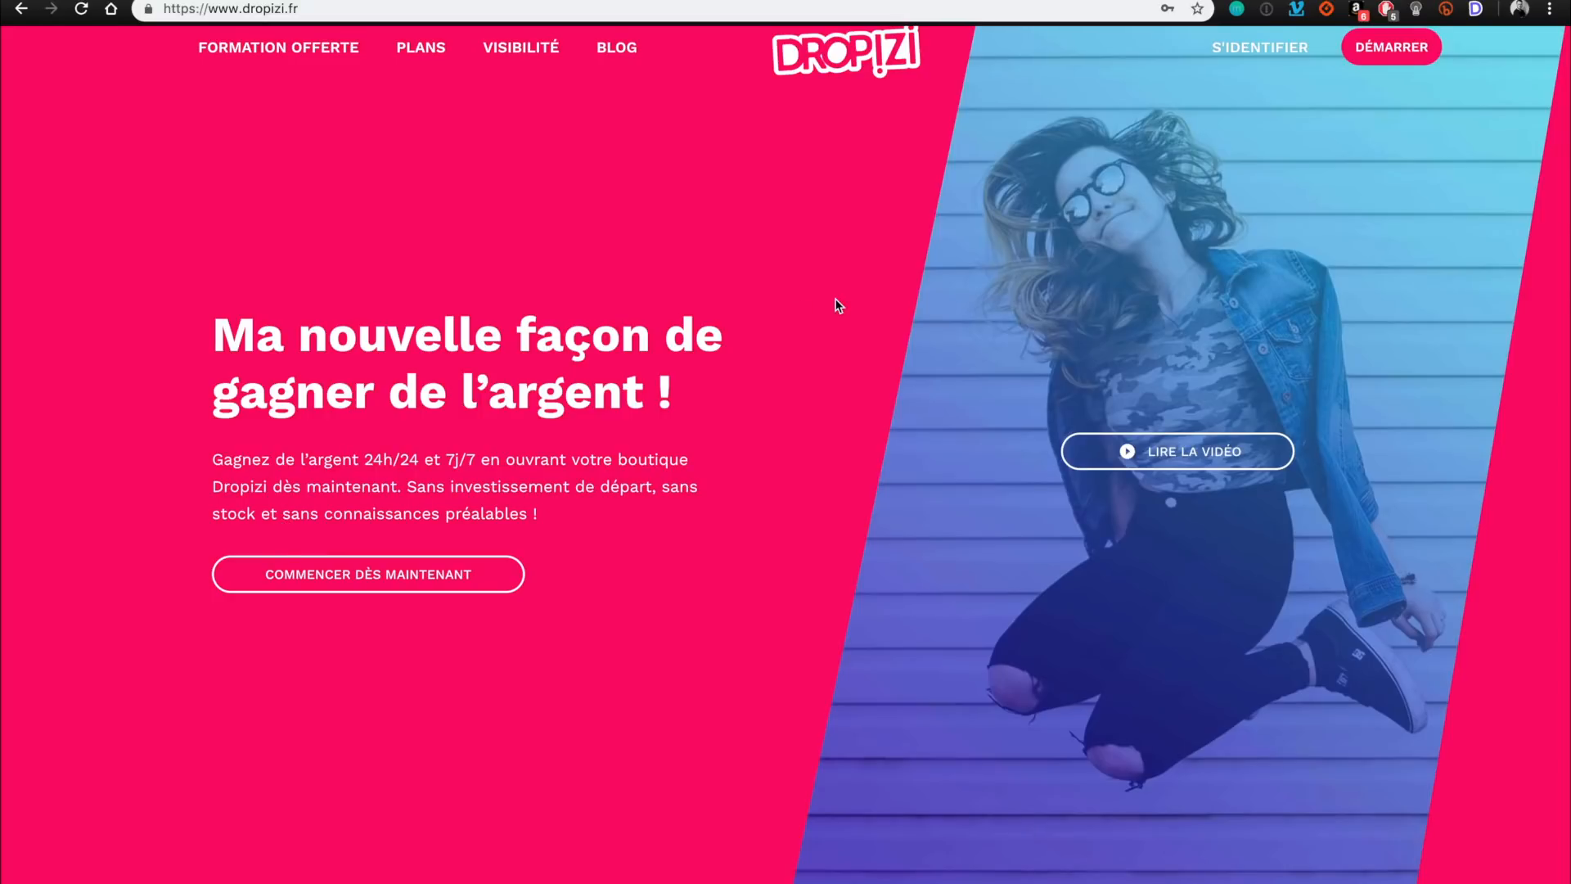
{"action": "scroll", "coordinate": [838, 305], "scroll_direction": "down", "scroll_amount": 14}
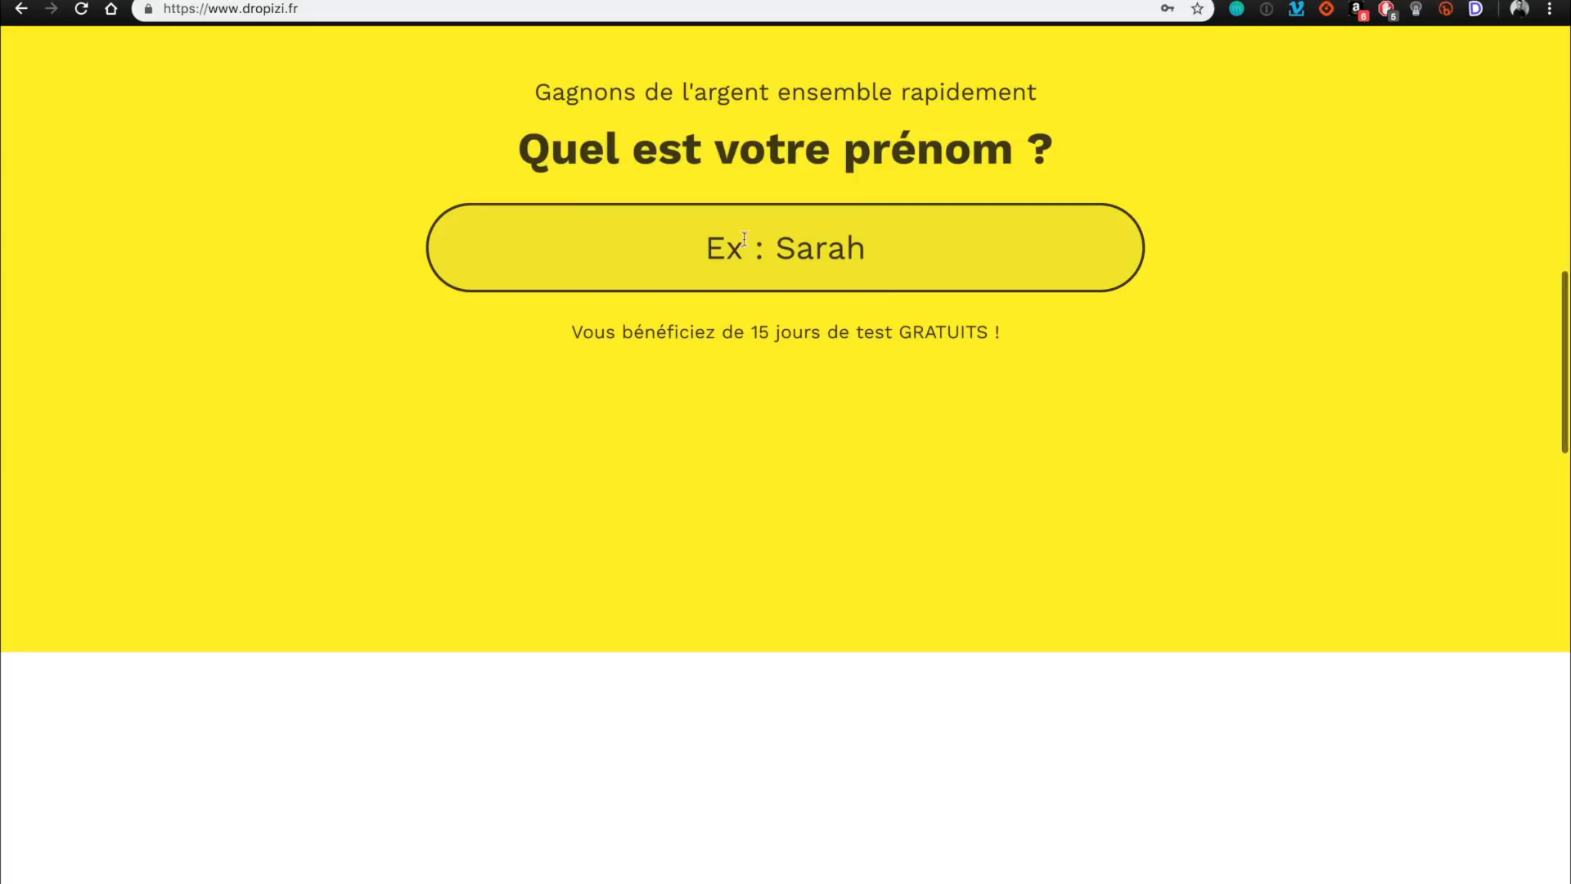
{"action": "scroll", "coordinate": [889, 319], "scroll_direction": "down", "scroll_amount": 4}
{"action": "scroll", "coordinate": [890, 319], "scroll_direction": "up", "scroll_amount": 2}
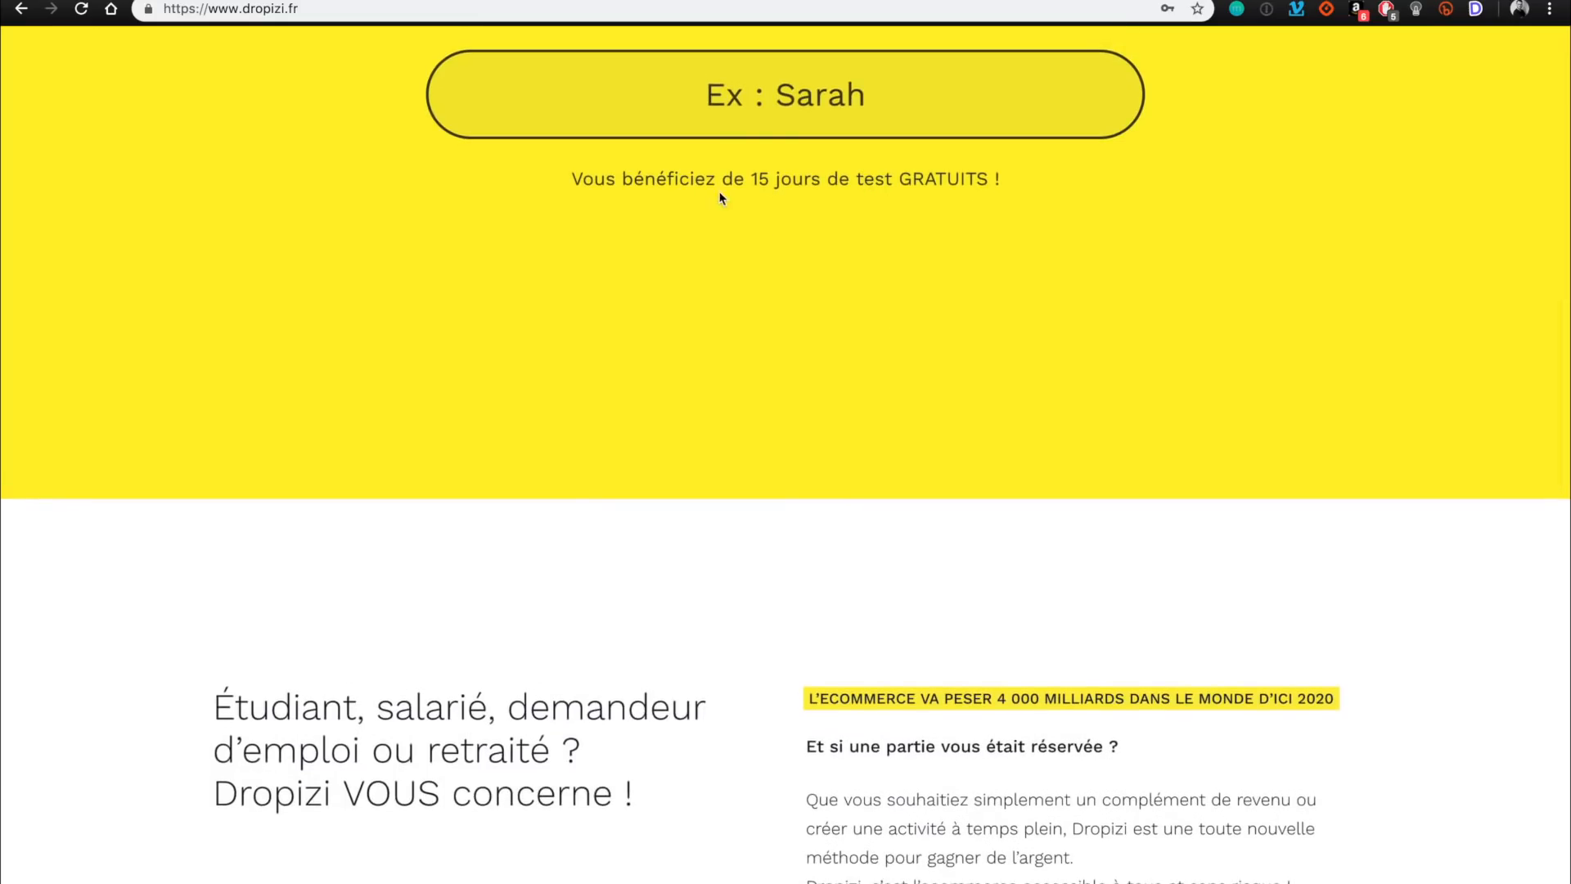
{"action": "scroll", "coordinate": [856, 350], "scroll_direction": "down", "scroll_amount": 2}
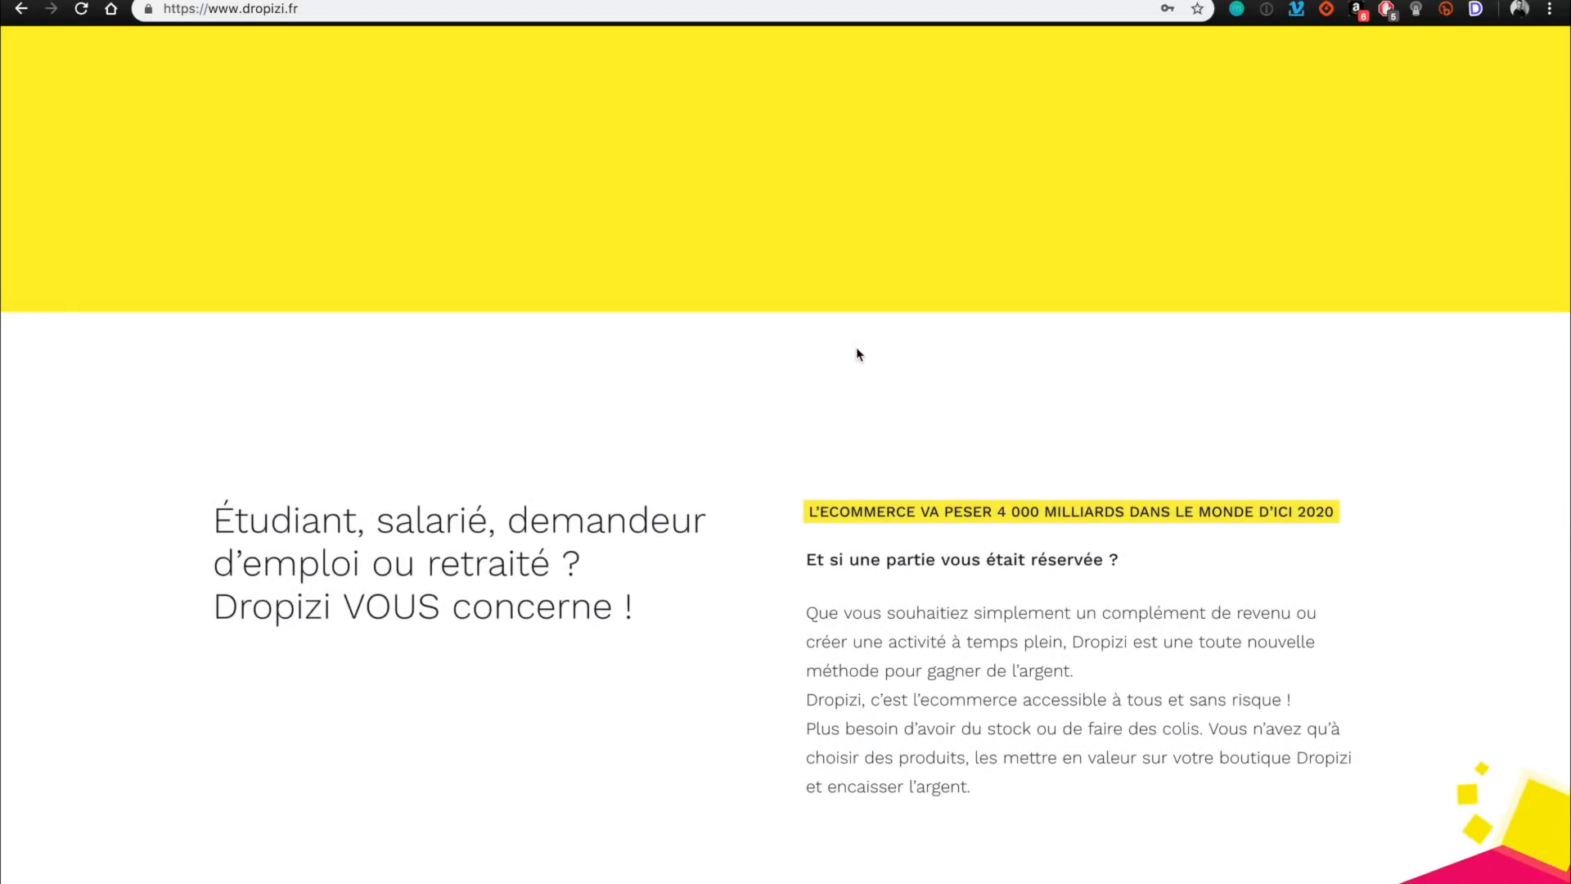
{"action": "scroll", "coordinate": [857, 352], "scroll_direction": "down", "scroll_amount": 2}
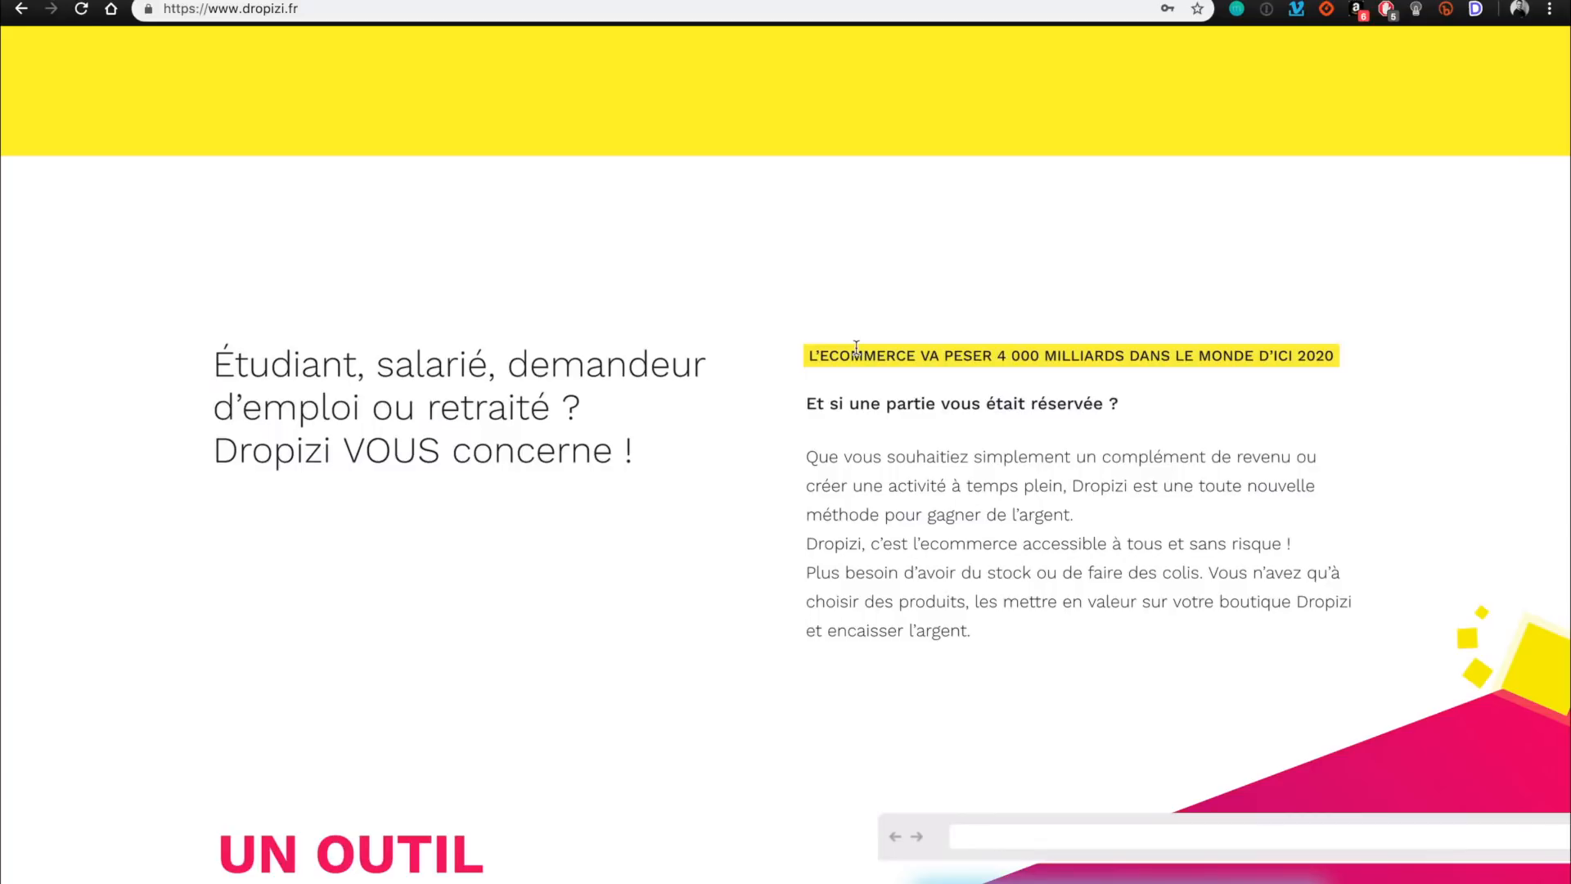
{"action": "scroll", "coordinate": [617, 418], "scroll_direction": "down", "scroll_amount": 1}
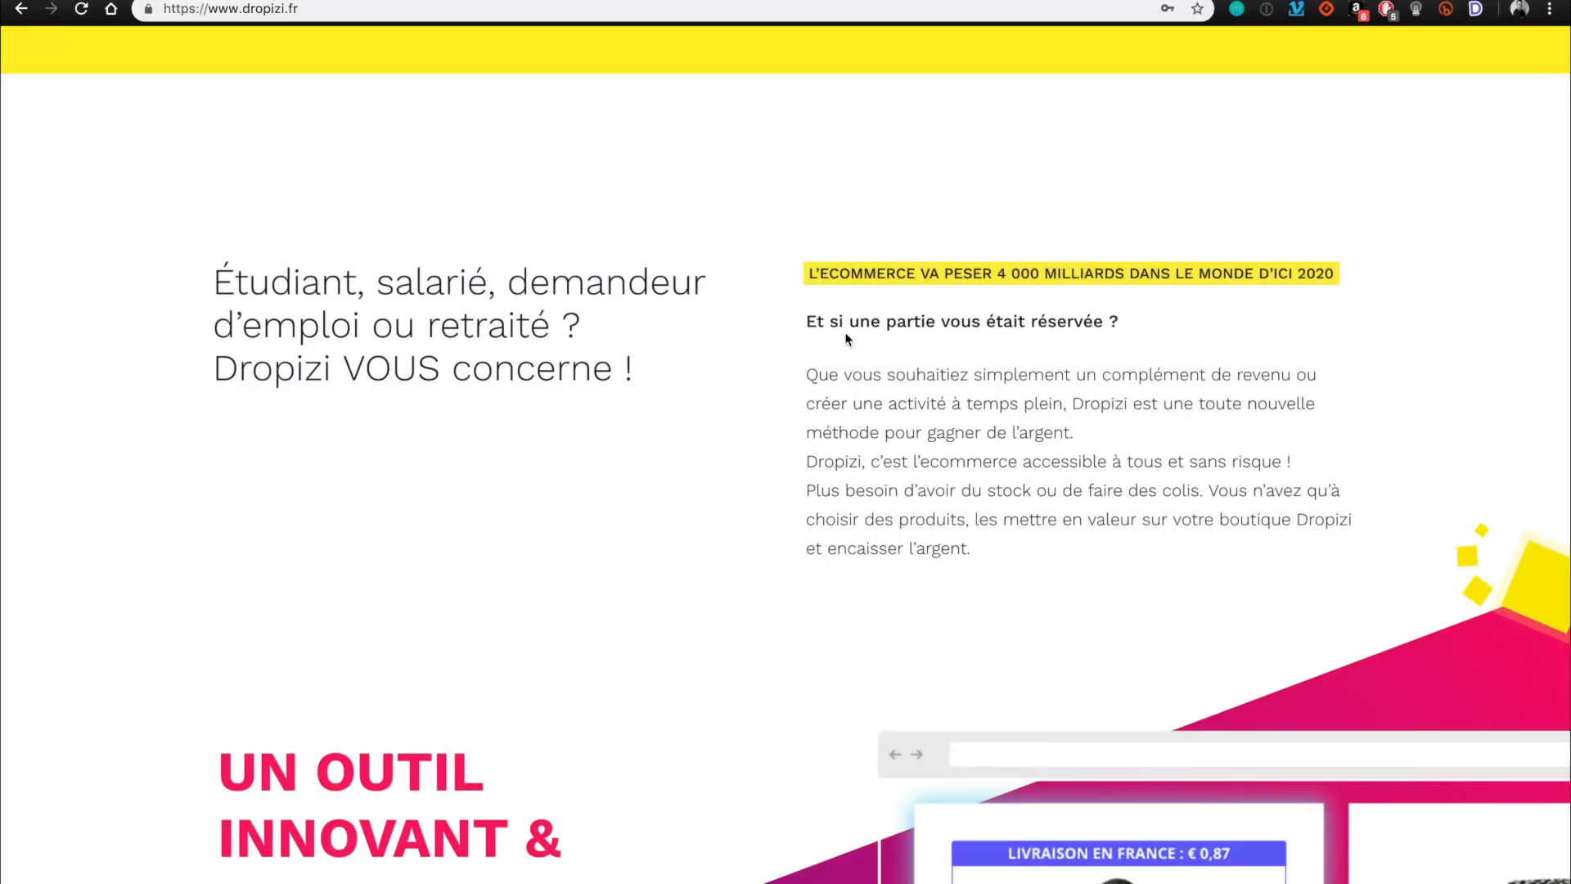
{"action": "scroll", "coordinate": [847, 339], "scroll_direction": "down", "scroll_amount": 1}
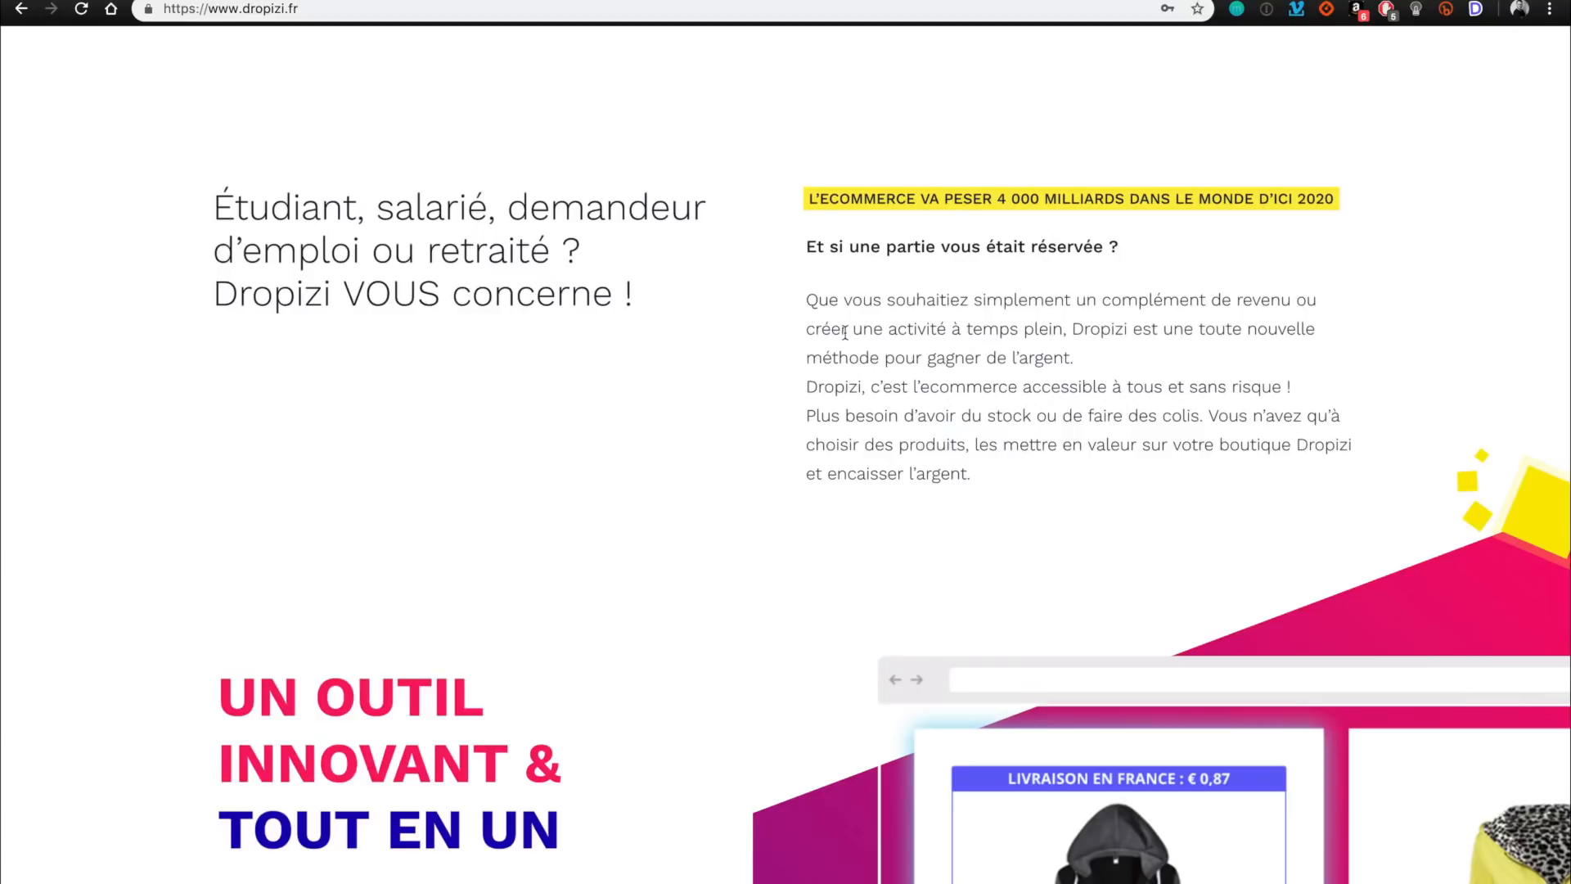
{"action": "scroll", "coordinate": [846, 331], "scroll_direction": "down", "scroll_amount": 1}
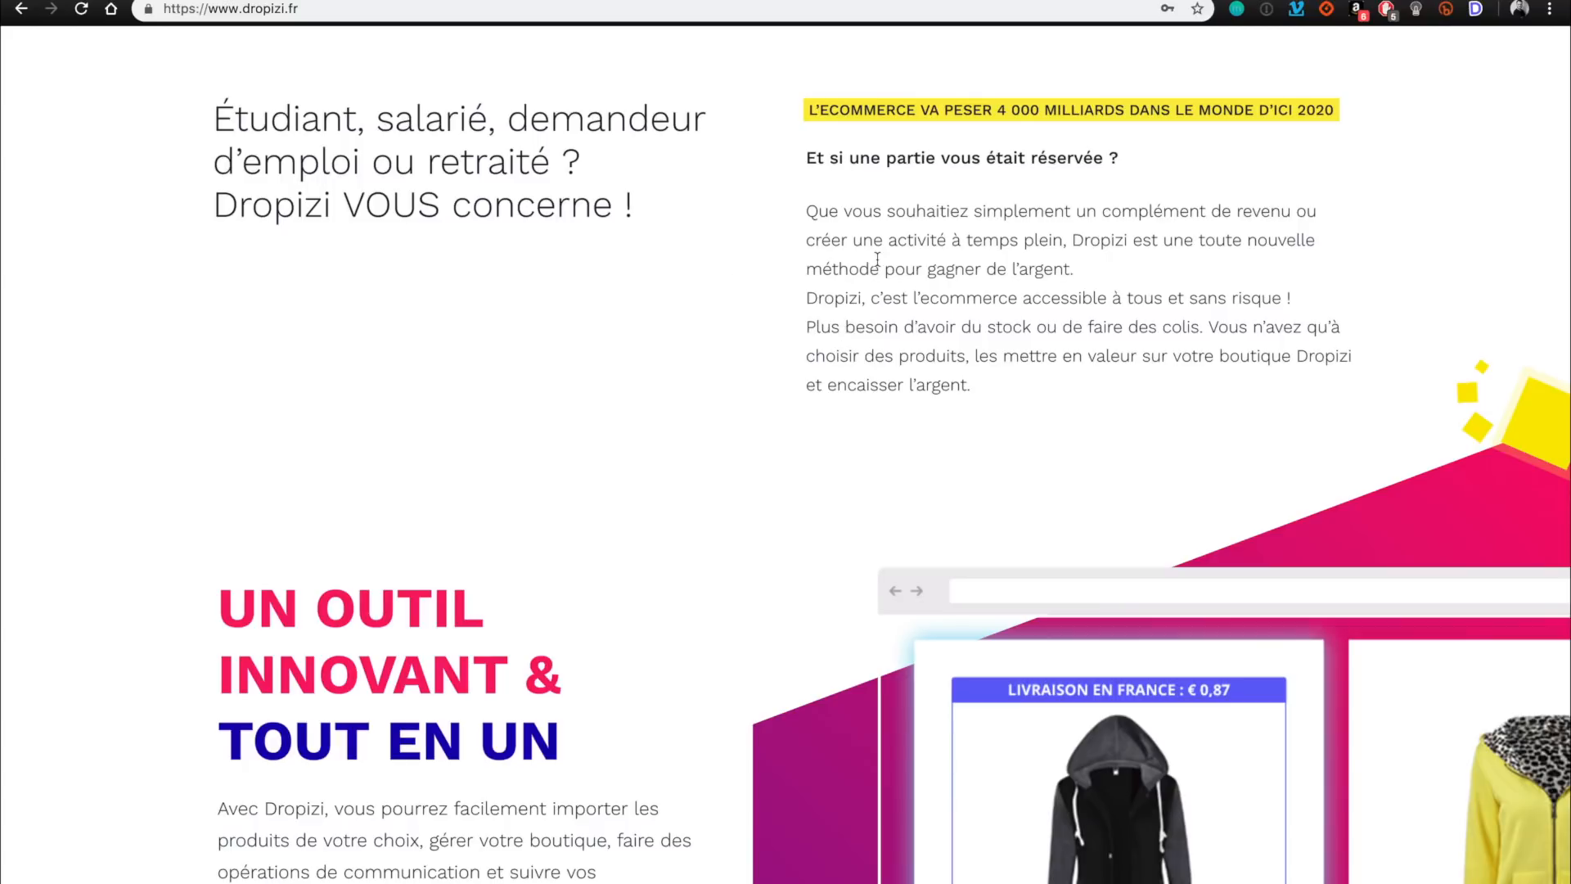
{"action": "scroll", "coordinate": [877, 259], "scroll_direction": "down", "scroll_amount": 1}
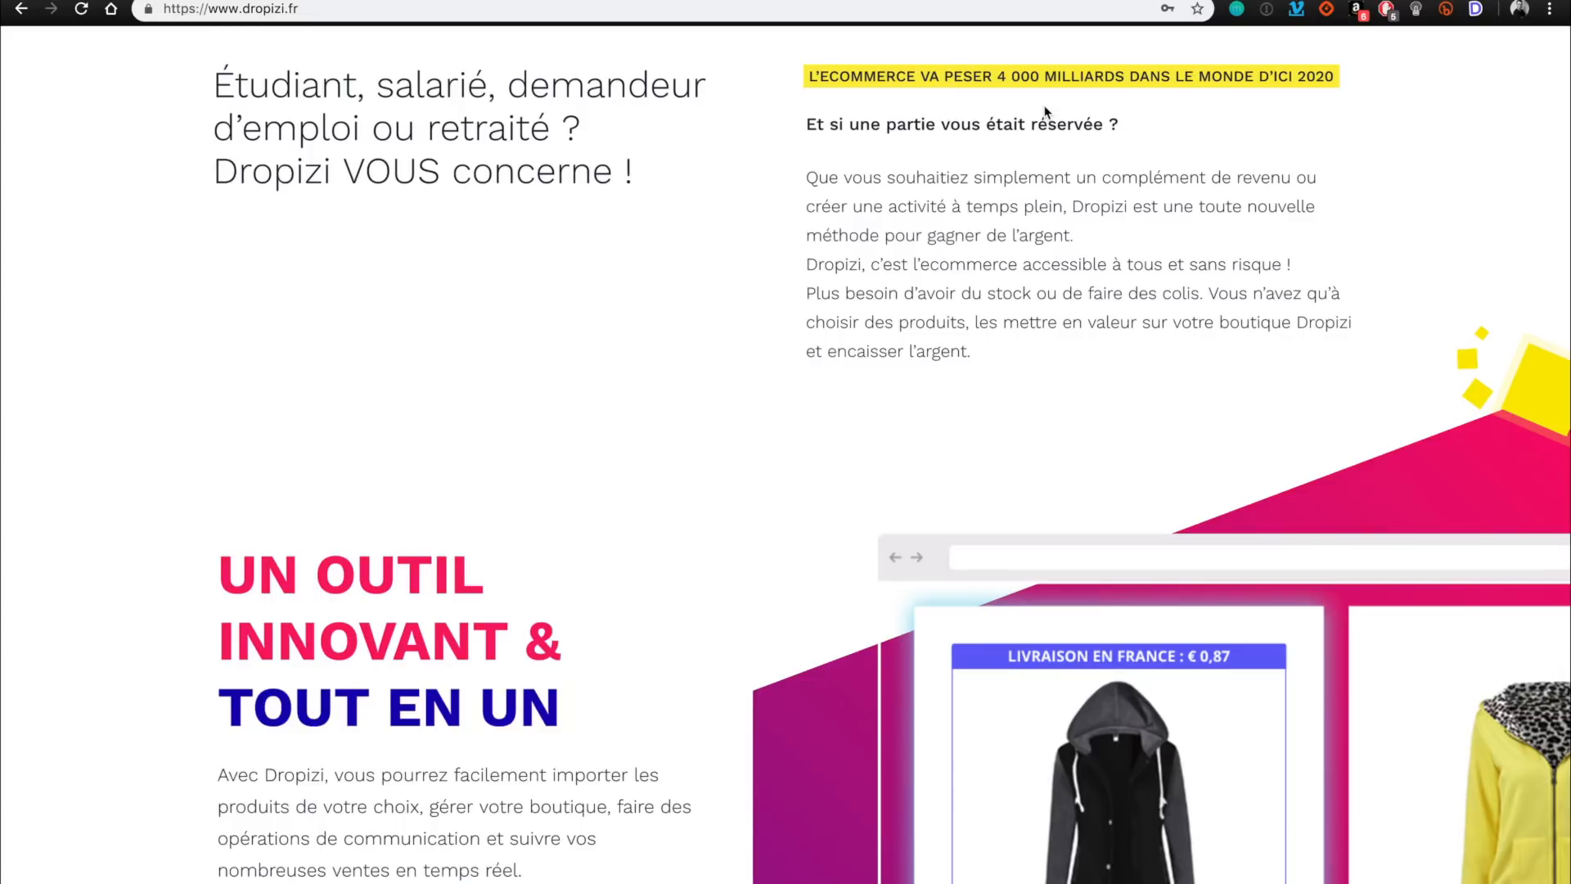
Read the Dropizi sections on the all-in-one tool, its advantages and the complete training course on offer.
{"action": "scroll", "coordinate": [1045, 112], "scroll_direction": "down", "scroll_amount": 5}
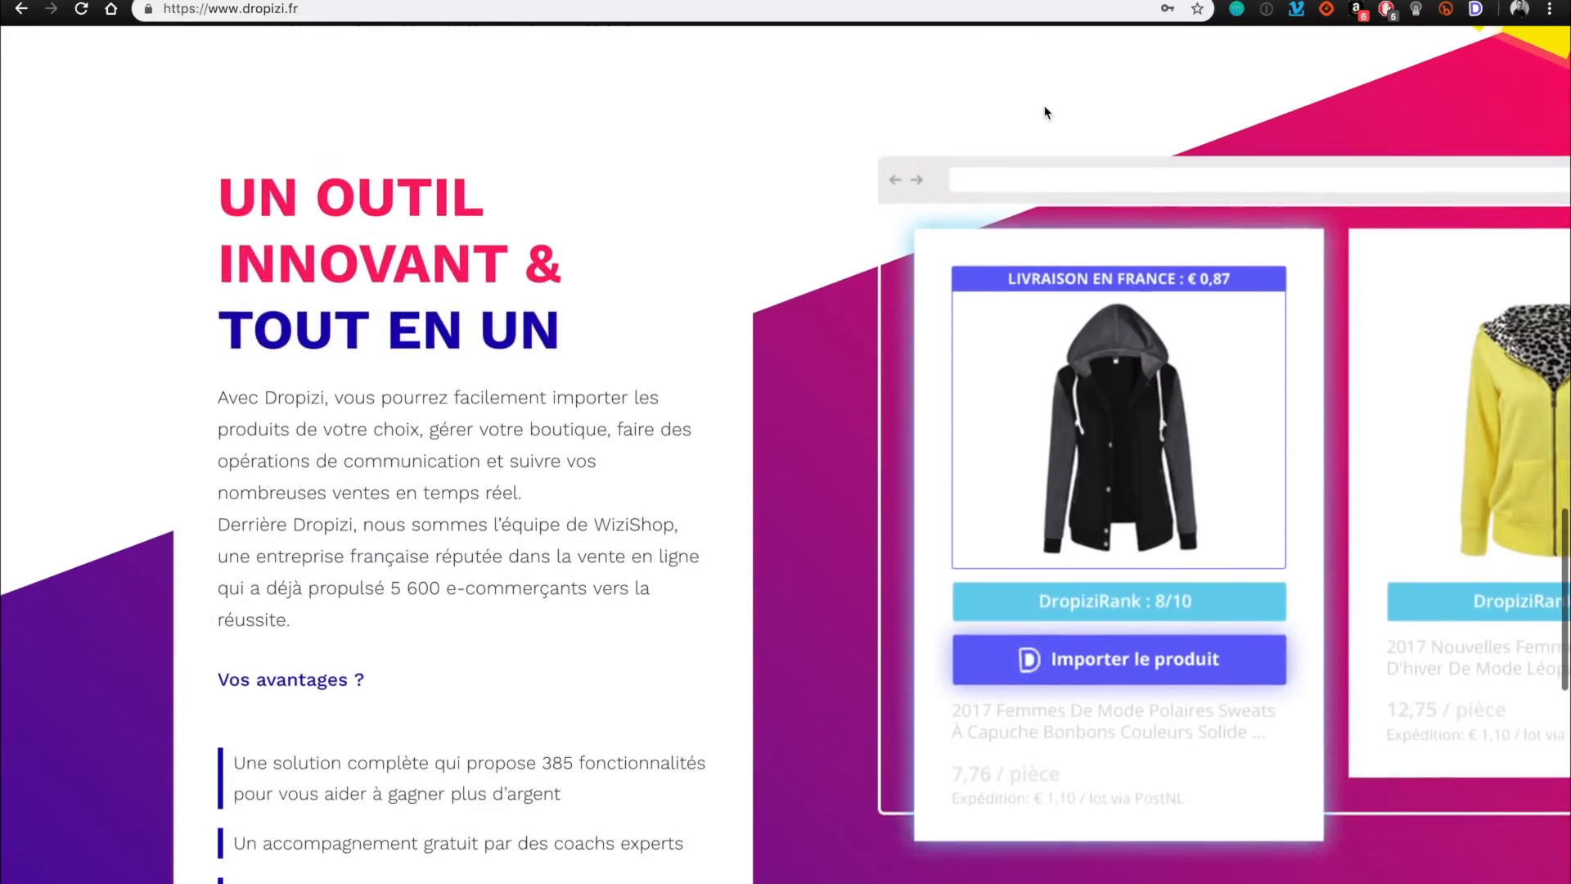
{"action": "scroll", "coordinate": [646, 302], "scroll_direction": "down", "scroll_amount": 1}
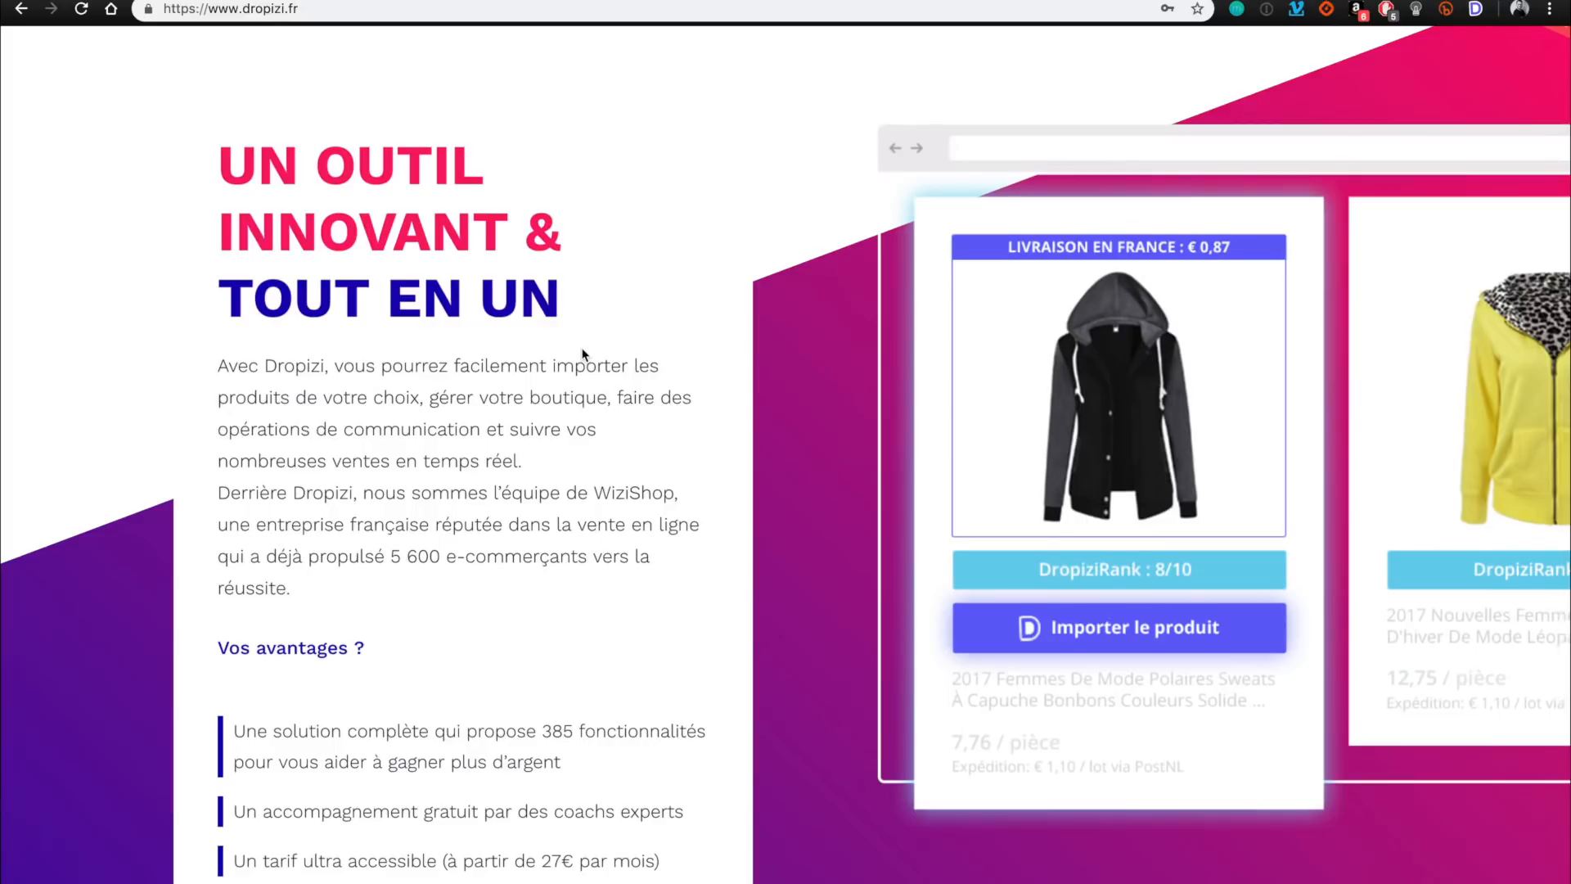
{"action": "scroll", "coordinate": [583, 354], "scroll_direction": "down", "scroll_amount": 2}
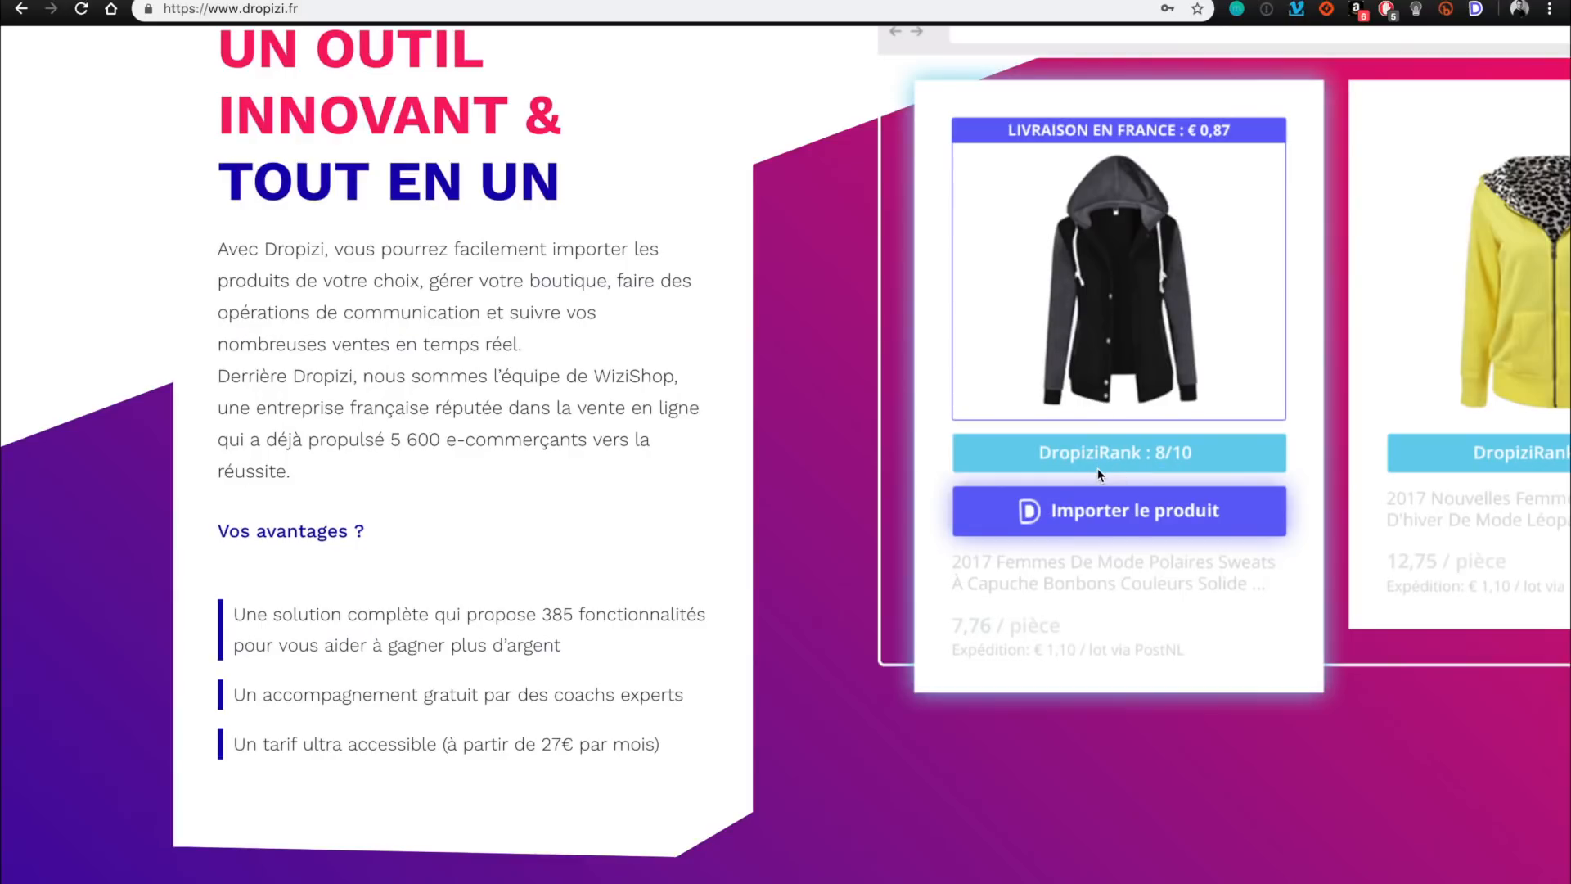
{"action": "scroll", "coordinate": [1097, 469], "scroll_direction": "down", "scroll_amount": 6}
{"action": "scroll", "coordinate": [1097, 466], "scroll_direction": "down", "scroll_amount": 5}
{"action": "scroll", "coordinate": [1097, 468], "scroll_direction": "up", "scroll_amount": 1}
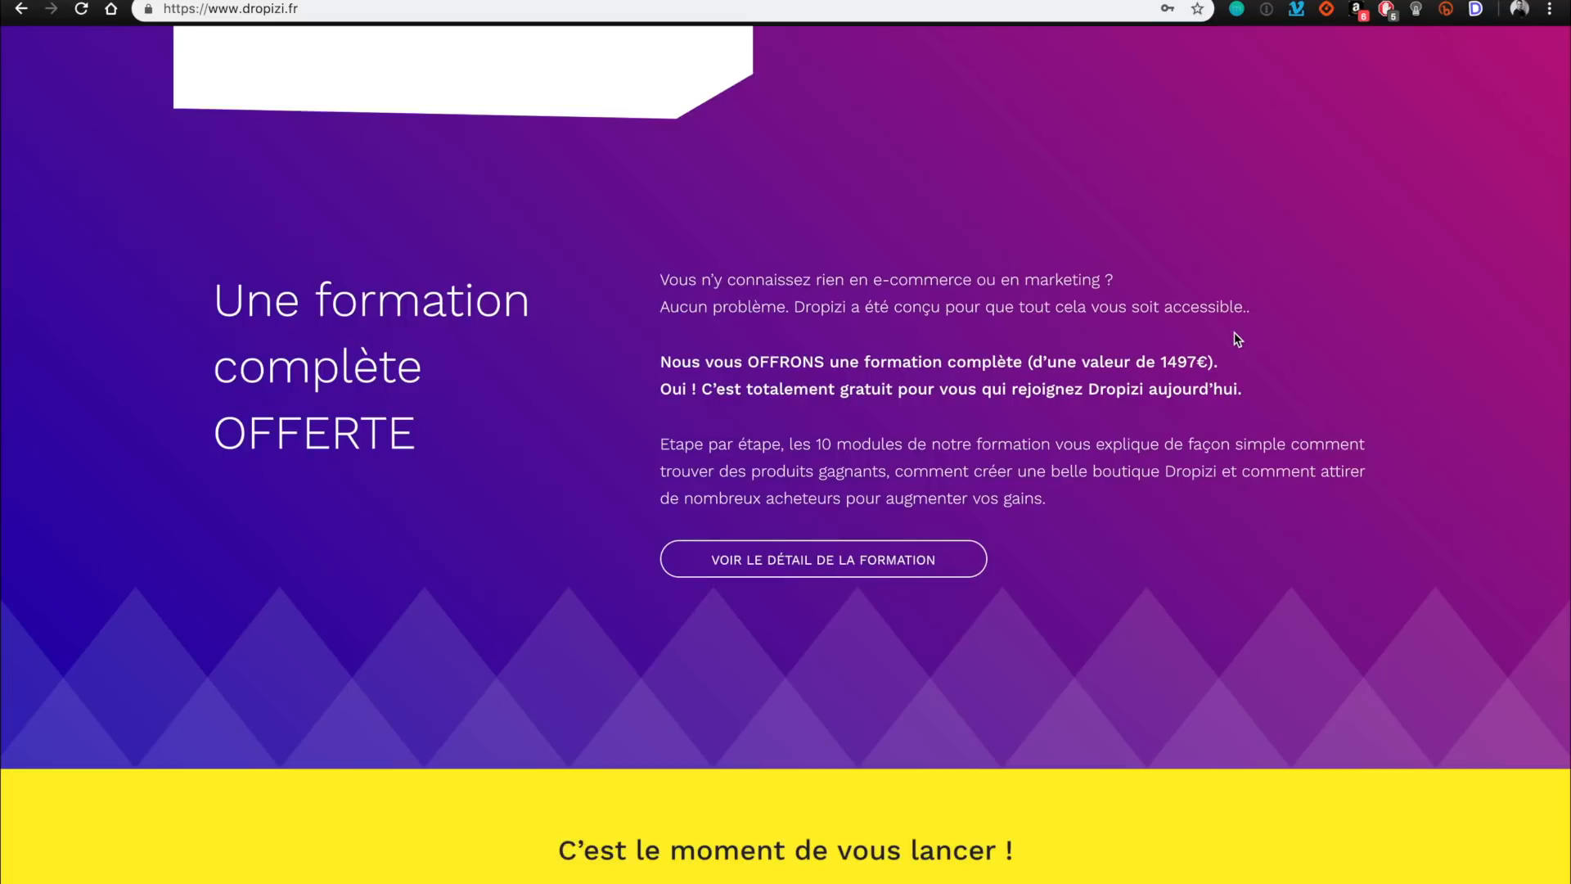
{"action": "scroll", "coordinate": [1237, 339], "scroll_direction": "down", "scroll_amount": 10}
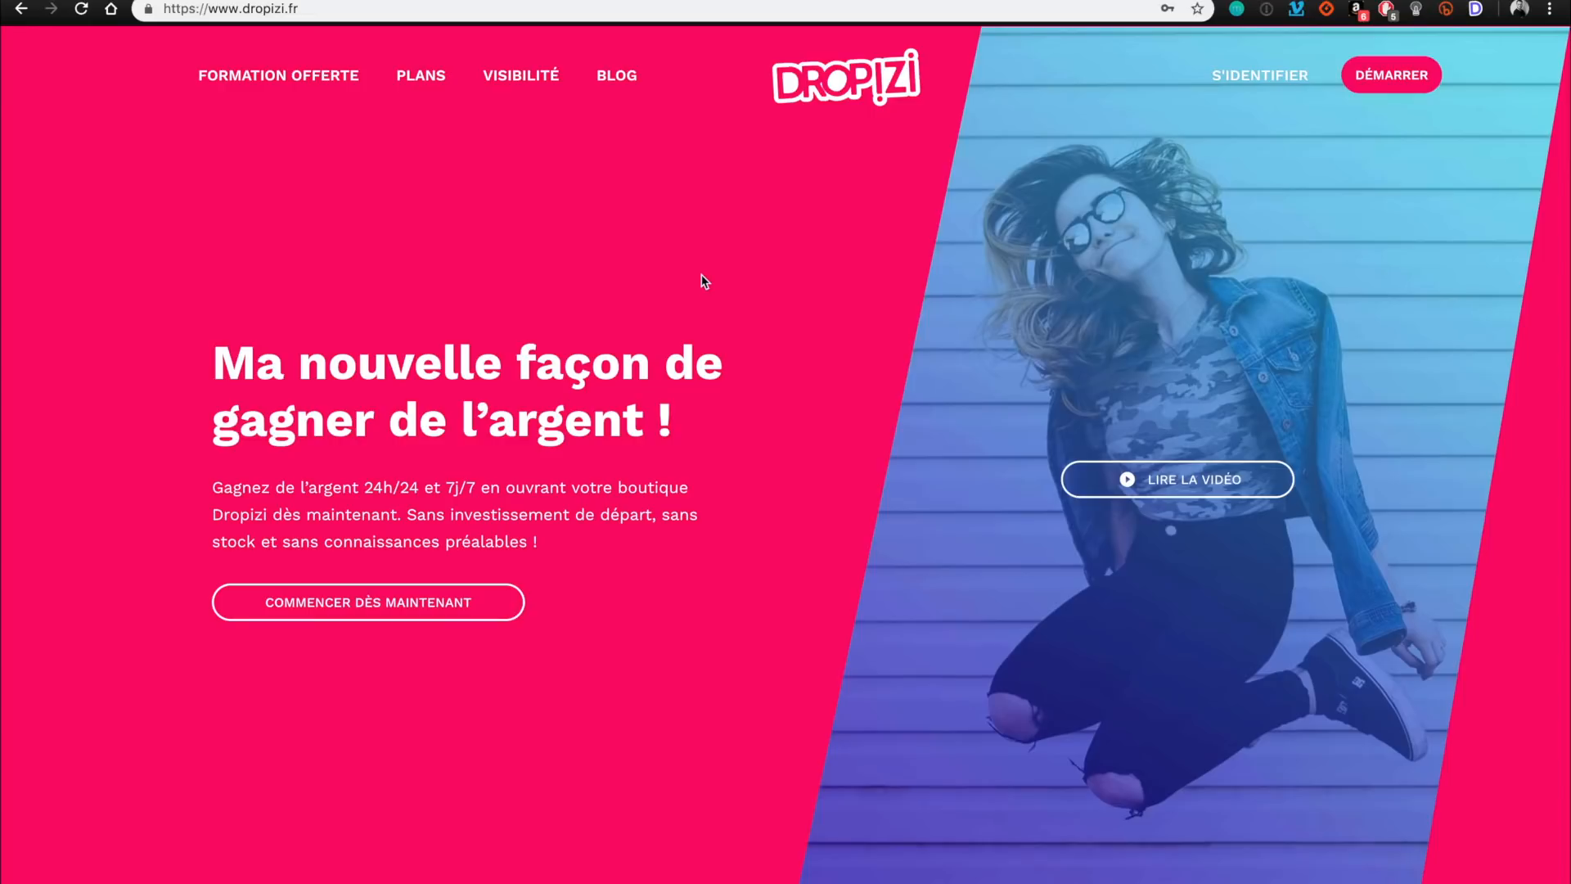
Skim the Dropizi home page again from the banner to the all-in-one tool section and return to the start.
{"action": "scroll", "coordinate": [702, 276], "scroll_direction": "down", "scroll_amount": 18}
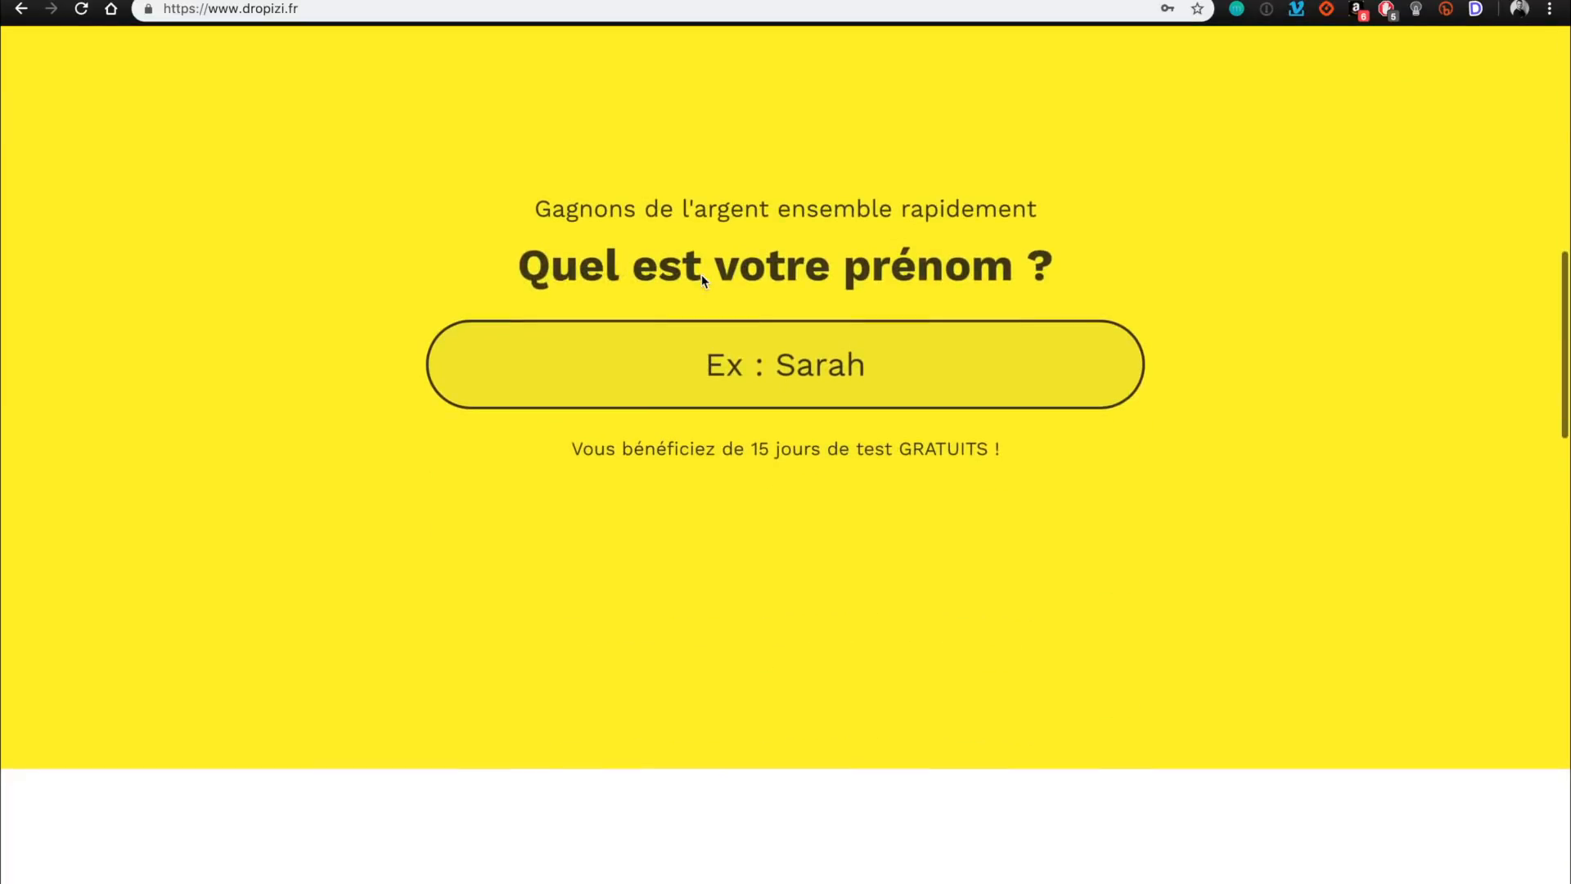
{"action": "scroll", "coordinate": [709, 506], "scroll_direction": "down", "scroll_amount": 10}
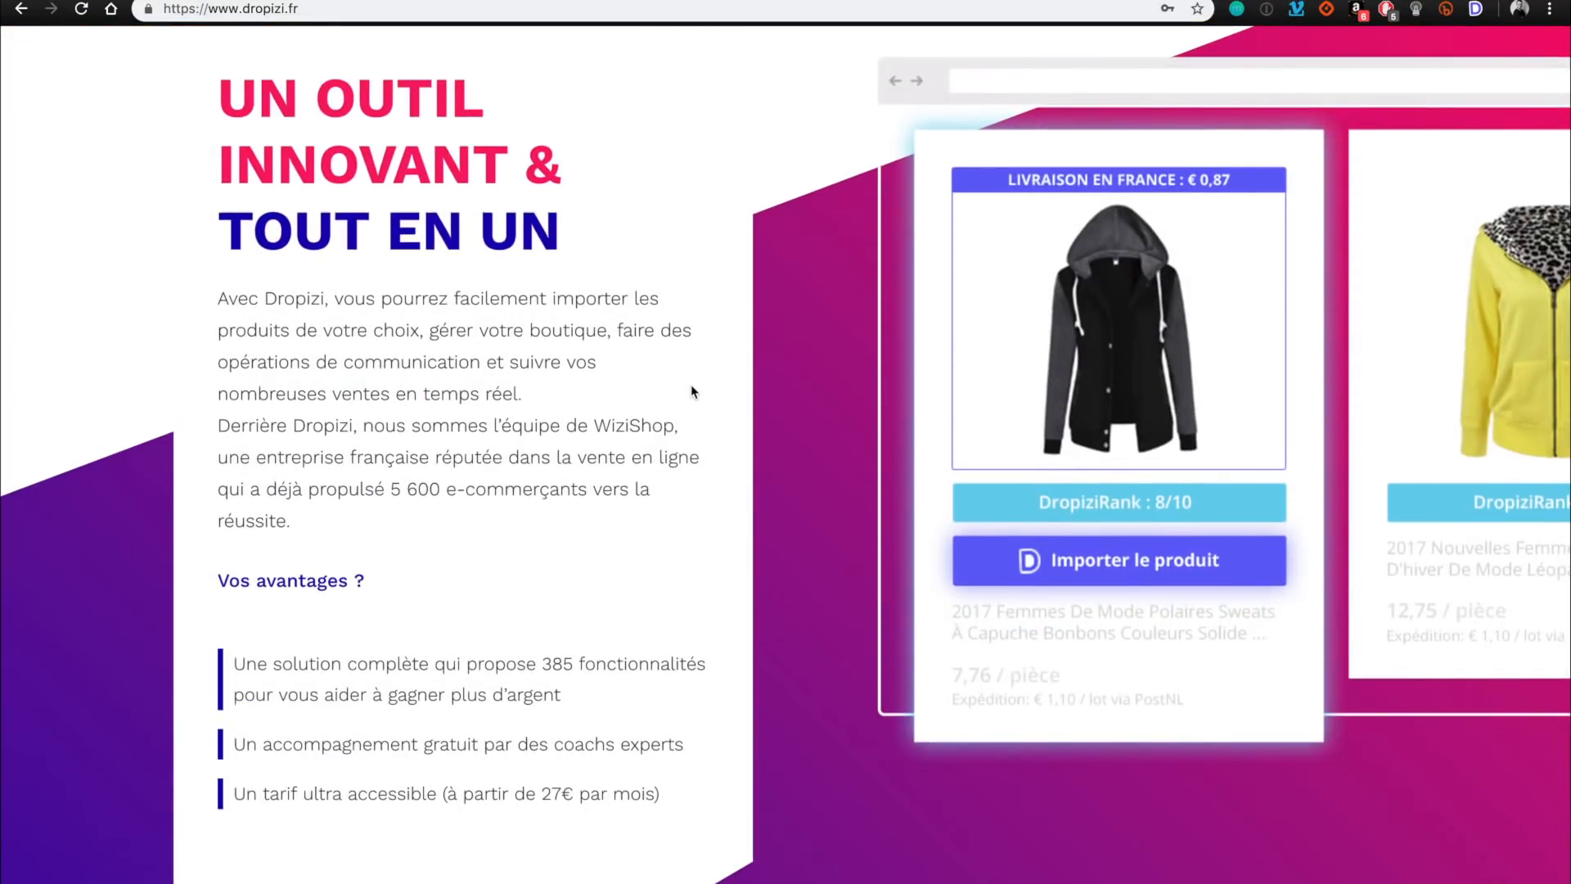
{"action": "scroll", "coordinate": [691, 391], "scroll_direction": "up", "scroll_amount": 20}
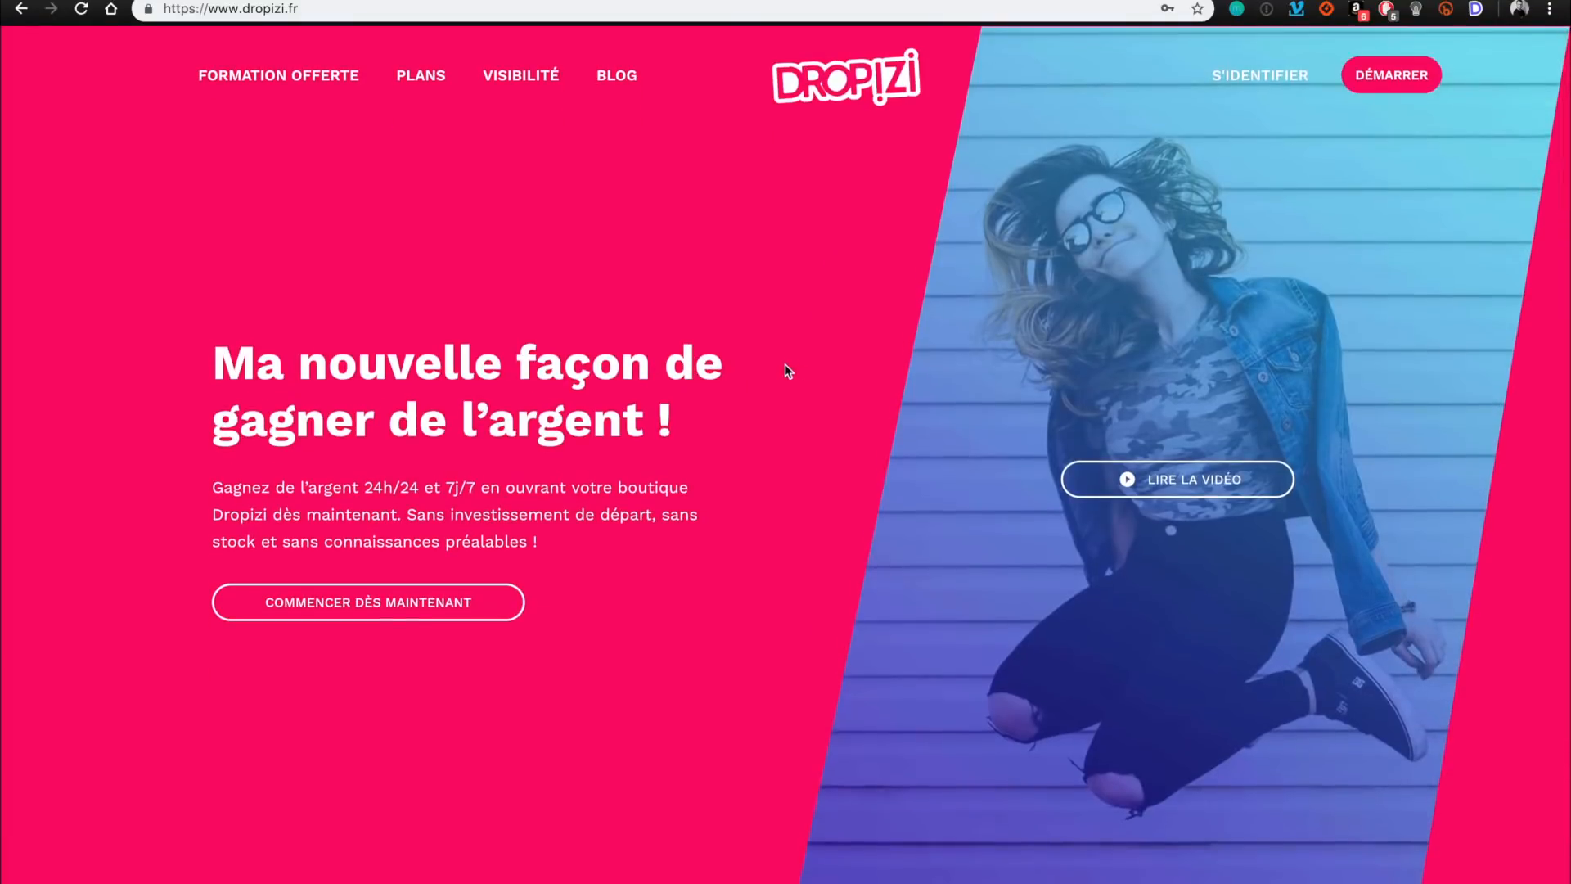
Open the Dropizi plans page and compare the monthly prices without commitment and with a 12-month commitment.
{"action": "left_click", "coordinate": [409, 85]}
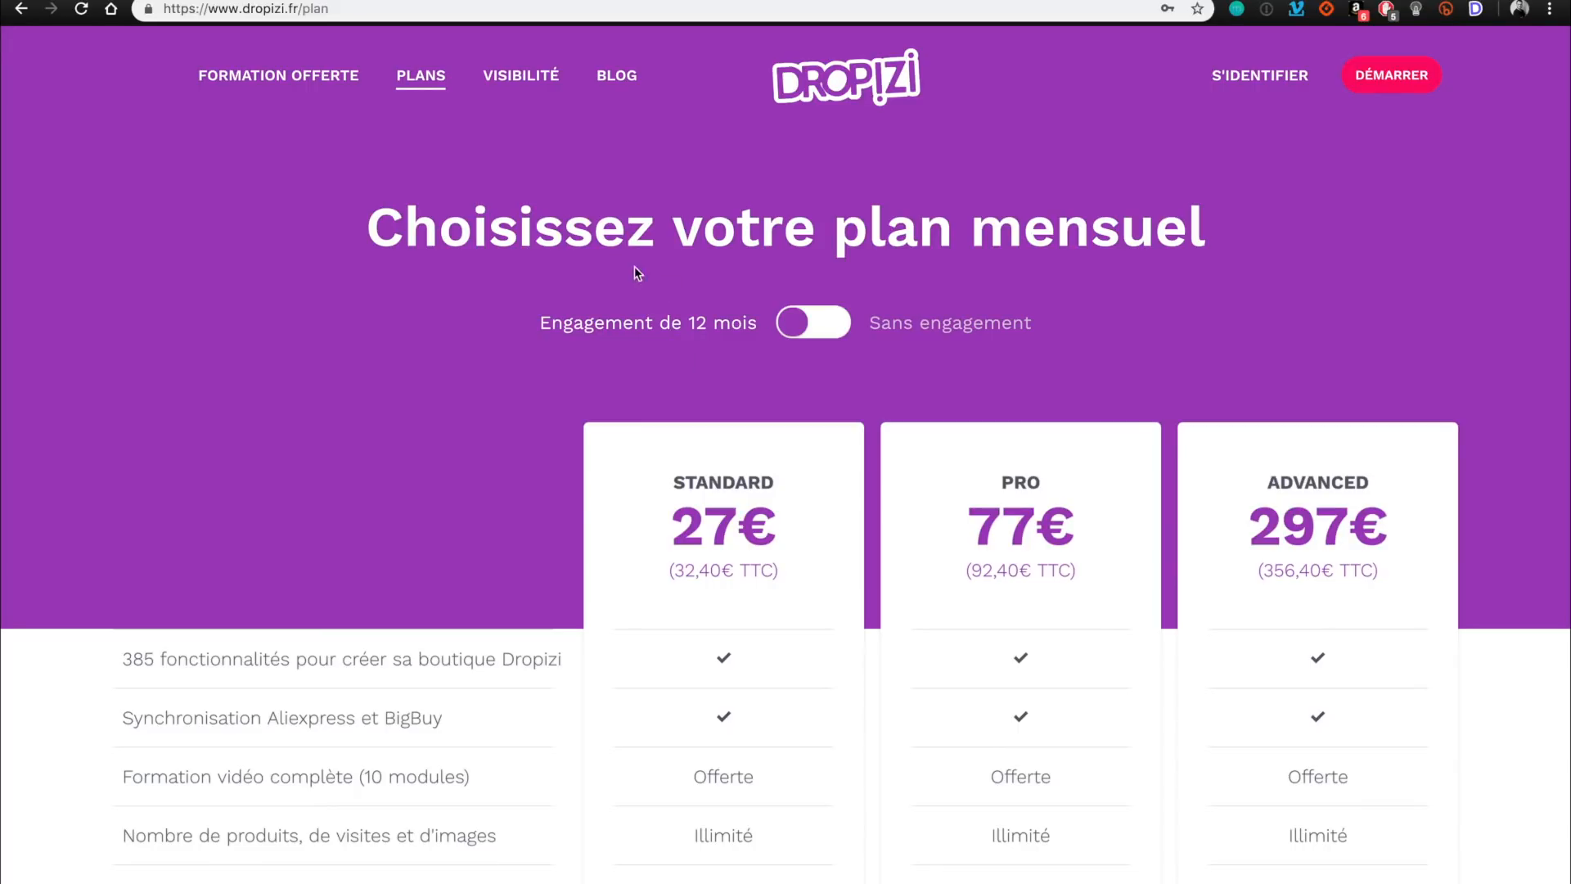
{"action": "left_click", "coordinate": [828, 332]}
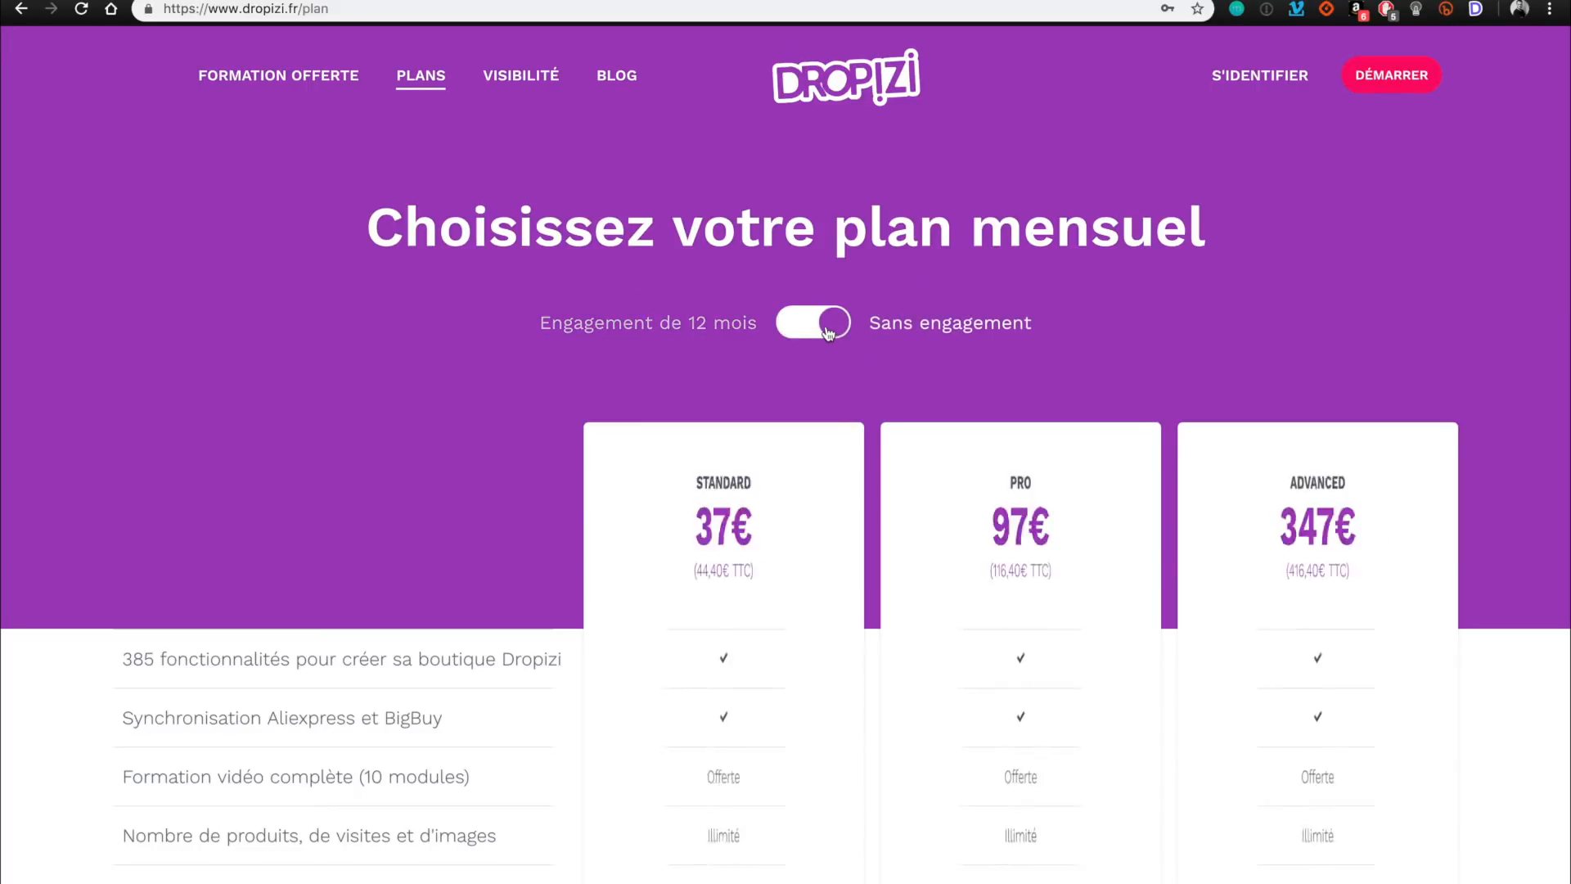
{"action": "left_click", "coordinate": [828, 331]}
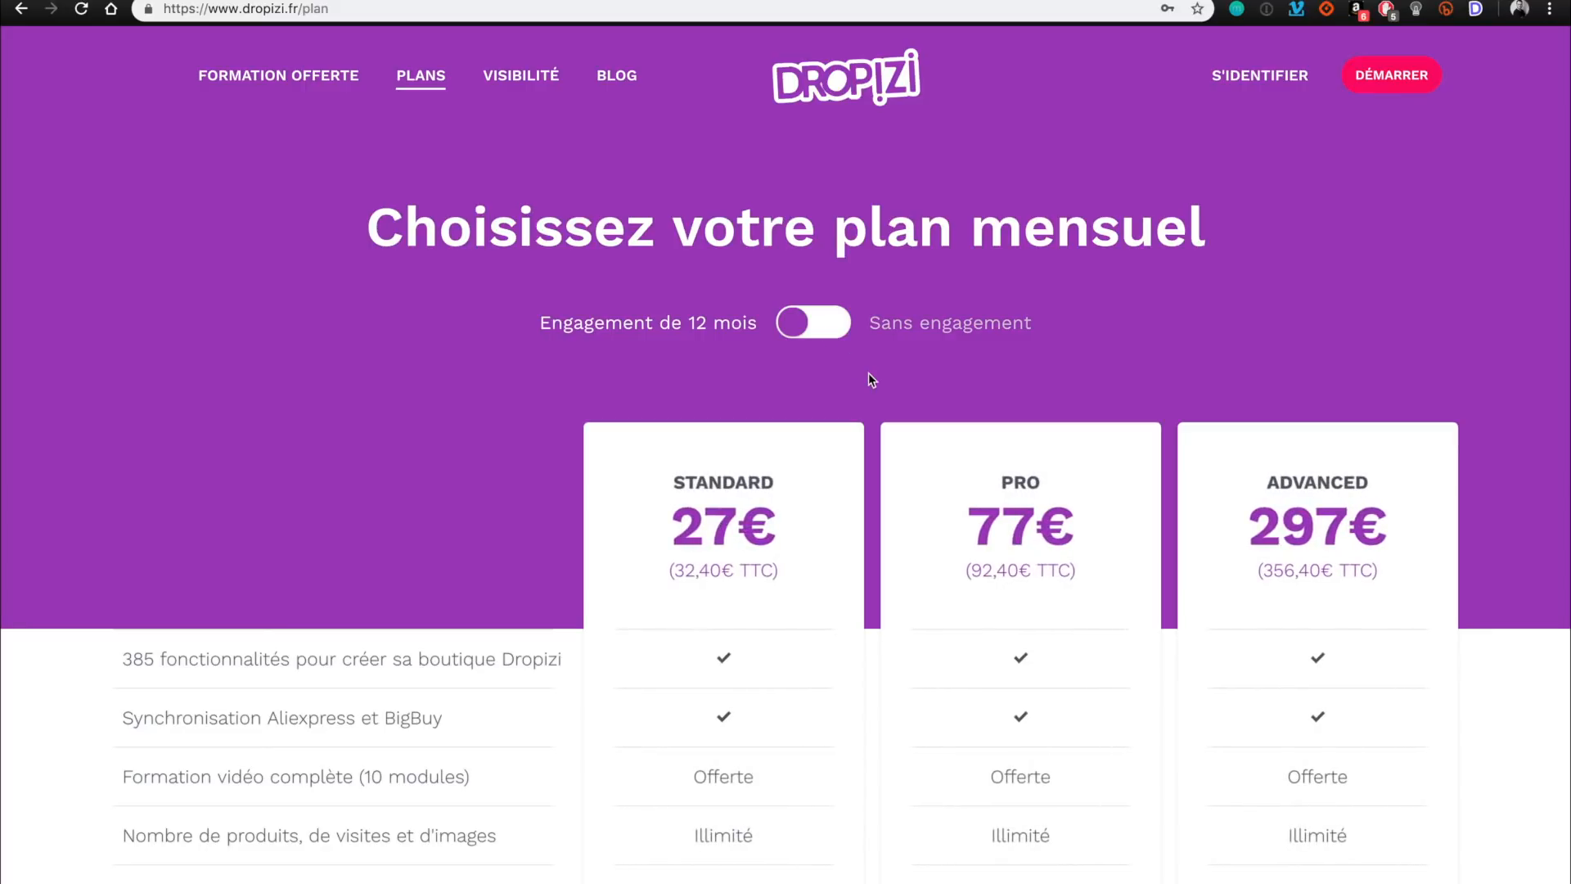
{"action": "scroll", "coordinate": [871, 378], "scroll_direction": "down", "scroll_amount": 1}
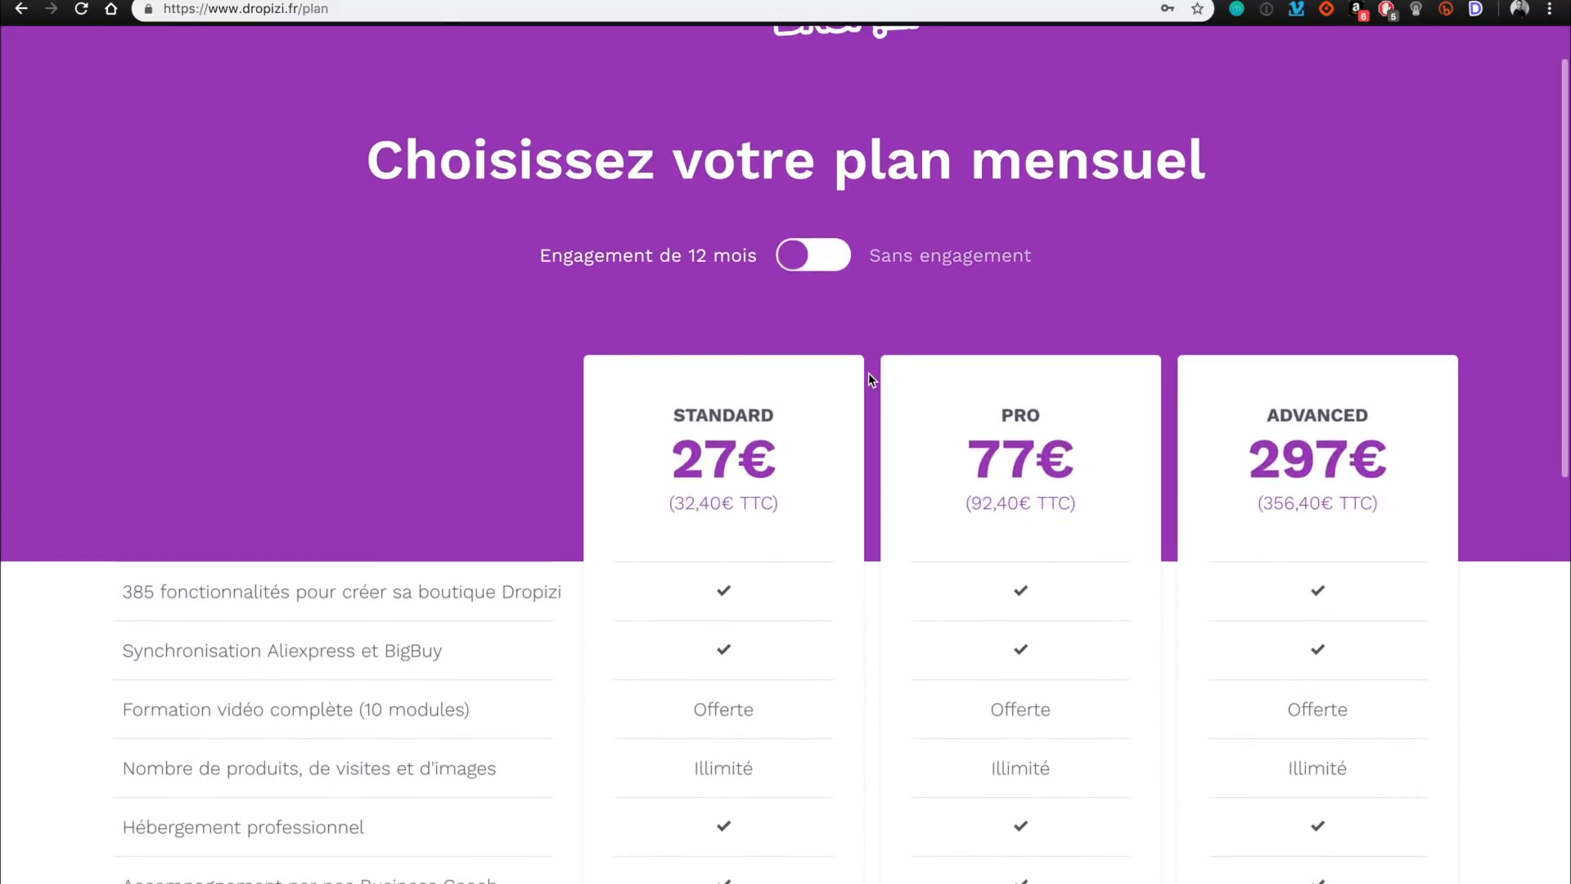
Alternate the pricing between both commitment options again, finish on the 12-month commitment, and examine the plan feature comparison.
{"action": "left_click", "coordinate": [795, 267]}
{"action": "left_click", "coordinate": [794, 267]}
{"action": "left_click", "coordinate": [824, 267]}
{"action": "left_click", "coordinate": [824, 267]}
{"action": "left_click", "coordinate": [824, 267]}
{"action": "left_click", "coordinate": [824, 266]}
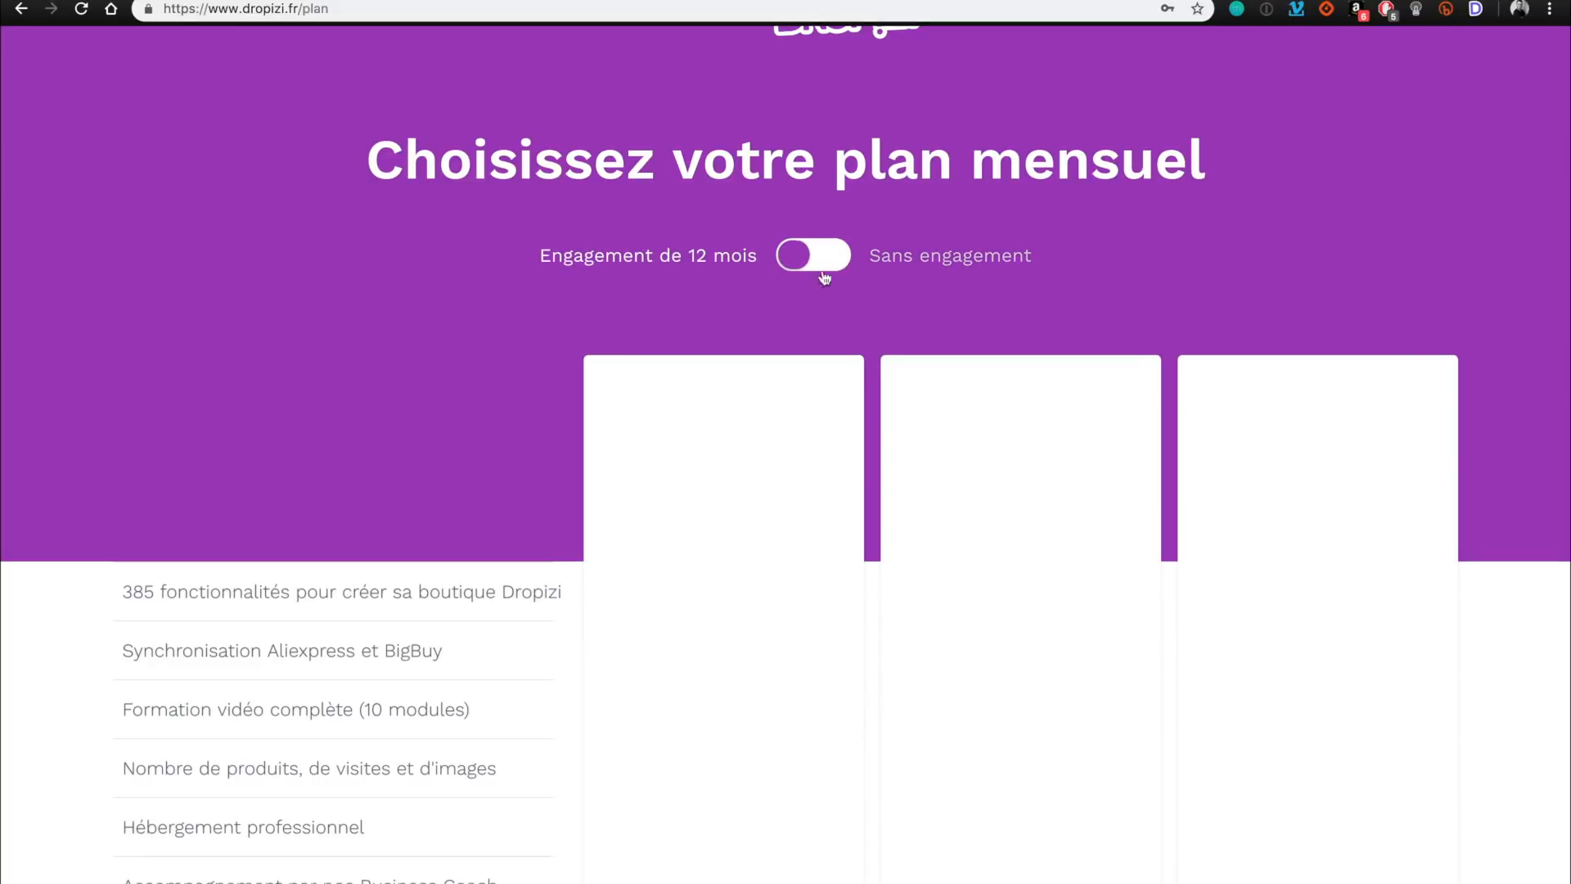
{"action": "scroll", "coordinate": [827, 484], "scroll_direction": "down", "scroll_amount": 3}
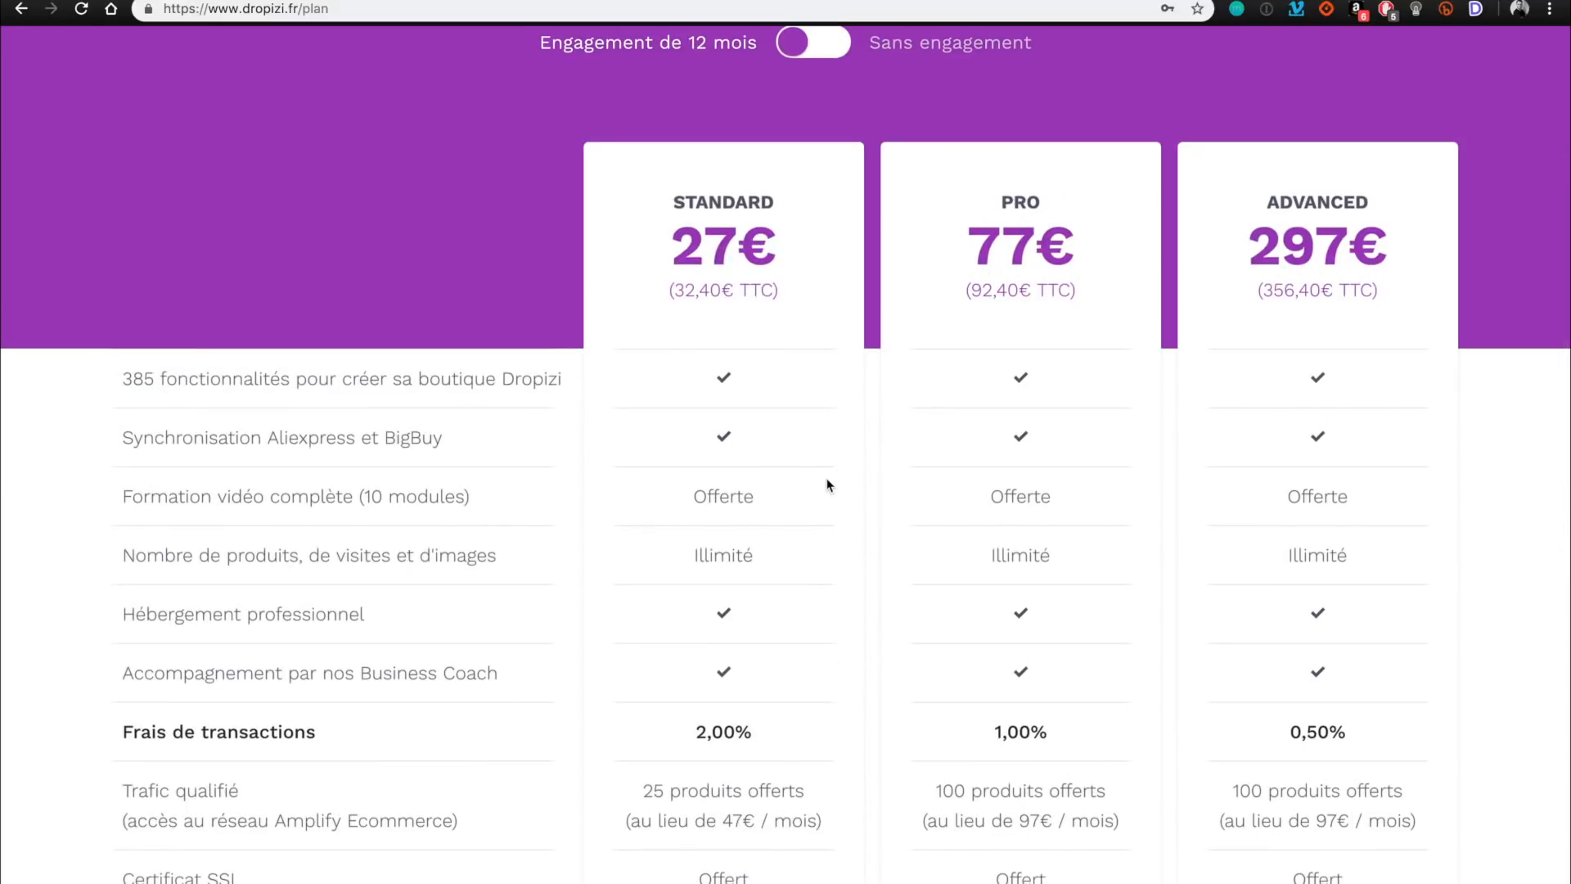
Compare the Standard, Pro and Advanced plans on transaction fees, qualified traffic, SSL certificate, terms template and automatic reminders.
{"action": "scroll", "coordinate": [1105, 609], "scroll_direction": "down", "scroll_amount": 2}
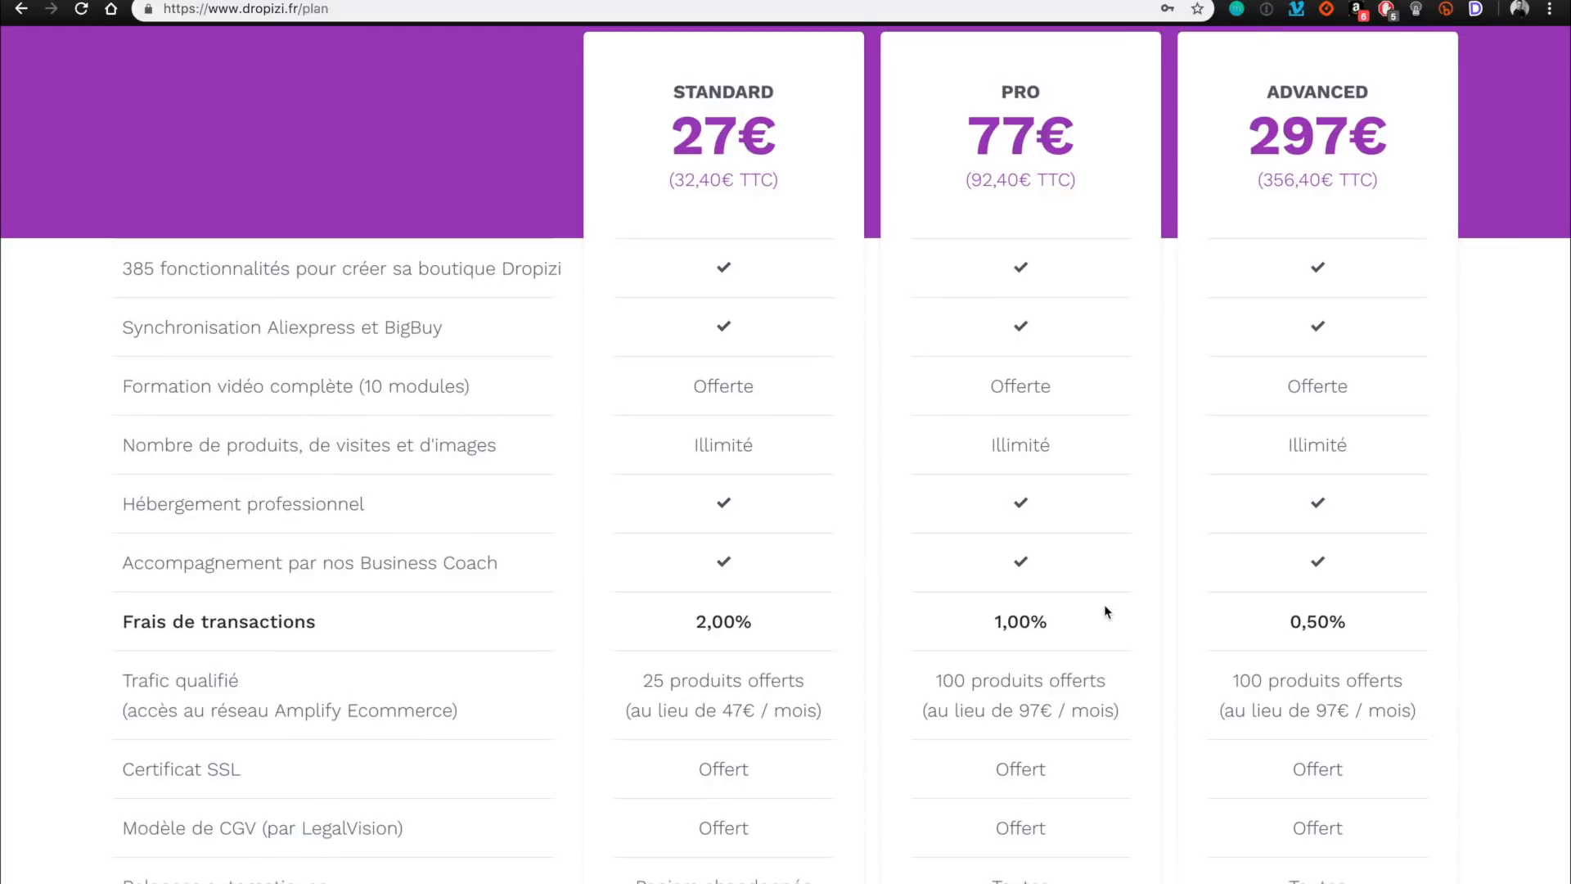
{"action": "scroll", "coordinate": [1103, 609], "scroll_direction": "down", "scroll_amount": 1}
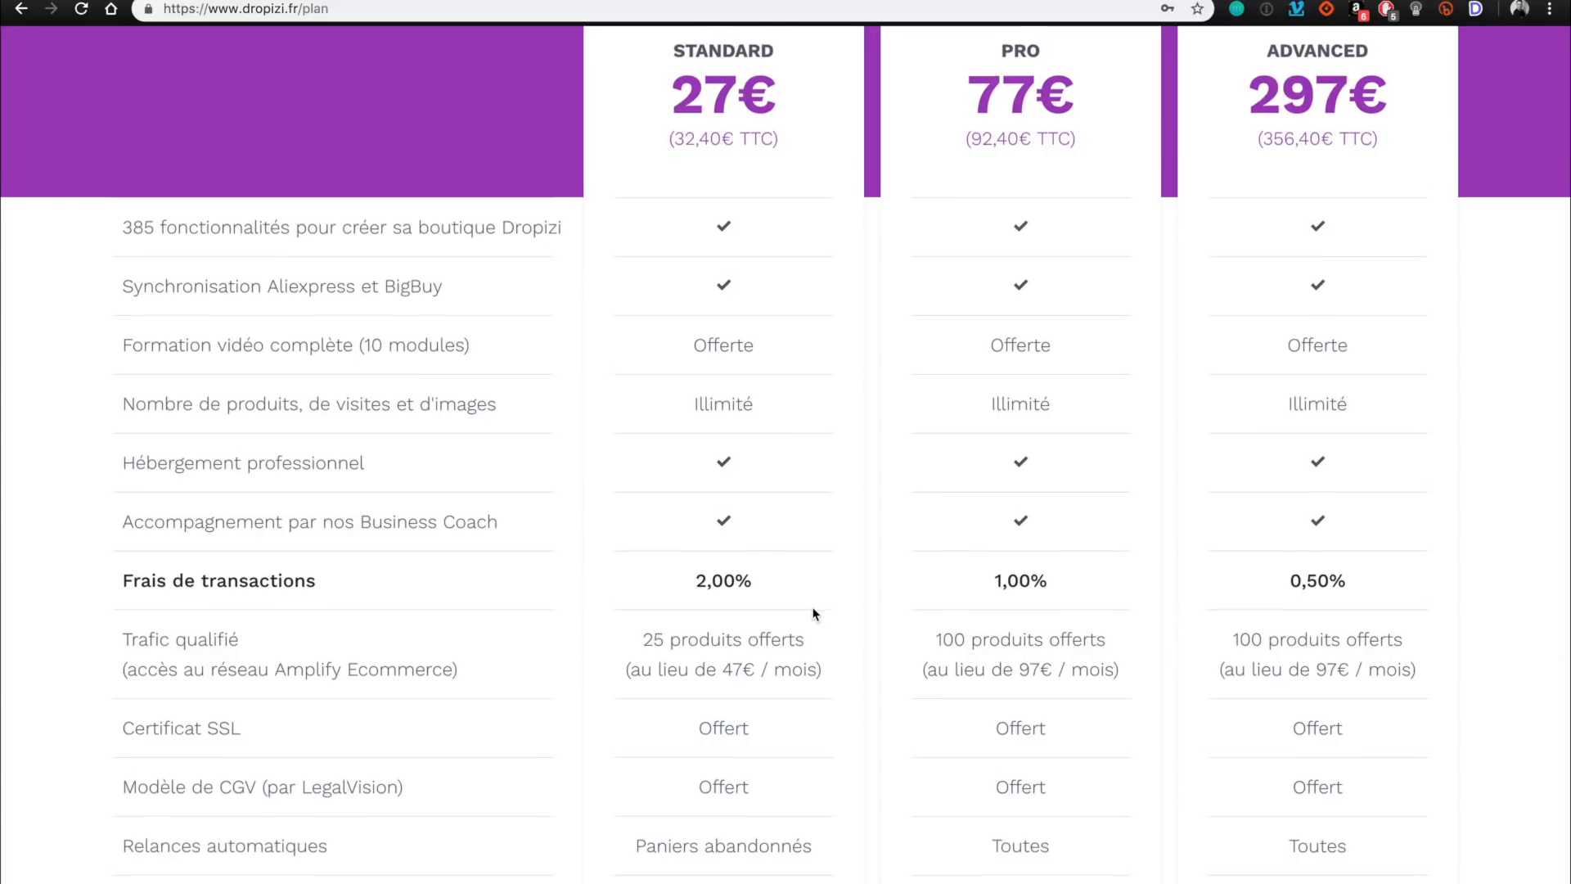
{"action": "scroll", "coordinate": [815, 612], "scroll_direction": "down", "scroll_amount": 2}
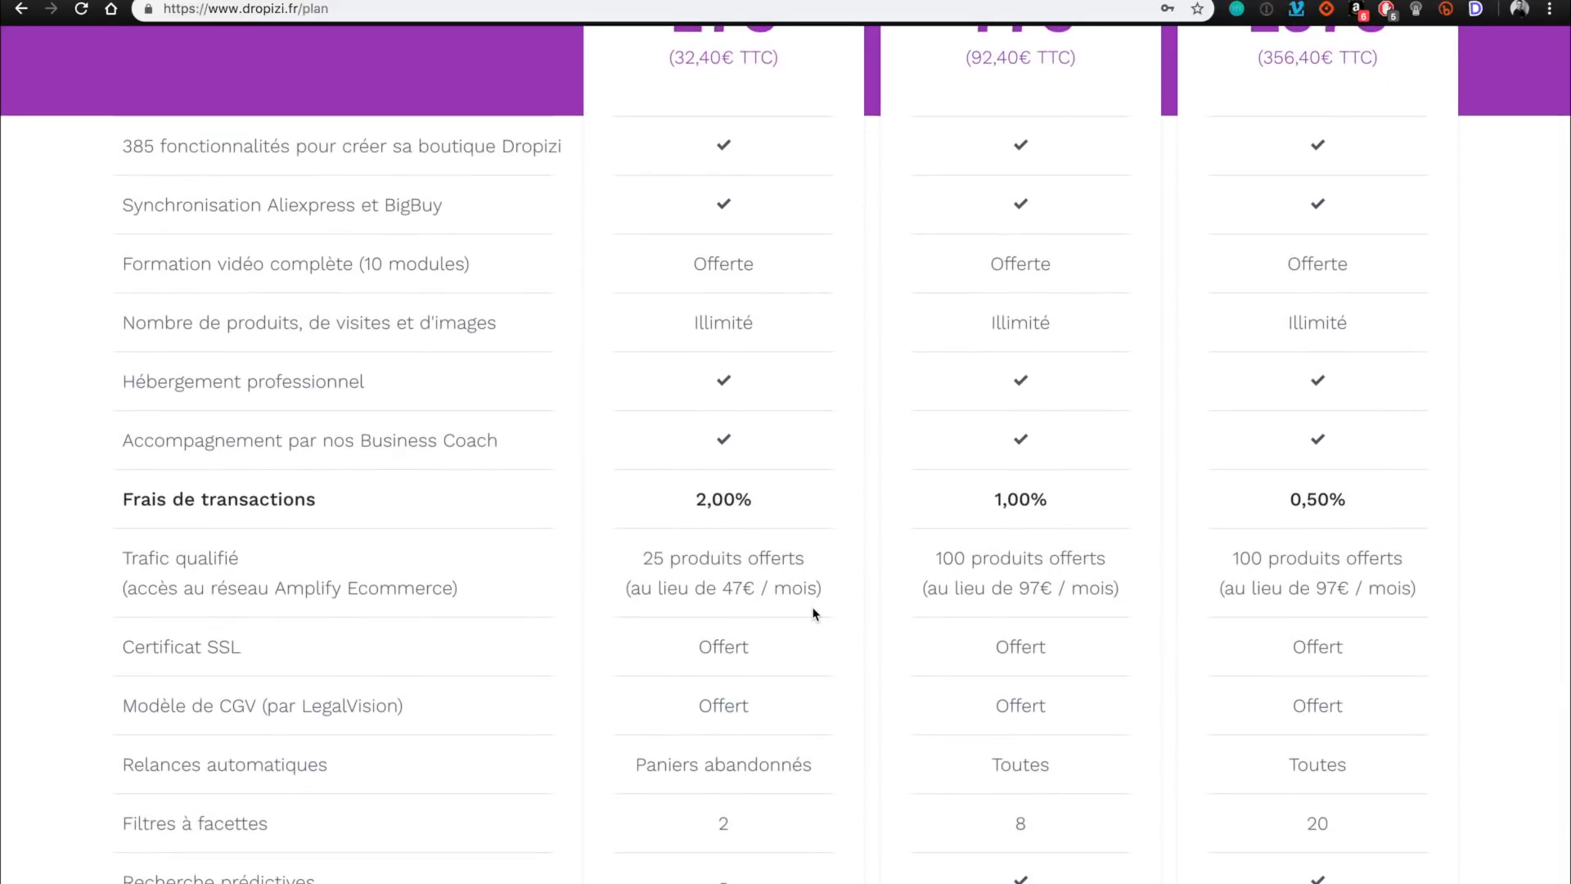
{"action": "scroll", "coordinate": [961, 463], "scroll_direction": "down", "scroll_amount": 2}
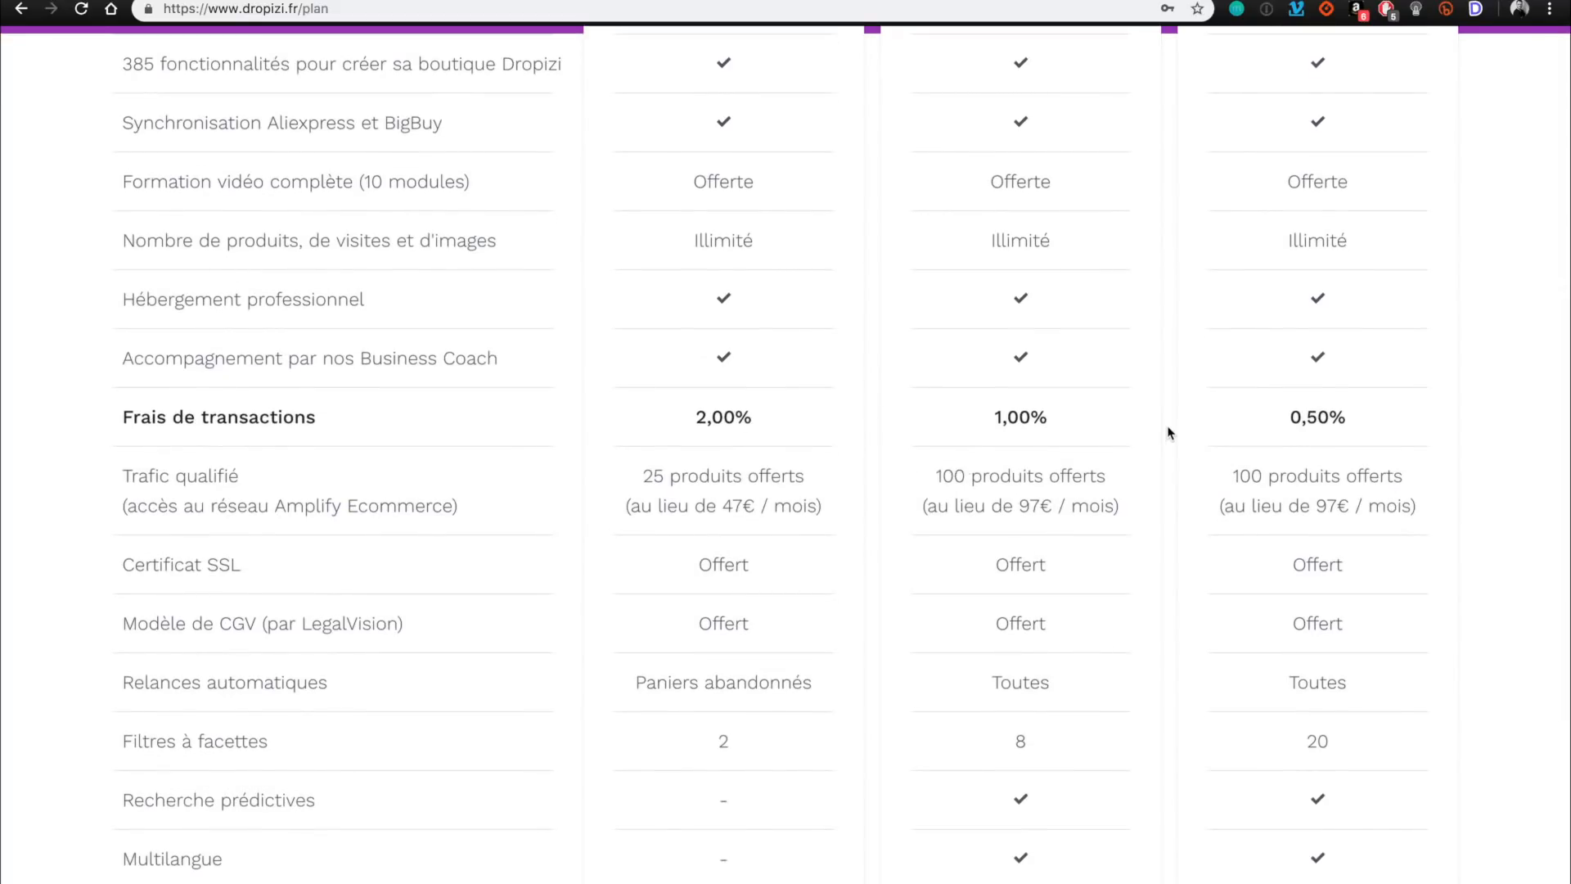
{"action": "scroll", "coordinate": [1168, 432], "scroll_direction": "up", "scroll_amount": 4}
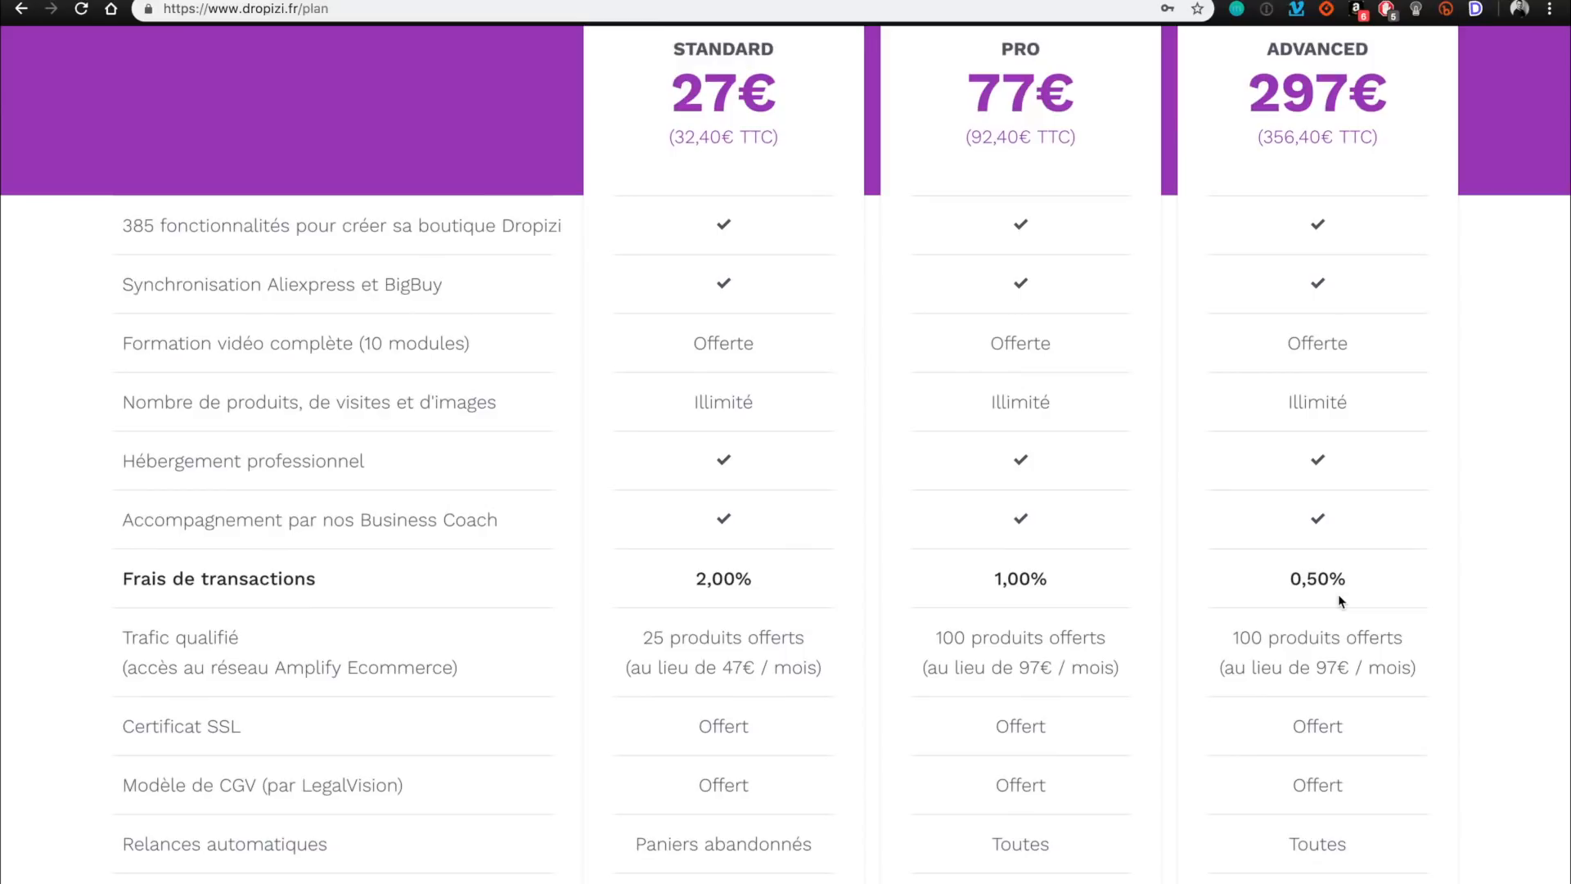
{"action": "scroll", "coordinate": [1339, 597], "scroll_direction": "down", "scroll_amount": 2}
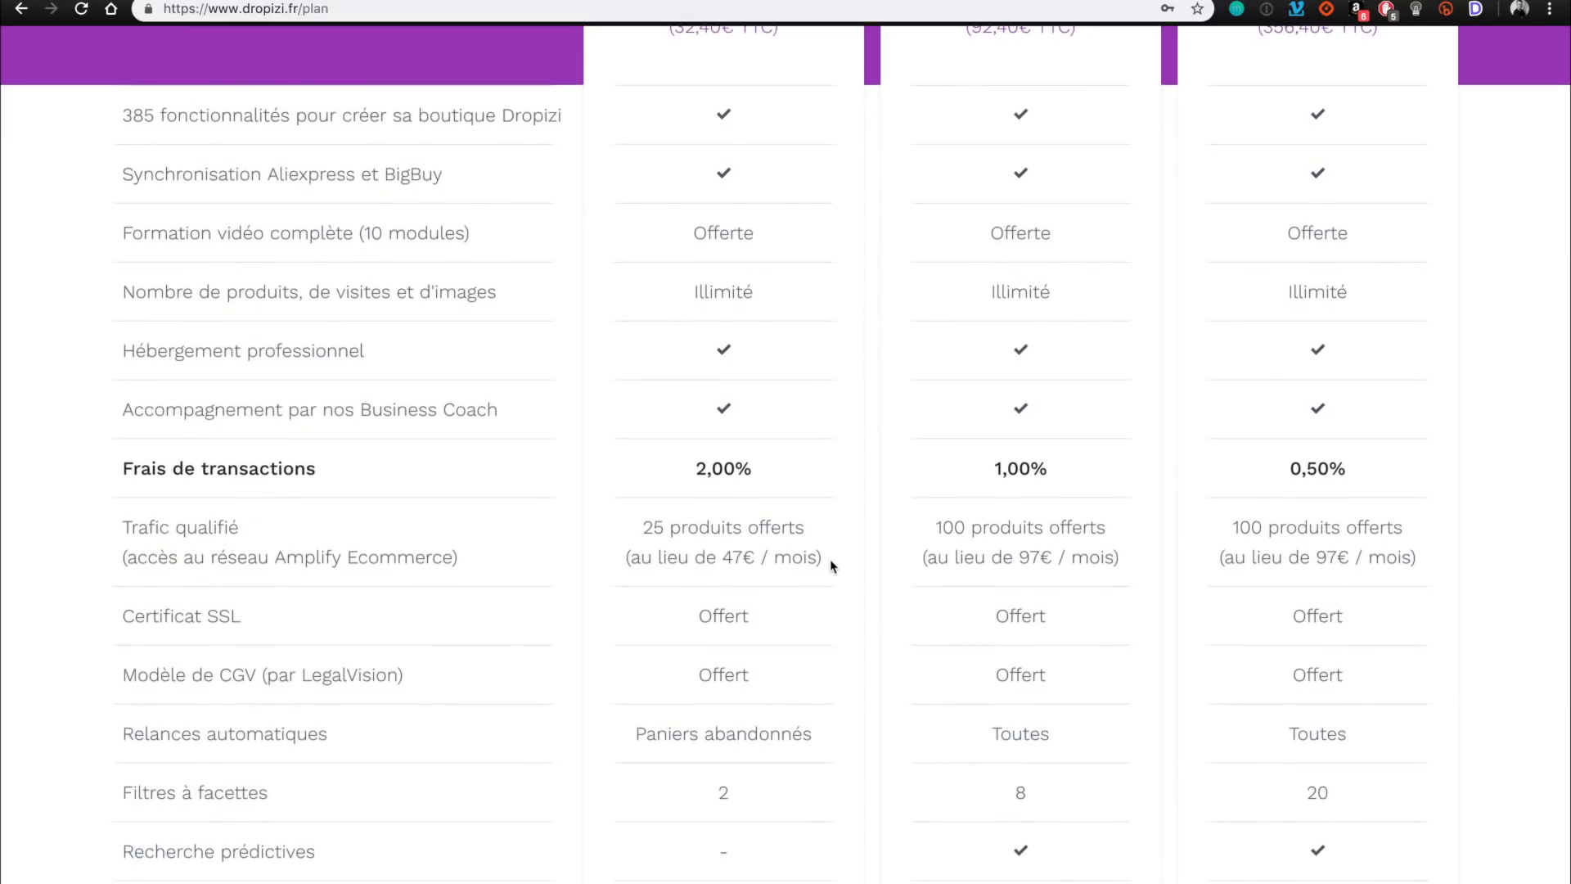
{"action": "scroll", "coordinate": [821, 661], "scroll_direction": "down", "scroll_amount": 2}
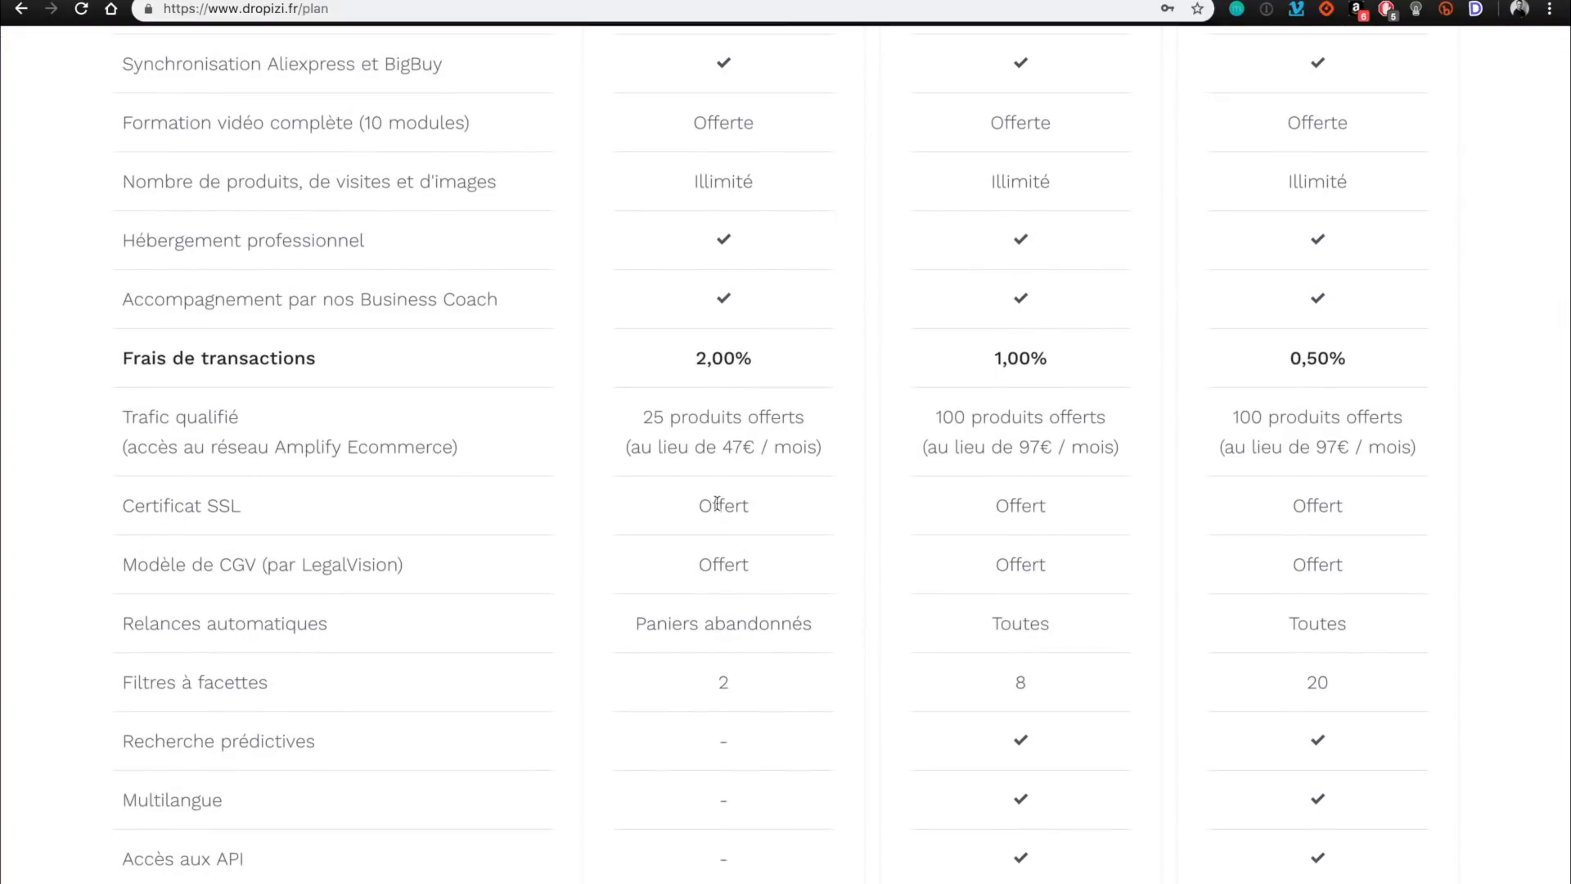
{"action": "scroll", "coordinate": [806, 524], "scroll_direction": "down", "scroll_amount": 1}
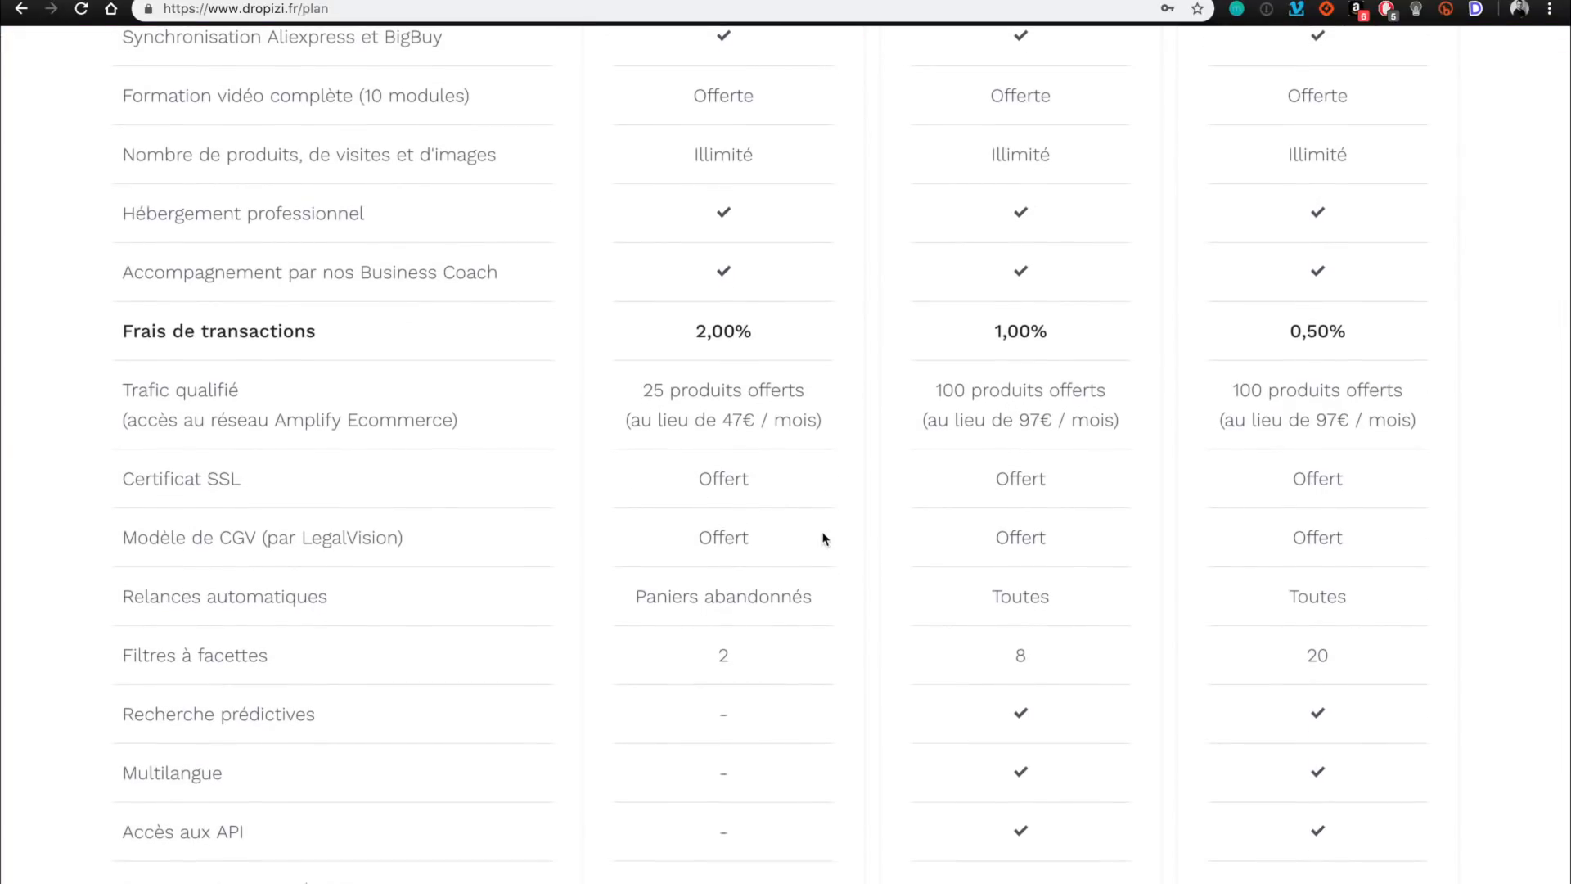
{"action": "scroll", "coordinate": [823, 539], "scroll_direction": "down", "scroll_amount": 2}
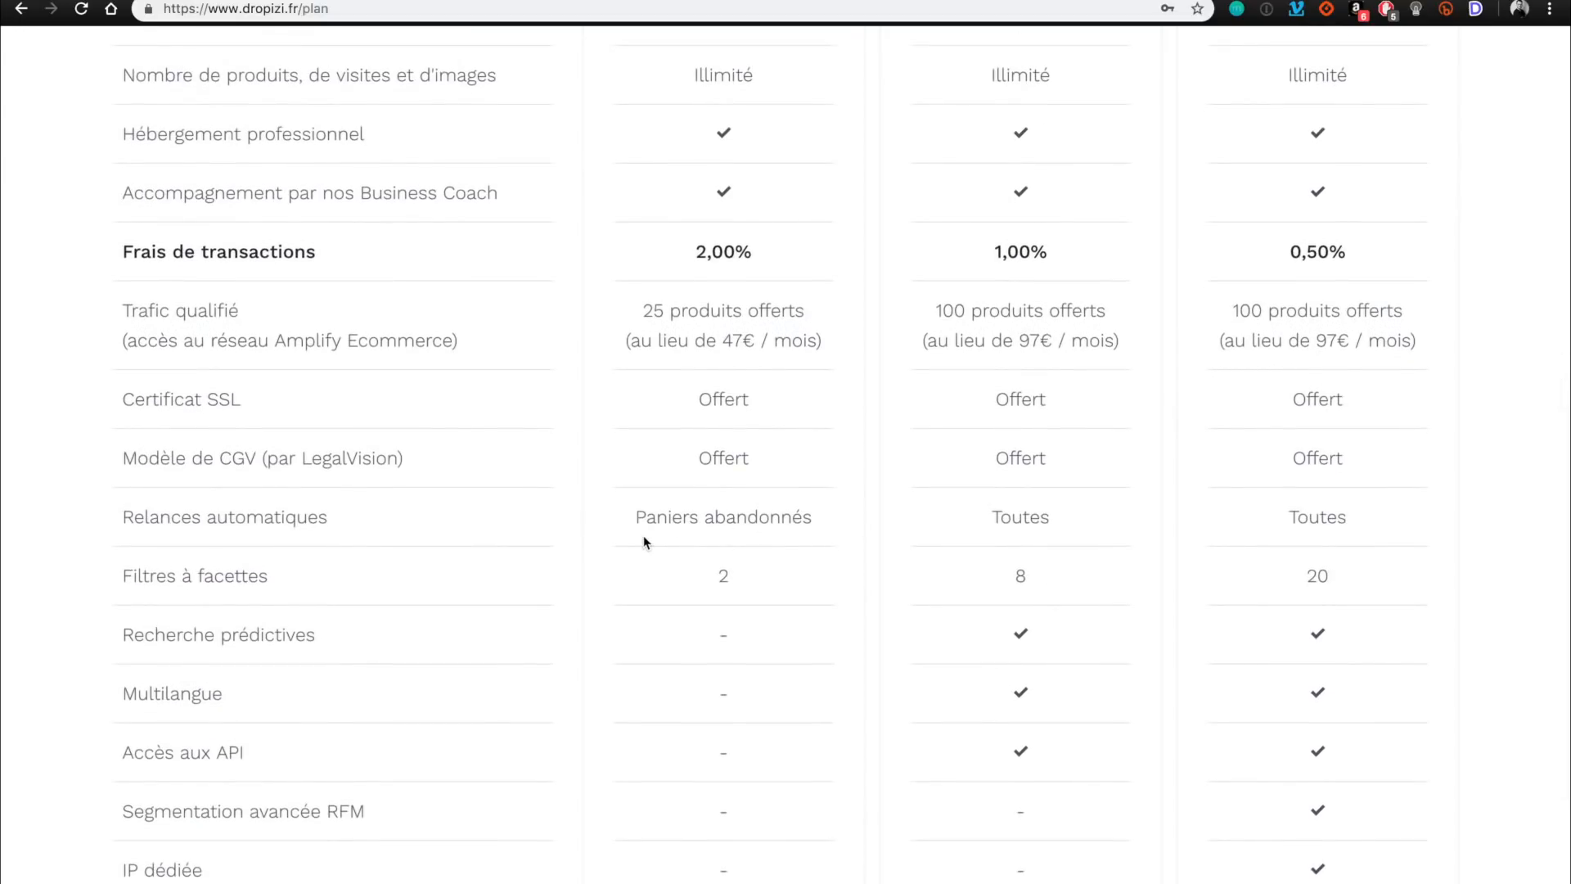
{"action": "scroll", "coordinate": [643, 535], "scroll_direction": "up", "scroll_amount": 5}
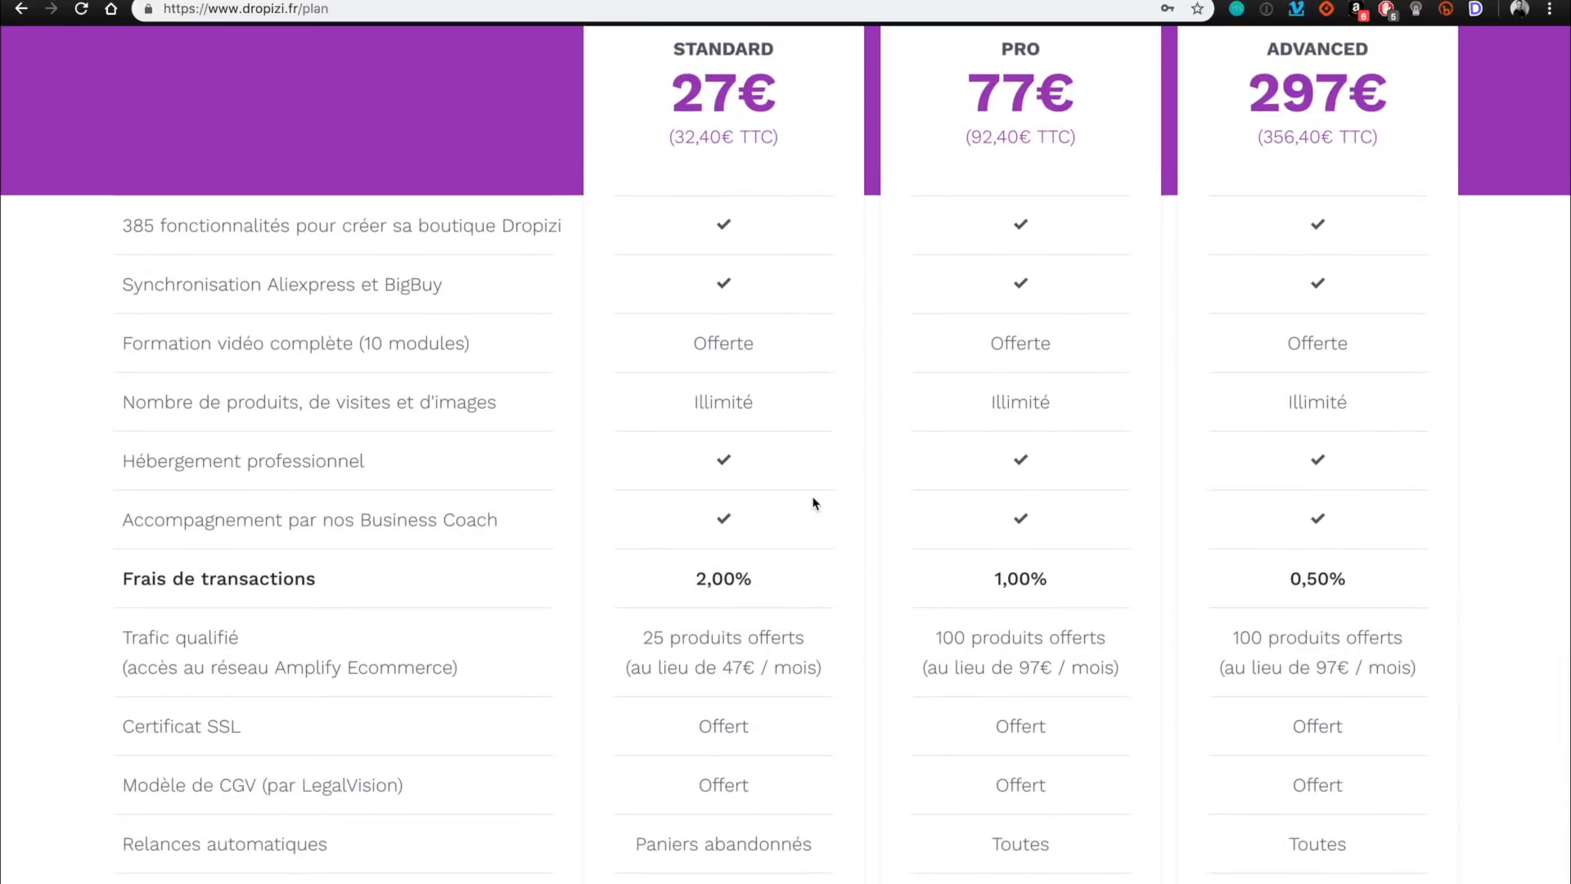
Examine the rest of the plan comparison through the faceted filters, multilanguage, API access and dedicated IP rows, and return to the plan prices.
{"action": "scroll", "coordinate": [814, 502], "scroll_direction": "down", "scroll_amount": 2}
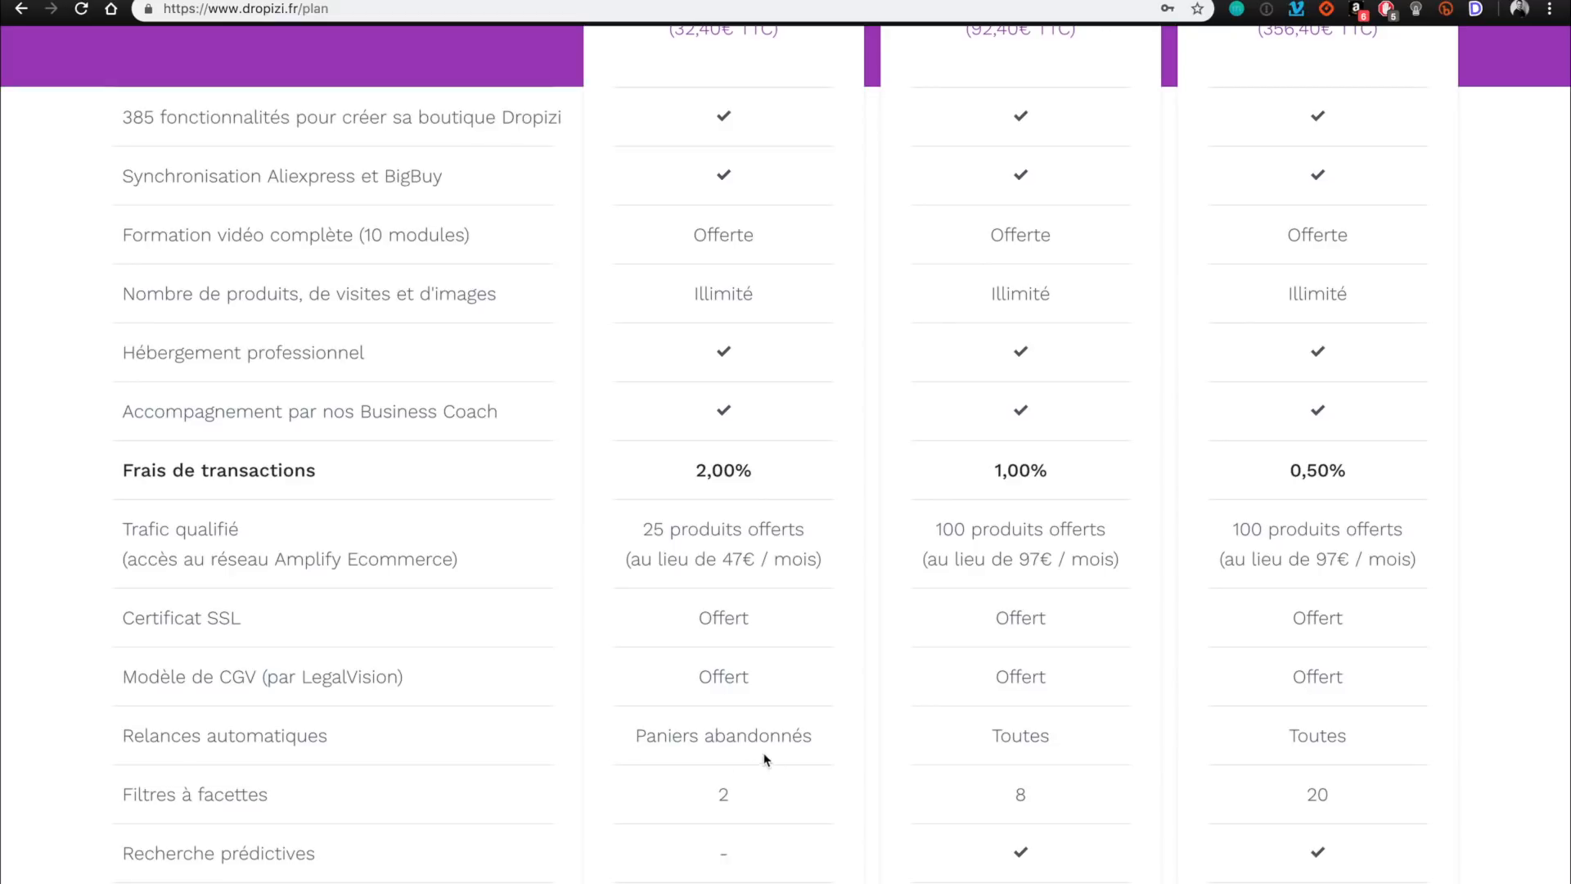
{"action": "scroll", "coordinate": [766, 757], "scroll_direction": "down", "scroll_amount": 3}
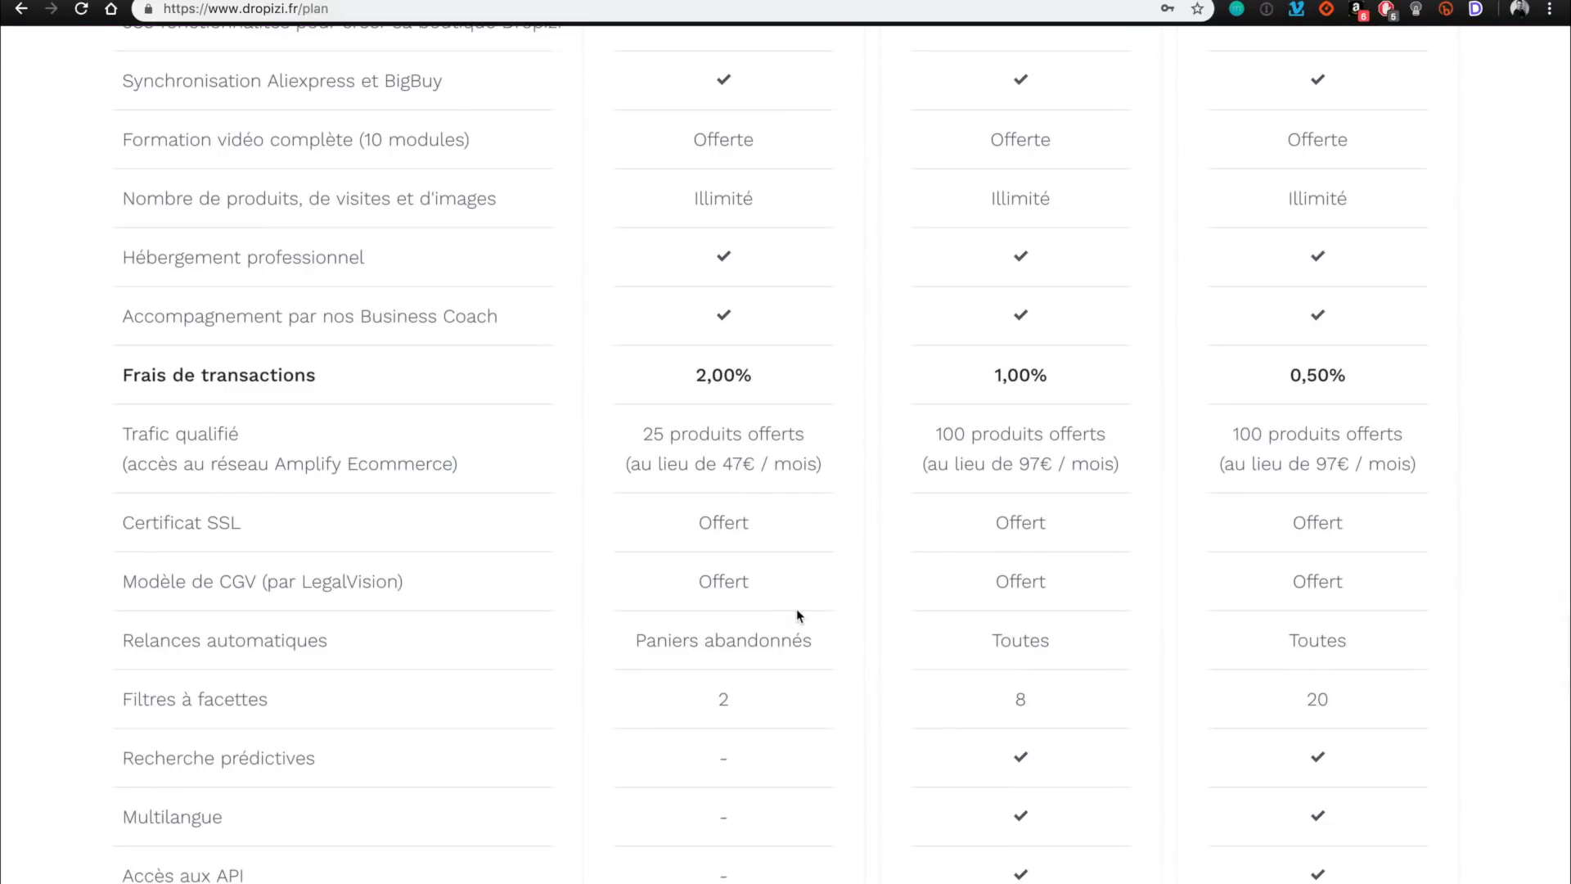
{"action": "scroll", "coordinate": [799, 615], "scroll_direction": "down", "scroll_amount": 2}
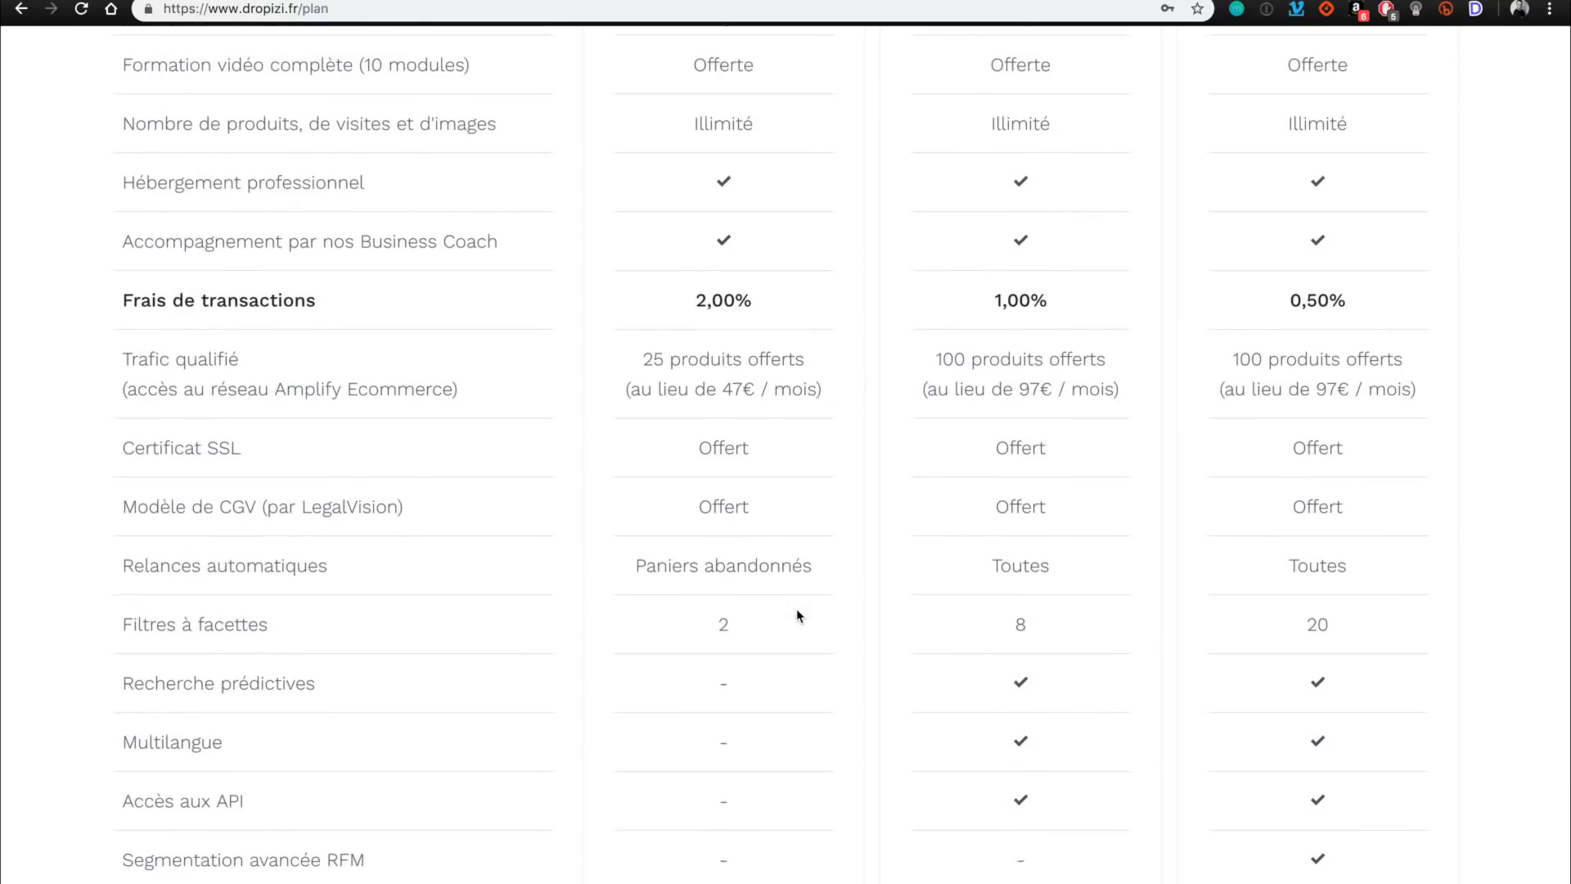
{"action": "scroll", "coordinate": [797, 607], "scroll_direction": "up", "scroll_amount": 10}
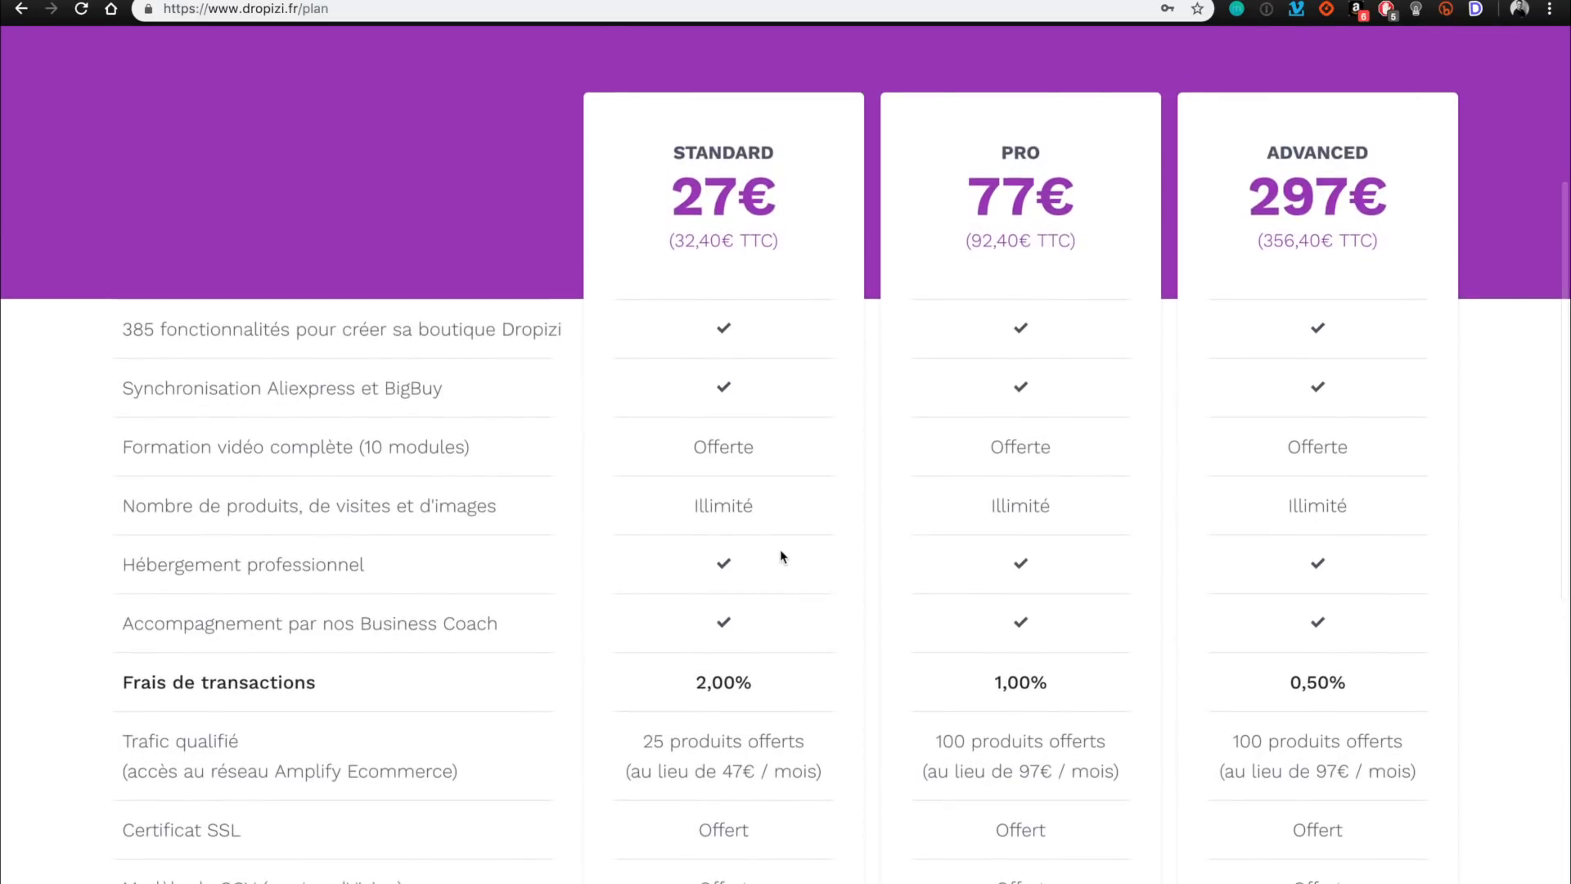
{"action": "scroll", "coordinate": [780, 556], "scroll_direction": "down", "scroll_amount": 12}
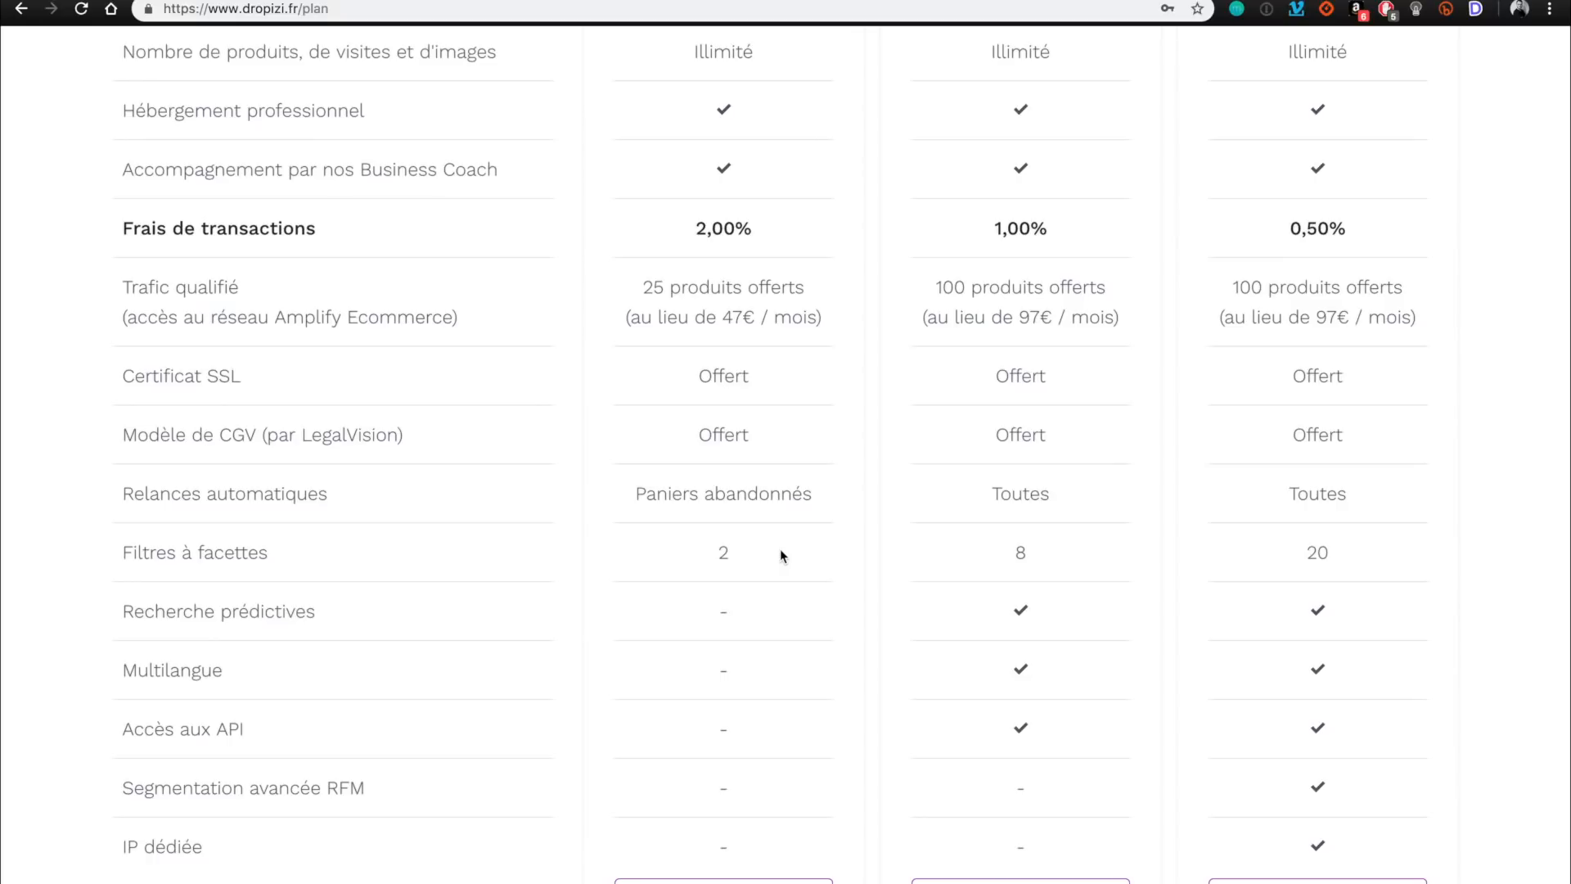
{"action": "scroll", "coordinate": [782, 554], "scroll_direction": "down", "scroll_amount": 2}
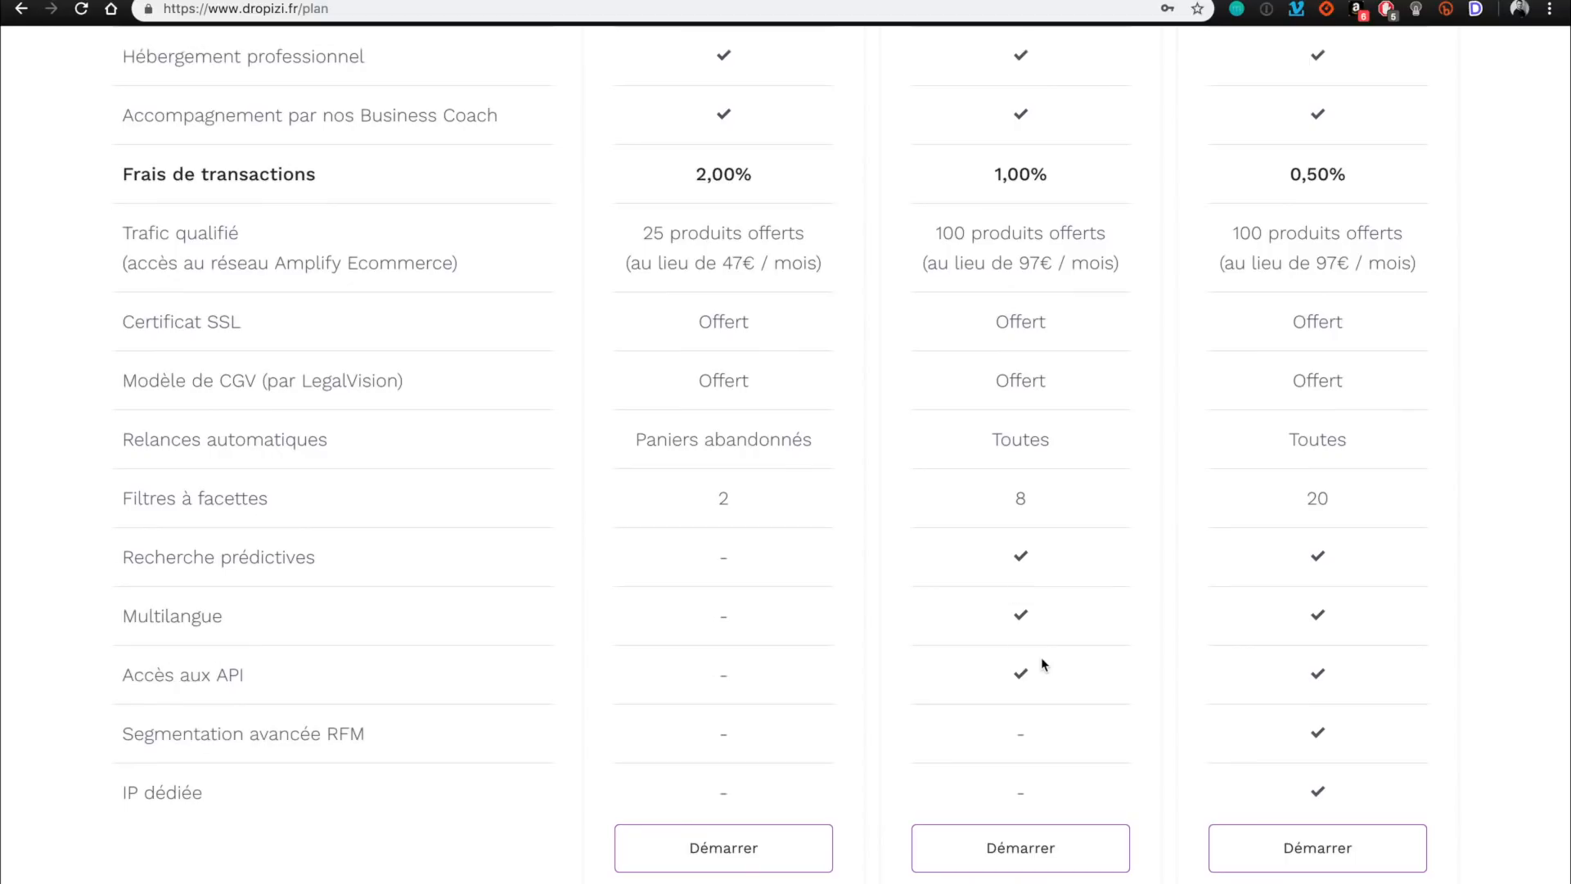
{"action": "scroll", "coordinate": [1063, 729], "scroll_direction": "down", "scroll_amount": 2}
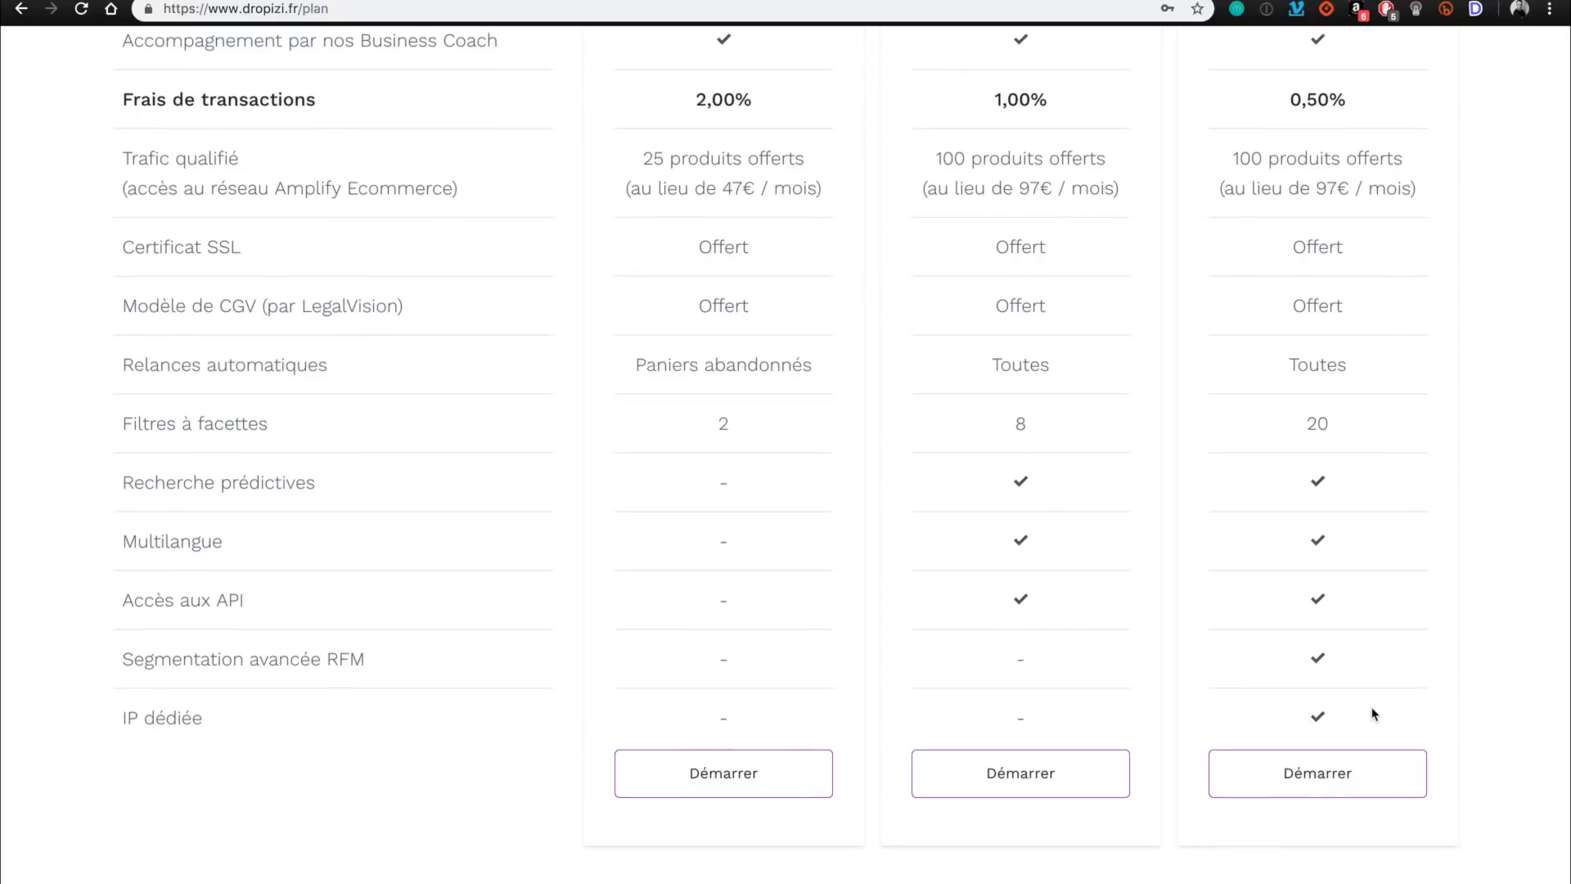
{"action": "scroll", "coordinate": [1375, 713], "scroll_direction": "up", "scroll_amount": 10}
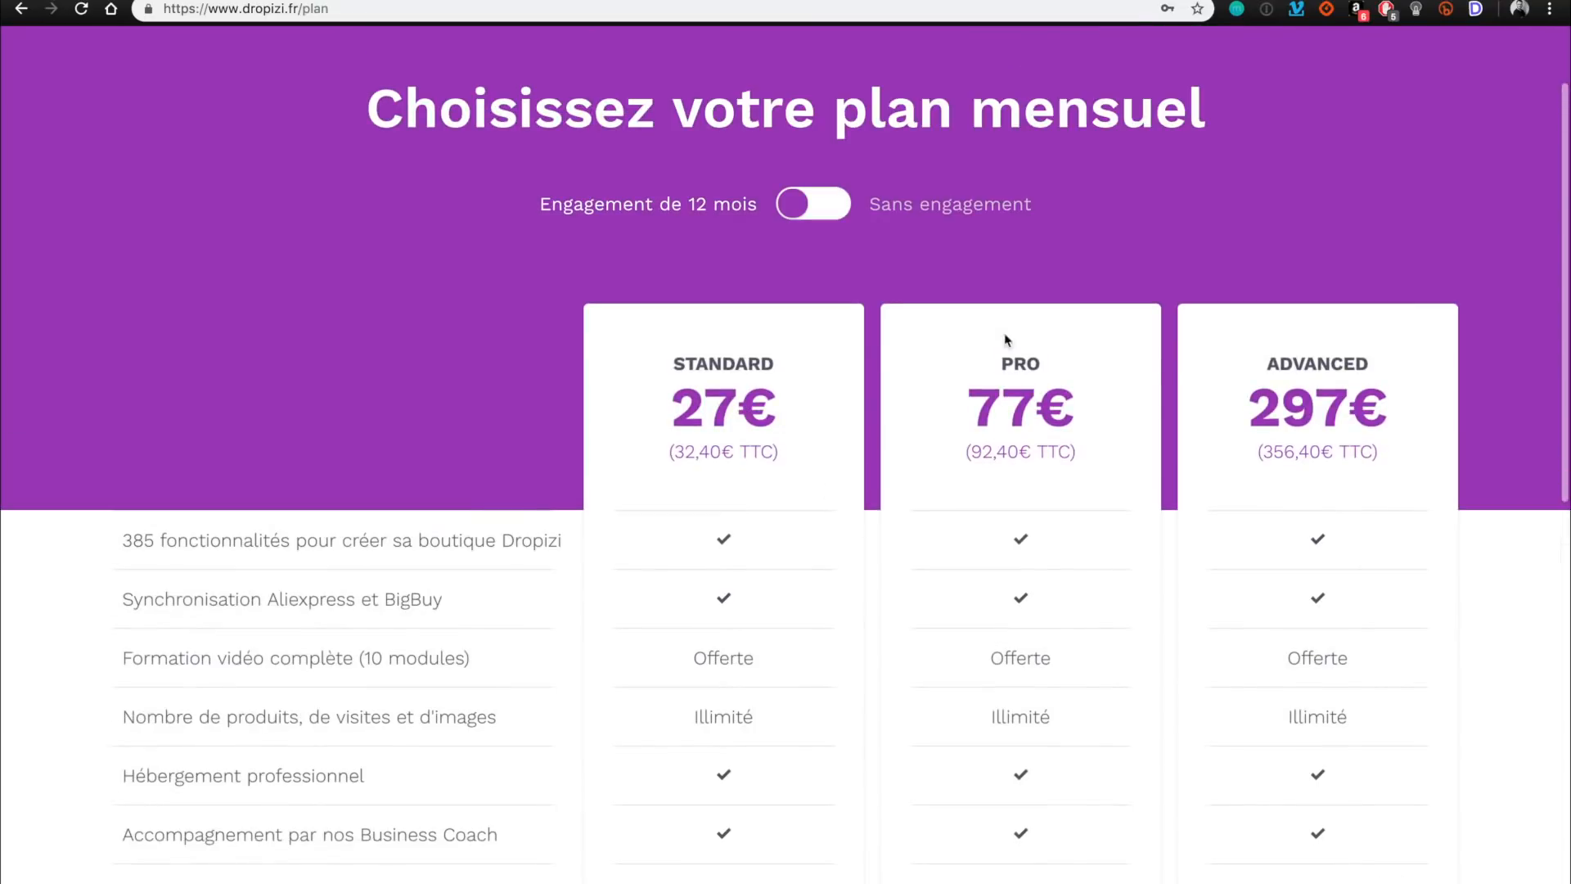
{"action": "scroll", "coordinate": [1137, 522], "scroll_direction": "up", "scroll_amount": 2}
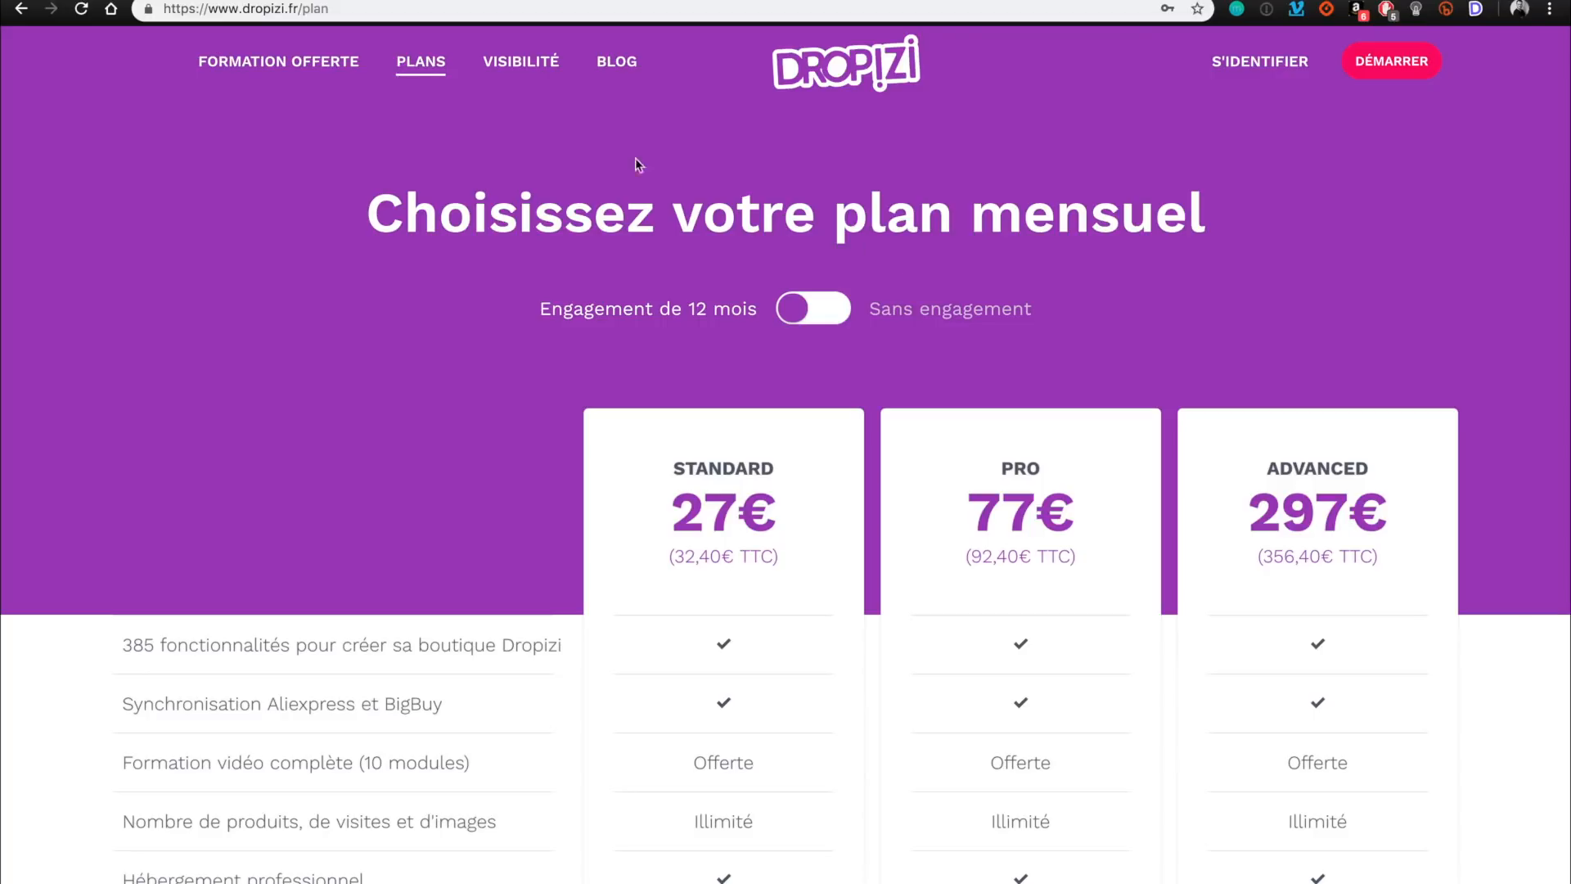
Open the Dropizi visibility page and read about the included product packs and the Amplify Ecommerce advertising network.
{"action": "left_click", "coordinate": [533, 79]}
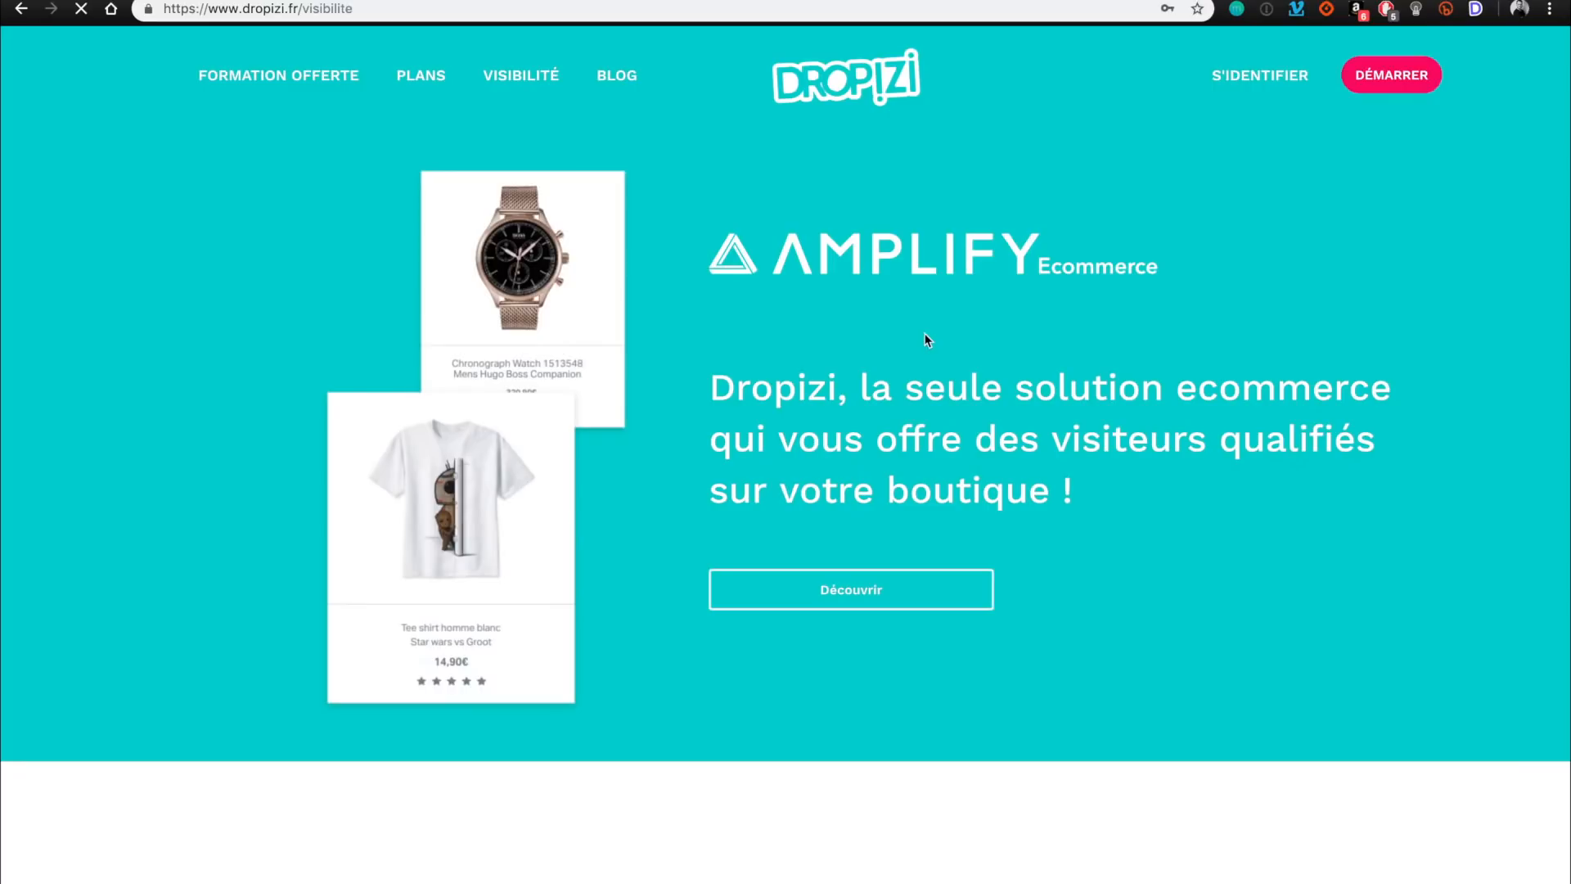
{"action": "scroll", "coordinate": [927, 341], "scroll_direction": "down", "scroll_amount": 3}
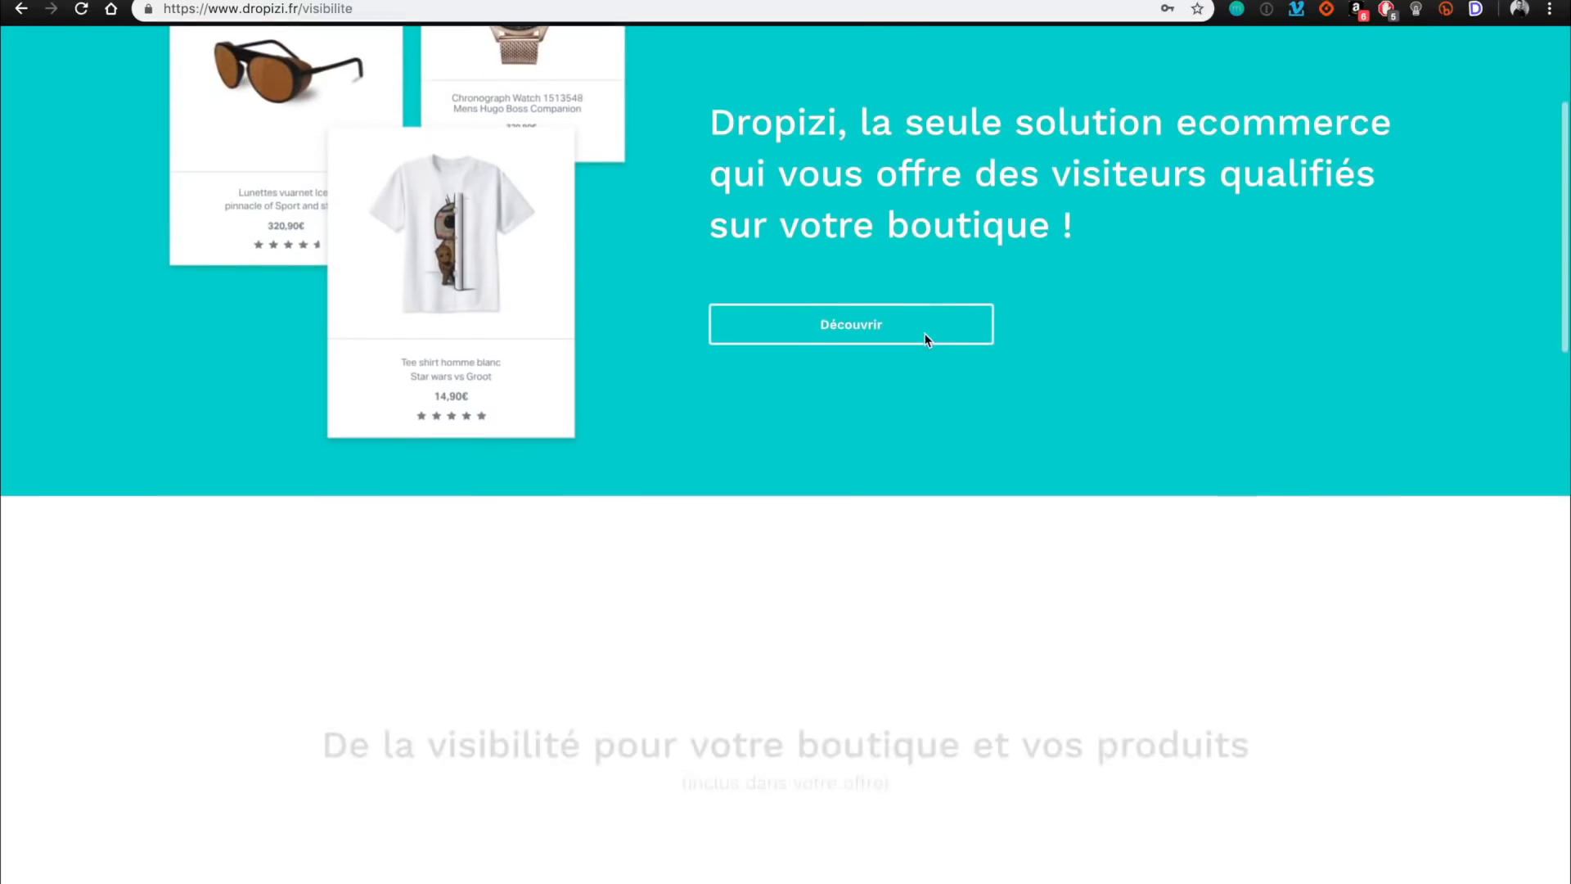
{"action": "scroll", "coordinate": [927, 340], "scroll_direction": "down", "scroll_amount": 3}
{"action": "scroll", "coordinate": [927, 340], "scroll_direction": "down", "scroll_amount": 3}
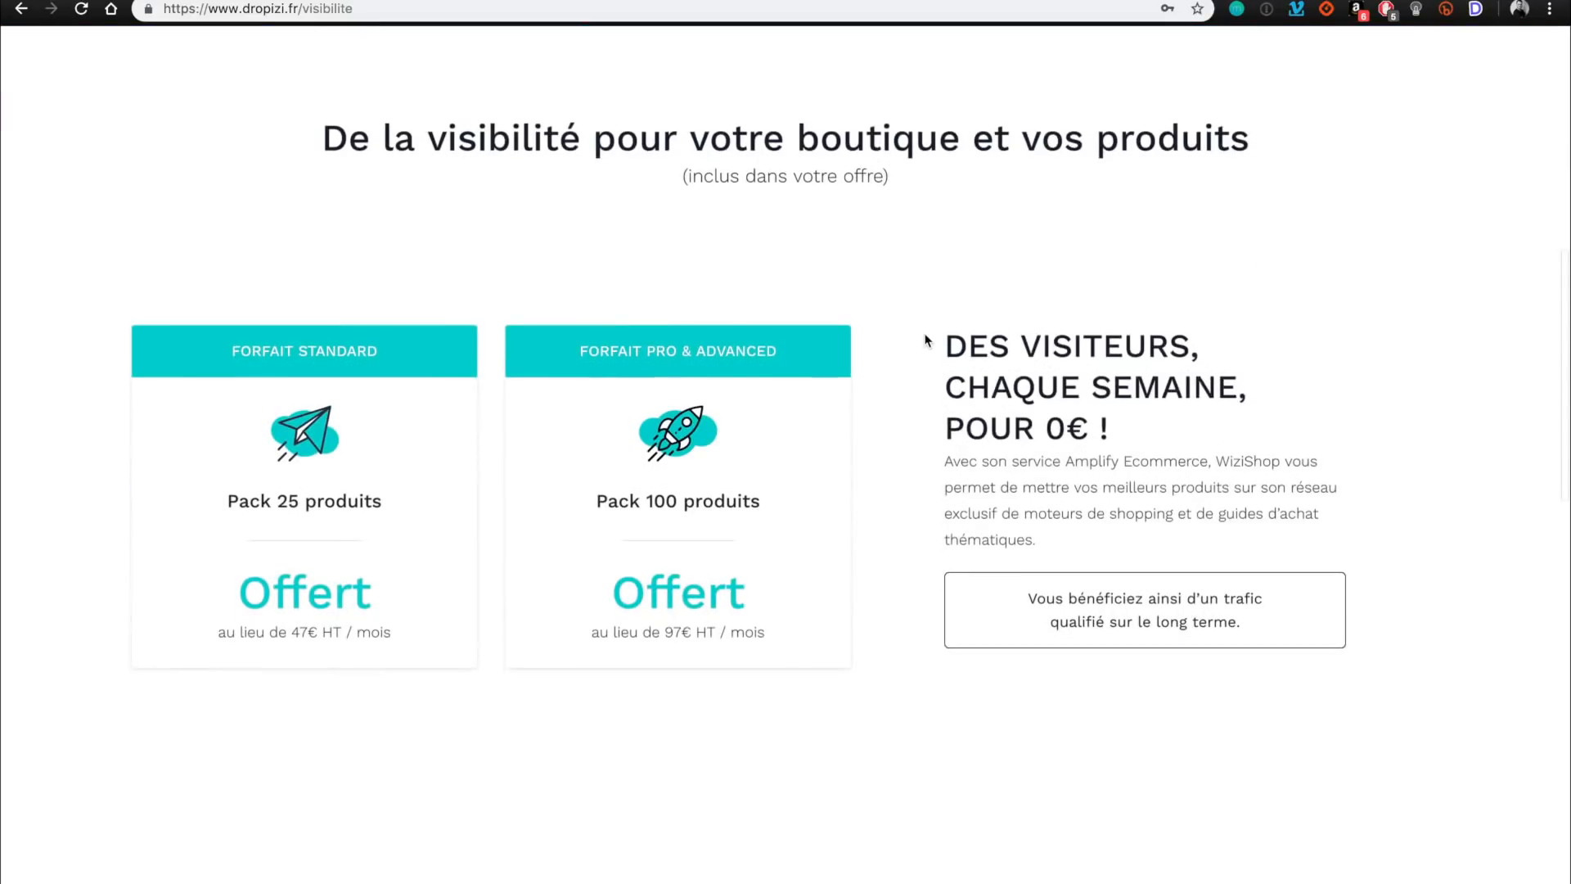
{"action": "scroll", "coordinate": [927, 340], "scroll_direction": "down", "scroll_amount": 3}
{"action": "scroll", "coordinate": [927, 340], "scroll_direction": "up", "scroll_amount": 3}
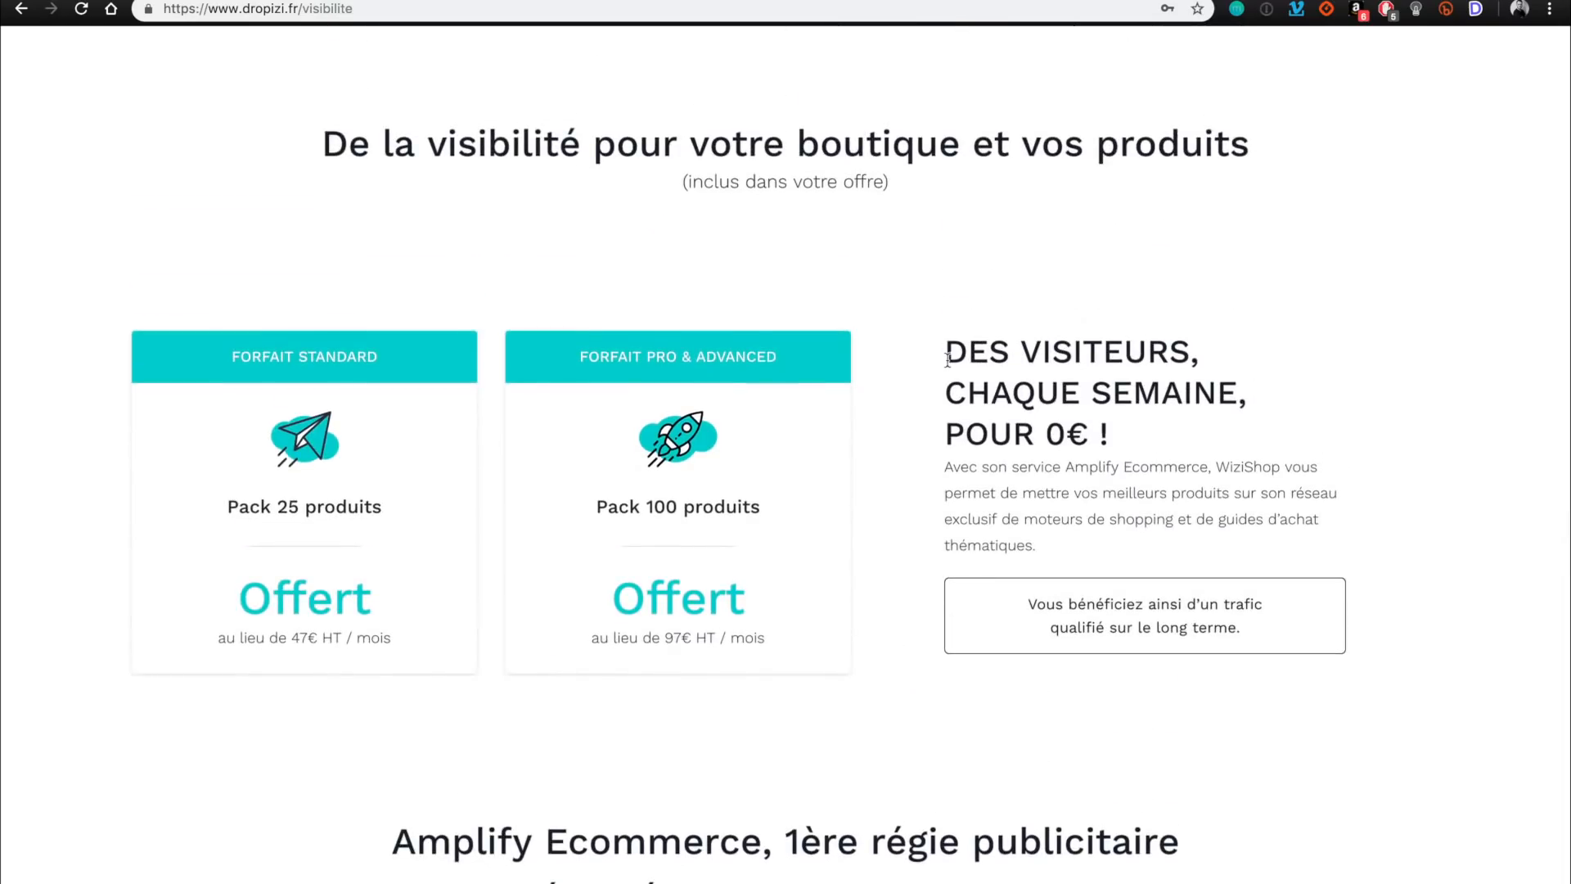
{"action": "scroll", "coordinate": [1118, 436], "scroll_direction": "down", "scroll_amount": 1}
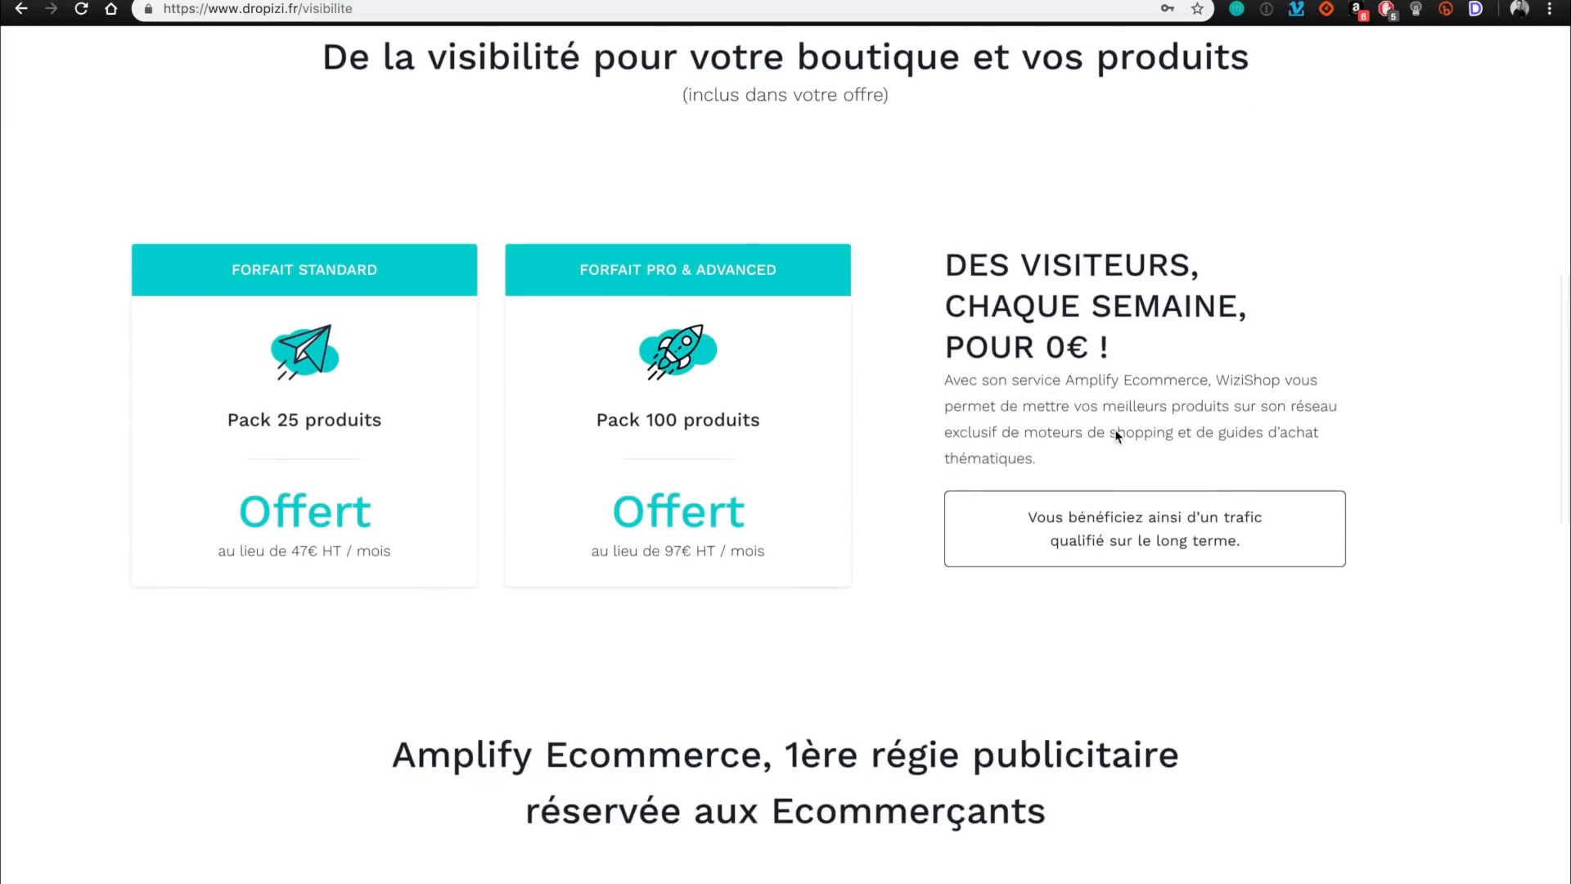
{"action": "scroll", "coordinate": [1090, 532], "scroll_direction": "down", "scroll_amount": 3}
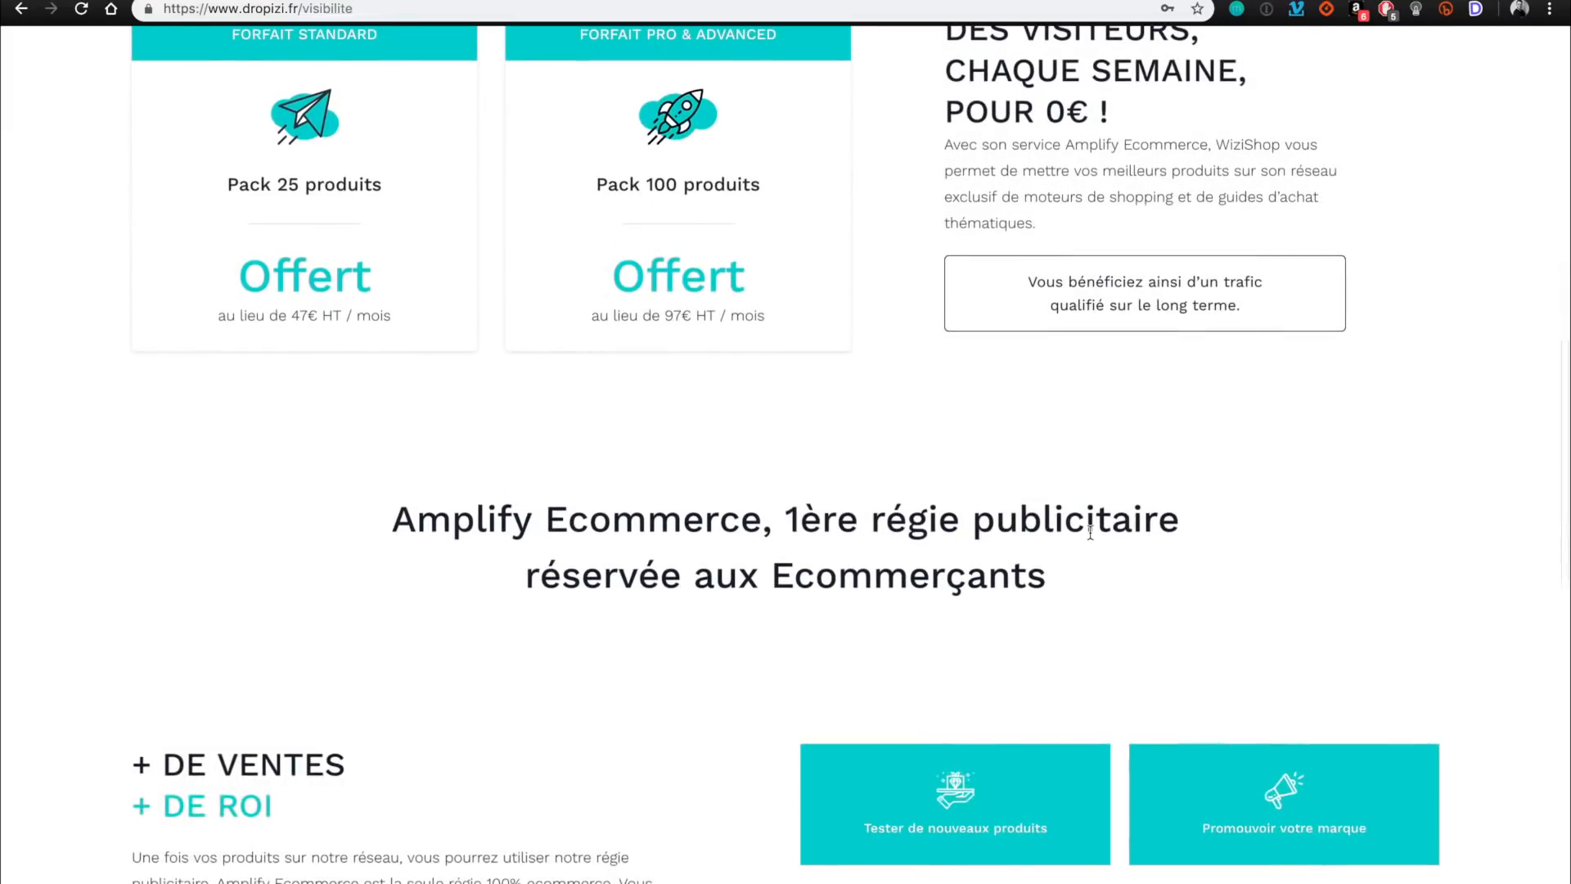
{"action": "scroll", "coordinate": [1090, 532], "scroll_direction": "down", "scroll_amount": 2}
{"action": "scroll", "coordinate": [1089, 532], "scroll_direction": "down", "scroll_amount": 2}
{"action": "scroll", "coordinate": [1090, 536], "scroll_direction": "up", "scroll_amount": 1}
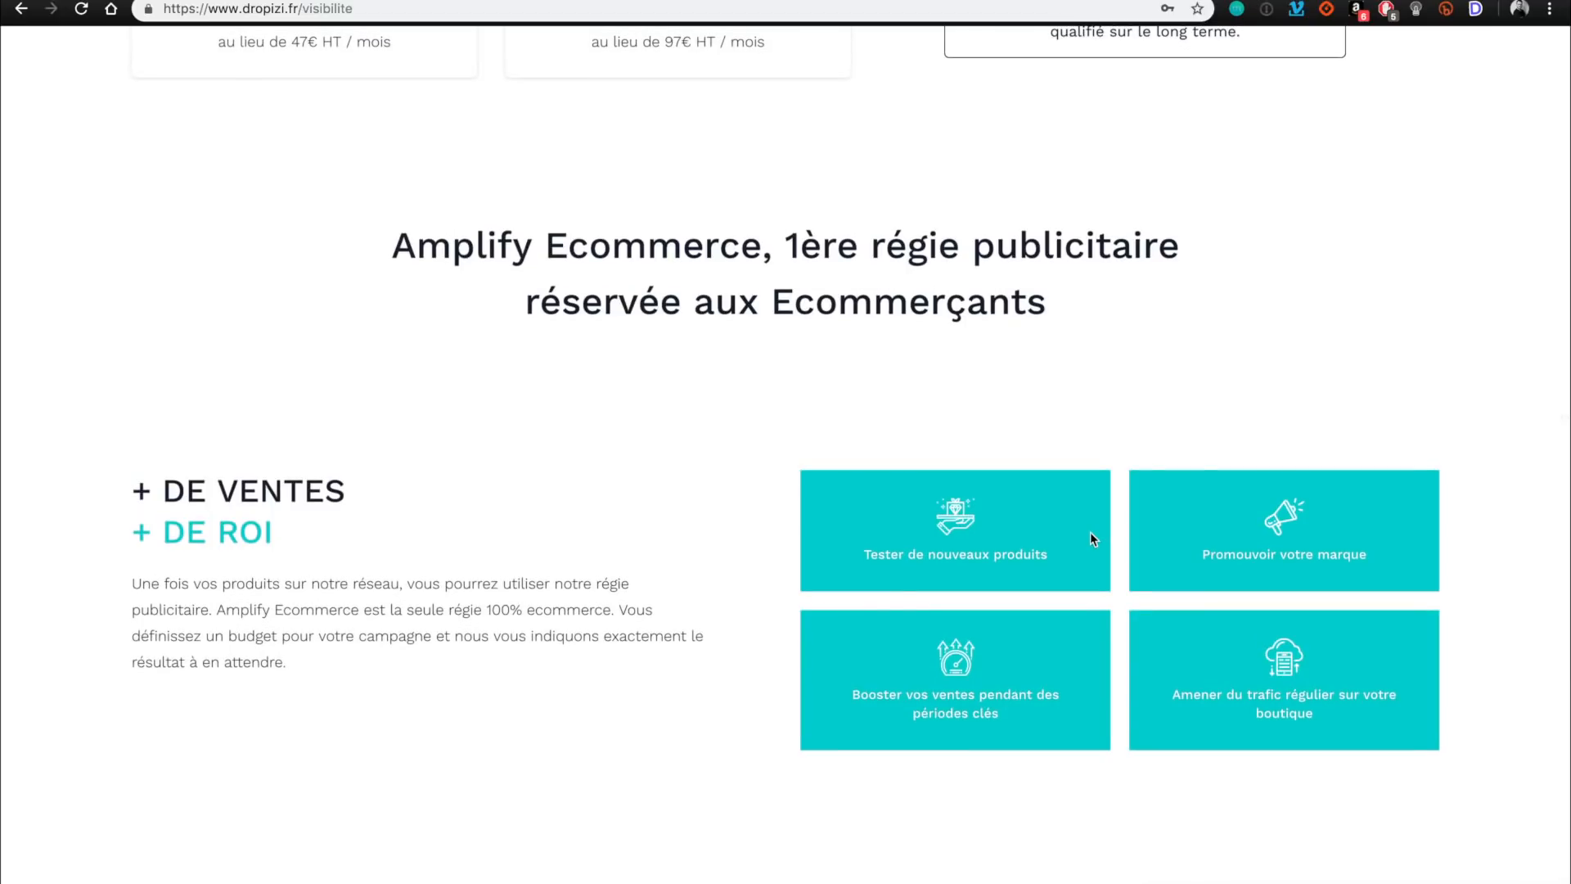
Review the product packs again, continue through the network's shopping engines to the trial offer, and return to the start of the visibility page.
{"action": "scroll", "coordinate": [1090, 536], "scroll_direction": "up", "scroll_amount": 6}
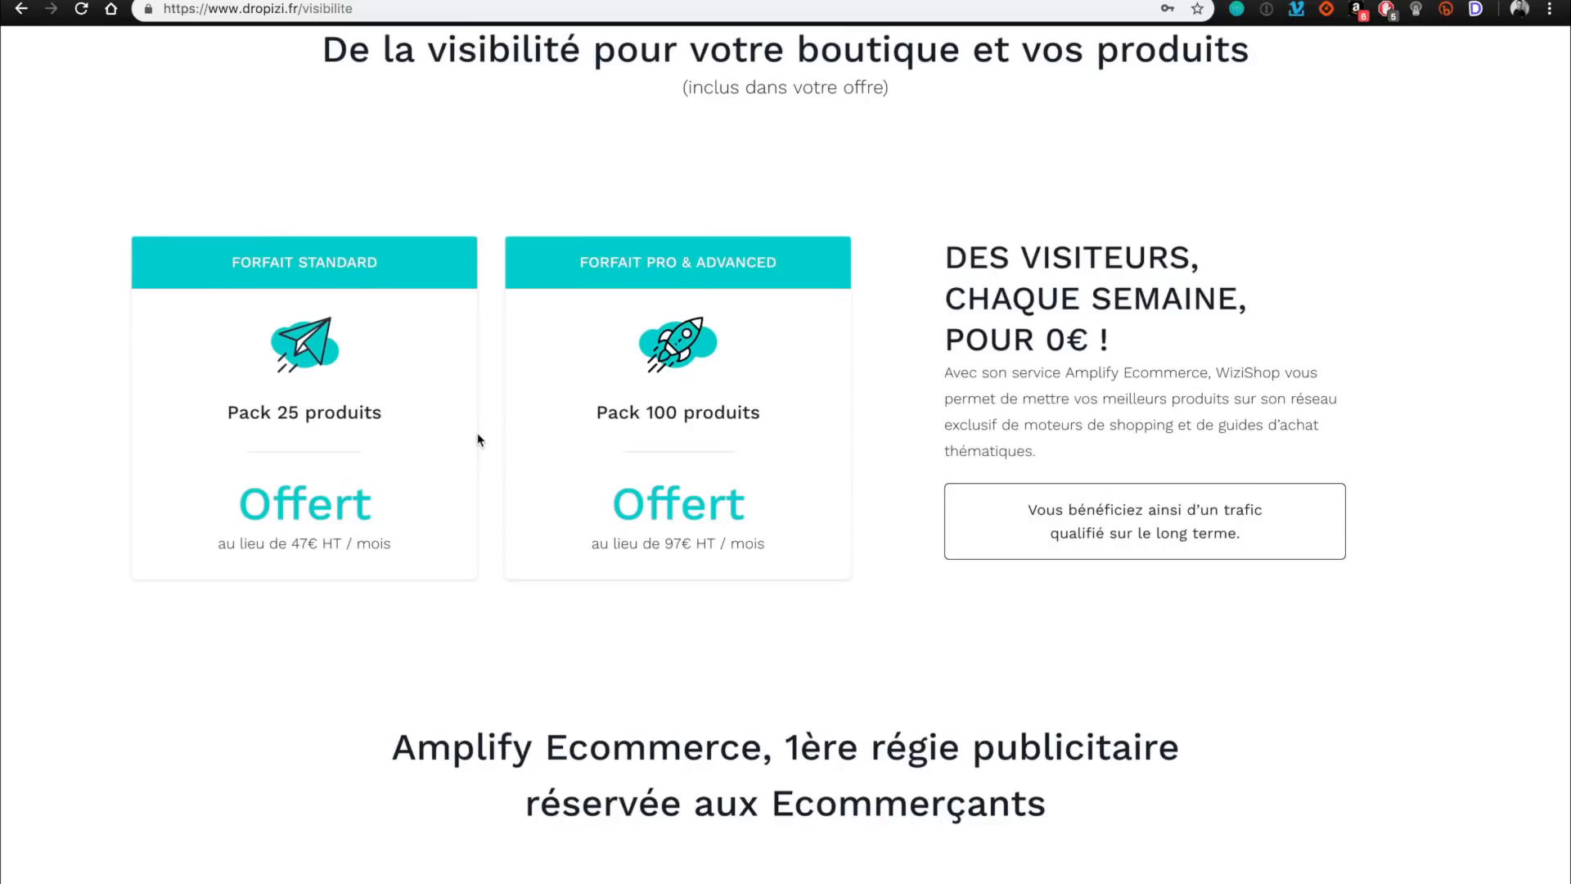
{"action": "scroll", "coordinate": [480, 440], "scroll_direction": "down", "scroll_amount": 1}
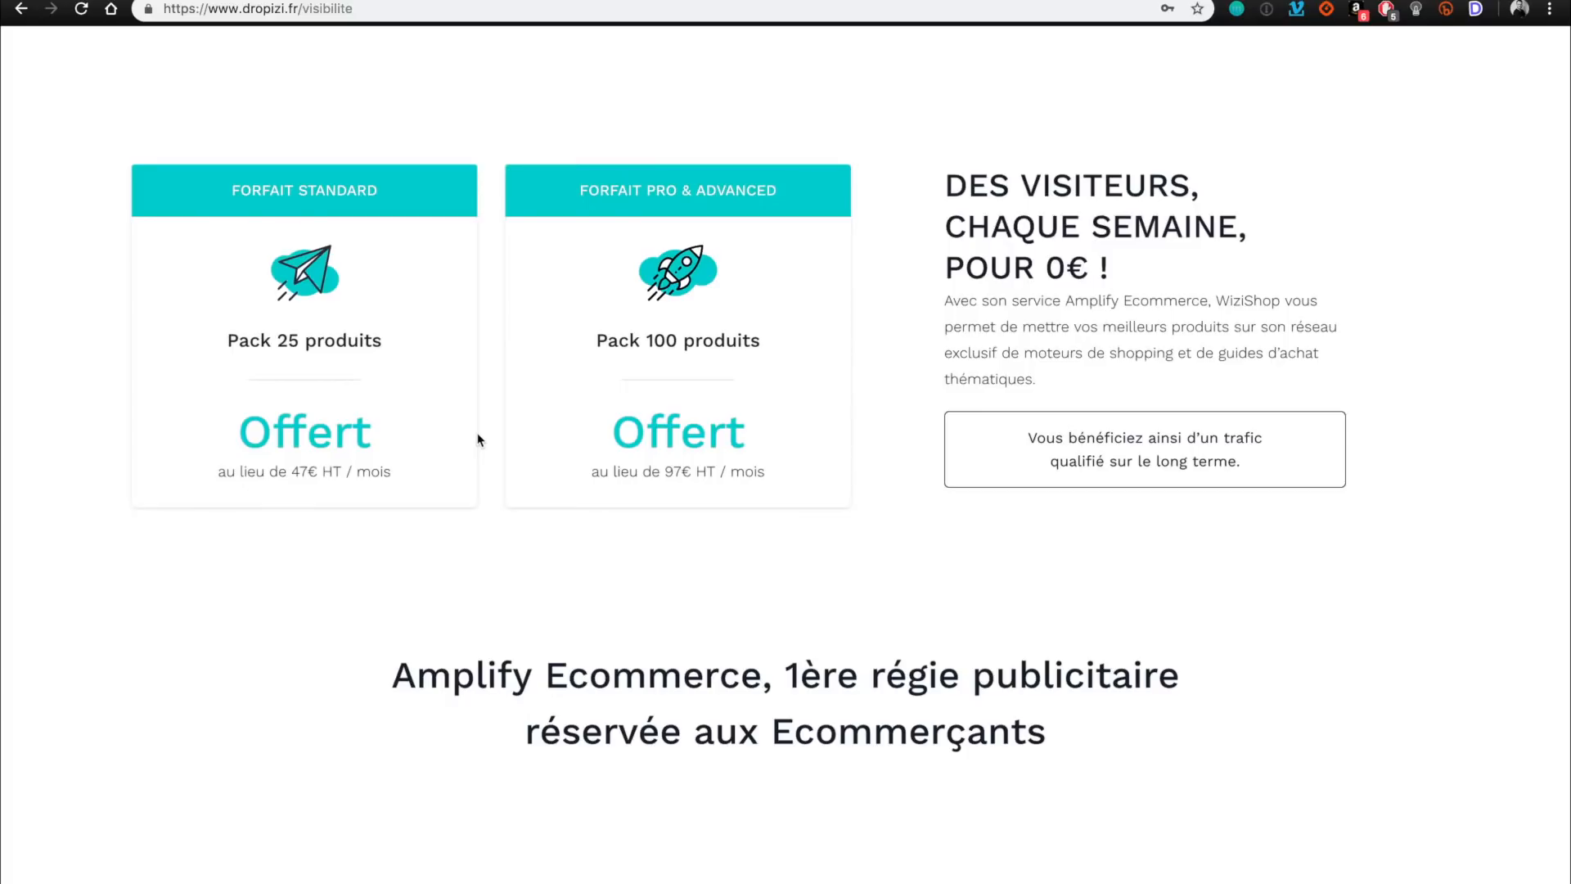
{"action": "scroll", "coordinate": [480, 440], "scroll_direction": "down", "scroll_amount": 1}
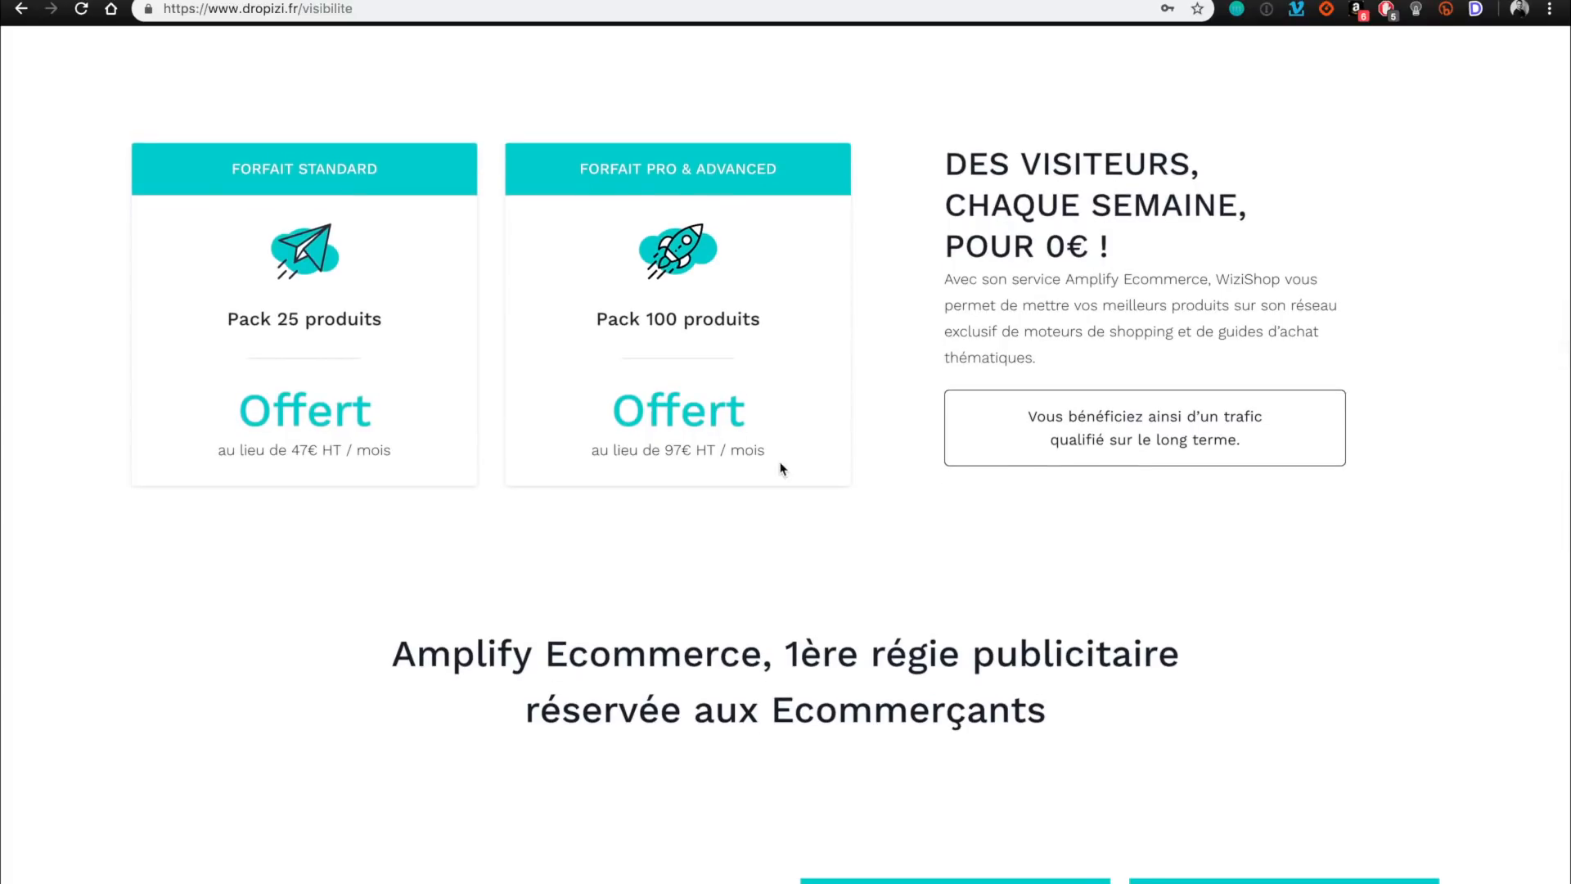
{"action": "scroll", "coordinate": [782, 468], "scroll_direction": "down", "scroll_amount": 3}
{"action": "scroll", "coordinate": [780, 463], "scroll_direction": "down", "scroll_amount": 3}
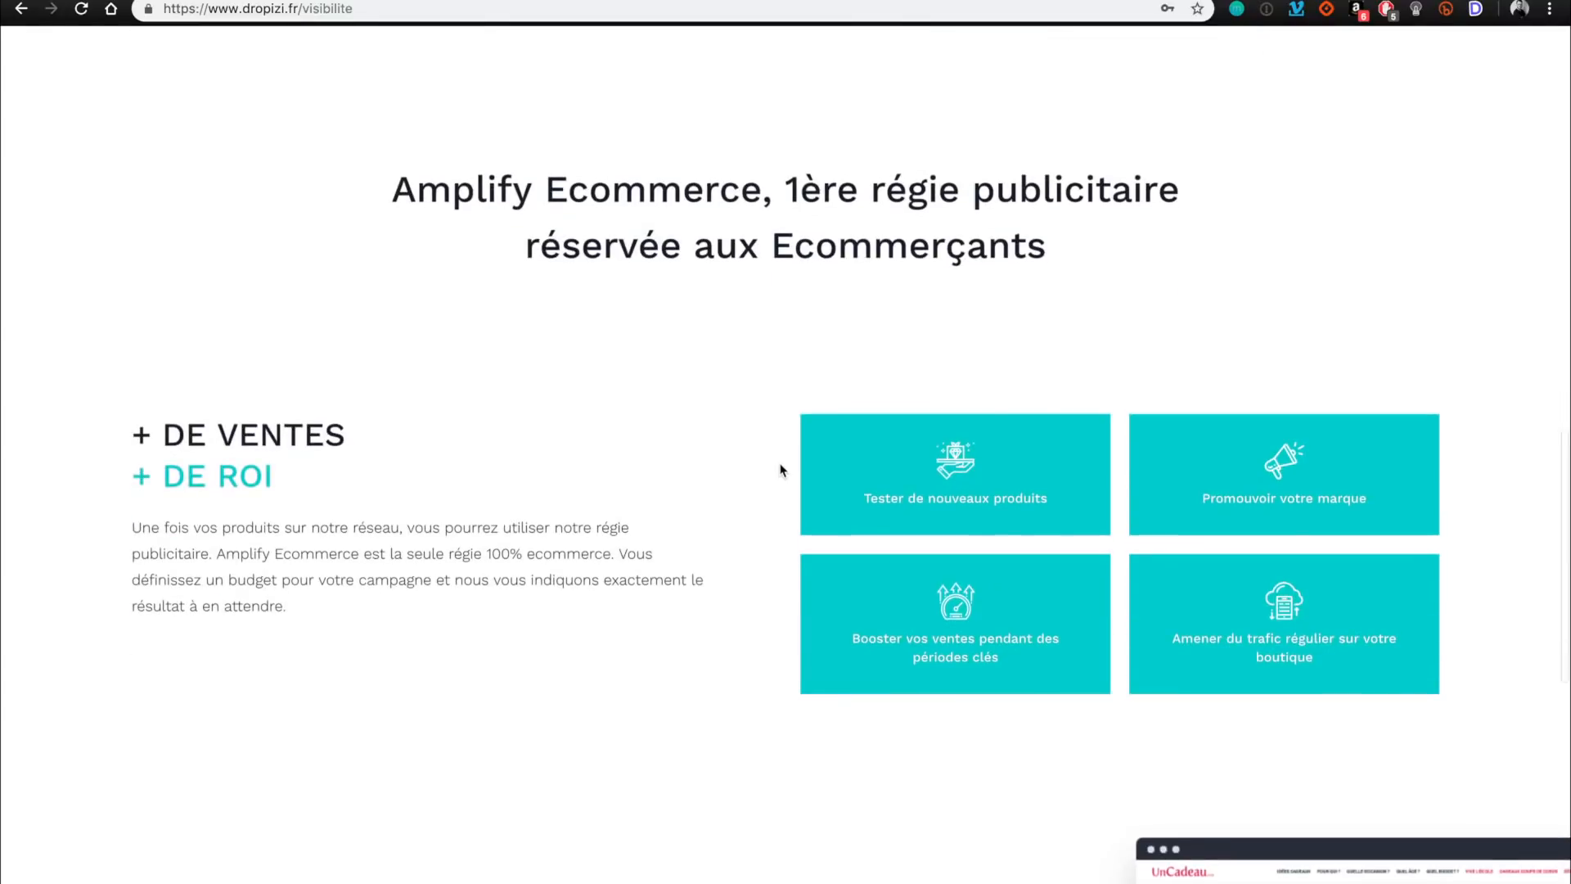
{"action": "scroll", "coordinate": [782, 463], "scroll_direction": "down", "scroll_amount": 4}
{"action": "scroll", "coordinate": [1058, 446], "scroll_direction": "down", "scroll_amount": 2}
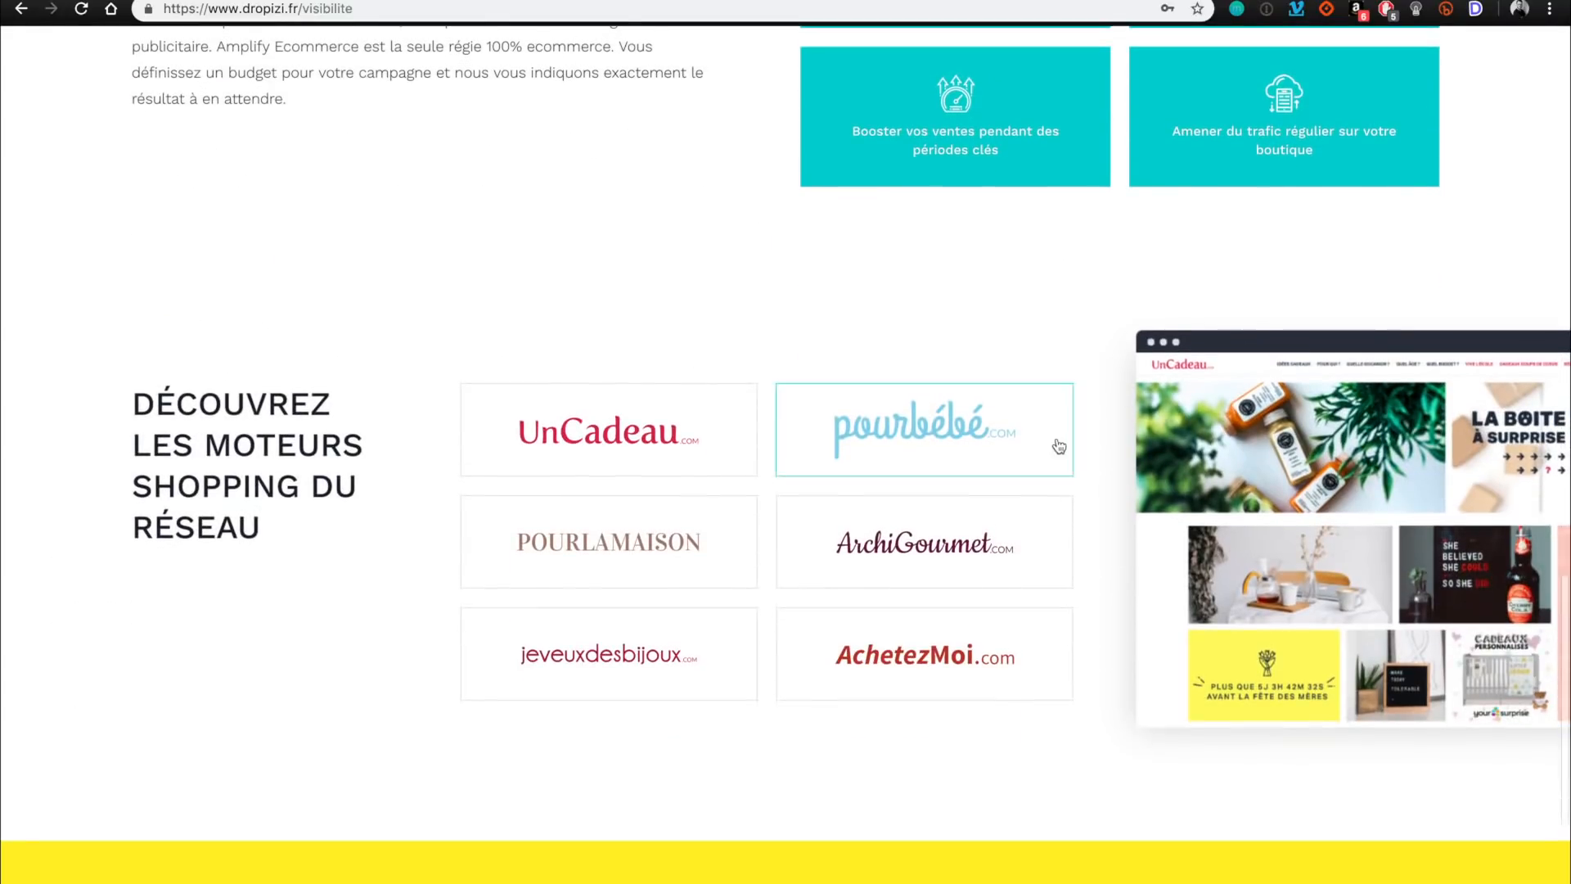
{"action": "scroll", "coordinate": [1058, 446], "scroll_direction": "down", "scroll_amount": 3}
{"action": "scroll", "coordinate": [1058, 446], "scroll_direction": "down", "scroll_amount": 2}
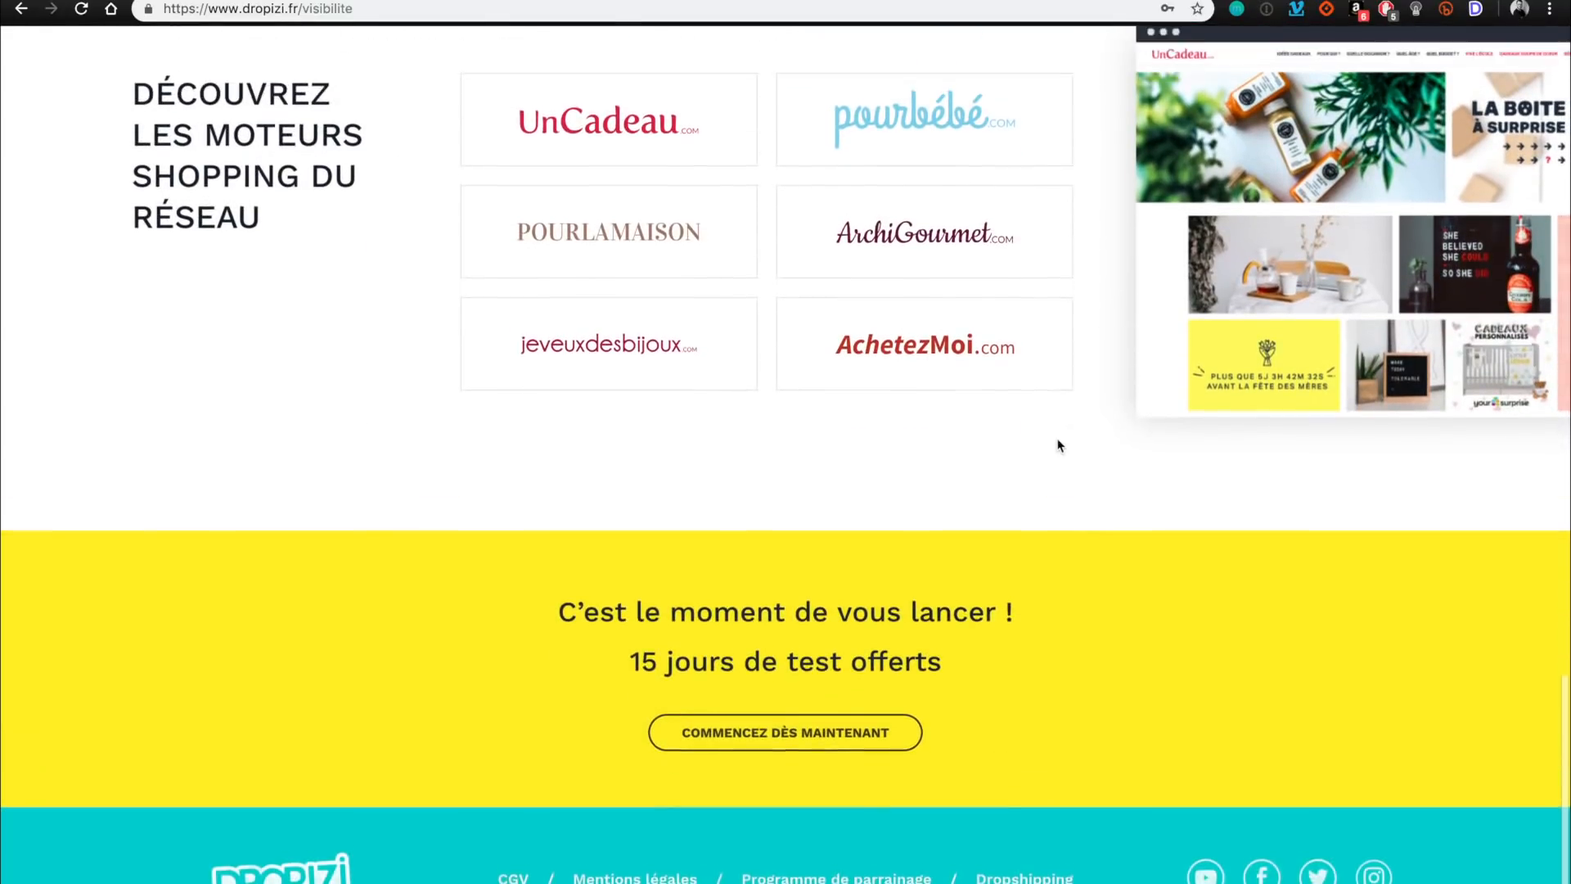
{"action": "scroll", "coordinate": [1058, 446], "scroll_direction": "up", "scroll_amount": 20}
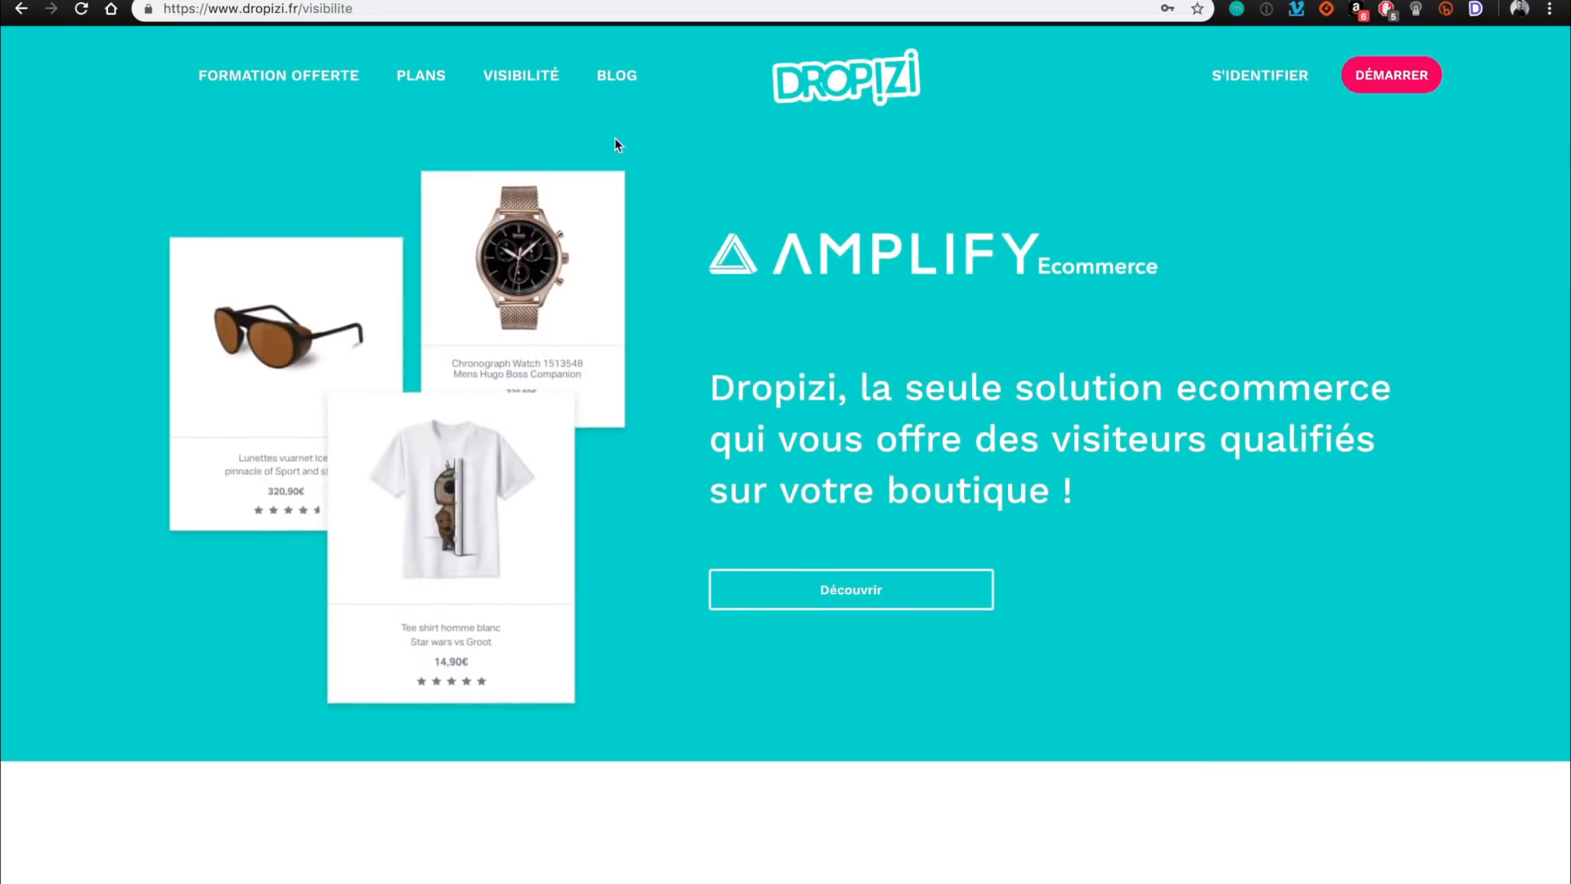
Open the Dropizi blog, look through its latest articles on reCAPTCHA and offered visibility, and return to the visibility page.
{"action": "left_click", "coordinate": [617, 85]}
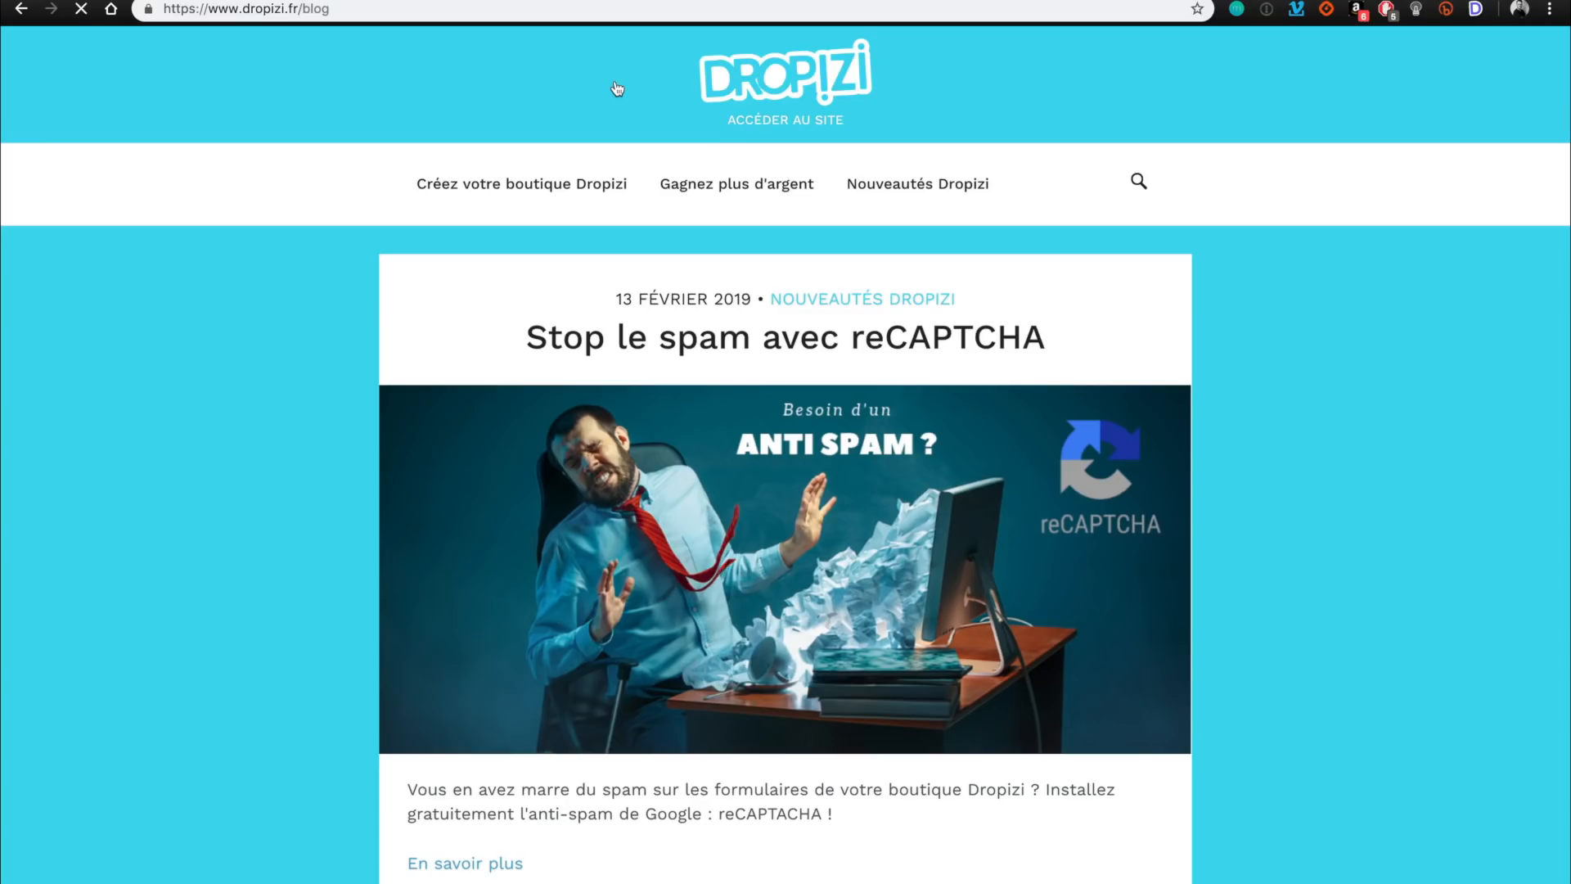
{"action": "scroll", "coordinate": [900, 442], "scroll_direction": "down", "scroll_amount": 1}
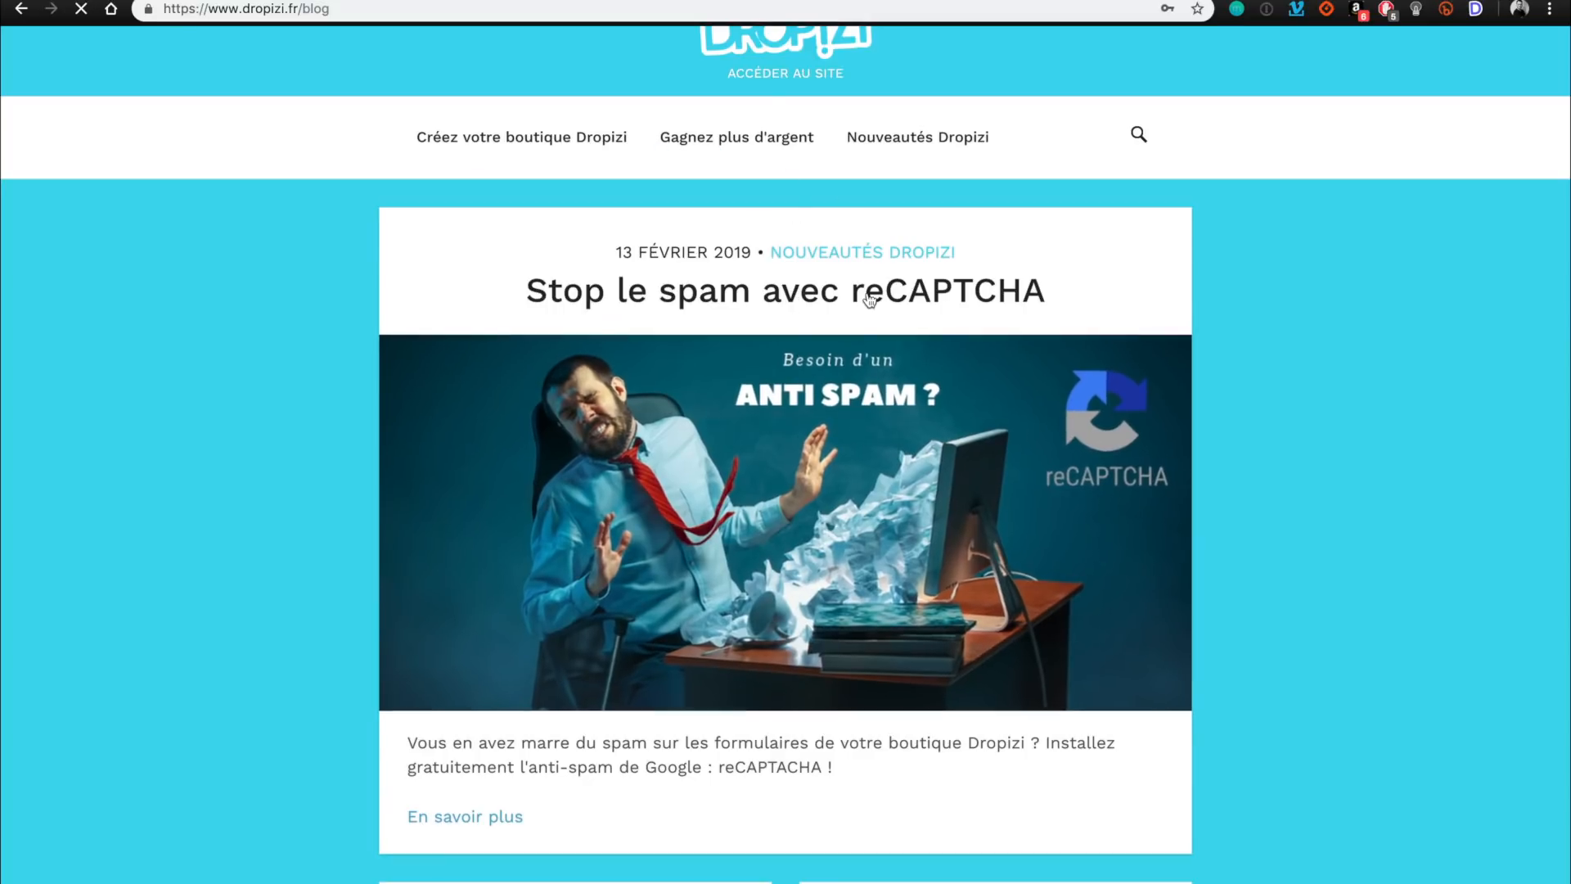
{"action": "scroll", "coordinate": [918, 446], "scroll_direction": "down", "scroll_amount": 8}
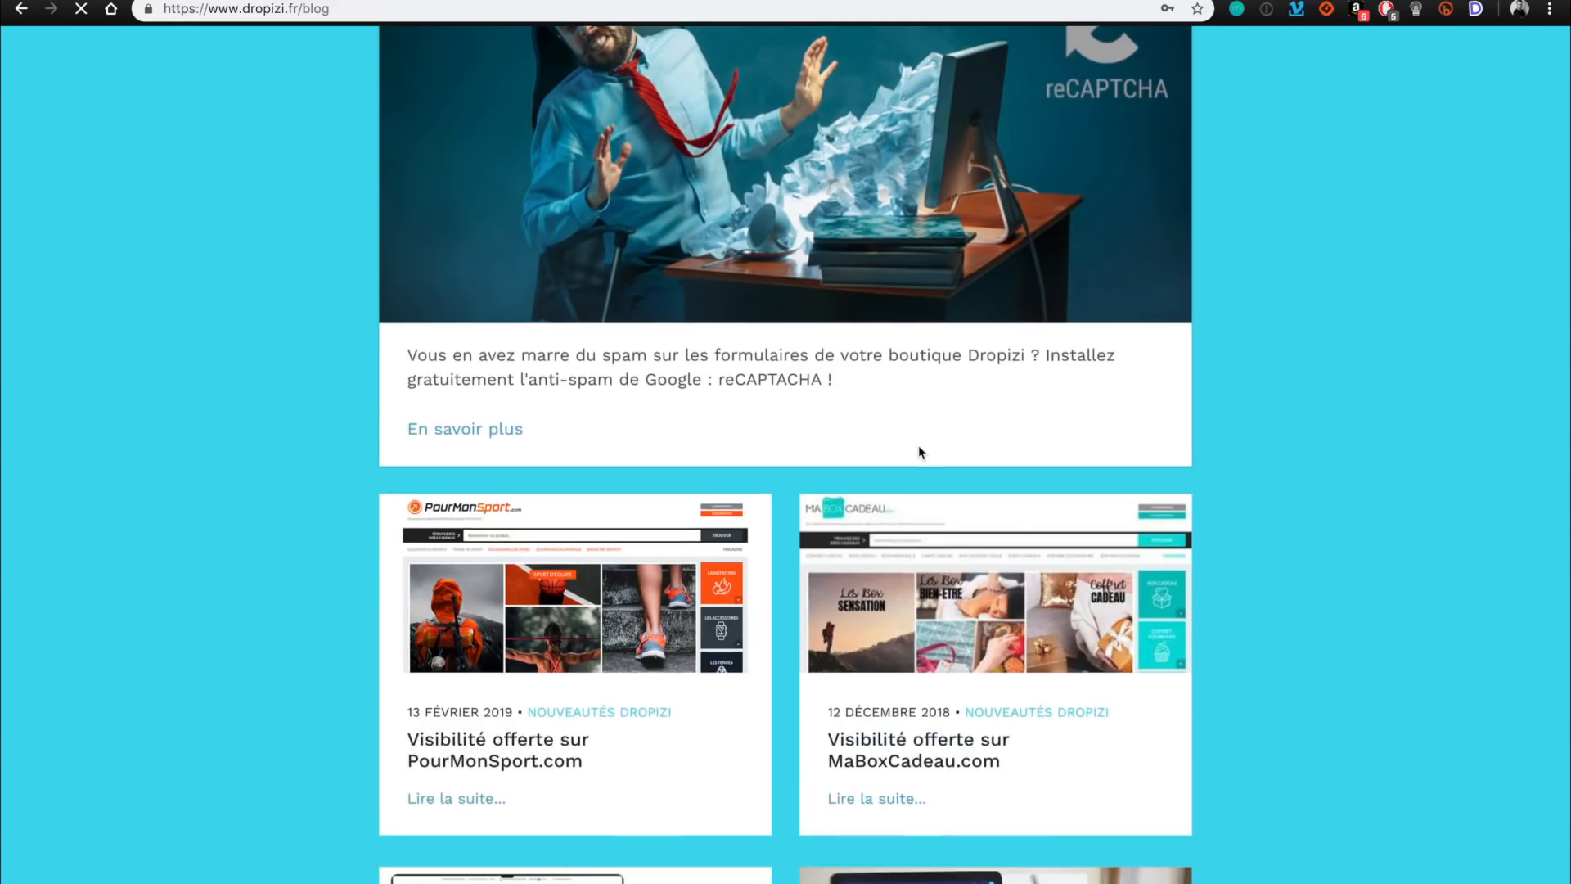
{"action": "scroll", "coordinate": [814, 409], "scroll_direction": "up", "scroll_amount": 10}
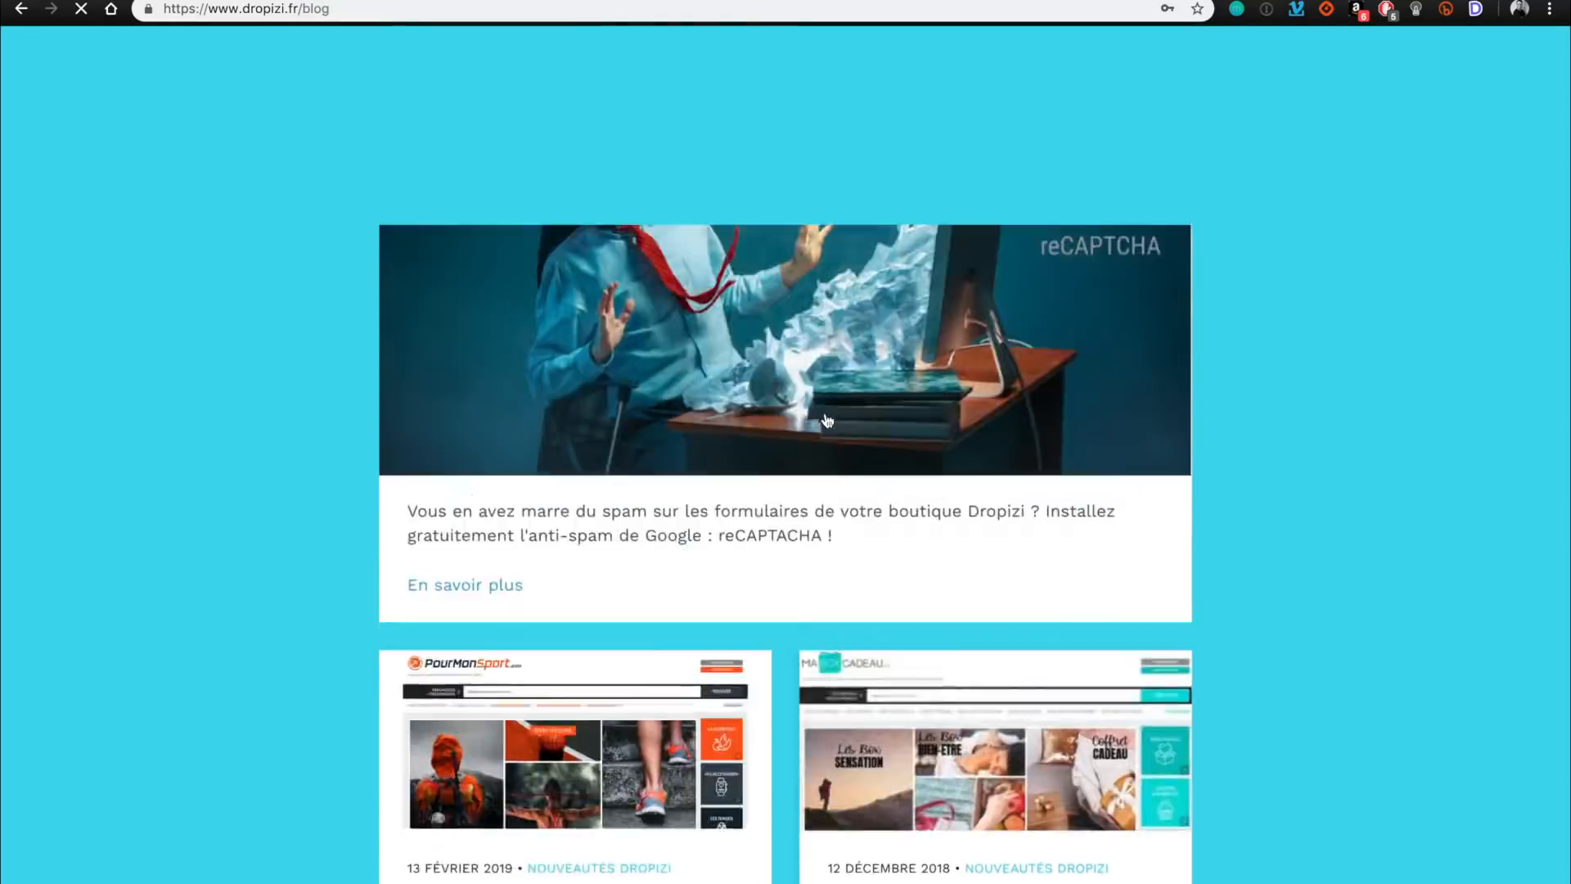
{"action": "scroll", "coordinate": [652, 182], "scroll_direction": "left", "scroll_amount": 2}
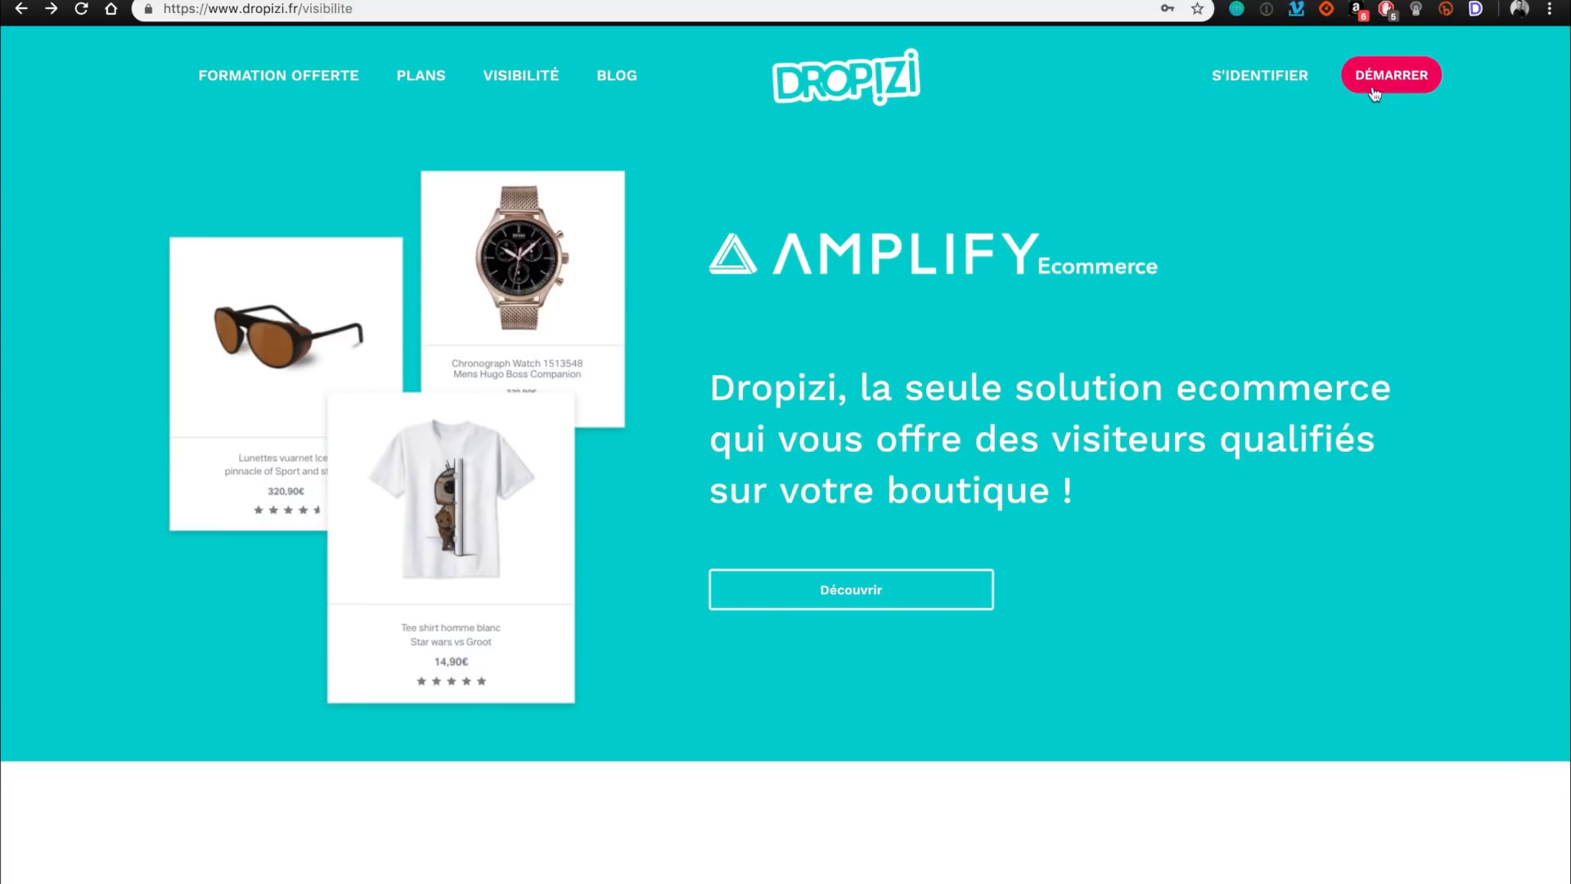
Go to the Dropizi home page and open the store sign-up form at its first-name question.
{"action": "left_click", "coordinate": [872, 88]}
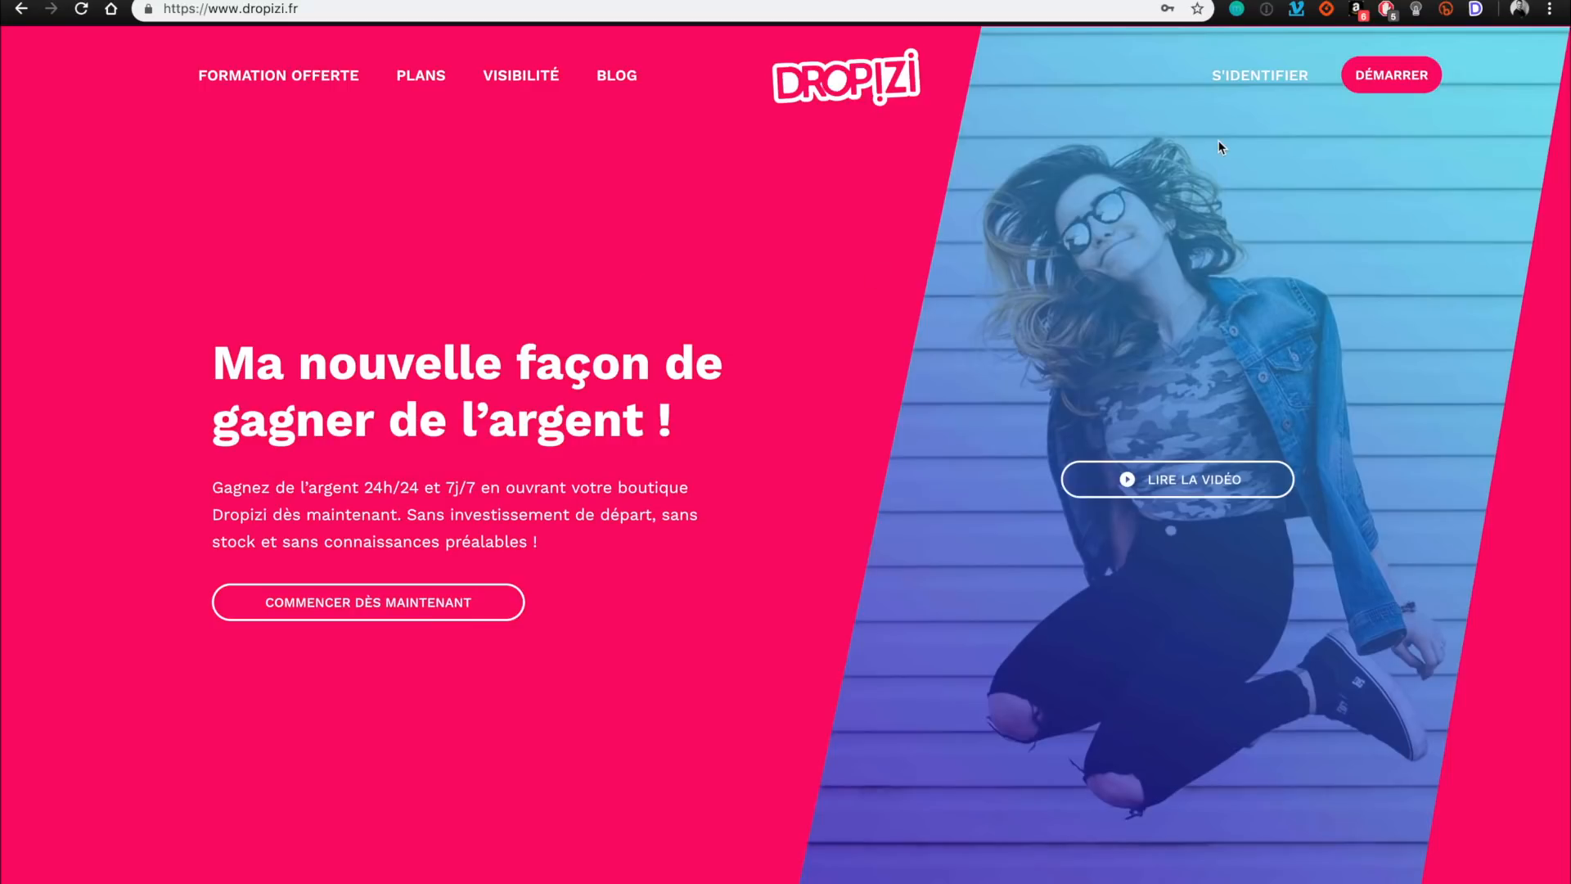
{"action": "left_click", "coordinate": [1405, 81]}
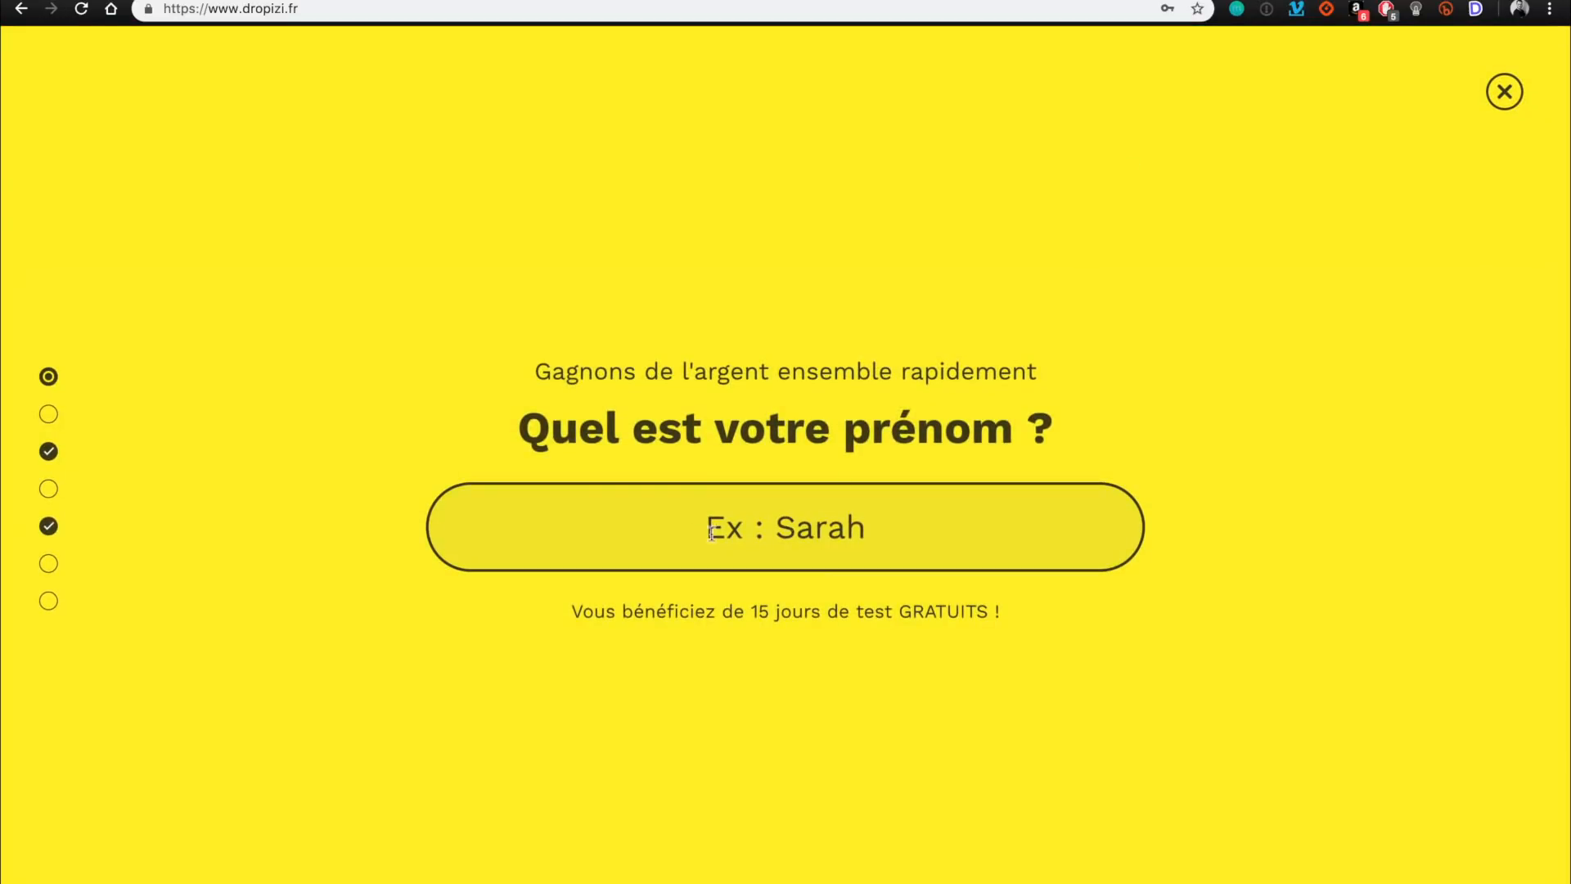
{"action": "left_click", "coordinate": [901, 526]}
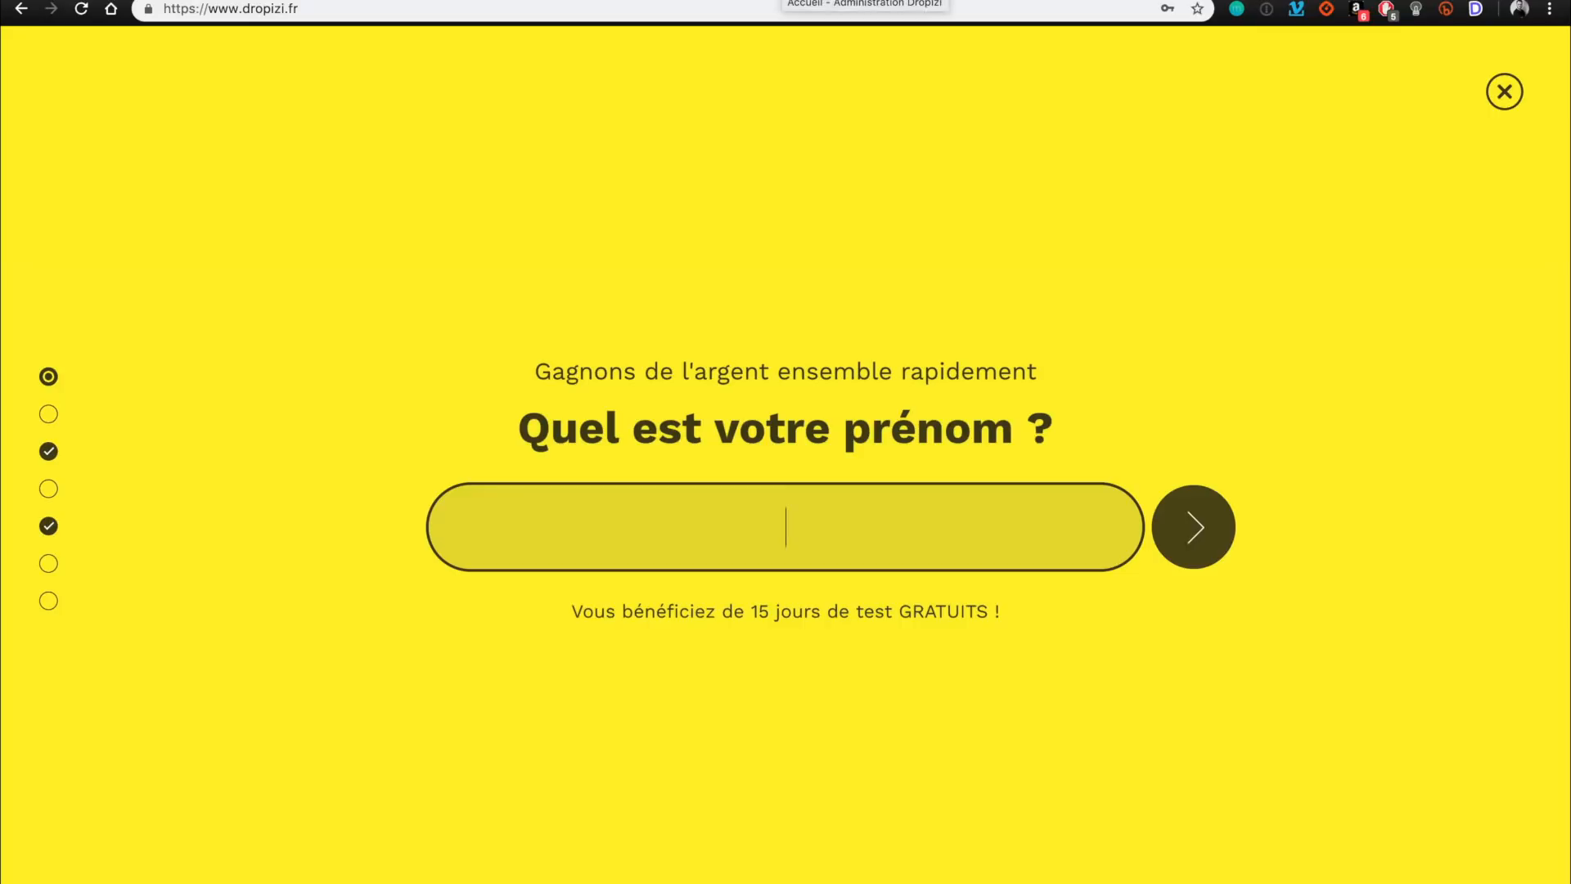
Switch to the Dropizi administration dashboard, look over its setup sections and open the Introduction training module.
{"action": "left_click", "coordinate": [786, 0]}
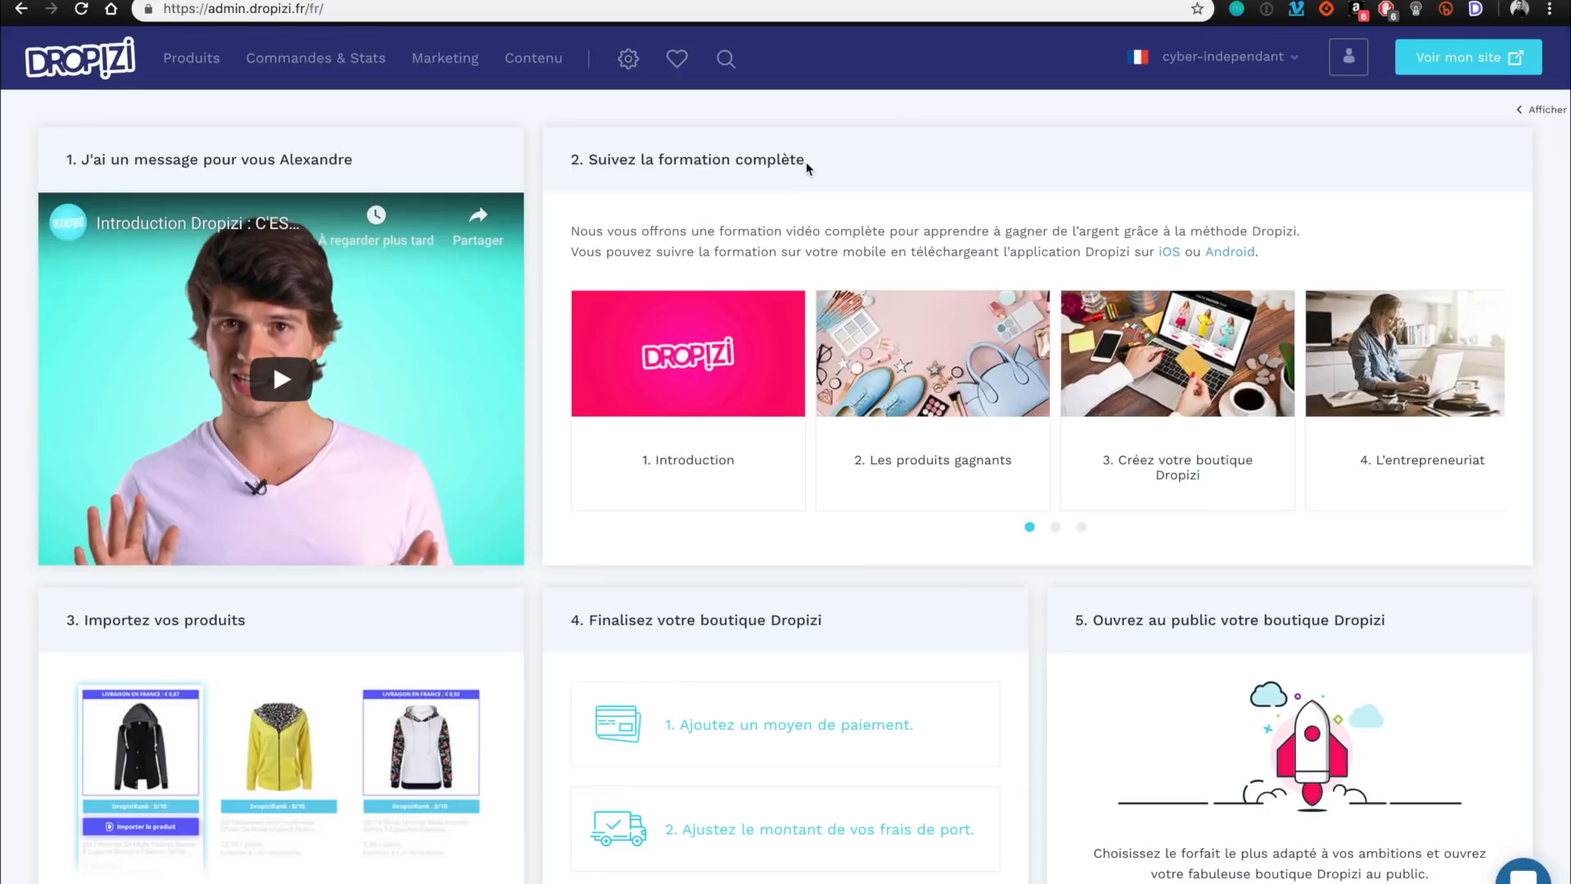
{"action": "scroll", "coordinate": [806, 167], "scroll_direction": "down", "scroll_amount": 3}
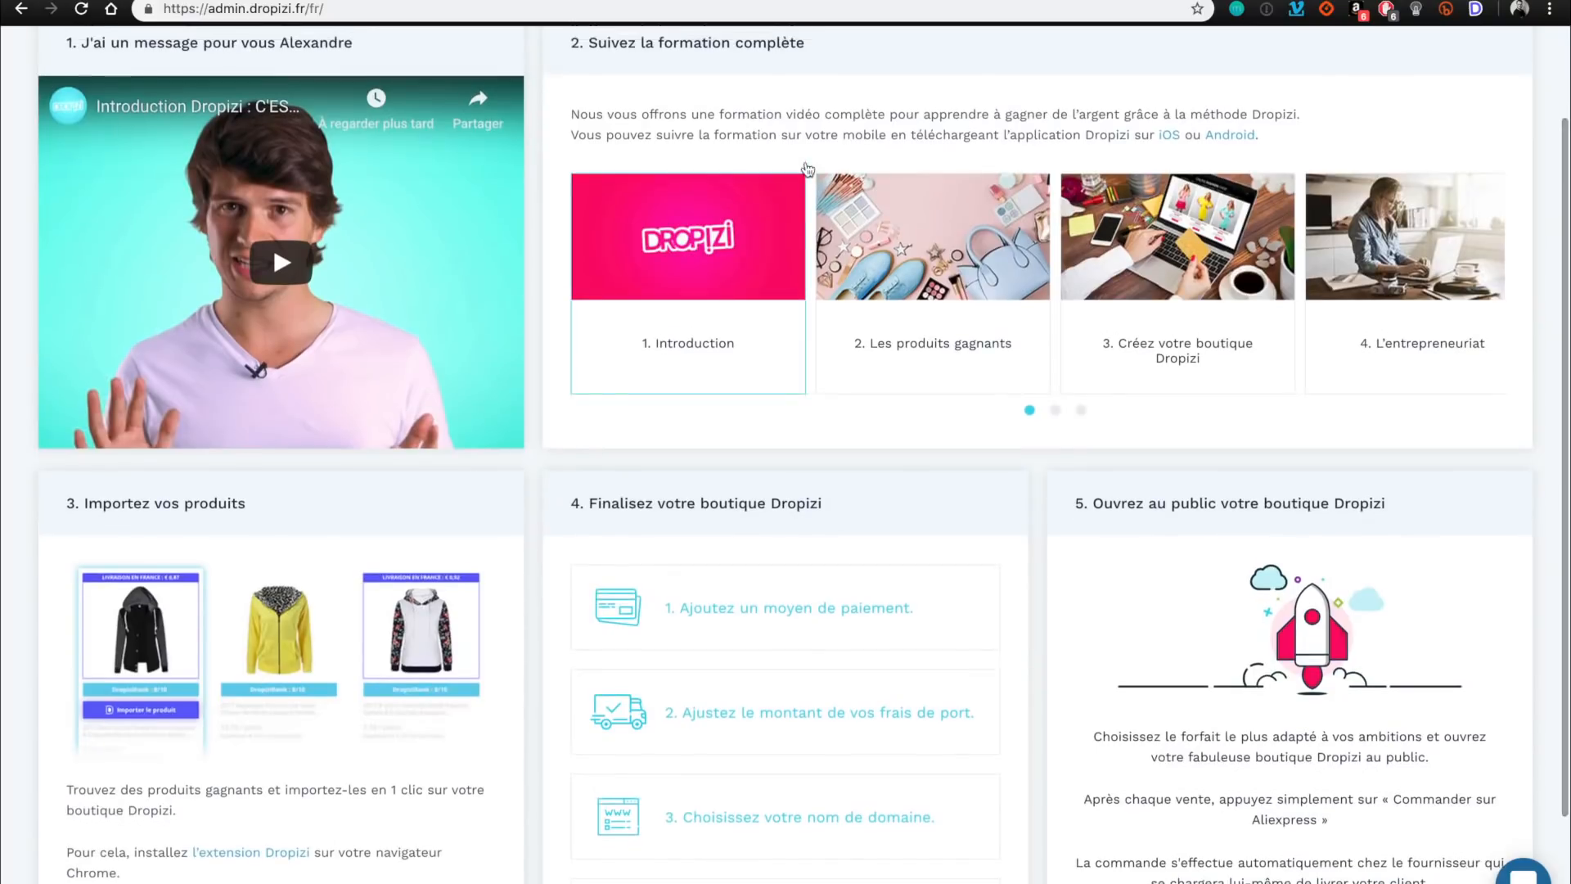
{"action": "scroll", "coordinate": [801, 201], "scroll_direction": "up", "scroll_amount": 2}
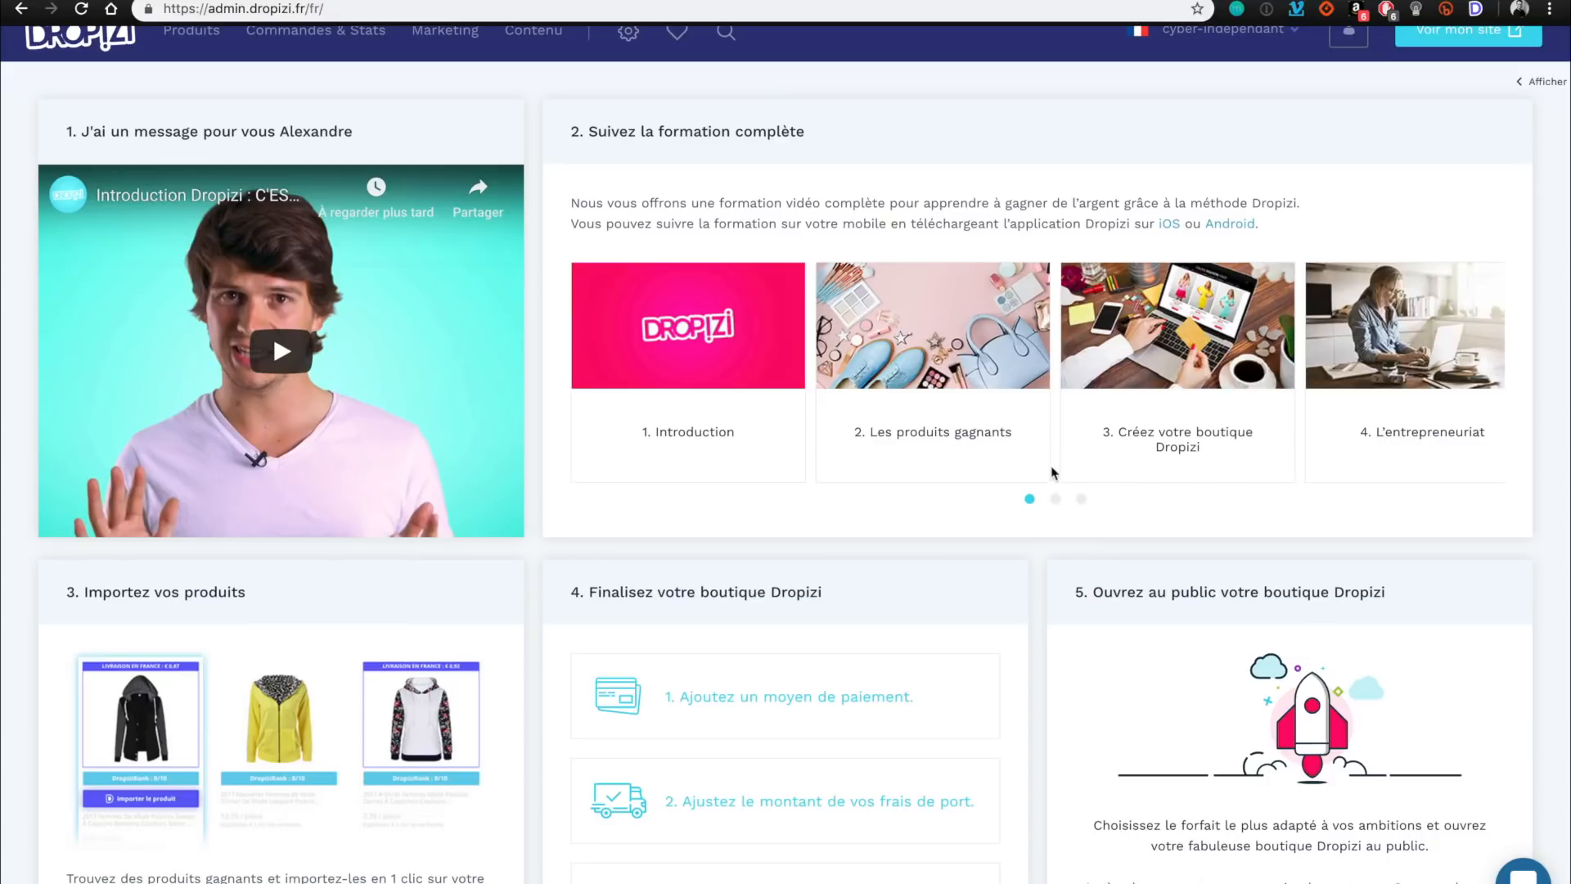
{"action": "left_click", "coordinate": [1056, 500]}
{"action": "left_click", "coordinate": [1030, 501]}
{"action": "left_click", "coordinate": [709, 446]}
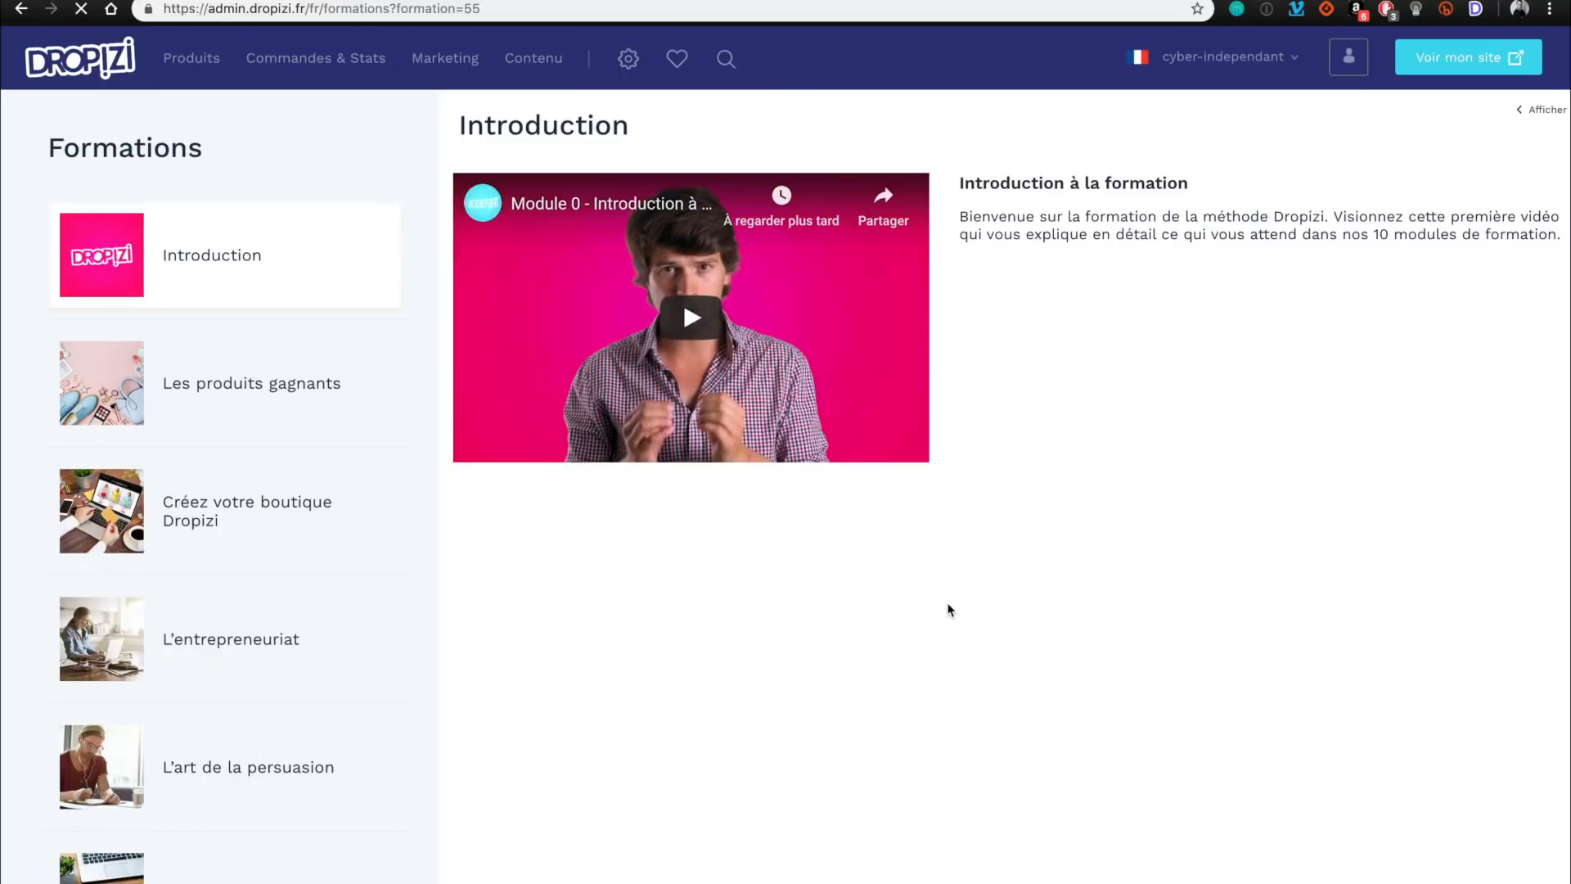
Open the "Les produits gagnants" training module and look through its video lessons and the list of modules.
{"action": "left_click", "coordinate": [332, 376]}
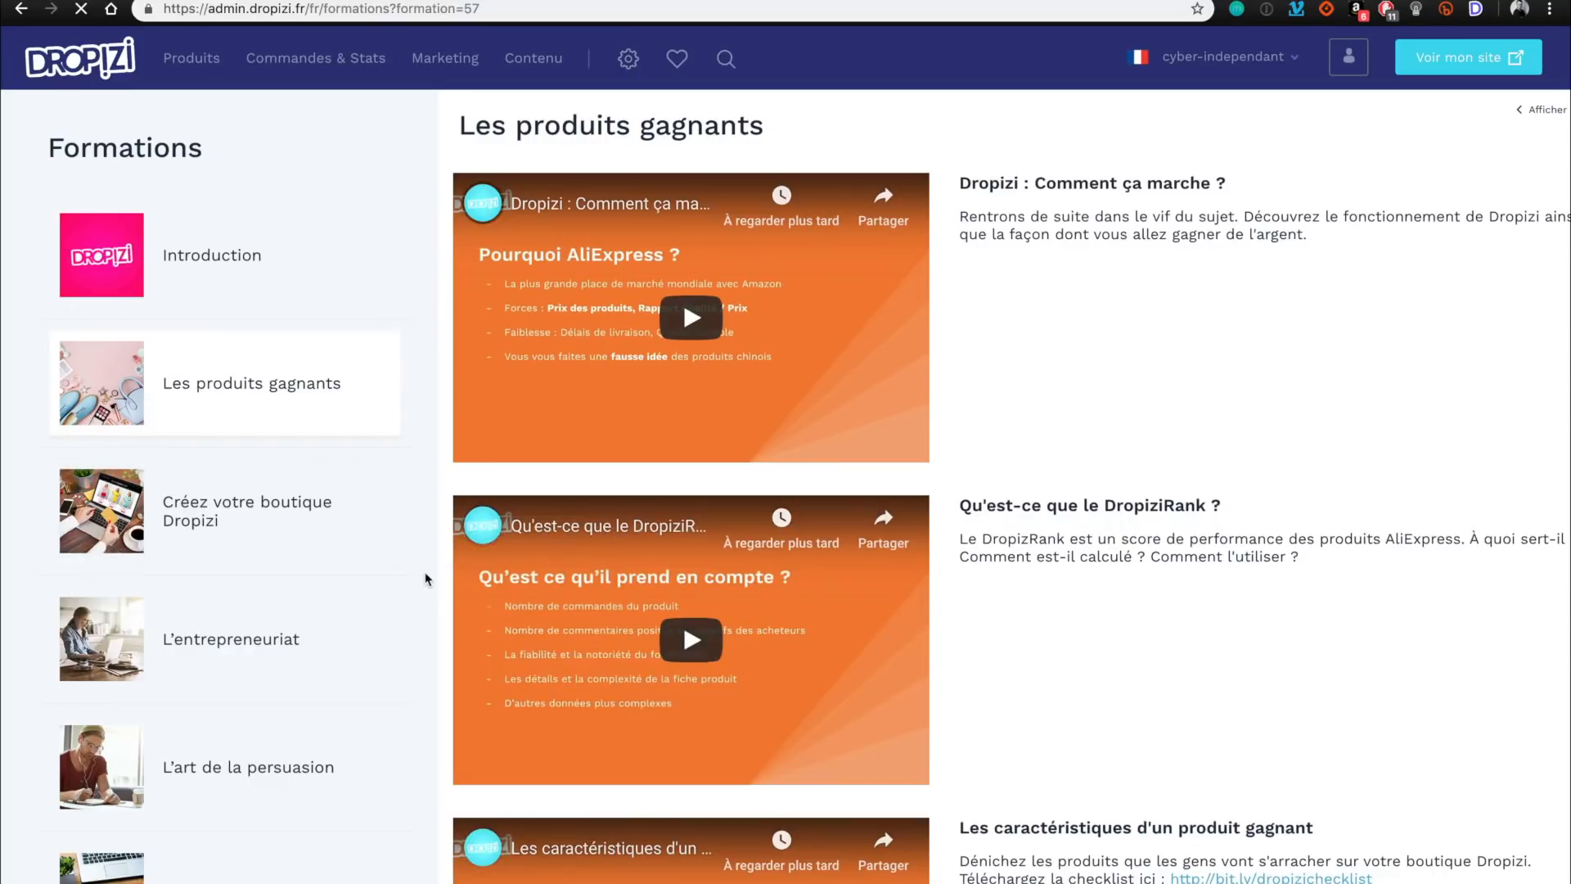
{"action": "scroll", "coordinate": [425, 578], "scroll_direction": "down", "scroll_amount": 2}
{"action": "scroll", "coordinate": [298, 537], "scroll_direction": "down", "scroll_amount": 2}
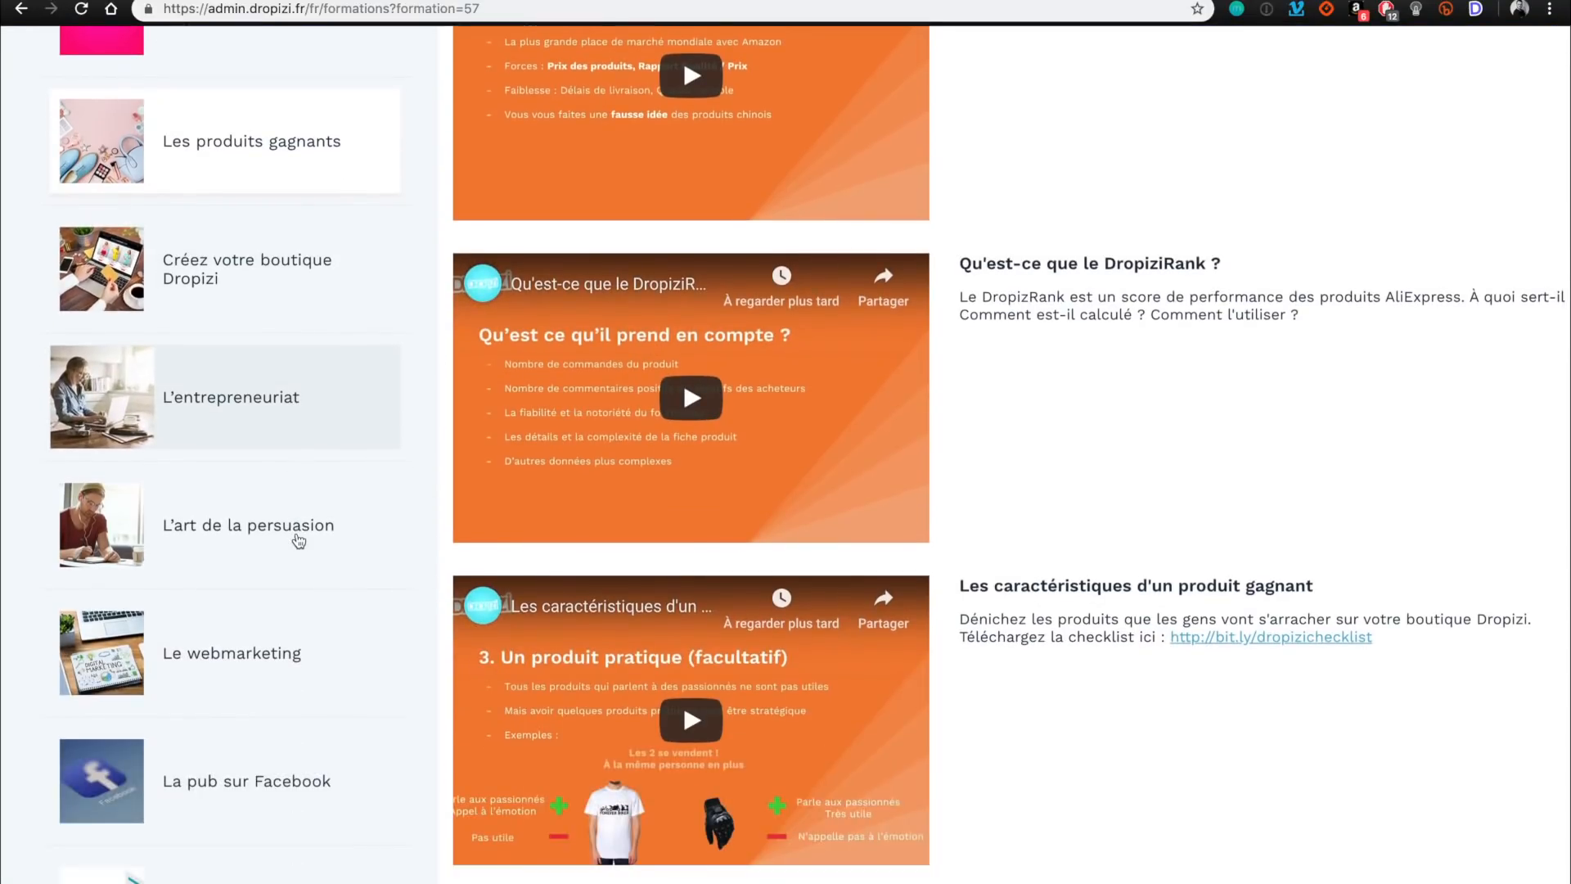
{"action": "scroll", "coordinate": [298, 537], "scroll_direction": "down", "scroll_amount": 2}
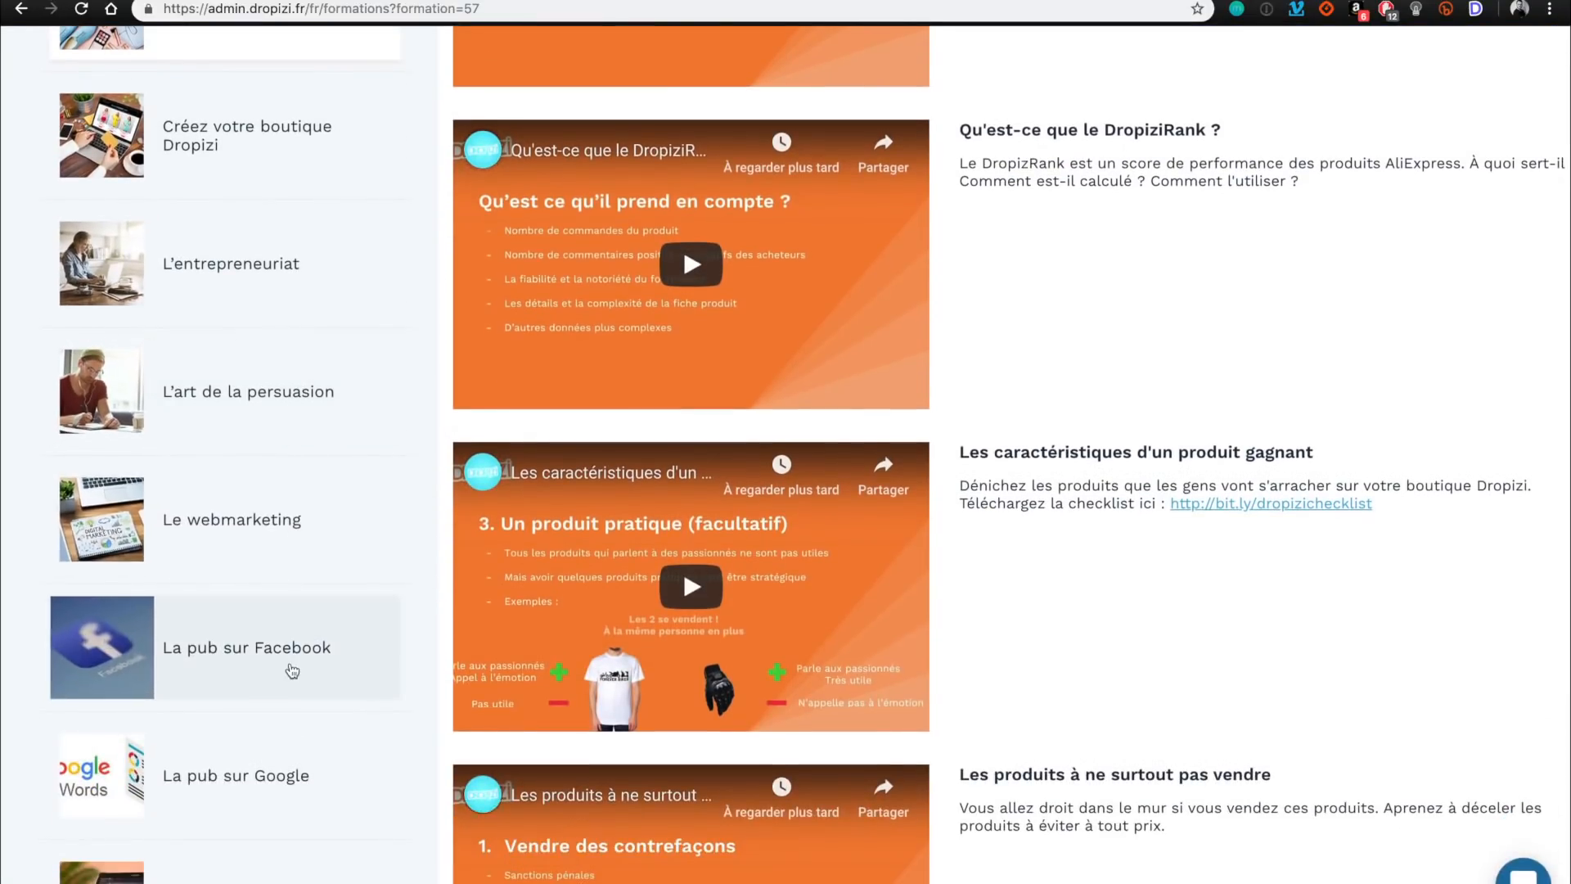
{"action": "scroll", "coordinate": [292, 671], "scroll_direction": "down", "scroll_amount": 2}
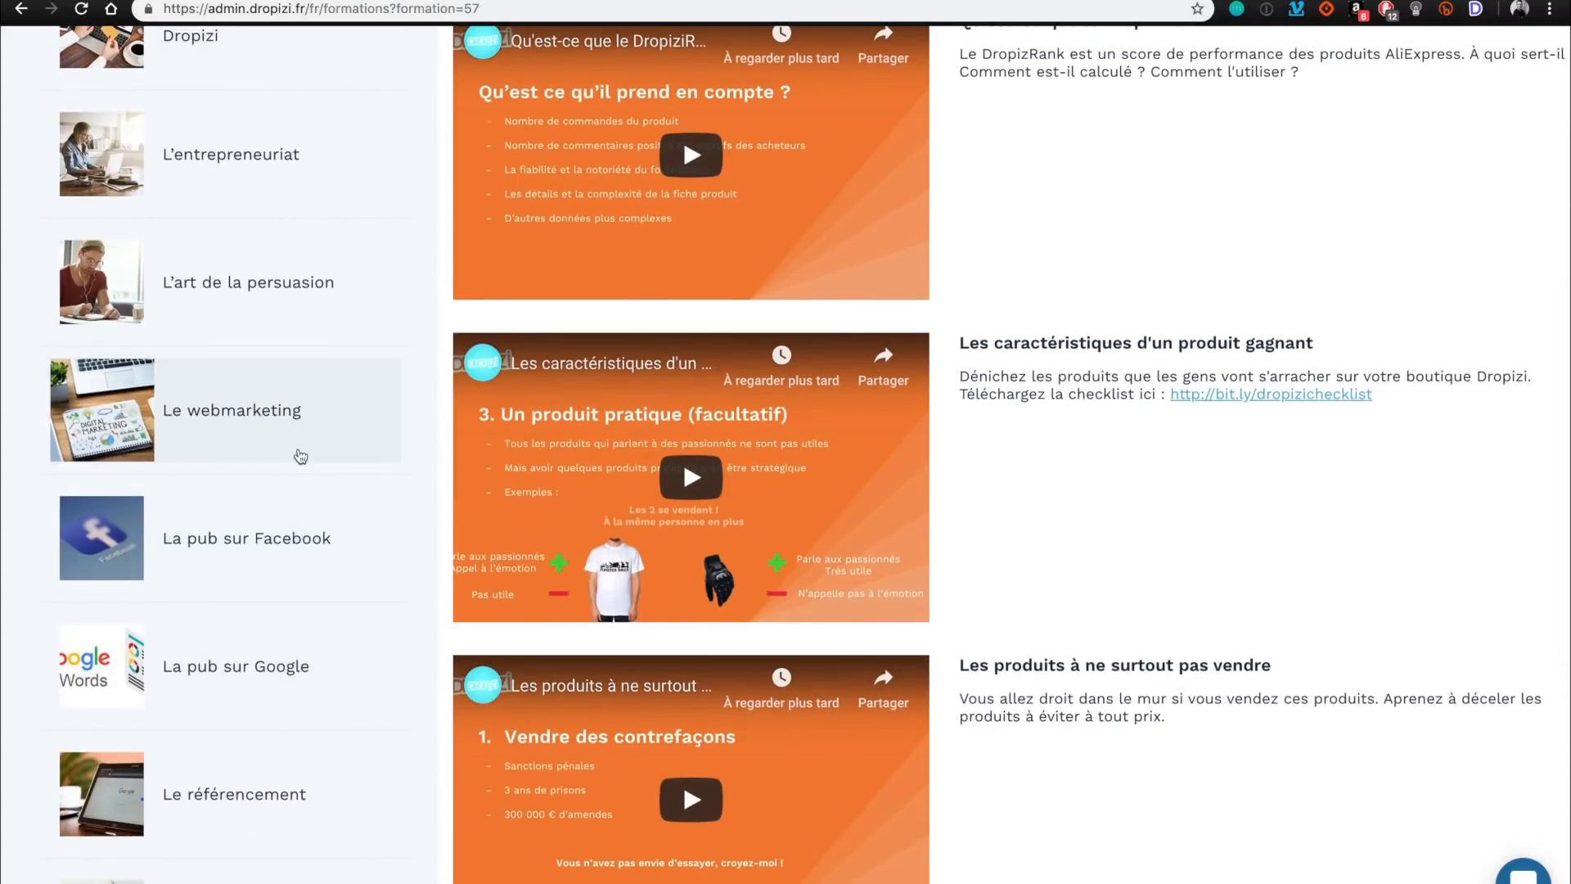
Check the "La pub sur Facebook" and Introduction modules, and review the module list down to Instagram Ecommerce.
{"action": "left_click", "coordinate": [295, 494]}
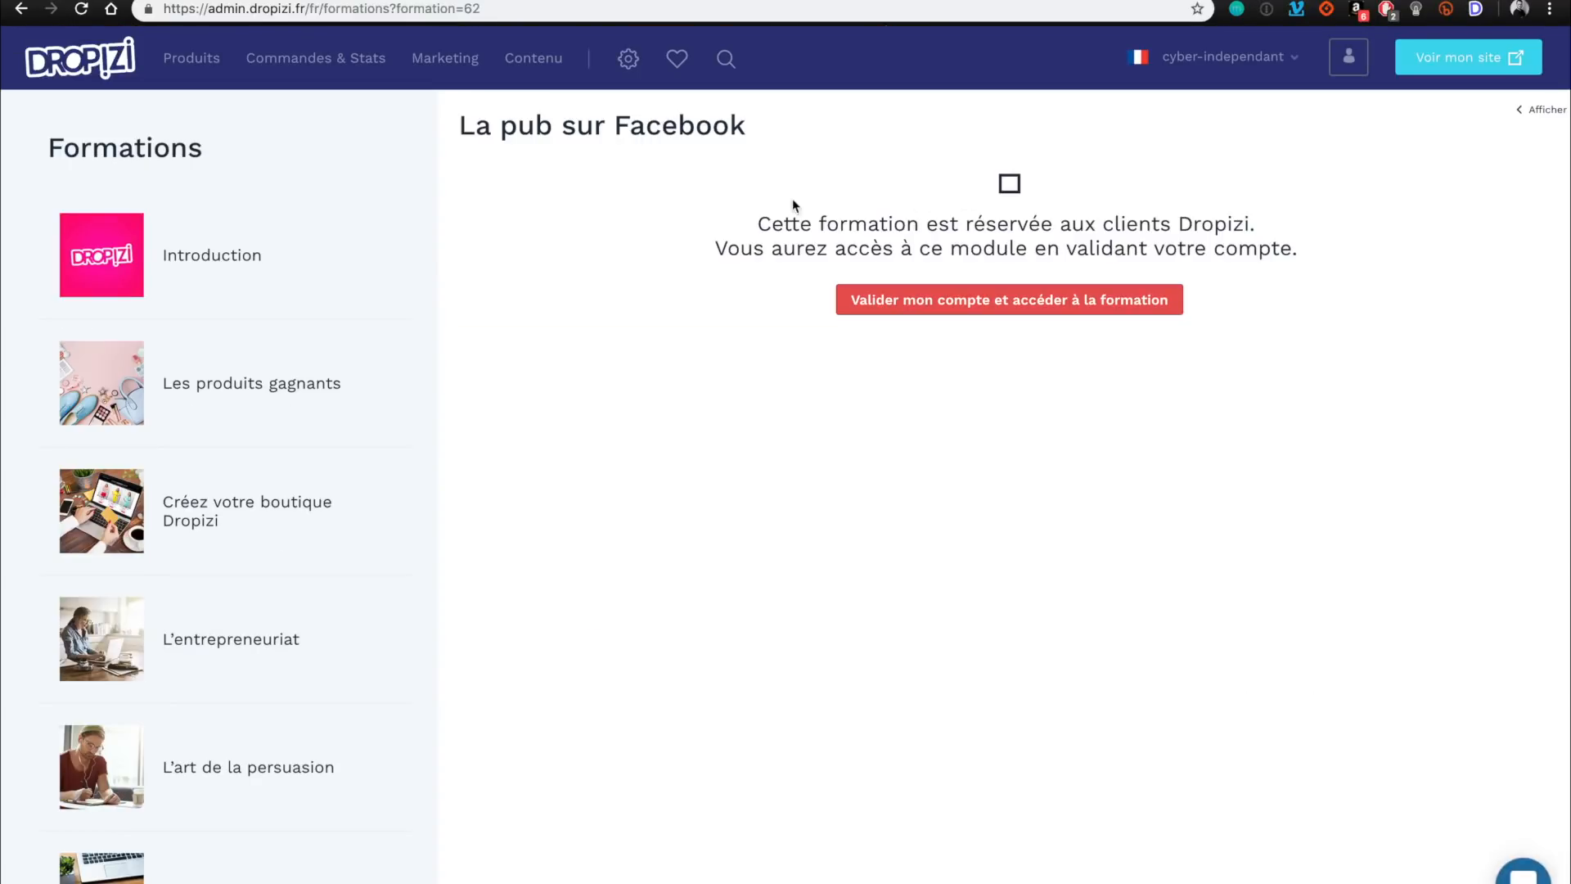
{"action": "left_click", "coordinate": [320, 268]}
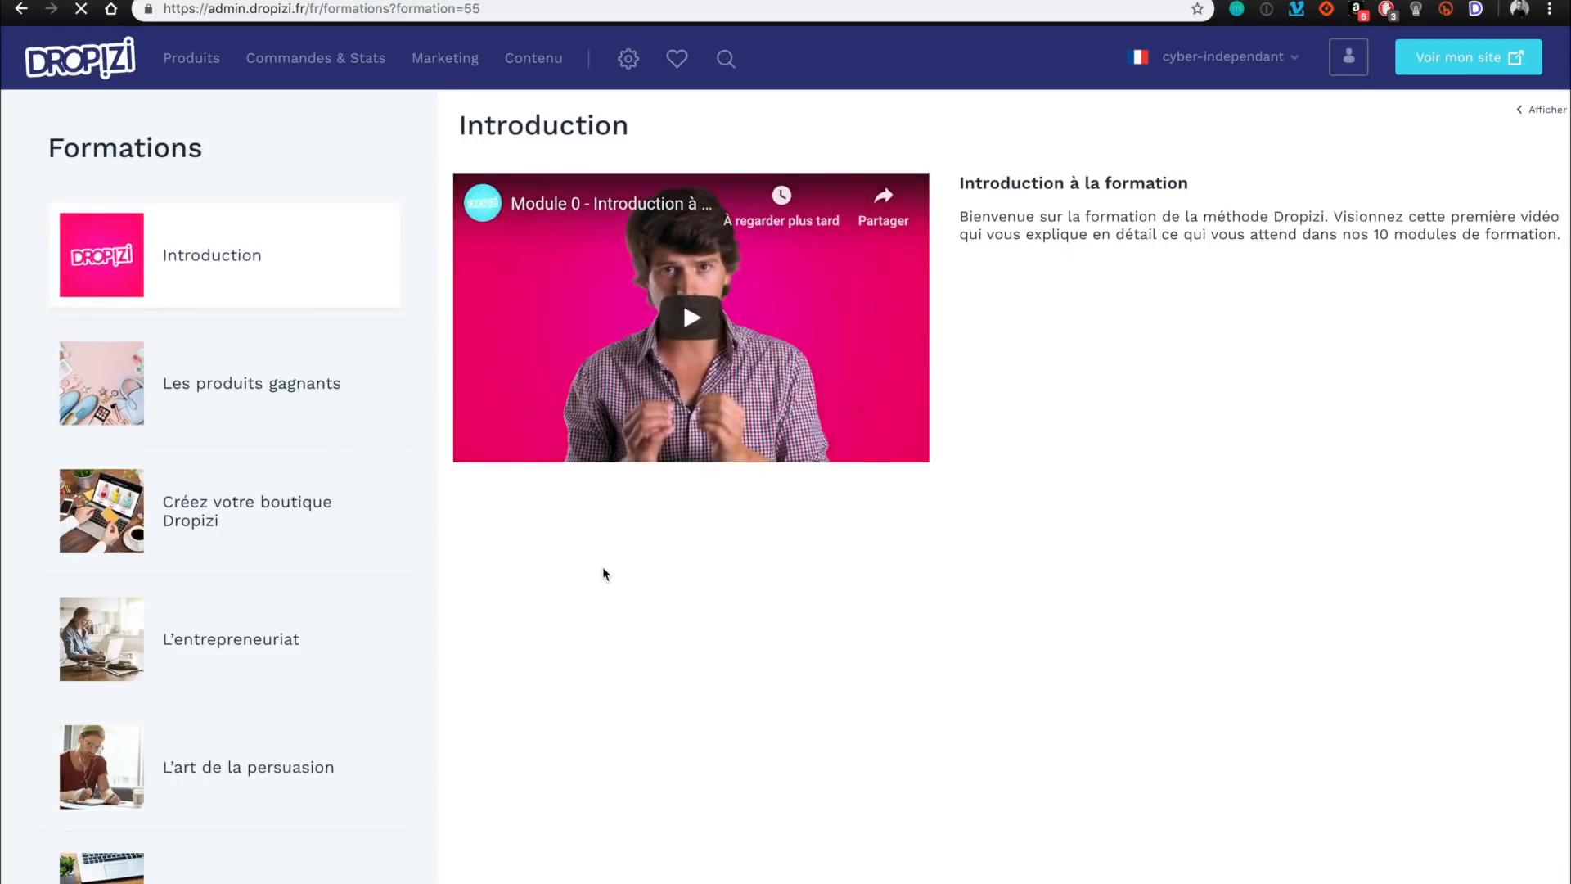
{"action": "scroll", "coordinate": [309, 642], "scroll_direction": "down", "scroll_amount": 2}
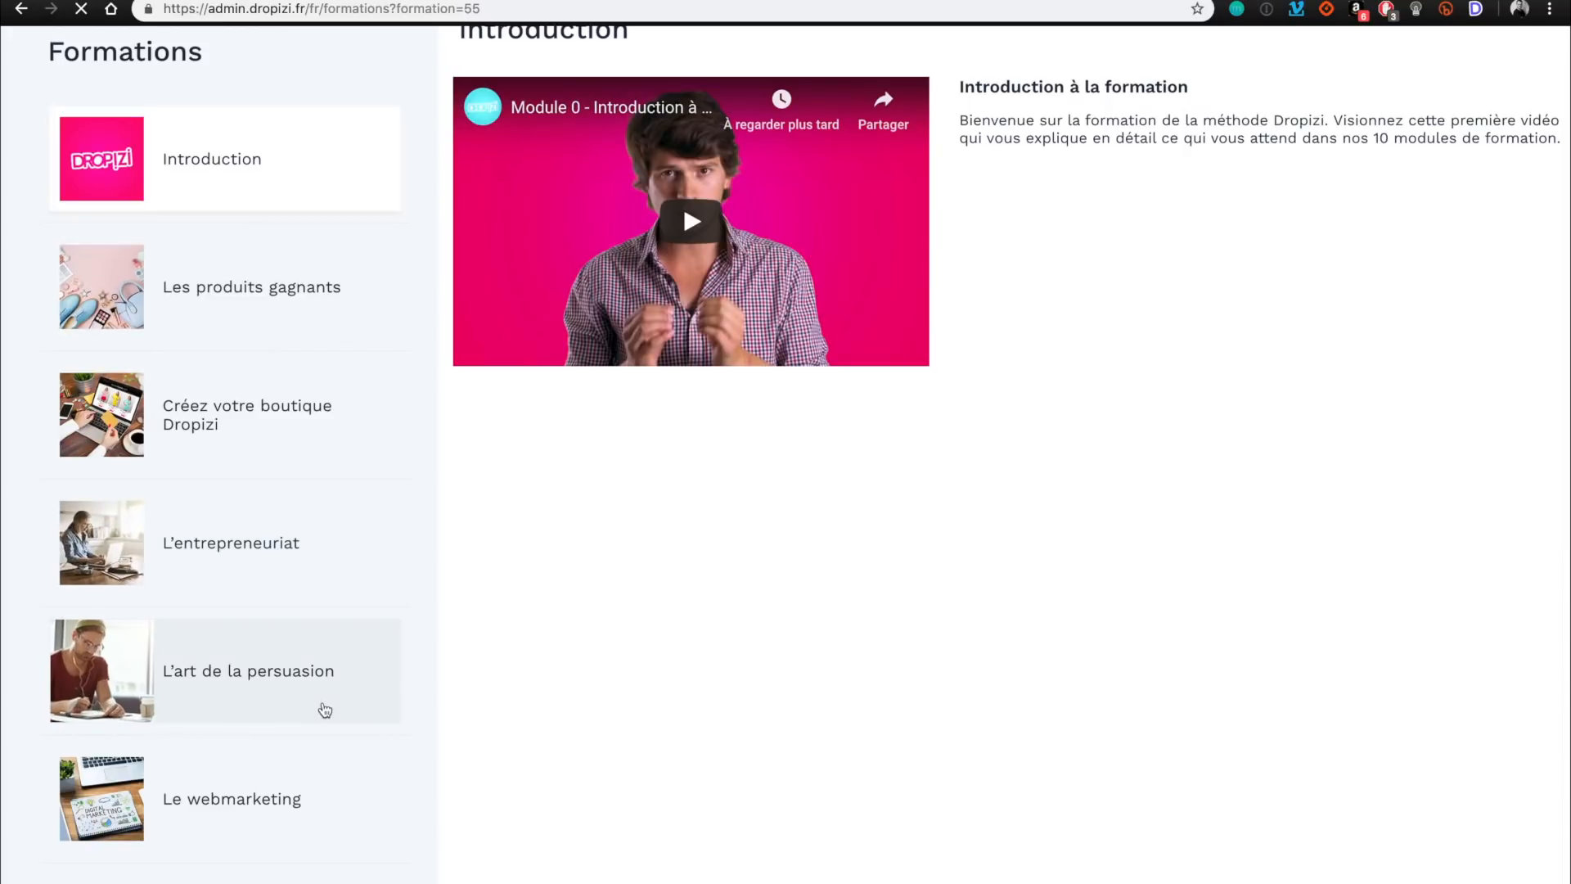
{"action": "scroll", "coordinate": [324, 710], "scroll_direction": "down", "scroll_amount": 8}
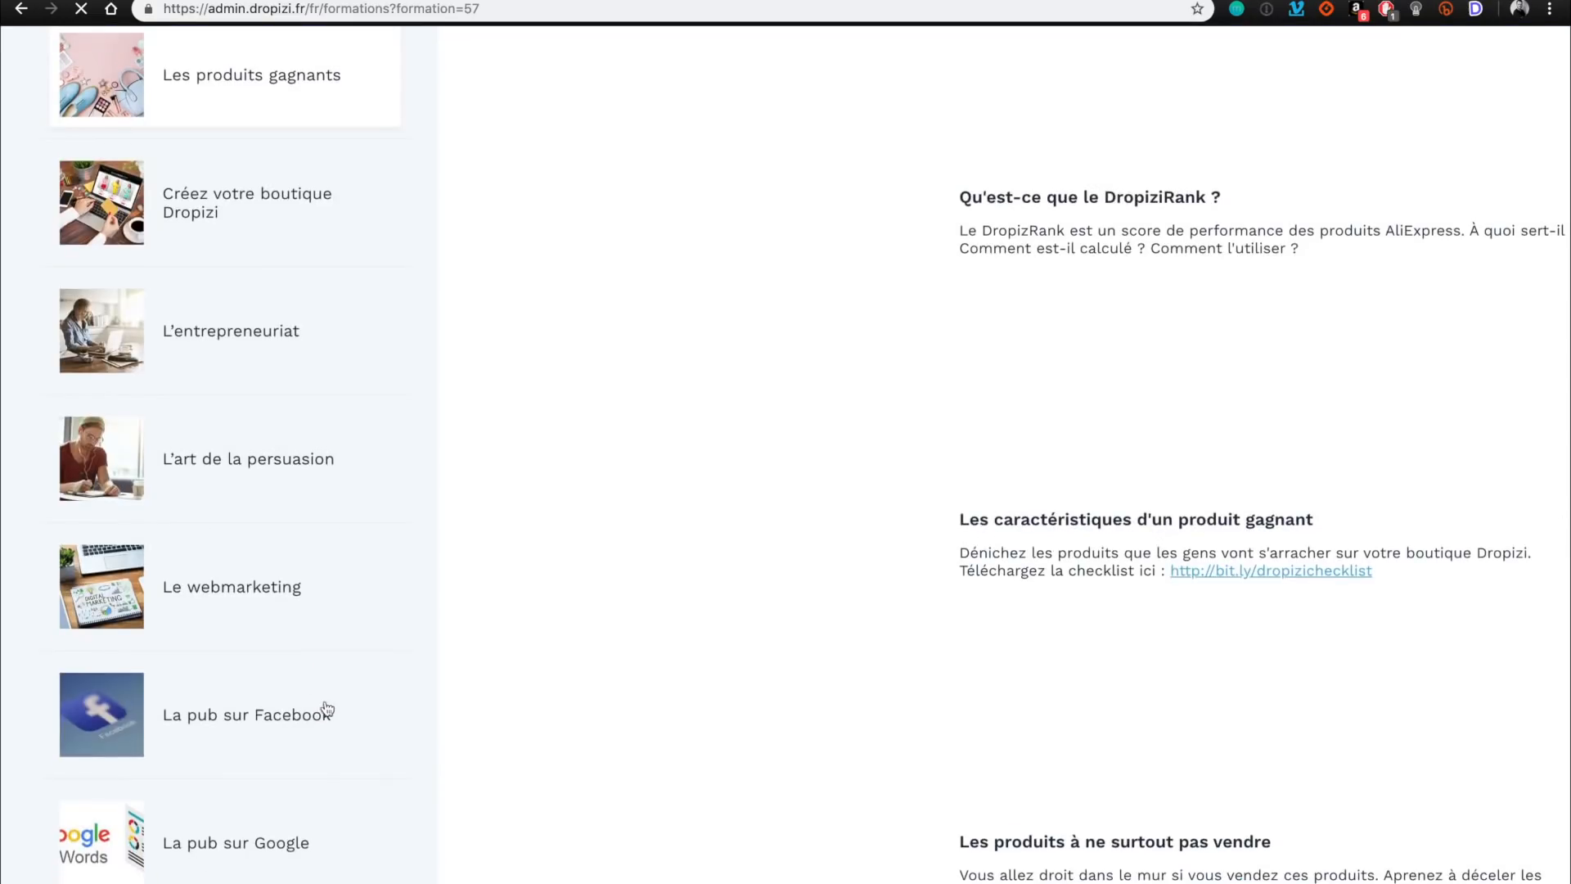
{"action": "scroll", "coordinate": [338, 748], "scroll_direction": "down", "scroll_amount": 3}
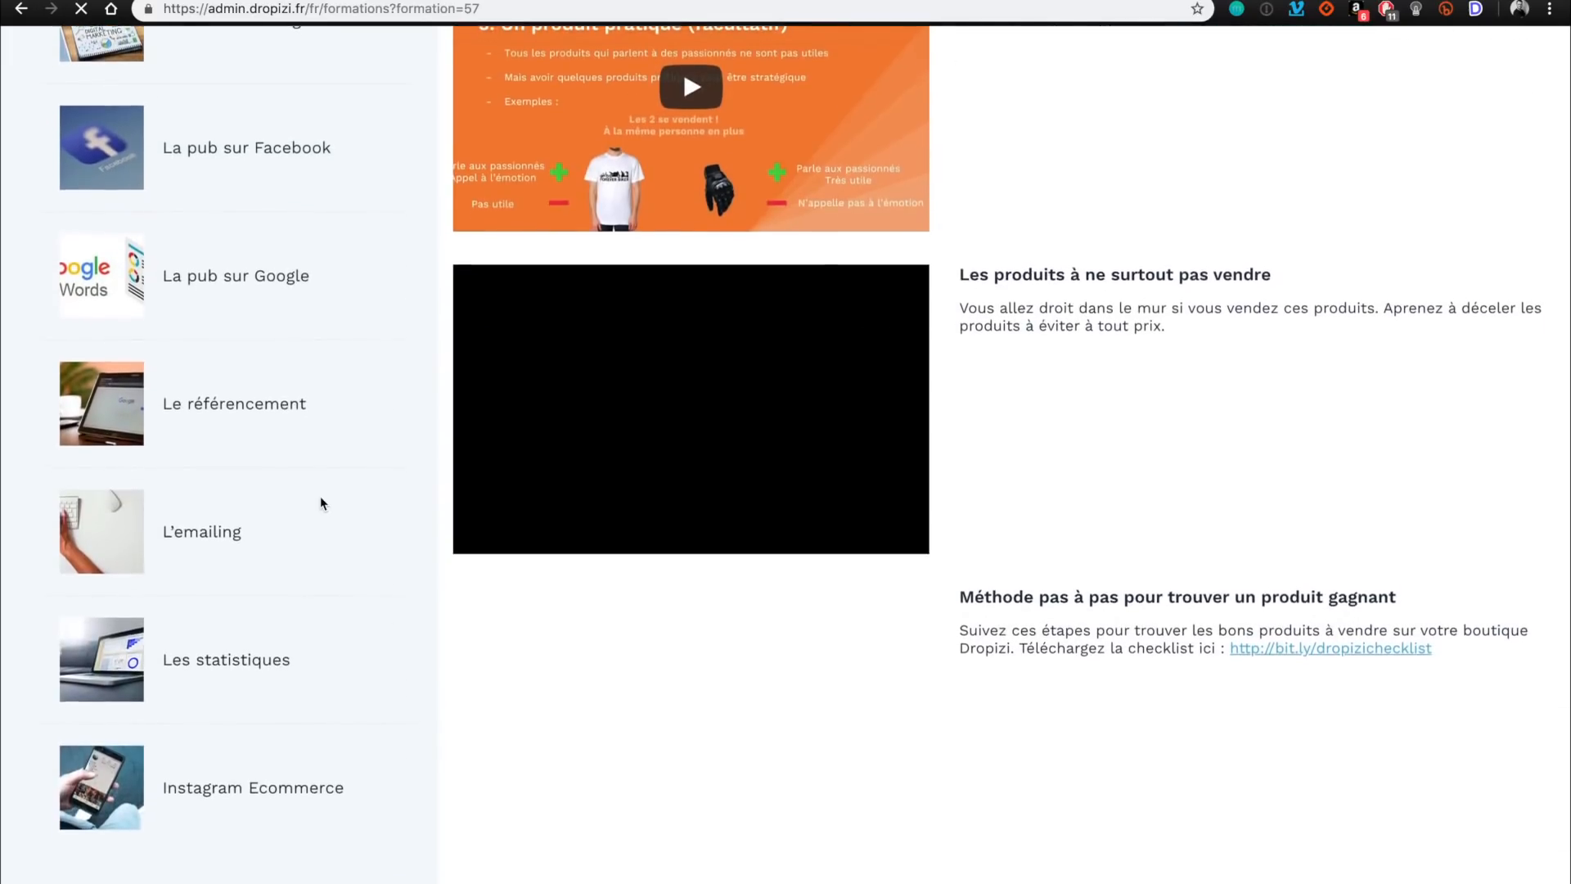
Review the lesson titles and descriptions at the start of the "Les produits gagnants" module.
{"action": "scroll", "coordinate": [352, 827], "scroll_direction": "up", "scroll_amount": 10}
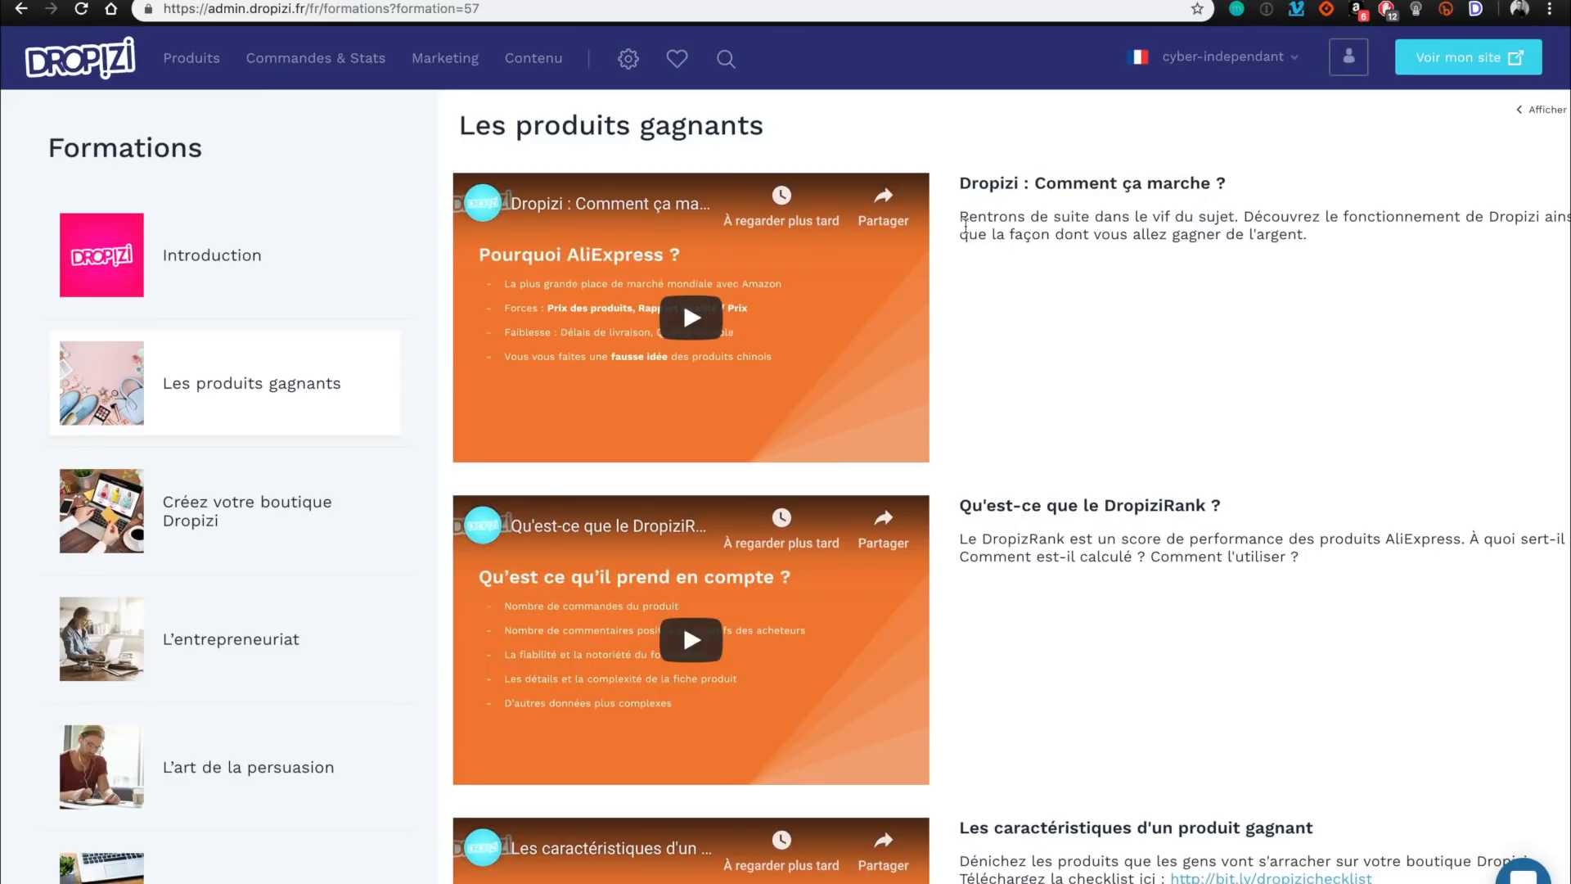
{"action": "scroll", "coordinate": [995, 461], "scroll_direction": "down", "scroll_amount": 1}
{"action": "scroll", "coordinate": [993, 460], "scroll_direction": "down", "scroll_amount": 3}
{"action": "scroll", "coordinate": [993, 460], "scroll_direction": "up", "scroll_amount": 4}
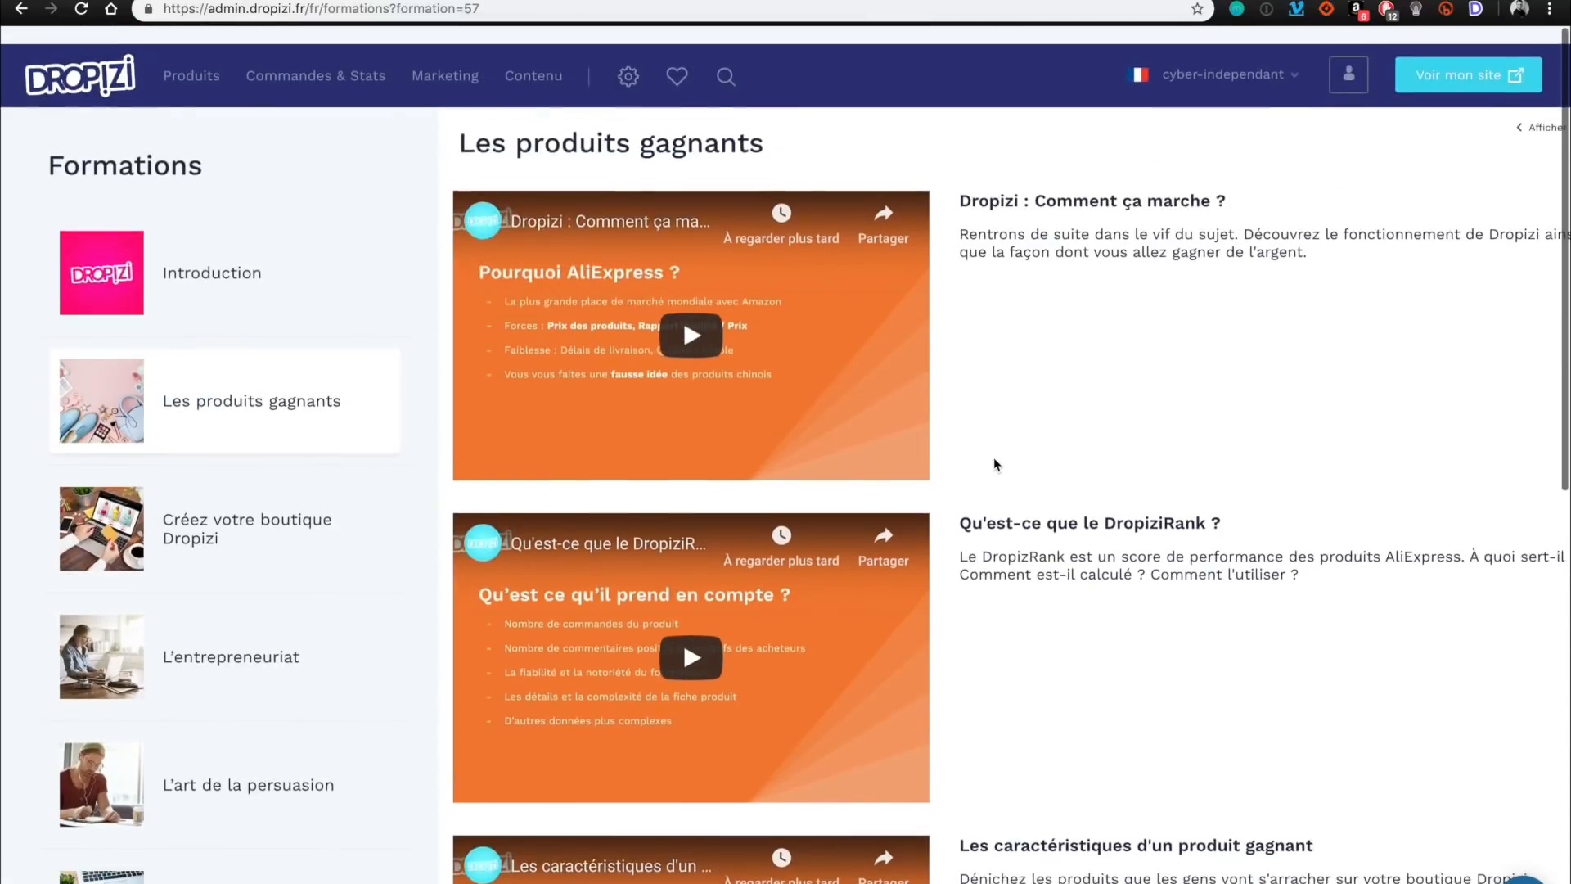
Return to the administration dashboard and browse the complete training's modules from "L'art de la persuasion" to "Instagram Ecommerce".
{"action": "left_click", "coordinate": [96, 80]}
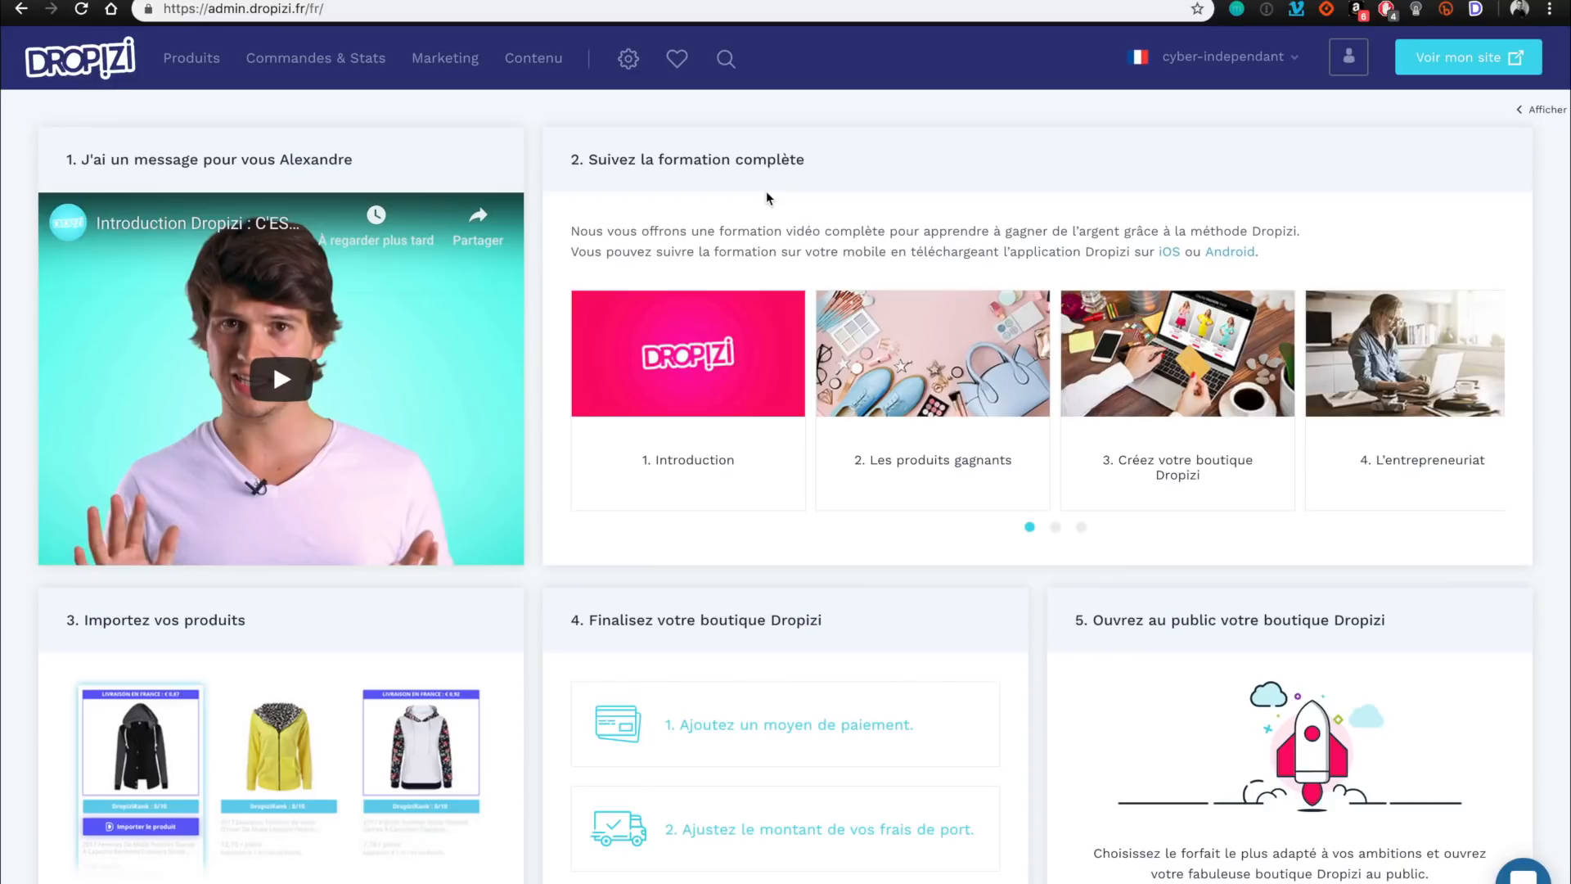
{"action": "left_click_drag", "start_coordinate": [572, 162], "coordinate": [820, 161]}
{"action": "left_click", "coordinate": [821, 161]}
{"action": "left_click", "coordinate": [1056, 527]}
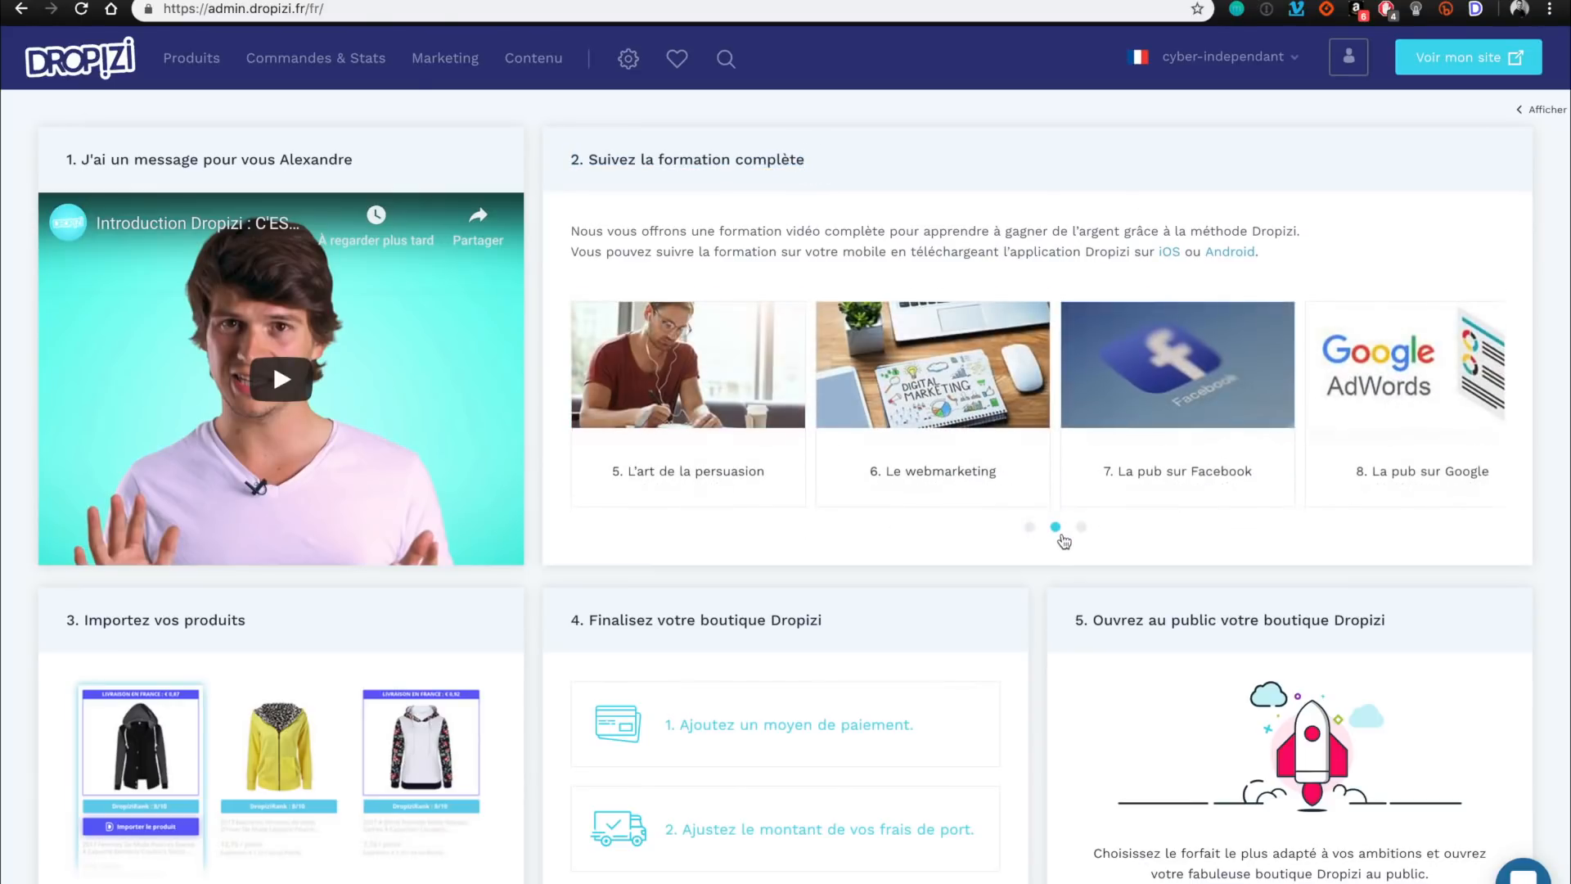
{"action": "left_click", "coordinate": [1082, 528]}
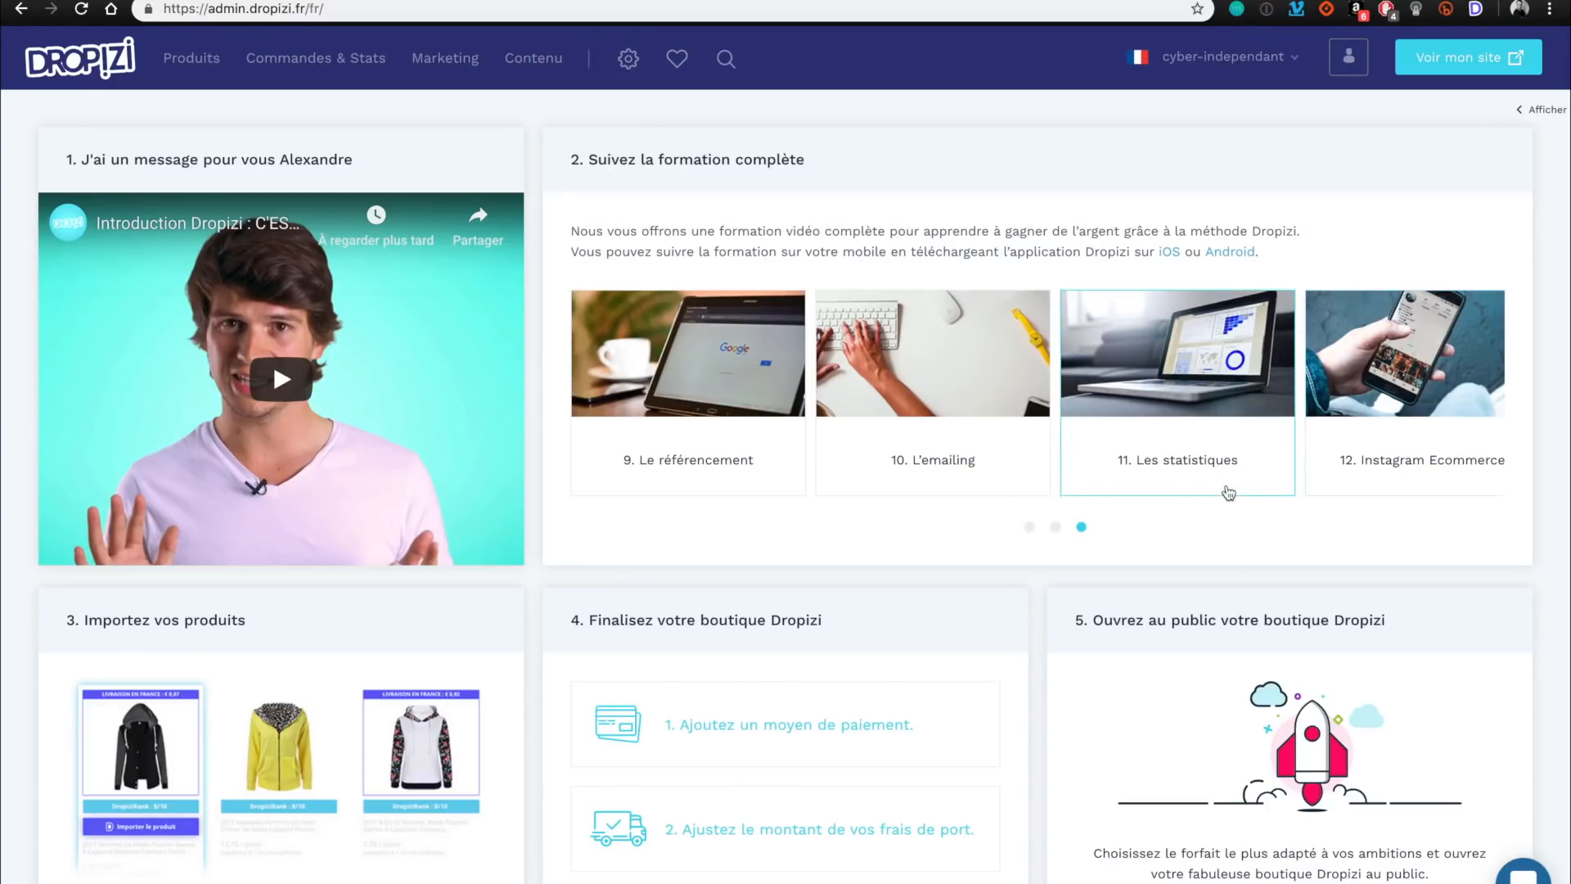
{"action": "left_click", "coordinate": [1055, 527]}
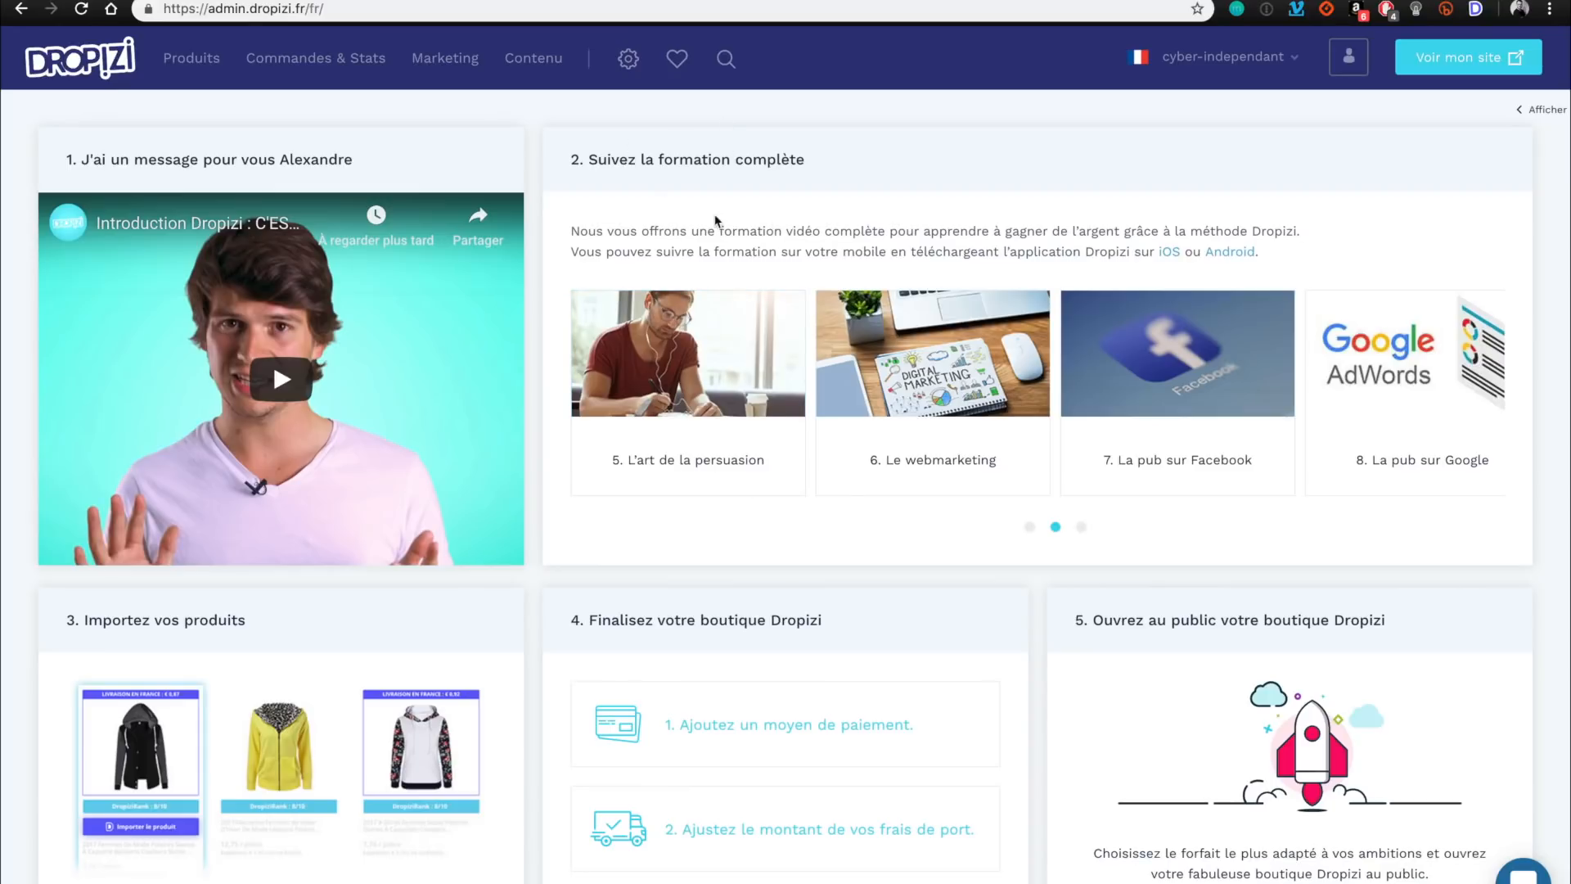
Examine the dashboard sections on importing products, finalizing the Dropizi store and opening it to the public.
{"action": "scroll", "coordinate": [745, 175], "scroll_direction": "down", "scroll_amount": 5}
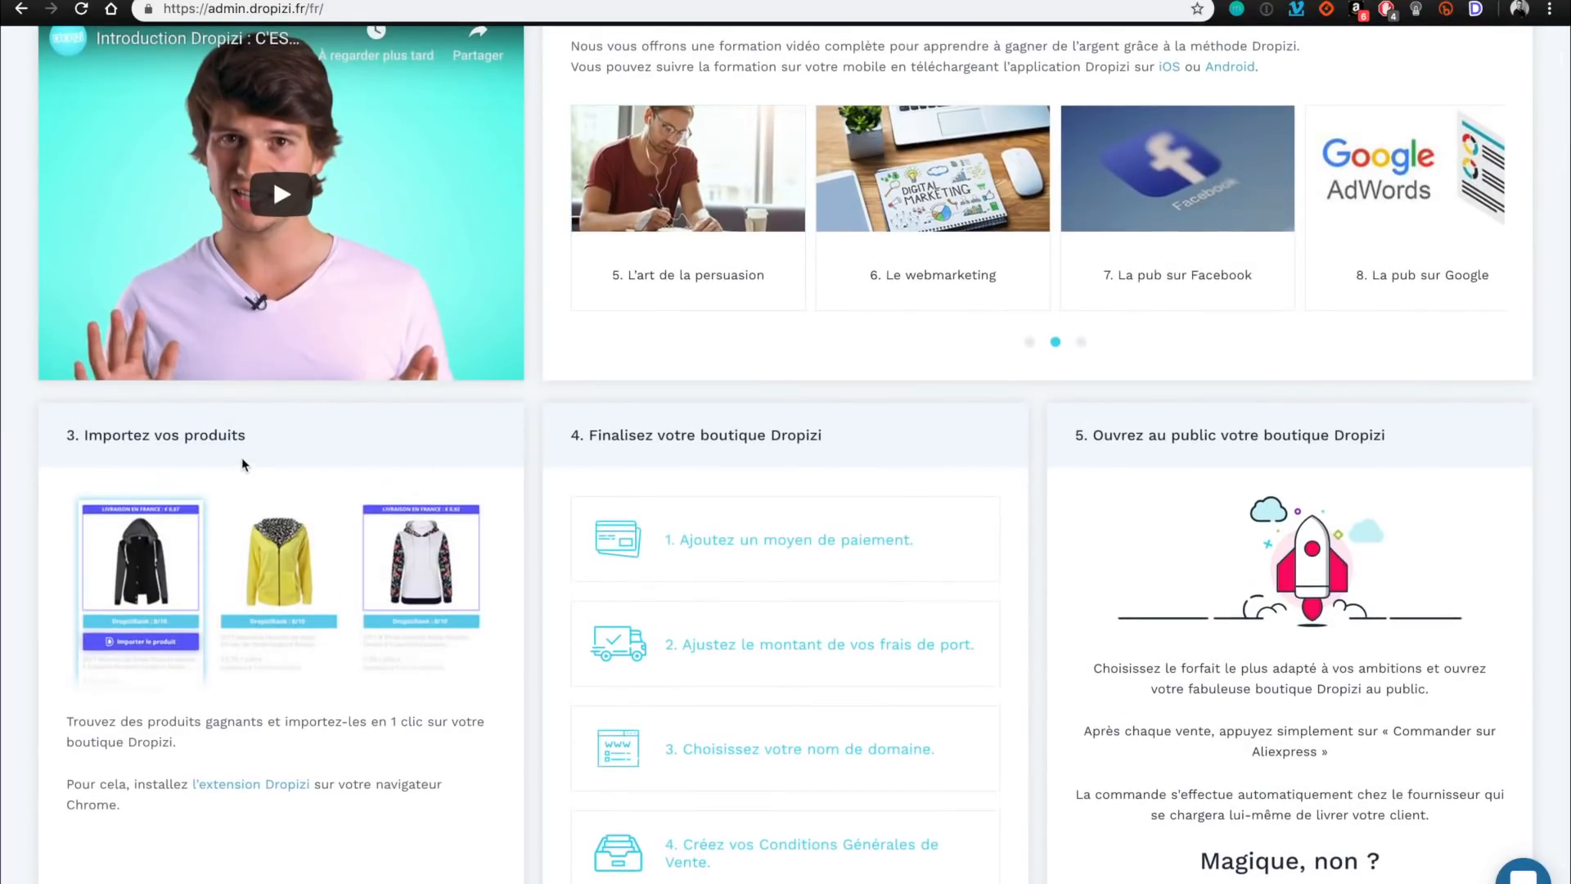
{"action": "scroll", "coordinate": [458, 446], "scroll_direction": "down", "scroll_amount": 1}
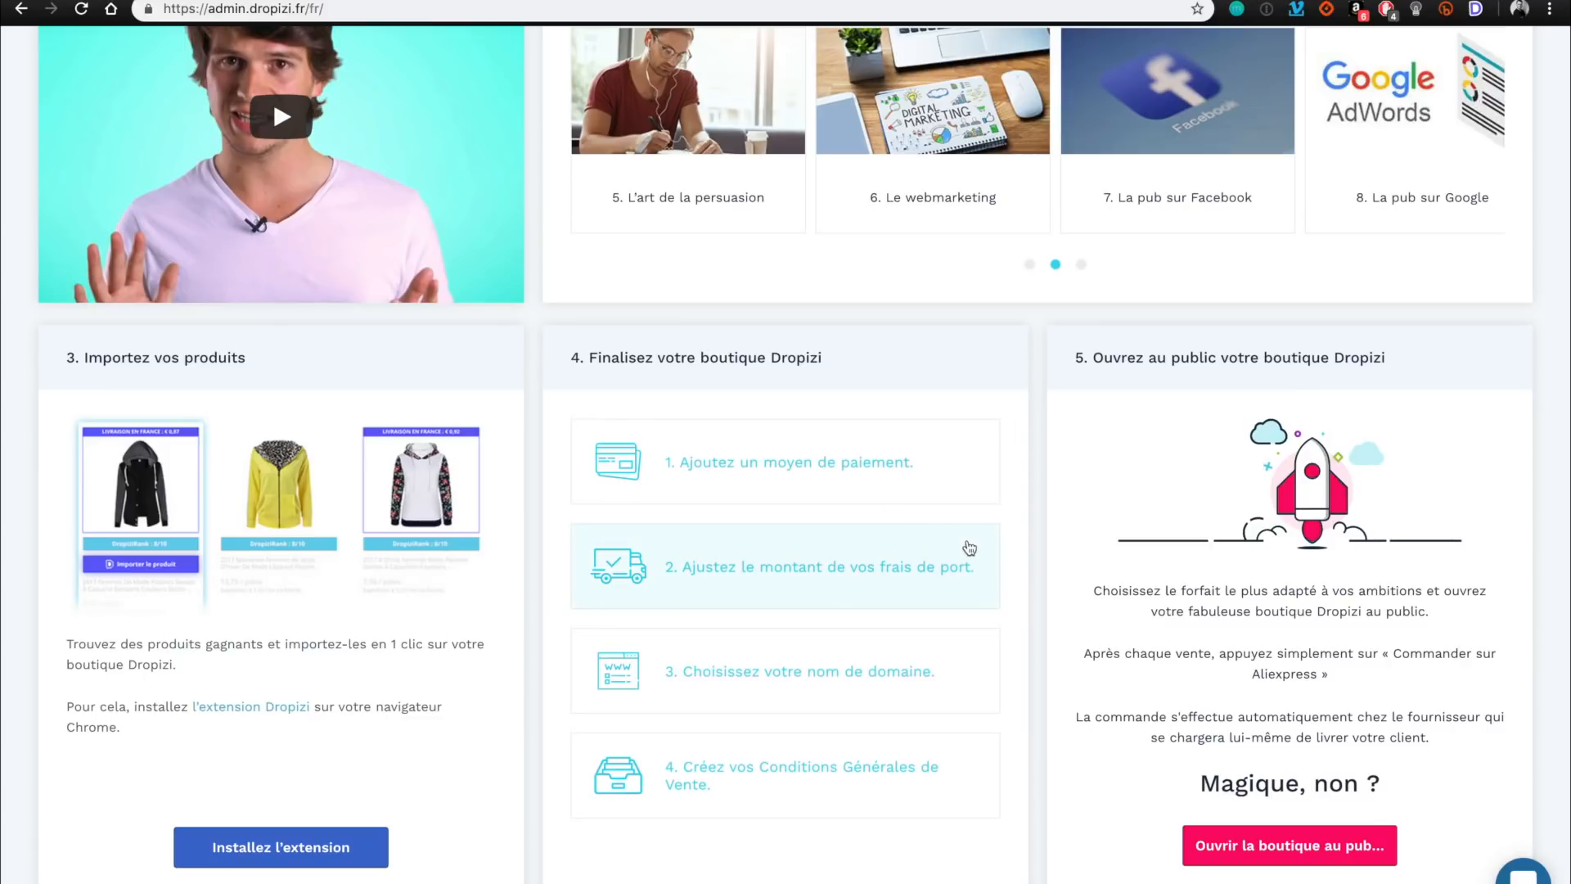
{"action": "scroll", "coordinate": [961, 780], "scroll_direction": "down", "scroll_amount": 1}
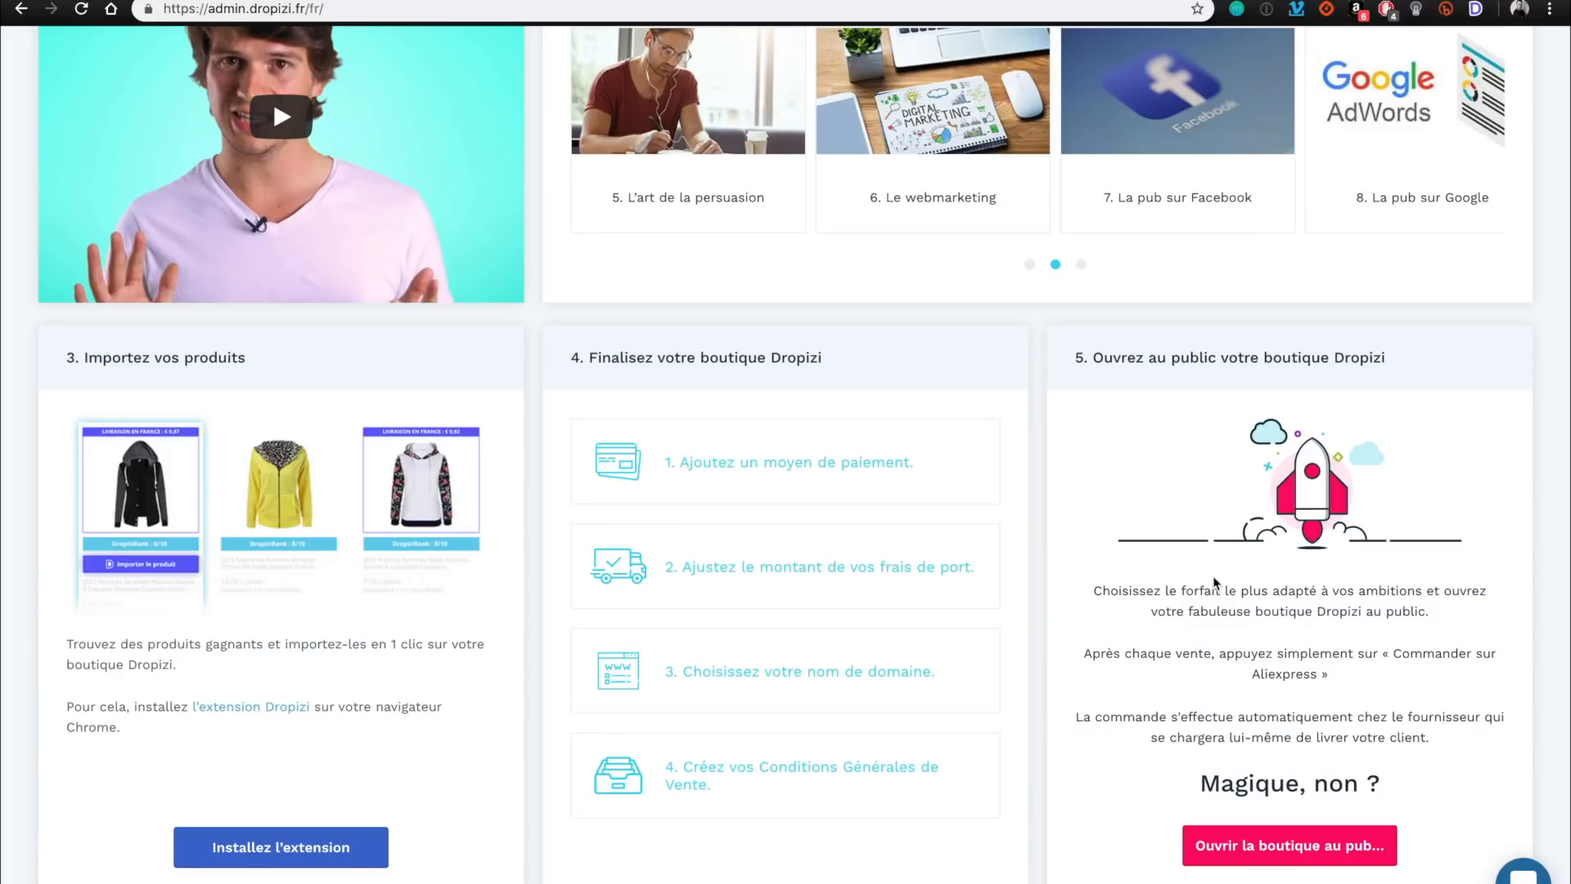
{"action": "scroll", "coordinate": [1215, 582], "scroll_direction": "up", "scroll_amount": 3}
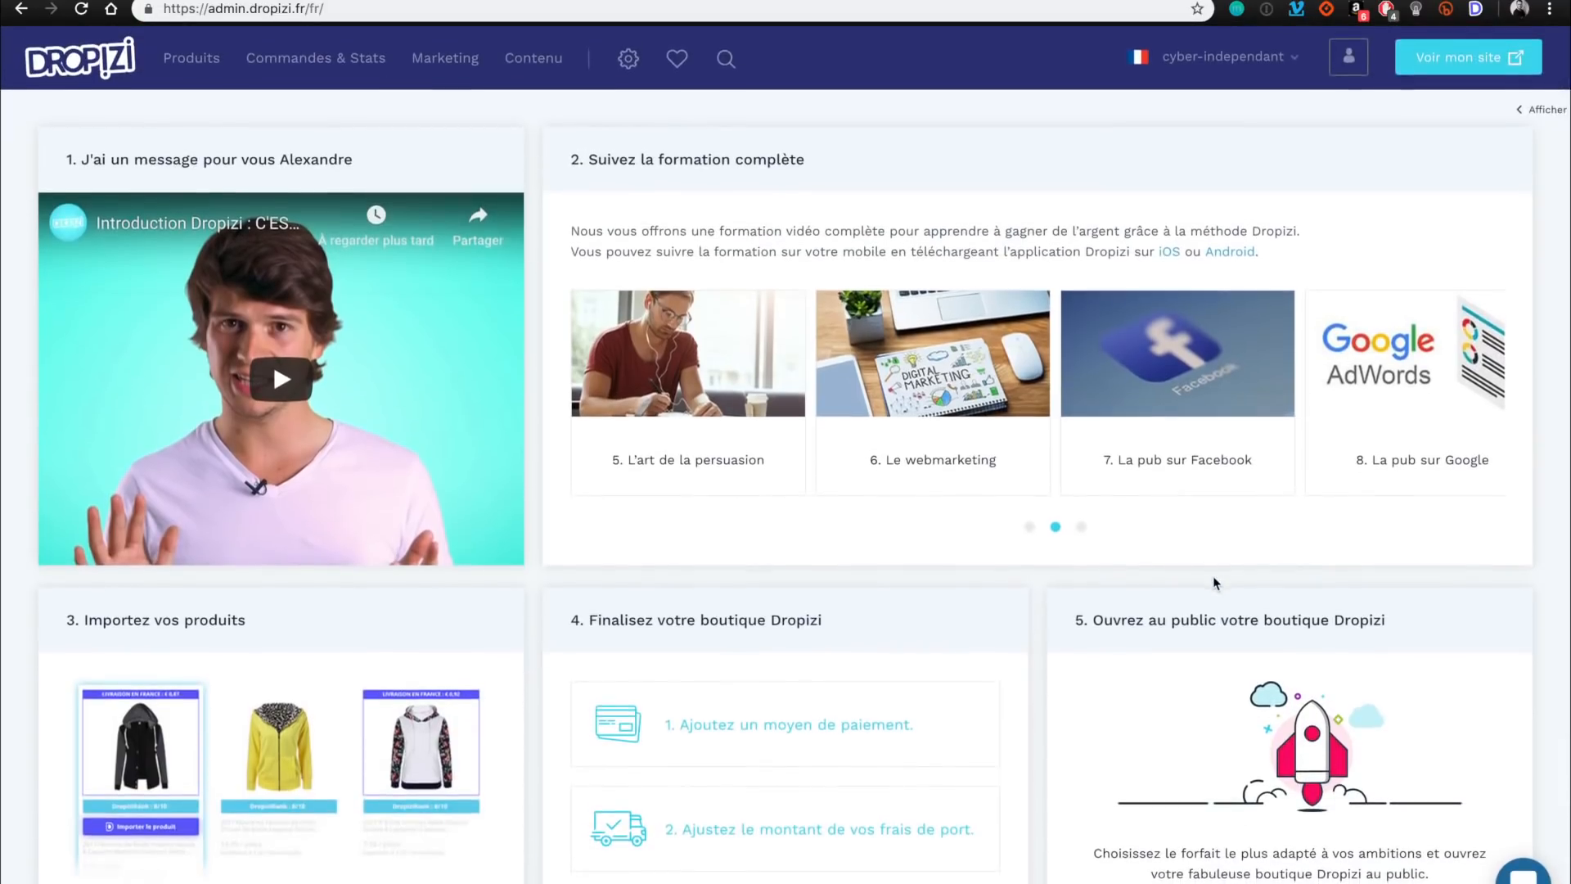
{"action": "scroll", "coordinate": [1215, 582], "scroll_direction": "down", "scroll_amount": 3}
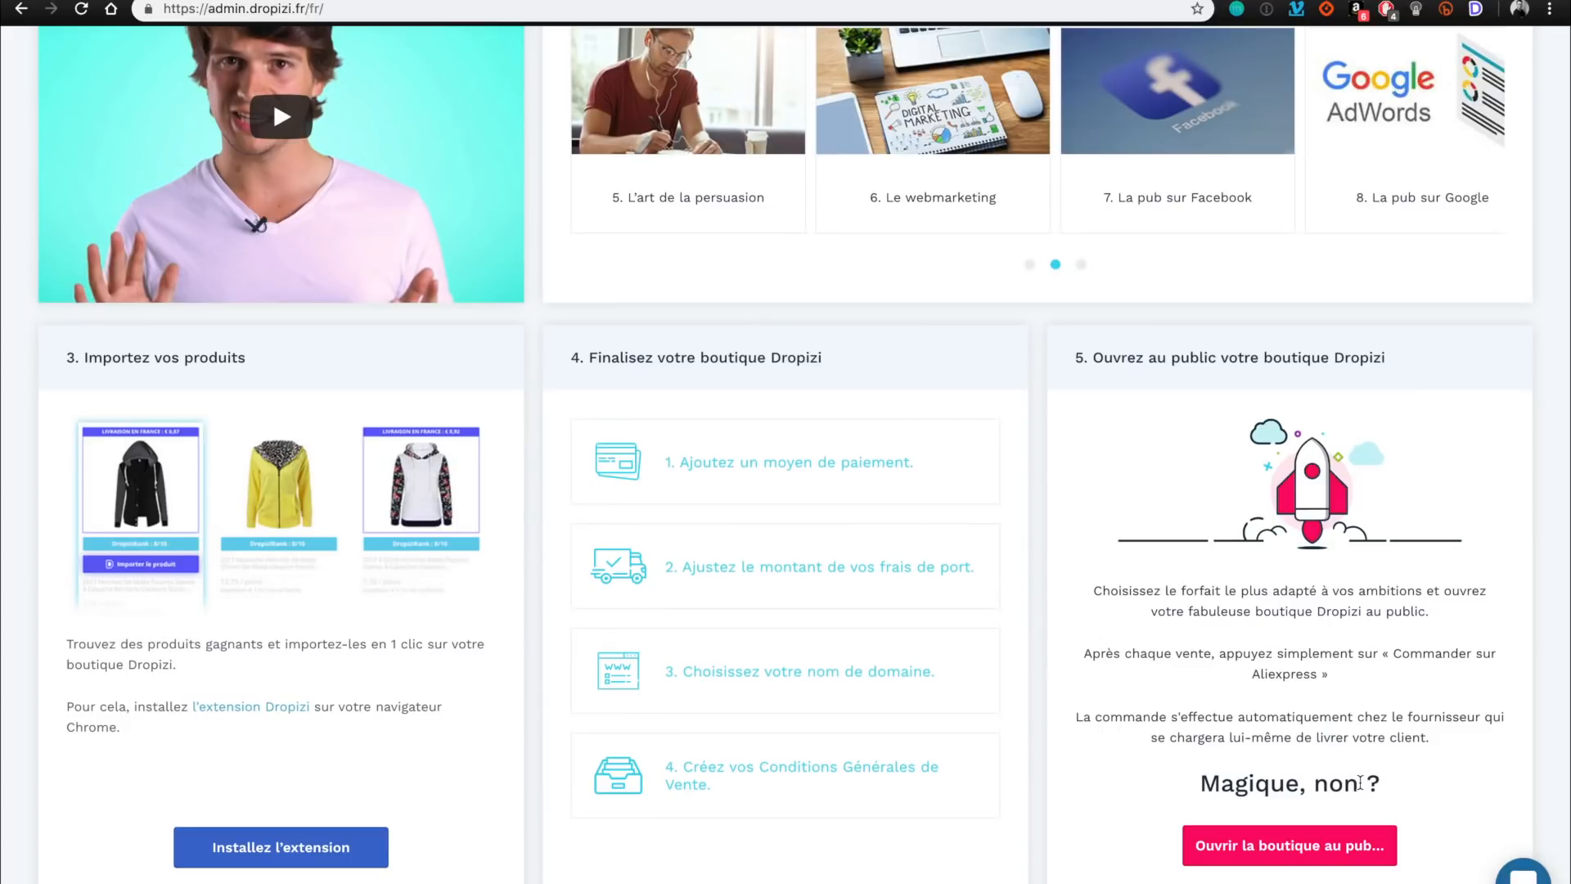
{"action": "scroll", "coordinate": [1360, 783], "scroll_direction": "up", "scroll_amount": 3}
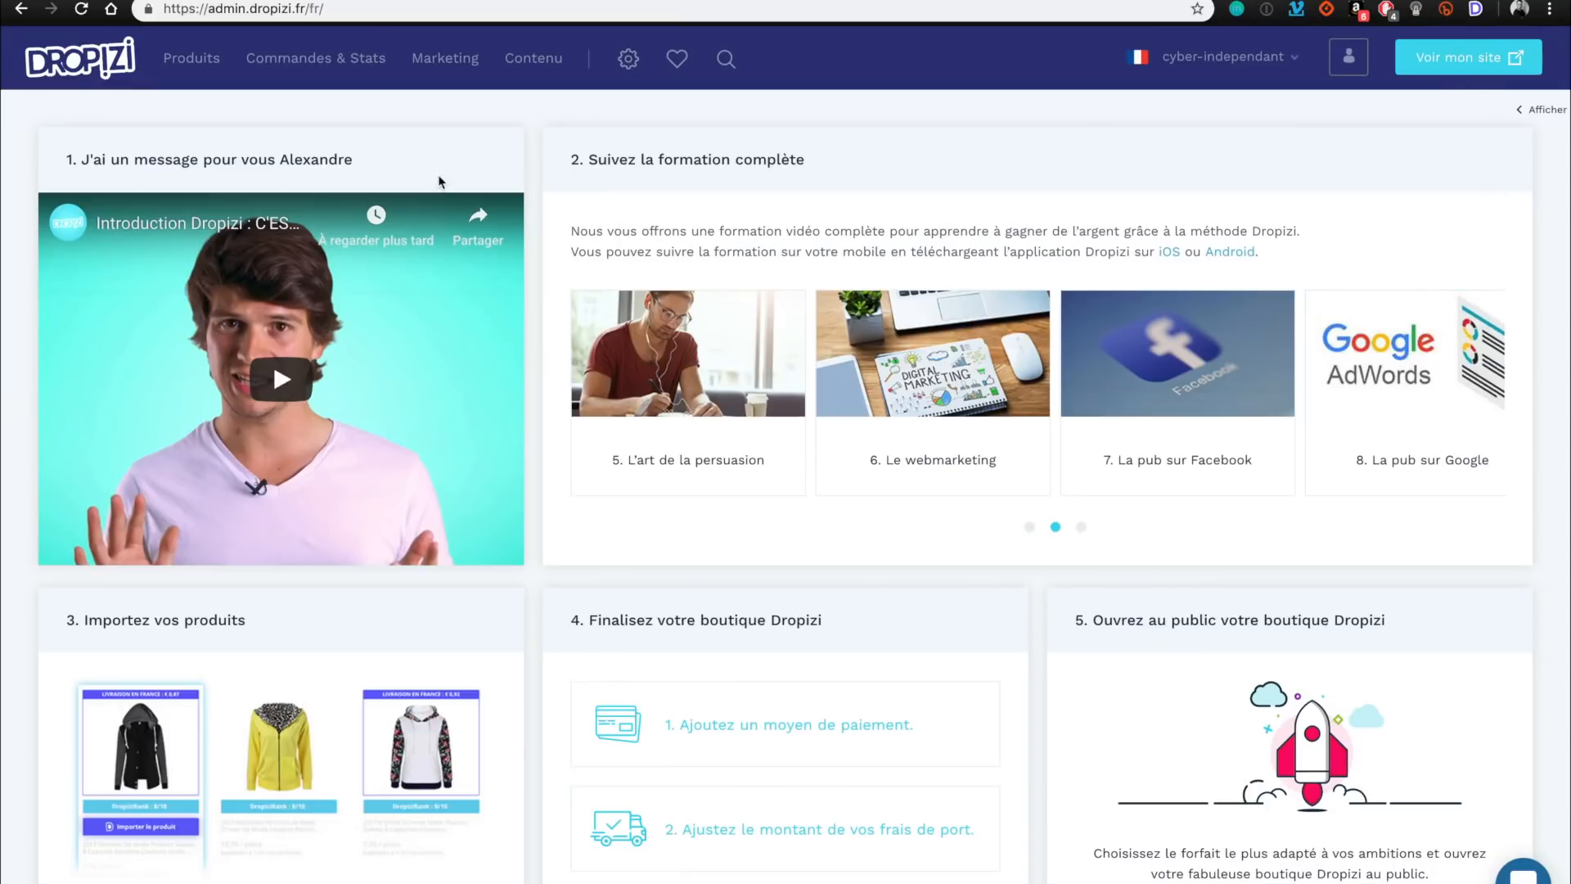
Open the product management page, and view the cyber-independant storefront.
{"action": "left_click", "coordinate": [168, 61]}
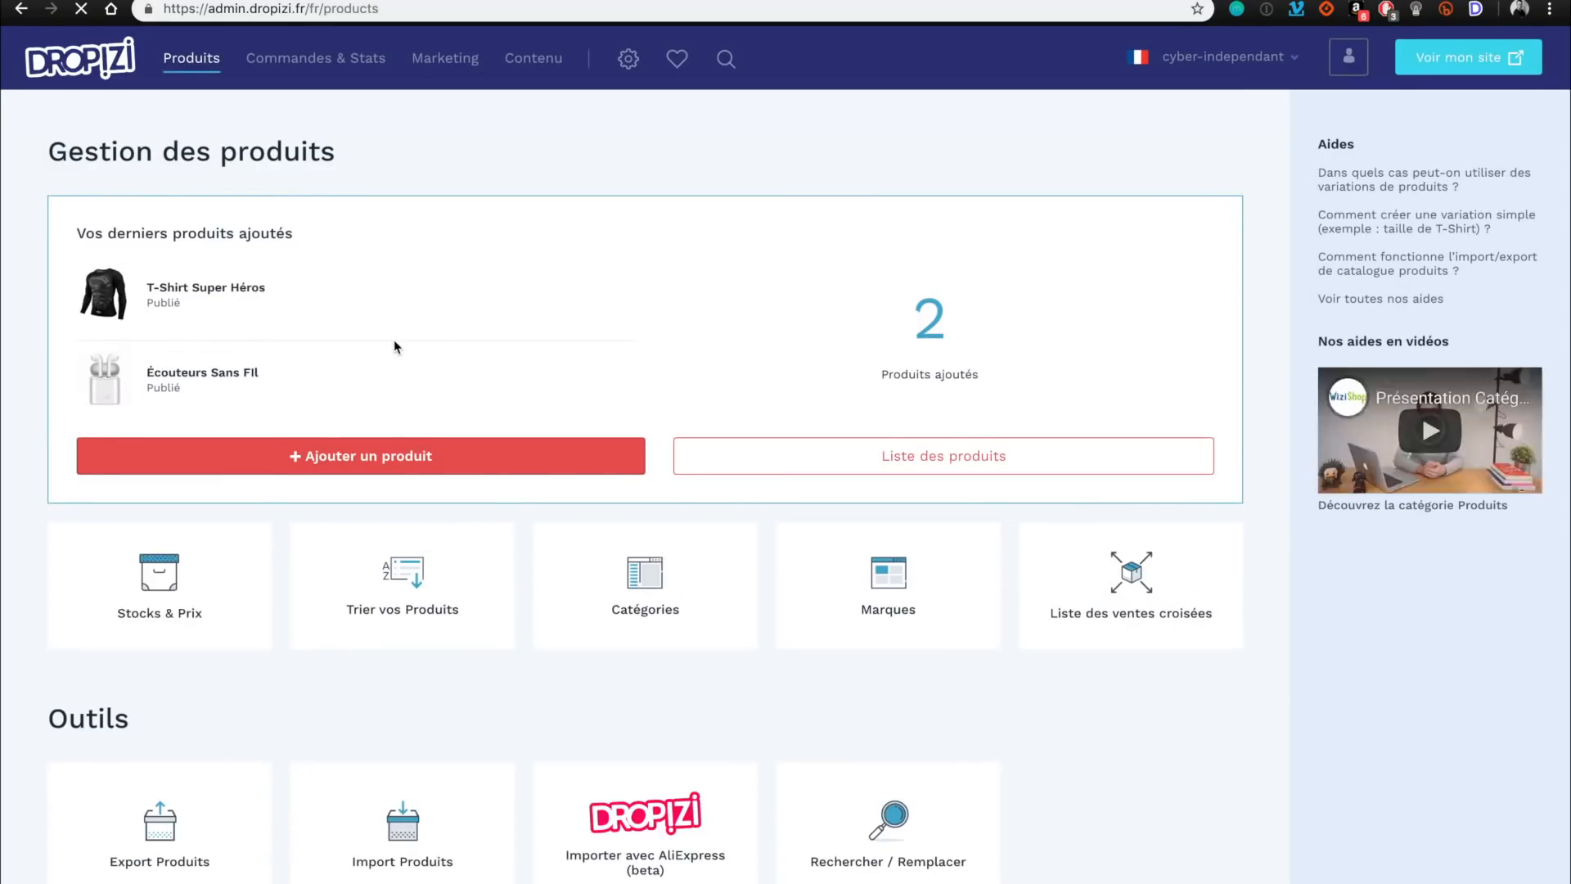
{"action": "left_click", "coordinate": [1428, 59]}
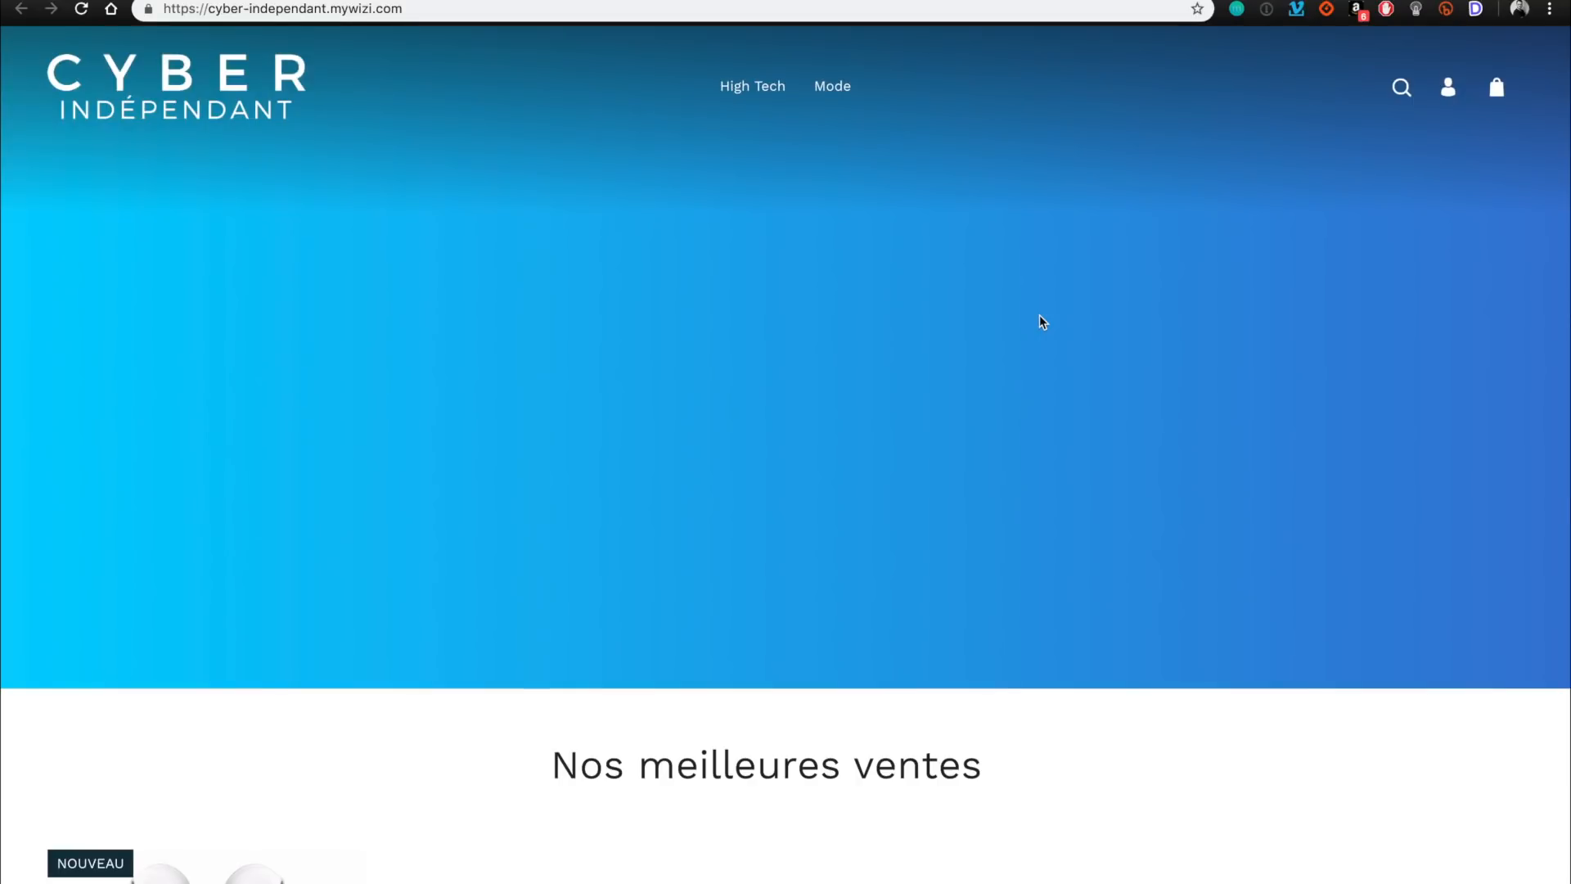
Examine the cyber-independant home page's header, banner and "Nos meilleures ventes" section.
{"action": "scroll", "coordinate": [1039, 321], "scroll_direction": "down", "scroll_amount": 4}
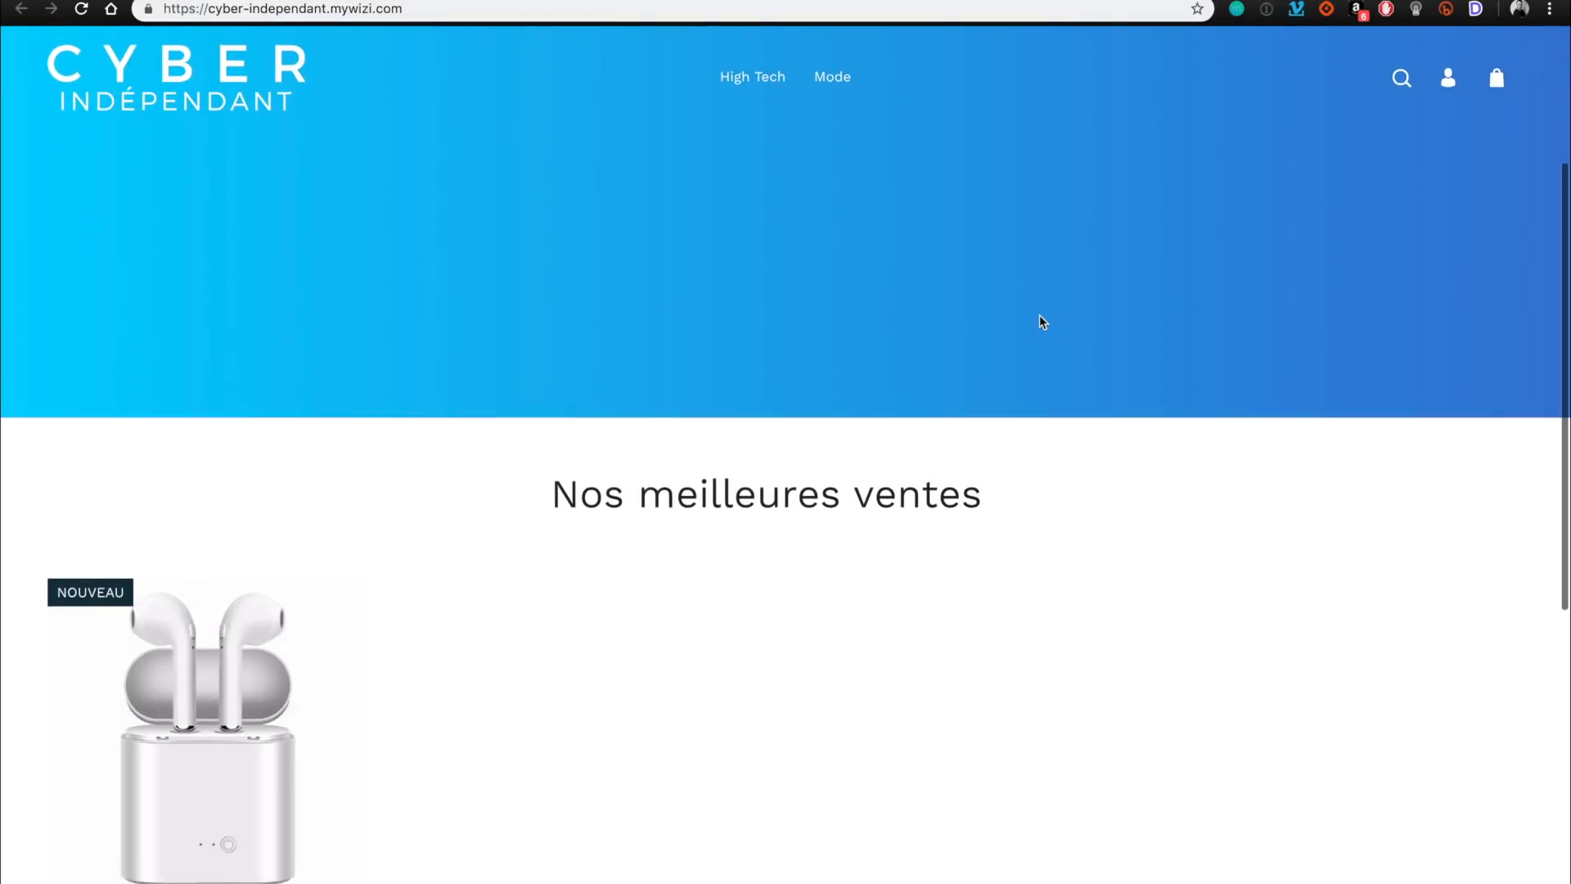
{"action": "scroll", "coordinate": [1041, 321], "scroll_direction": "down", "scroll_amount": 5}
{"action": "scroll", "coordinate": [1041, 321], "scroll_direction": "up", "scroll_amount": 9}
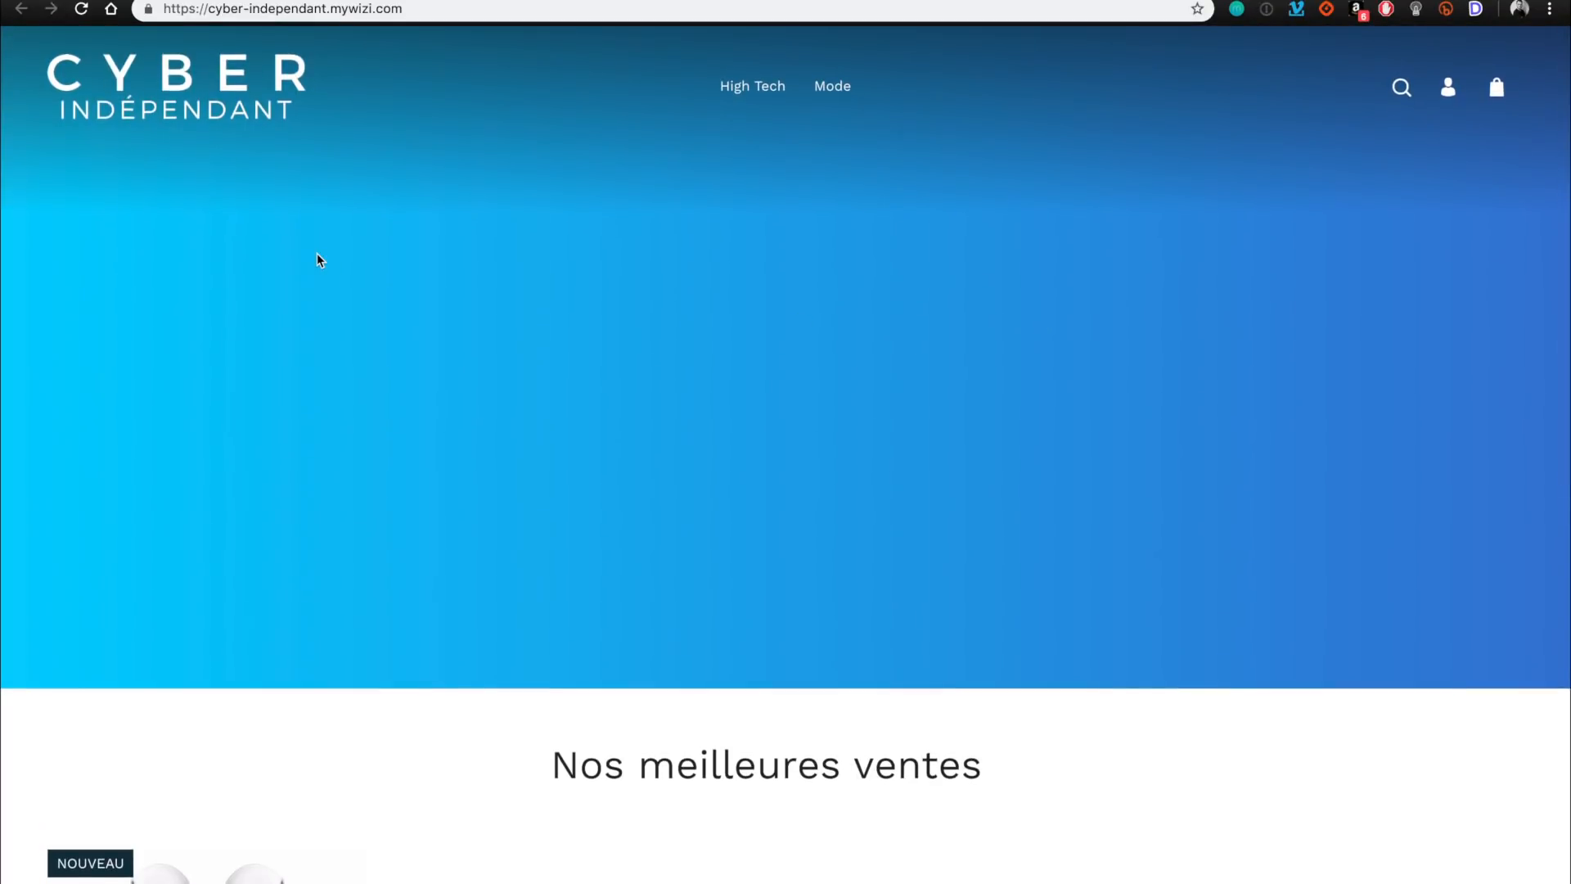
{"action": "scroll", "coordinate": [316, 253], "scroll_direction": "down", "scroll_amount": 12}
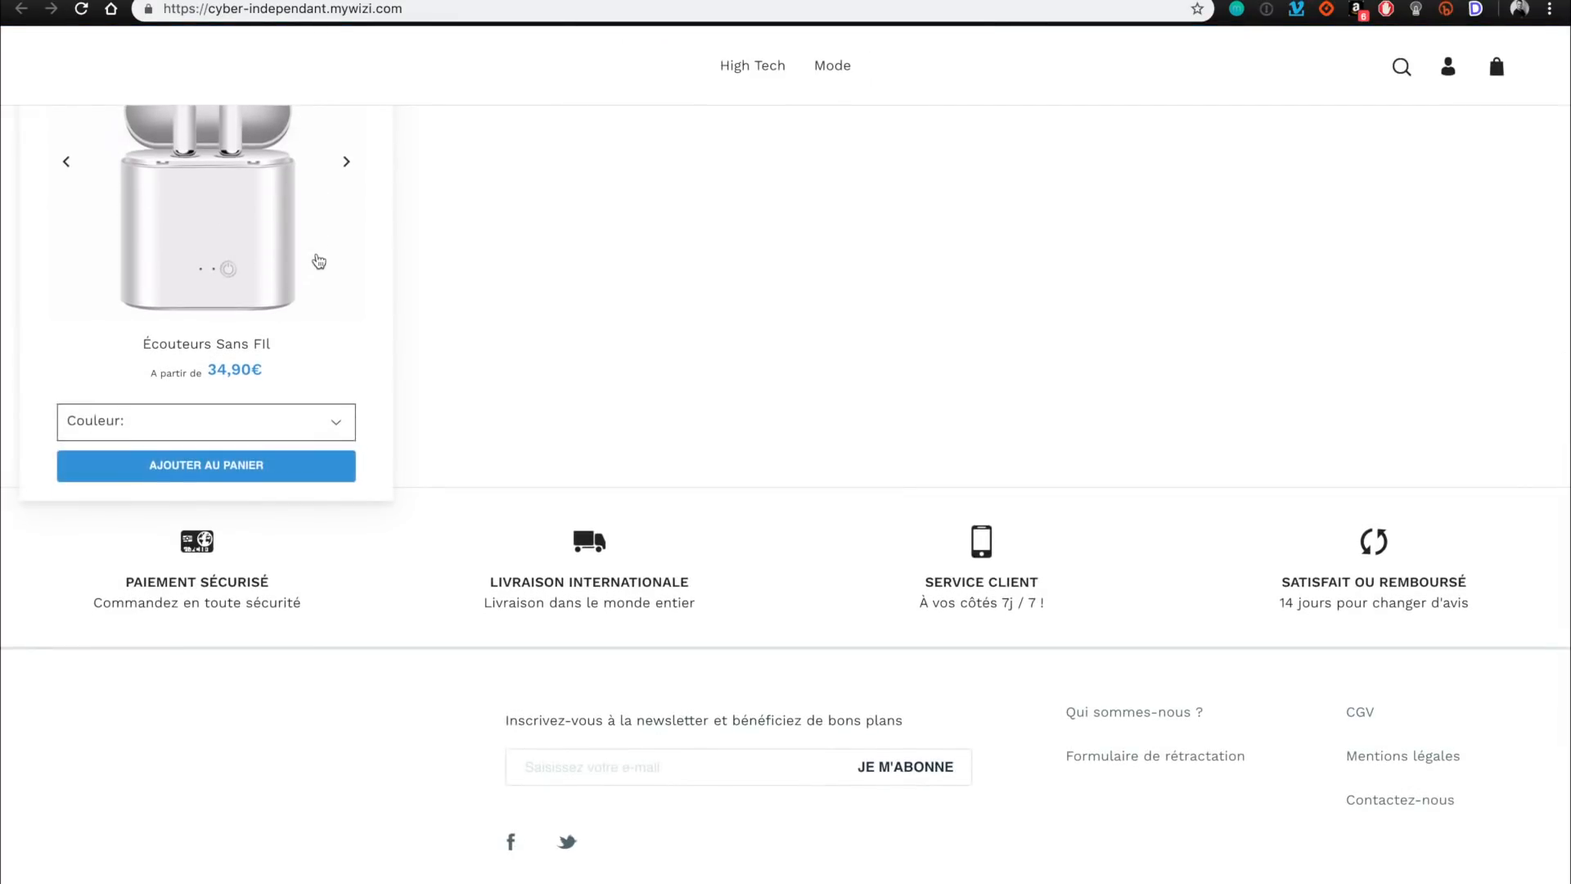
{"action": "scroll", "coordinate": [319, 260], "scroll_direction": "up", "scroll_amount": 12}
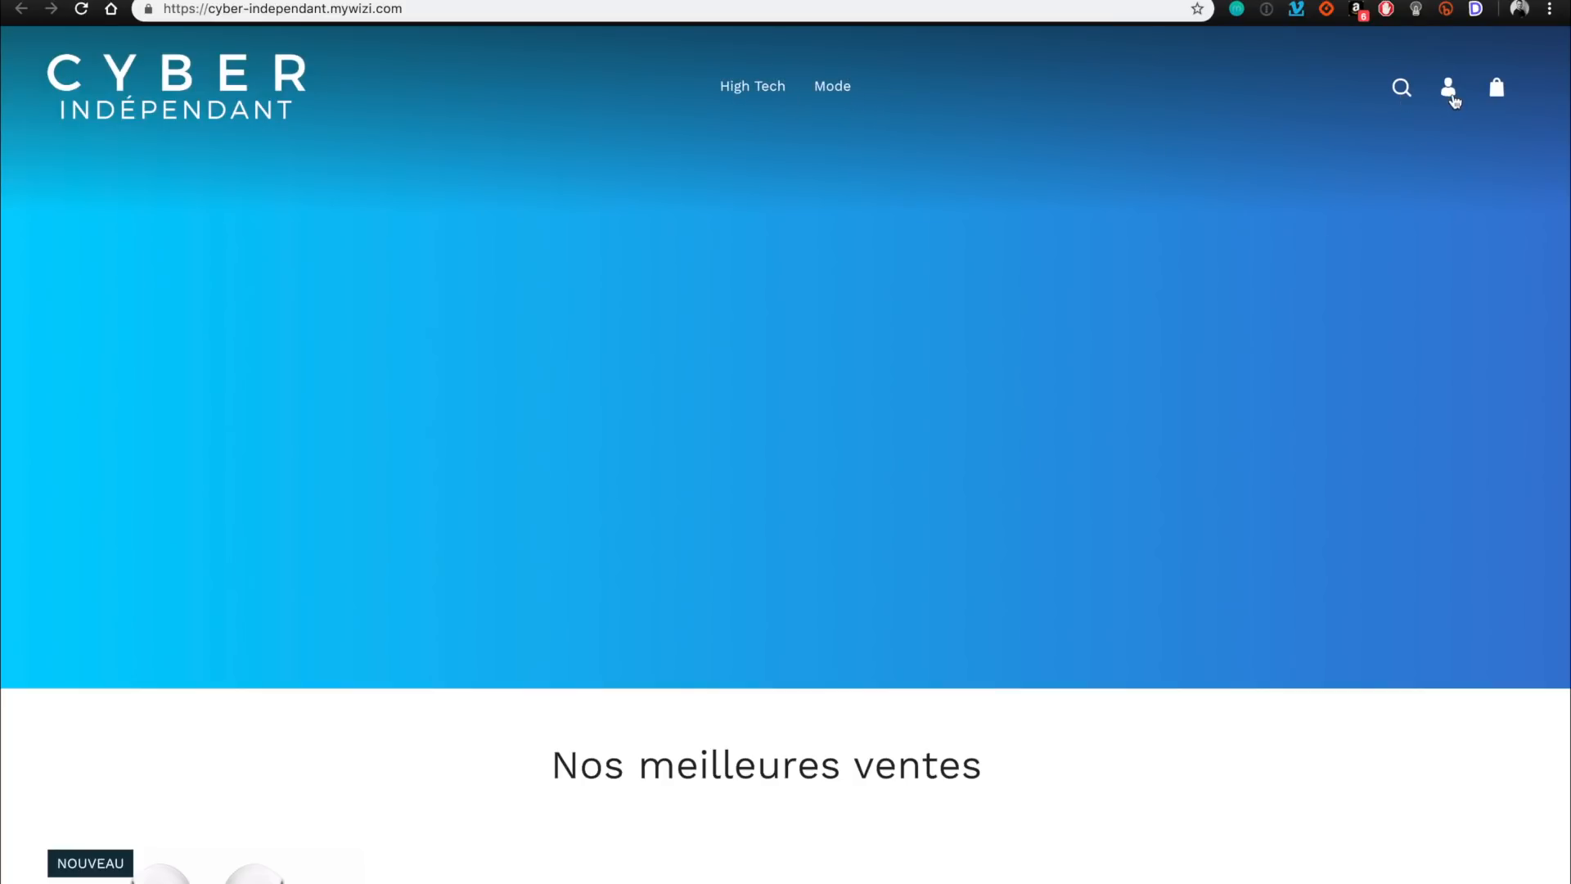
{"action": "scroll", "coordinate": [1079, 491], "scroll_direction": "down", "scroll_amount": 3}
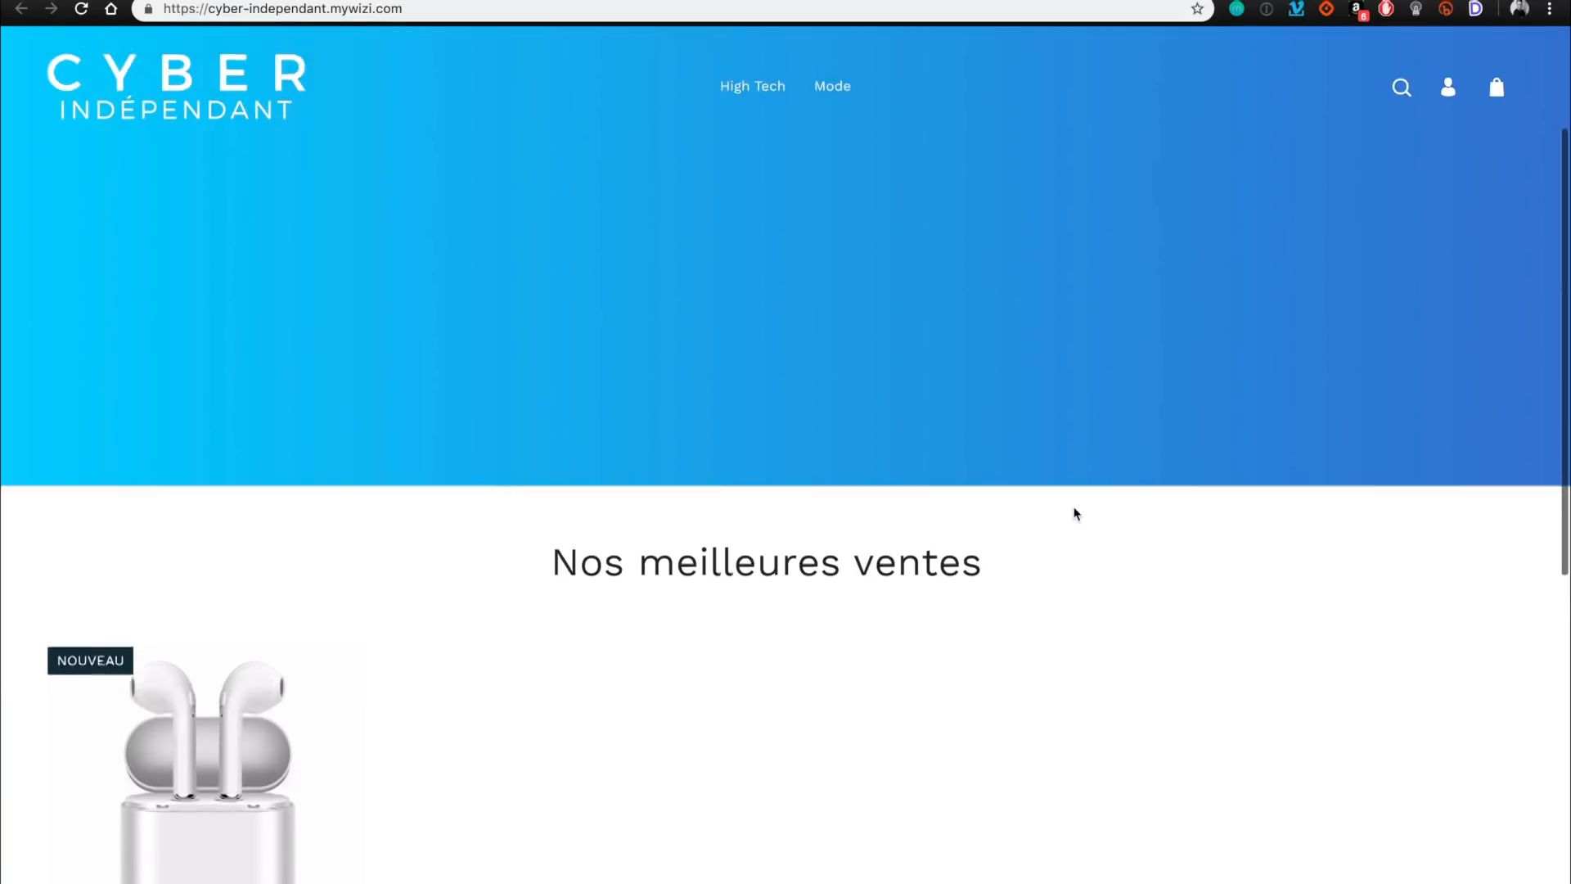
{"action": "scroll", "coordinate": [665, 532], "scroll_direction": "up", "scroll_amount": 3}
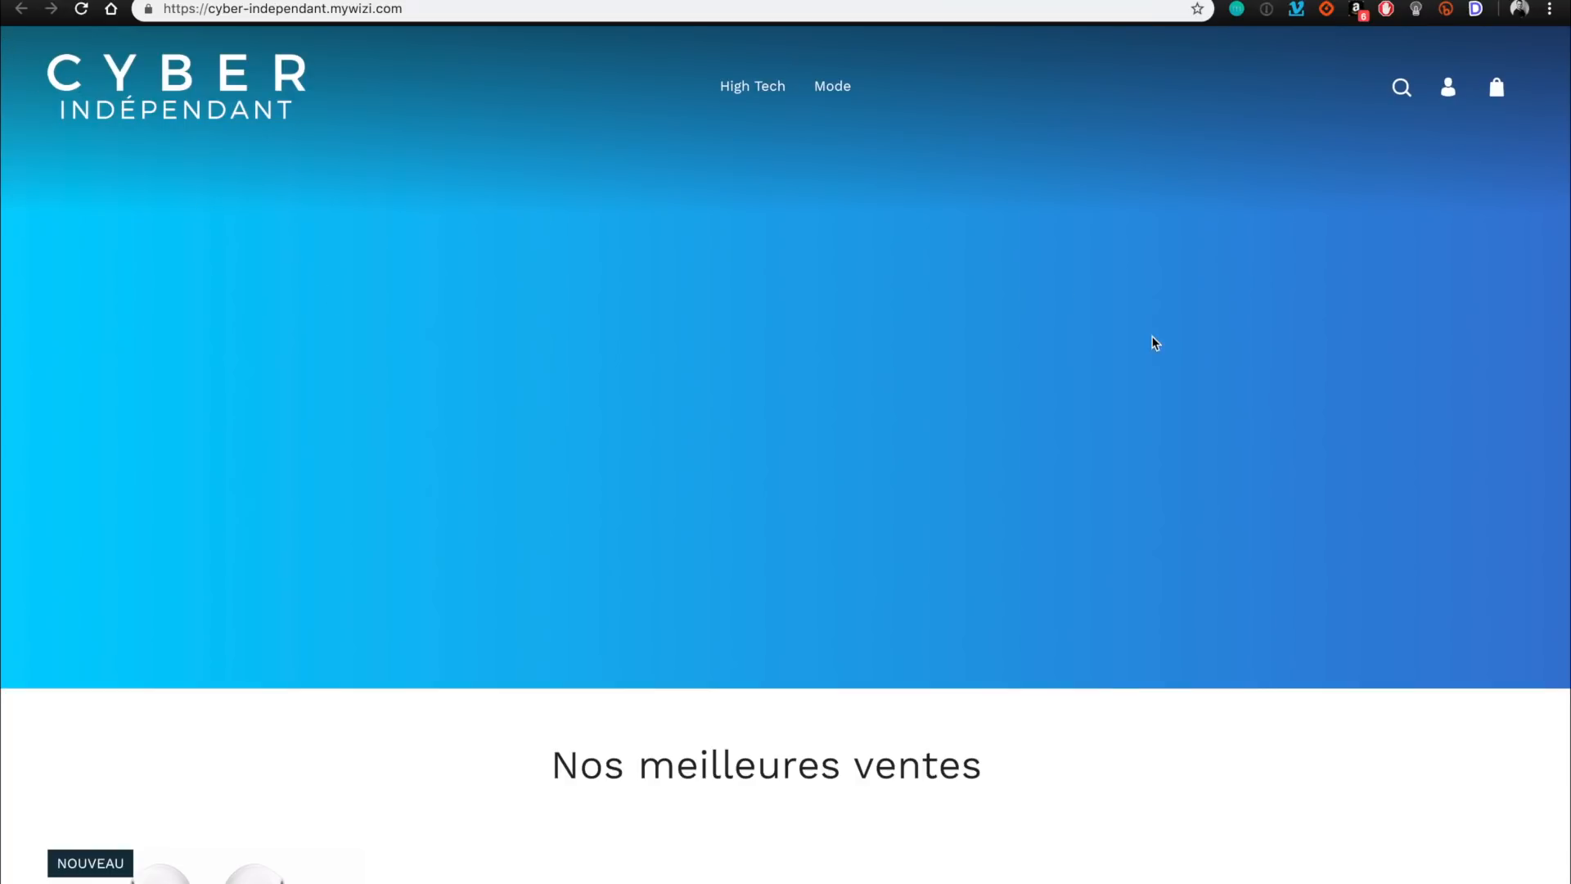
Review the home page's payment, delivery, customer service and refund guarantees, plus the newsletter form and legal links in the footer.
{"action": "scroll", "coordinate": [1009, 429], "scroll_direction": "down", "scroll_amount": 3}
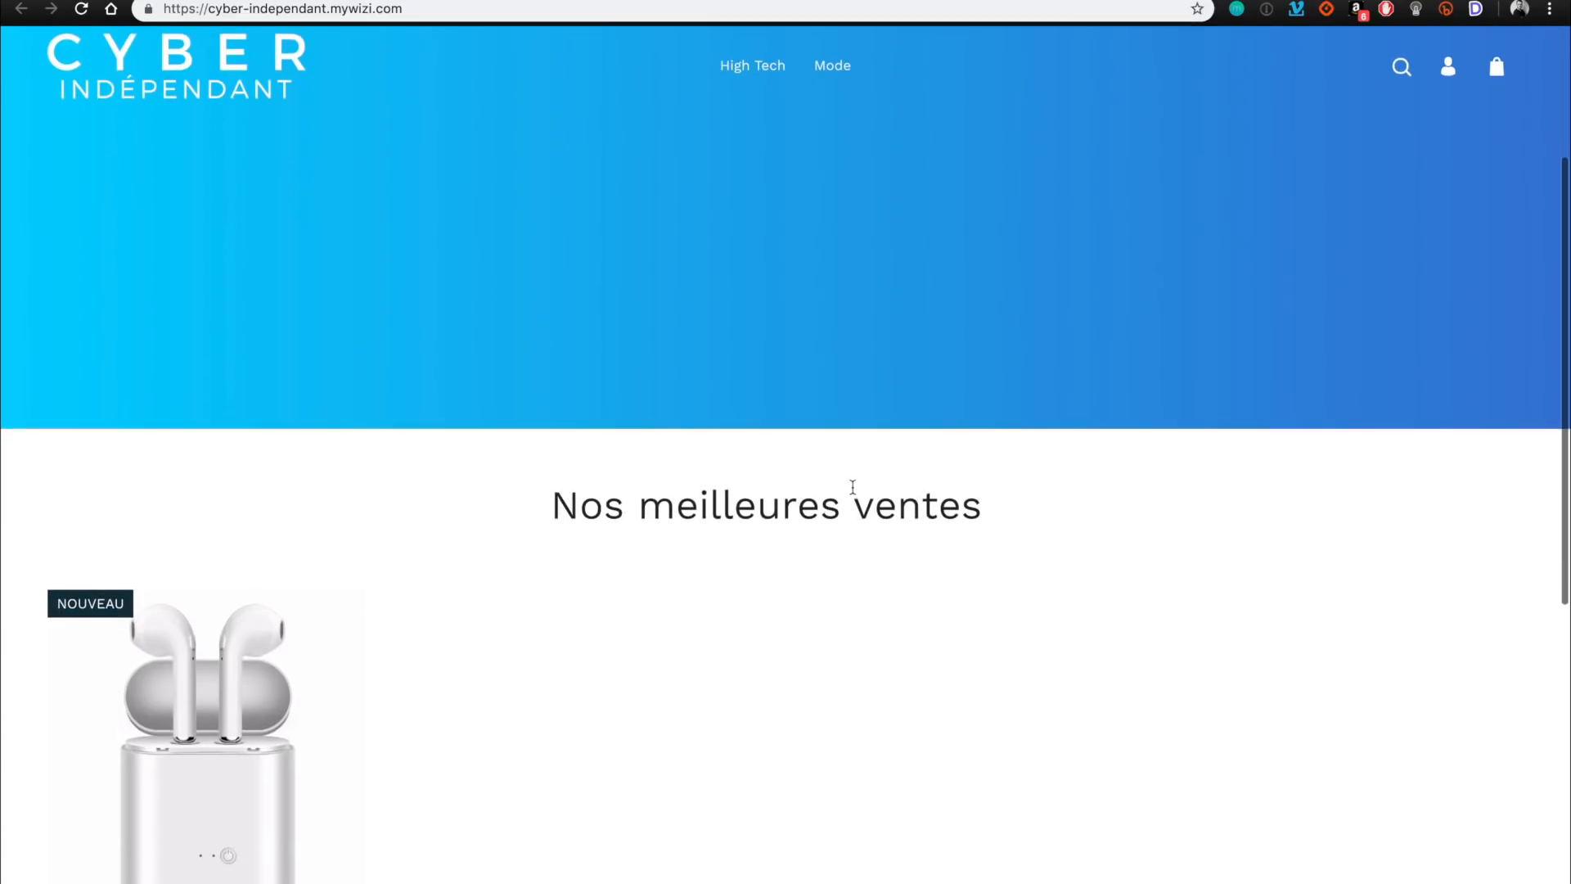
{"action": "scroll", "coordinate": [853, 494], "scroll_direction": "down", "scroll_amount": 4}
{"action": "scroll", "coordinate": [721, 596], "scroll_direction": "down", "scroll_amount": 4}
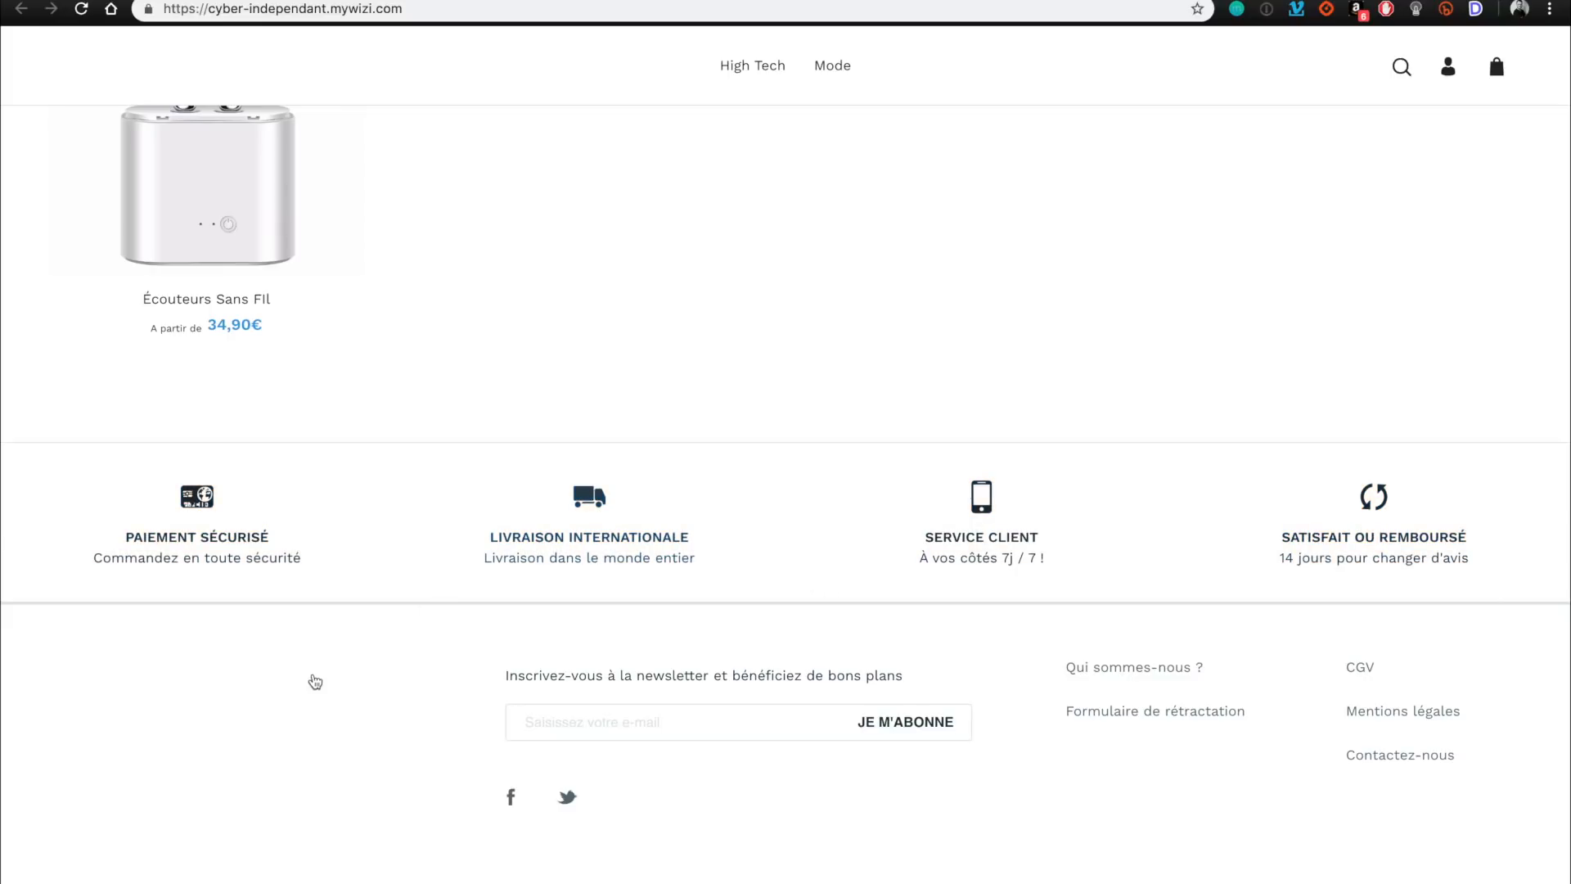
{"action": "scroll", "coordinate": [313, 680], "scroll_direction": "down", "scroll_amount": 1}
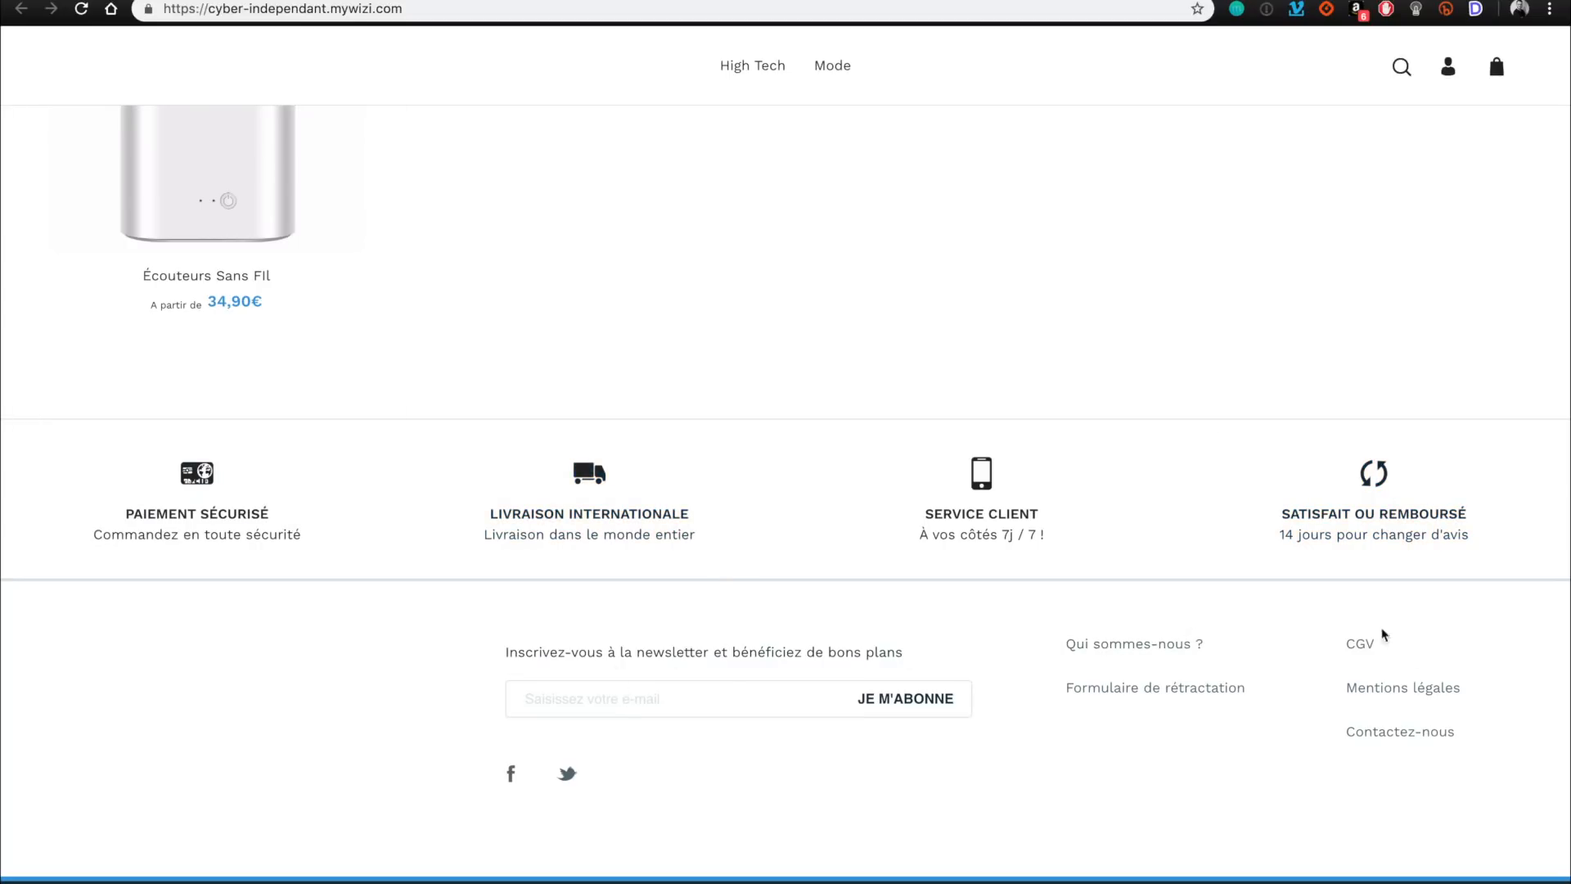
{"action": "scroll", "coordinate": [1309, 631], "scroll_direction": "up", "scroll_amount": 3}
{"action": "scroll", "coordinate": [1267, 626], "scroll_direction": "up", "scroll_amount": 10}
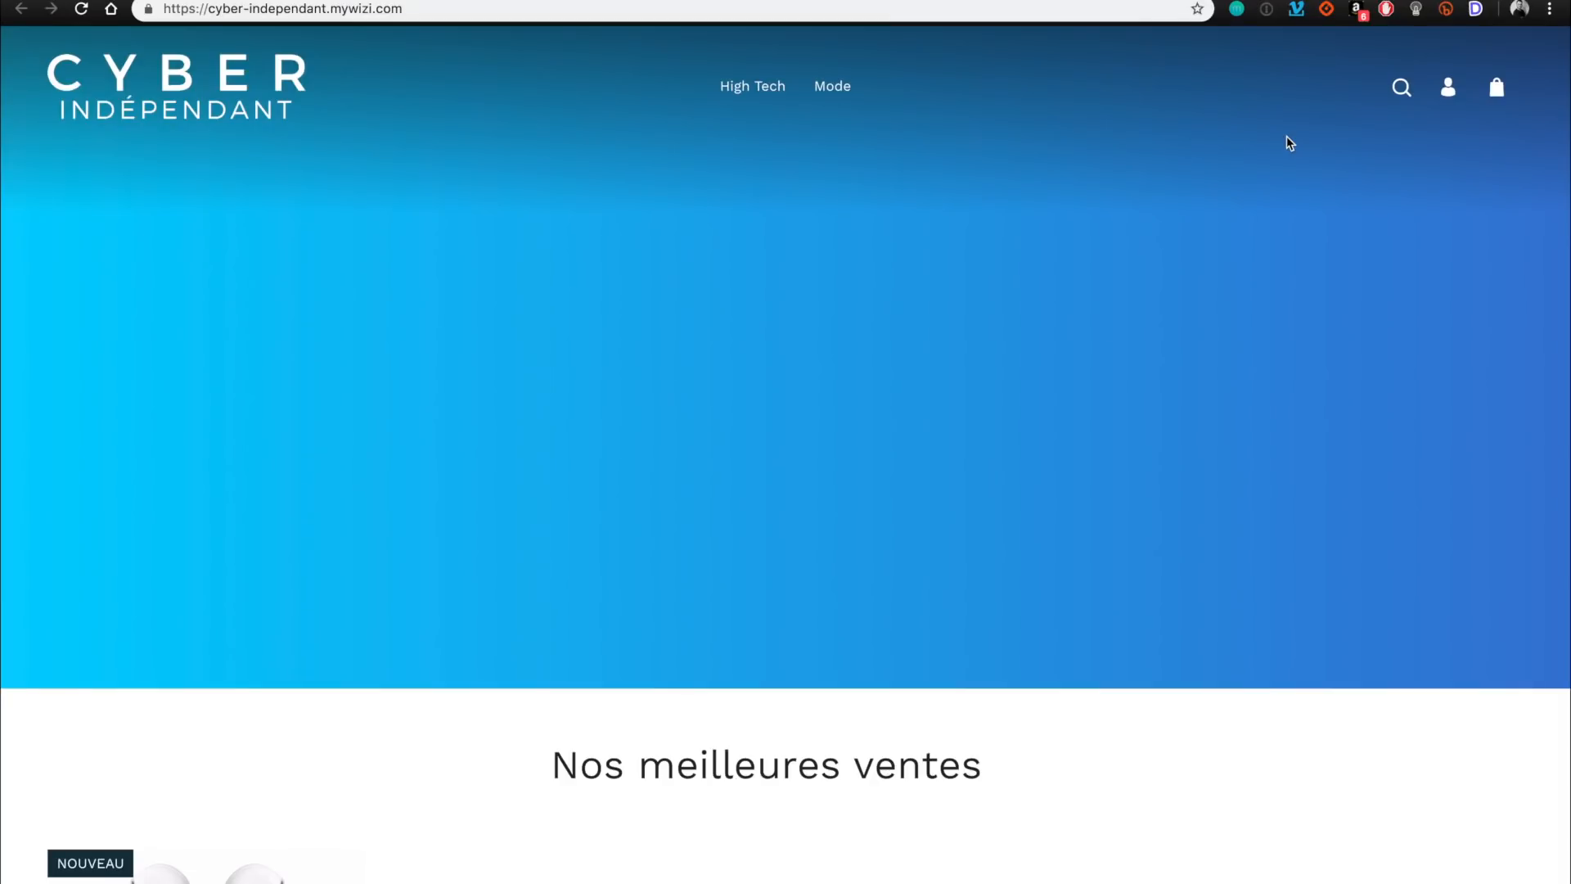
Look over the whole home page again, including the "Écouteurs Sans FIl" product card and its hover preview.
{"action": "scroll", "coordinate": [1286, 139], "scroll_direction": "down", "scroll_amount": 10}
{"action": "scroll", "coordinate": [1286, 140], "scroll_direction": "up", "scroll_amount": 5}
{"action": "scroll", "coordinate": [1287, 144], "scroll_direction": "up", "scroll_amount": 5}
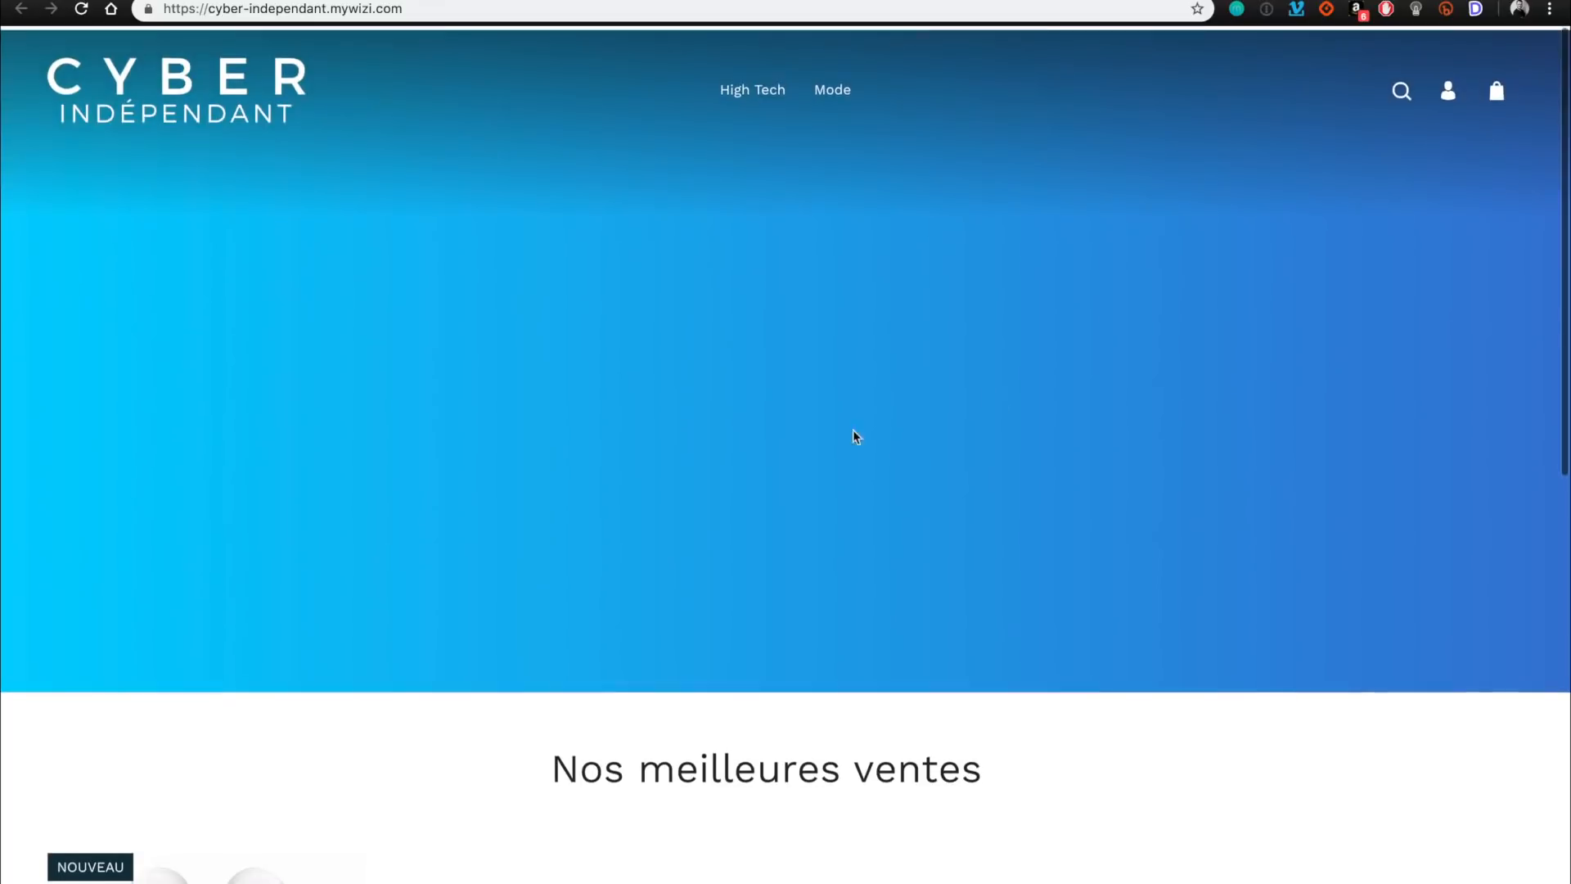
{"action": "scroll", "coordinate": [476, 462], "scroll_direction": "down", "scroll_amount": 4}
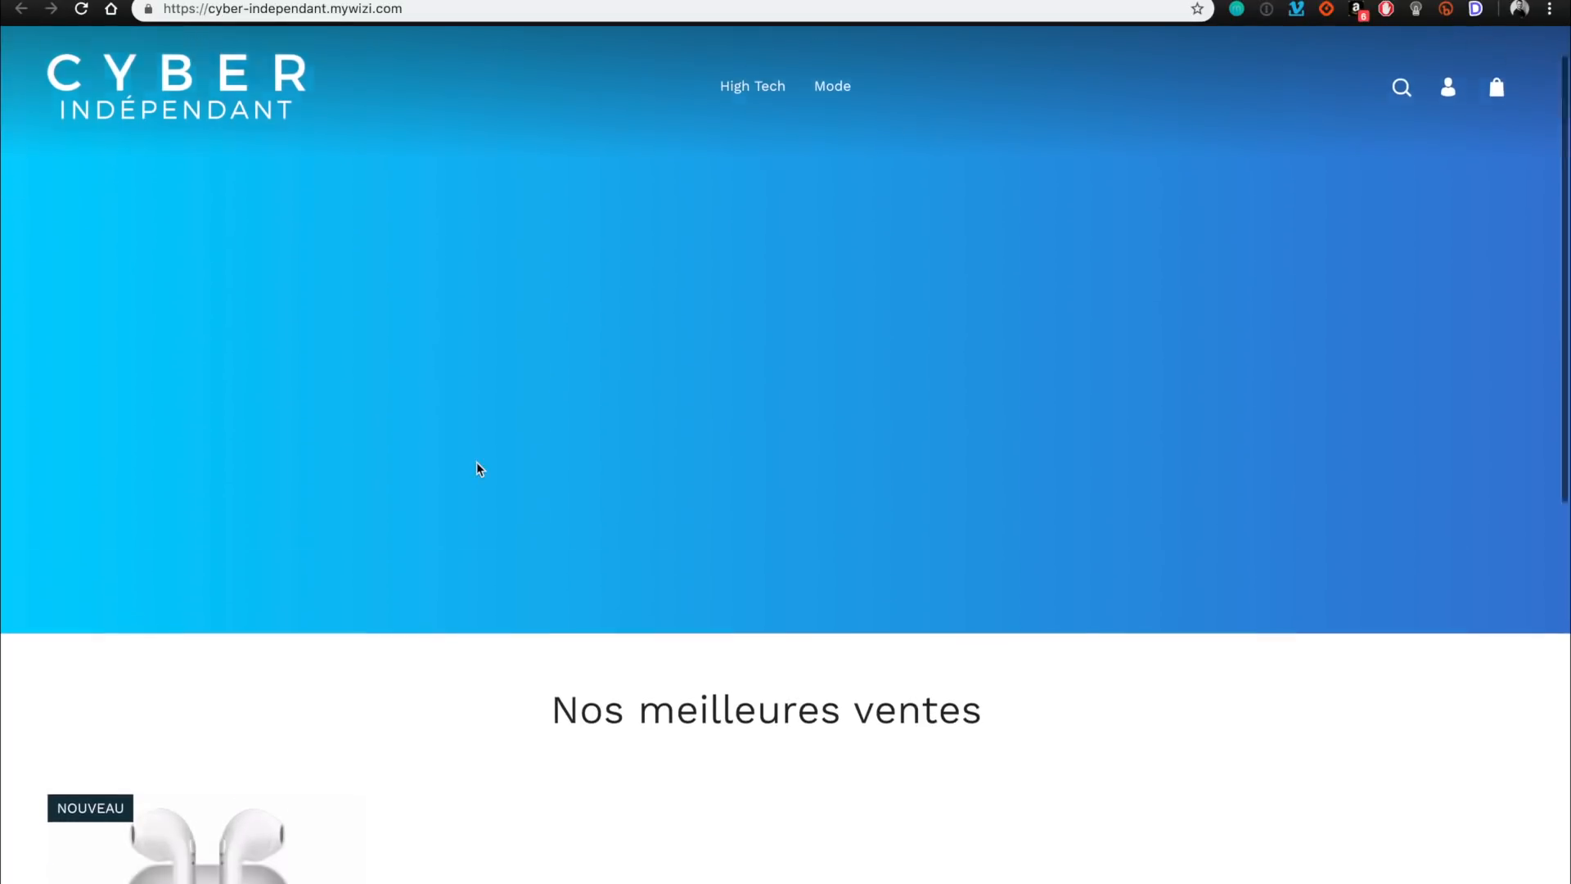
{"action": "scroll", "coordinate": [1176, 673], "scroll_direction": "down", "scroll_amount": 1}
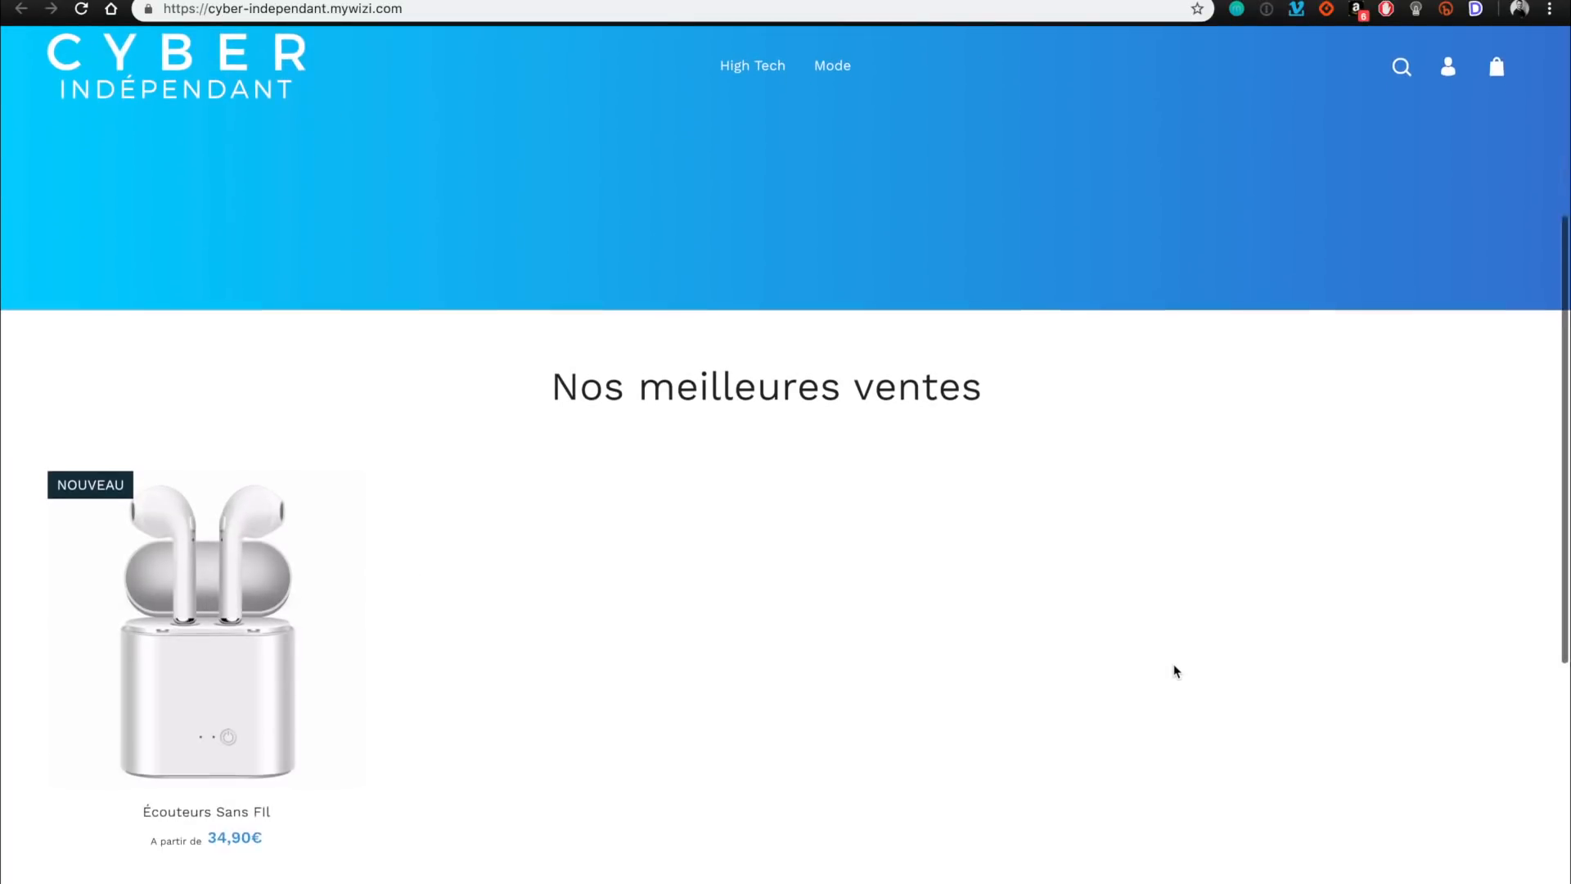
{"action": "mouse_move", "coordinate": [333, 652]}
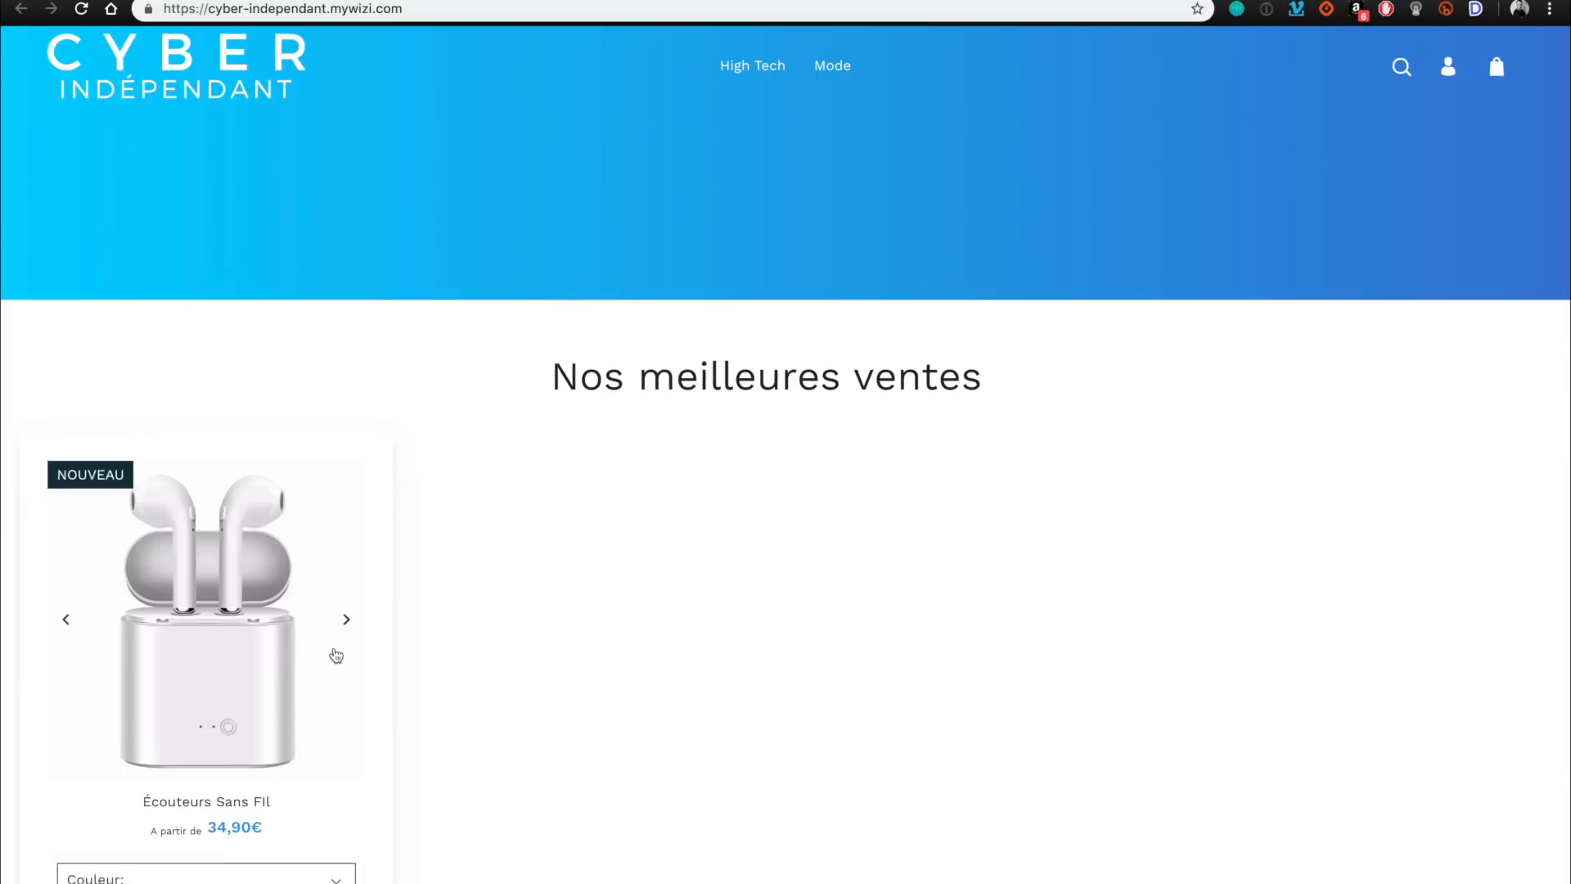
{"action": "scroll", "coordinate": [666, 638], "scroll_direction": "down", "scroll_amount": 6}
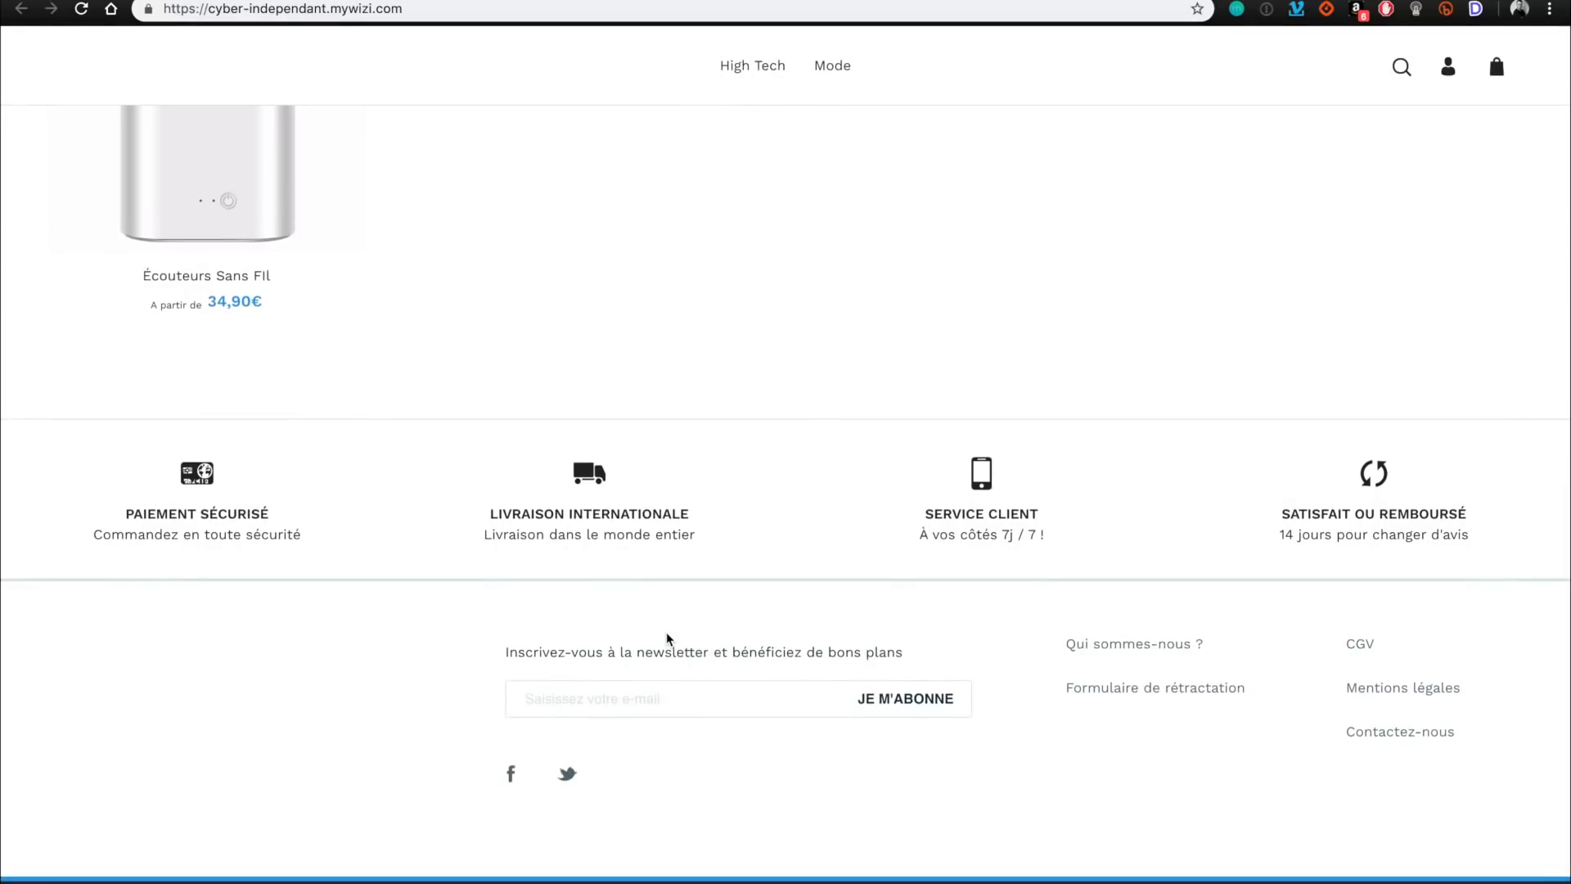
{"action": "scroll", "coordinate": [667, 638], "scroll_direction": "up", "scroll_amount": 10}
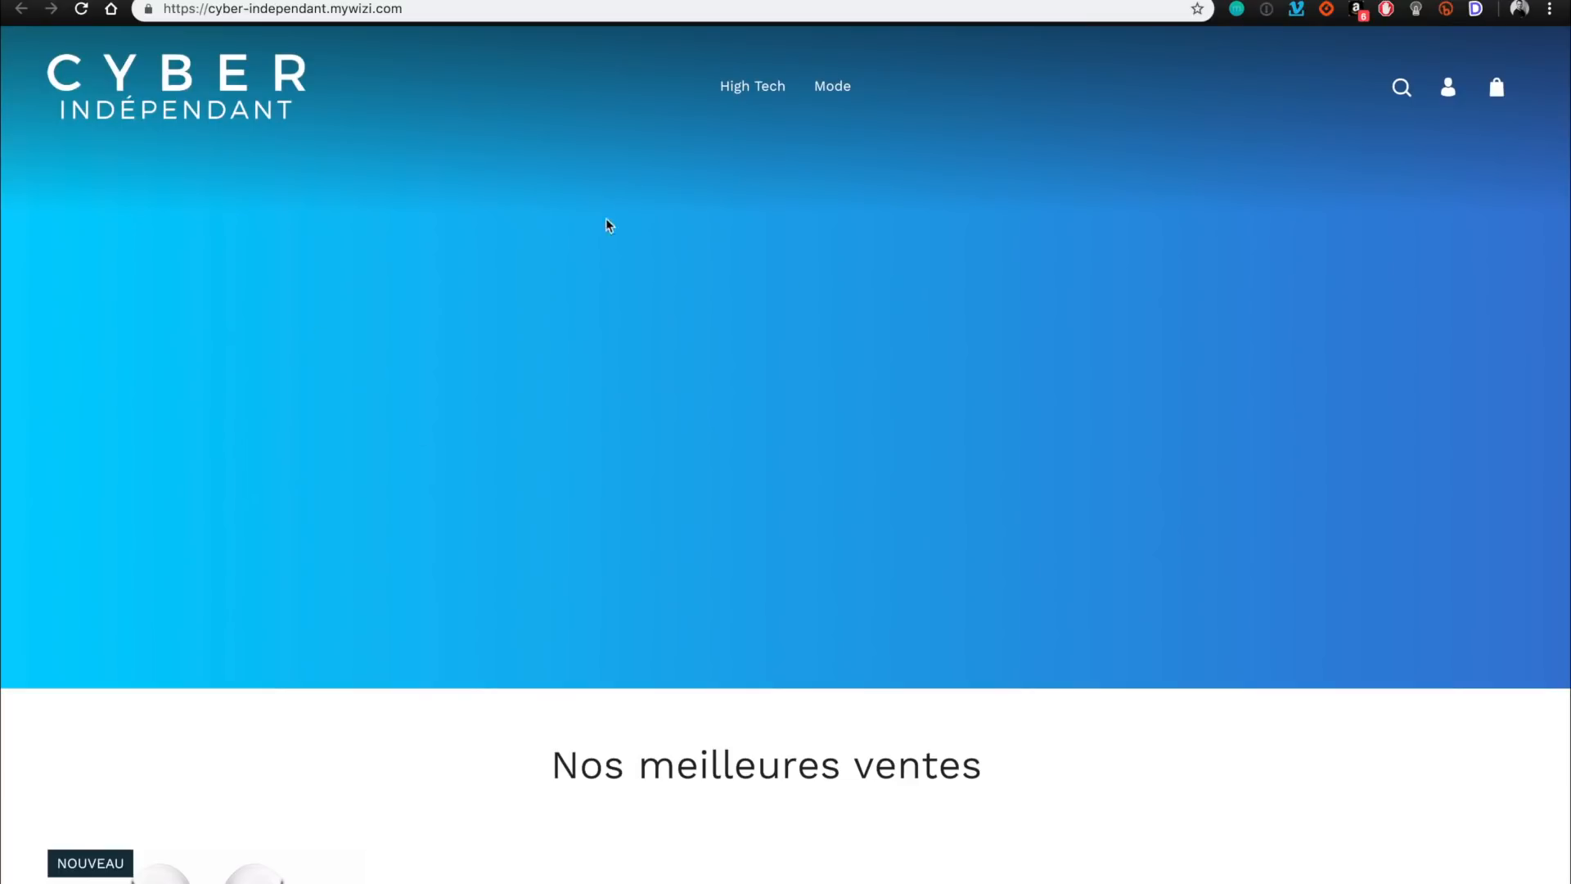
{"action": "scroll", "coordinate": [1017, 495], "scroll_direction": "down", "scroll_amount": 10}
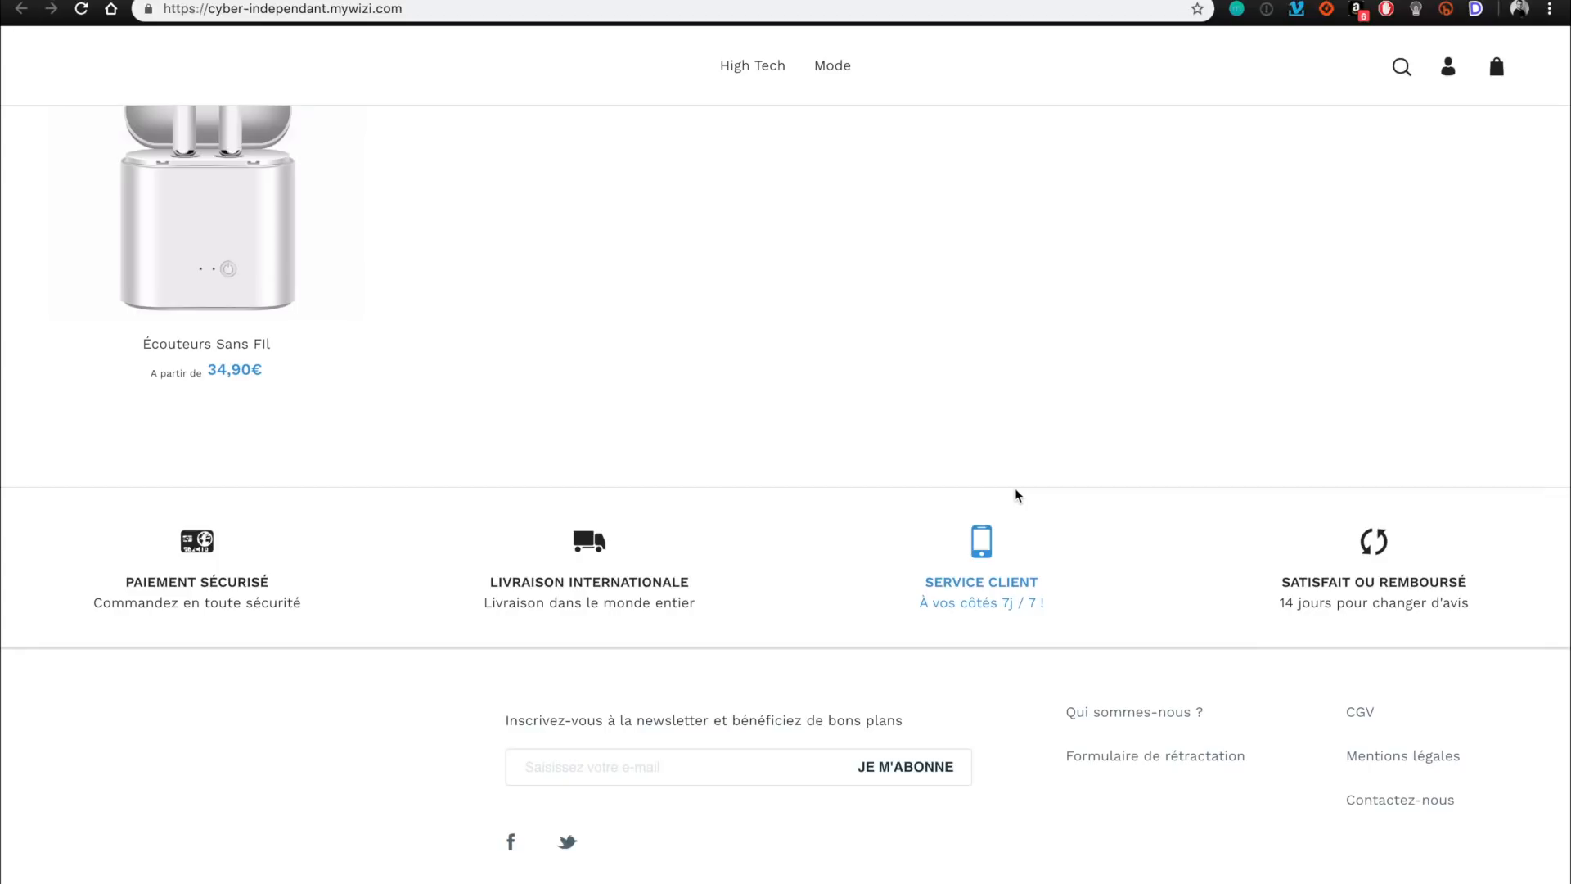
{"action": "scroll", "coordinate": [1014, 487], "scroll_direction": "up", "scroll_amount": 10}
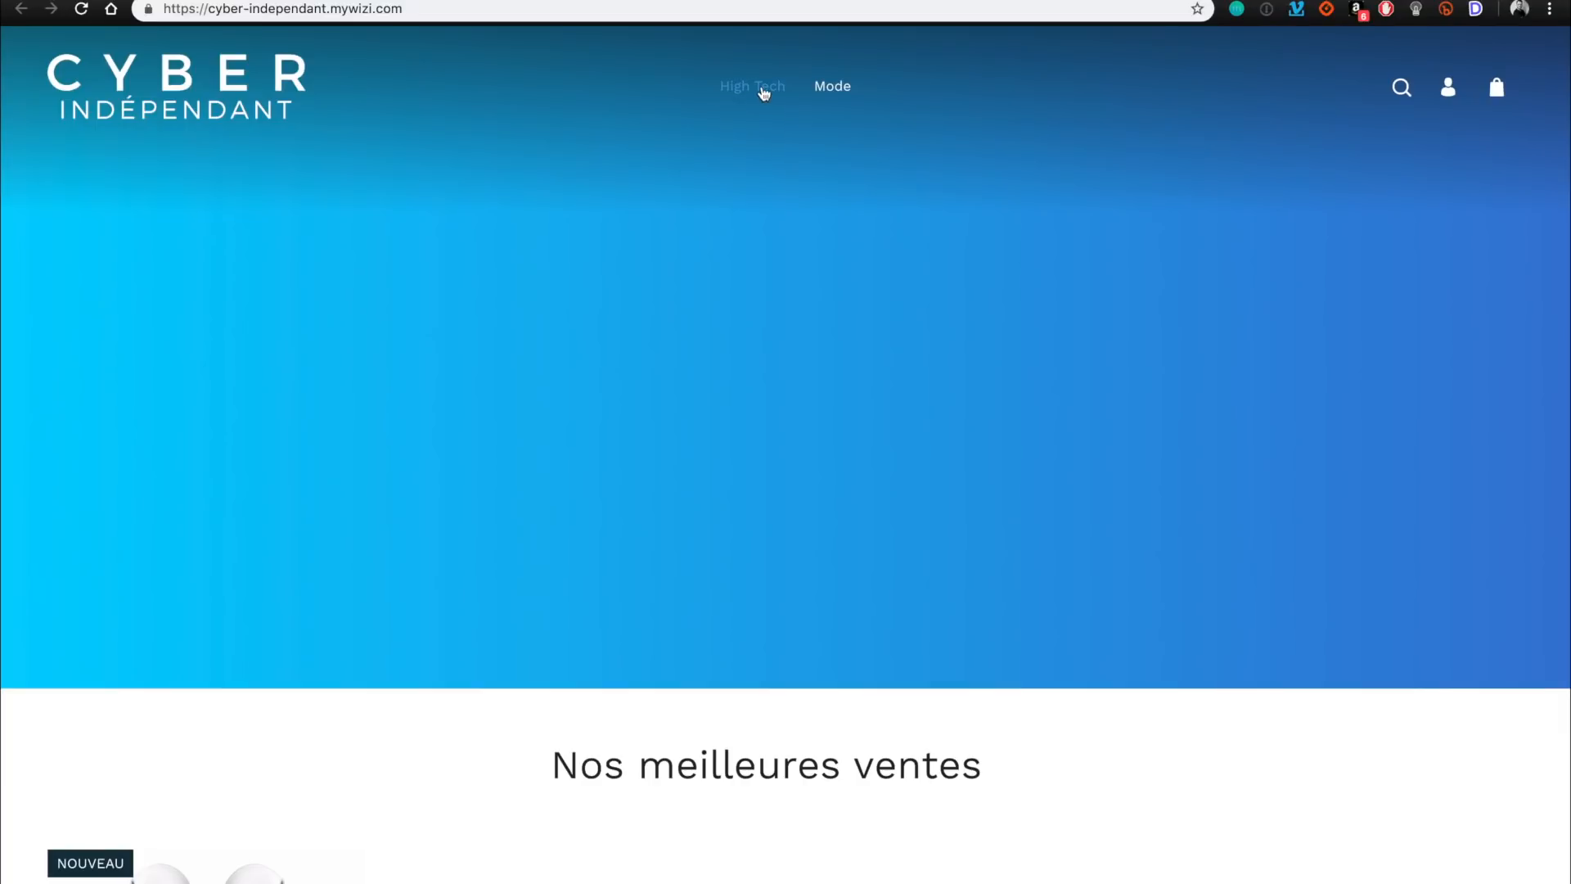
Open the "Écouteurs Sans FIl" product page from the High Tech category and glance through its layout.
{"action": "left_click", "coordinate": [764, 90]}
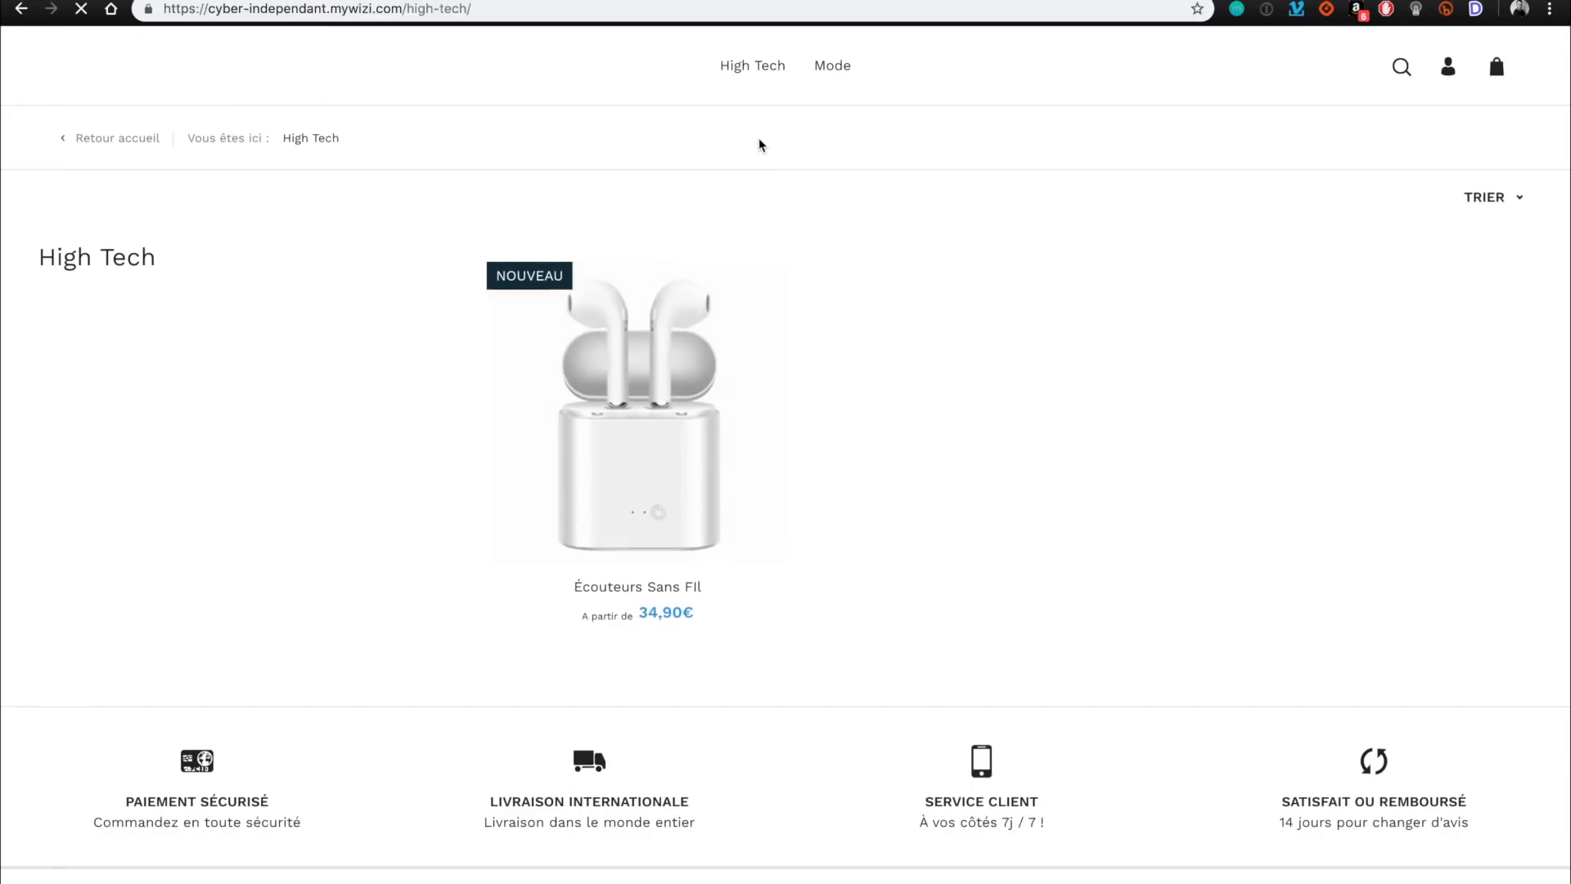
{"action": "mouse_move", "coordinate": [691, 446]}
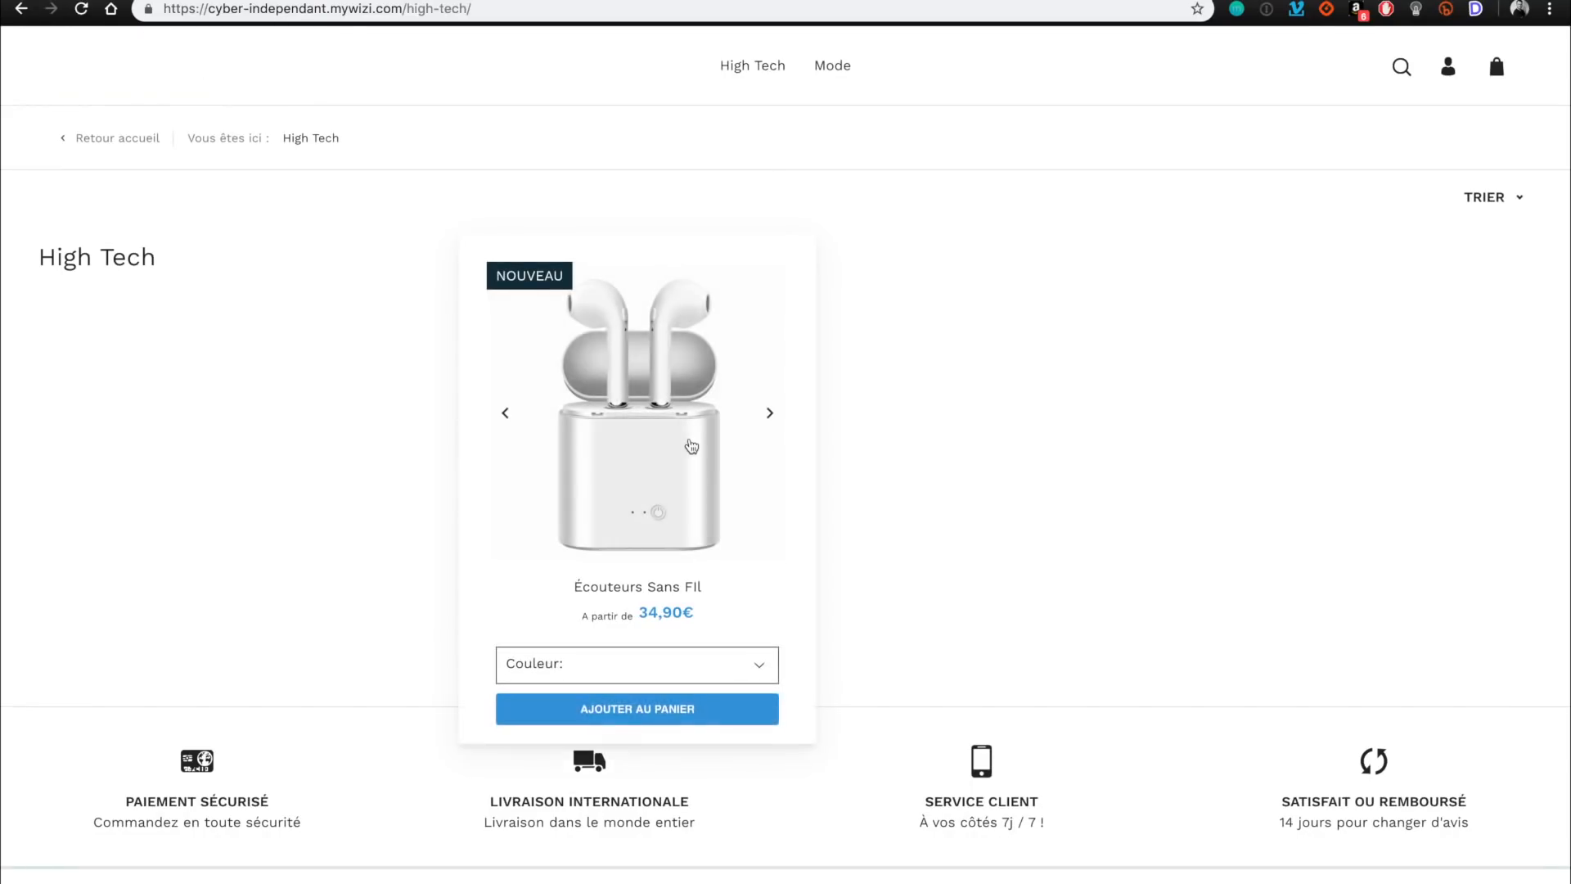
{"action": "left_click", "coordinate": [691, 446]}
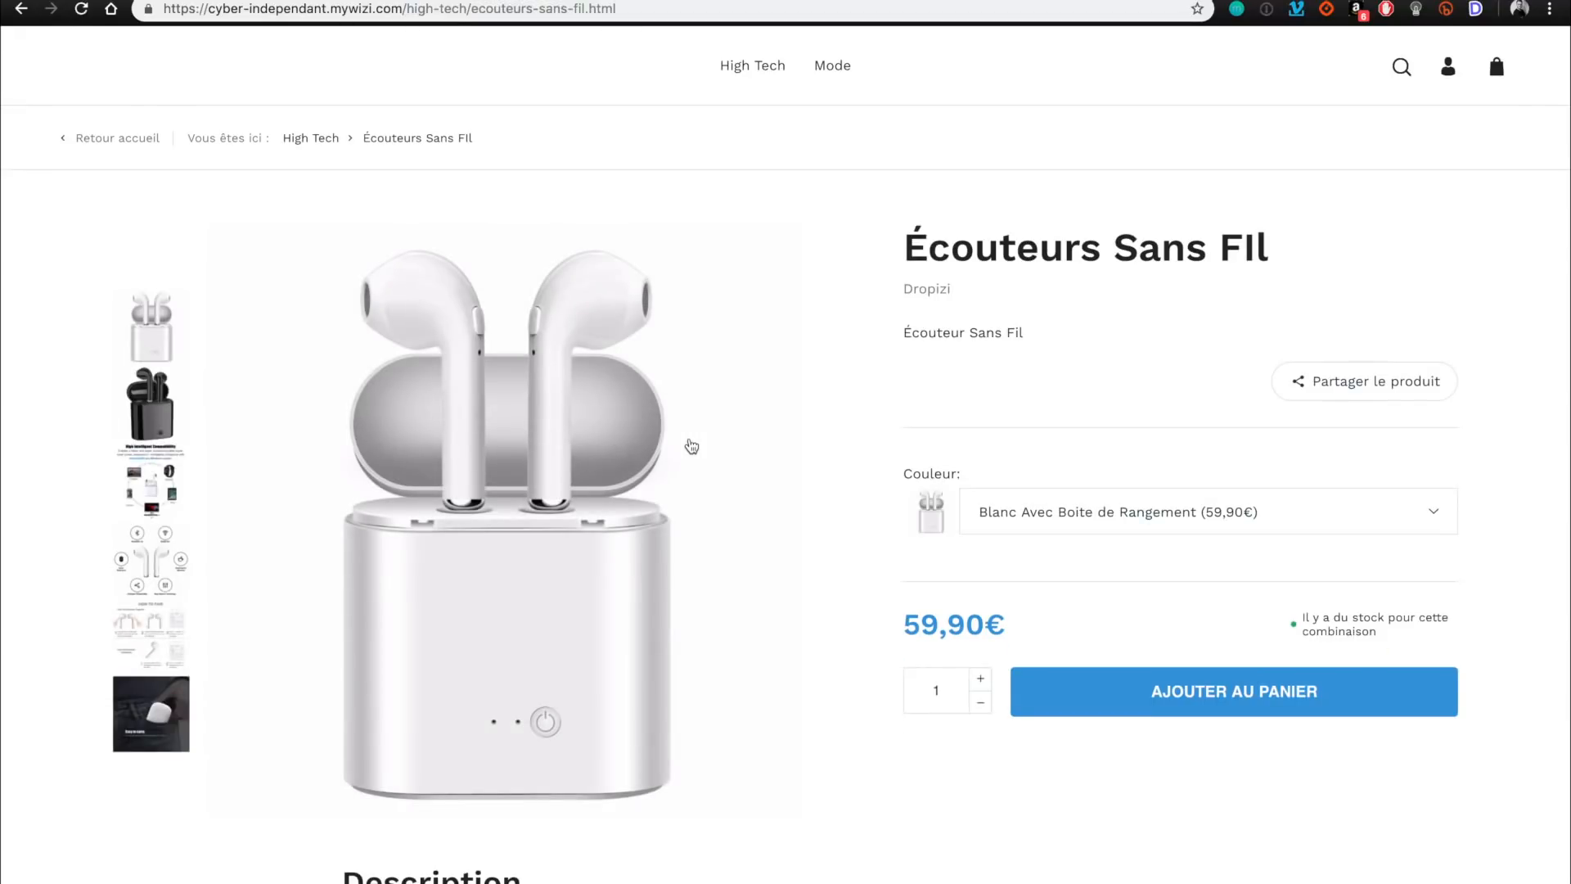
{"action": "scroll", "coordinate": [906, 401], "scroll_direction": "down", "scroll_amount": 3}
{"action": "scroll", "coordinate": [905, 403], "scroll_direction": "down", "scroll_amount": 2}
{"action": "scroll", "coordinate": [905, 403], "scroll_direction": "up", "scroll_amount": 5}
View the earphones' gallery images one by one, from the black model to the "Easy to carry" picture.
{"action": "left_click", "coordinate": [169, 415]}
{"action": "left_click", "coordinate": [168, 479]}
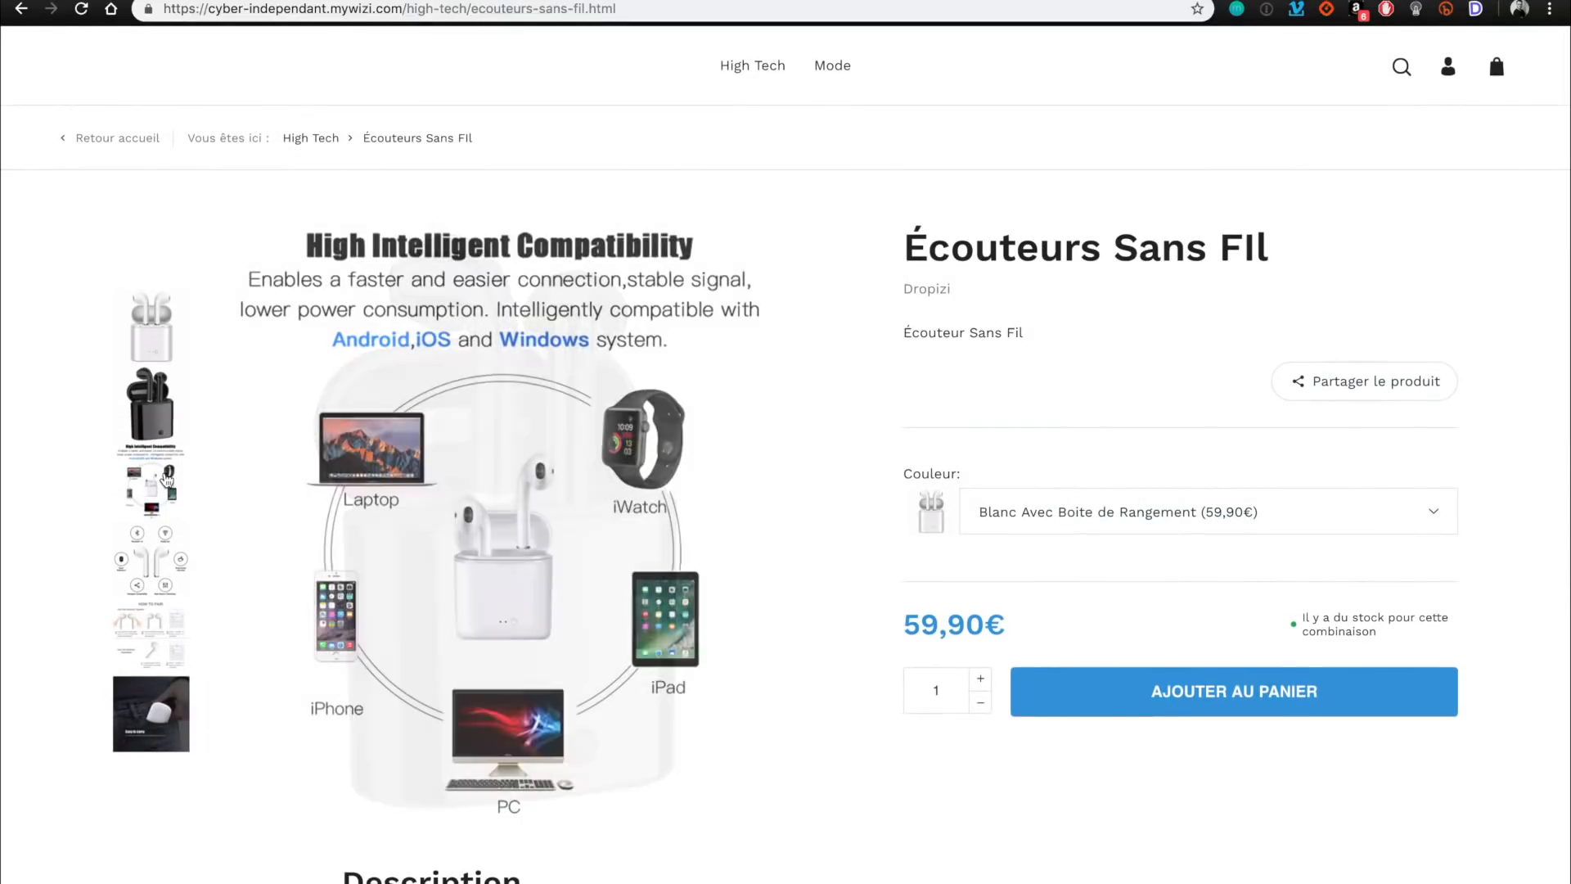
{"action": "left_click", "coordinate": [168, 570]}
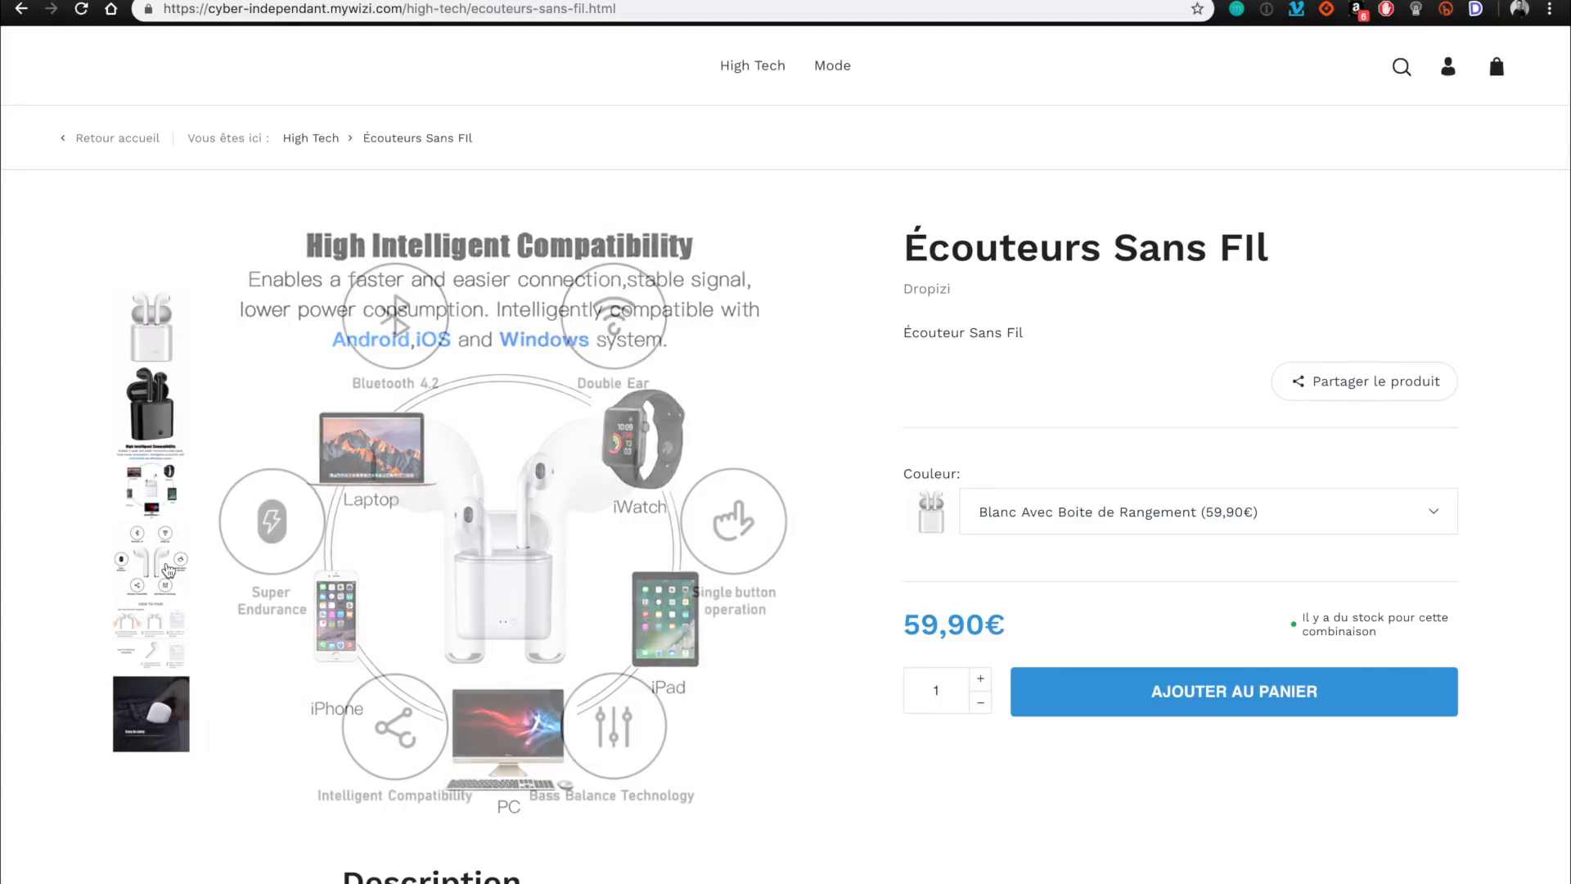
{"action": "left_click", "coordinate": [164, 640]}
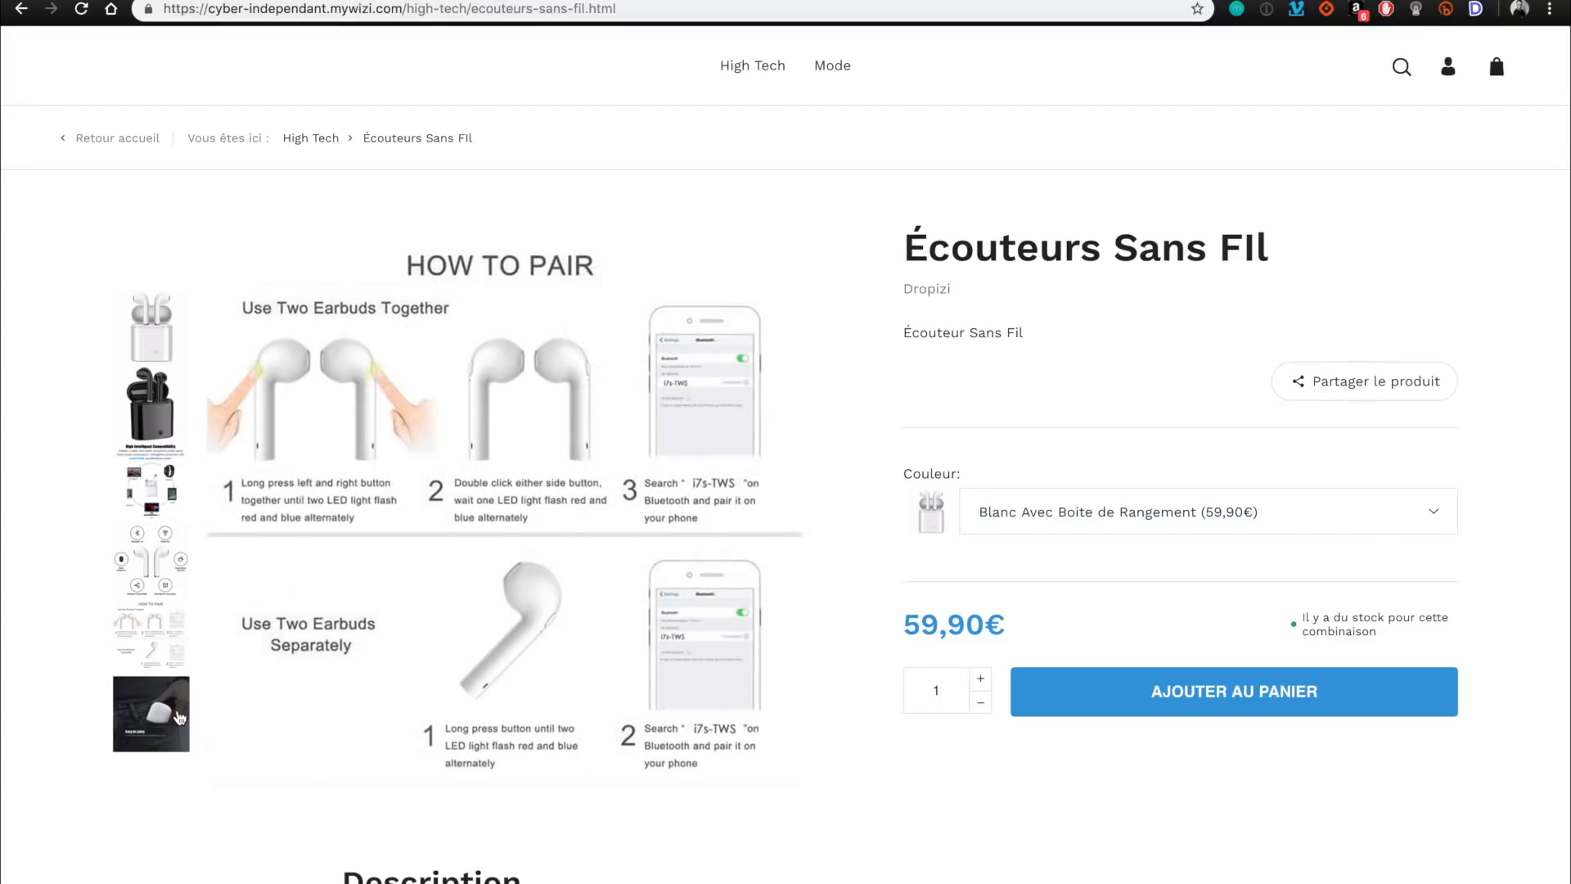
{"action": "left_click", "coordinate": [177, 716]}
Review the product's price and description, and inspect the available Couleur options without changing the selection.
{"action": "scroll", "coordinate": [1219, 425], "scroll_direction": "down", "scroll_amount": 1}
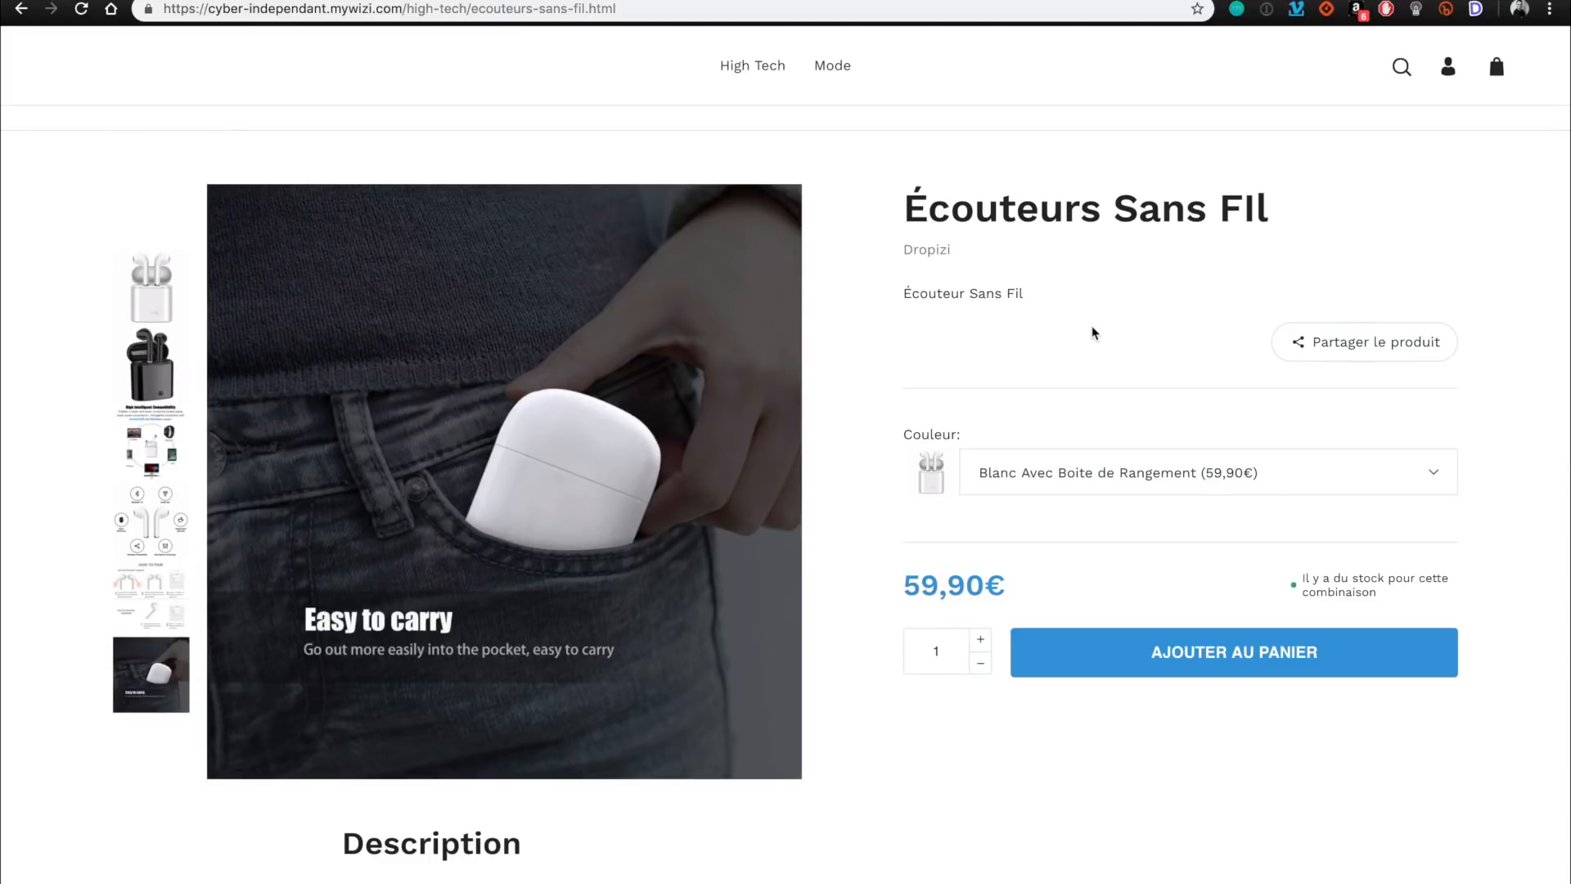
{"action": "scroll", "coordinate": [1095, 335], "scroll_direction": "down", "scroll_amount": 4}
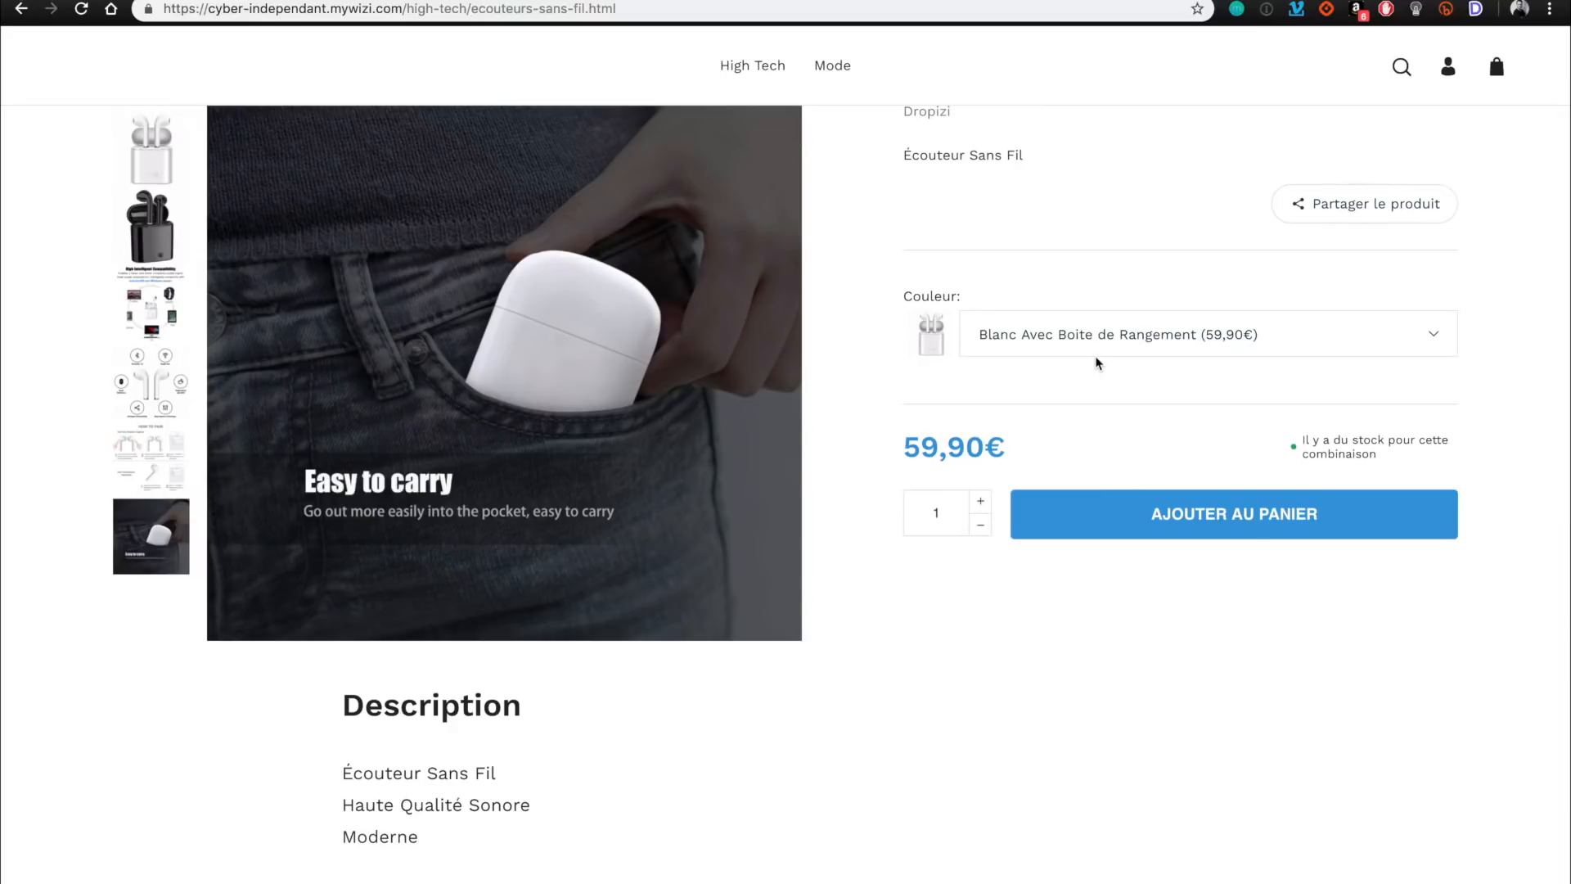
{"action": "scroll", "coordinate": [1098, 362], "scroll_direction": "up", "scroll_amount": 5}
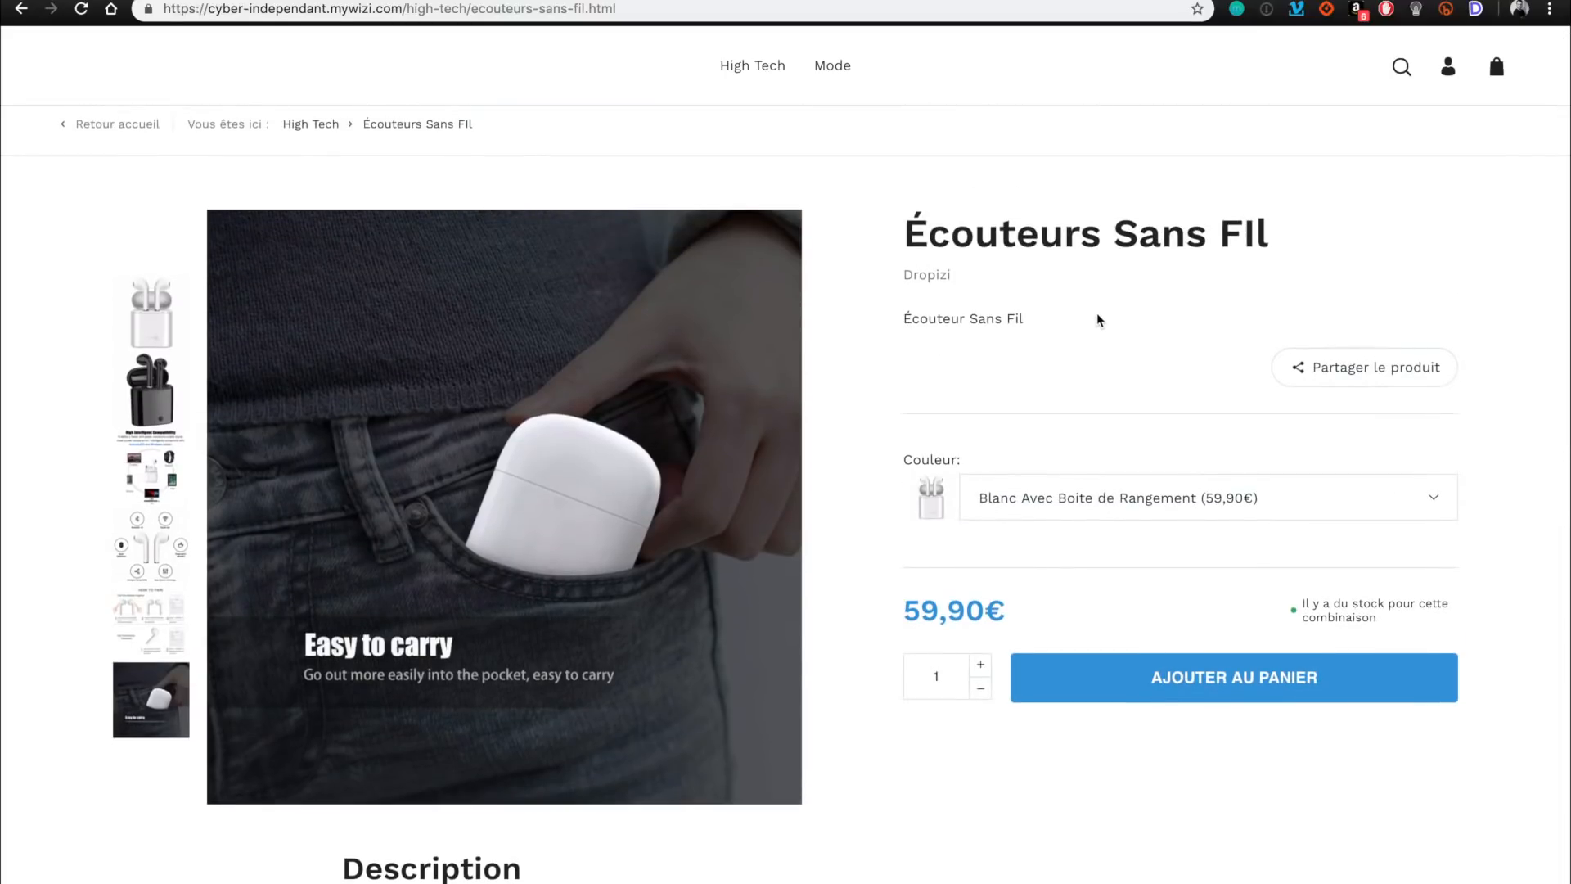
{"action": "scroll", "coordinate": [1101, 344], "scroll_direction": "down", "scroll_amount": 6}
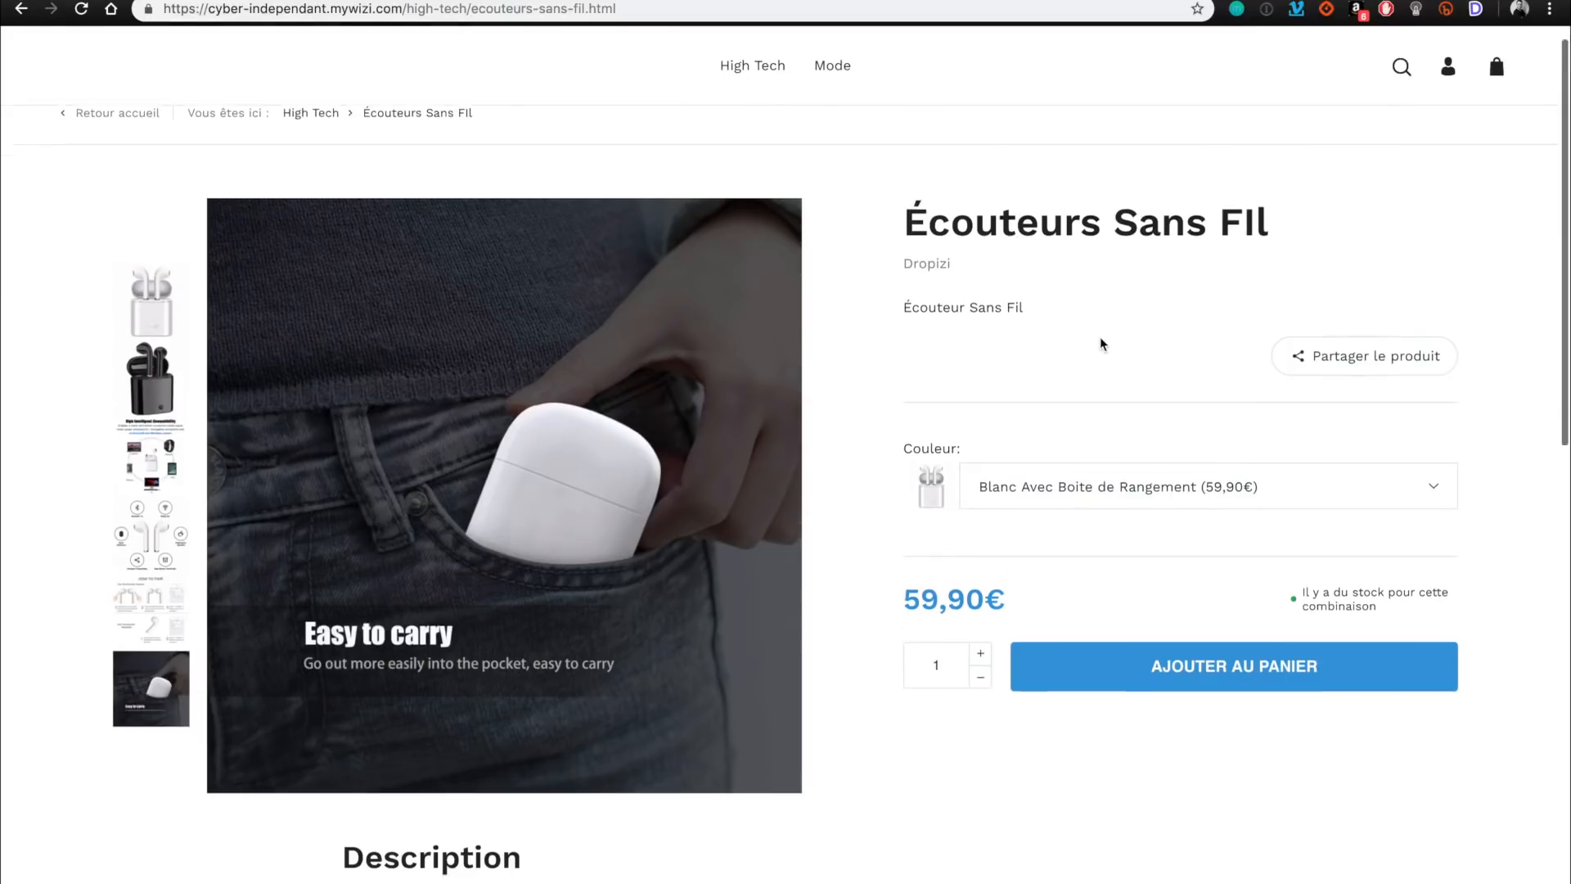
{"action": "left_click", "coordinate": [1028, 301]}
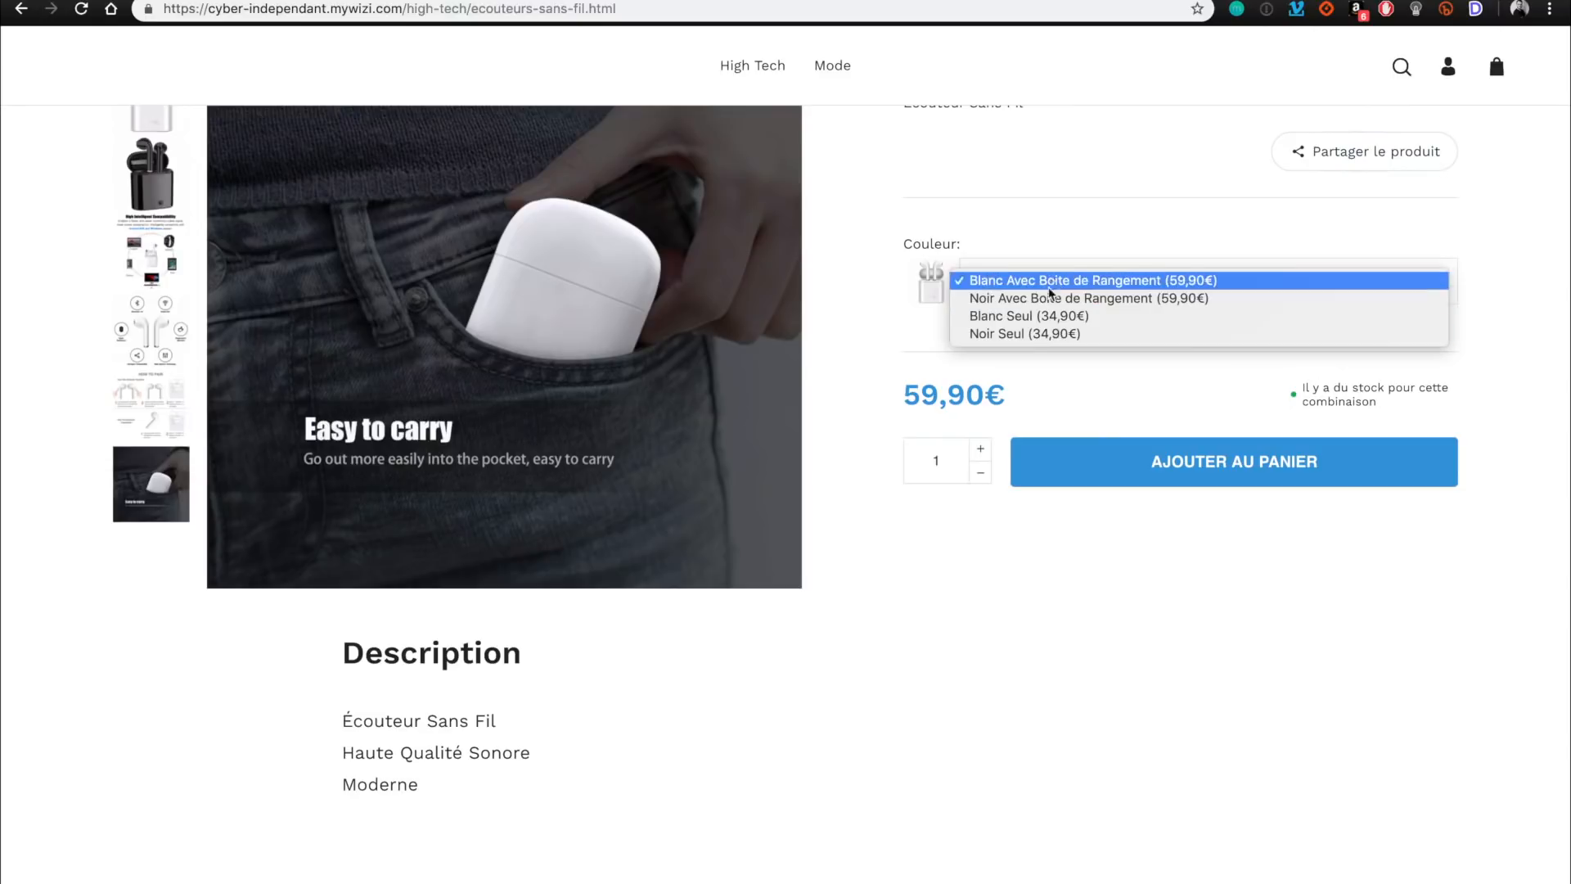
{"action": "left_click", "coordinate": [1053, 369]}
{"action": "left_click", "coordinate": [1038, 274]}
{"action": "left_click", "coordinate": [1021, 214]}
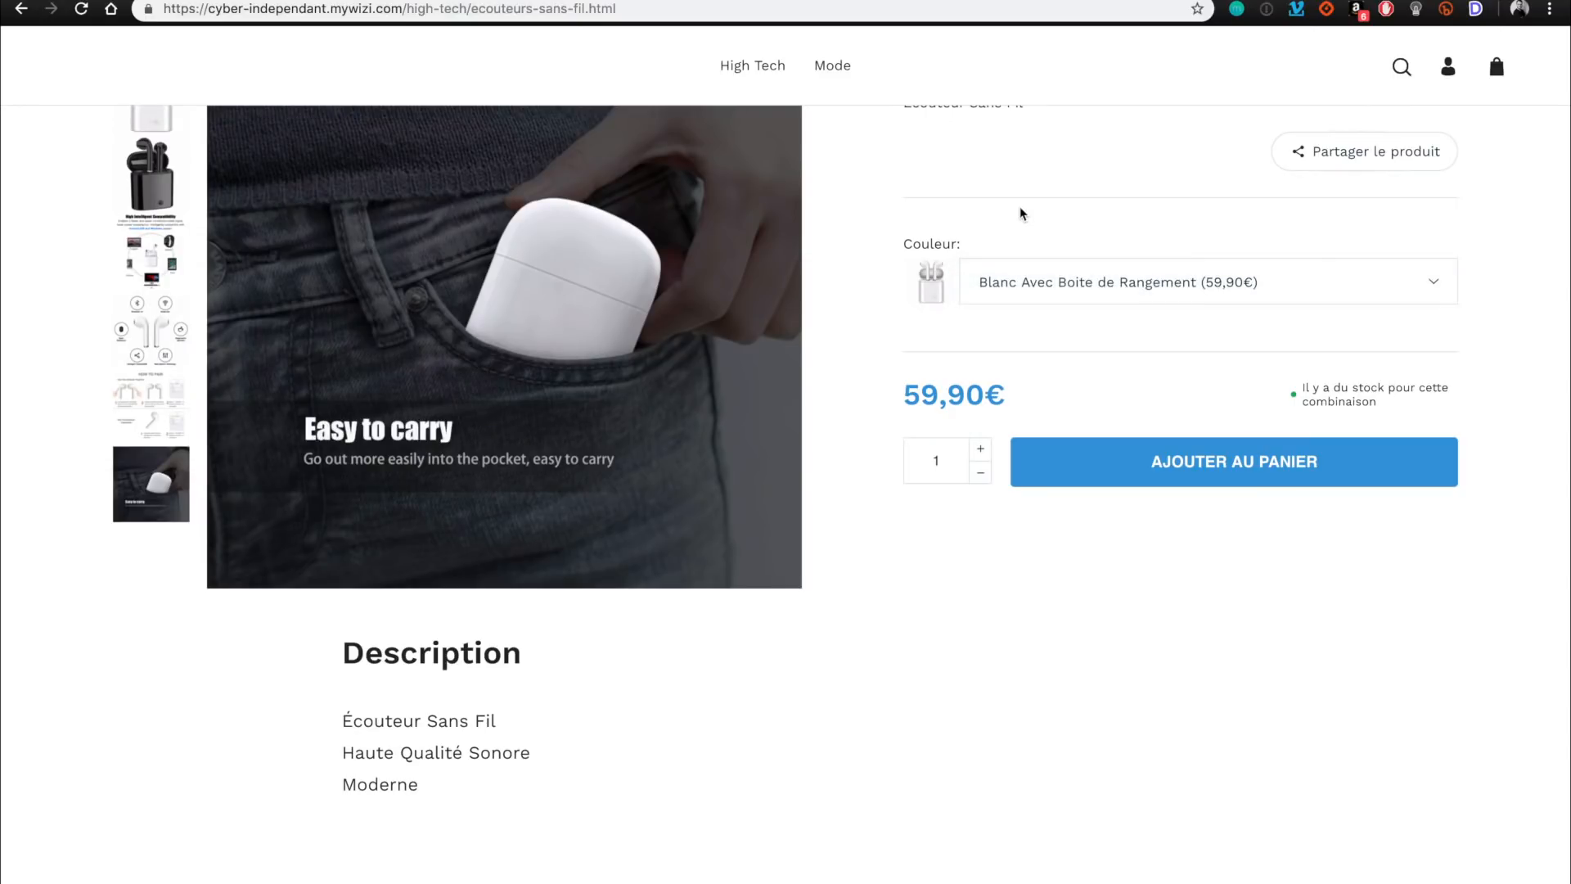
Add one "Blanc Avec Boite de Rangement" unit of the earphones to the cart and dismiss the confirmation.
{"action": "left_click", "coordinate": [982, 449]}
{"action": "left_click", "coordinate": [980, 472]}
{"action": "left_click", "coordinate": [1100, 460]}
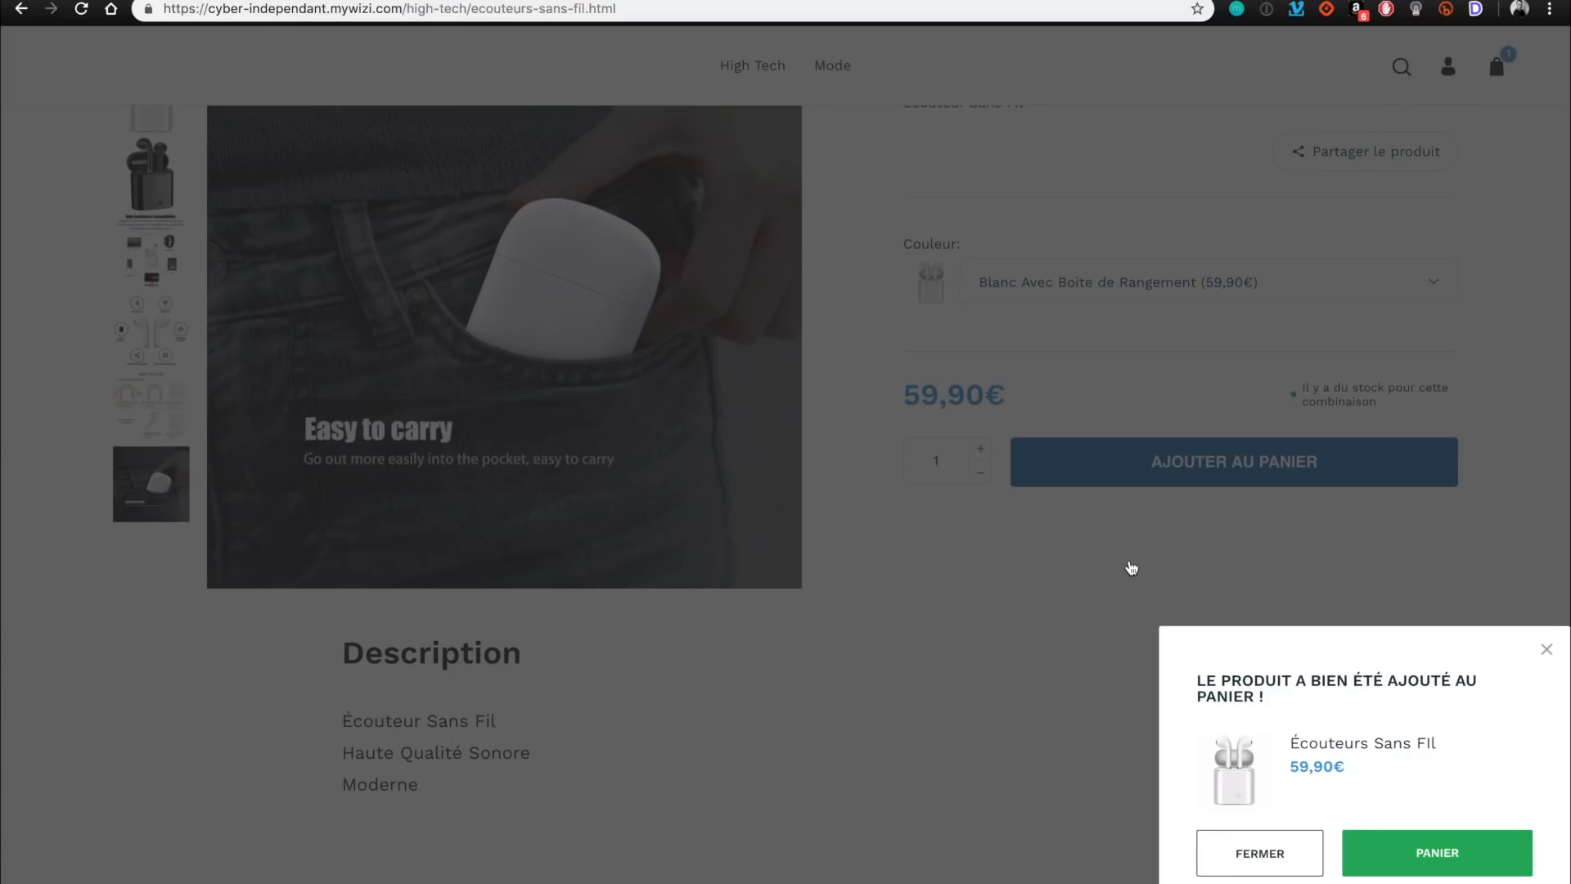
{"action": "left_click", "coordinate": [1281, 855]}
Examine the product page's Description, Caractéristiques and Avis clients sections down to the footer.
{"action": "scroll", "coordinate": [1281, 857], "scroll_direction": "down", "scroll_amount": 2}
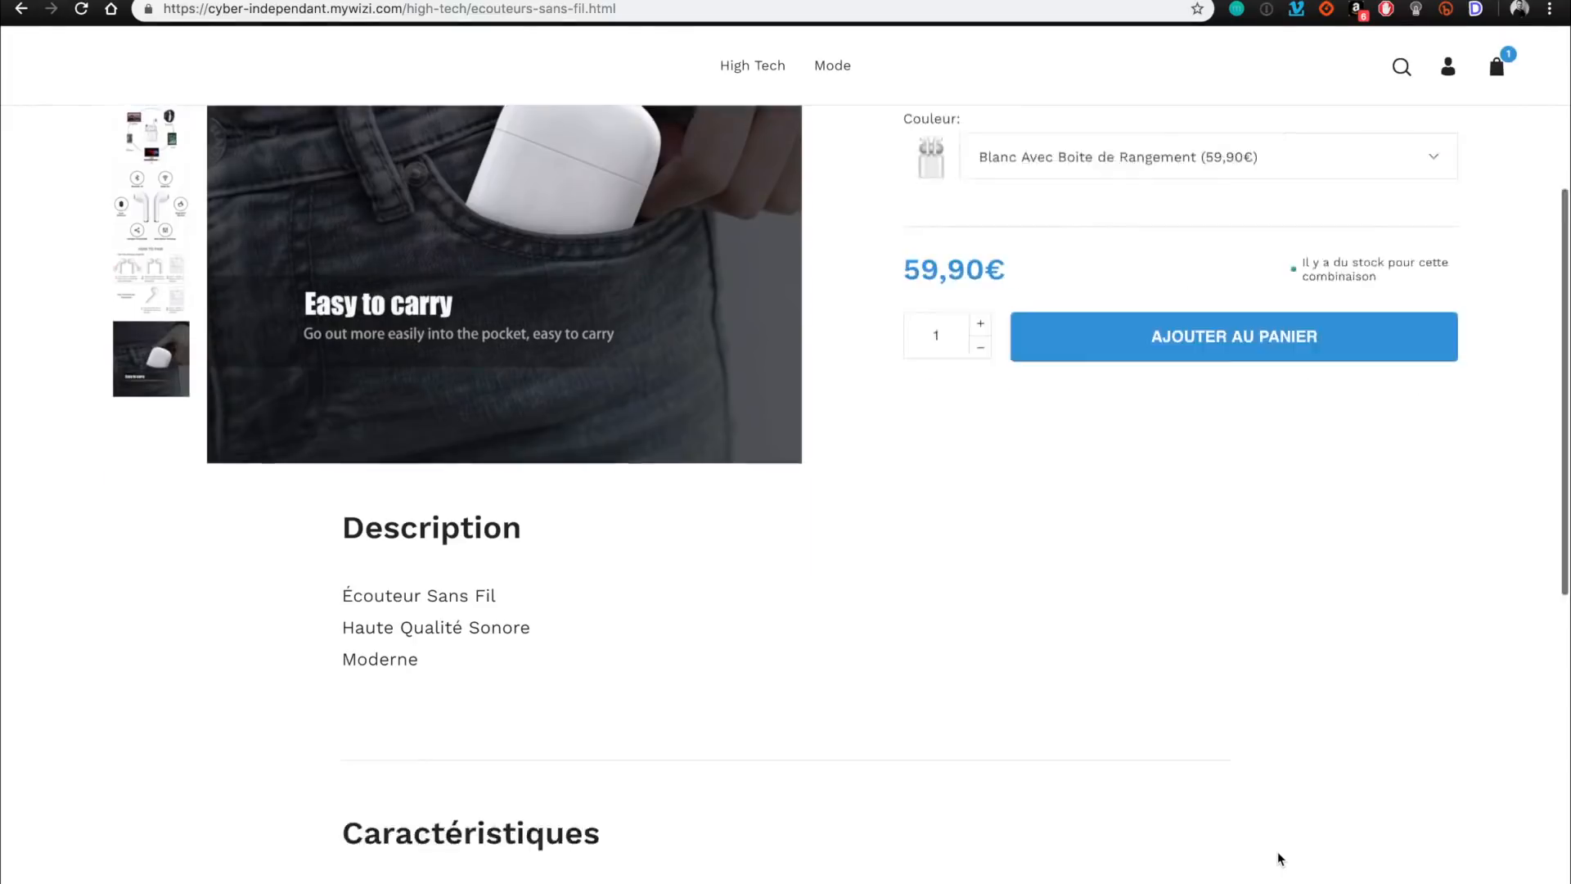
{"action": "scroll", "coordinate": [1280, 858], "scroll_direction": "down", "scroll_amount": 2}
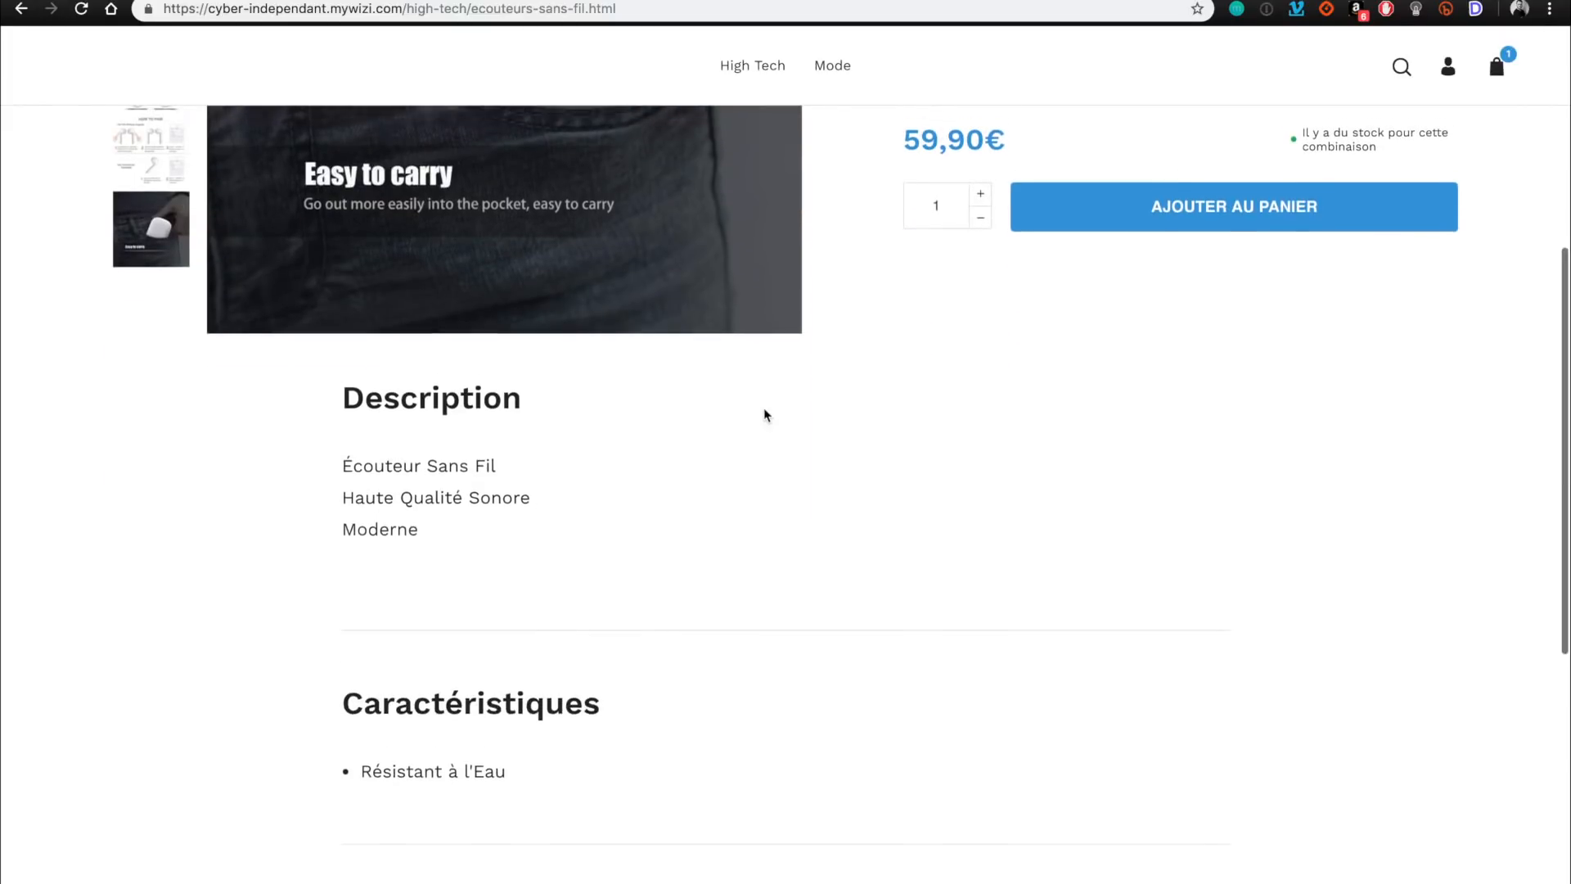
{"action": "scroll", "coordinate": [765, 411], "scroll_direction": "up", "scroll_amount": 5}
{"action": "scroll", "coordinate": [764, 414], "scroll_direction": "down", "scroll_amount": 10}
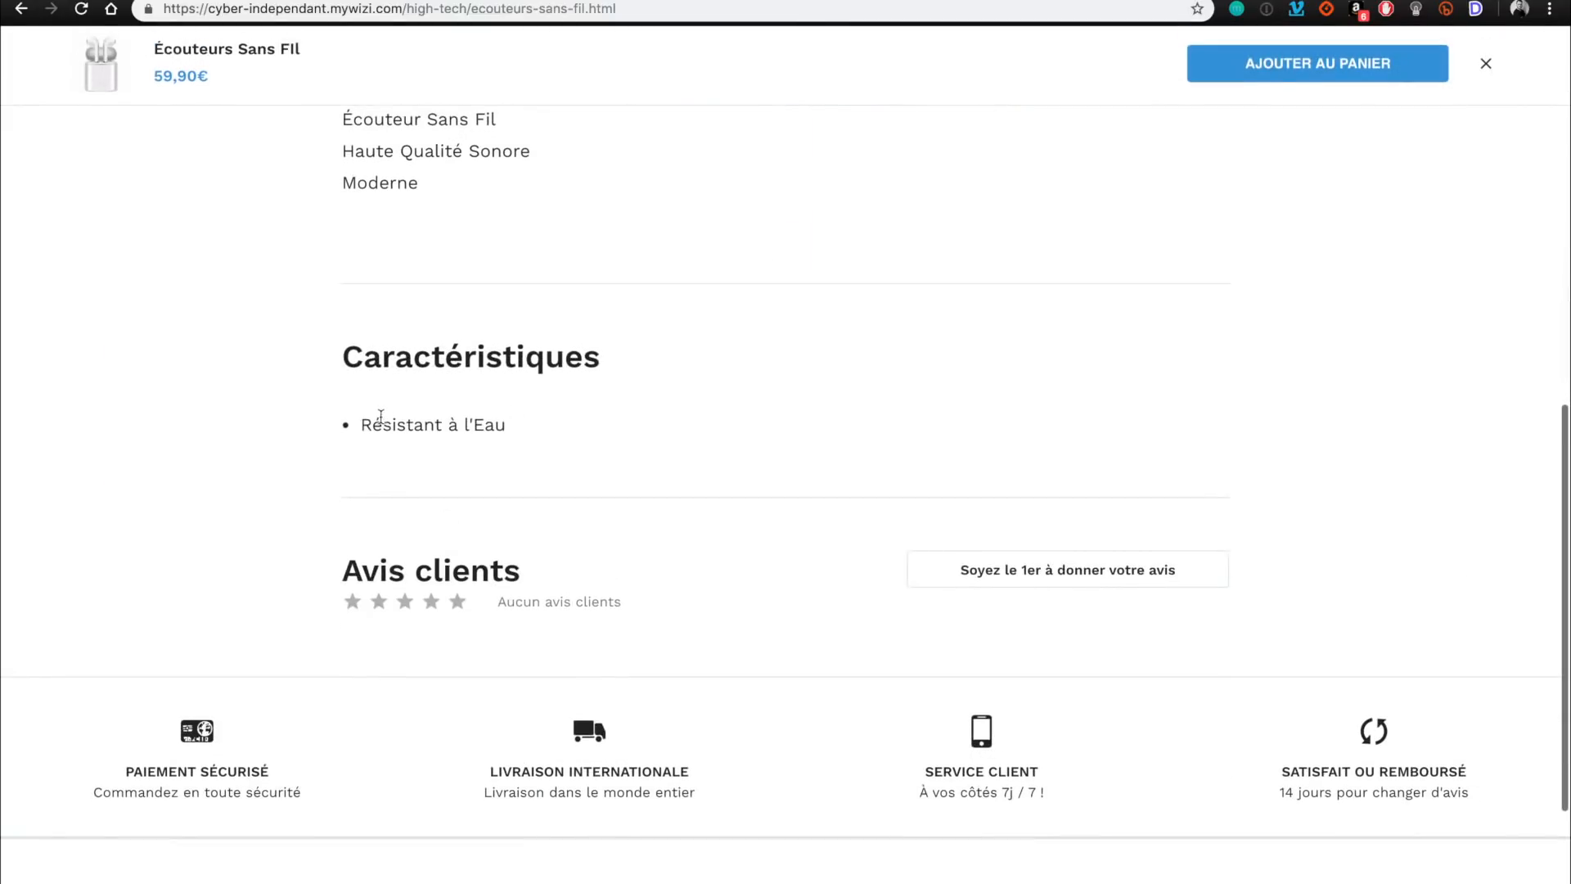
{"action": "scroll", "coordinate": [848, 548], "scroll_direction": "down", "scroll_amount": 3}
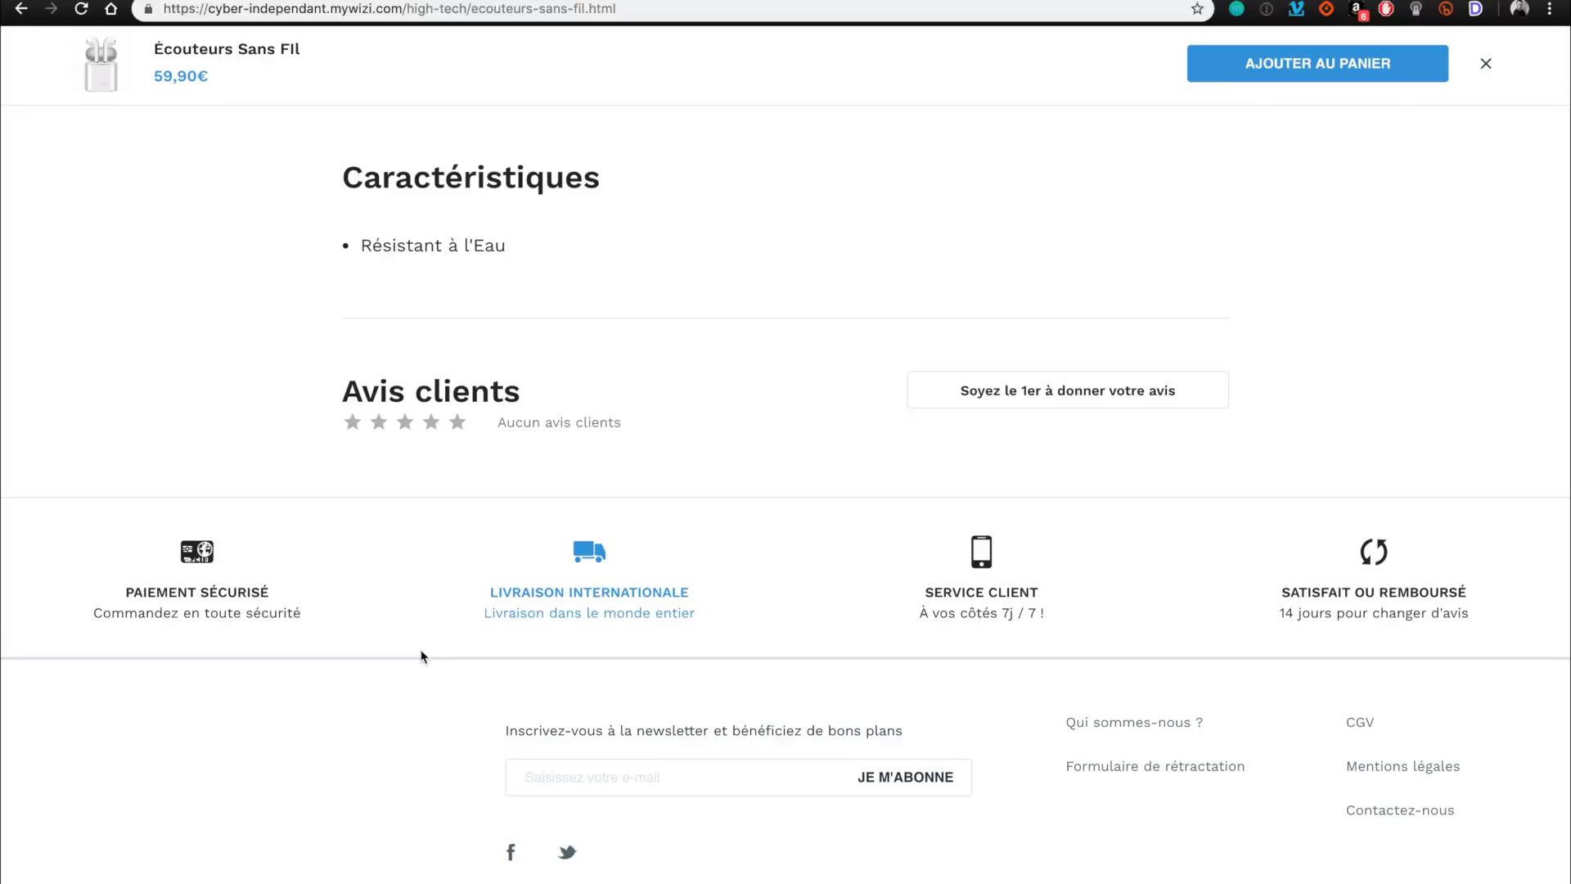
Go back to the earphones' product details and inspect the Couleur choices, keeping "Blanc Avec Boite de Rangement".
{"action": "scroll", "coordinate": [423, 656], "scroll_direction": "up", "scroll_amount": 10}
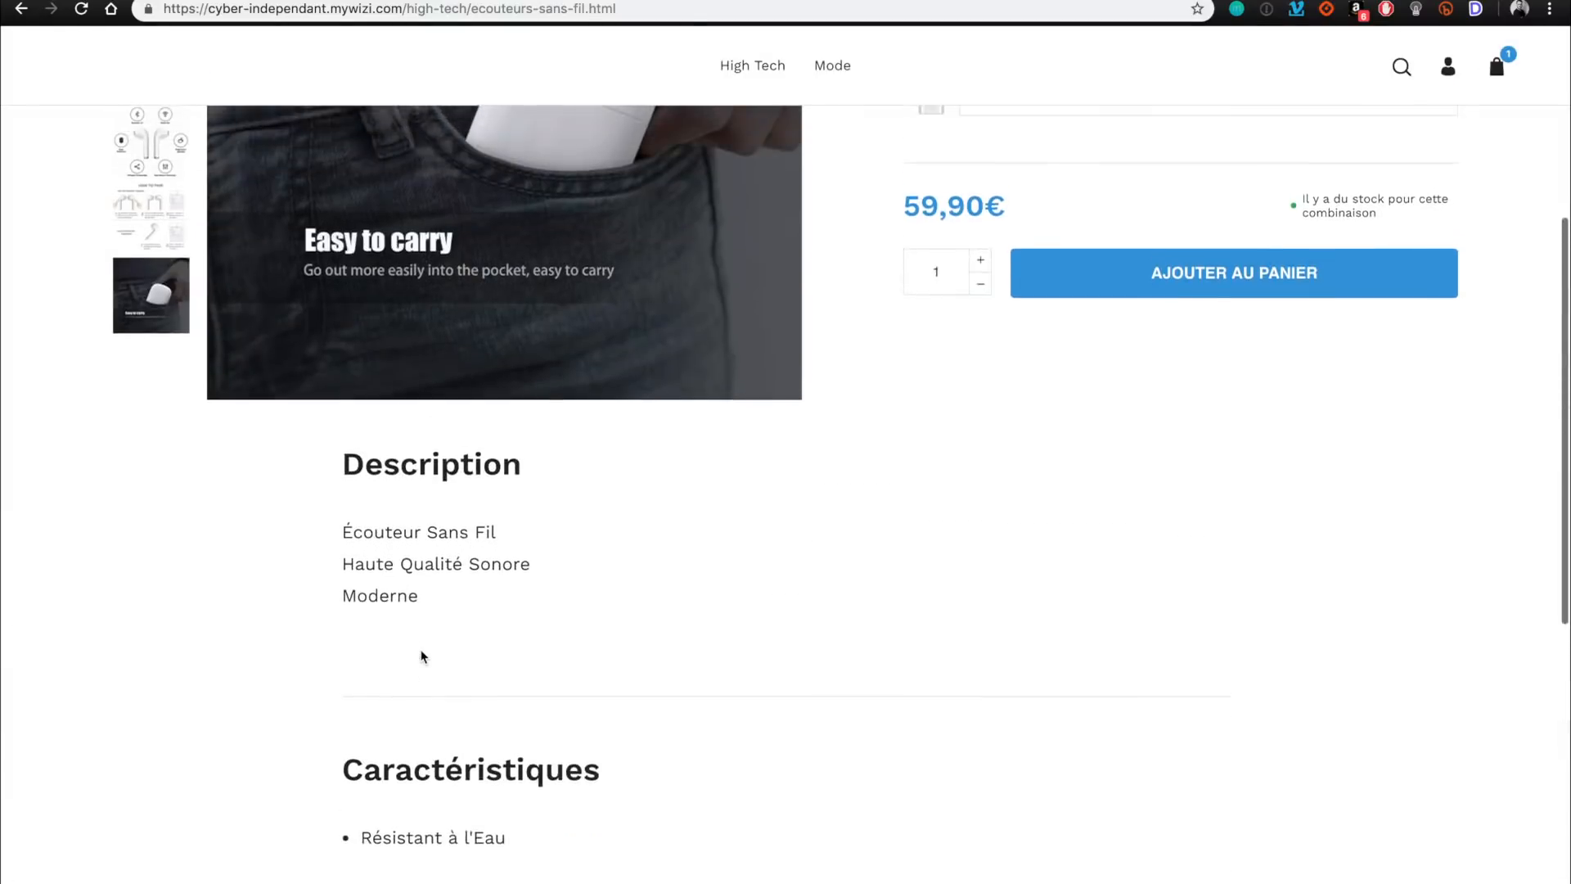
{"action": "scroll", "coordinate": [930, 118], "scroll_direction": "up", "scroll_amount": 2}
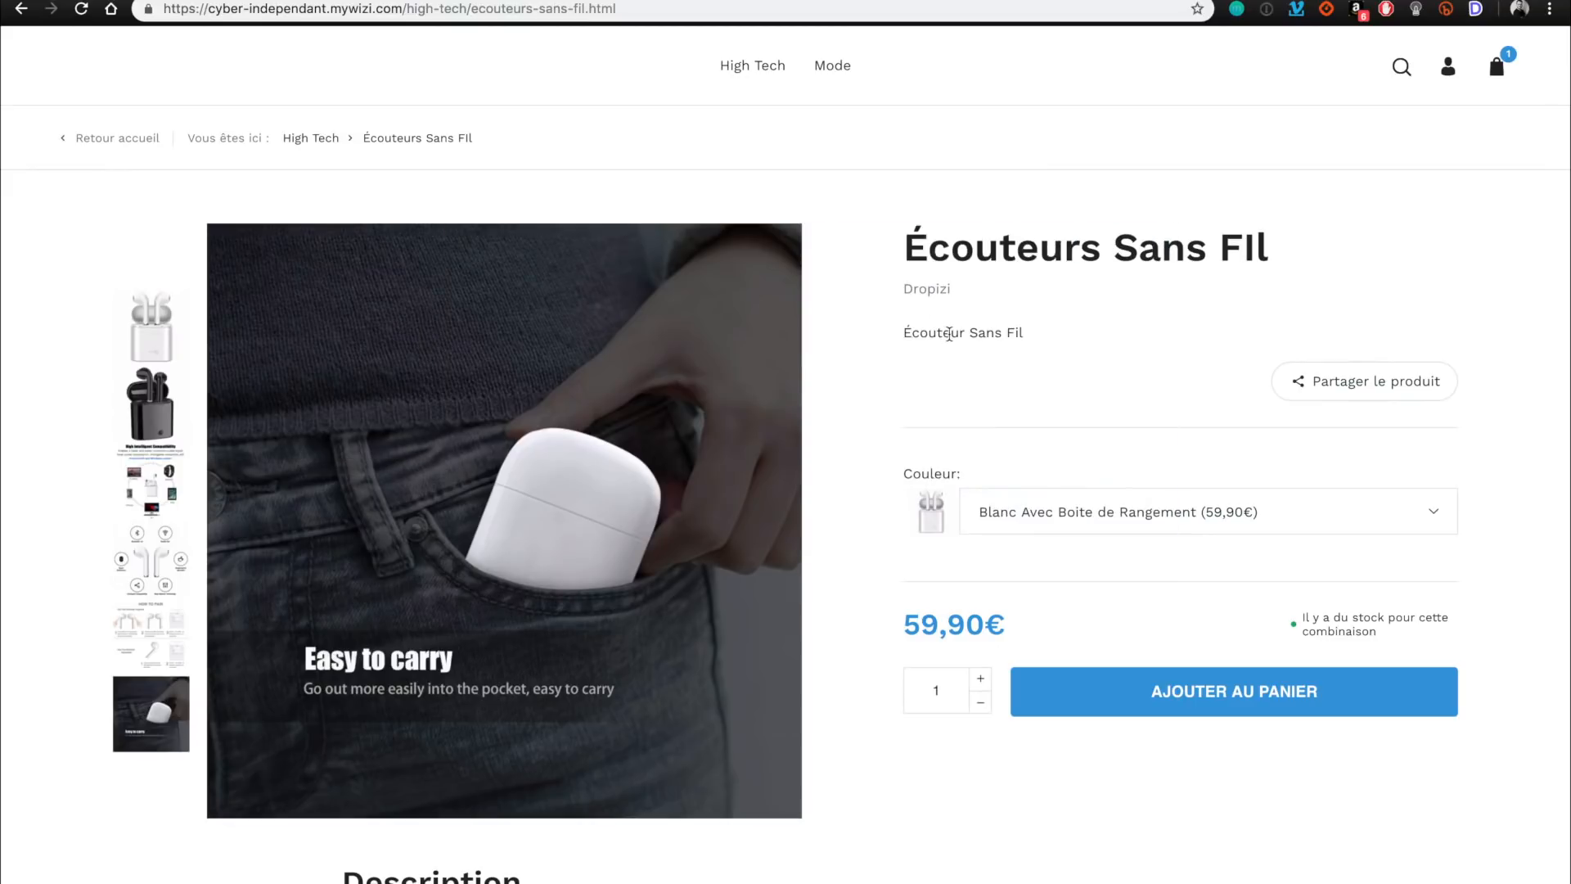
{"action": "left_click", "coordinate": [1036, 518]}
{"action": "left_click", "coordinate": [1103, 590]}
Reread the earphones' price, Description and Caractéristiques sections.
{"action": "scroll", "coordinate": [1038, 624], "scroll_direction": "down", "scroll_amount": 3}
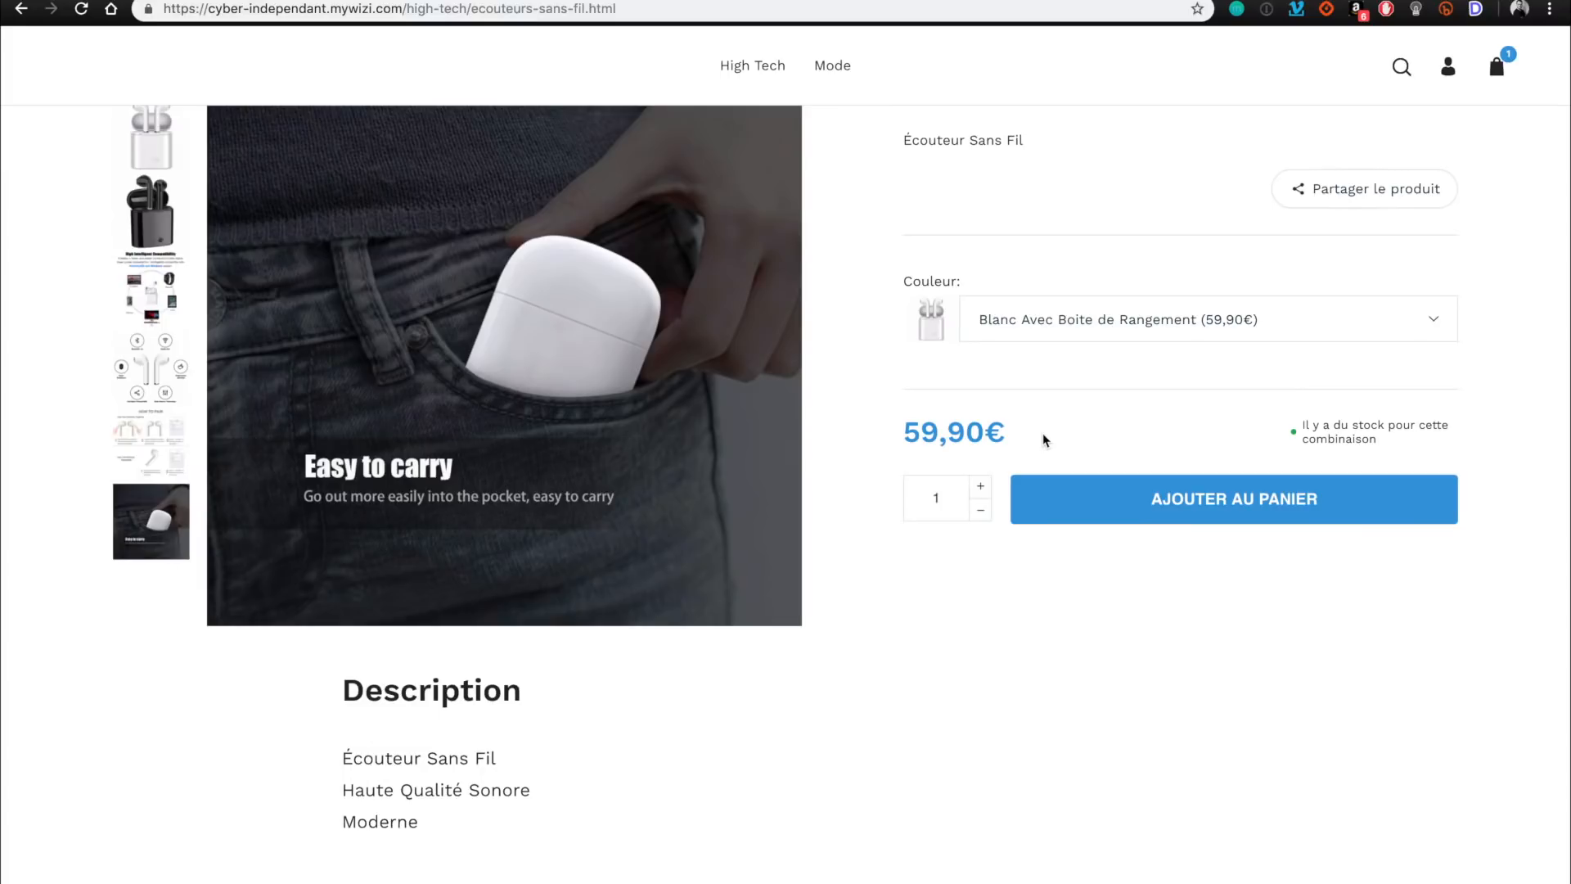
{"action": "scroll", "coordinate": [1042, 440], "scroll_direction": "down", "scroll_amount": 3}
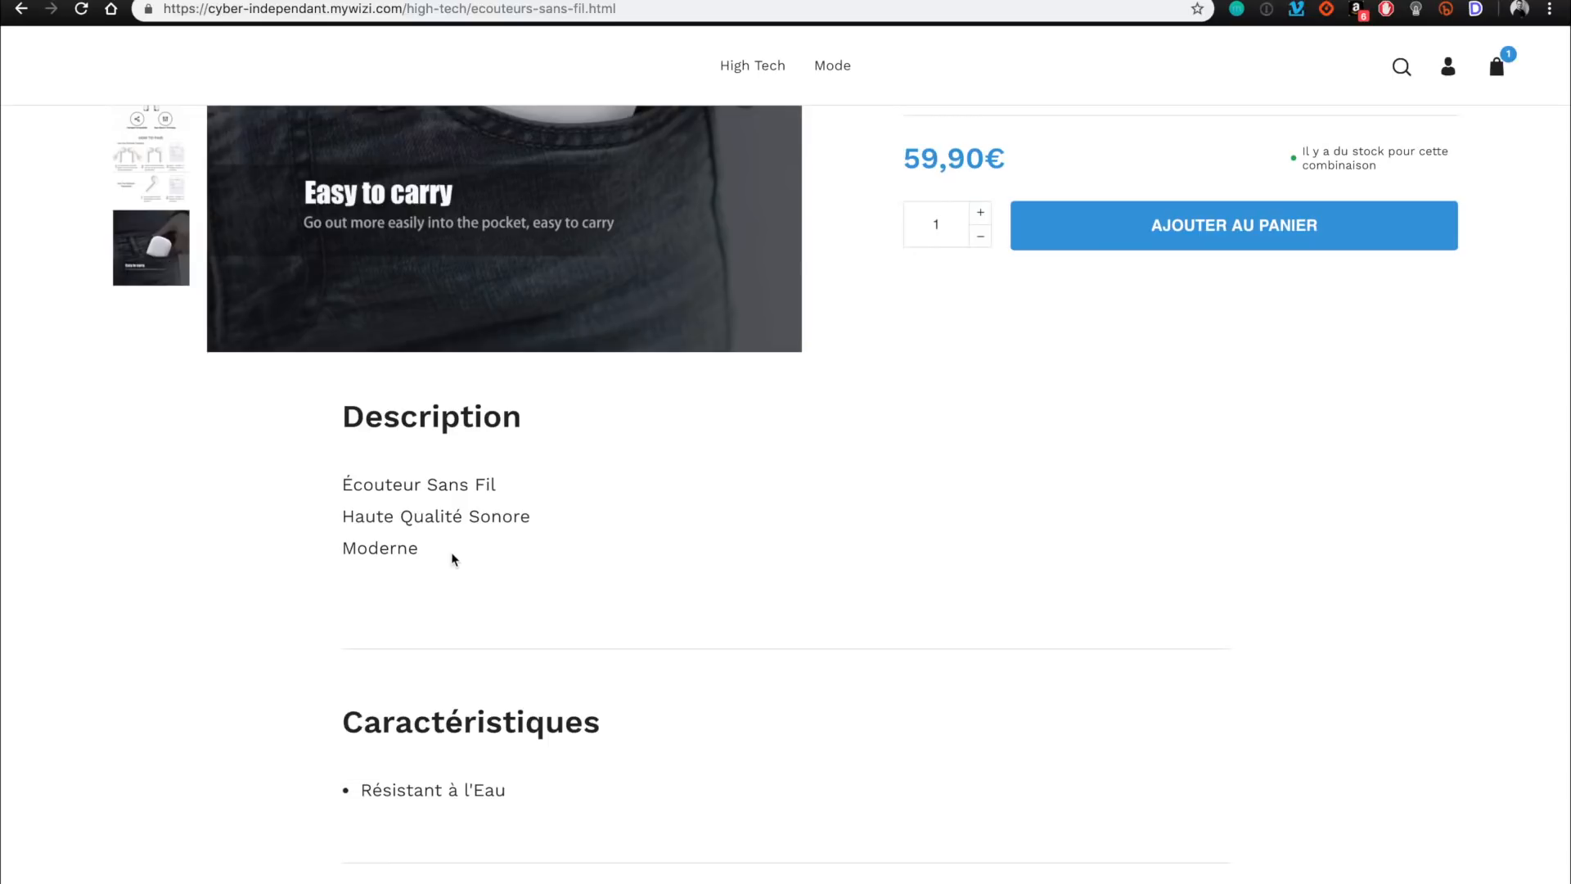
{"action": "scroll", "coordinate": [452, 559], "scroll_direction": "down", "scroll_amount": 3}
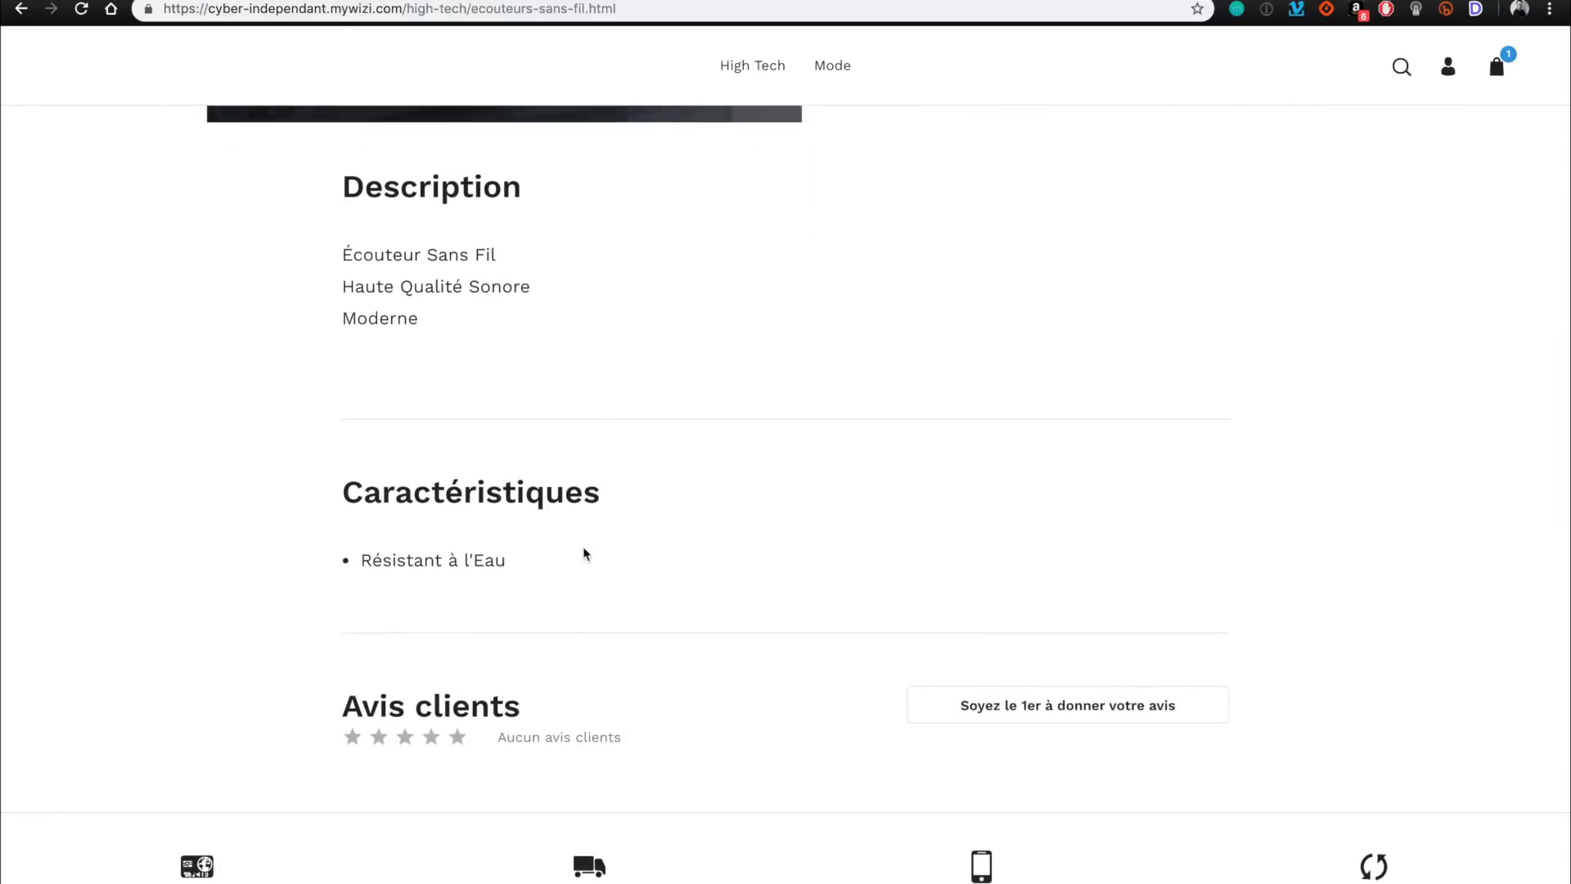
{"action": "scroll", "coordinate": [583, 554], "scroll_direction": "up", "scroll_amount": 6}
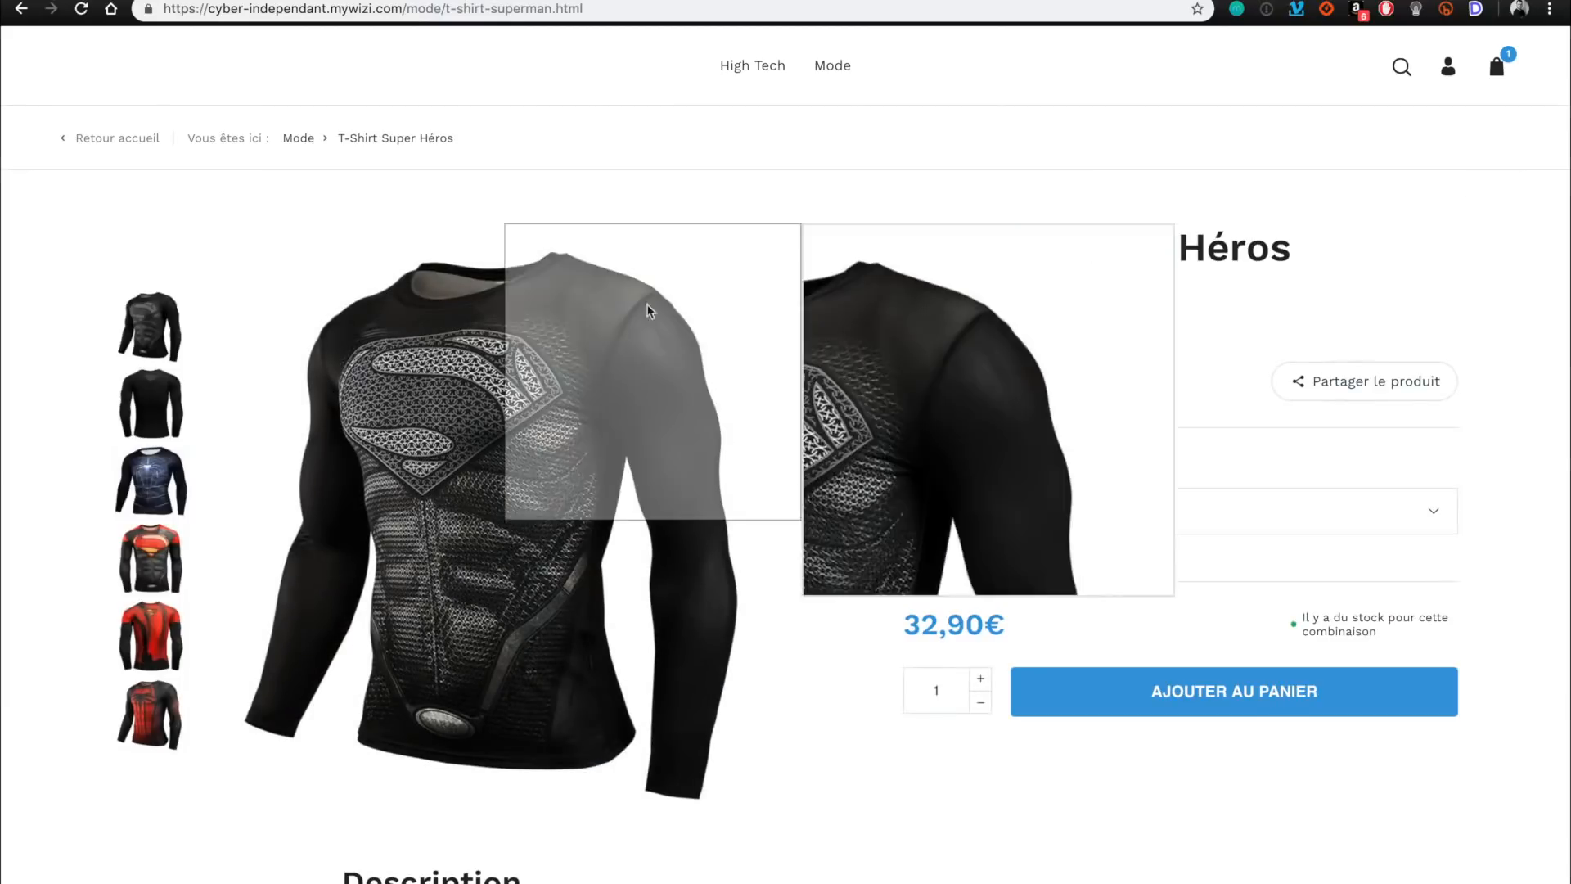
View the T-Shirt Super Héros gallery images one by one, from the plain black back view to the red spider design.
{"action": "left_click", "coordinate": [144, 414]}
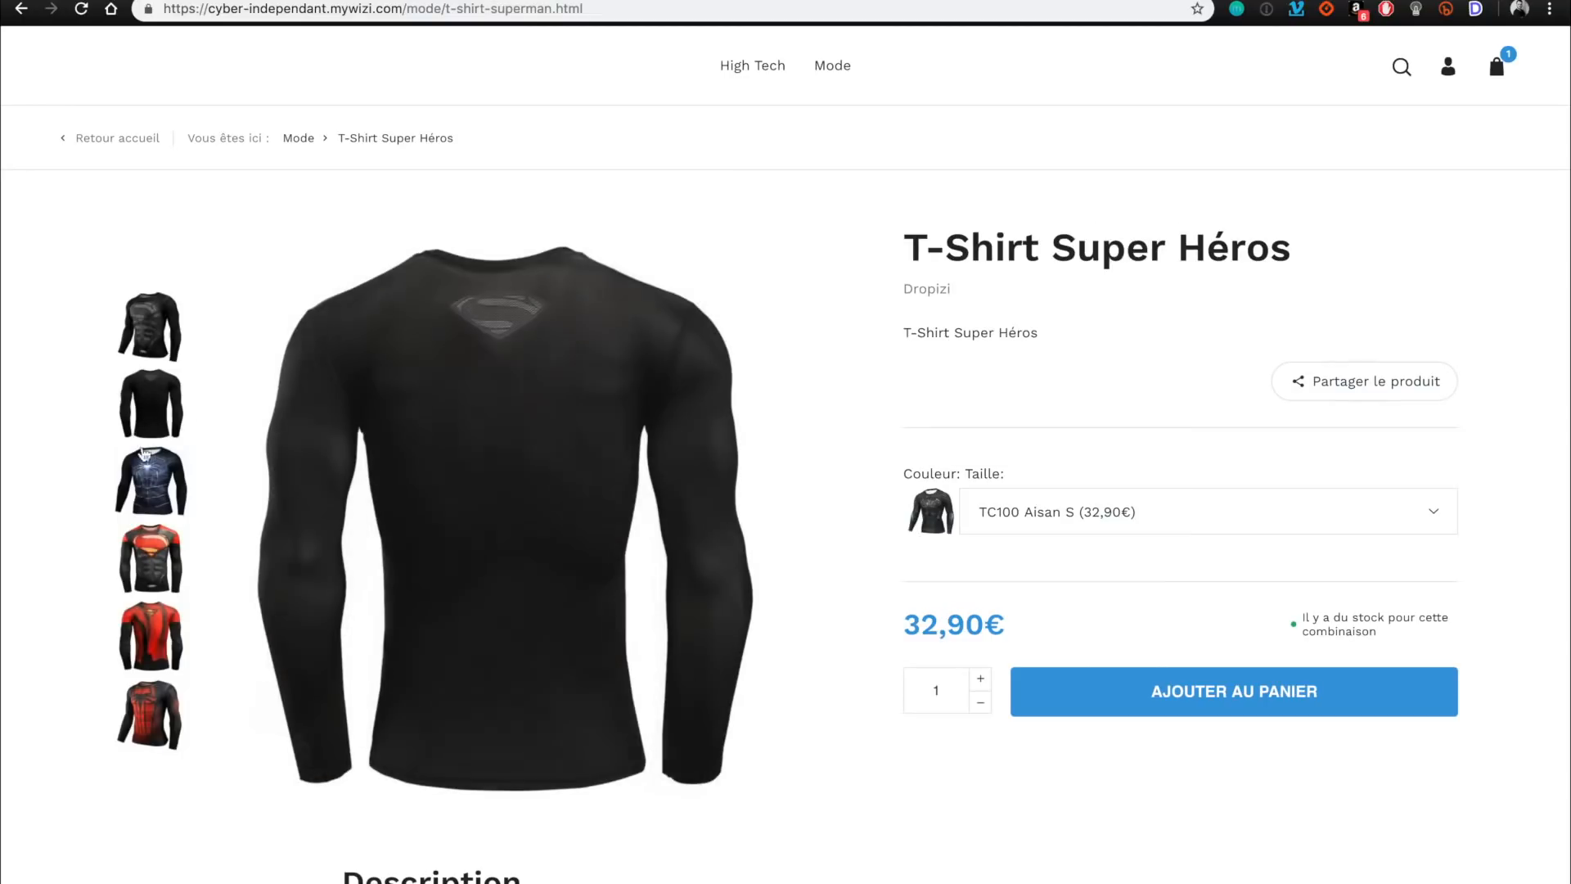
{"action": "left_click", "coordinate": [145, 457]}
{"action": "left_click", "coordinate": [152, 555]}
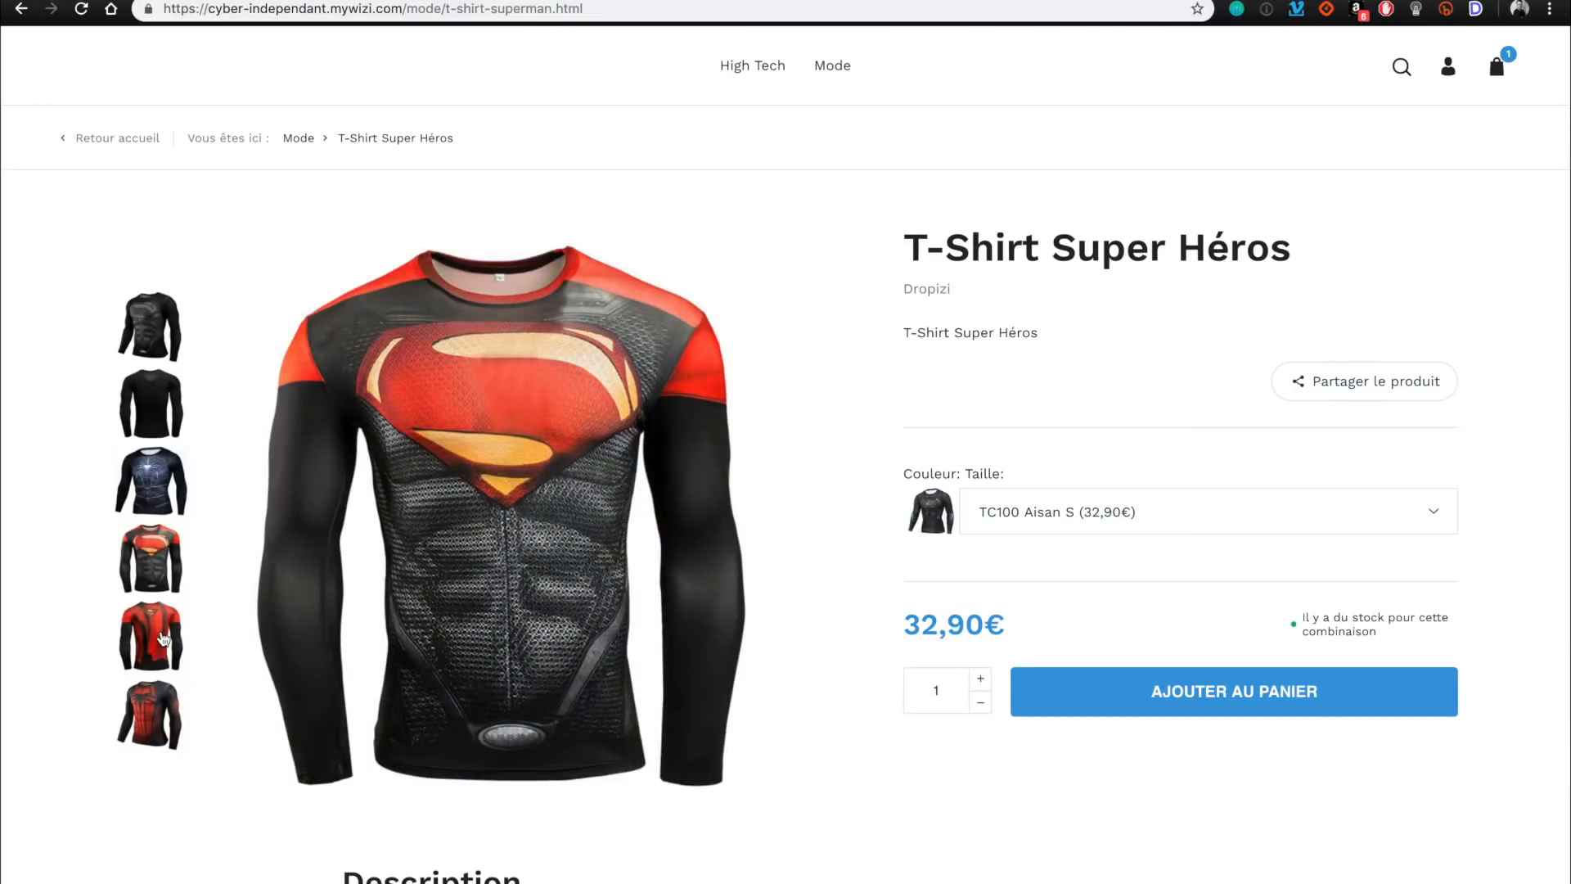
{"action": "left_click", "coordinate": [162, 638]}
{"action": "left_click", "coordinate": [162, 714]}
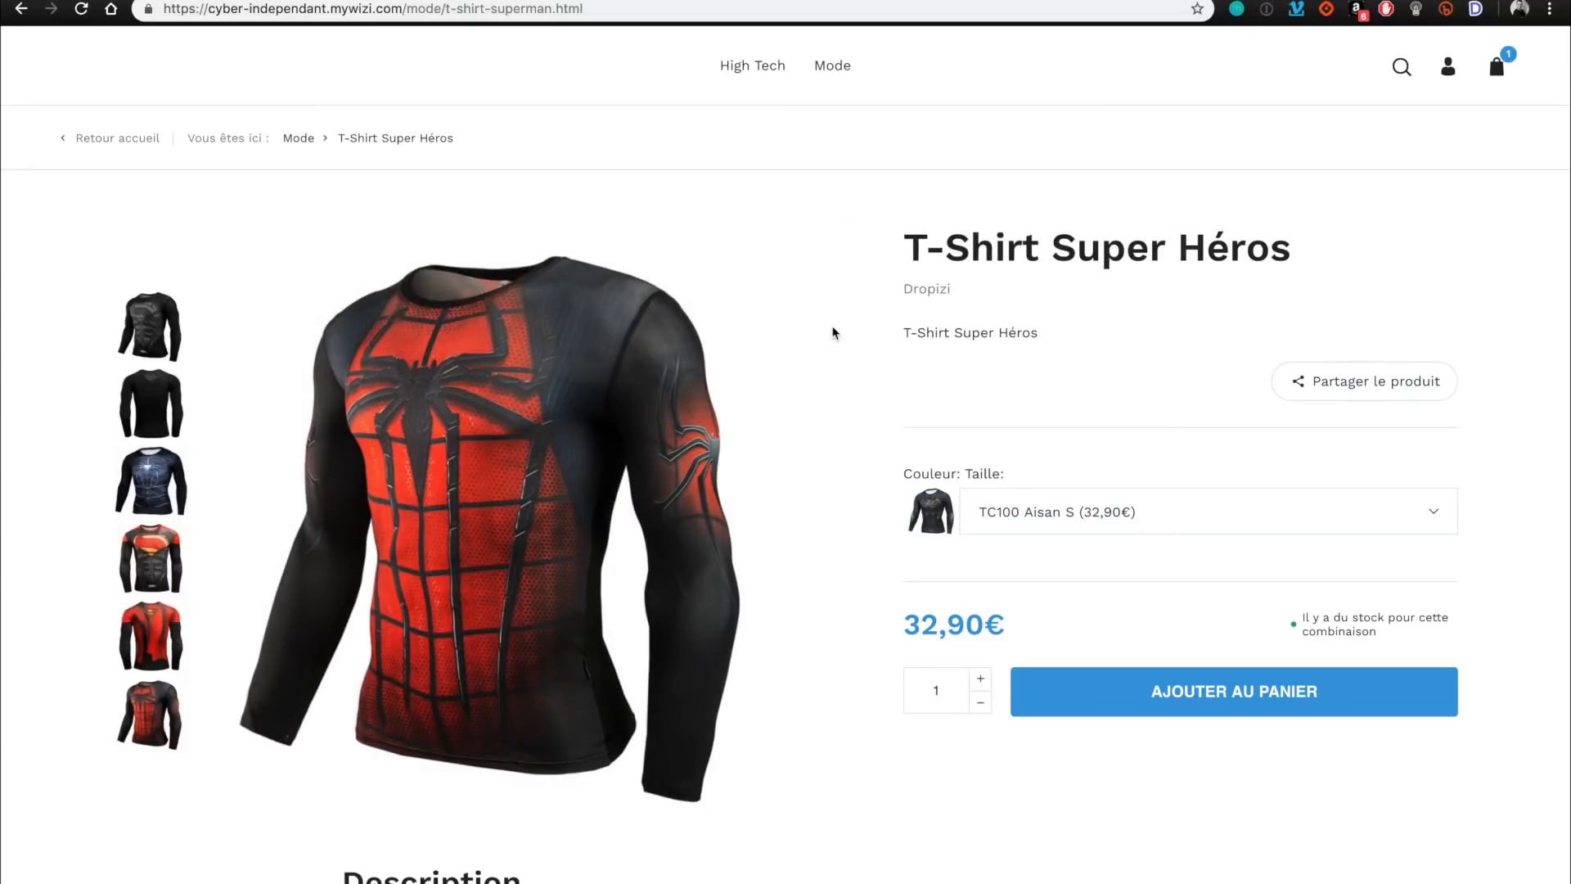
Reopen the T-shirt's first image, the black Superman front view, and inspect it together with the Description section.
{"action": "left_click", "coordinate": [143, 346]}
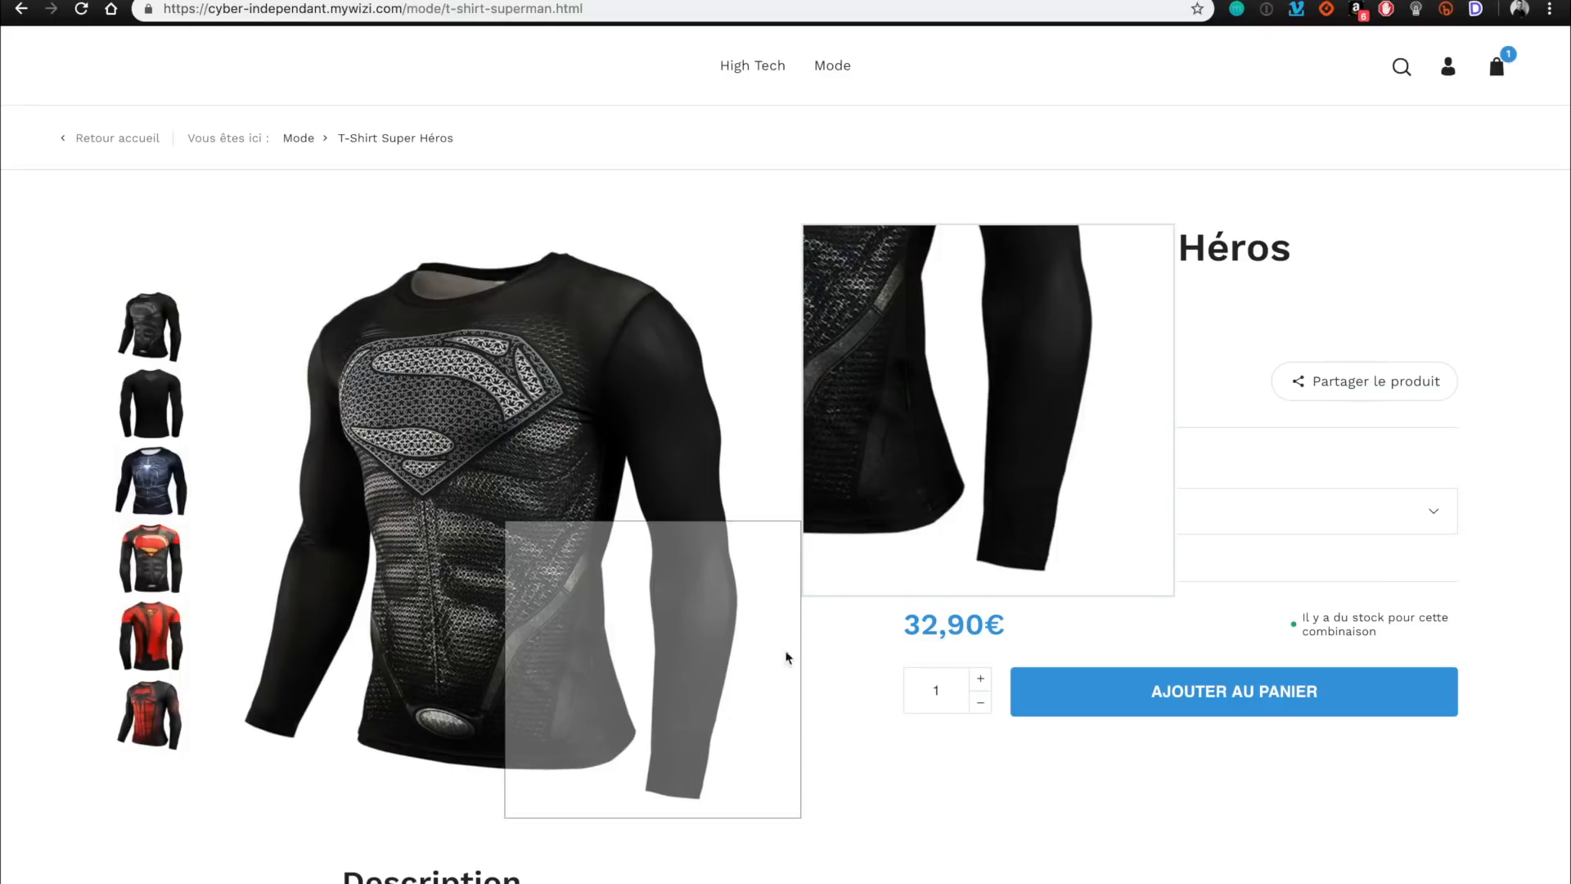
{"action": "scroll", "coordinate": [847, 571], "scroll_direction": "down", "scroll_amount": 1}
{"action": "scroll", "coordinate": [846, 570], "scroll_direction": "down", "scroll_amount": 5}
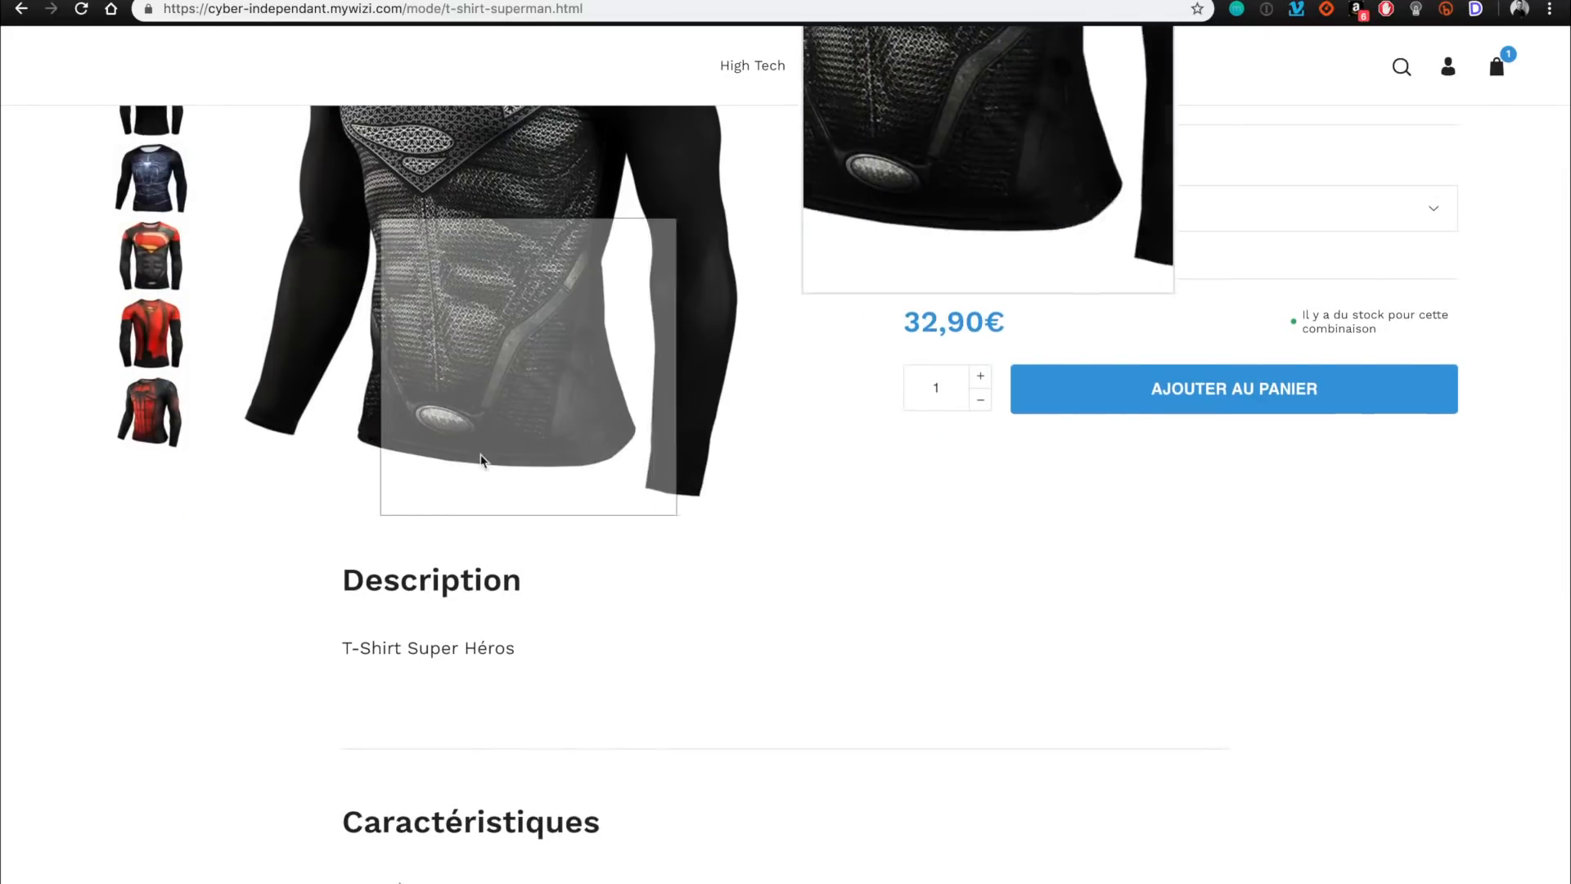
{"action": "scroll", "coordinate": [437, 448], "scroll_direction": "up", "scroll_amount": 2}
{"action": "scroll", "coordinate": [438, 449], "scroll_direction": "up", "scroll_amount": 3}
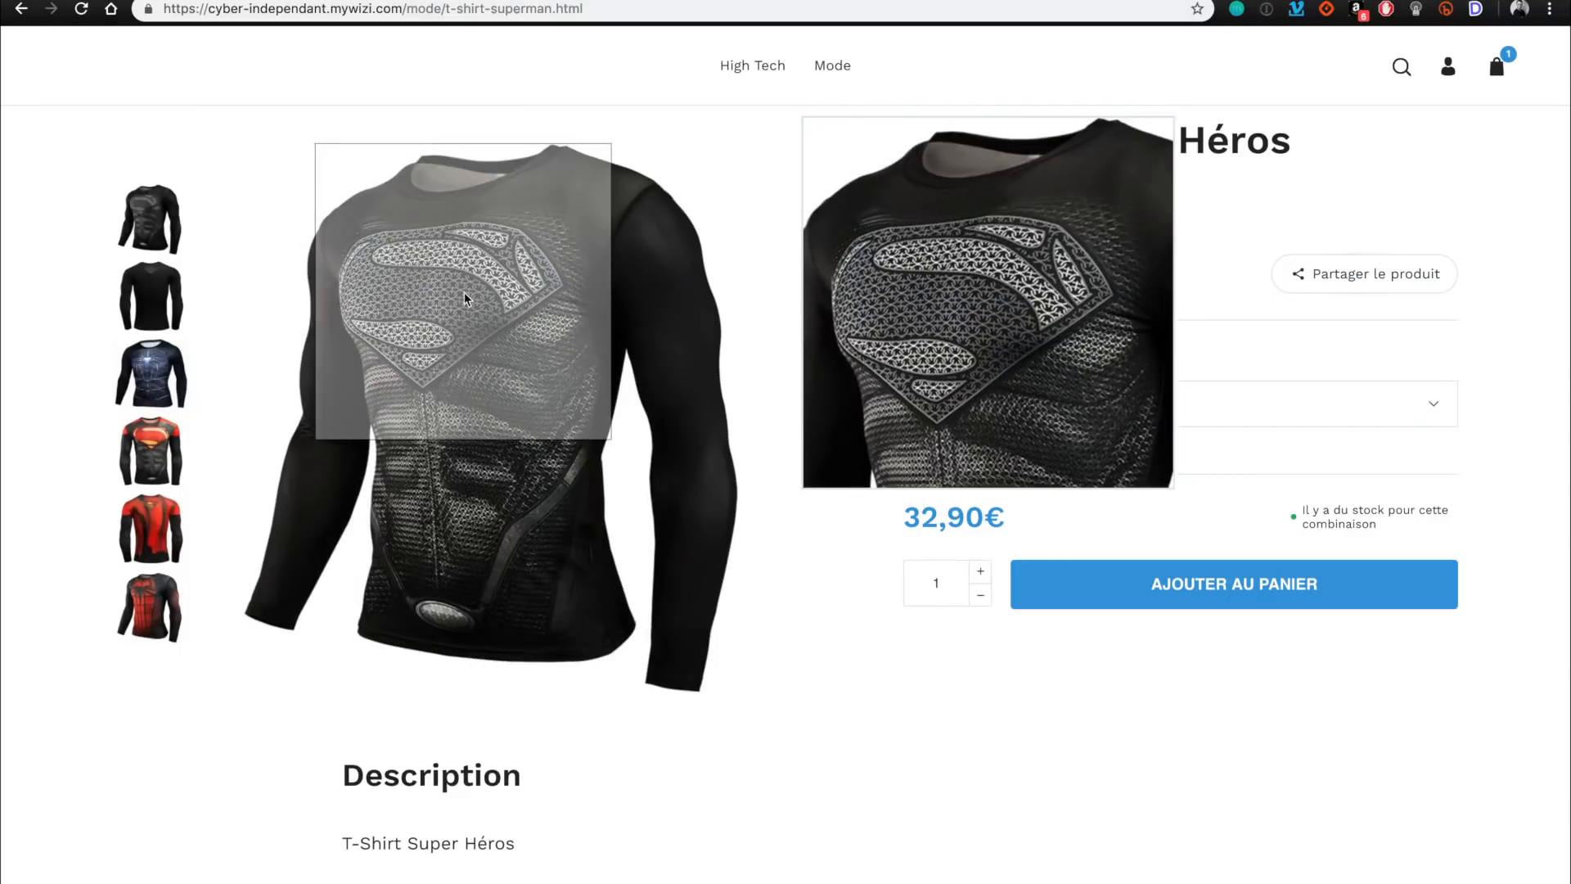
View the T-shirt's second to fifth gallery images and check its Description, Caractéristiques and Avis clients sections.
{"action": "left_click", "coordinate": [150, 302]}
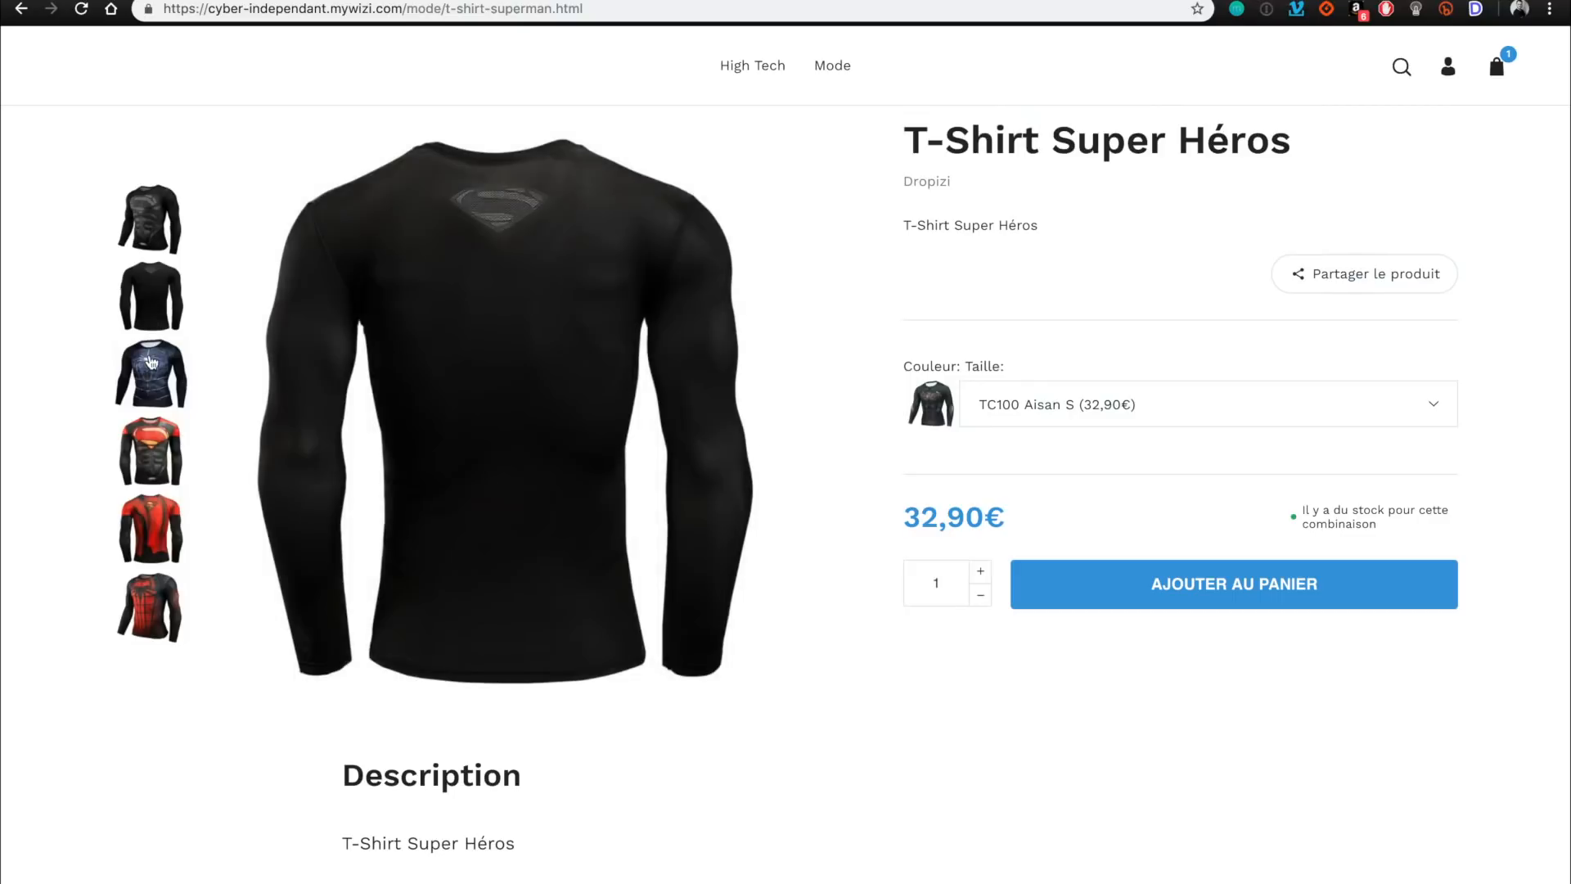
{"action": "left_click", "coordinate": [150, 359]}
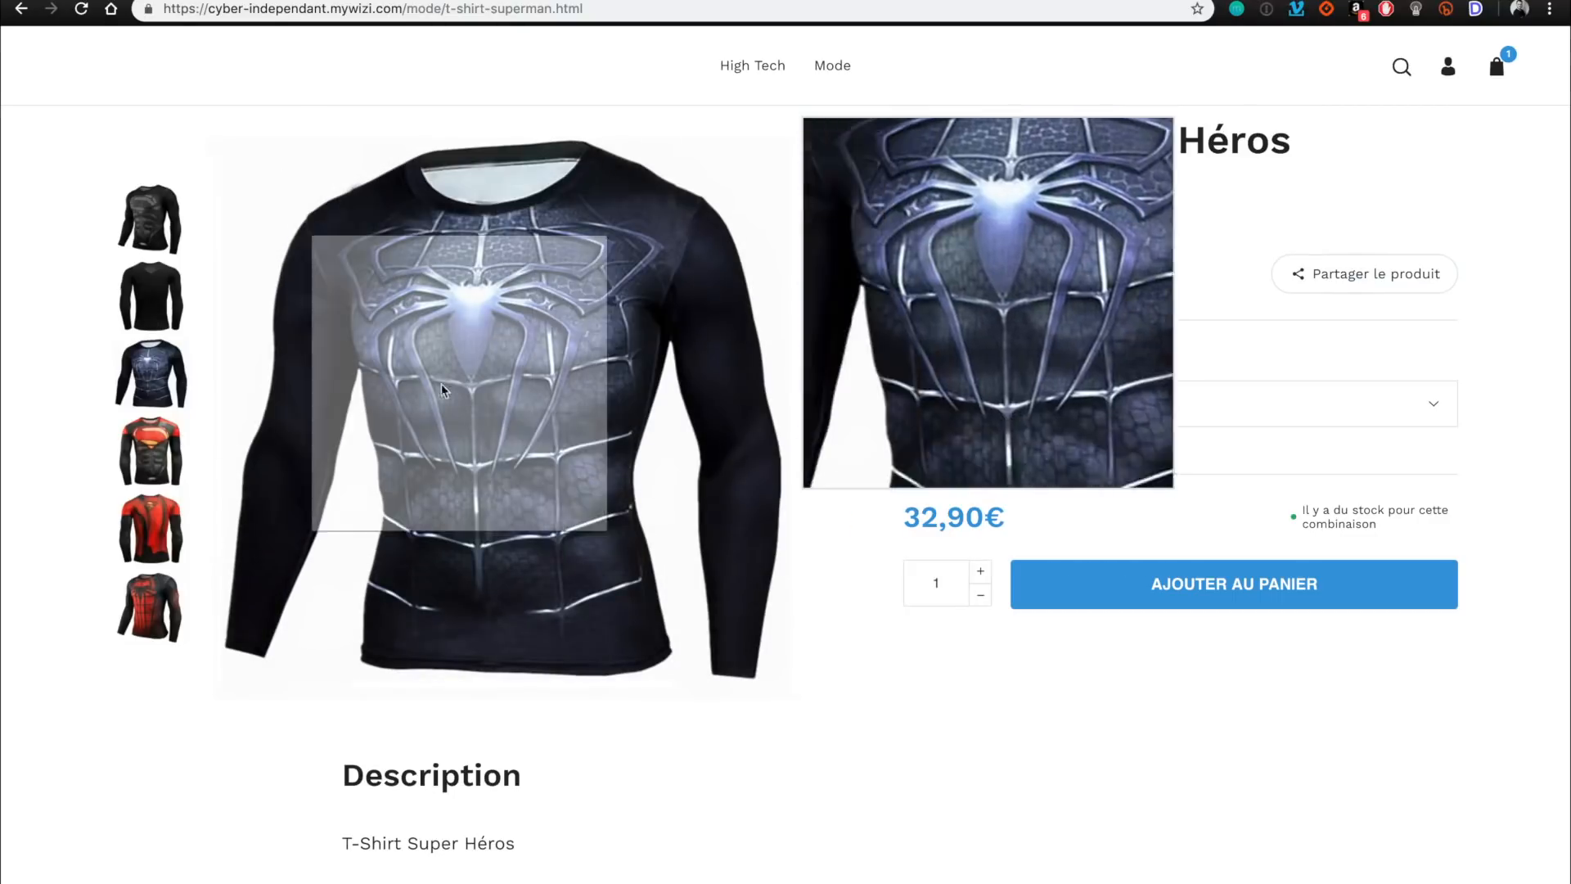
{"action": "left_click", "coordinate": [168, 434]}
{"action": "left_click", "coordinate": [150, 531]}
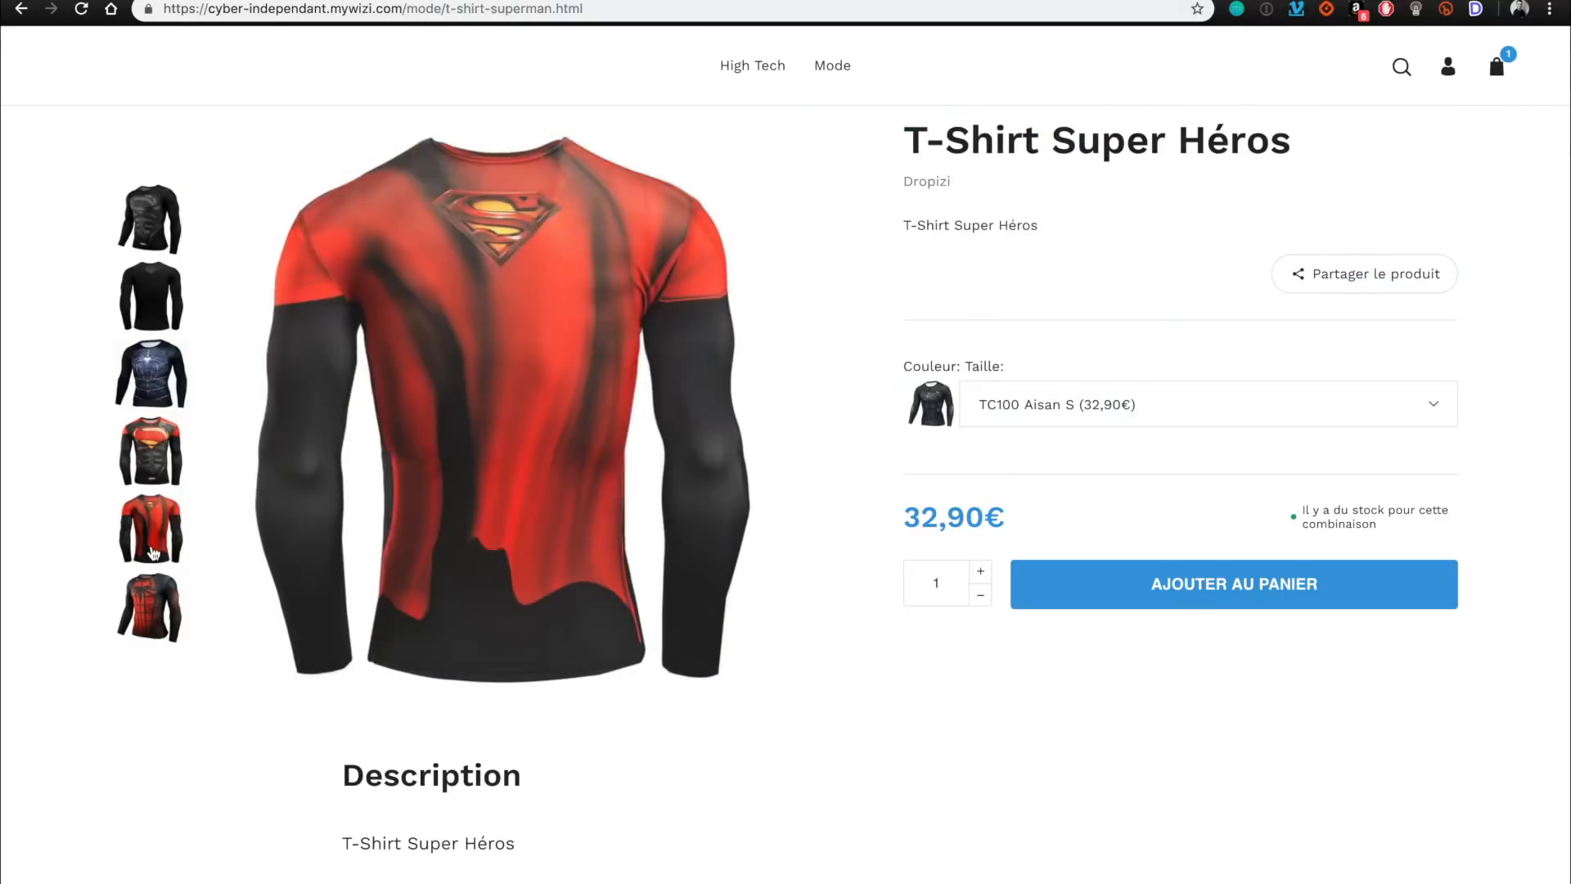
{"action": "scroll", "coordinate": [729, 519], "scroll_direction": "down", "scroll_amount": 10}
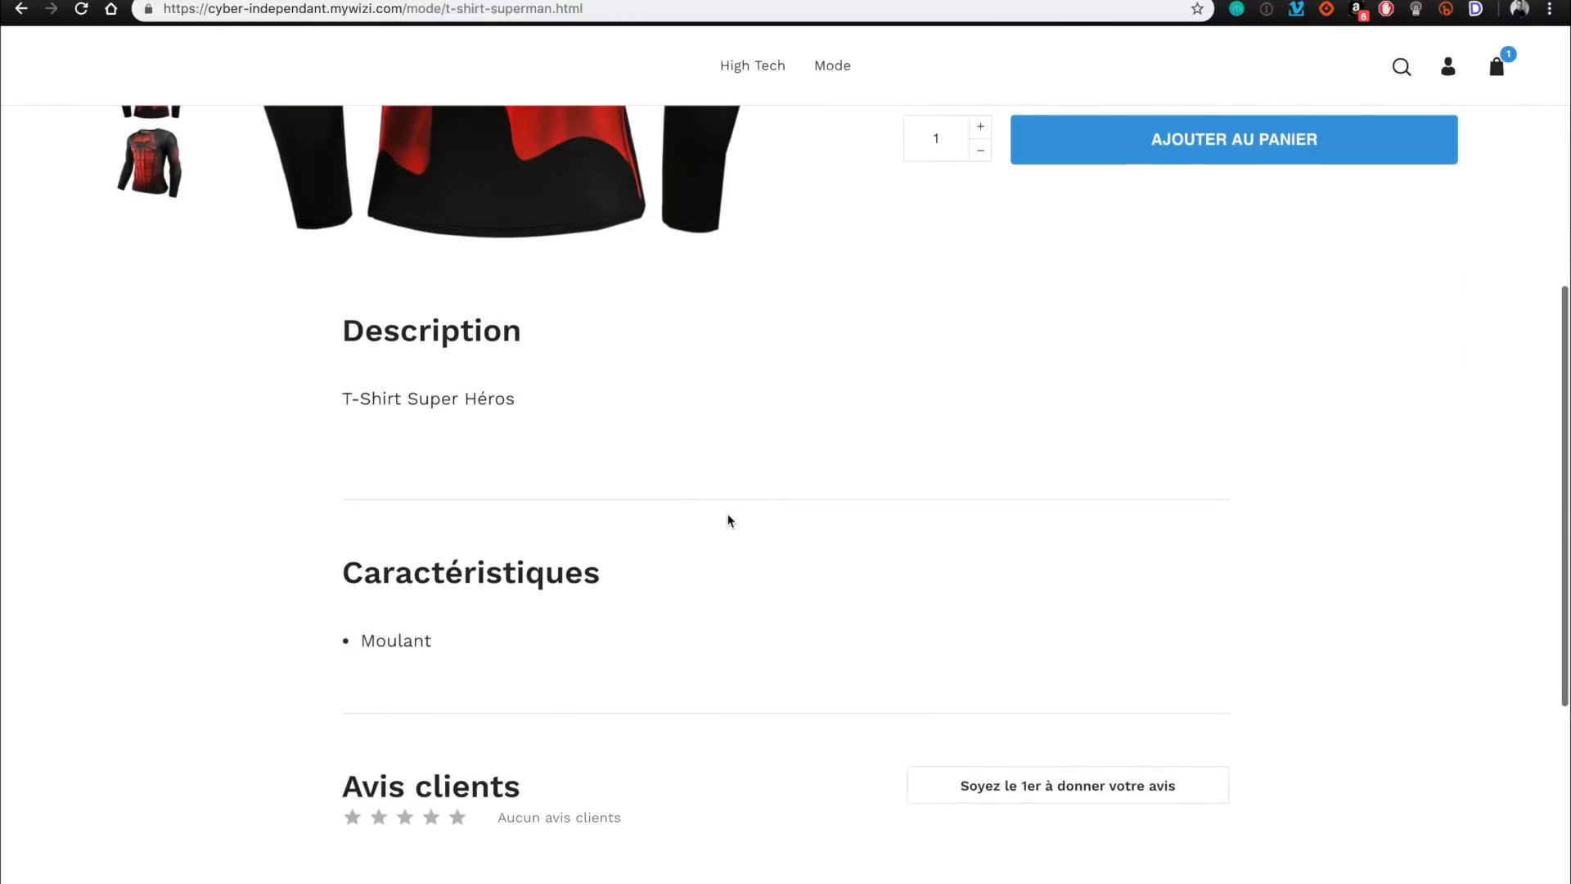
{"action": "scroll", "coordinate": [729, 519], "scroll_direction": "up", "scroll_amount": 10}
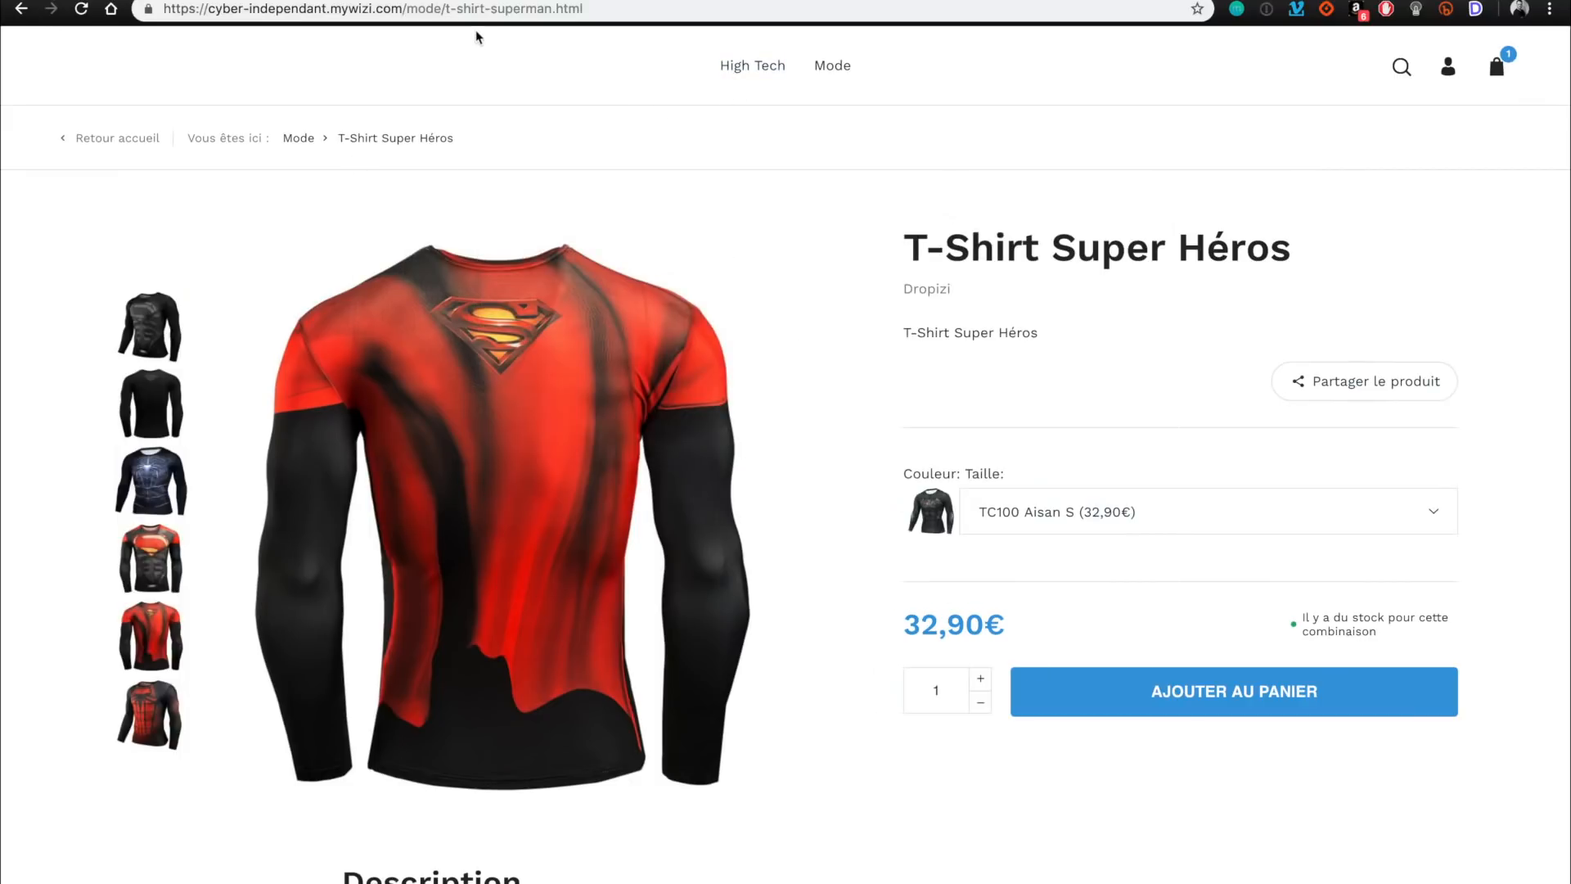
Switch to the Dropizi admin's Formations page and examine the video lessons of the "Les produits gagnants" course.
{"action": "left_click", "coordinate": [676, 0]}
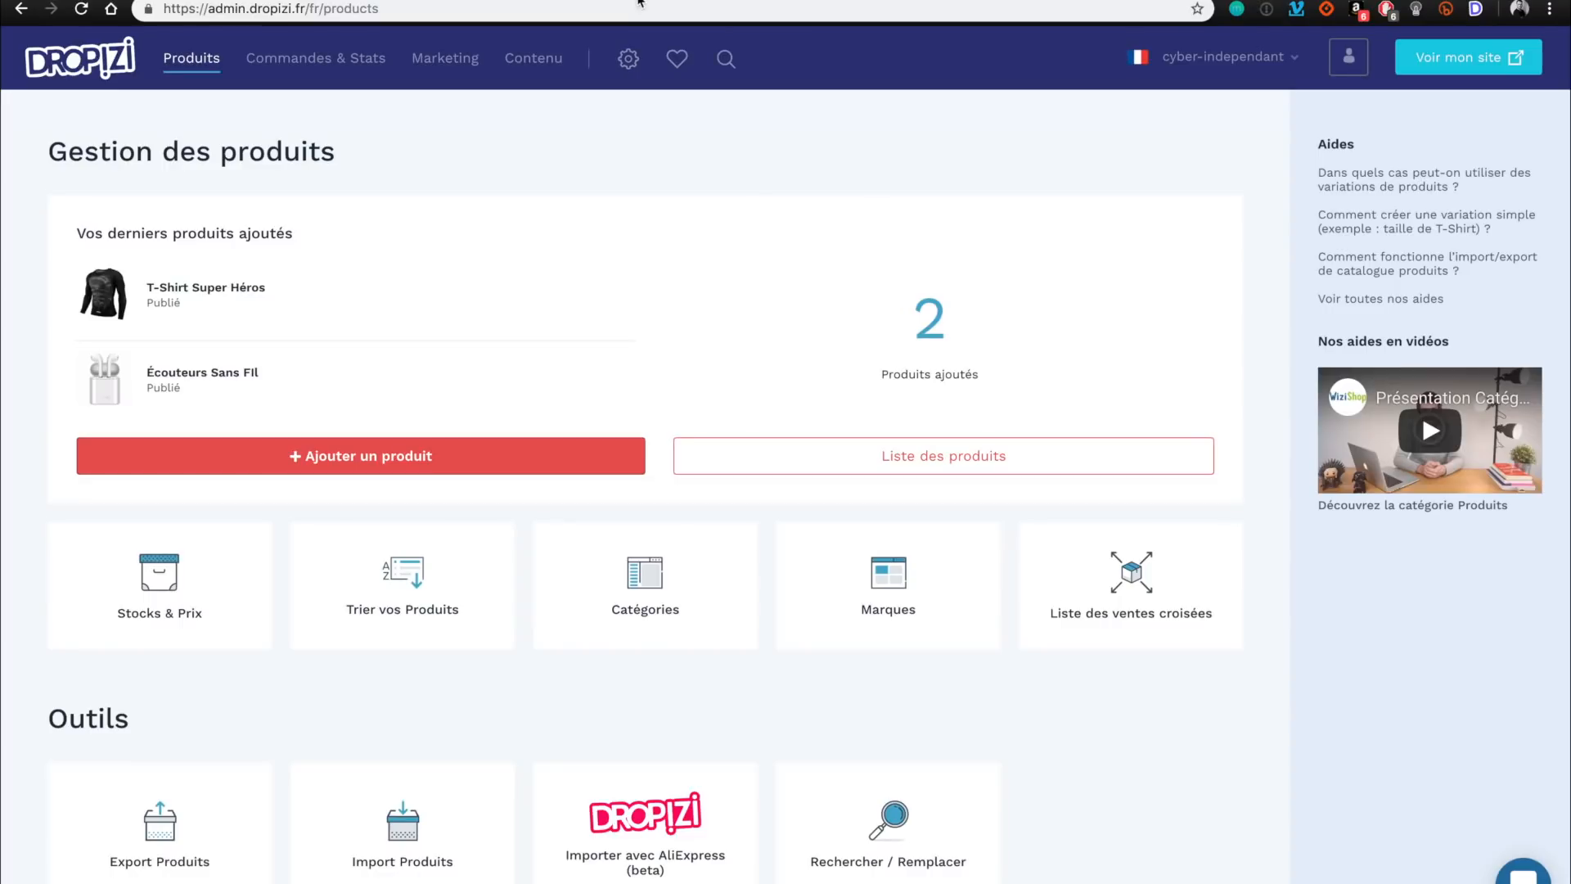
{"action": "key", "text": "ctrl+Tab"}
{"action": "key", "text": "ctrl+shift+Tab"}
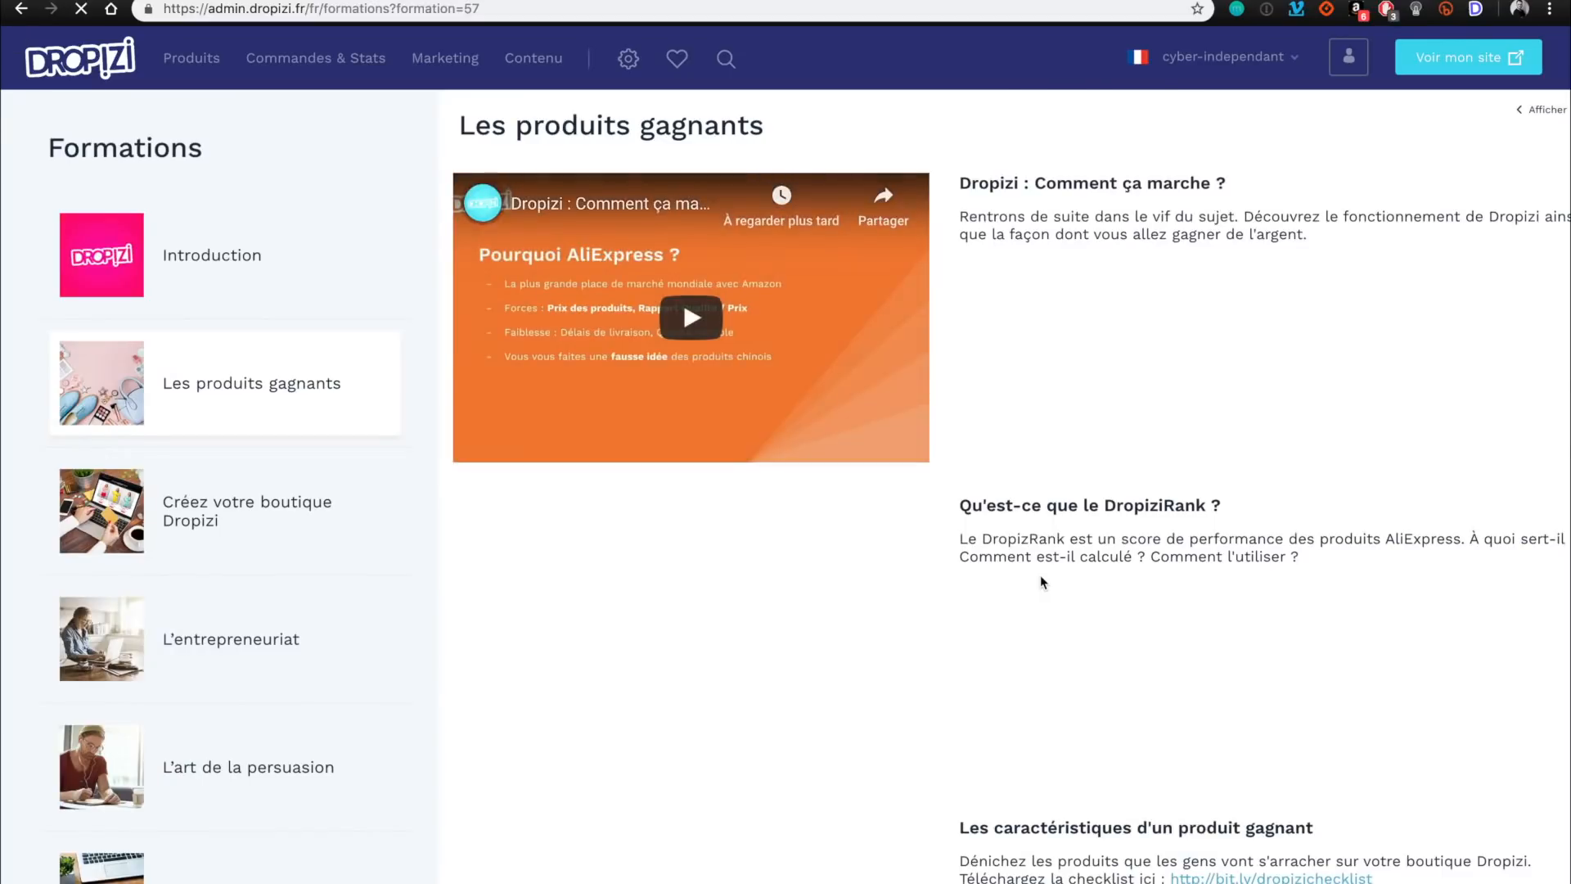
{"action": "scroll", "coordinate": [1042, 580], "scroll_direction": "down", "scroll_amount": 3}
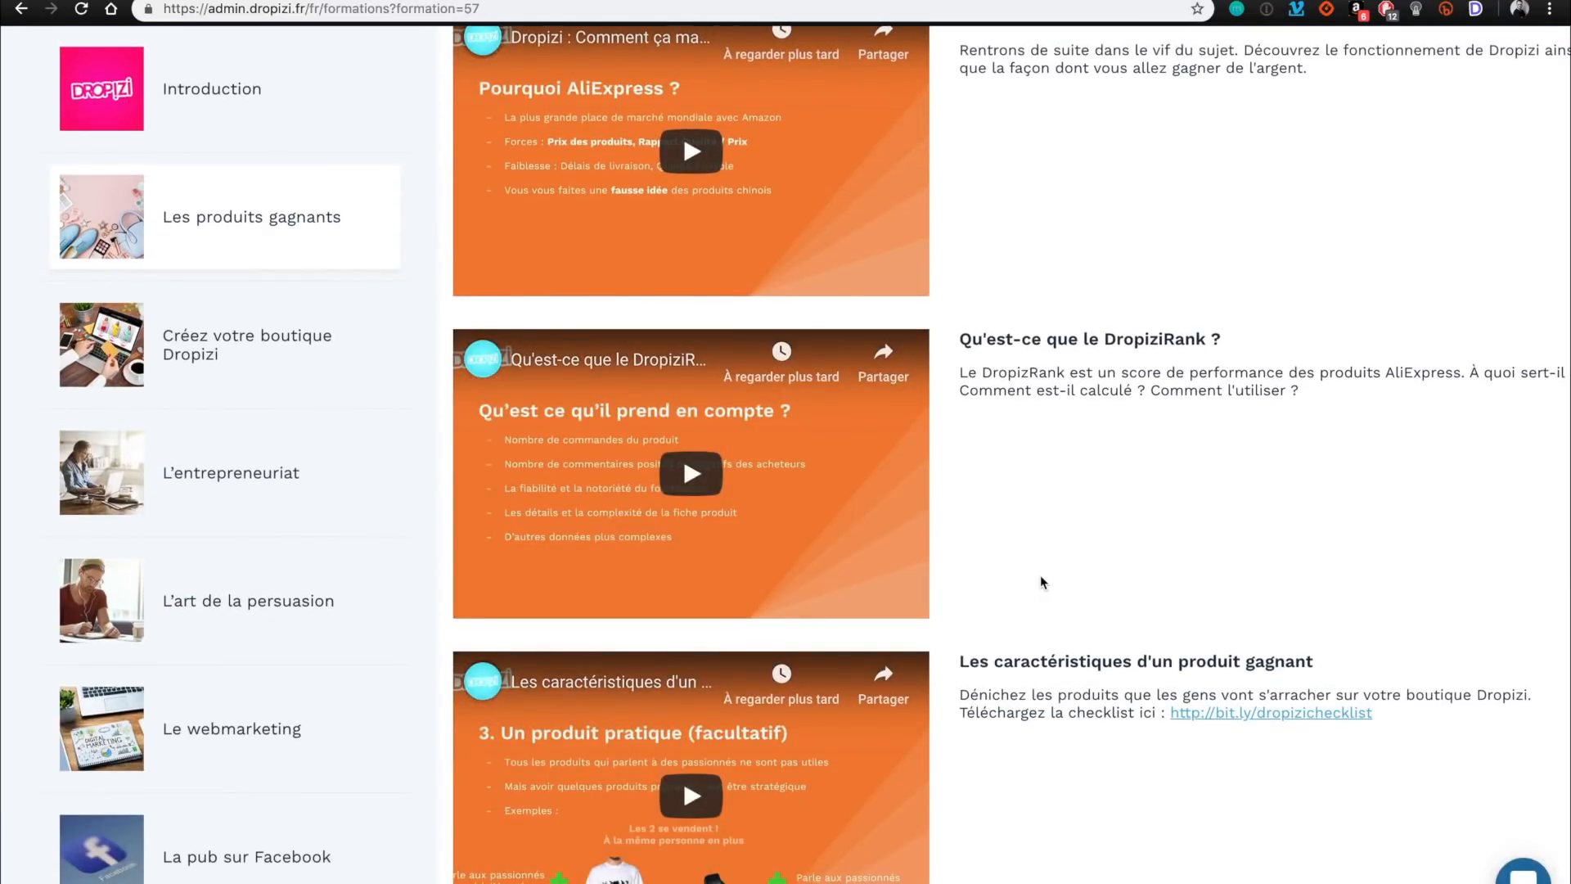
{"action": "scroll", "coordinate": [1043, 581], "scroll_direction": "down", "scroll_amount": 1}
{"action": "scroll", "coordinate": [1041, 580], "scroll_direction": "down", "scroll_amount": 6}
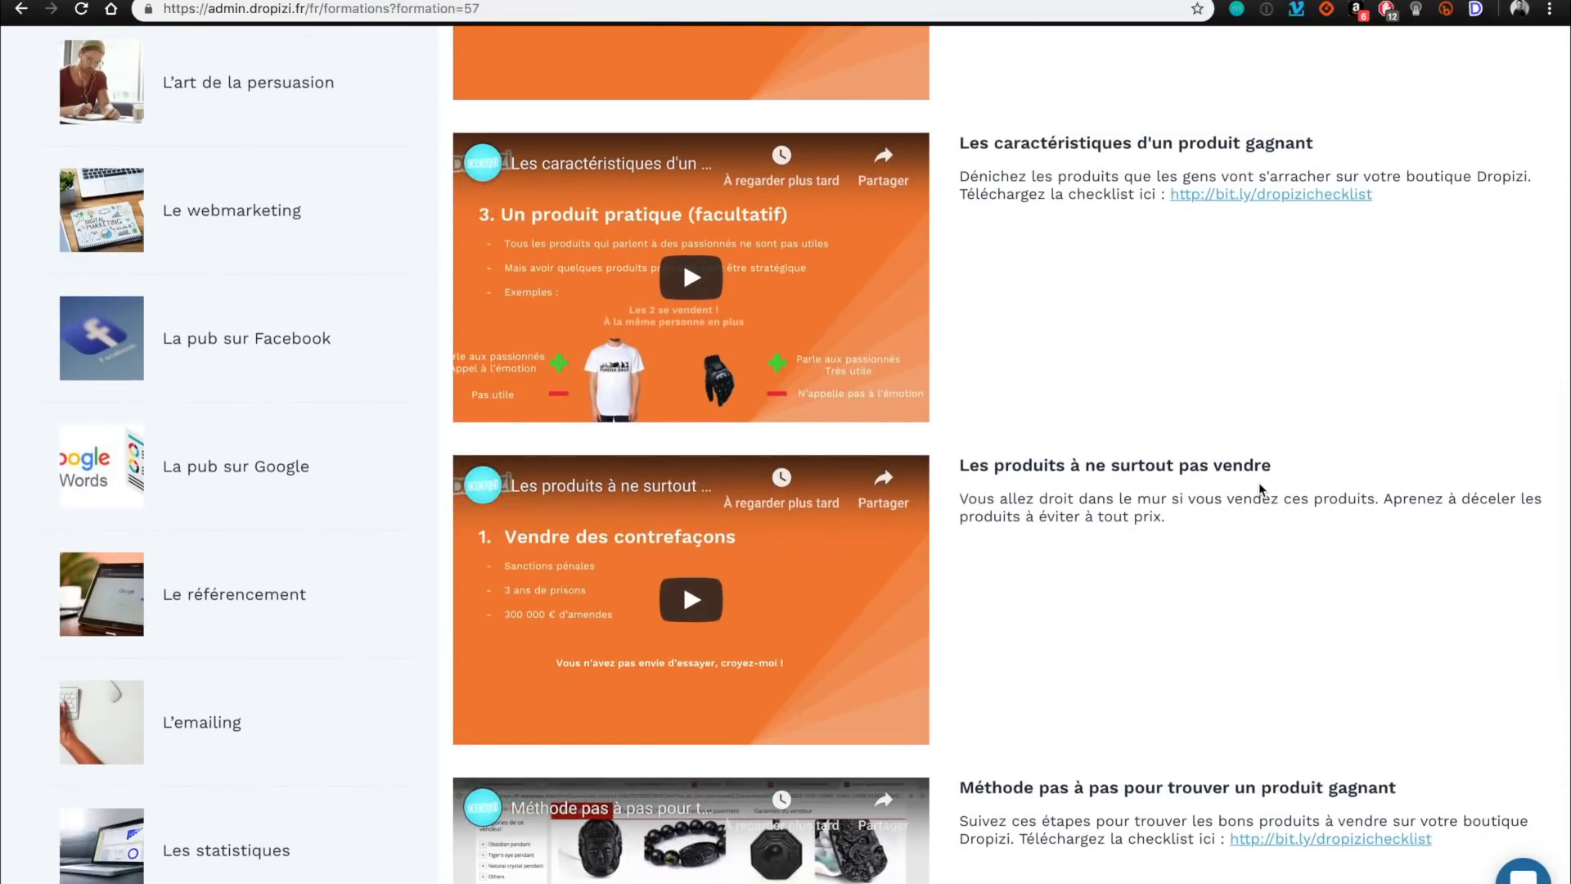
{"action": "scroll", "coordinate": [1122, 568], "scroll_direction": "down", "scroll_amount": 1}
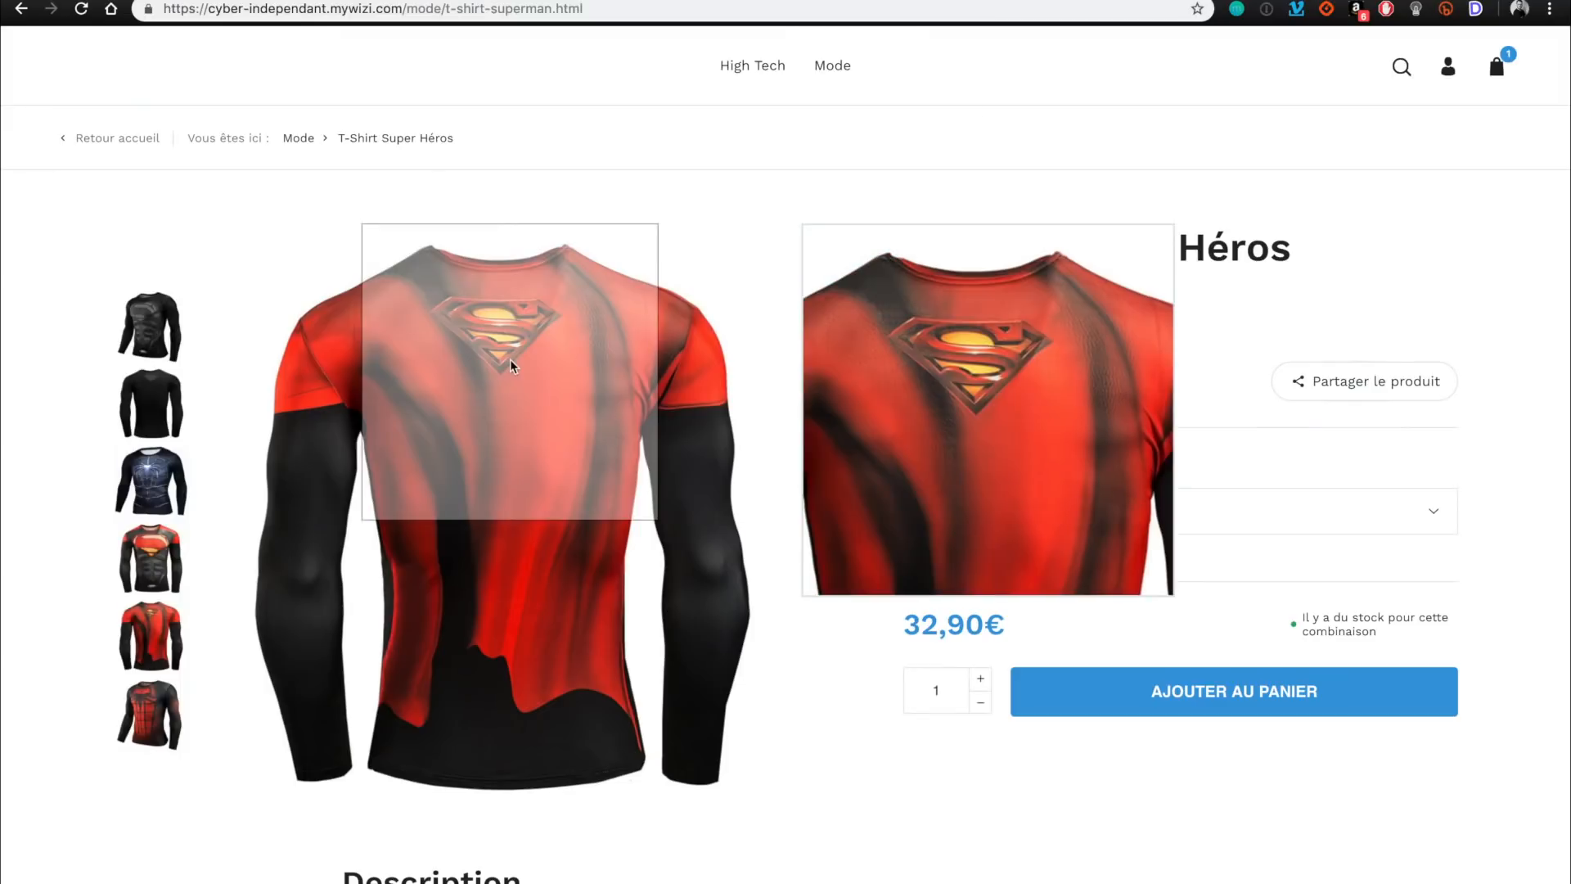
Compare the T-shirt's black Superman, red-shouldered Superman and dark blue spider images.
{"action": "left_click", "coordinate": [151, 328]}
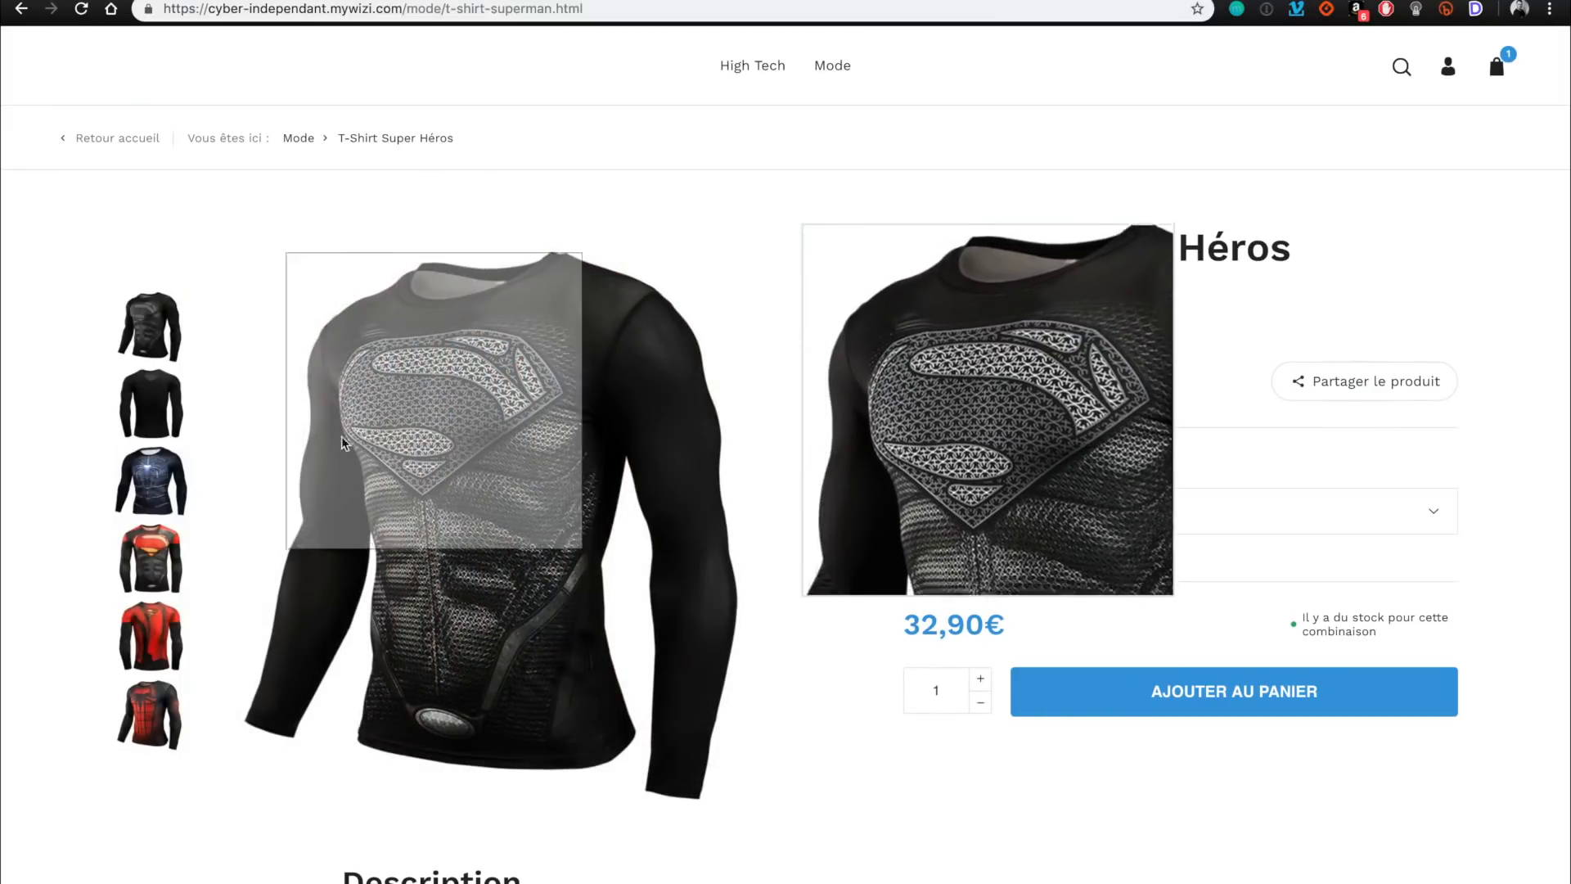
{"action": "left_click", "coordinate": [165, 561]}
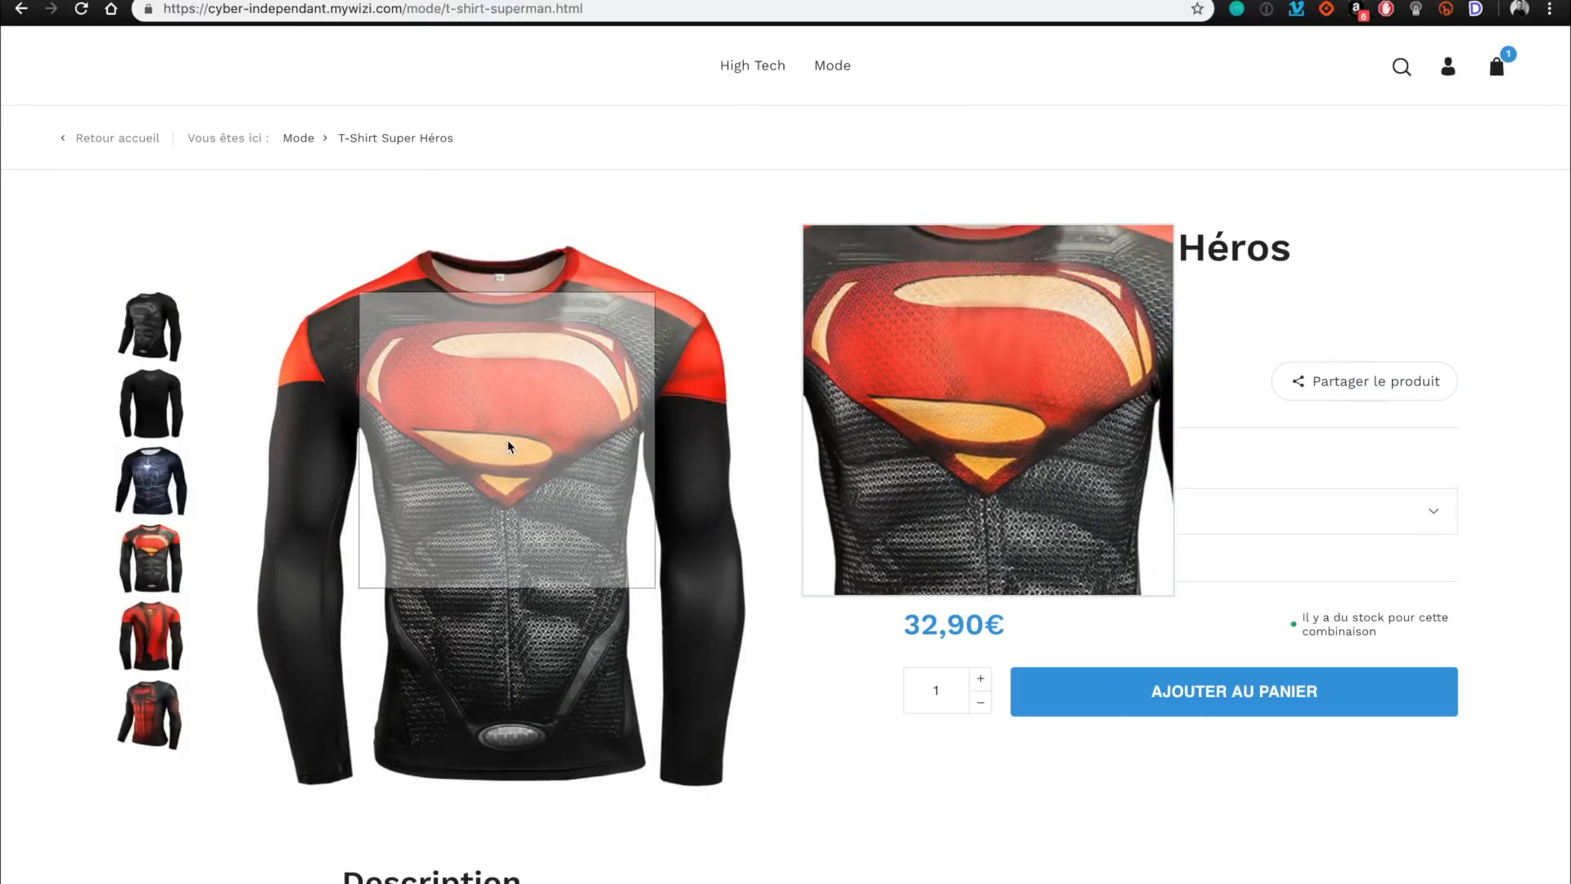
{"action": "left_click", "coordinate": [131, 488]}
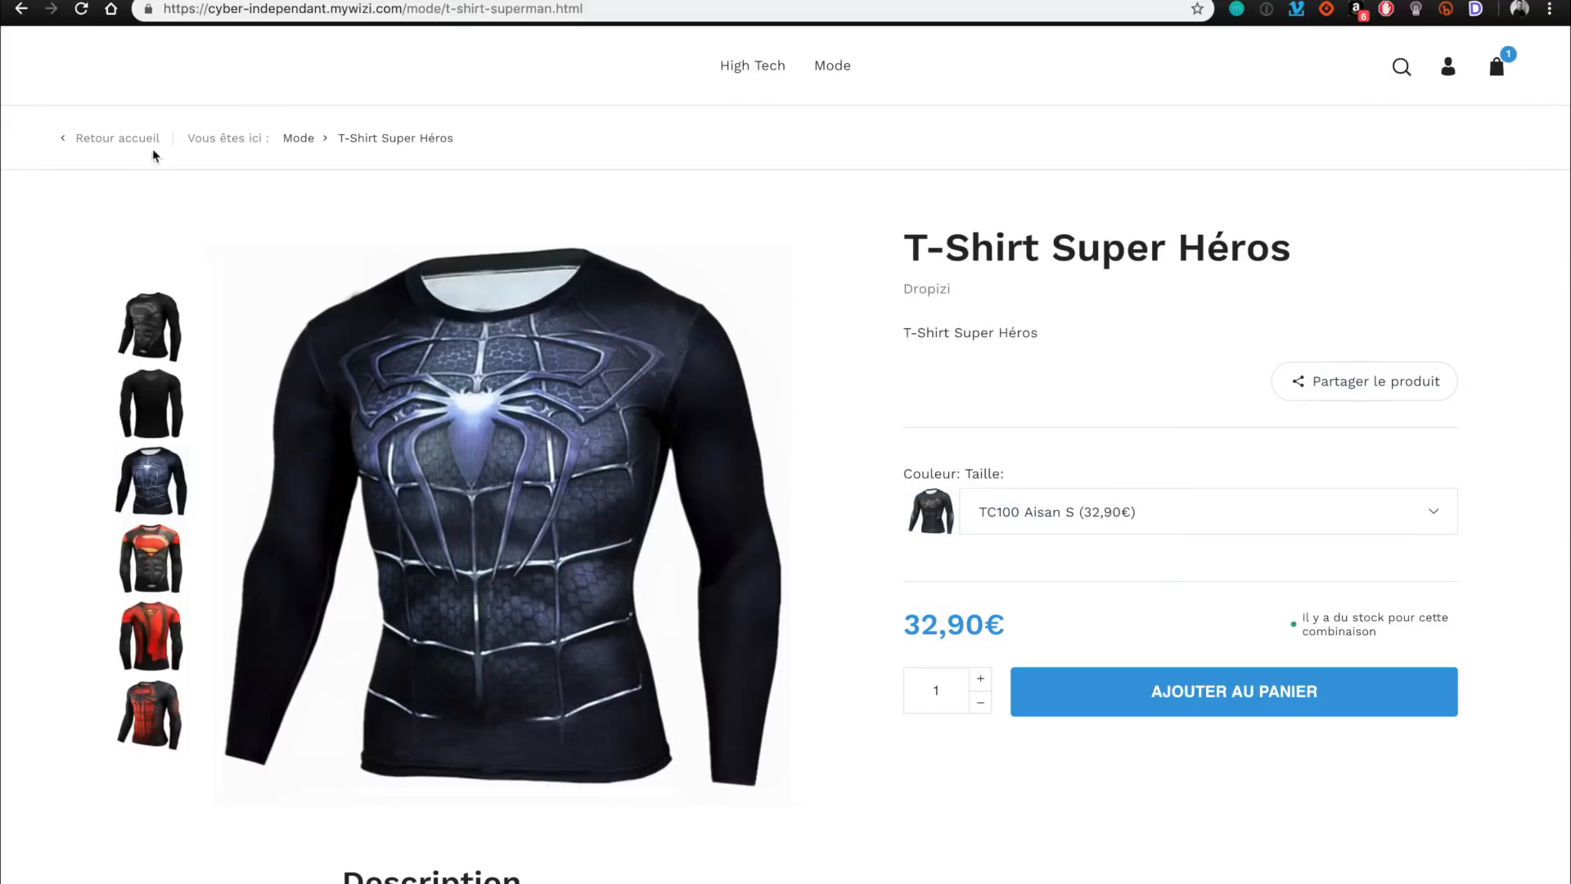
Examine the T-shirt page down to the footer, including the reassurance banner, the newsletter e-mail field and the information links.
{"action": "scroll", "coordinate": [607, 385], "scroll_direction": "down", "scroll_amount": 5}
{"action": "scroll", "coordinate": [774, 634], "scroll_direction": "down", "scroll_amount": 4}
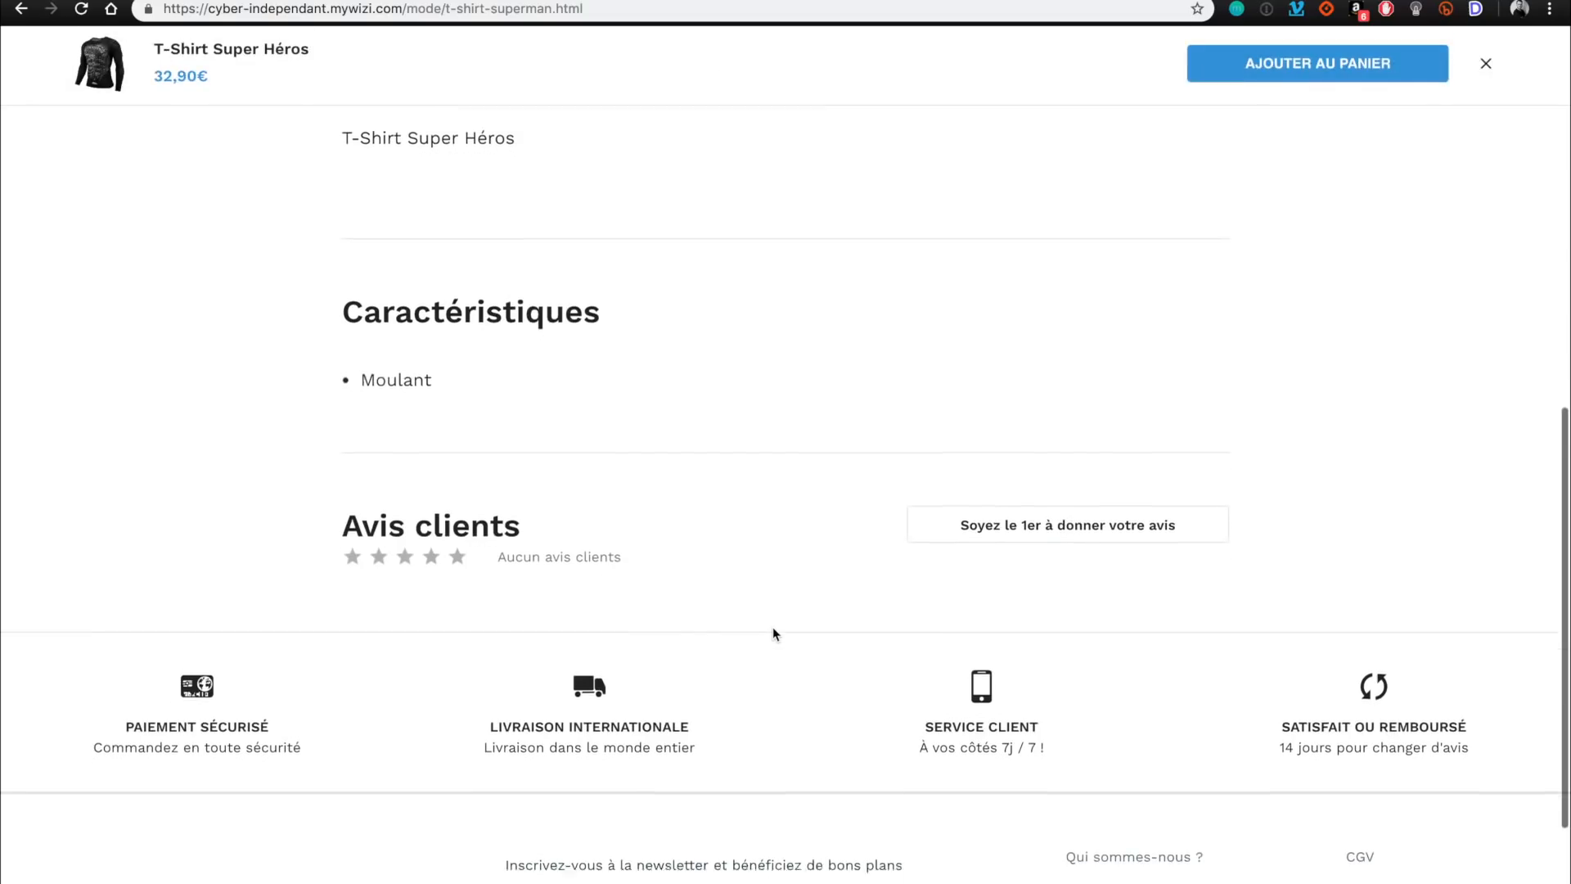
{"action": "scroll", "coordinate": [773, 634], "scroll_direction": "down", "scroll_amount": 1}
{"action": "scroll", "coordinate": [687, 690], "scroll_direction": "down", "scroll_amount": 2}
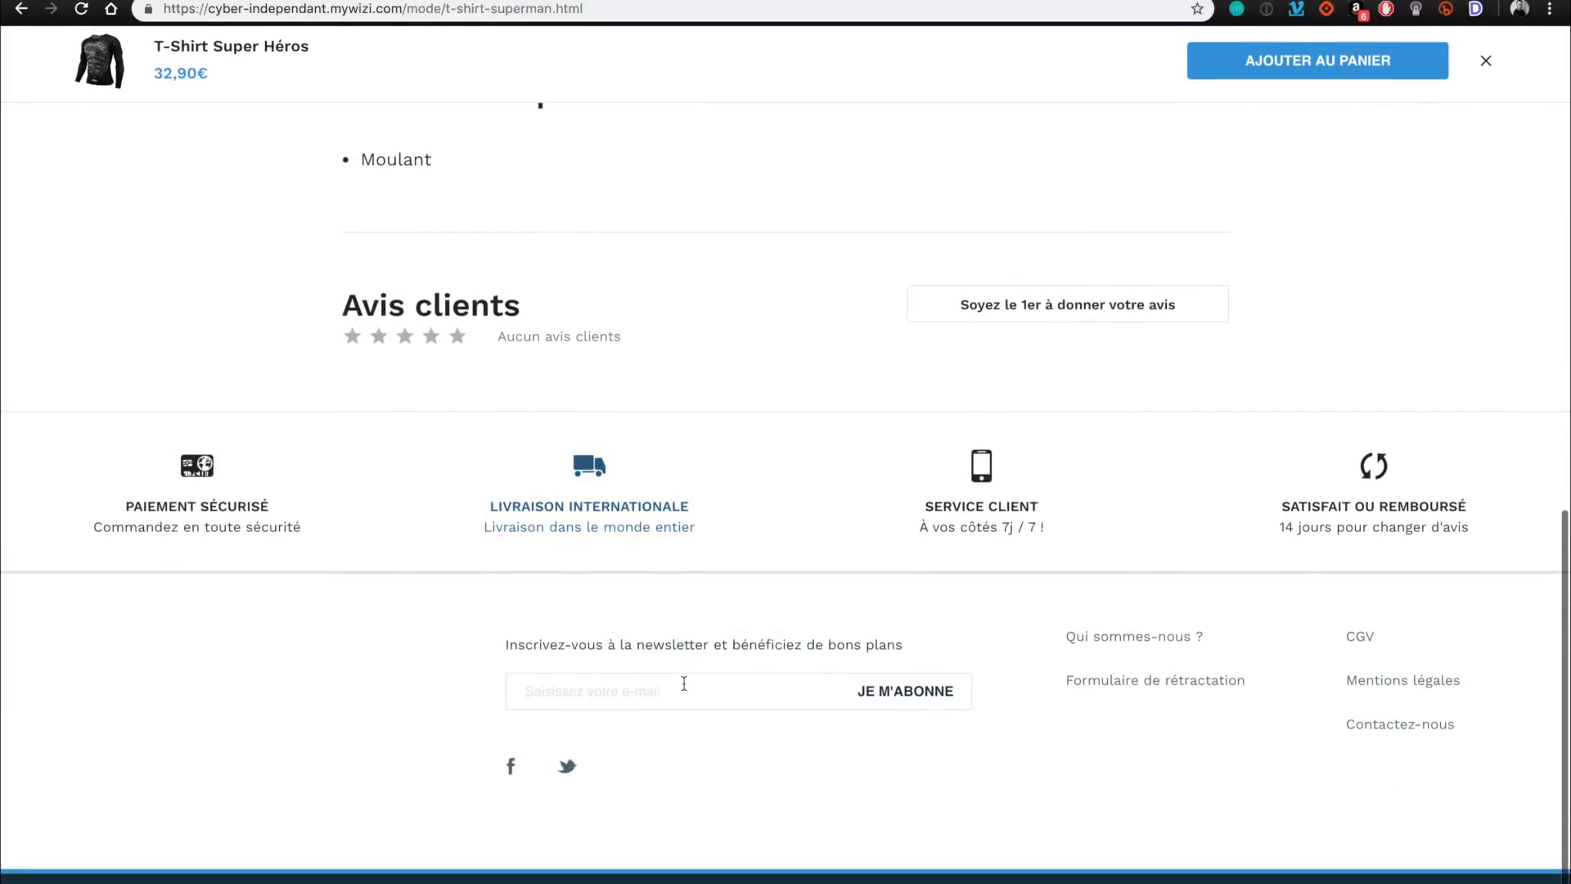
{"action": "left_click", "coordinate": [597, 689]}
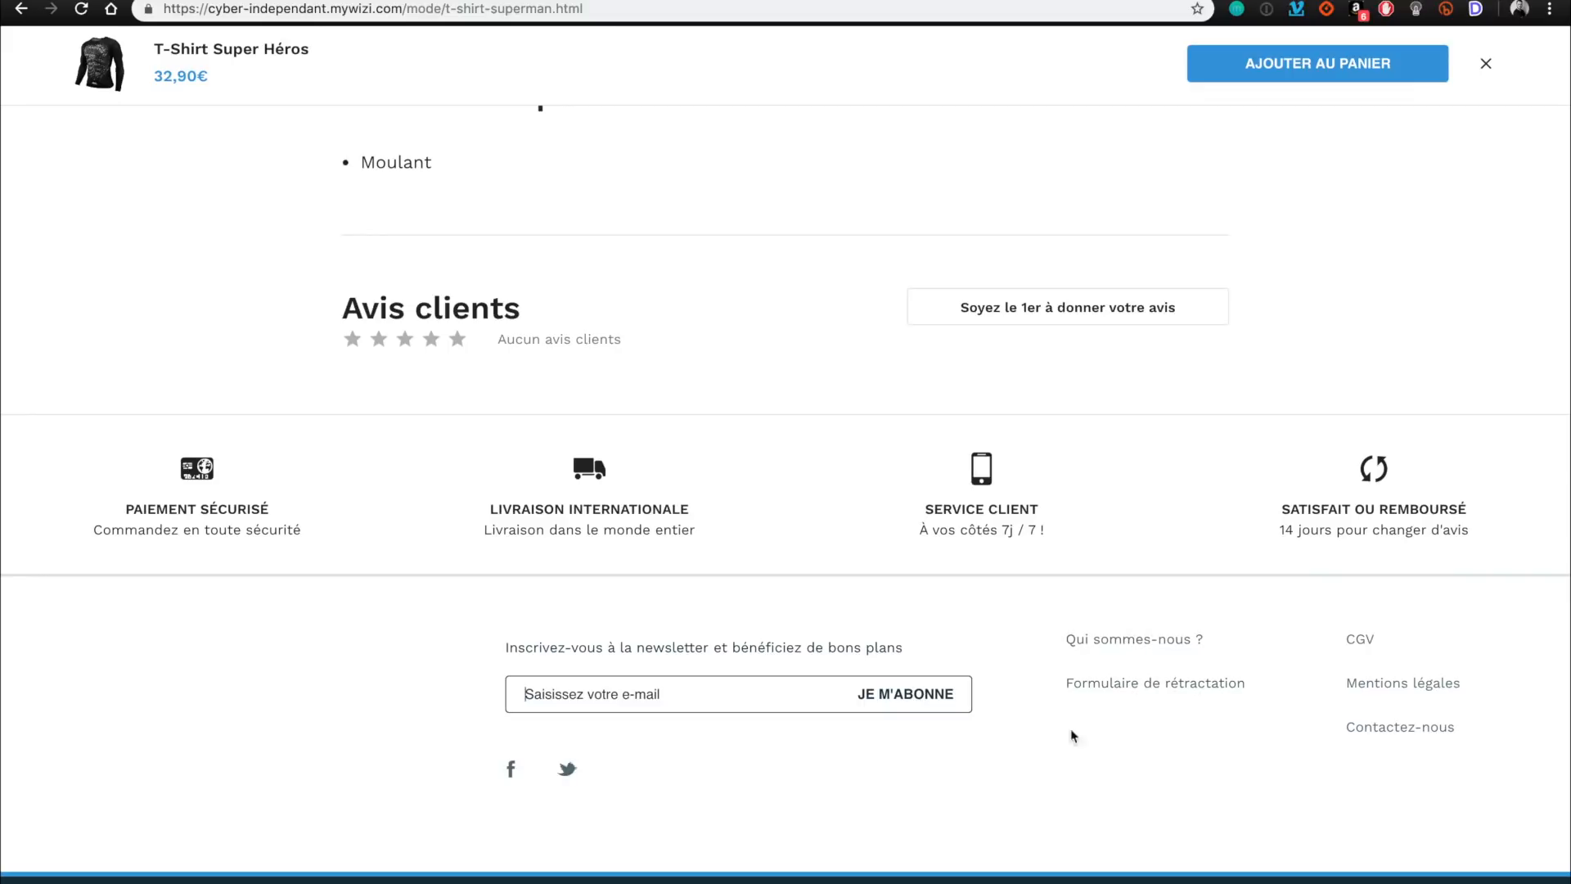
{"action": "left_click", "coordinate": [1167, 650]}
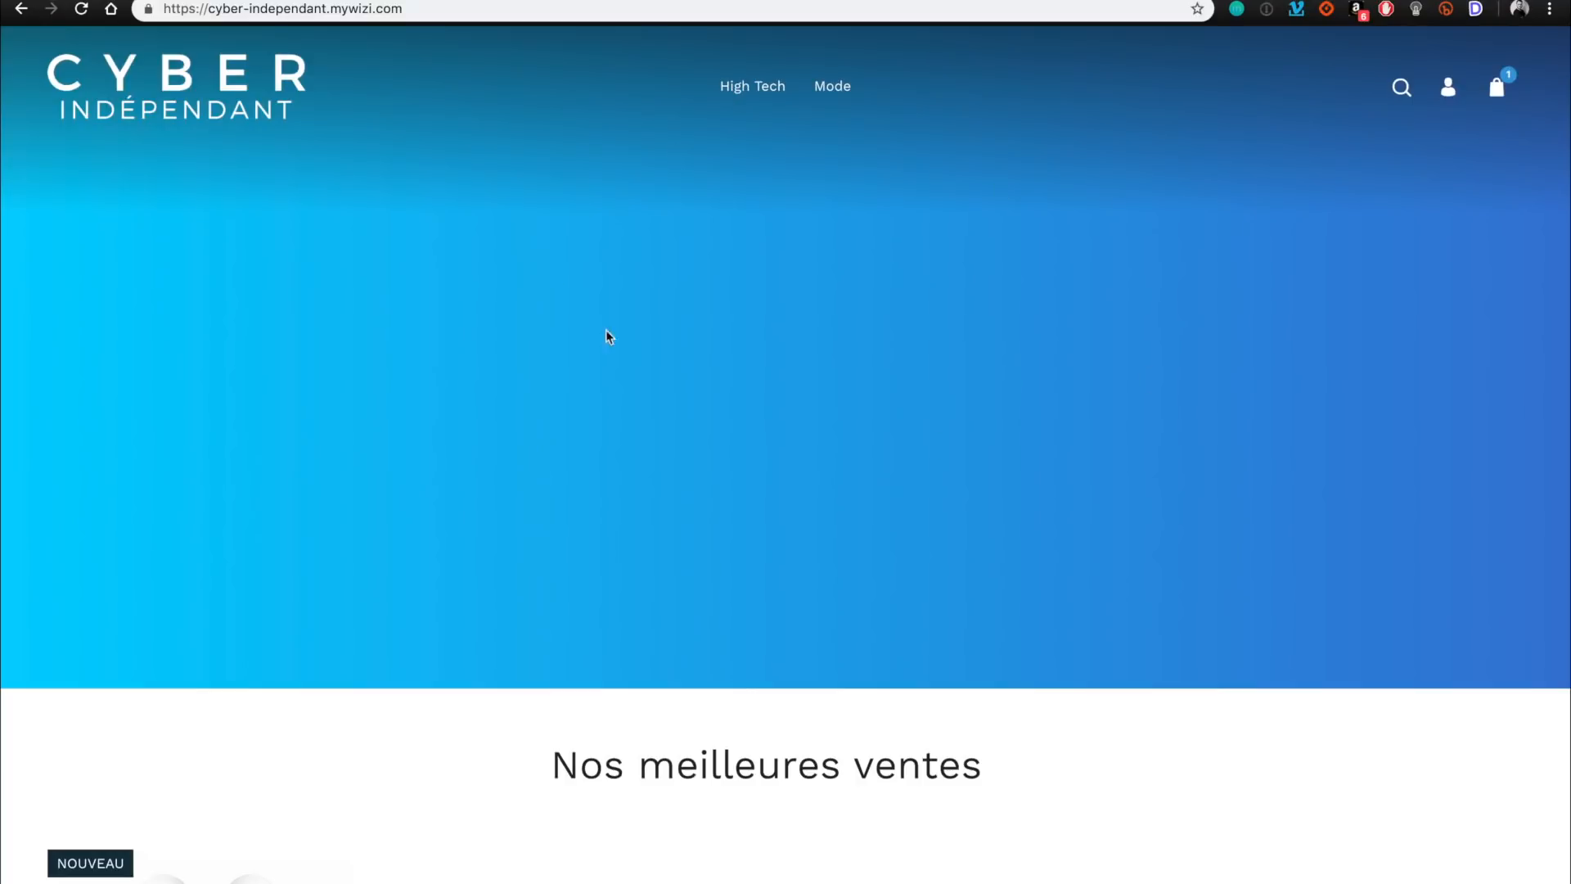
Look over the sample store's home page, from its banner to the "Nos meilleures ventes" section.
{"action": "scroll", "coordinate": [1201, 379], "scroll_direction": "down", "scroll_amount": 10}
{"action": "scroll", "coordinate": [1201, 380], "scroll_direction": "up", "scroll_amount": 10}
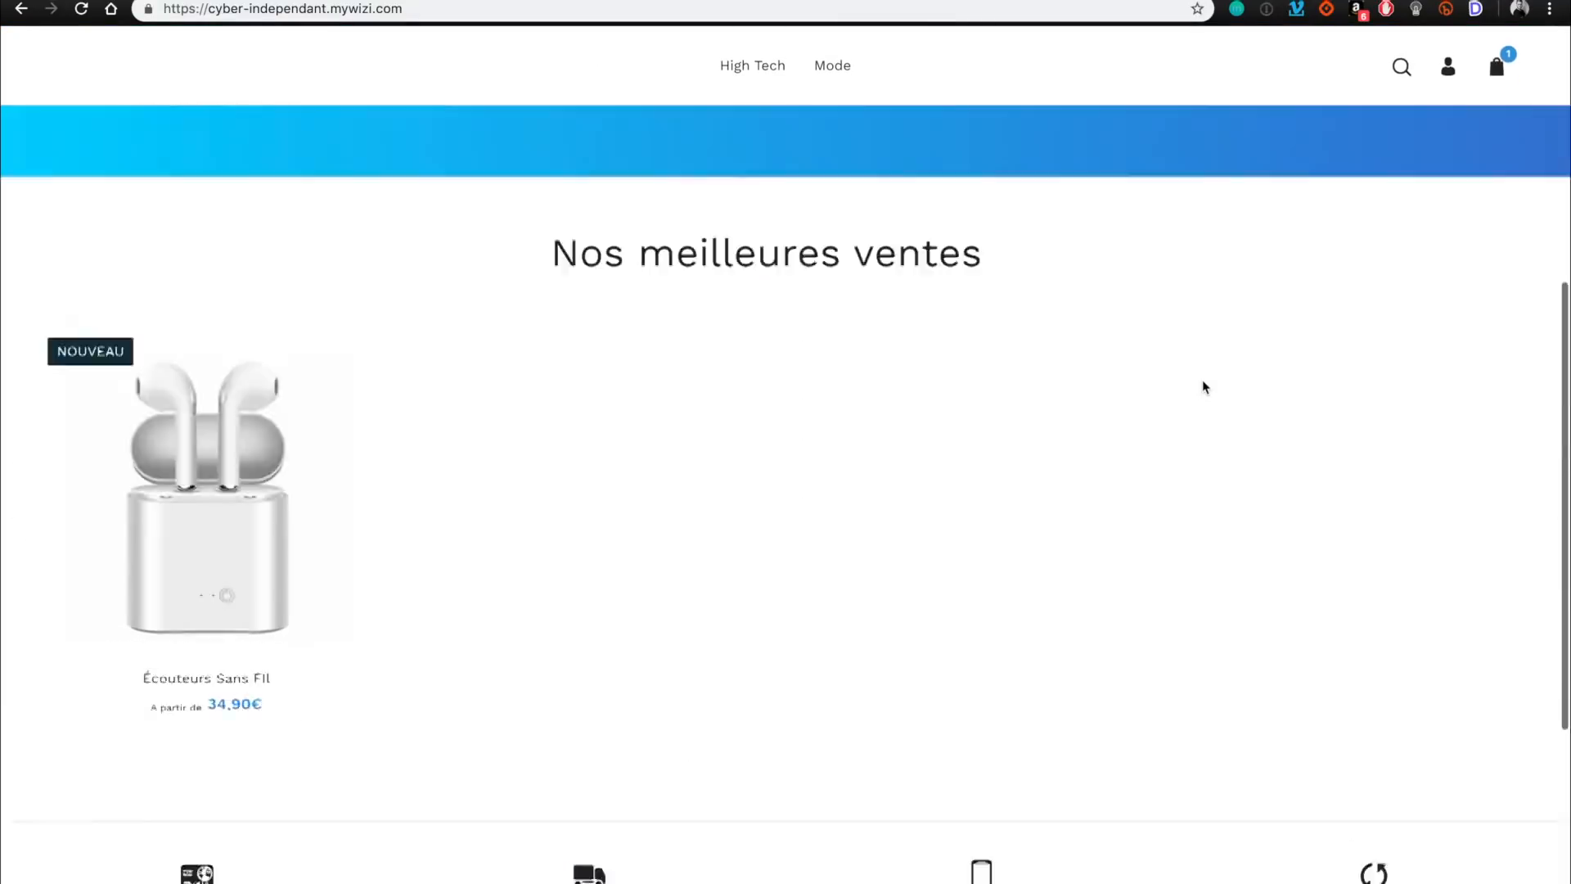
{"action": "scroll", "coordinate": [1202, 380], "scroll_direction": "down", "scroll_amount": 6}
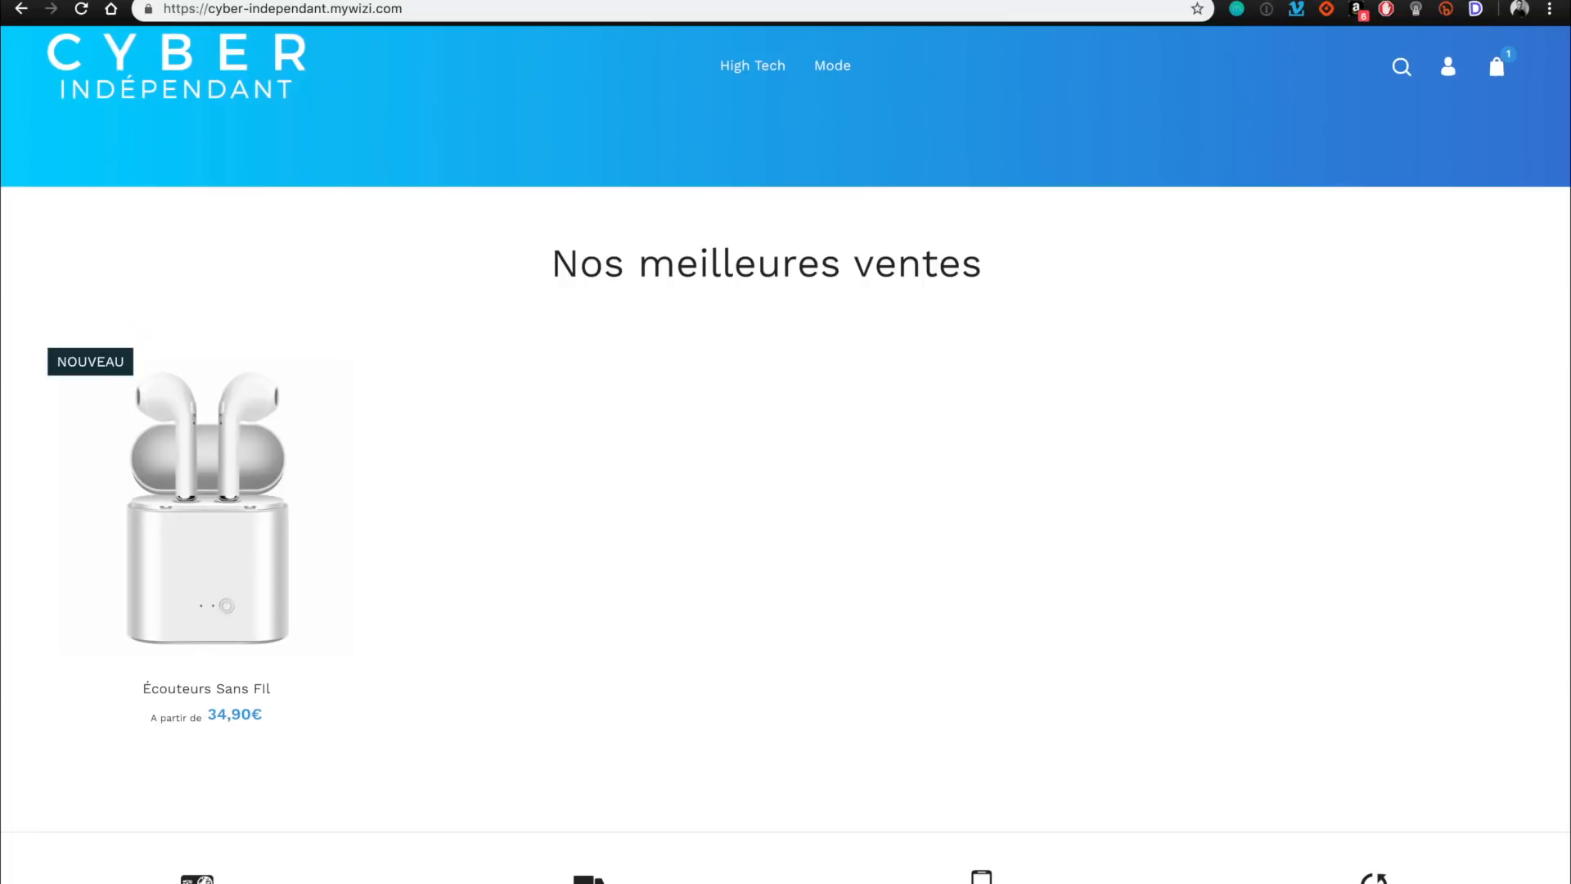
Return to the Dropizi admin and review its general preferences, covering Apparence and the delivery and payment blocks under Configuration boutique.
{"action": "left_click", "coordinate": [810, 2]}
{"action": "scroll", "coordinate": [925, 350], "scroll_direction": "up", "scroll_amount": 10}
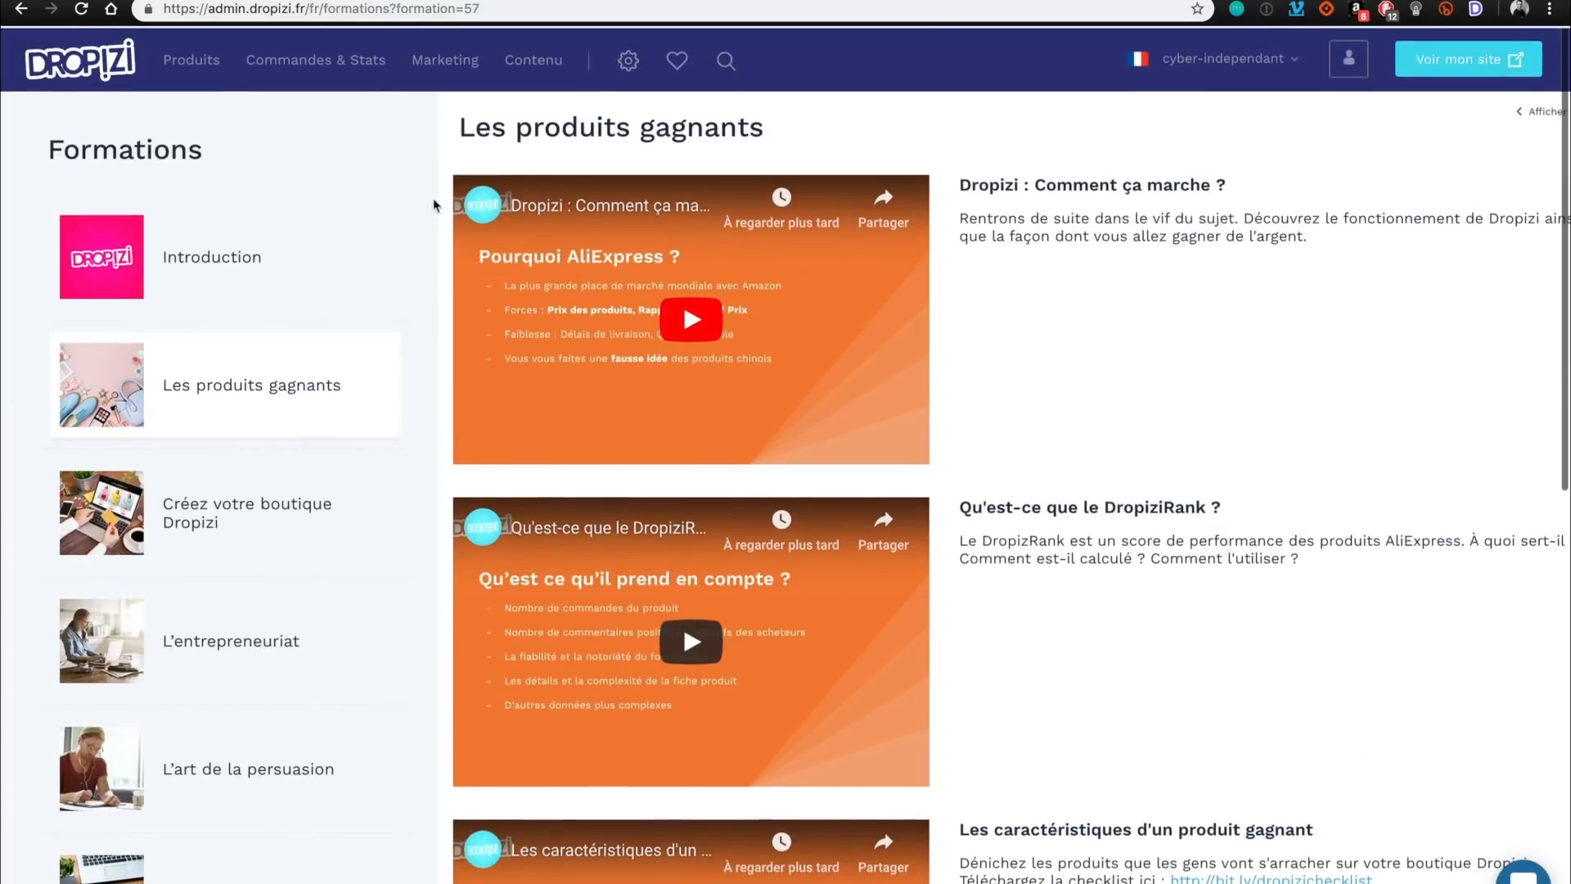
{"action": "left_click", "coordinate": [204, 61]}
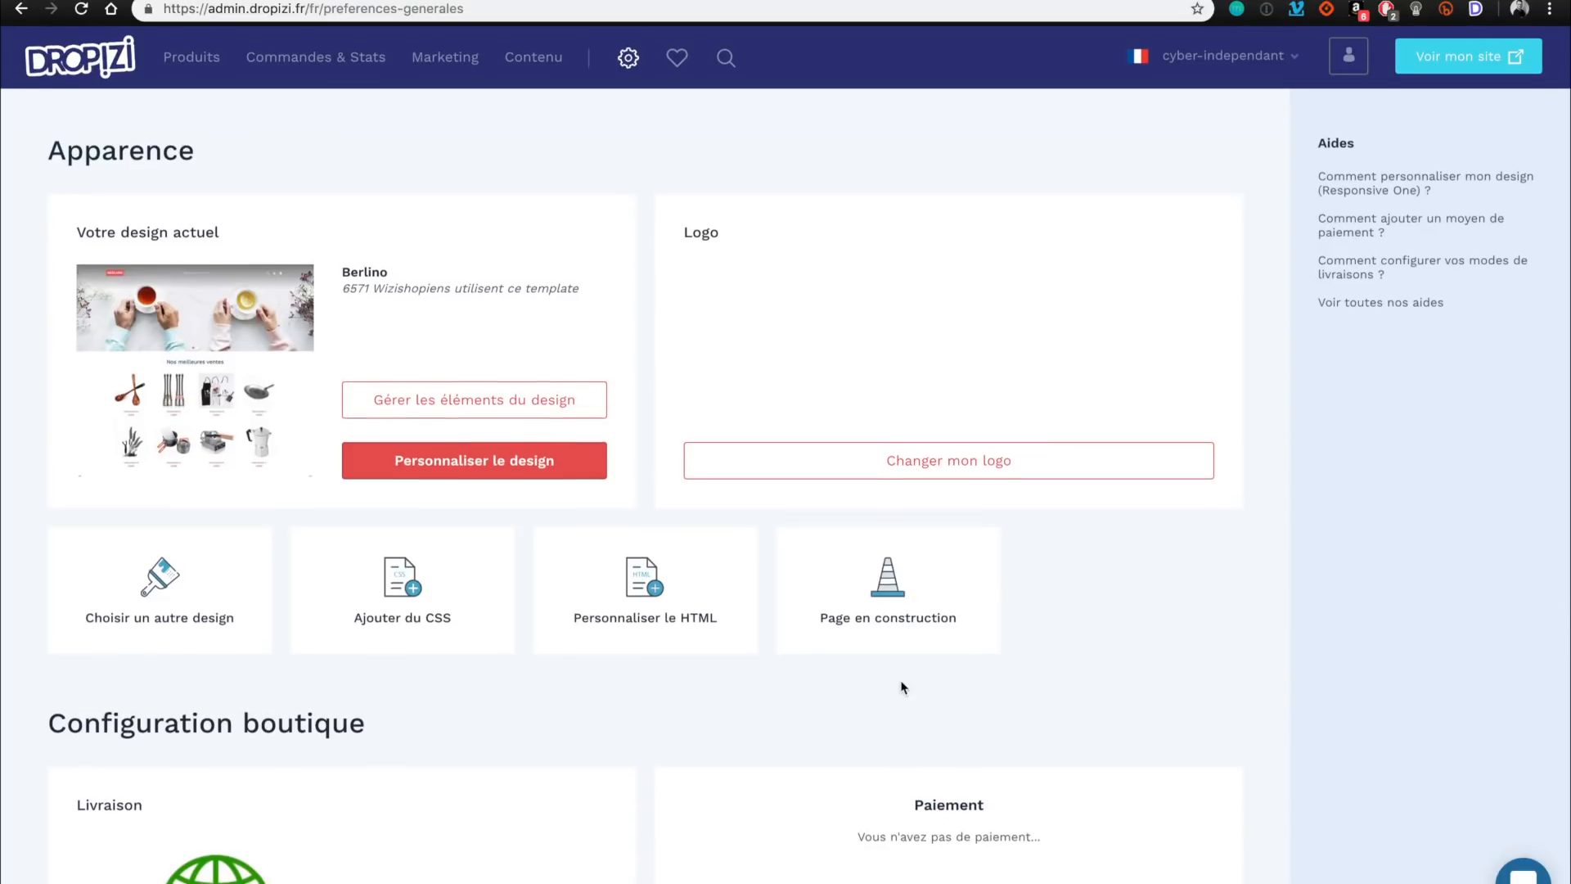
{"action": "scroll", "coordinate": [900, 679], "scroll_direction": "down", "scroll_amount": 2}
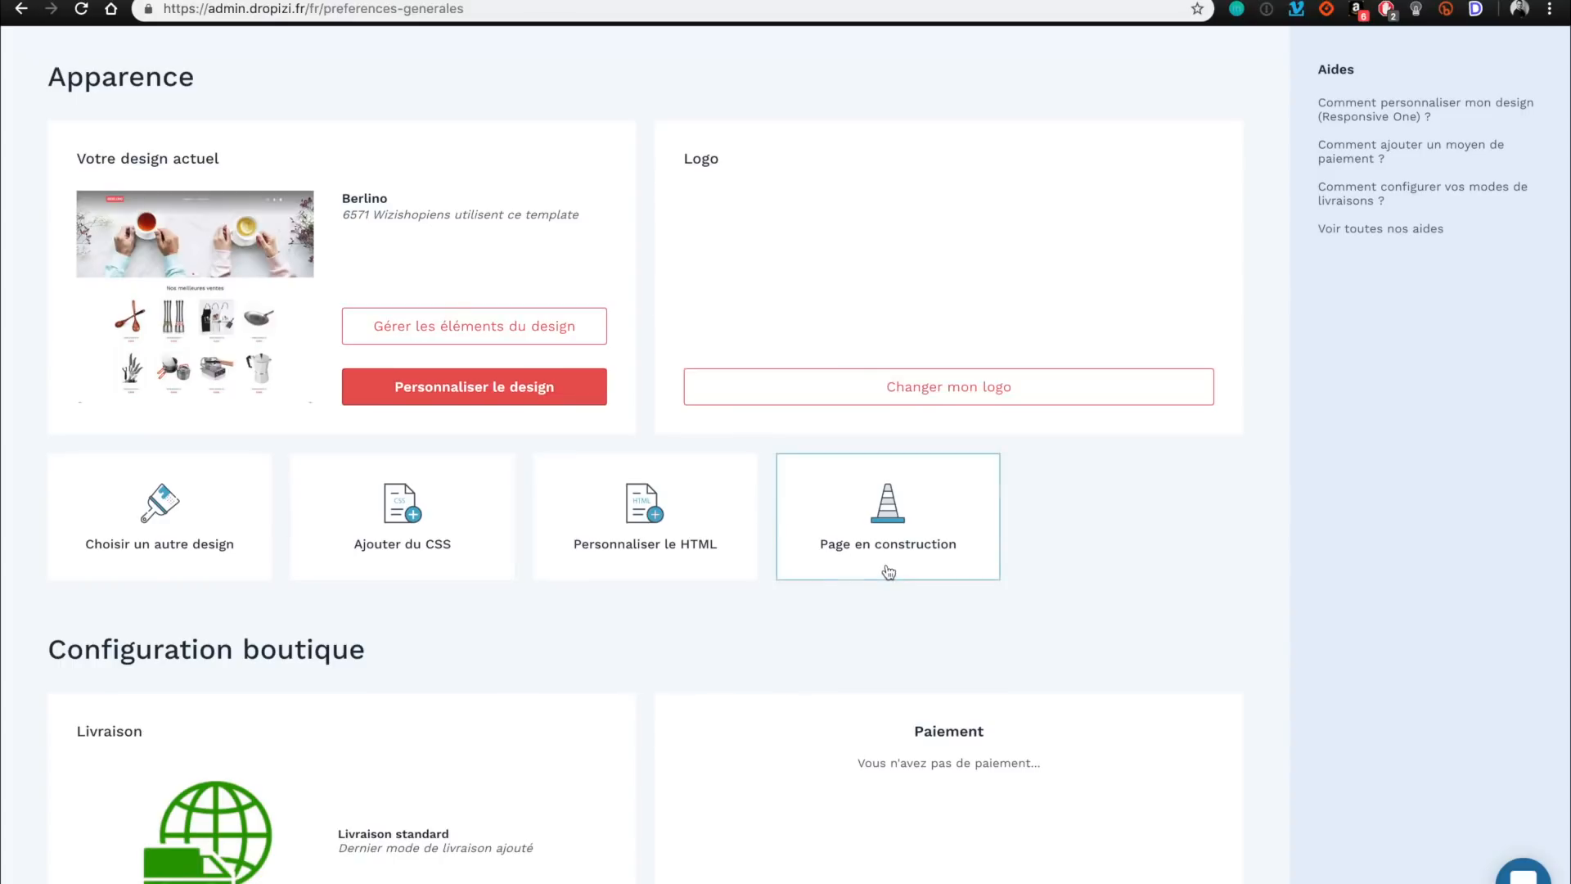
{"action": "scroll", "coordinate": [888, 571], "scroll_direction": "down", "scroll_amount": 3}
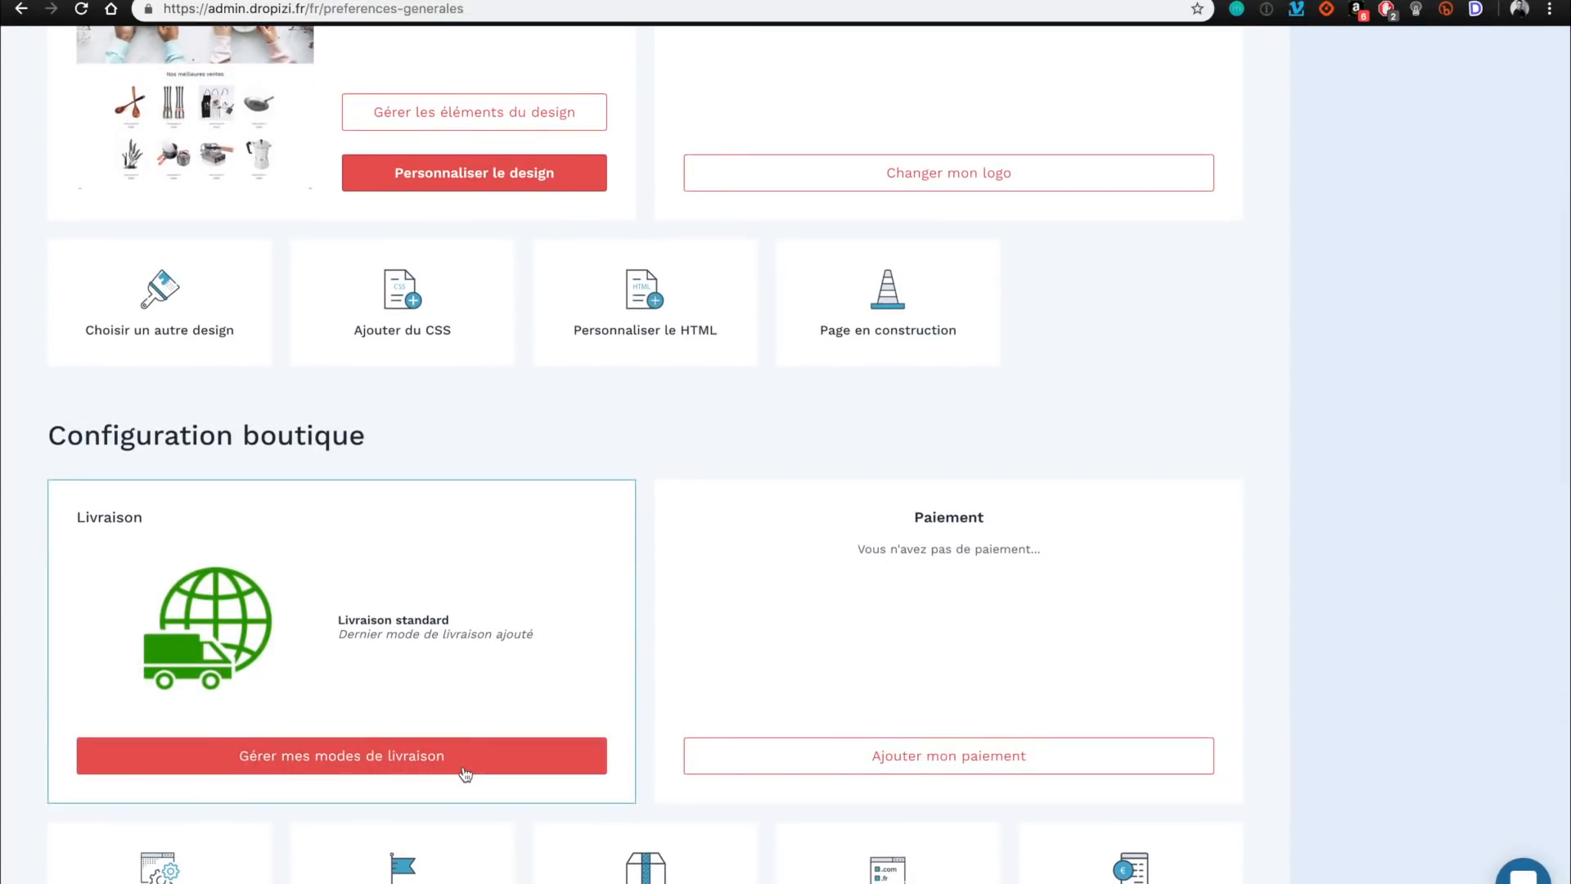
Review the remaining Configuration boutique options and the Paramétrage section, and open the product management page to view its Outils section.
{"action": "scroll", "coordinate": [900, 709], "scroll_direction": "down", "scroll_amount": 2}
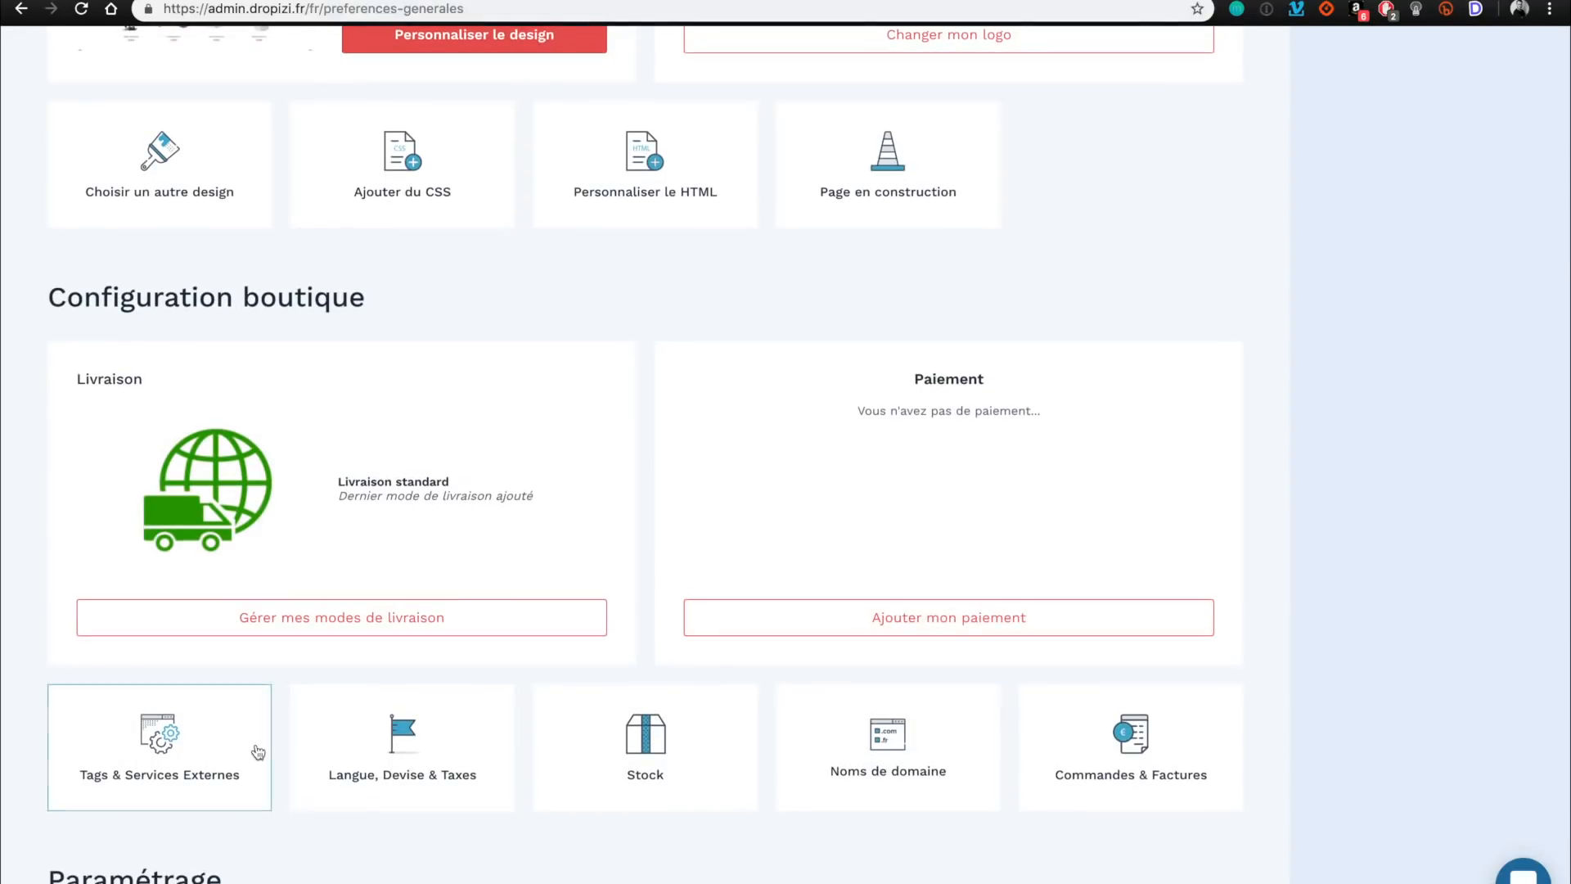
{"action": "scroll", "coordinate": [1138, 733], "scroll_direction": "down", "scroll_amount": 2}
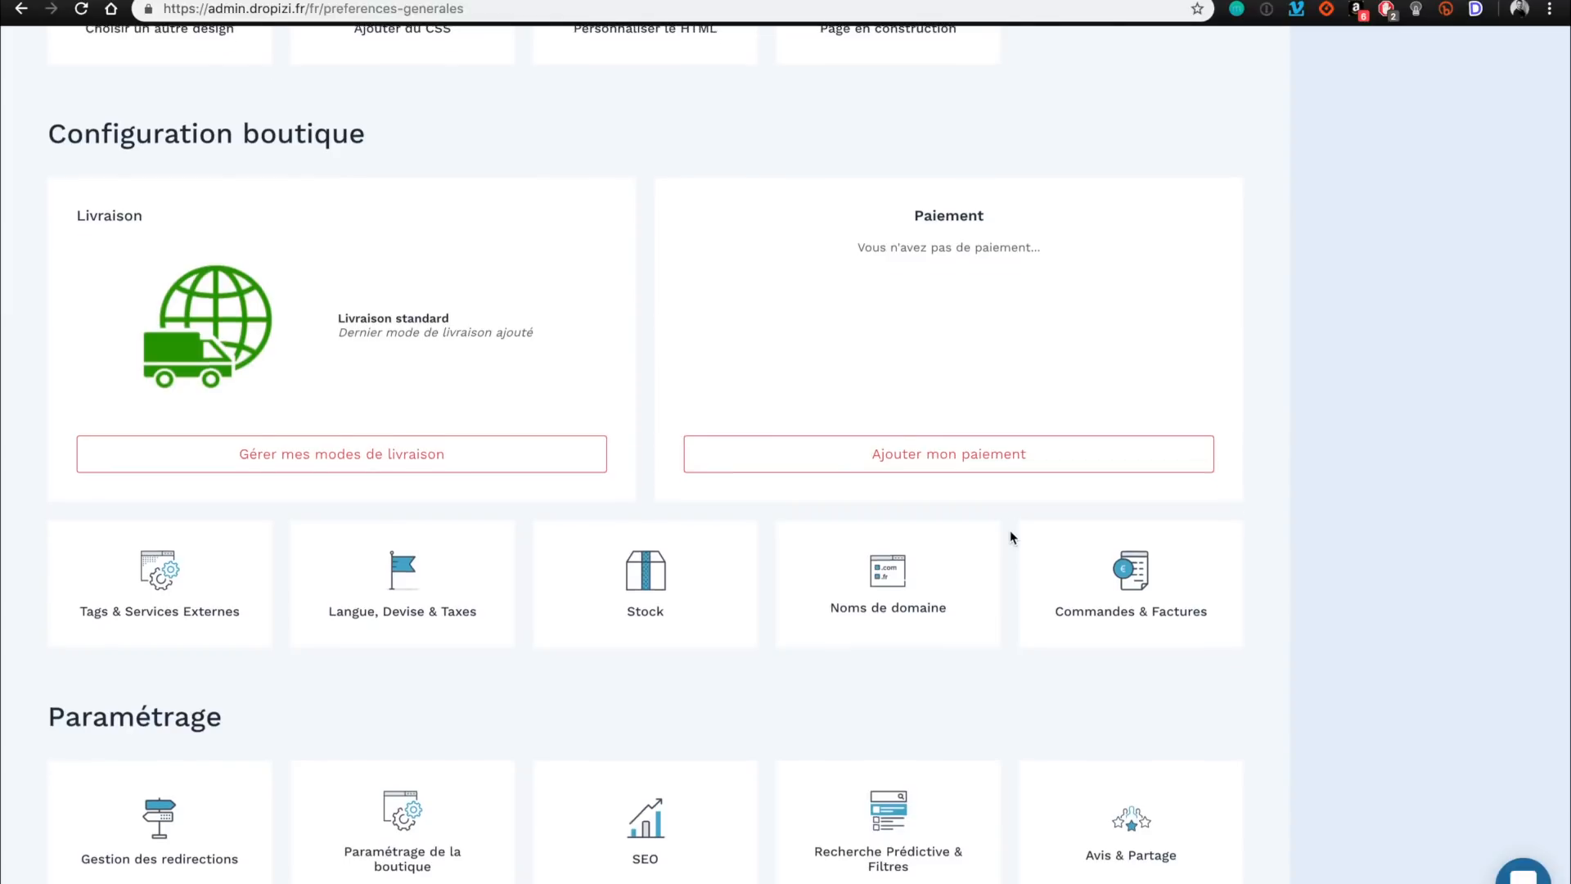
{"action": "scroll", "coordinate": [1011, 532], "scroll_direction": "up", "scroll_amount": 8}
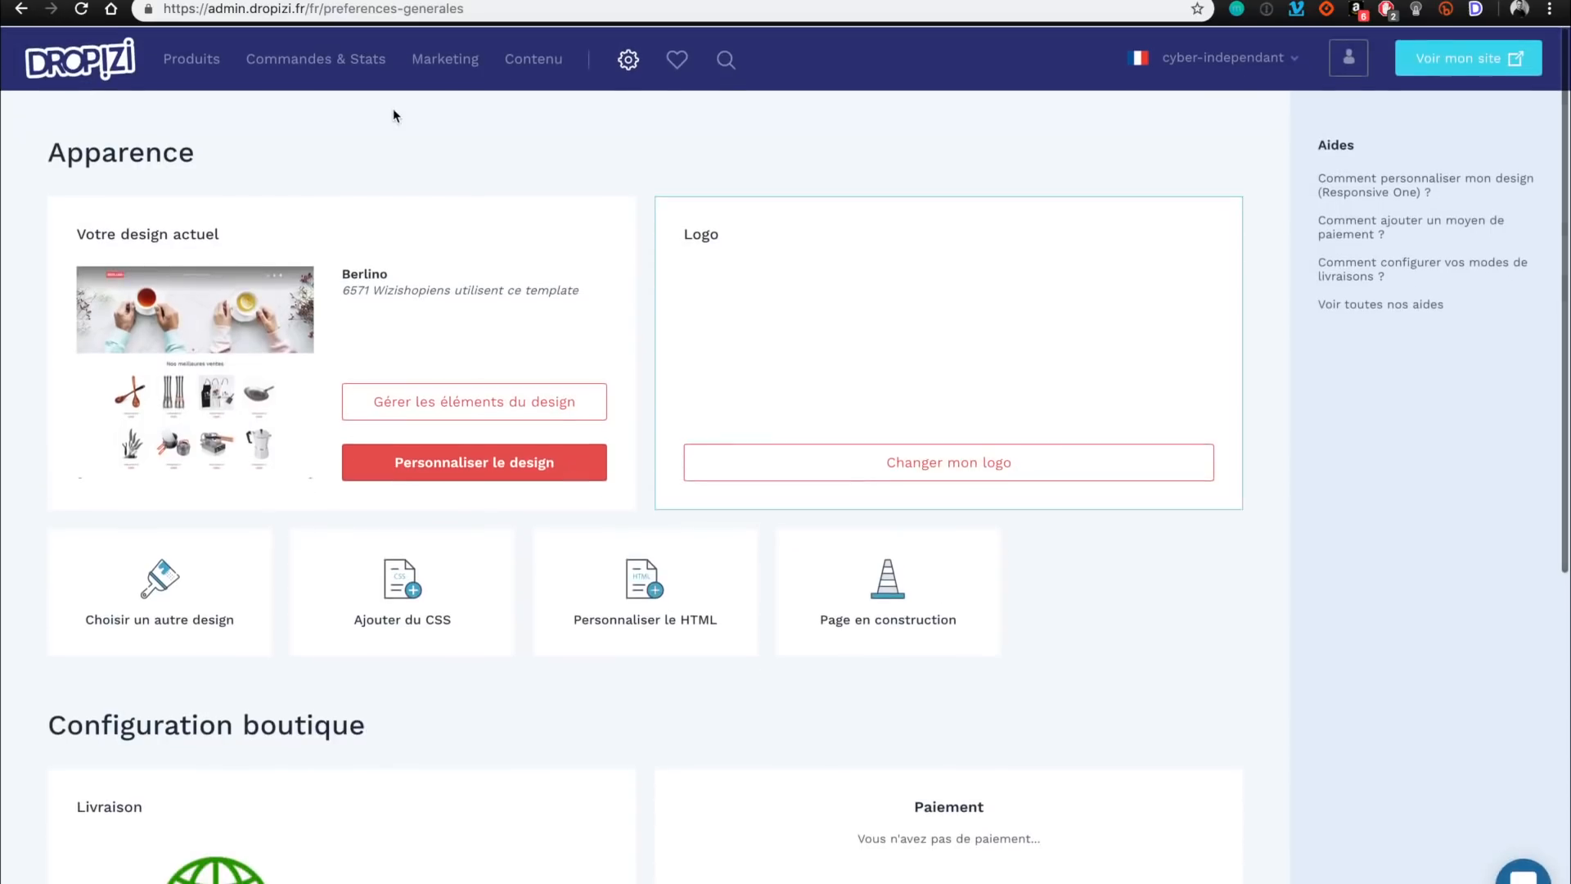
{"action": "left_click", "coordinate": [188, 75]}
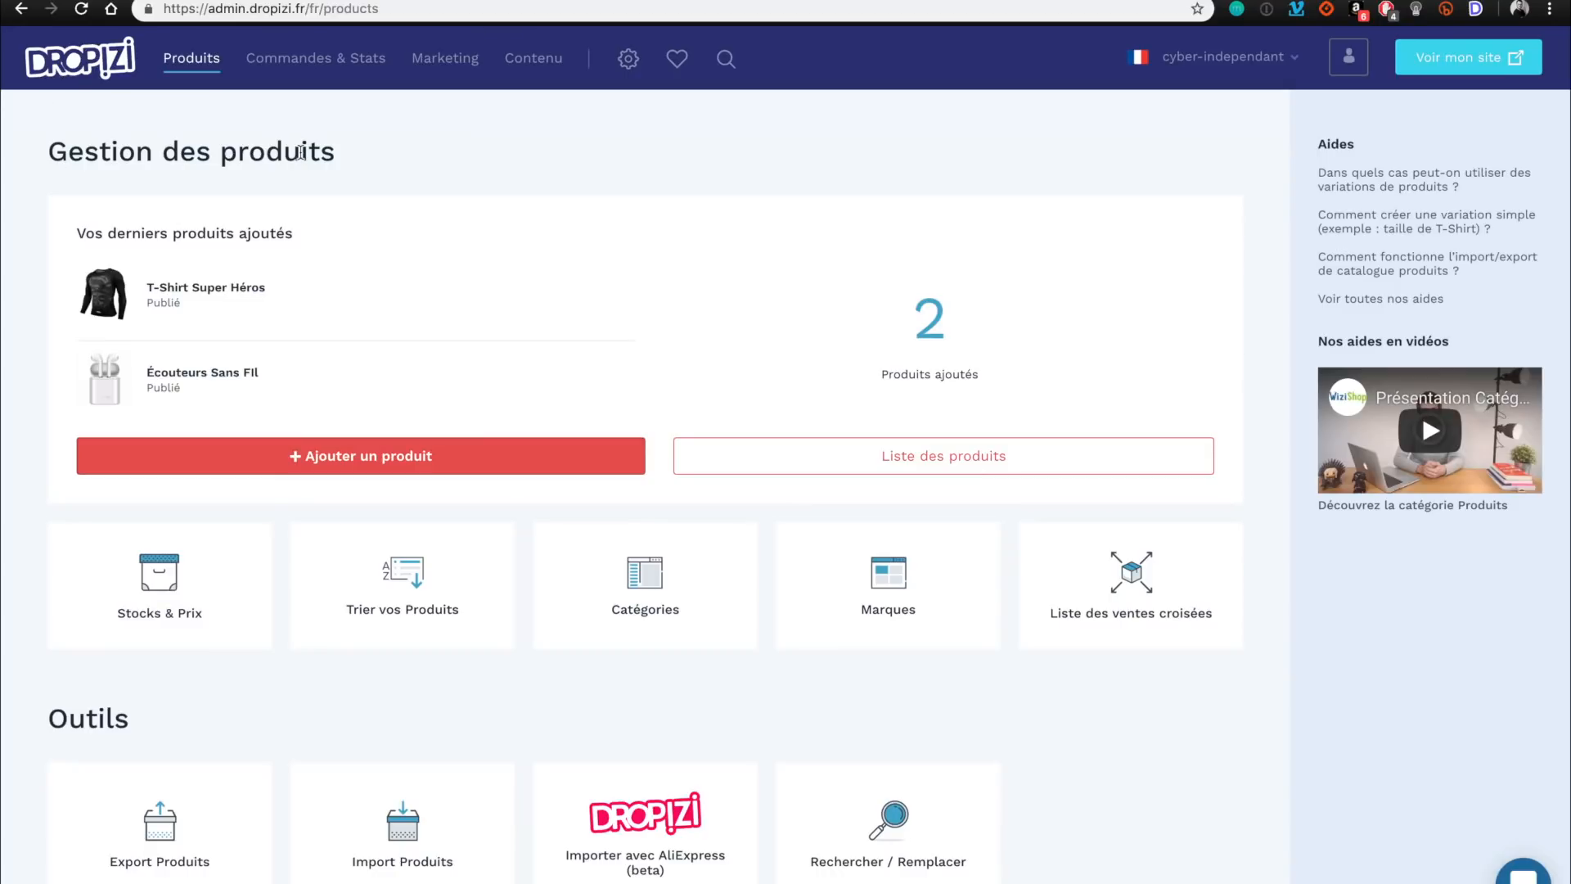
{"action": "scroll", "coordinate": [514, 505], "scroll_direction": "down", "scroll_amount": 2}
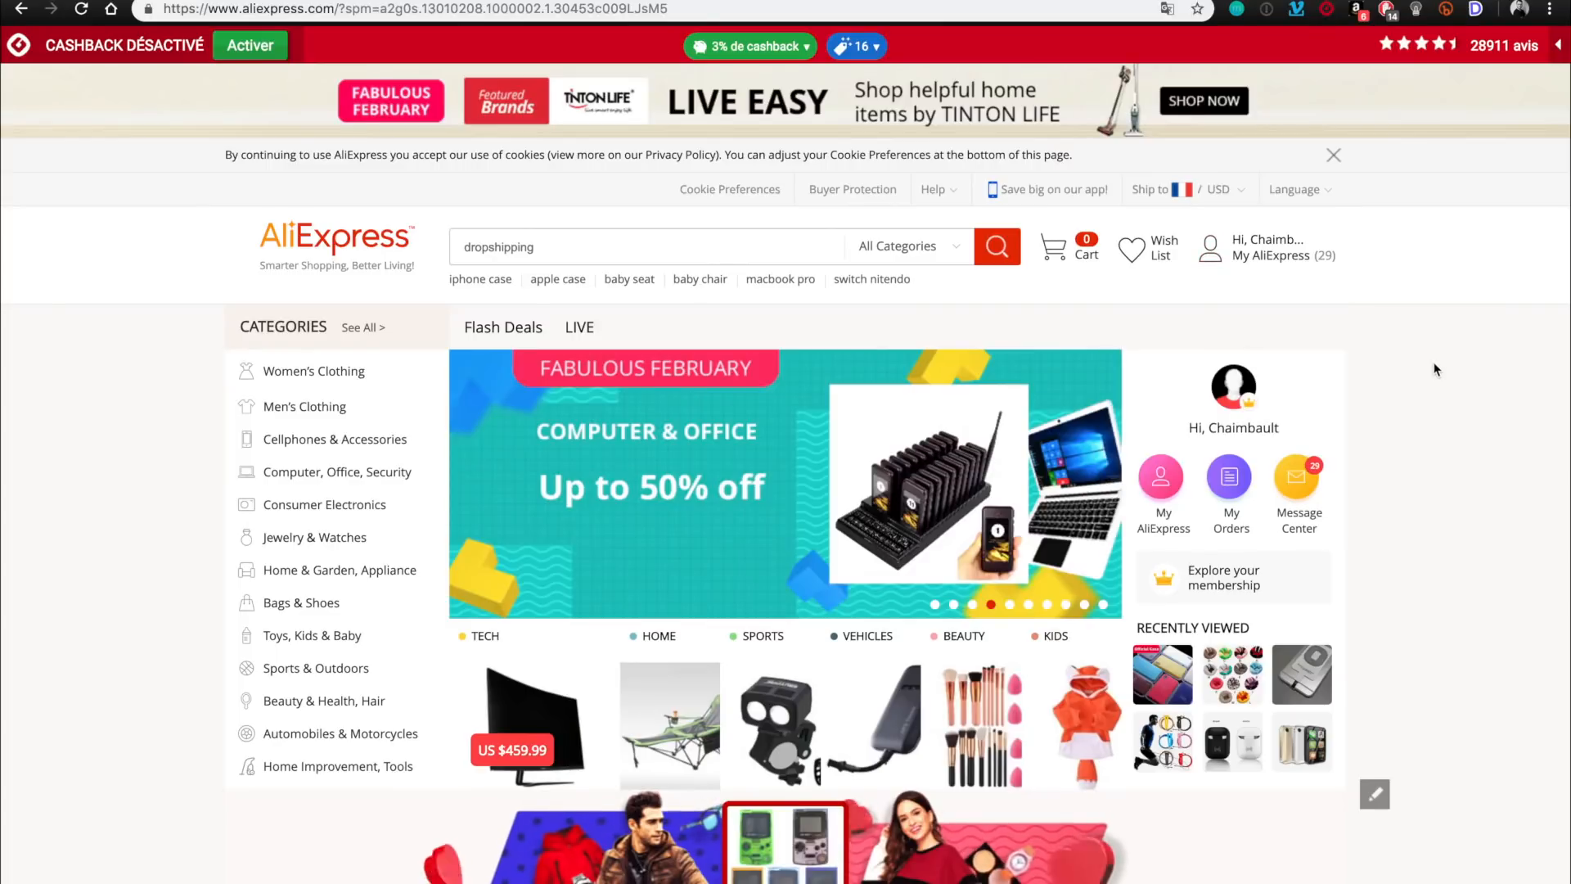
Look over the AliExpress home page, from the Flash Deals and Featured Brands to the Inspiration categories.
{"action": "scroll", "coordinate": [1428, 352], "scroll_direction": "down", "scroll_amount": 9}
{"action": "scroll", "coordinate": [1429, 352], "scroll_direction": "down", "scroll_amount": 7}
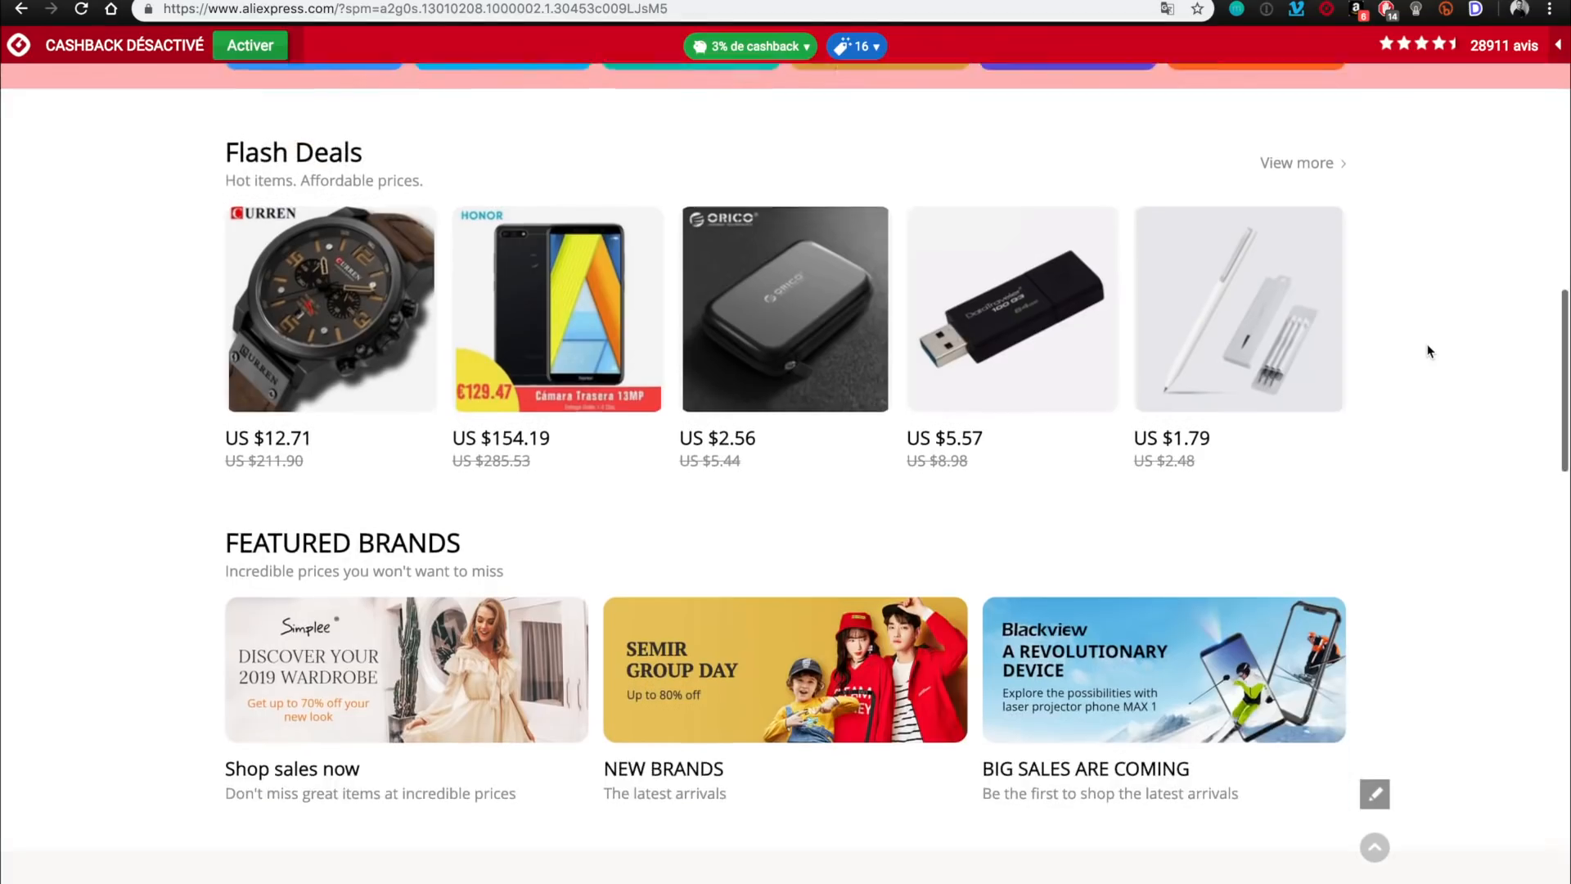
{"action": "scroll", "coordinate": [1429, 352], "scroll_direction": "down", "scroll_amount": 3}
{"action": "scroll", "coordinate": [1429, 352], "scroll_direction": "up", "scroll_amount": 4}
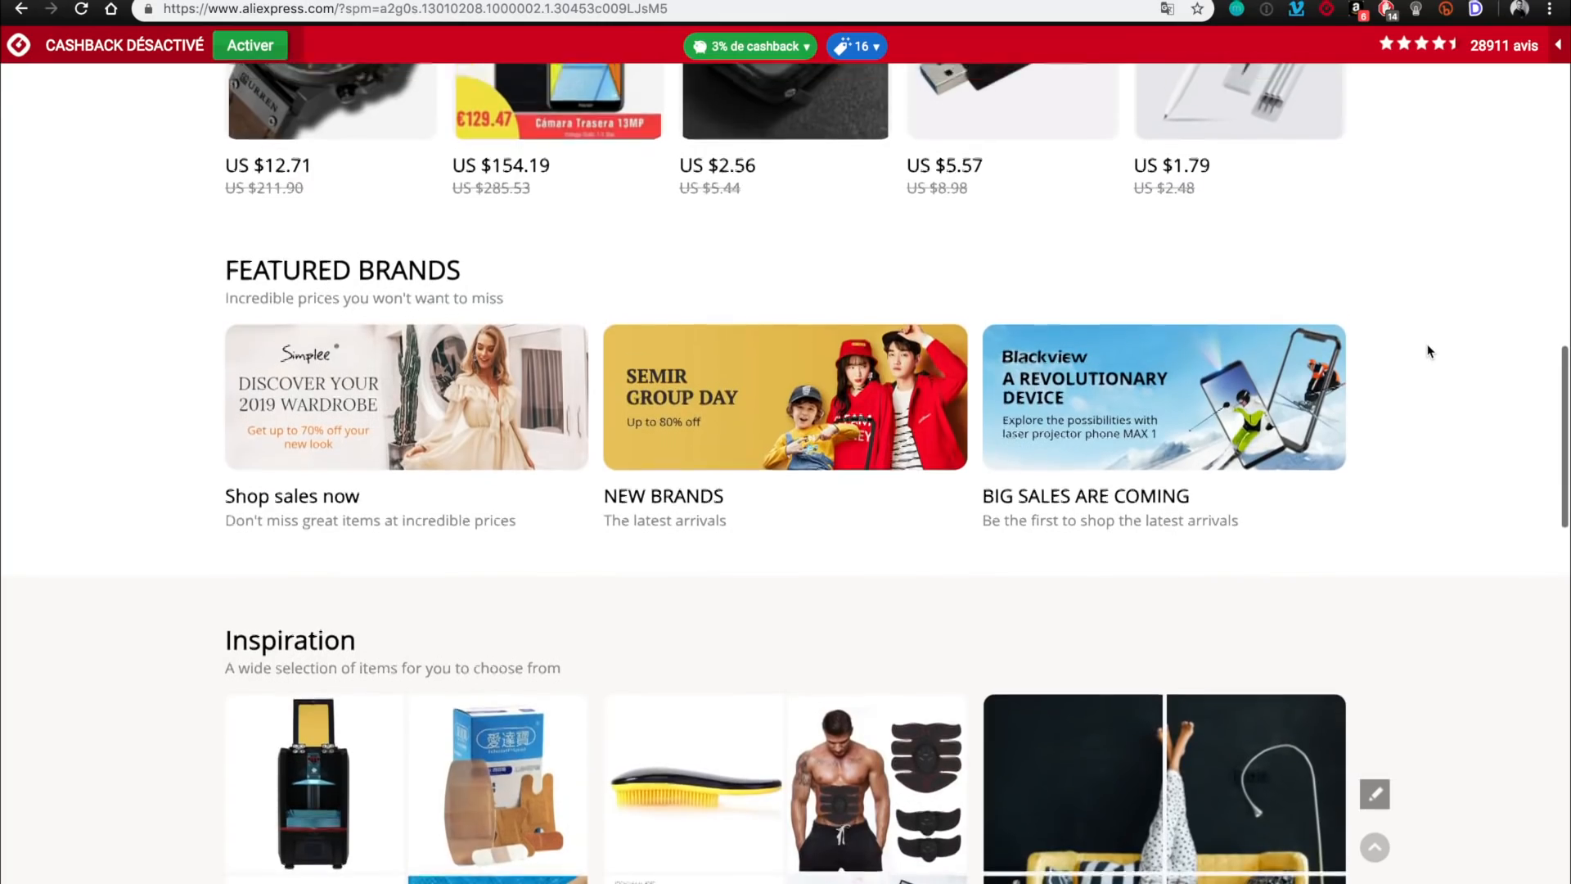
{"action": "scroll", "coordinate": [1428, 352], "scroll_direction": "down", "scroll_amount": 9}
{"action": "scroll", "coordinate": [1429, 351], "scroll_direction": "down", "scroll_amount": 8}
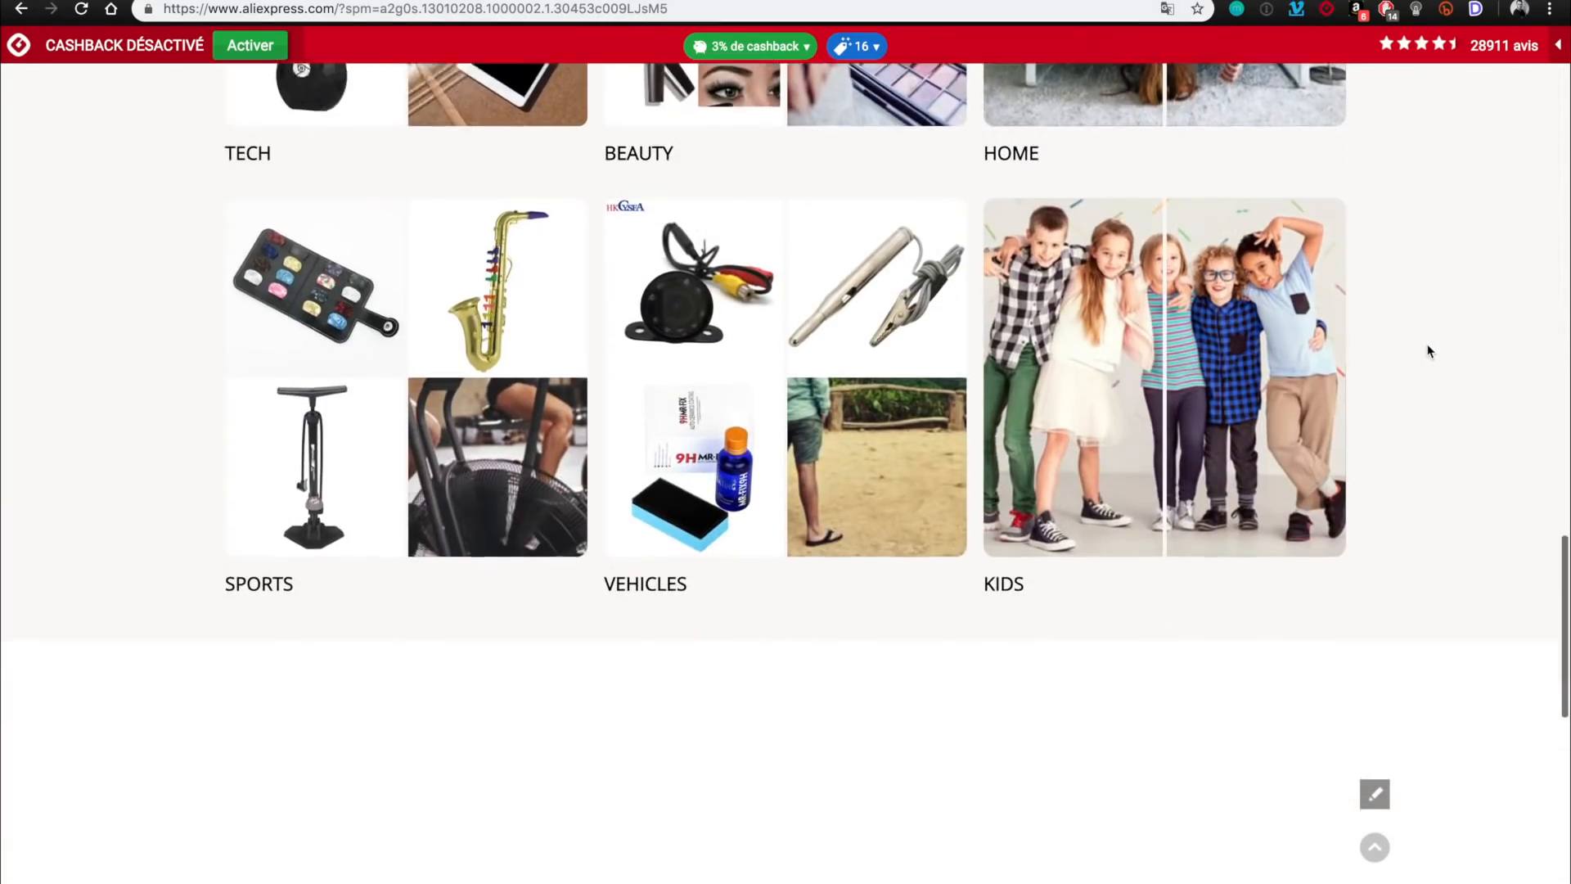
{"action": "scroll", "coordinate": [1428, 352], "scroll_direction": "up", "scroll_amount": 11}
{"action": "scroll", "coordinate": [1429, 352], "scroll_direction": "up", "scroll_amount": 15}
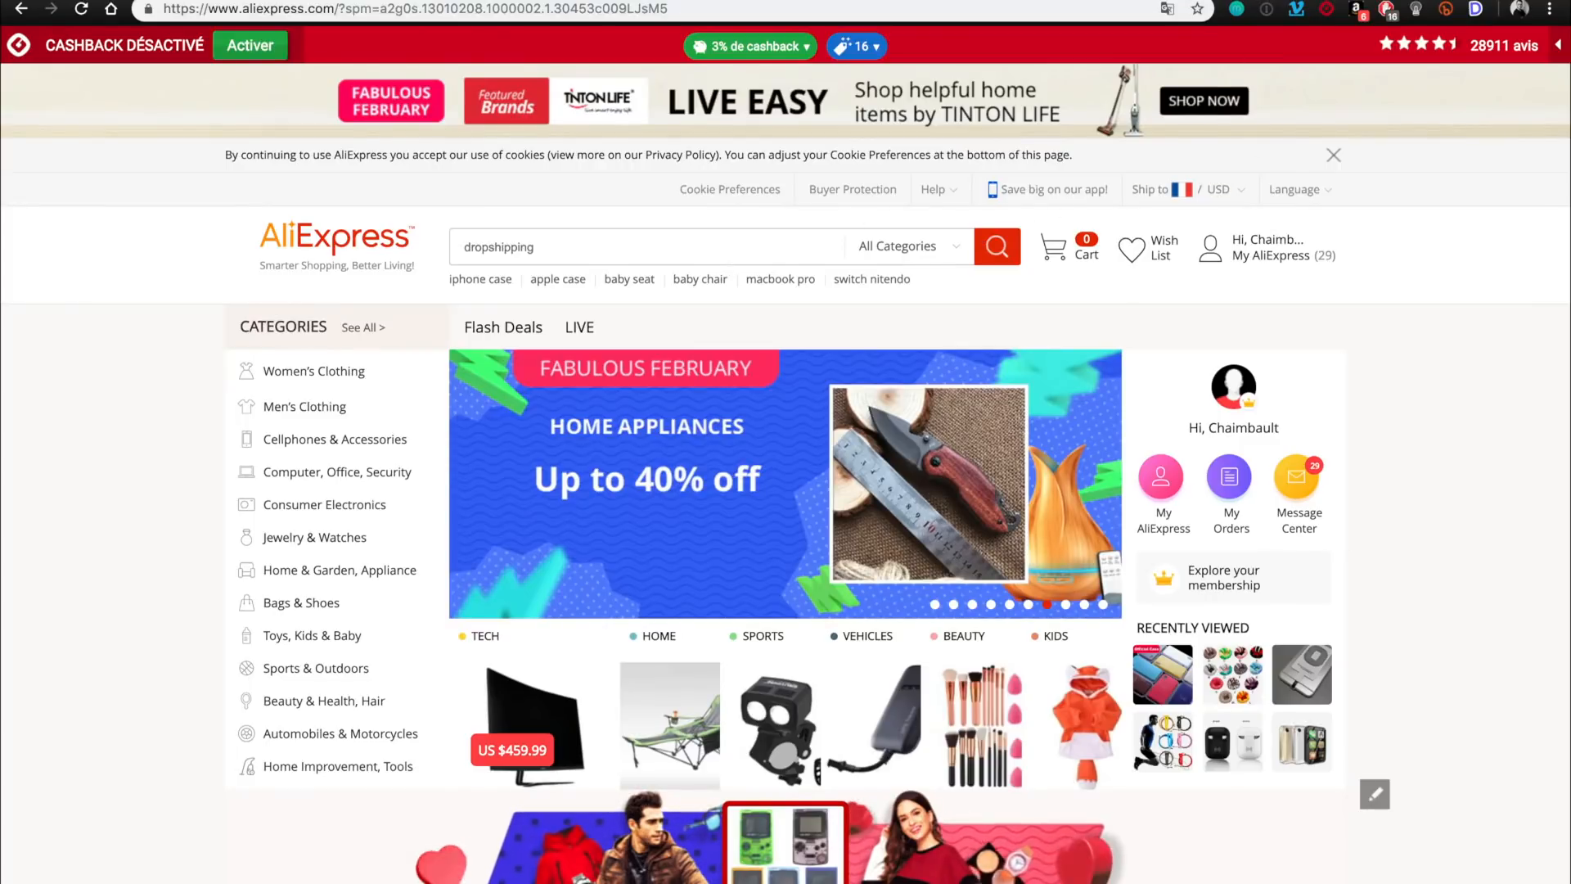
Search Google for "bigbuy" in a new tab and open the BigBuy wholesaler's website.
{"action": "key", "text": "ctrl+t"}
{"action": "type", "text": "bi"}
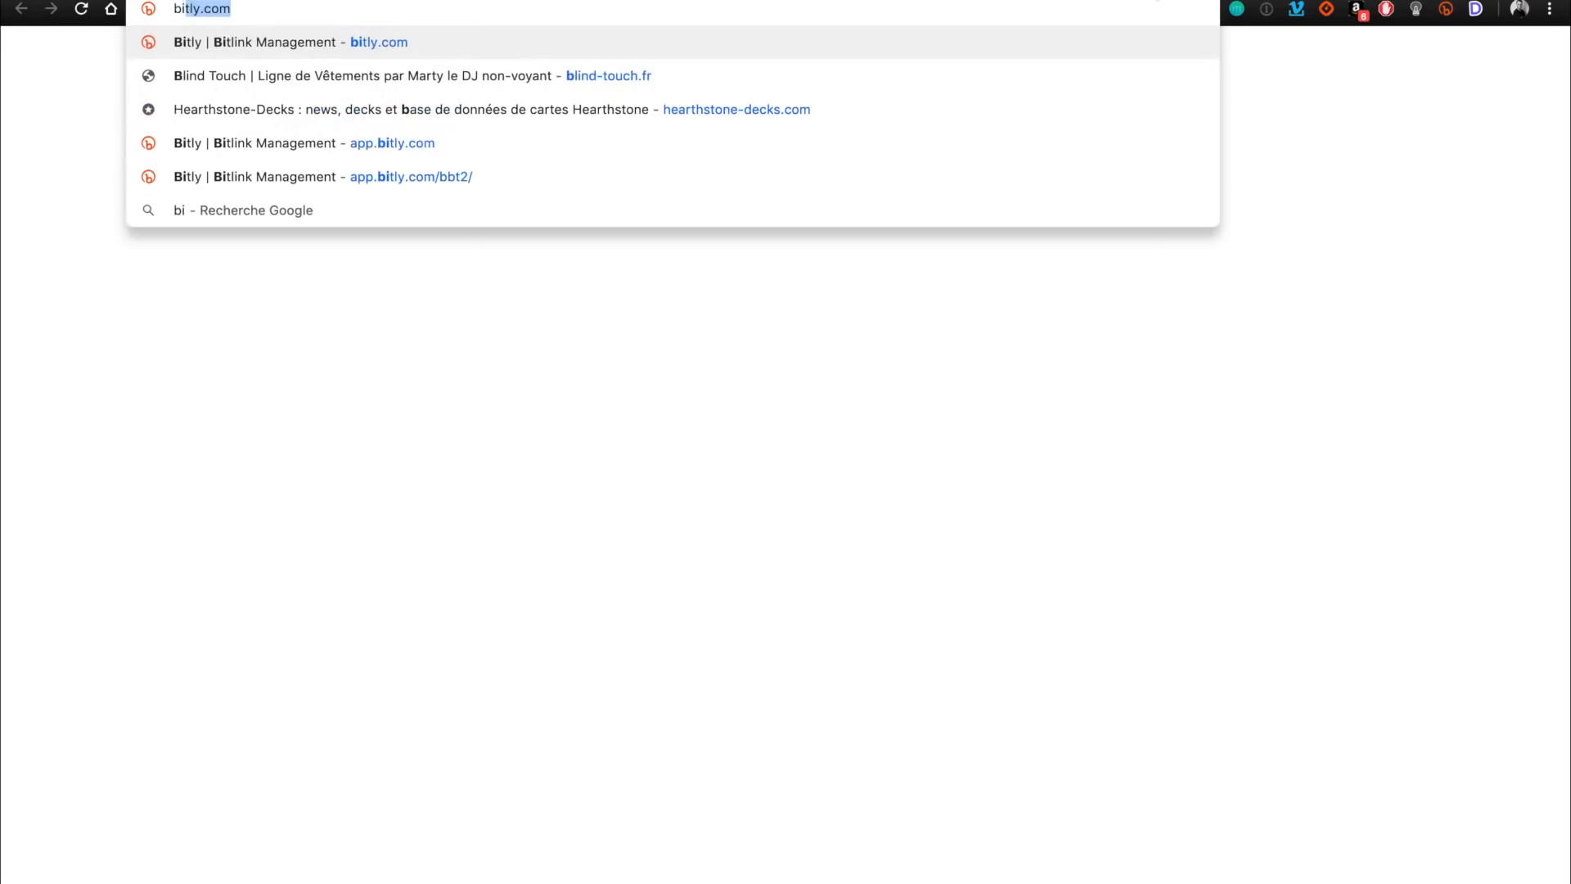
{"action": "type", "text": "gbuy"}
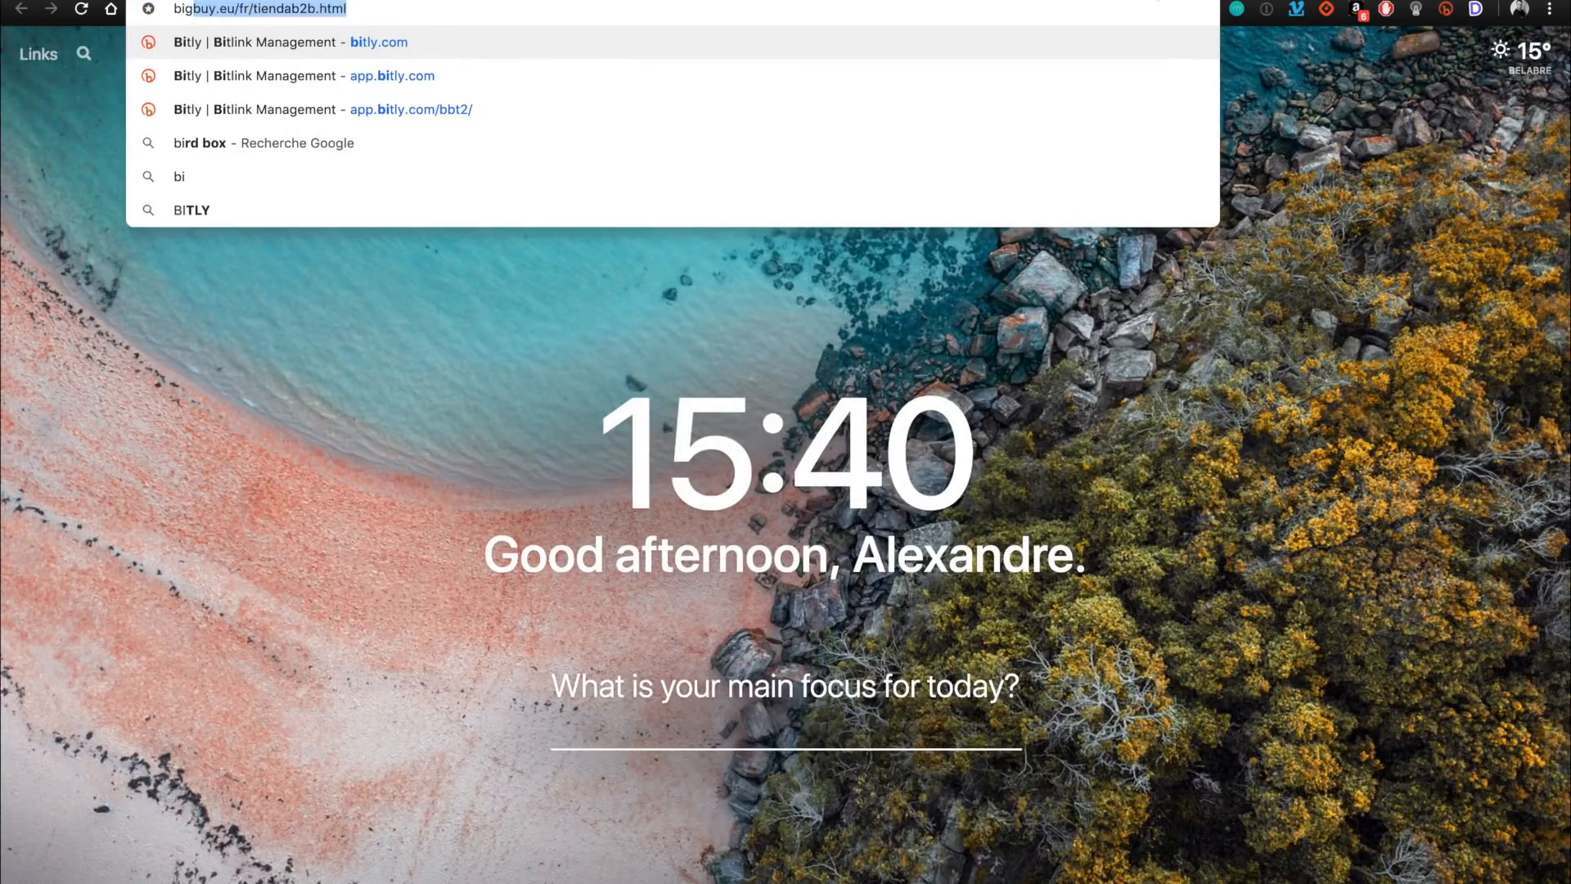
{"action": "key", "text": "Delete"}
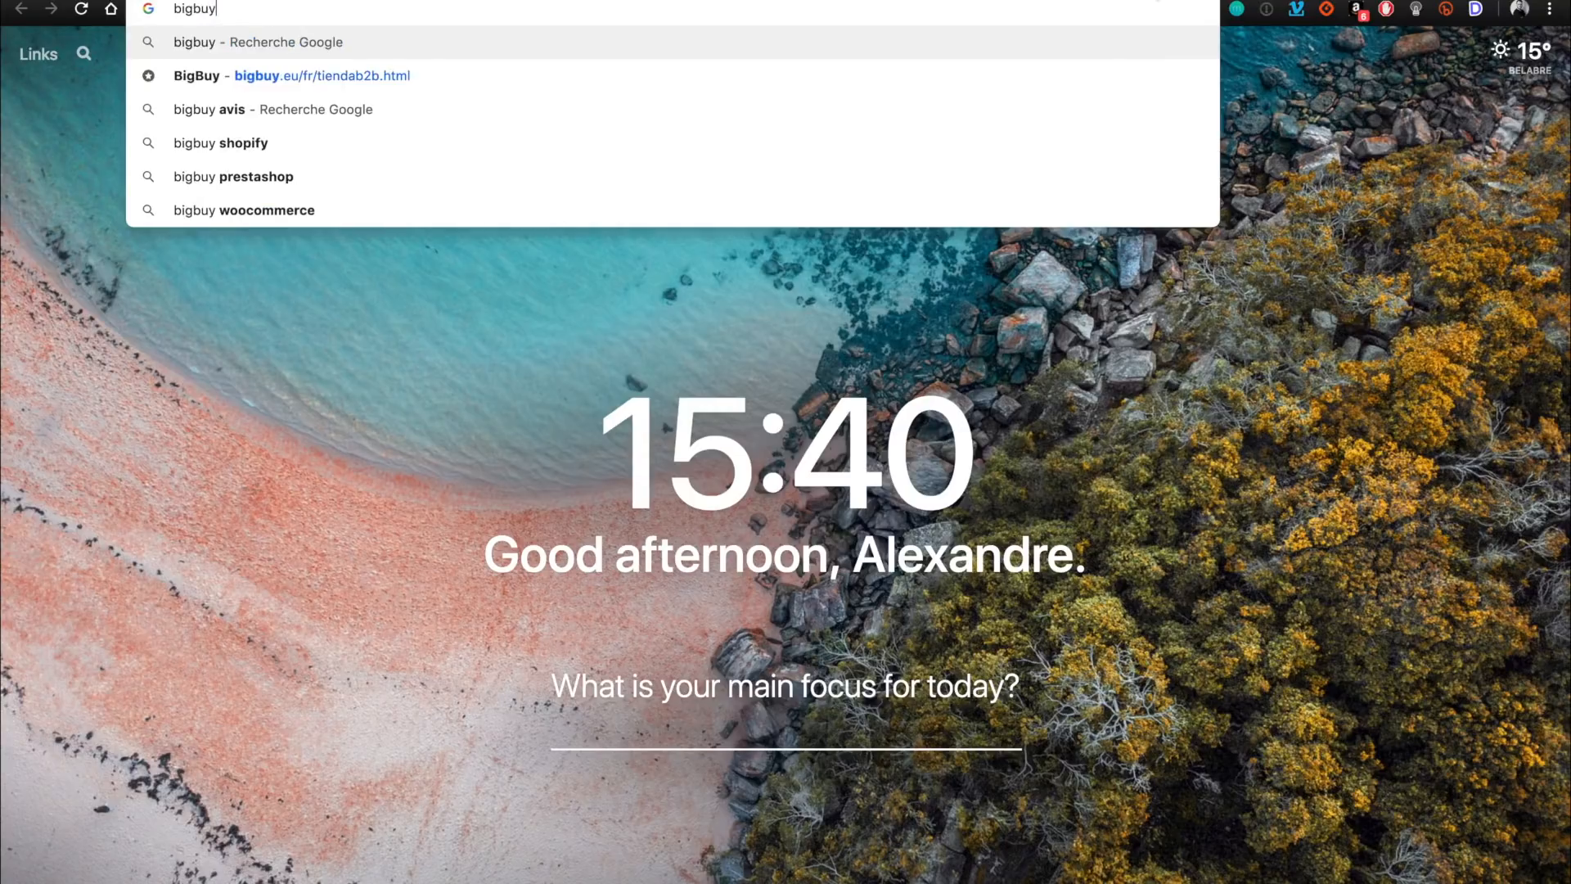
{"action": "key", "text": "Return"}
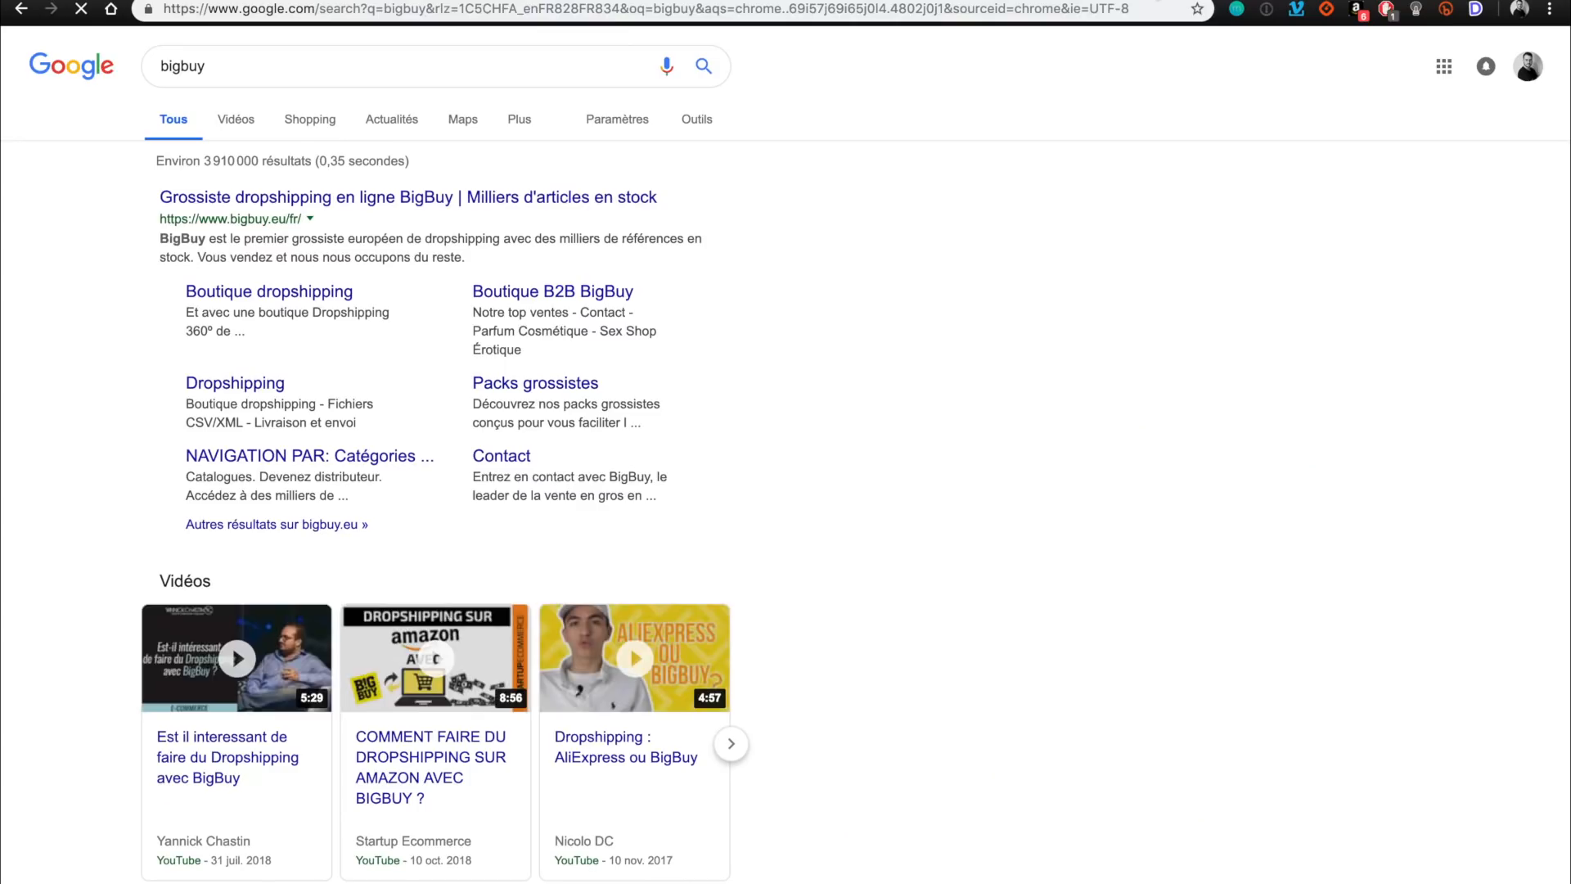
{"action": "left_click", "coordinate": [569, 198]}
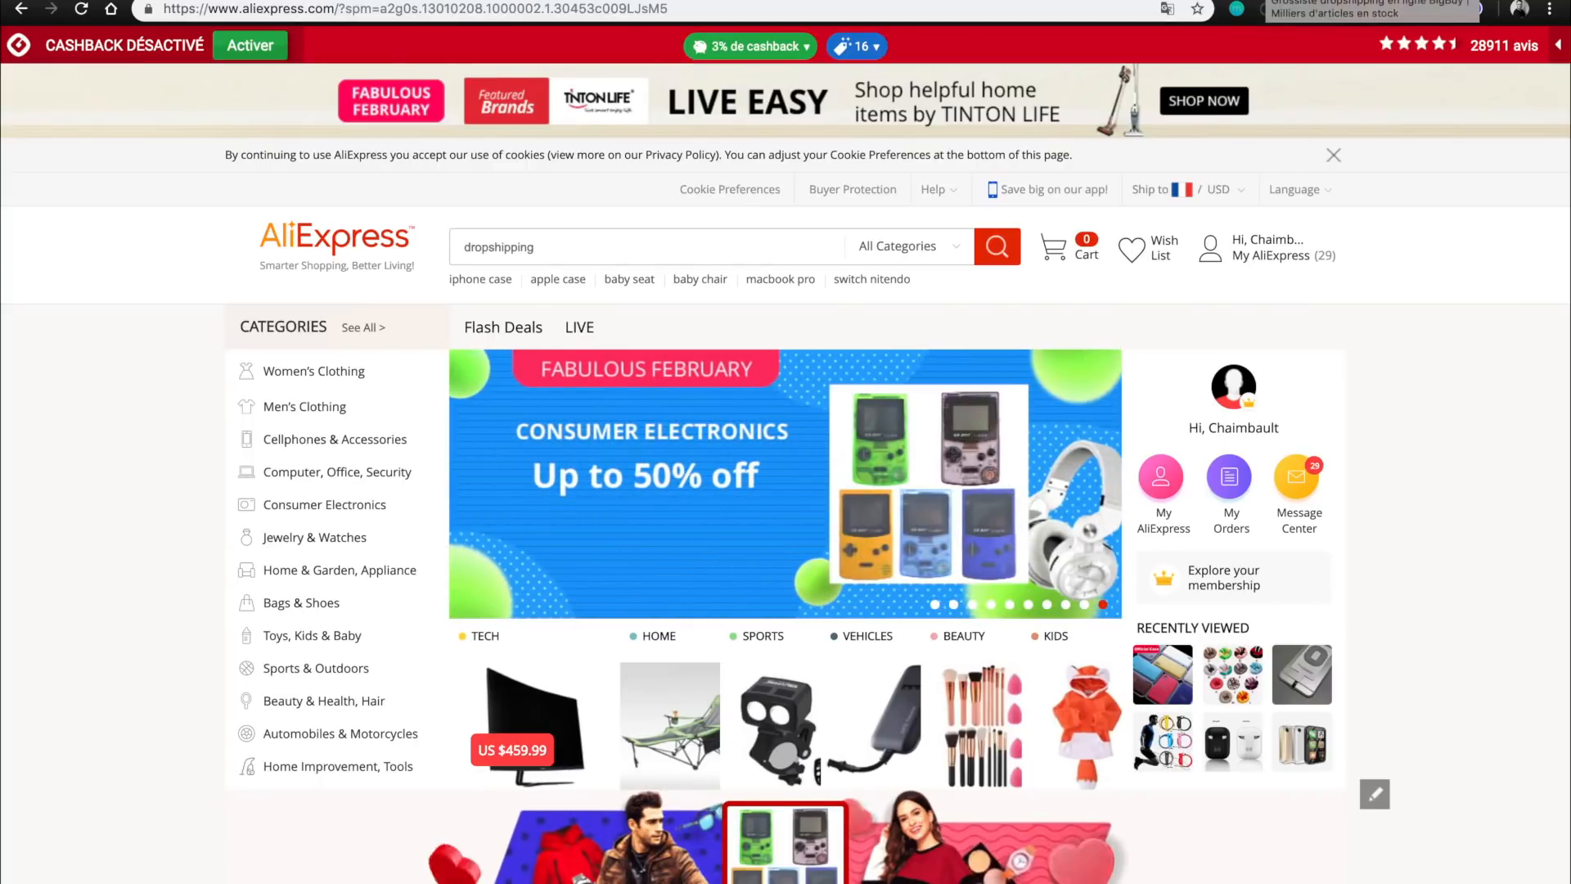
Switch between the AliExpress and BigBuy home pages and look over BigBuy's "All-in-one supplier" section.
{"action": "left_click", "coordinate": [1265, 1]}
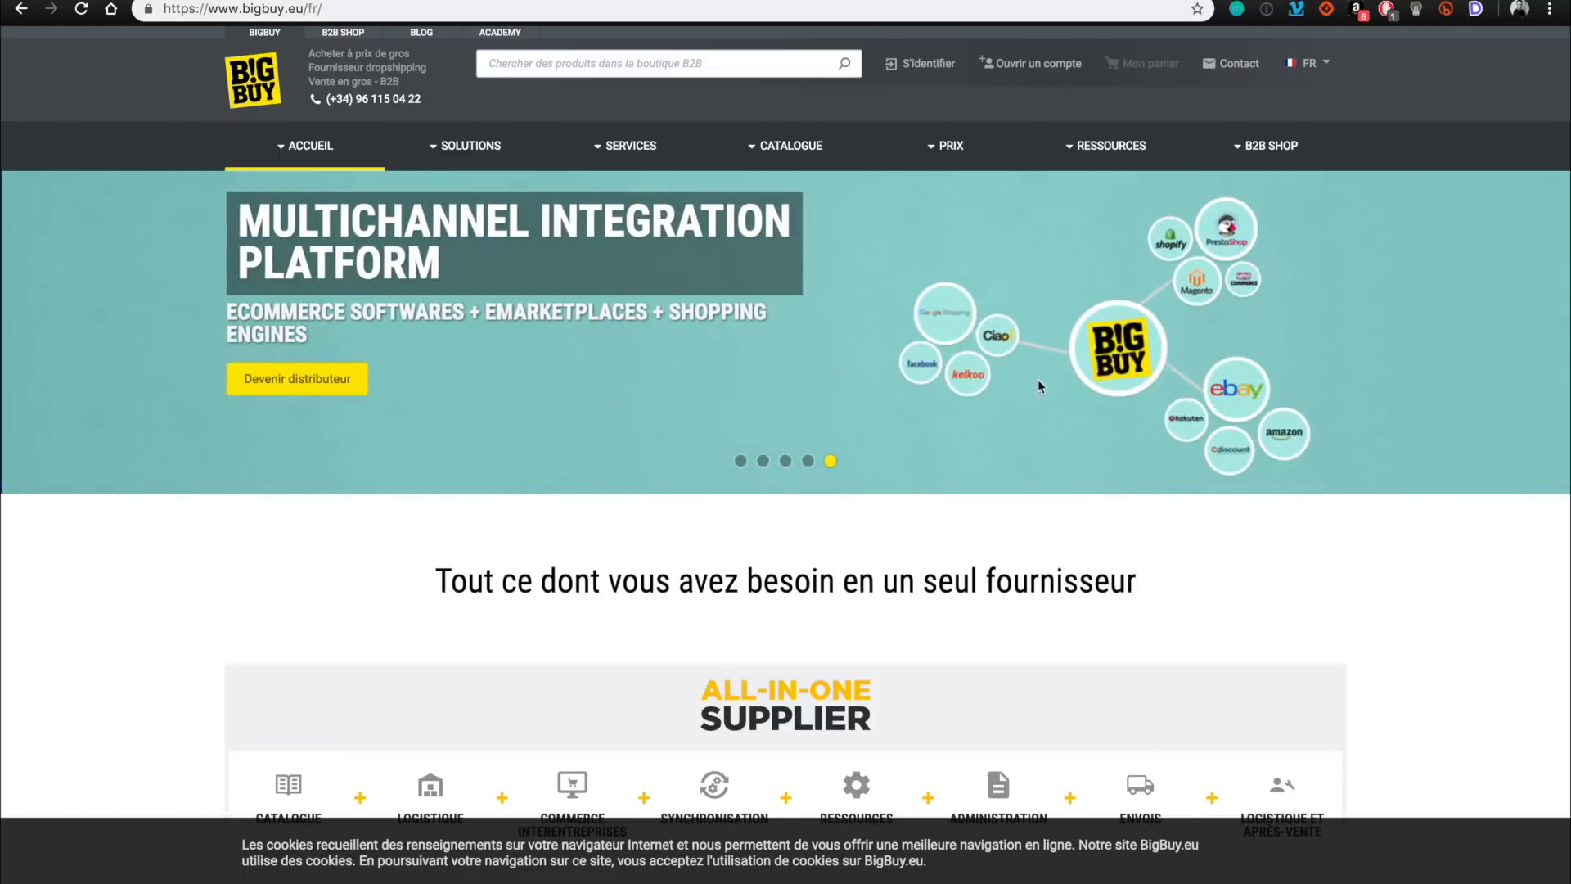
{"action": "left_click", "coordinate": [1162, 1]}
{"action": "mouse_move", "coordinate": [1260, 255]}
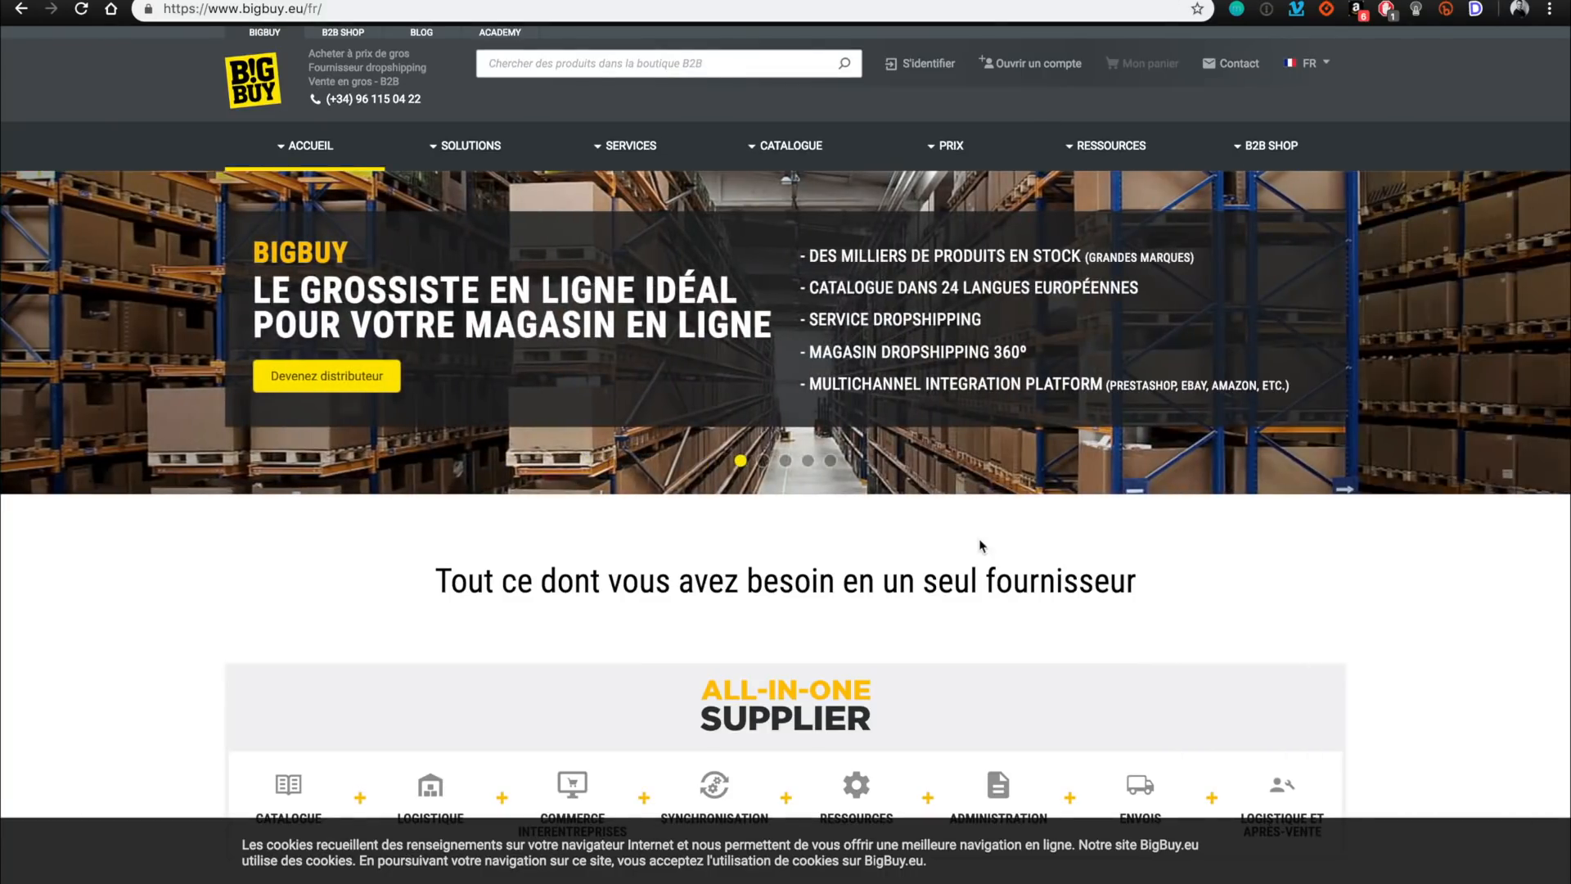
{"action": "scroll", "coordinate": [981, 546], "scroll_direction": "down", "scroll_amount": 5}
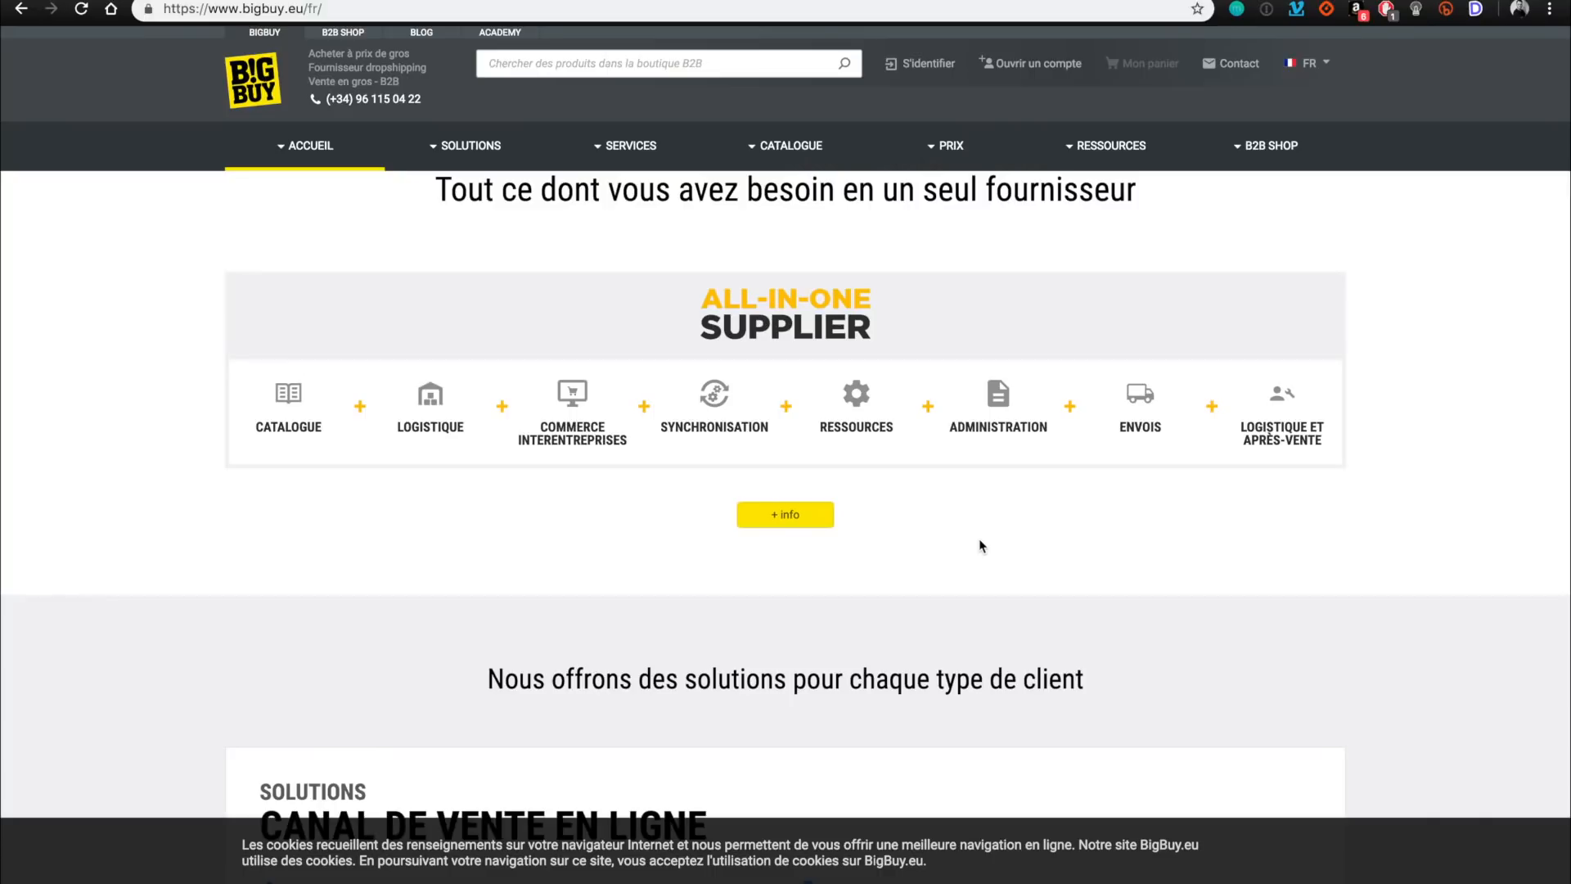
{"action": "scroll", "coordinate": [981, 546], "scroll_direction": "up", "scroll_amount": 5}
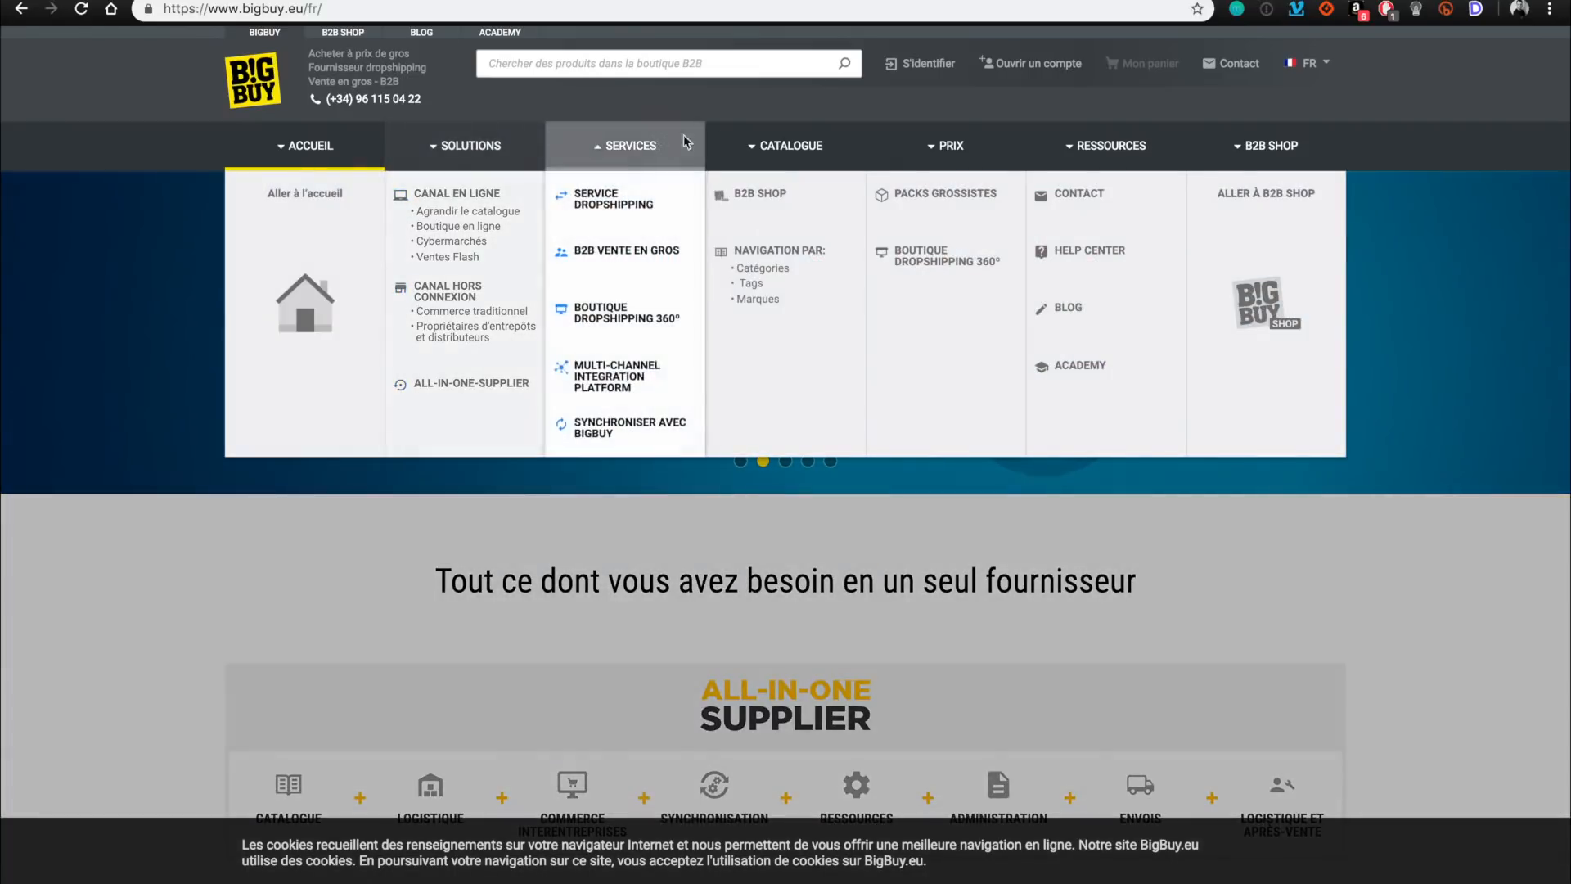
Open BigBuy's B2B Shop and look over its new arrivals, top sales, outlet and B2B Deals sections.
{"action": "mouse_move", "coordinate": [788, 148]}
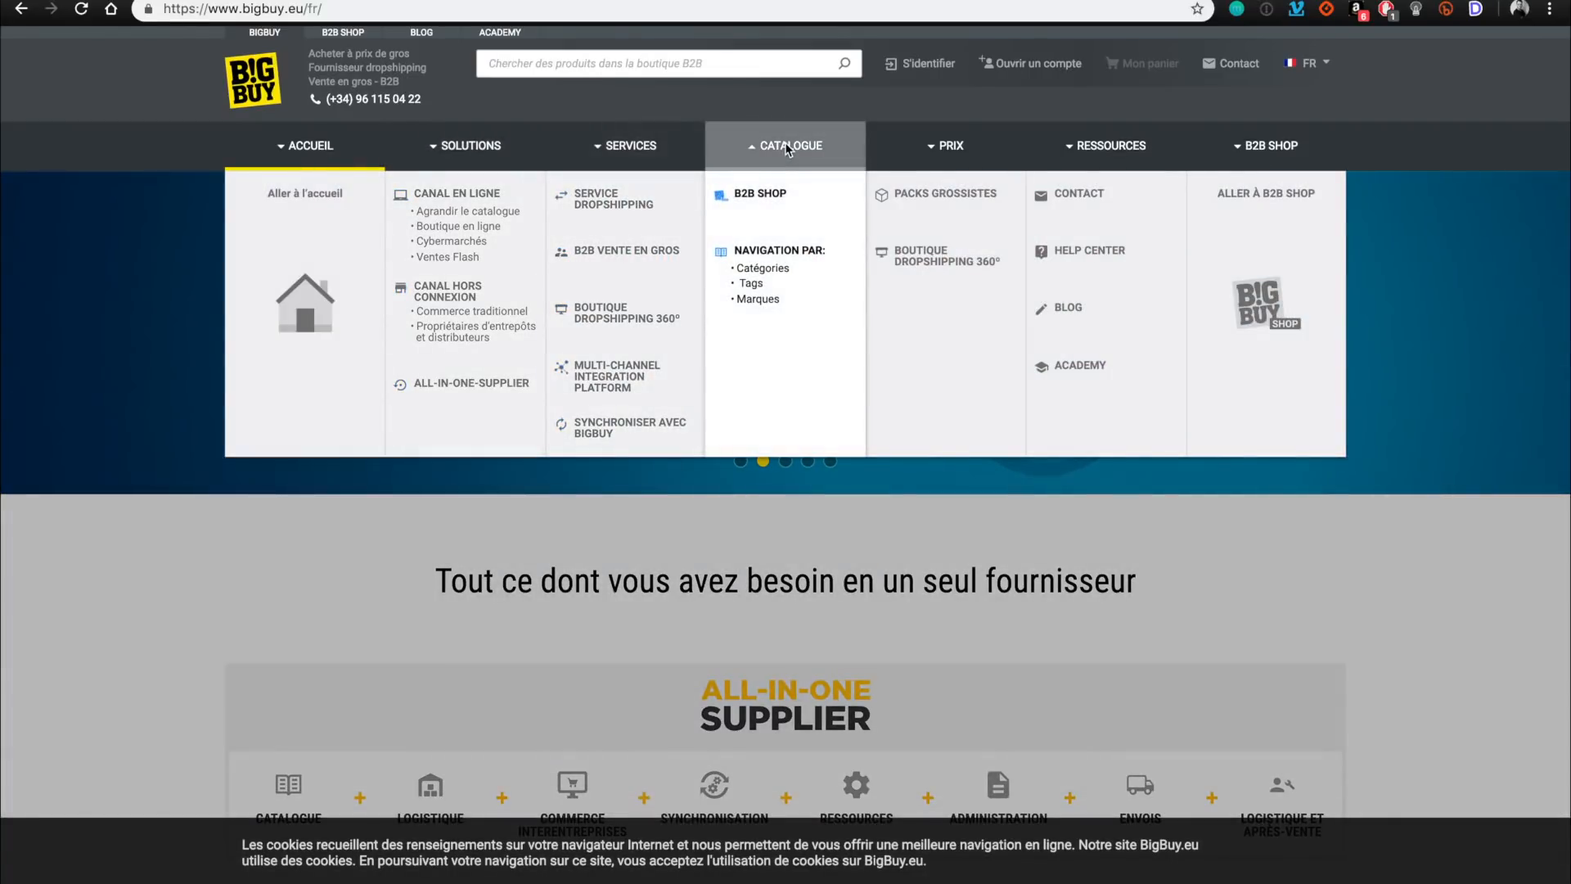
{"action": "left_click", "coordinate": [829, 209]}
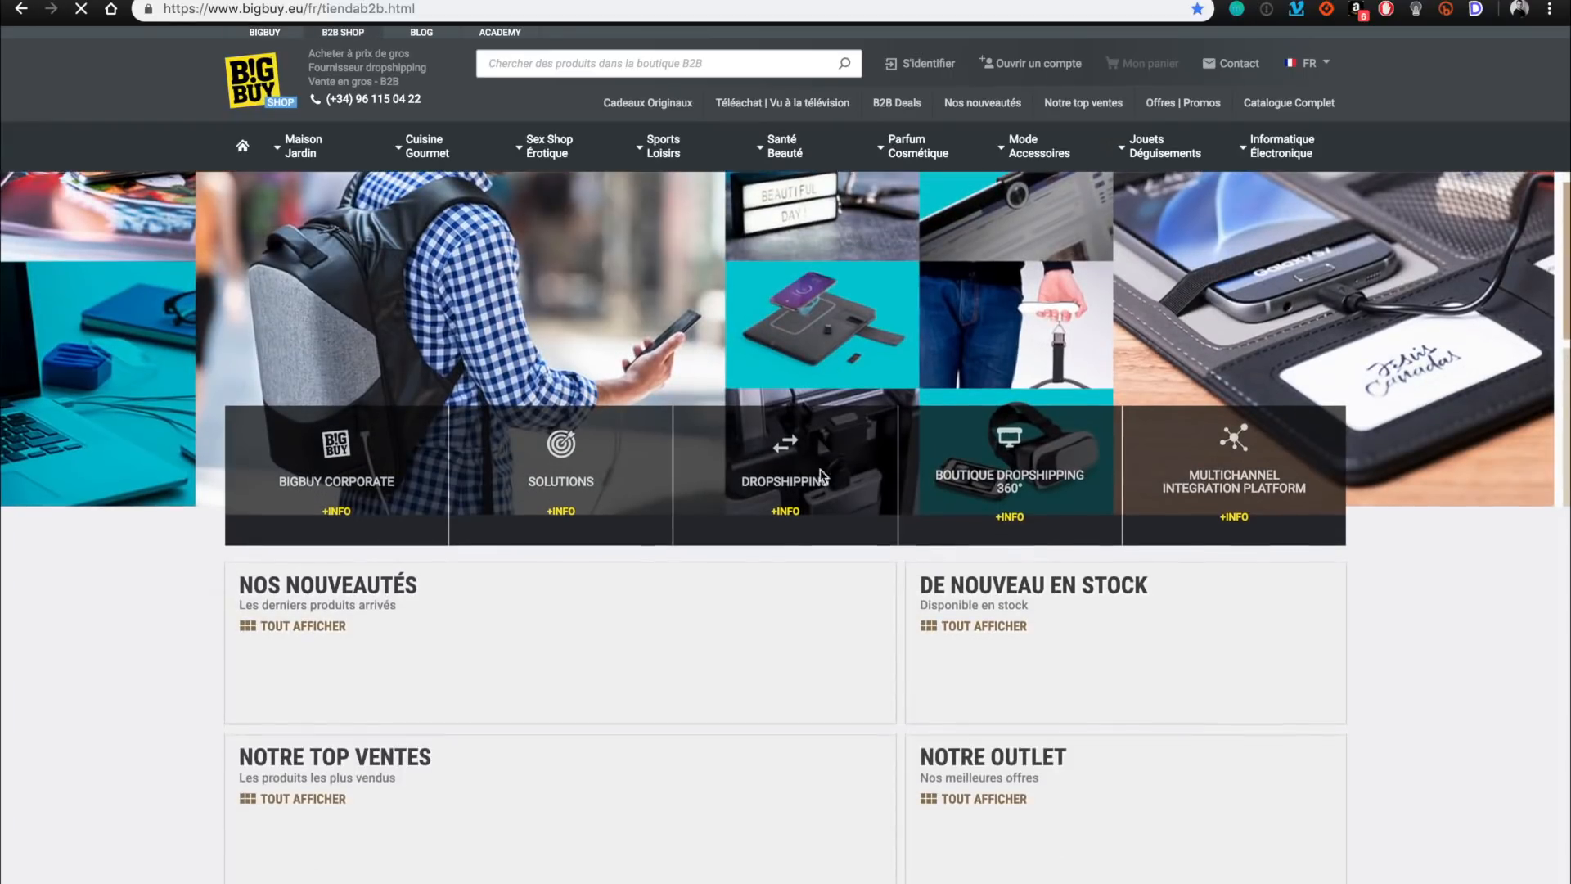
{"action": "scroll", "coordinate": [791, 441], "scroll_direction": "down", "scroll_amount": 3}
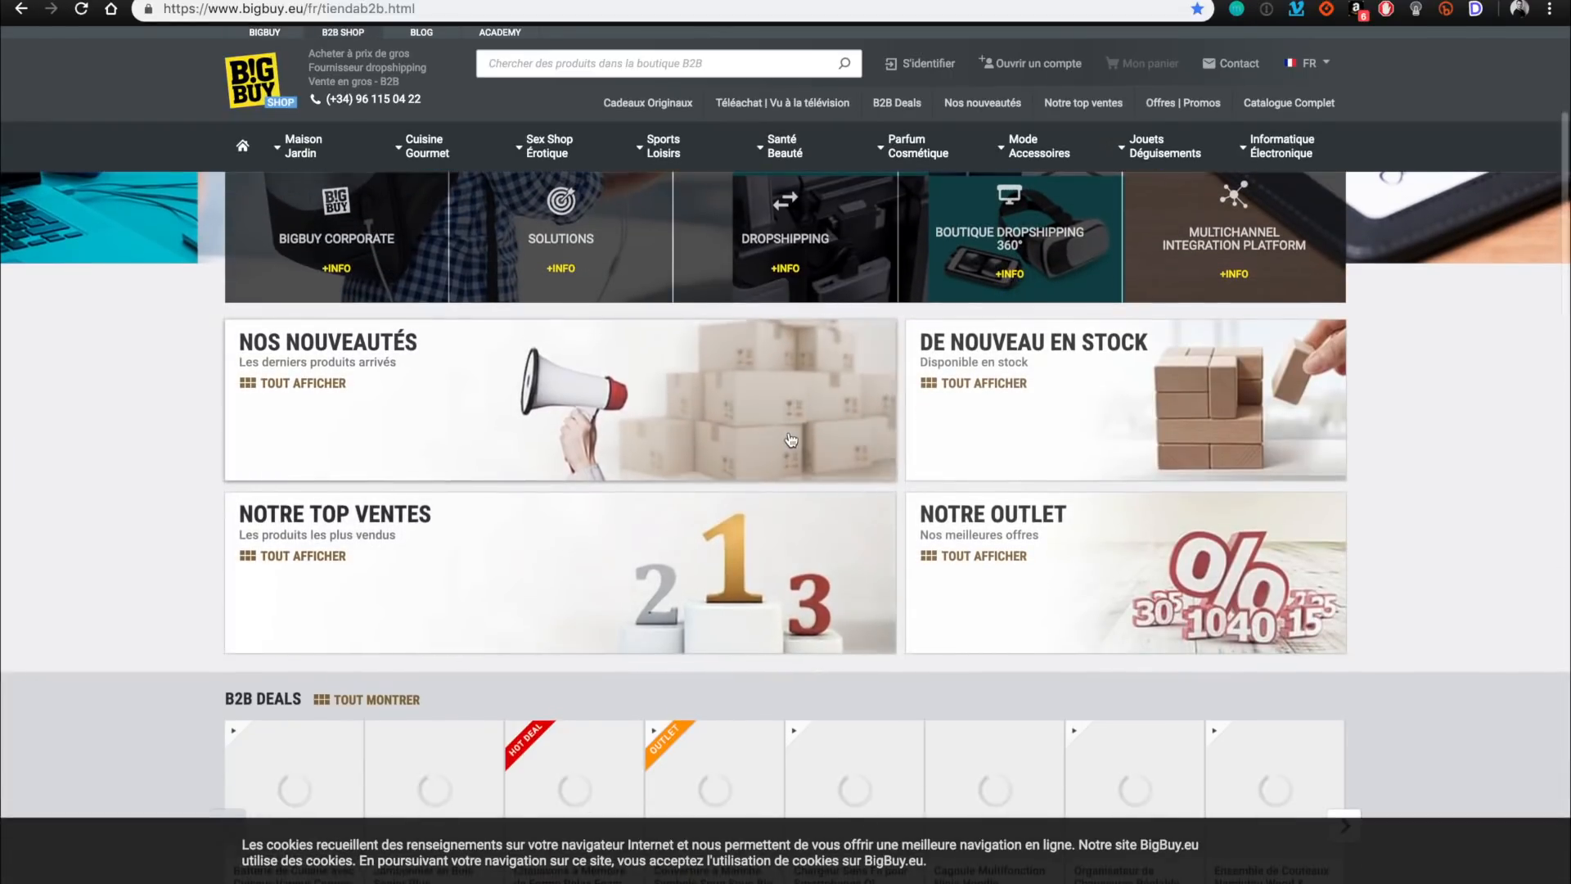
{"action": "scroll", "coordinate": [764, 358], "scroll_direction": "down", "scroll_amount": 4}
{"action": "scroll", "coordinate": [754, 351], "scroll_direction": "up", "scroll_amount": 3}
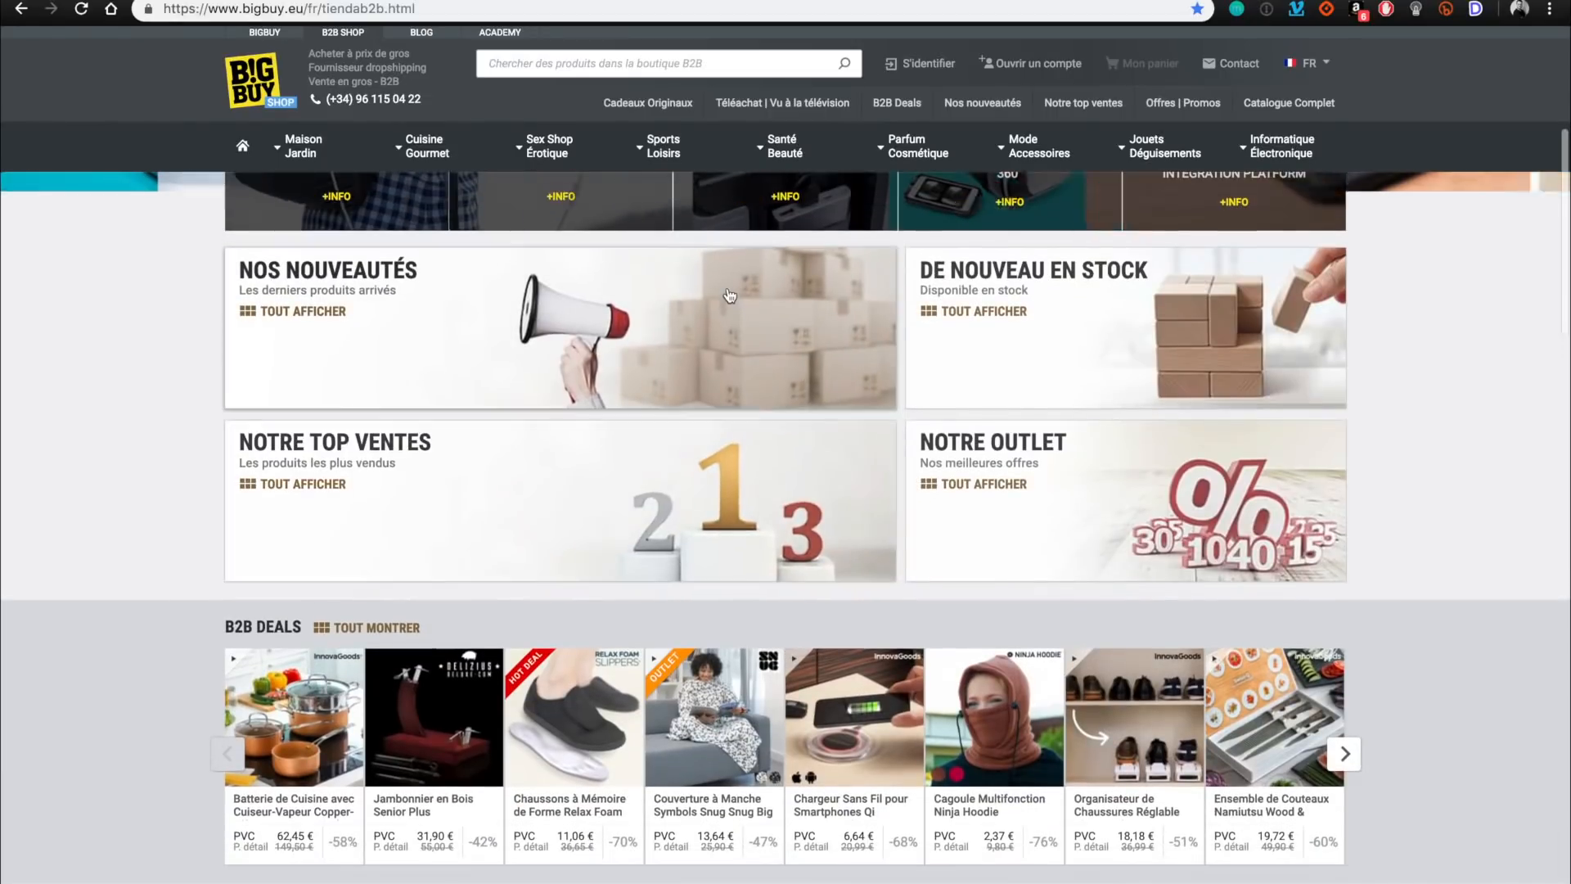
Open BigBuy's Nouveautés list and browse the new products with their wholesale and retail prices.
{"action": "left_click", "coordinate": [945, 379]}
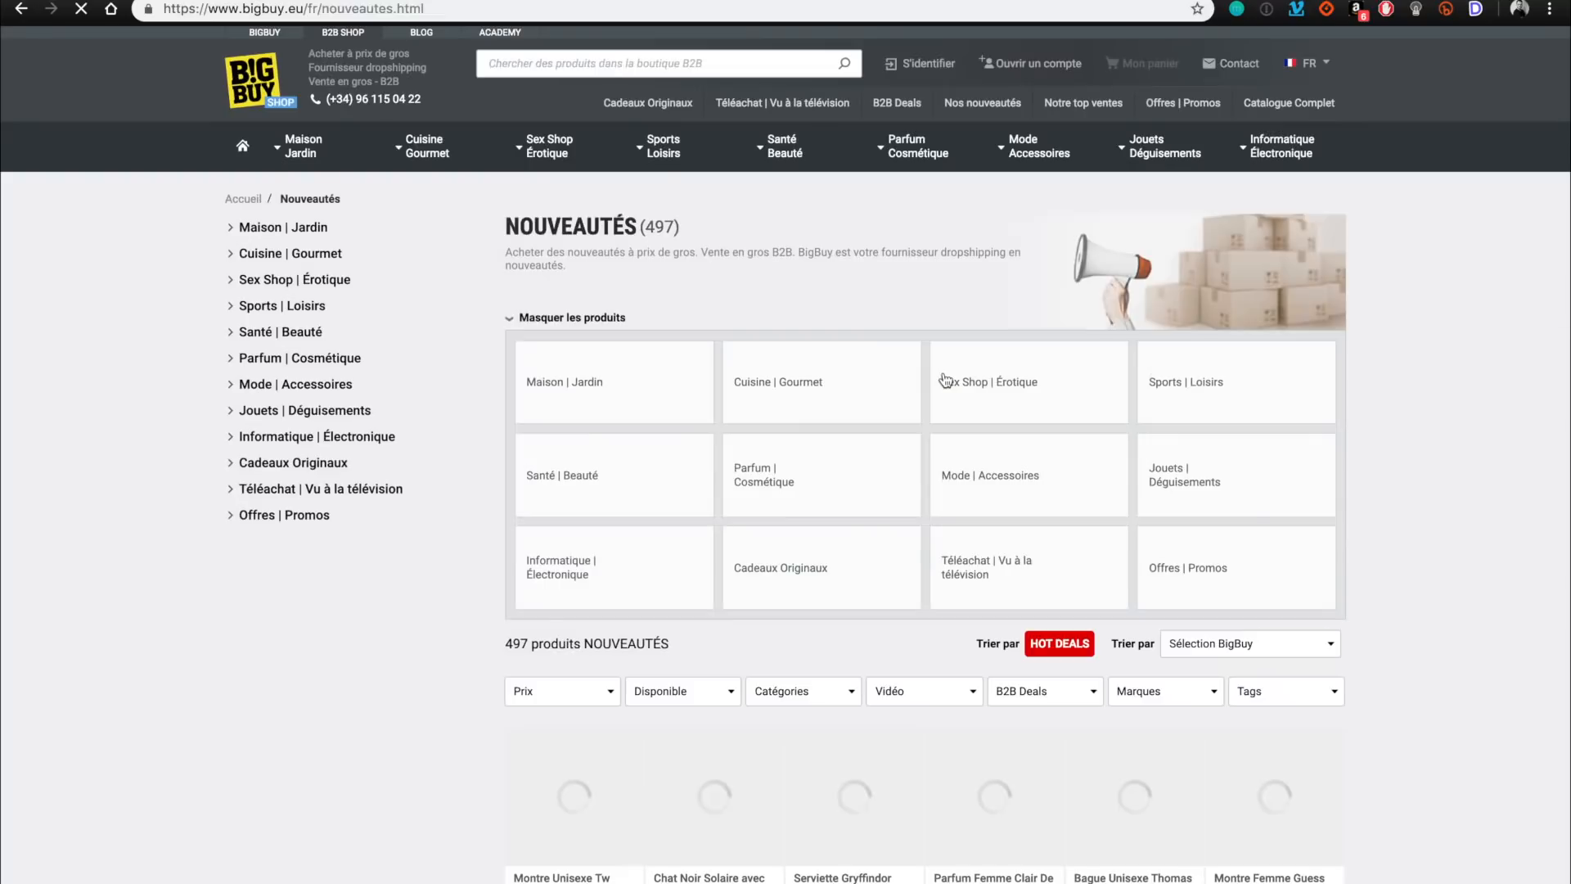
{"action": "scroll", "coordinate": [945, 381], "scroll_direction": "down", "scroll_amount": 4}
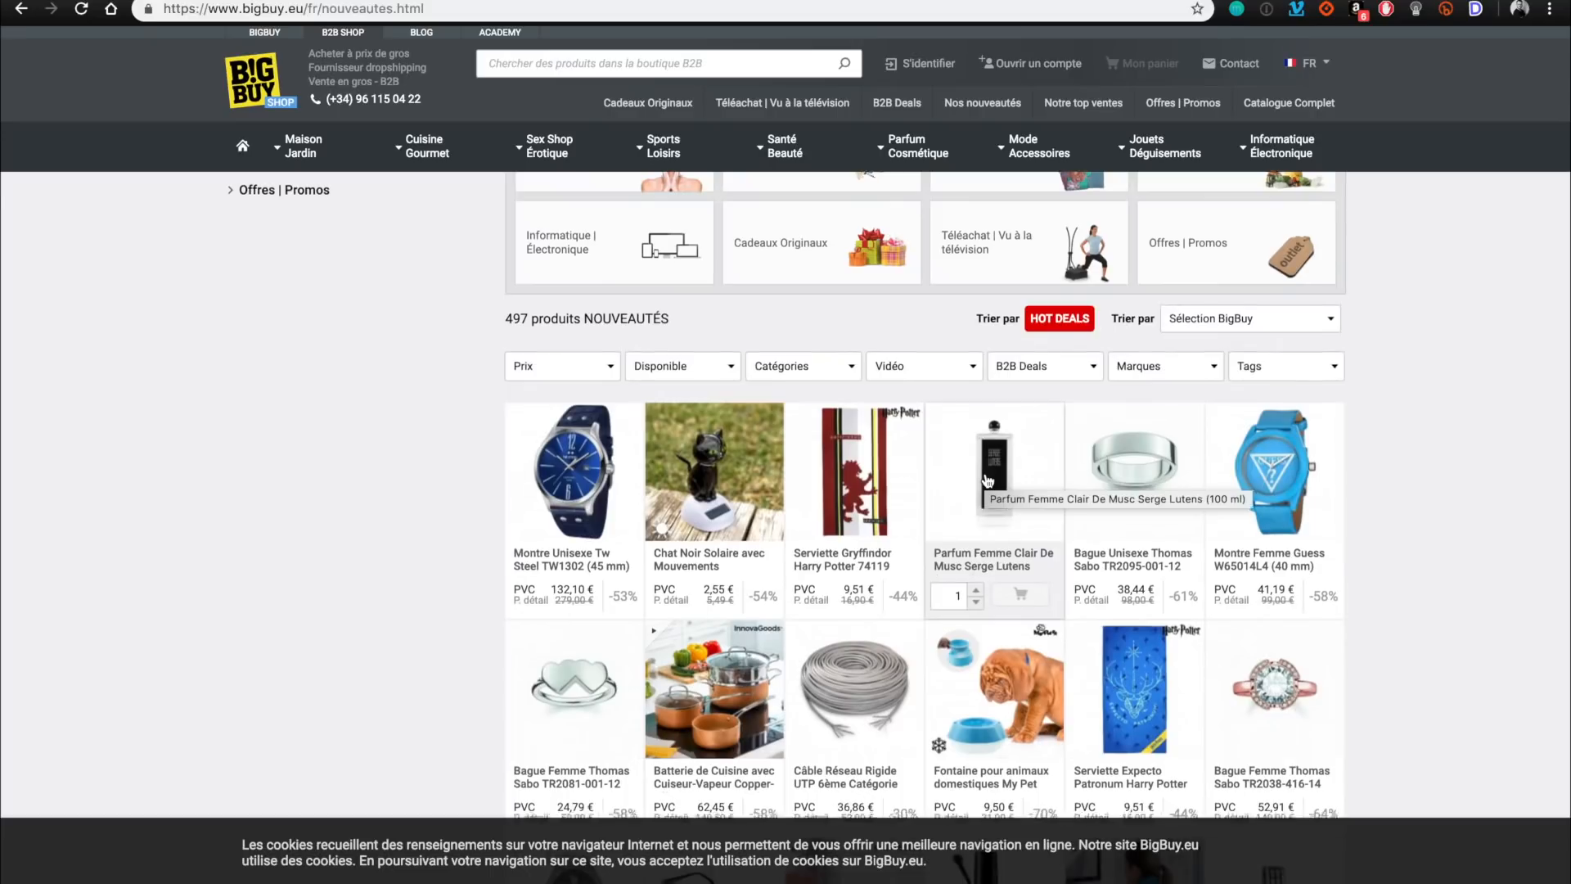
{"action": "scroll", "coordinate": [987, 480], "scroll_direction": "down", "scroll_amount": 3}
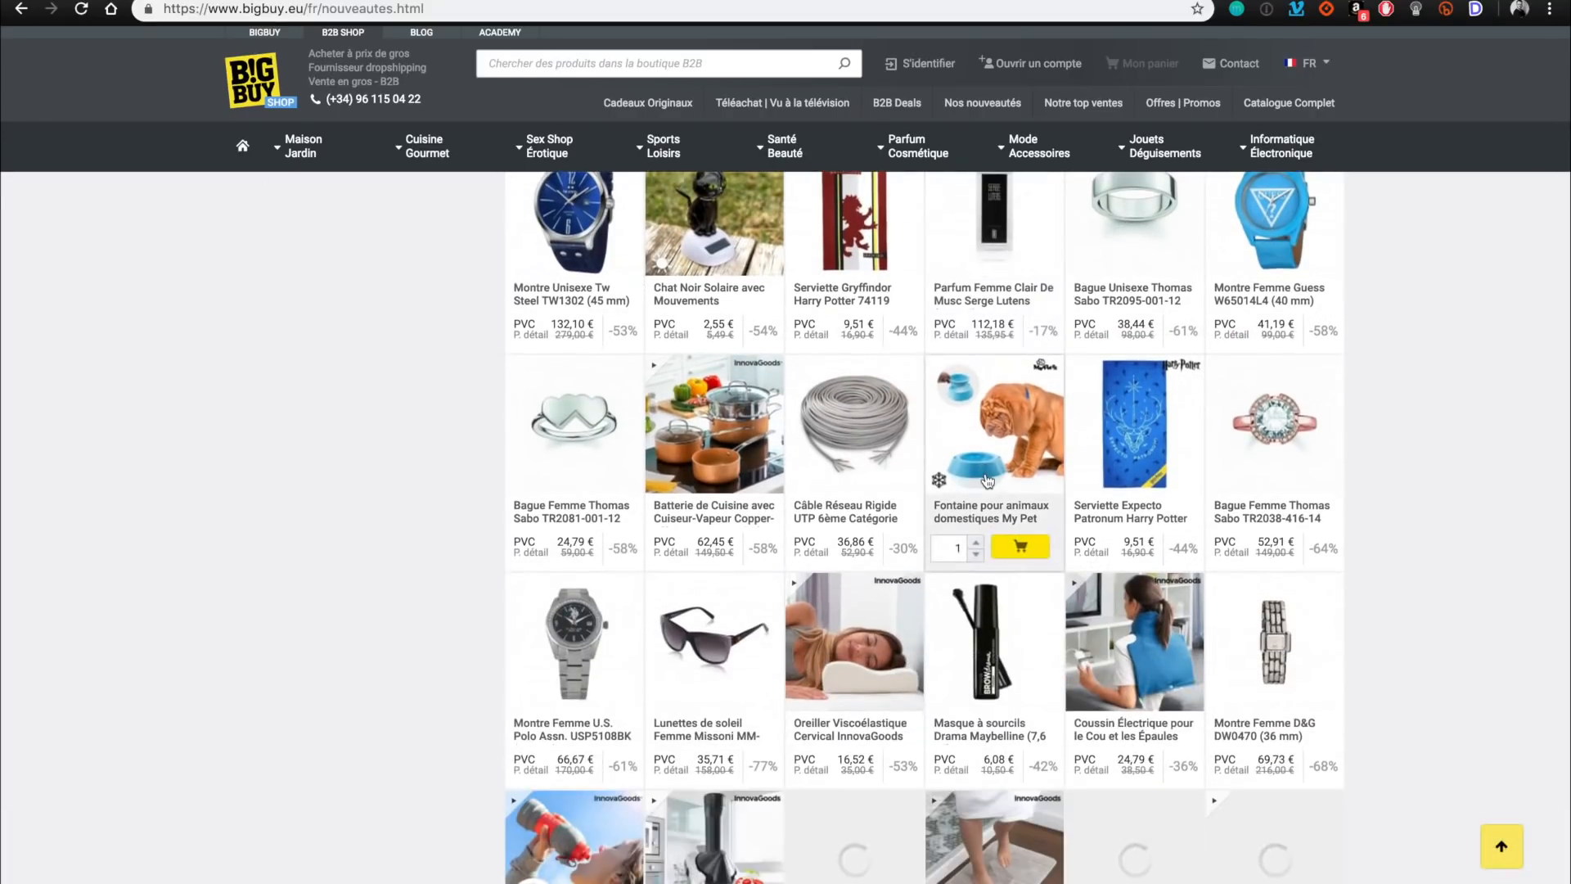
{"action": "scroll", "coordinate": [1522, 385], "scroll_direction": "down", "scroll_amount": 1}
{"action": "scroll", "coordinate": [1520, 380], "scroll_direction": "down", "scroll_amount": 6}
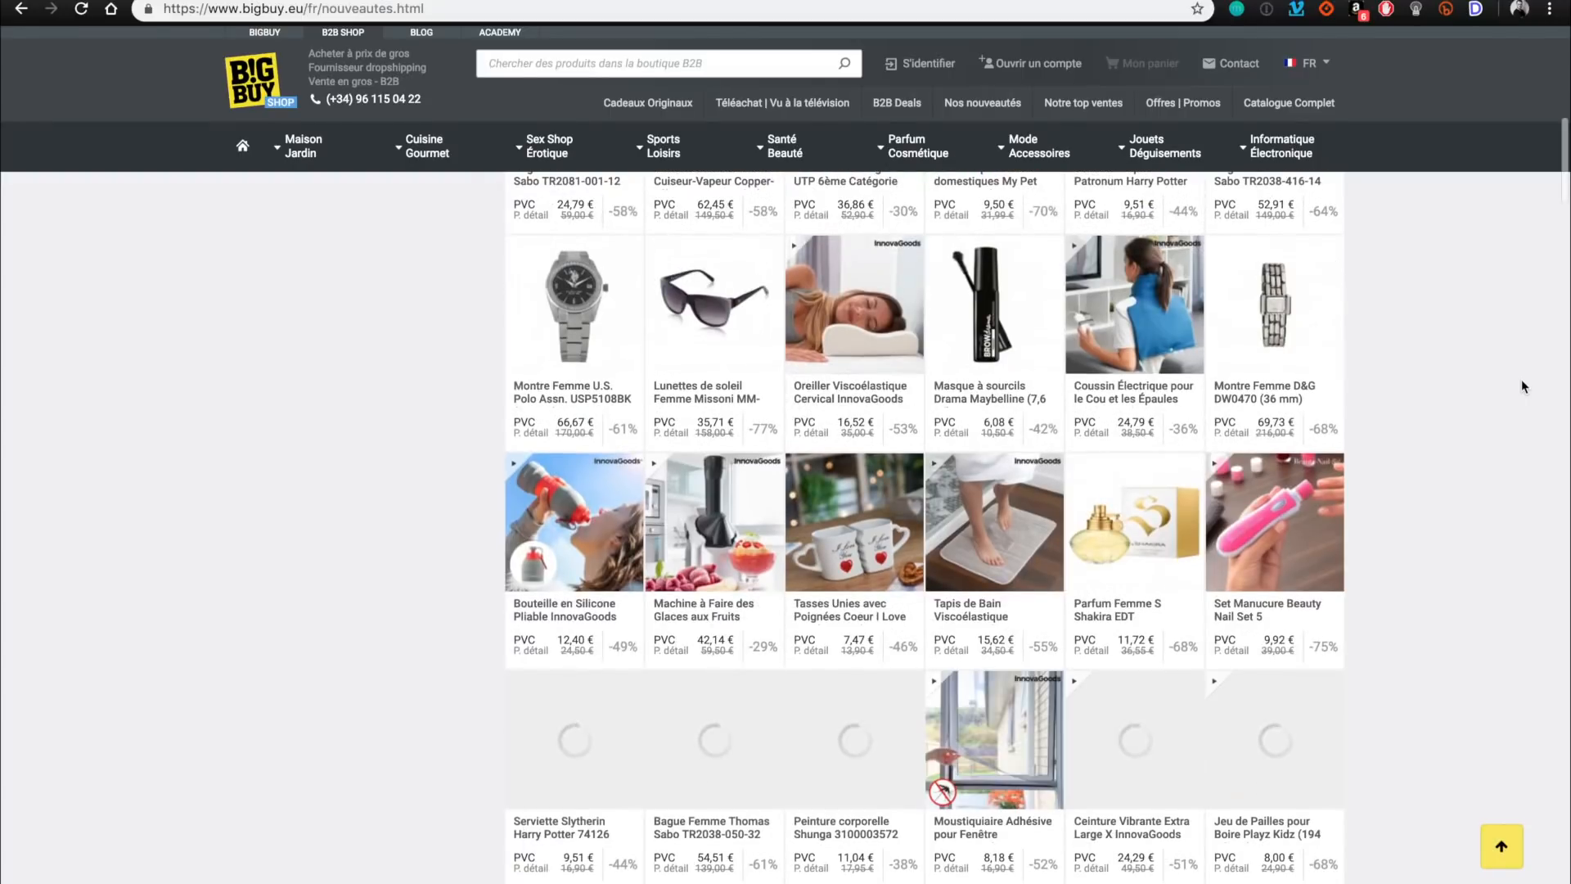
{"action": "scroll", "coordinate": [1520, 380], "scroll_direction": "down", "scroll_amount": 1}
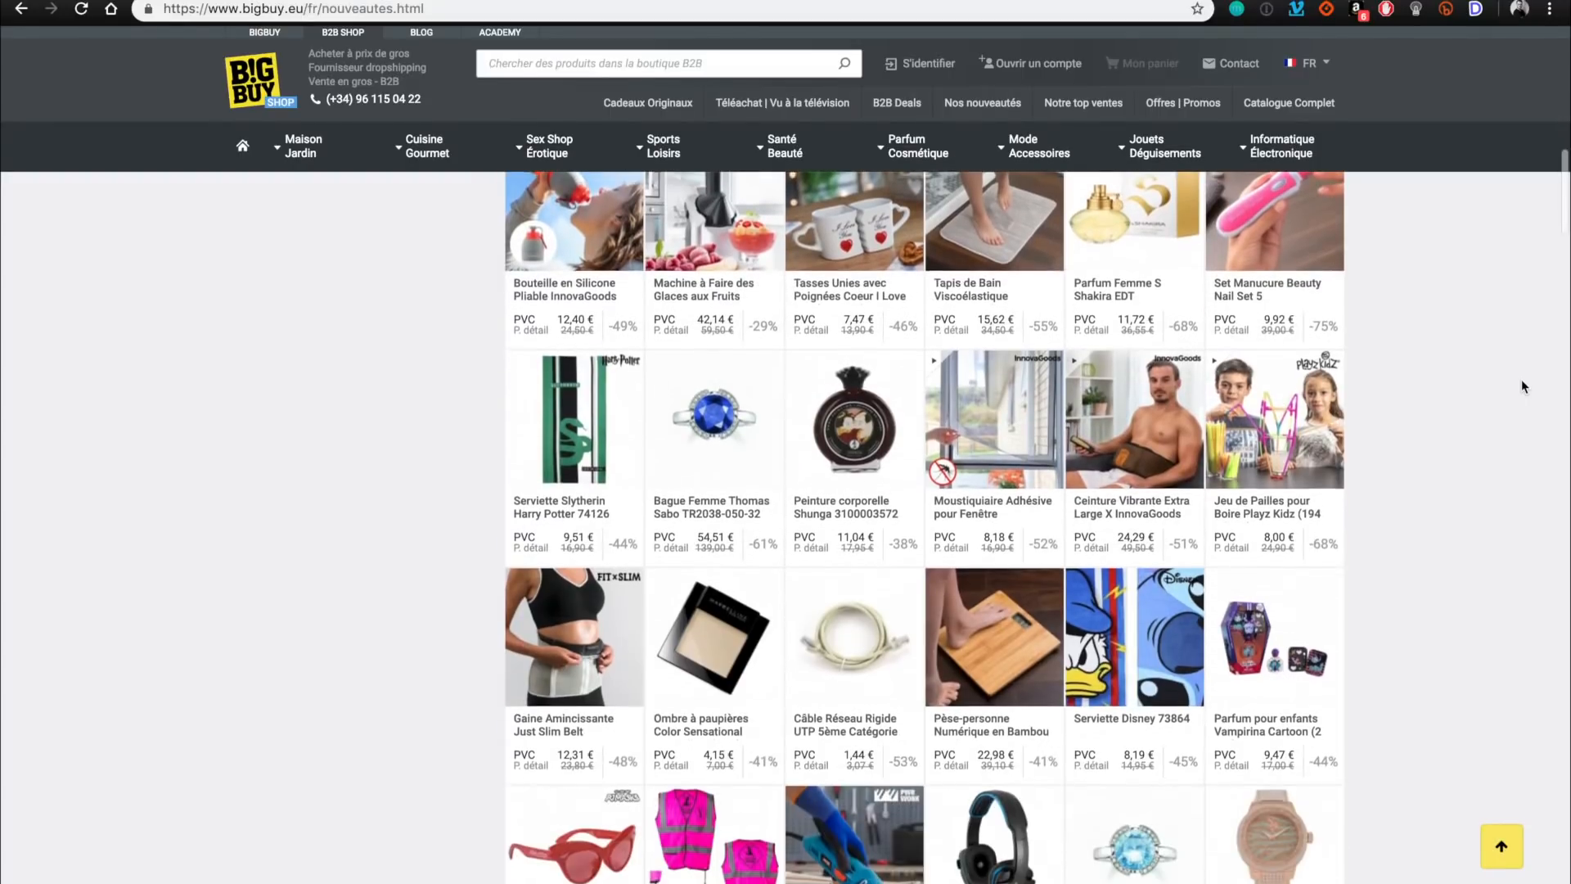
{"action": "scroll", "coordinate": [1521, 380], "scroll_direction": "down", "scroll_amount": 3}
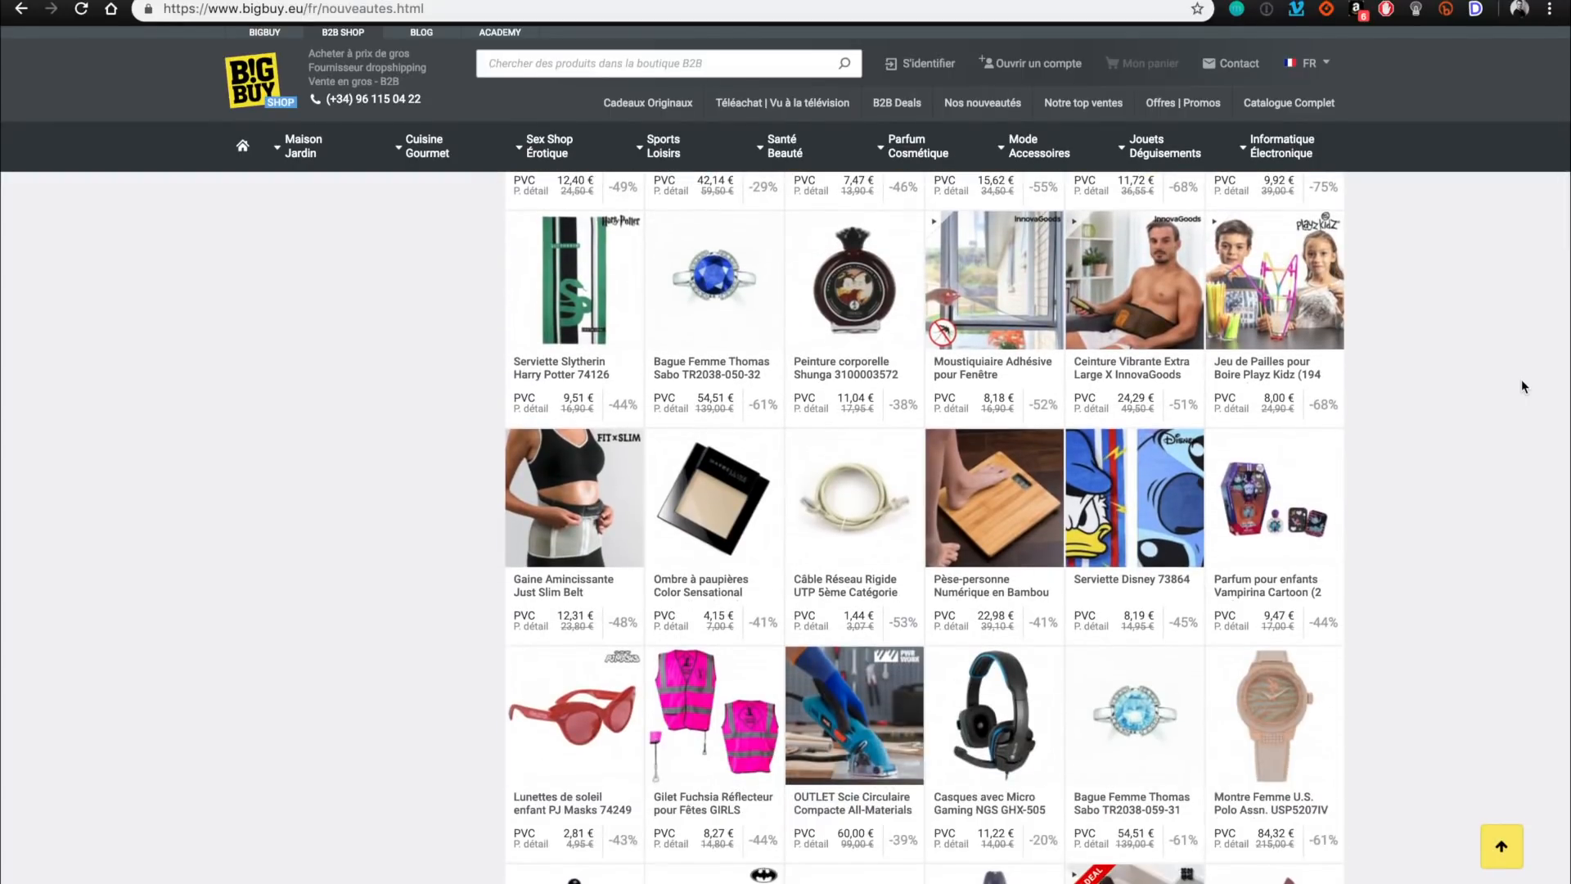
{"action": "scroll", "coordinate": [1521, 379], "scroll_direction": "down", "scroll_amount": 5}
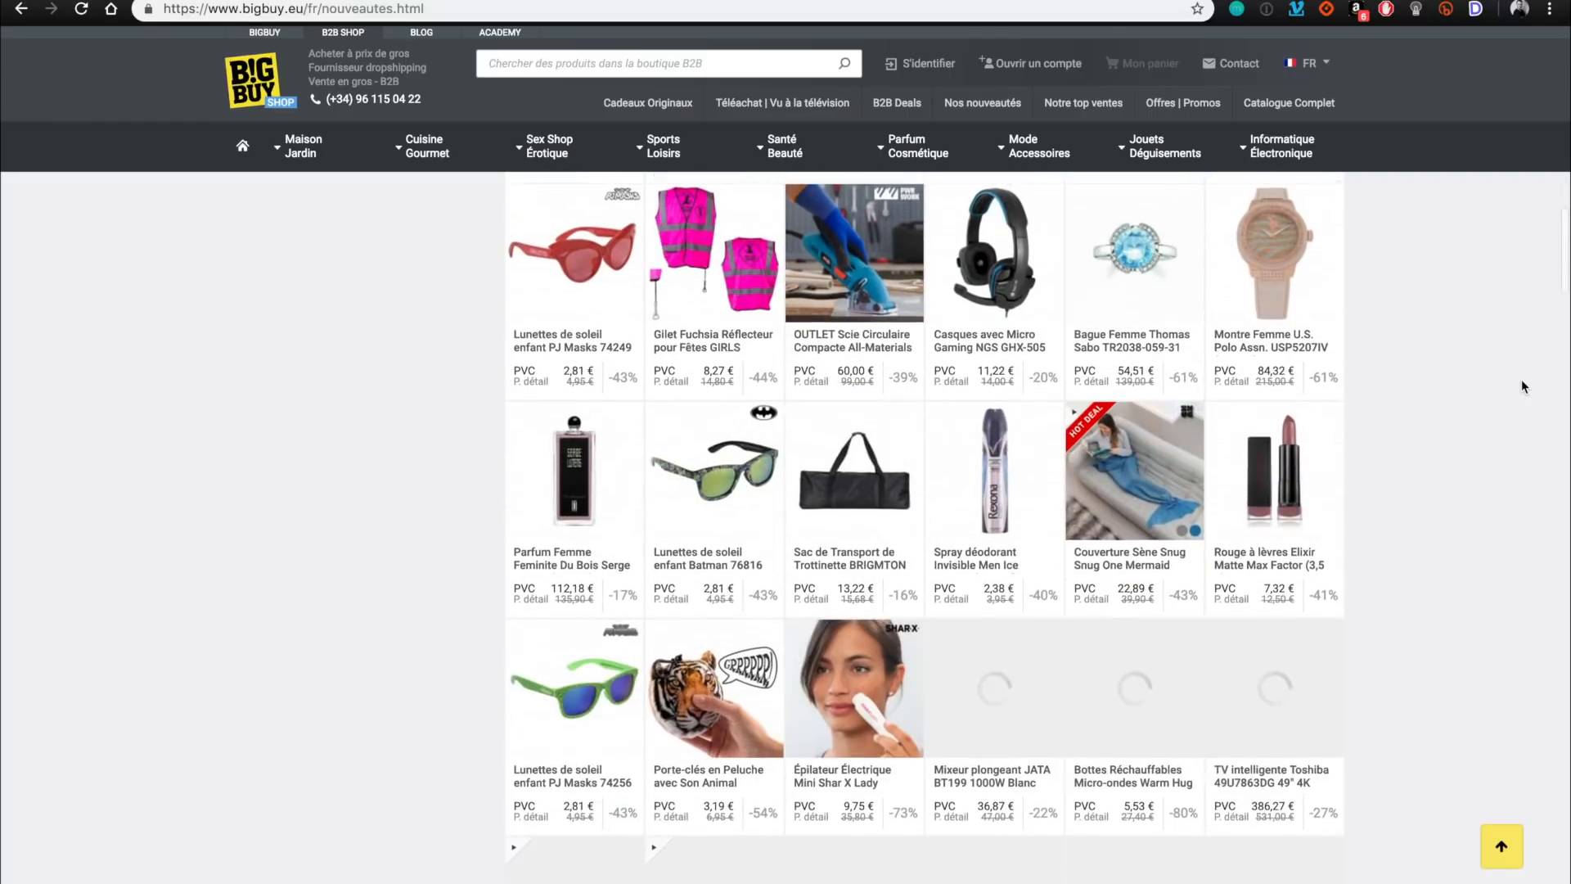
{"action": "scroll", "coordinate": [1520, 380], "scroll_direction": "up", "scroll_amount": 12}
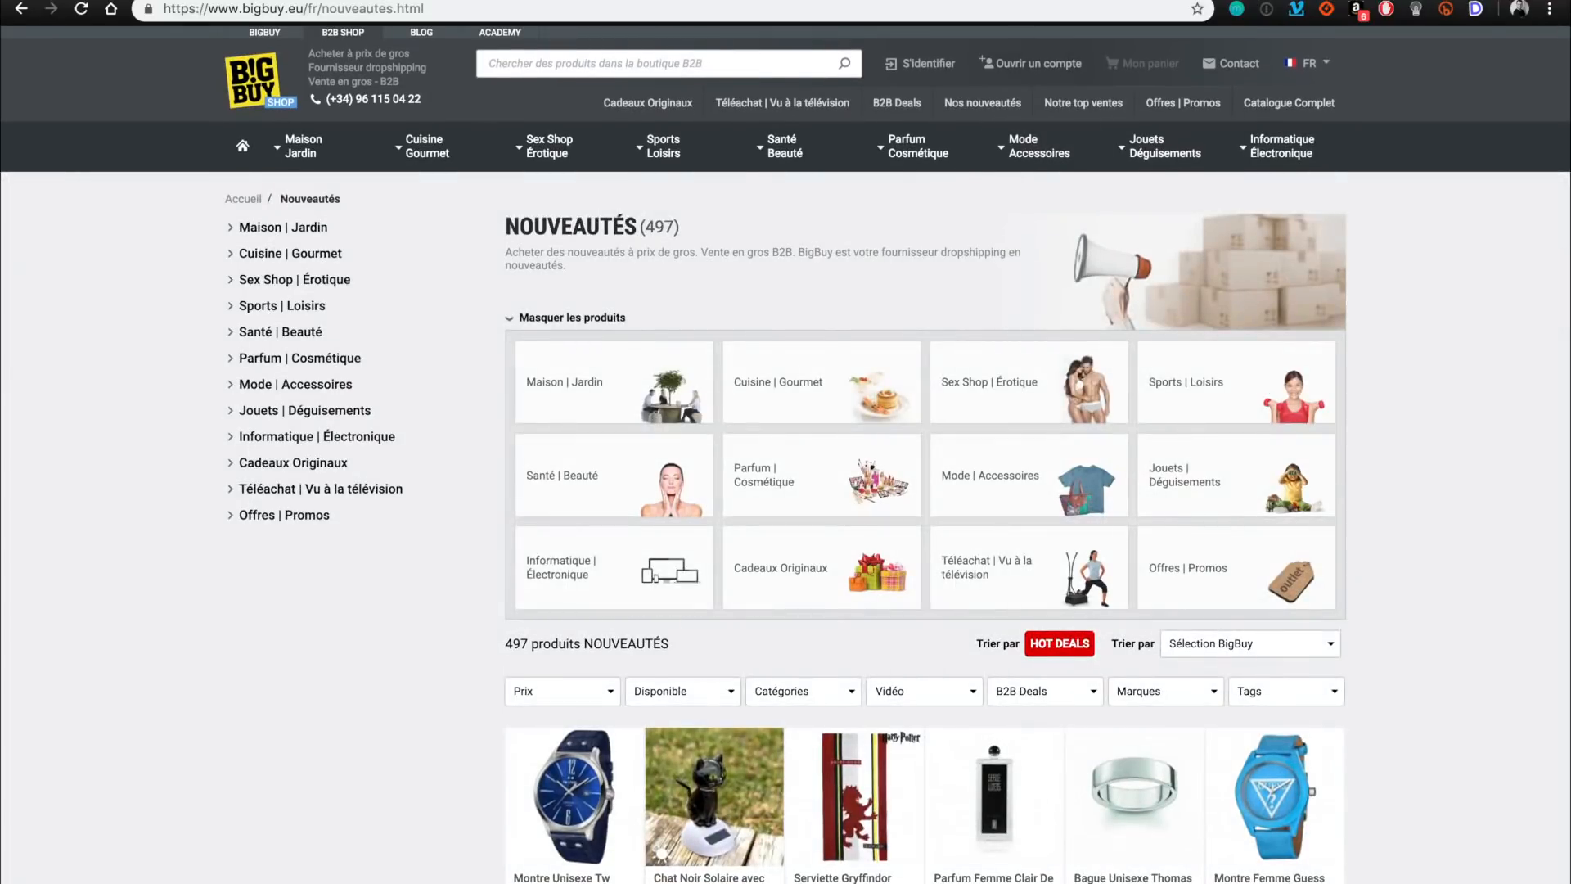
Return to the Dropizi admin, open the "Importer avec AliExpress (beta)" tool and read about its Chrome extension and one-click product import.
{"action": "left_click", "coordinate": [1056, 1]}
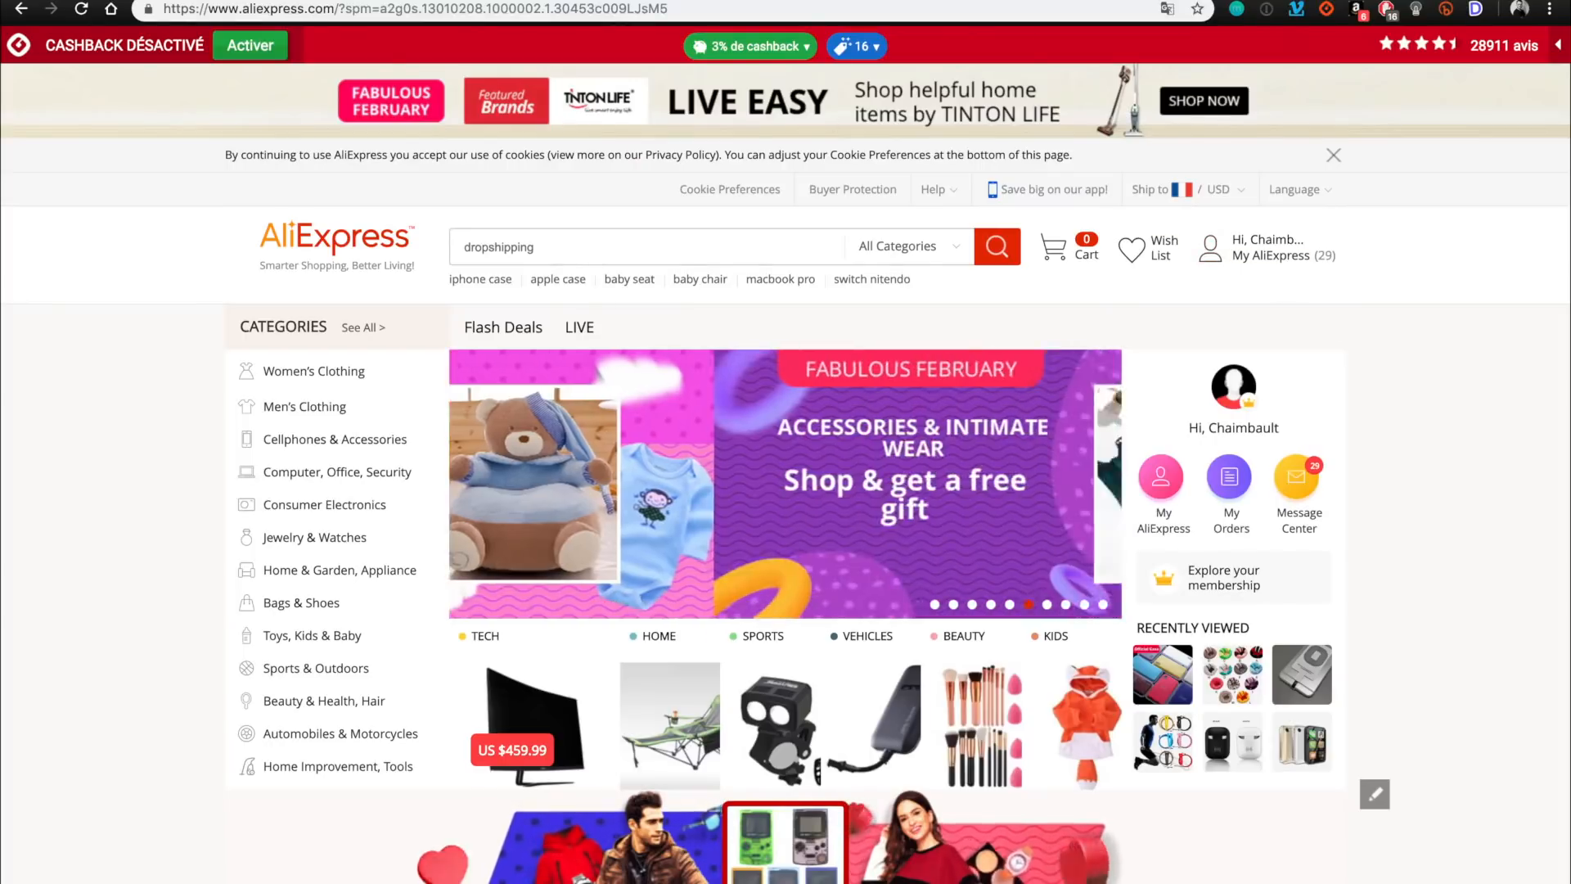
{"action": "key", "text": "ctrl+Tab"}
{"action": "key", "text": "ctrl+Tab"}
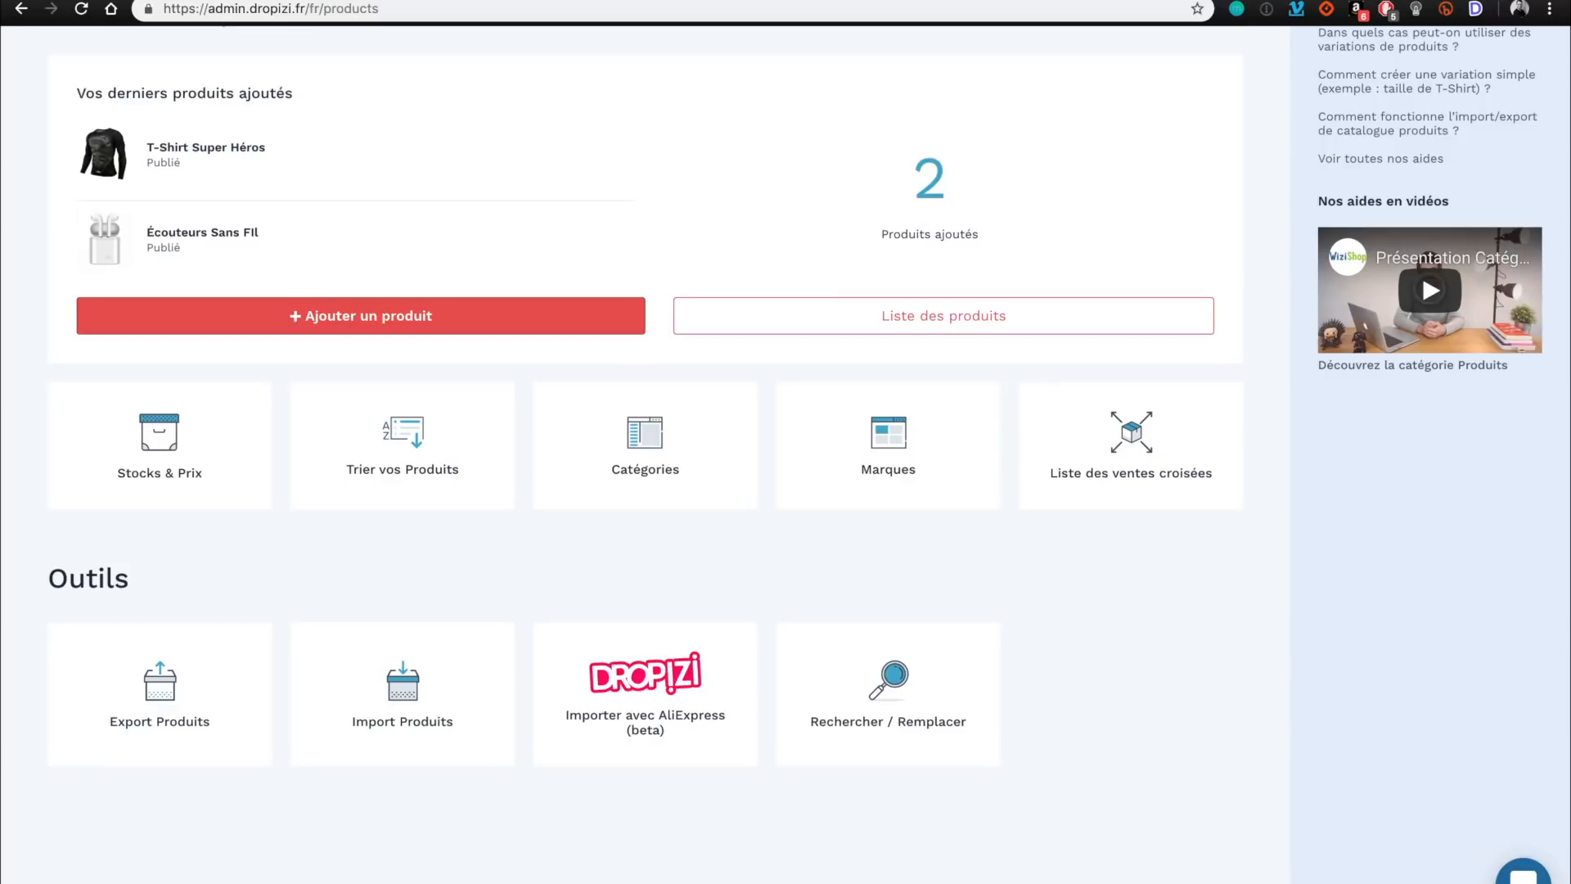
{"action": "left_click", "coordinate": [702, 666]}
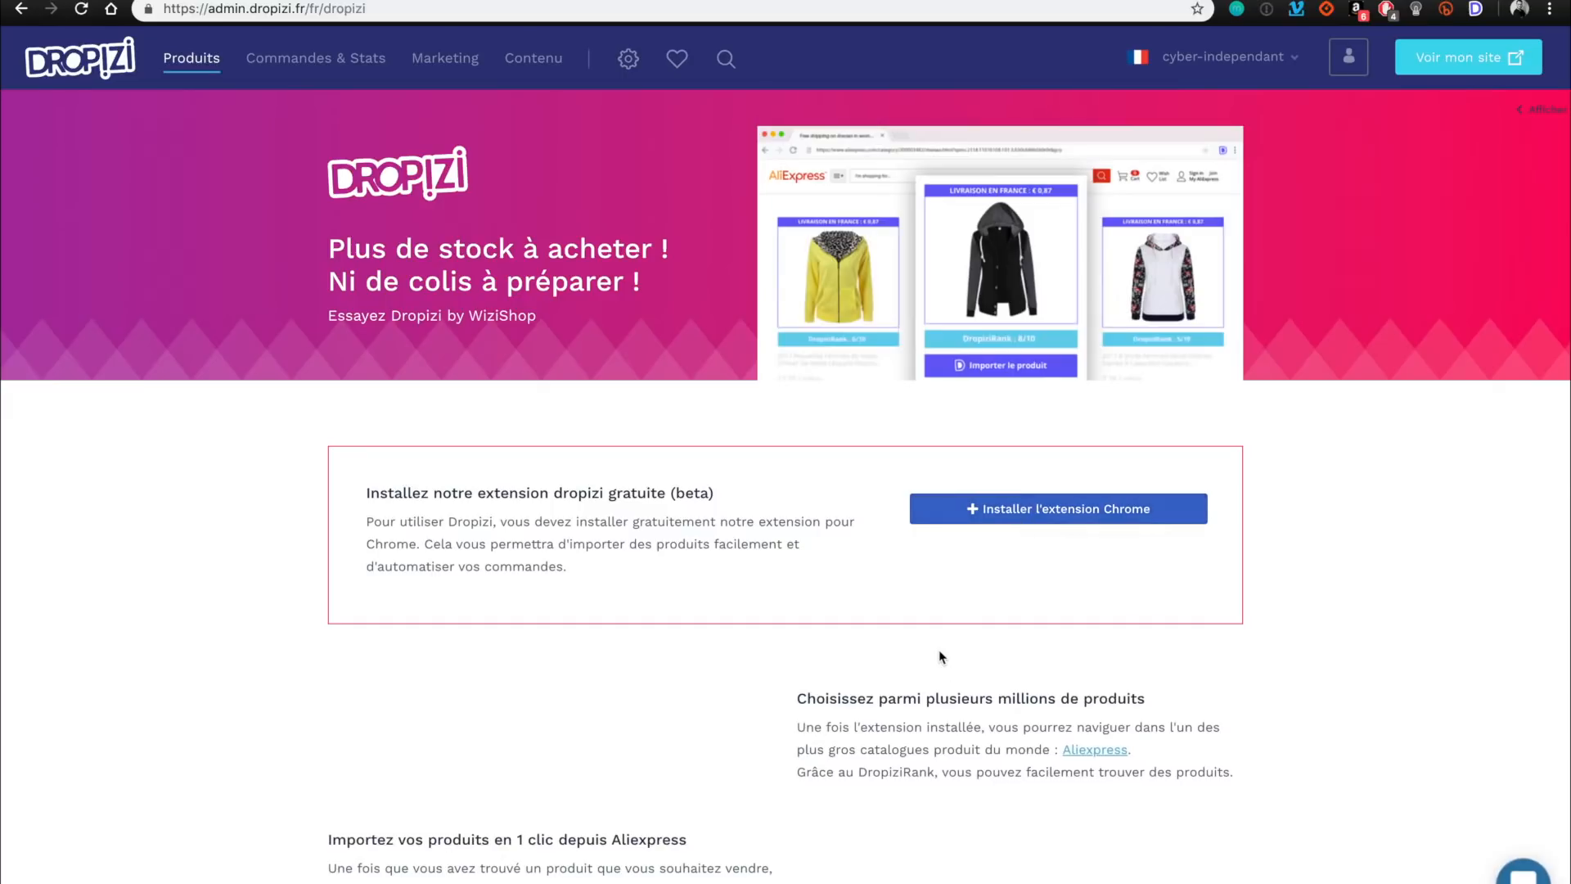
{"action": "scroll", "coordinate": [943, 660], "scroll_direction": "down", "scroll_amount": 1}
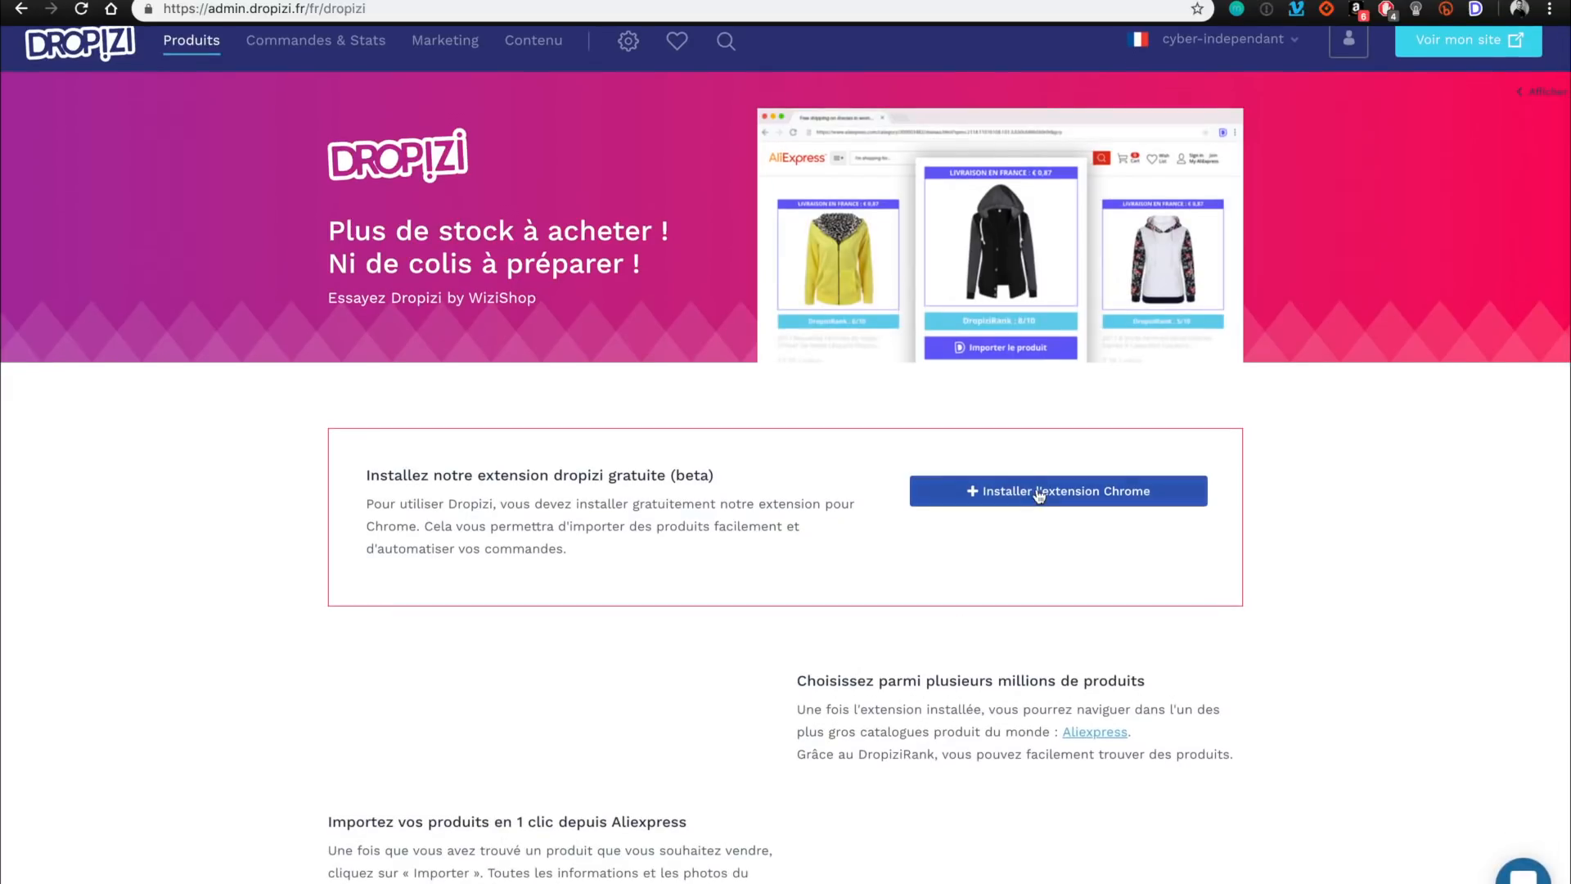
{"action": "scroll", "coordinate": [707, 580], "scroll_direction": "down", "scroll_amount": 6}
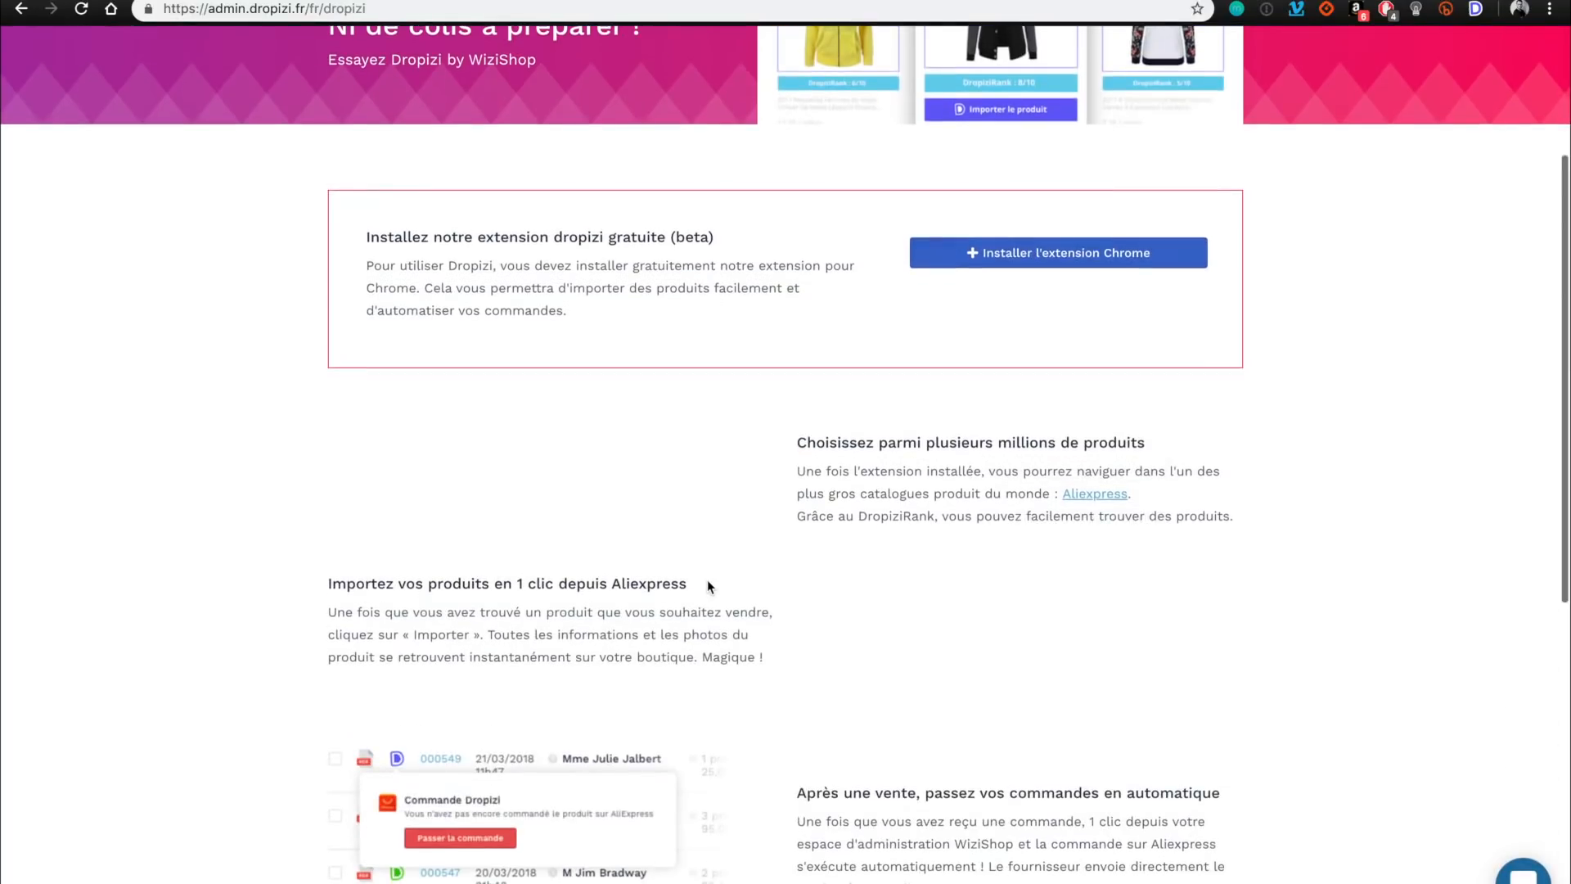
Look over Dropizi's automatic ordering section and tutorial video, and switch to the AliExpress home page.
{"action": "scroll", "coordinate": [707, 579], "scroll_direction": "down", "scroll_amount": 4}
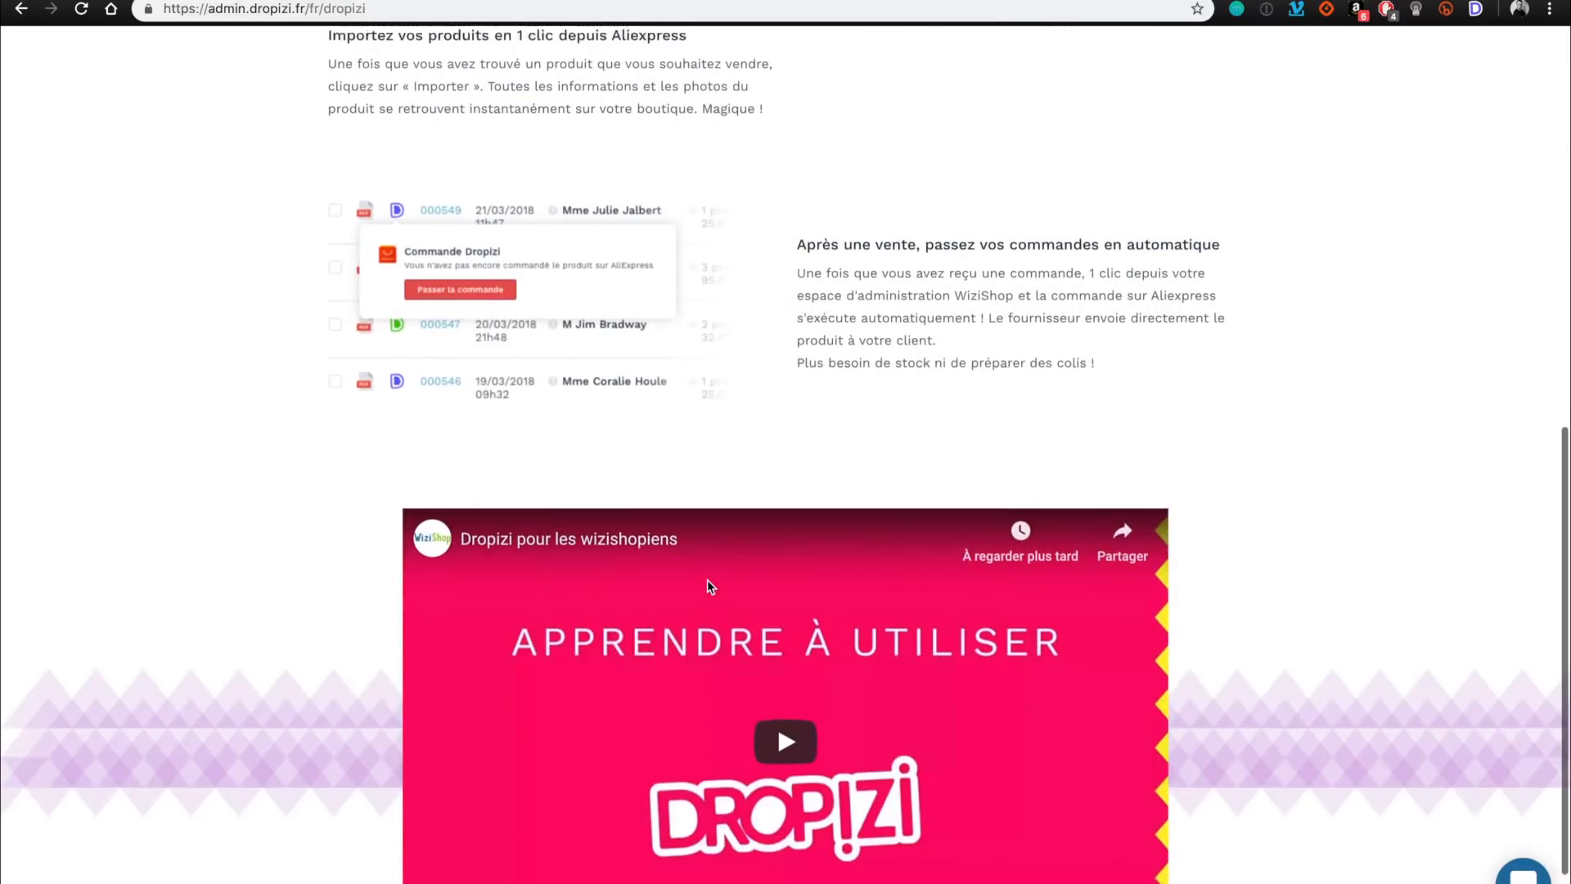
{"action": "scroll", "coordinate": [707, 579], "scroll_direction": "up", "scroll_amount": 10}
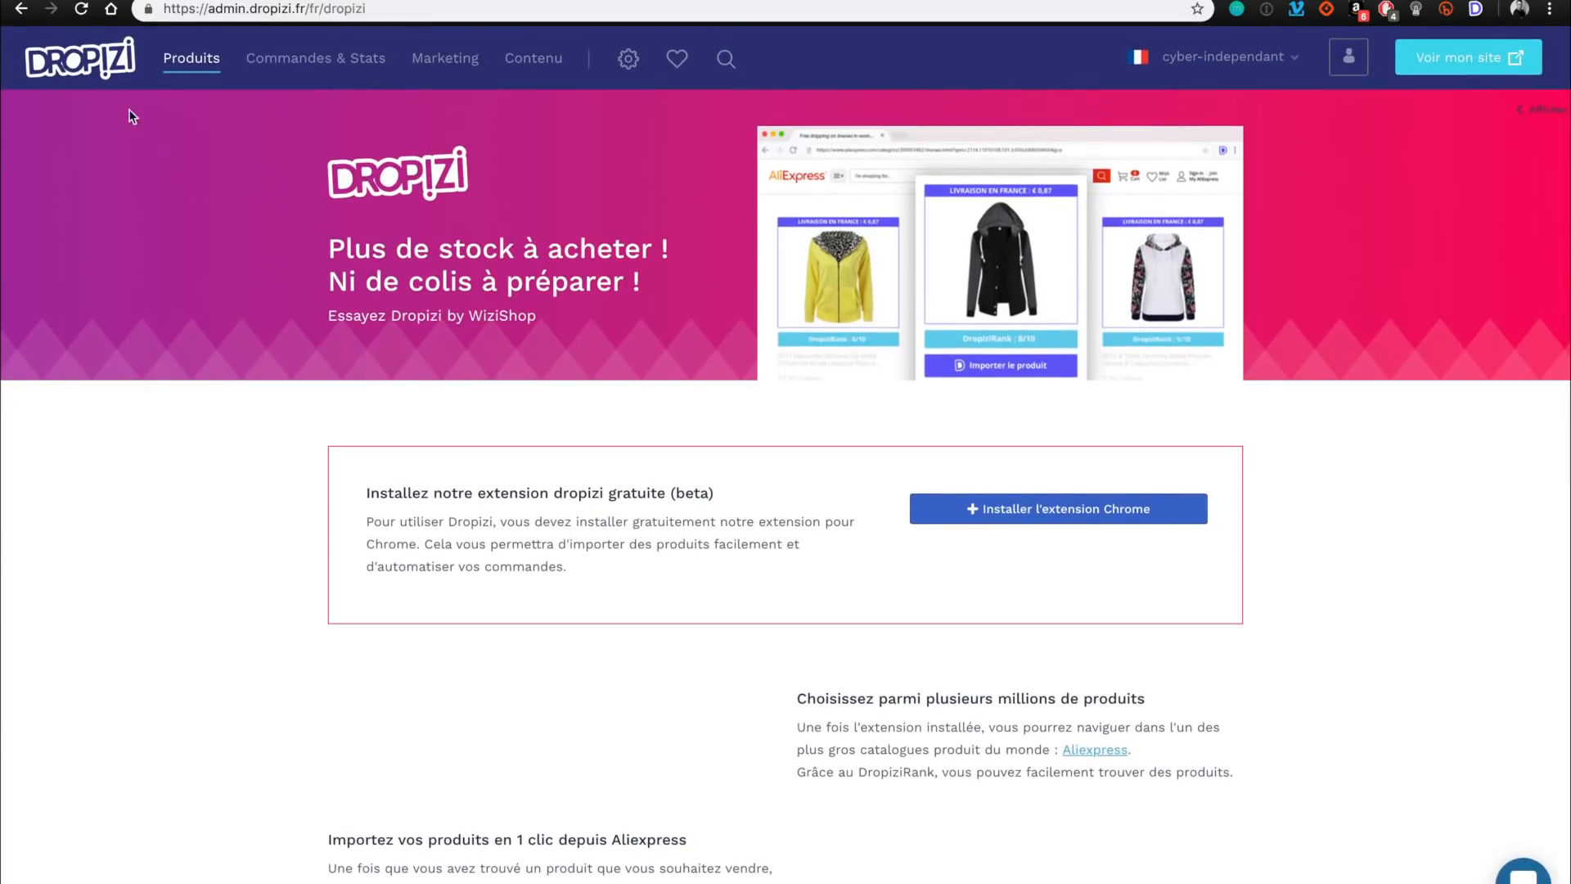
{"action": "left_click", "coordinate": [740, 0]}
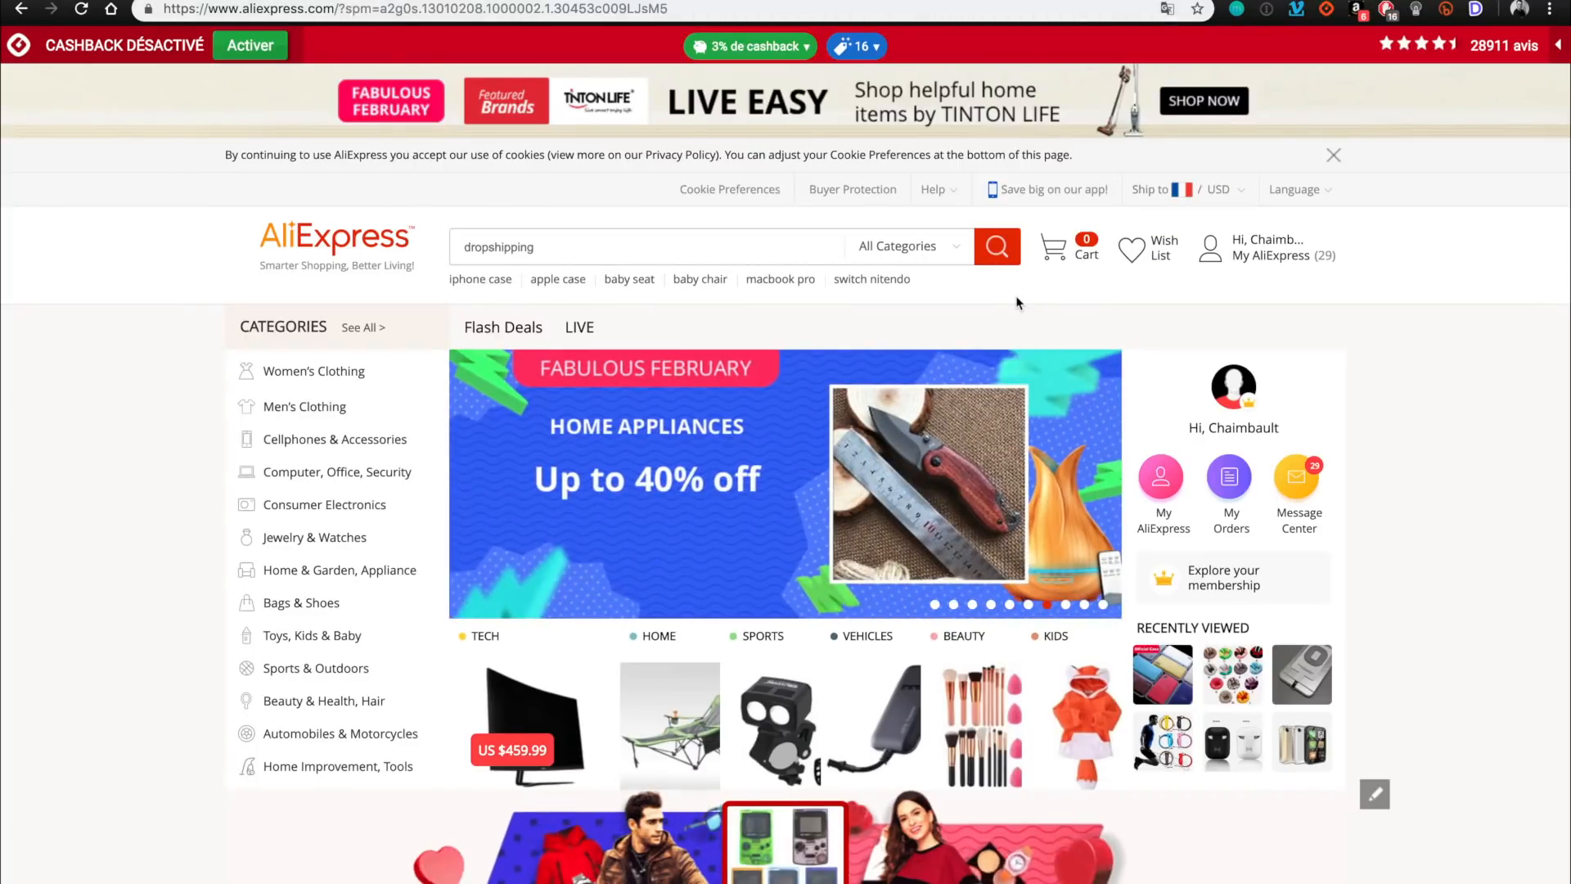
{"action": "scroll", "coordinate": [1017, 303], "scroll_direction": "down", "scroll_amount": 2}
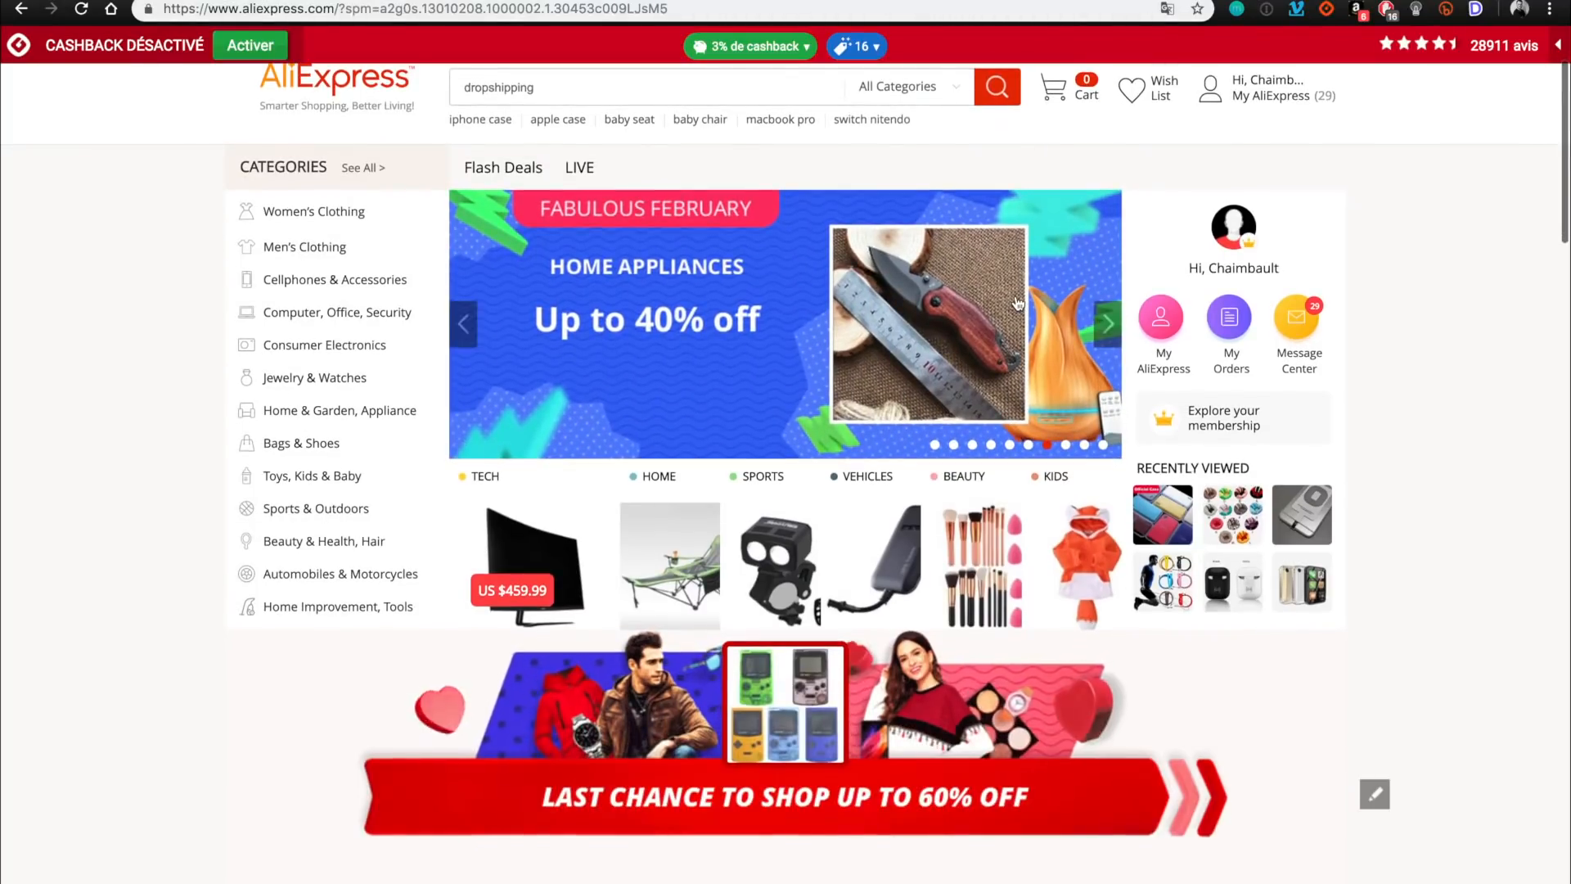
{"action": "scroll", "coordinate": [678, 260], "scroll_direction": "up", "scroll_amount": 2}
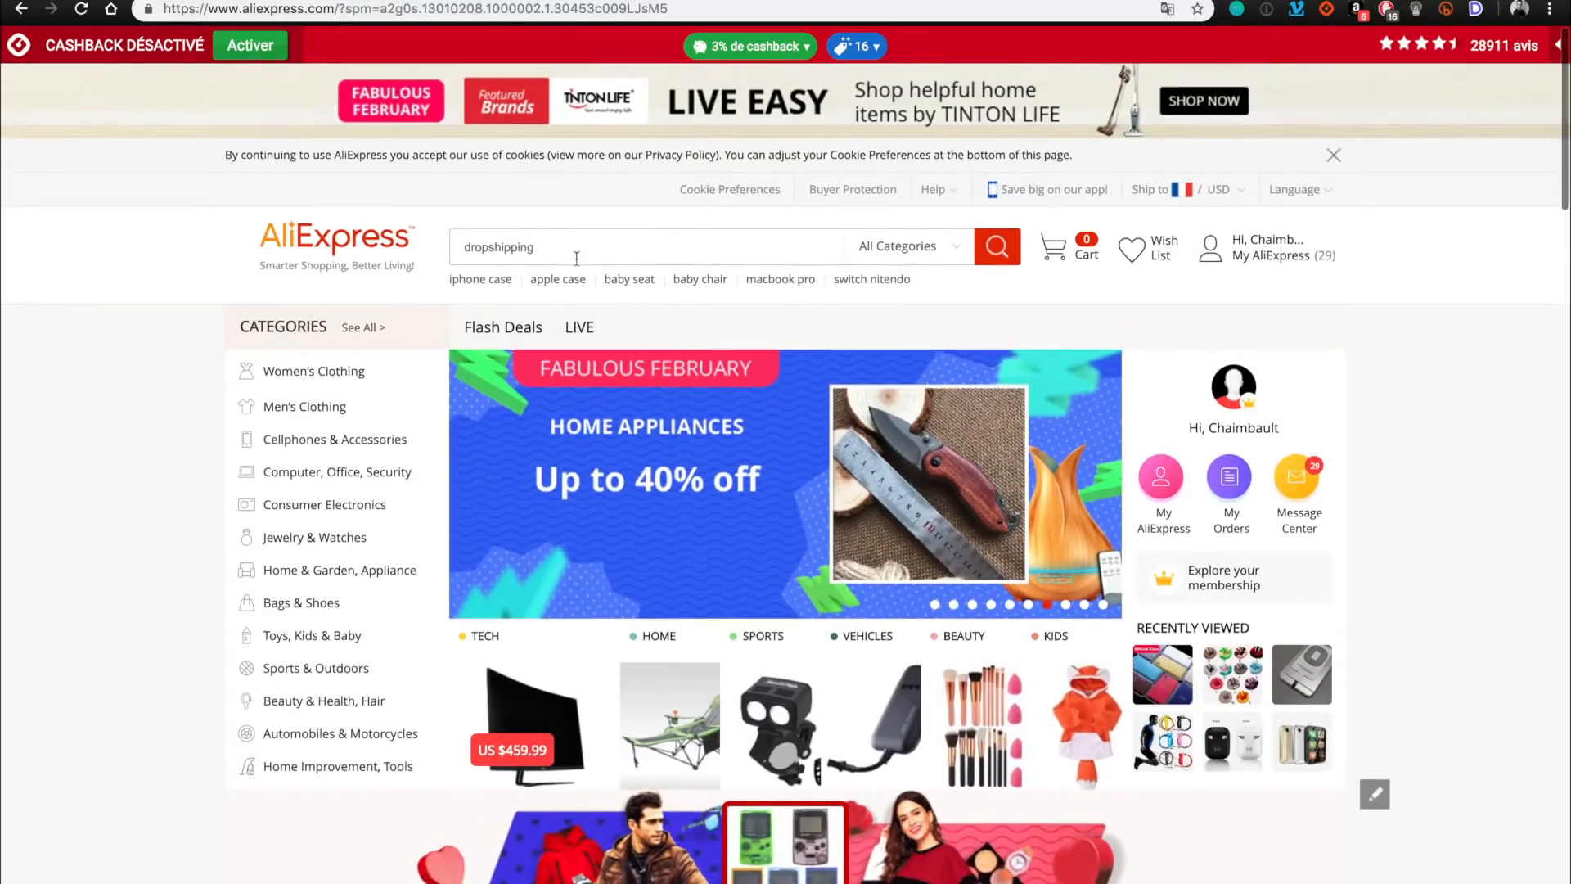
Open AliExpress's suggested "iphone case" search and examine the products' France delivery costs and DropiziRank scores.
{"action": "left_click", "coordinate": [501, 281]}
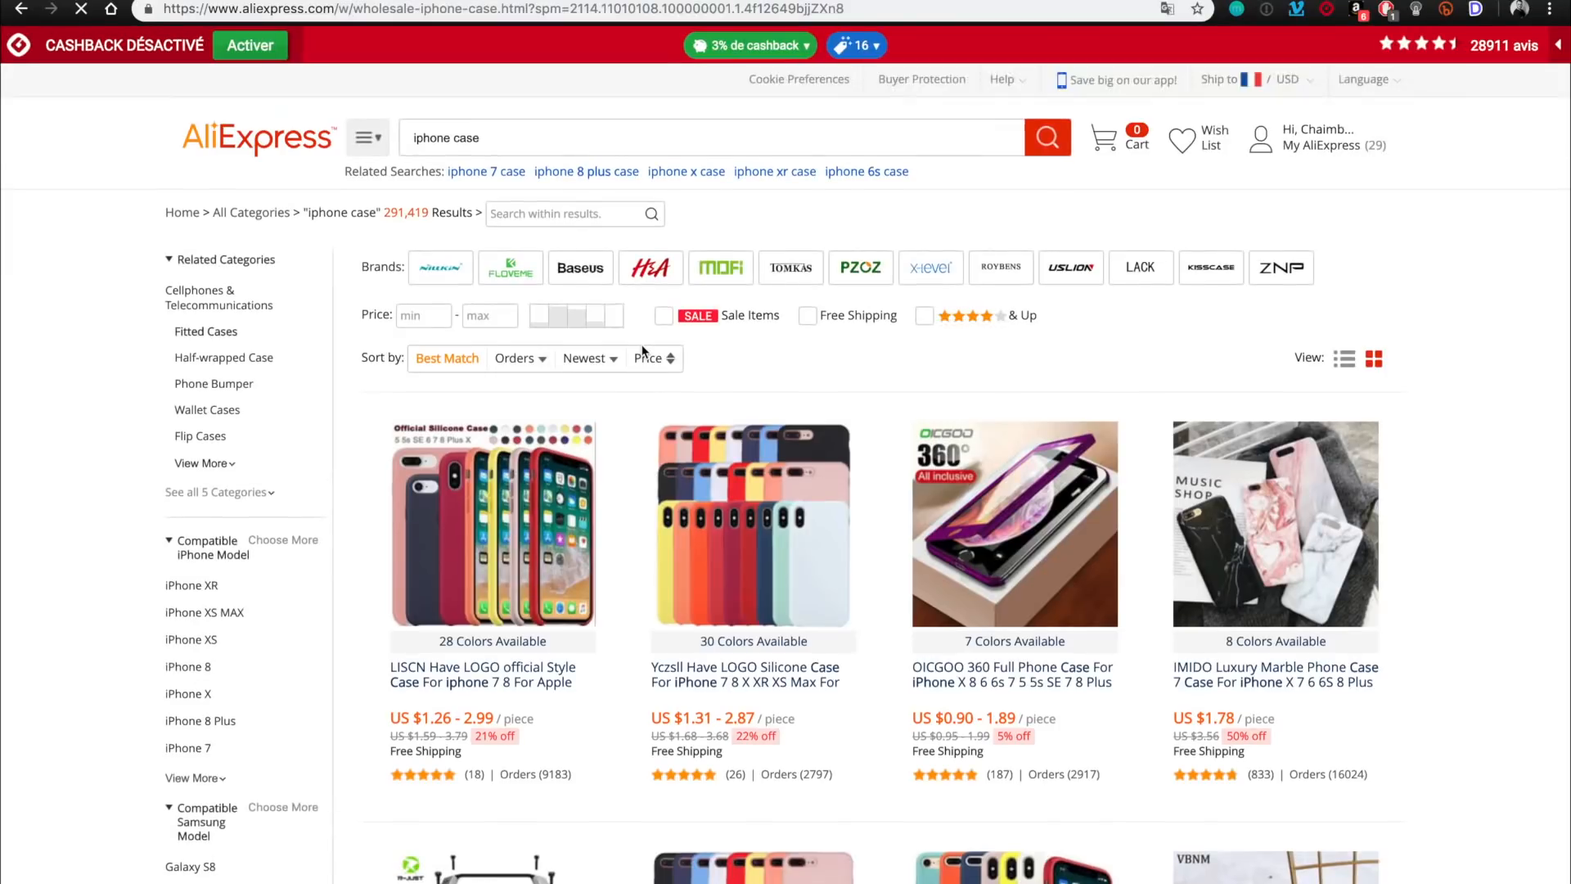
{"action": "scroll", "coordinate": [915, 648], "scroll_direction": "down", "scroll_amount": 2}
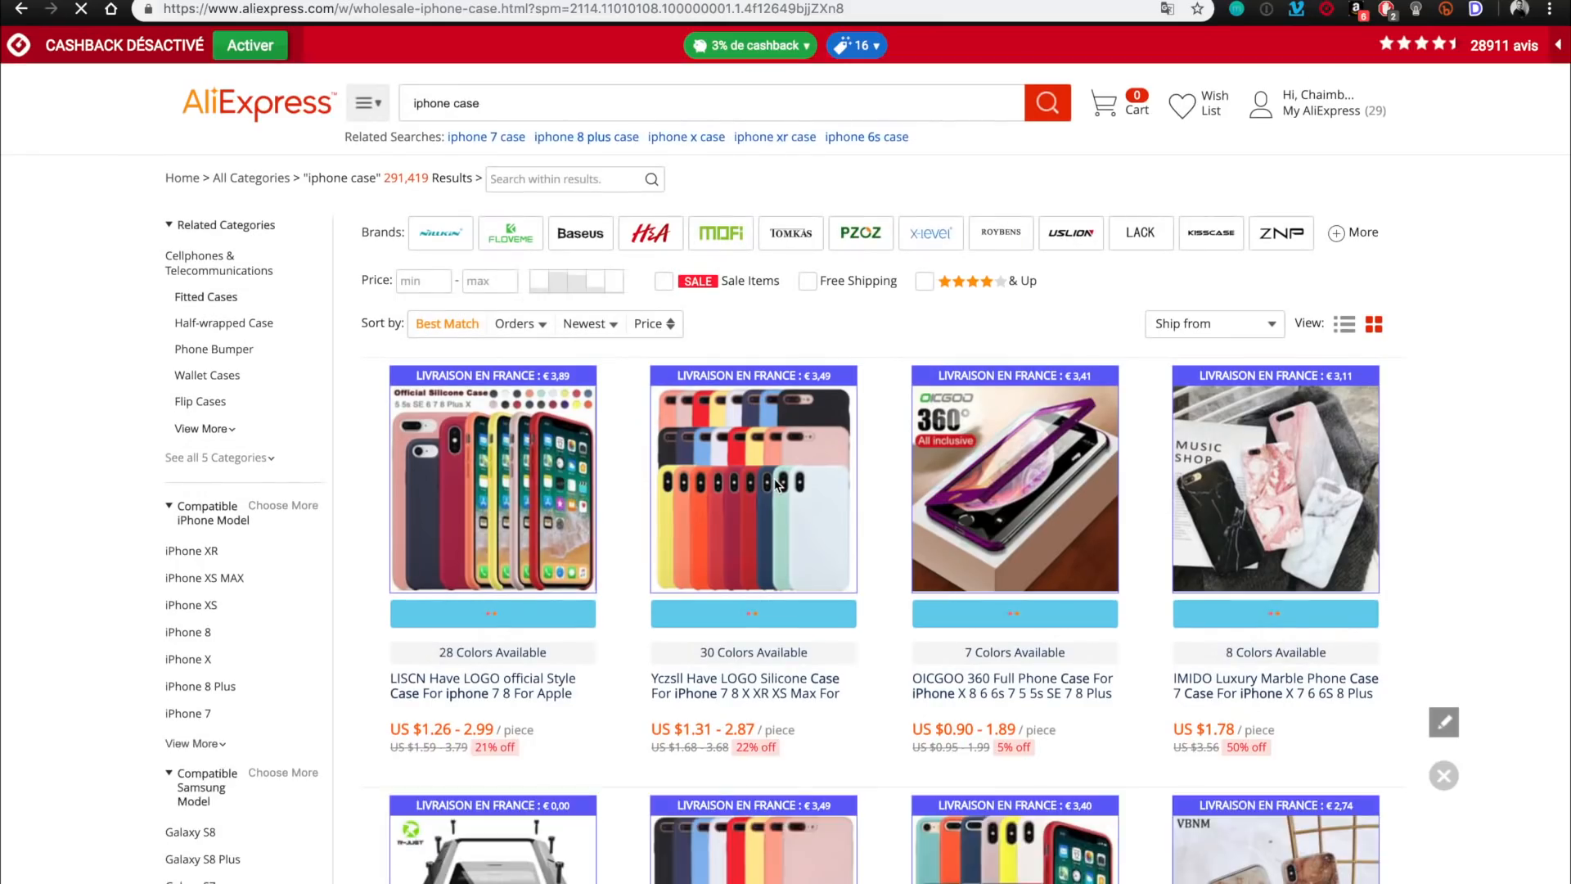
{"action": "scroll", "coordinate": [915, 648], "scroll_direction": "down", "scroll_amount": 1}
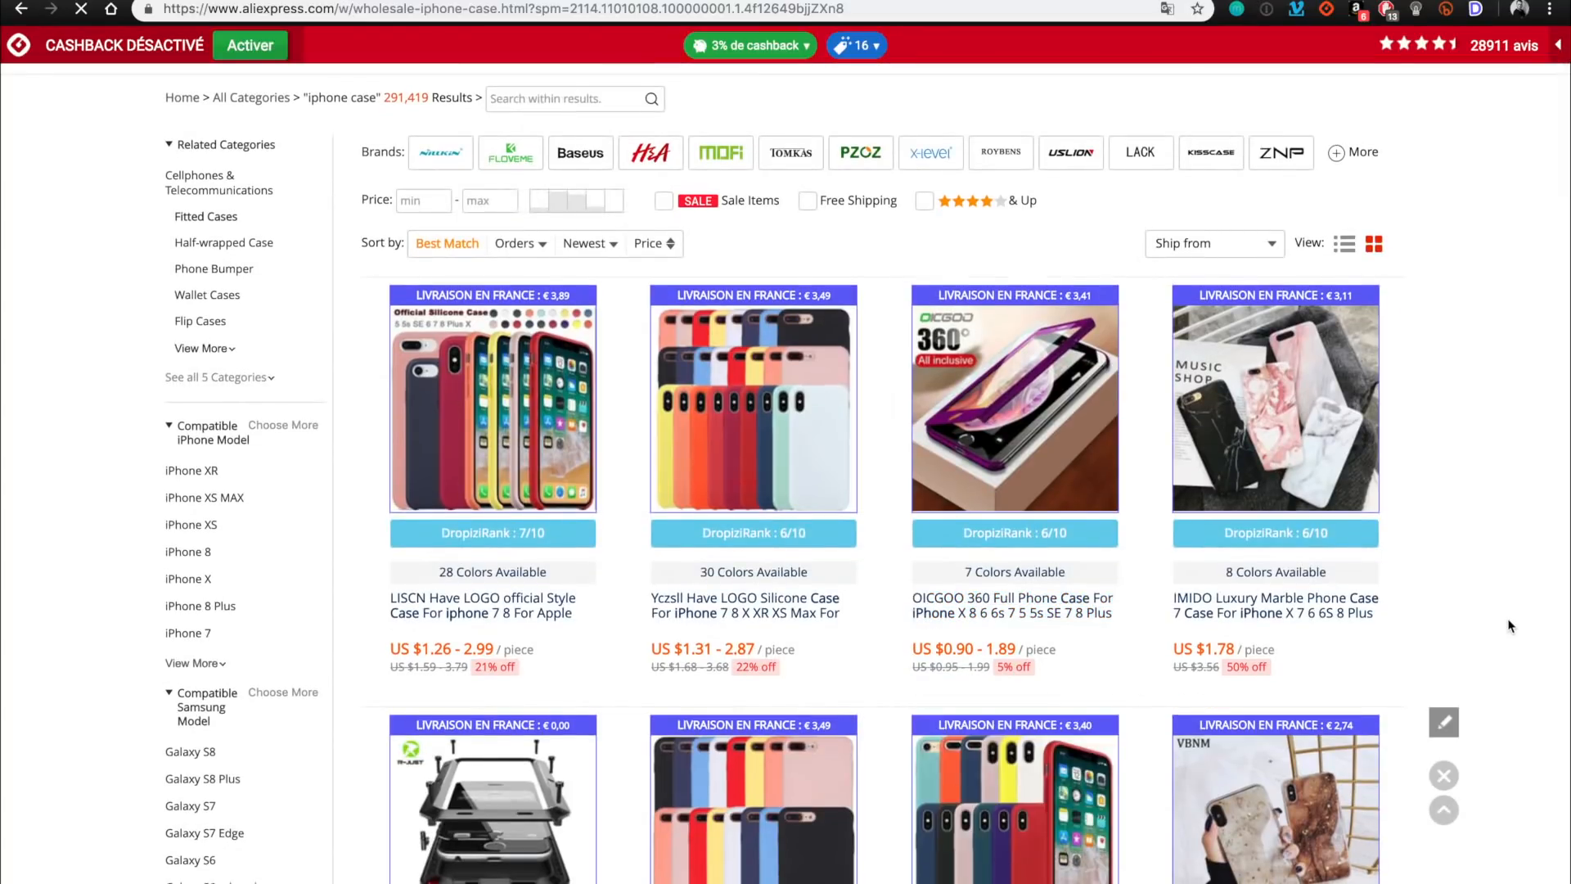
{"action": "scroll", "coordinate": [1510, 626], "scroll_direction": "down", "scroll_amount": 1}
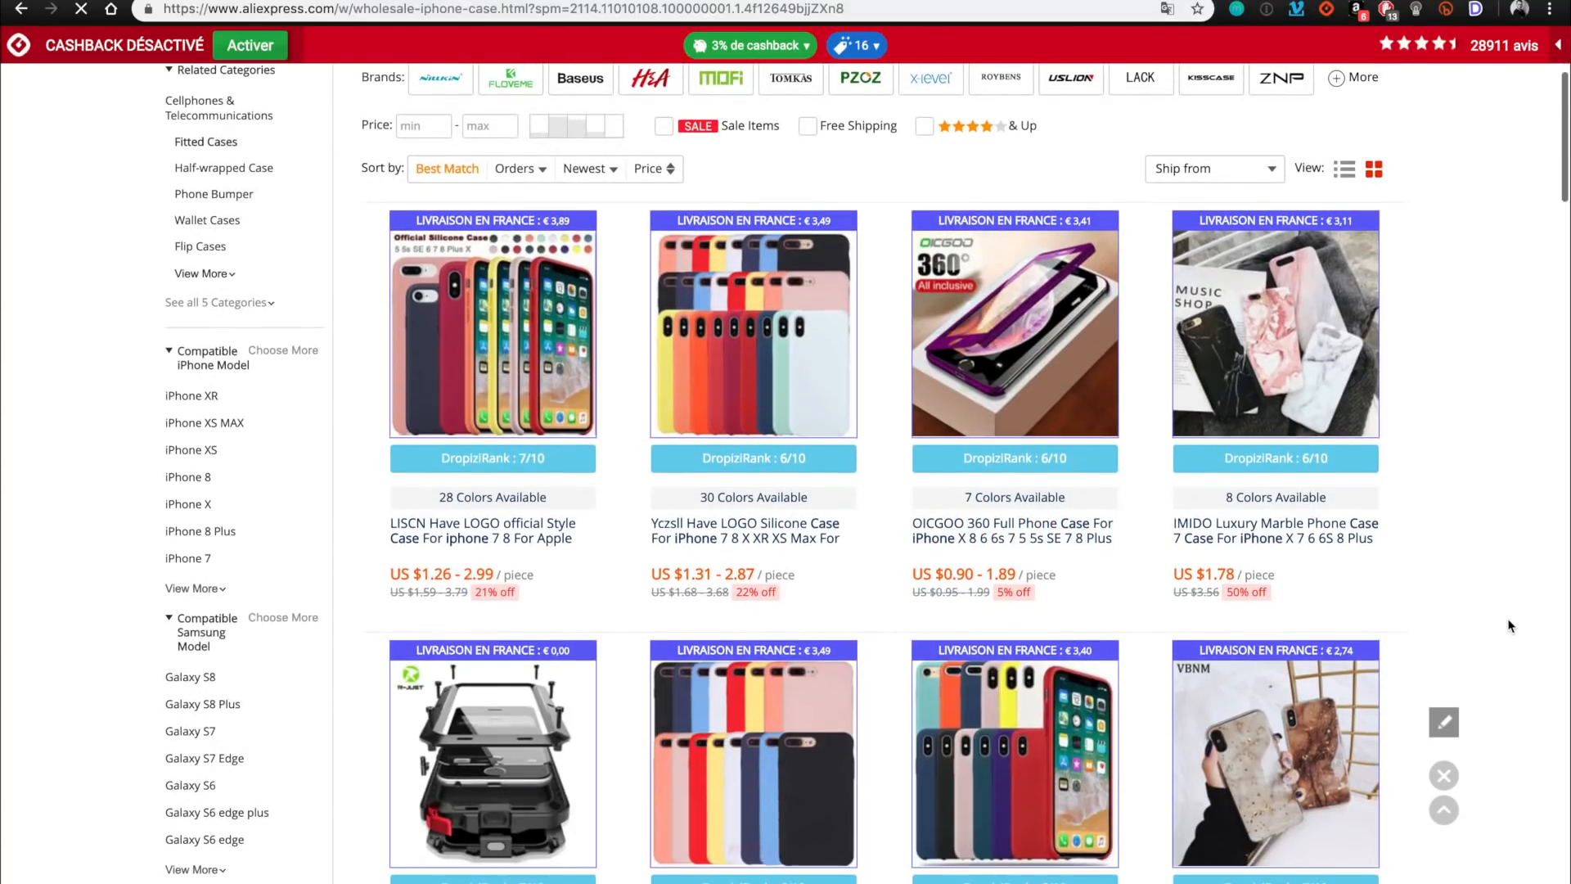
Return to the Dropizi admin and review the import page's sections on the Chrome extension, one-click import and automatic orders.
{"action": "mouse_move", "coordinate": [1364, 281]}
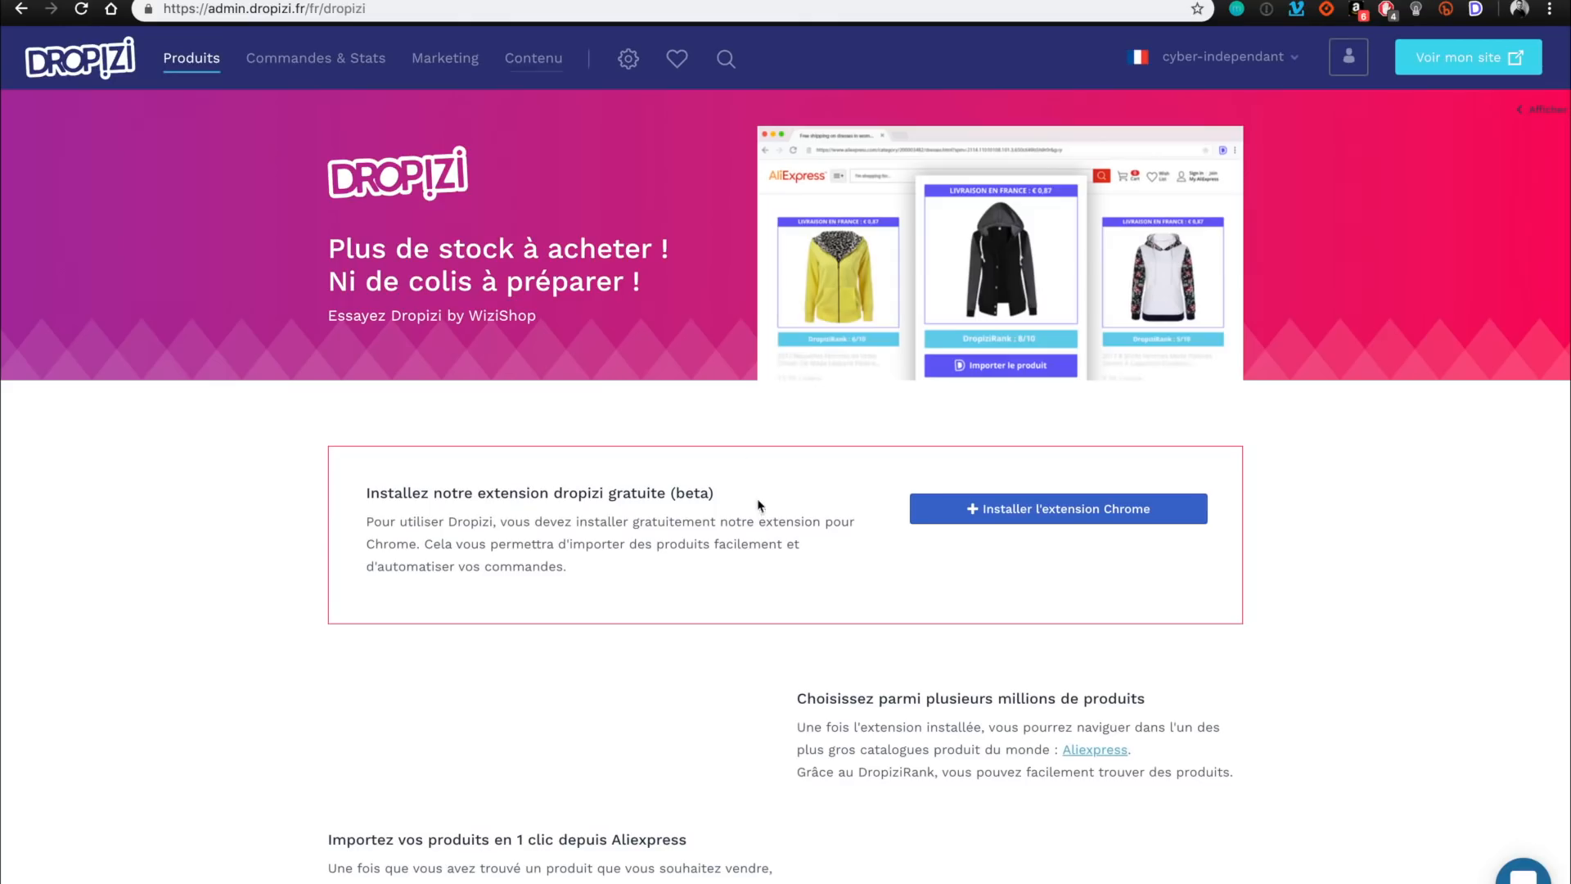
{"action": "scroll", "coordinate": [760, 512], "scroll_direction": "down", "scroll_amount": 7}
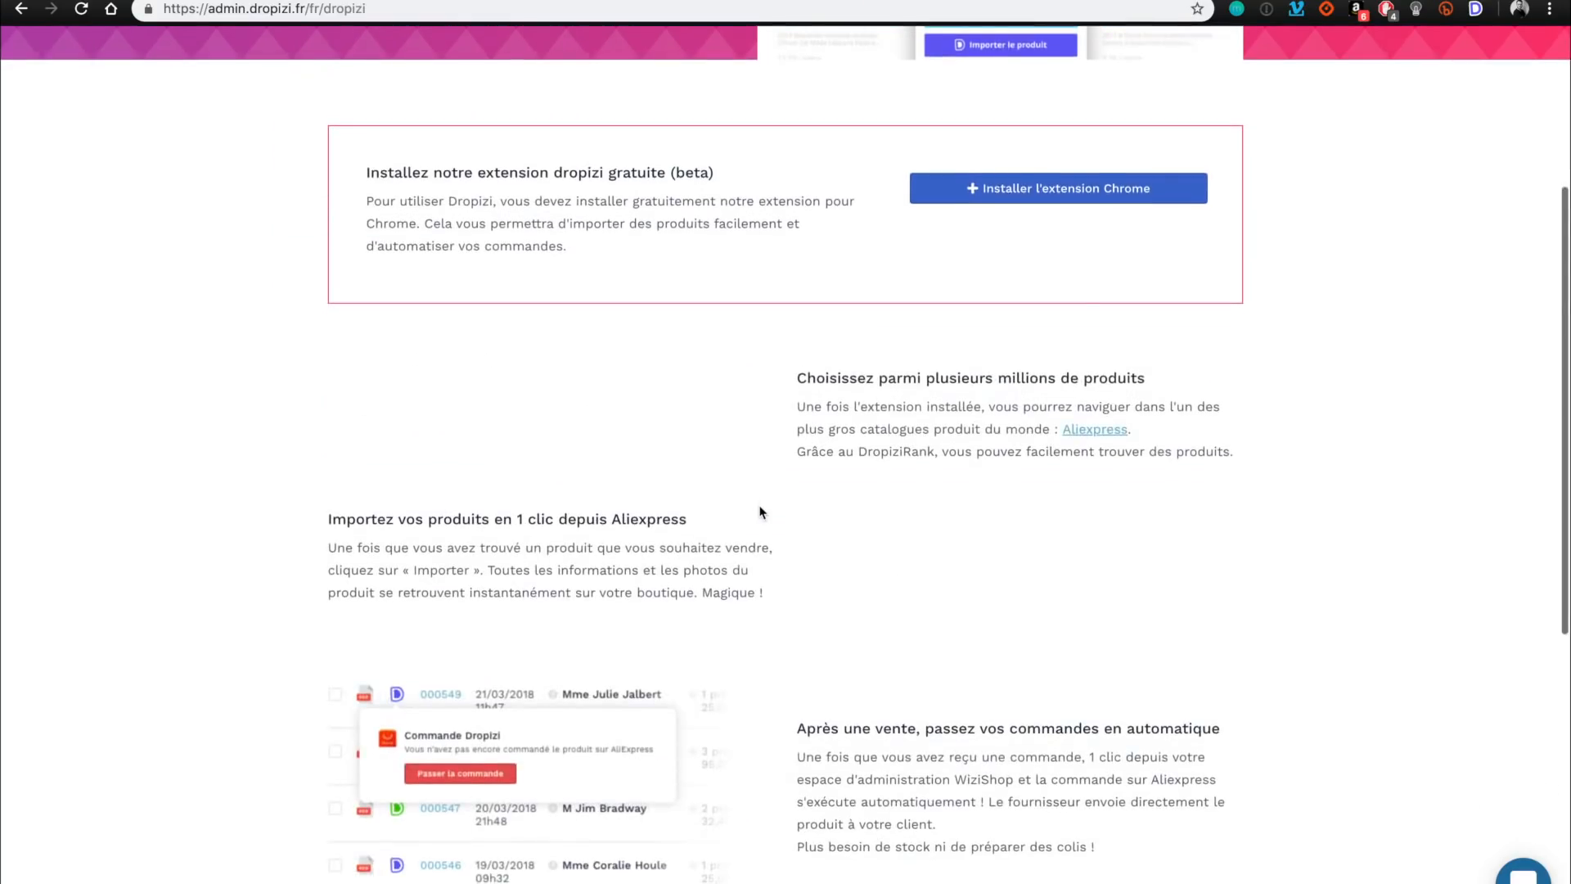
{"action": "scroll", "coordinate": [760, 511], "scroll_direction": "down", "scroll_amount": 4}
{"action": "scroll", "coordinate": [762, 458], "scroll_direction": "up", "scroll_amount": 11}
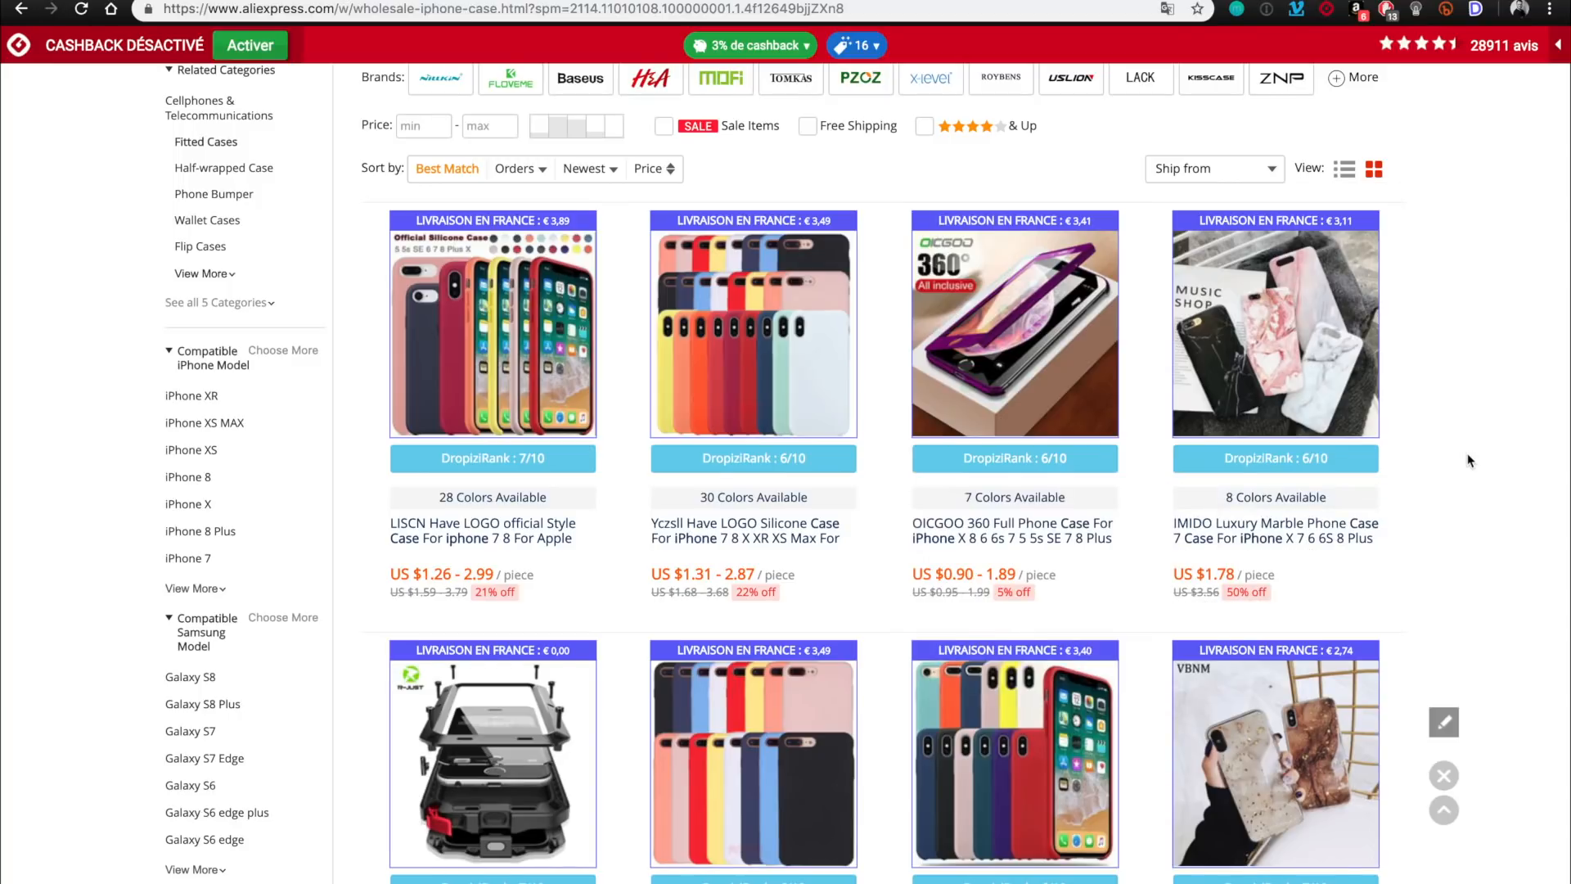
Switch back to the AliExpress "iphone case" results and compare the DropiziRank scores of further products.
{"action": "scroll", "coordinate": [1470, 461], "scroll_direction": "down", "scroll_amount": 1}
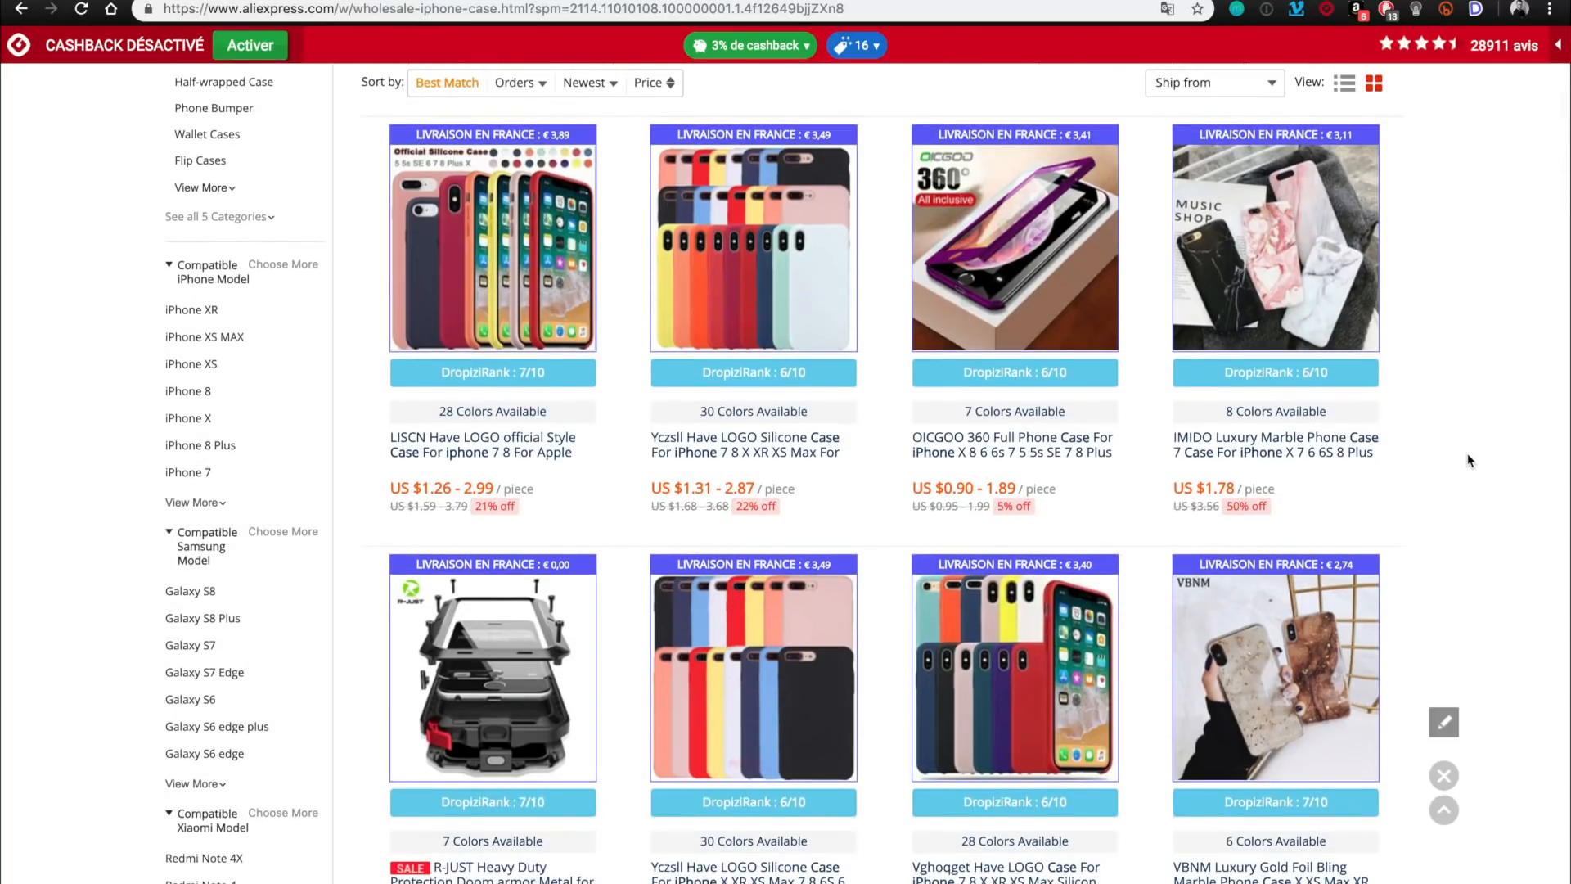
{"action": "scroll", "coordinate": [1469, 461], "scroll_direction": "down", "scroll_amount": 7}
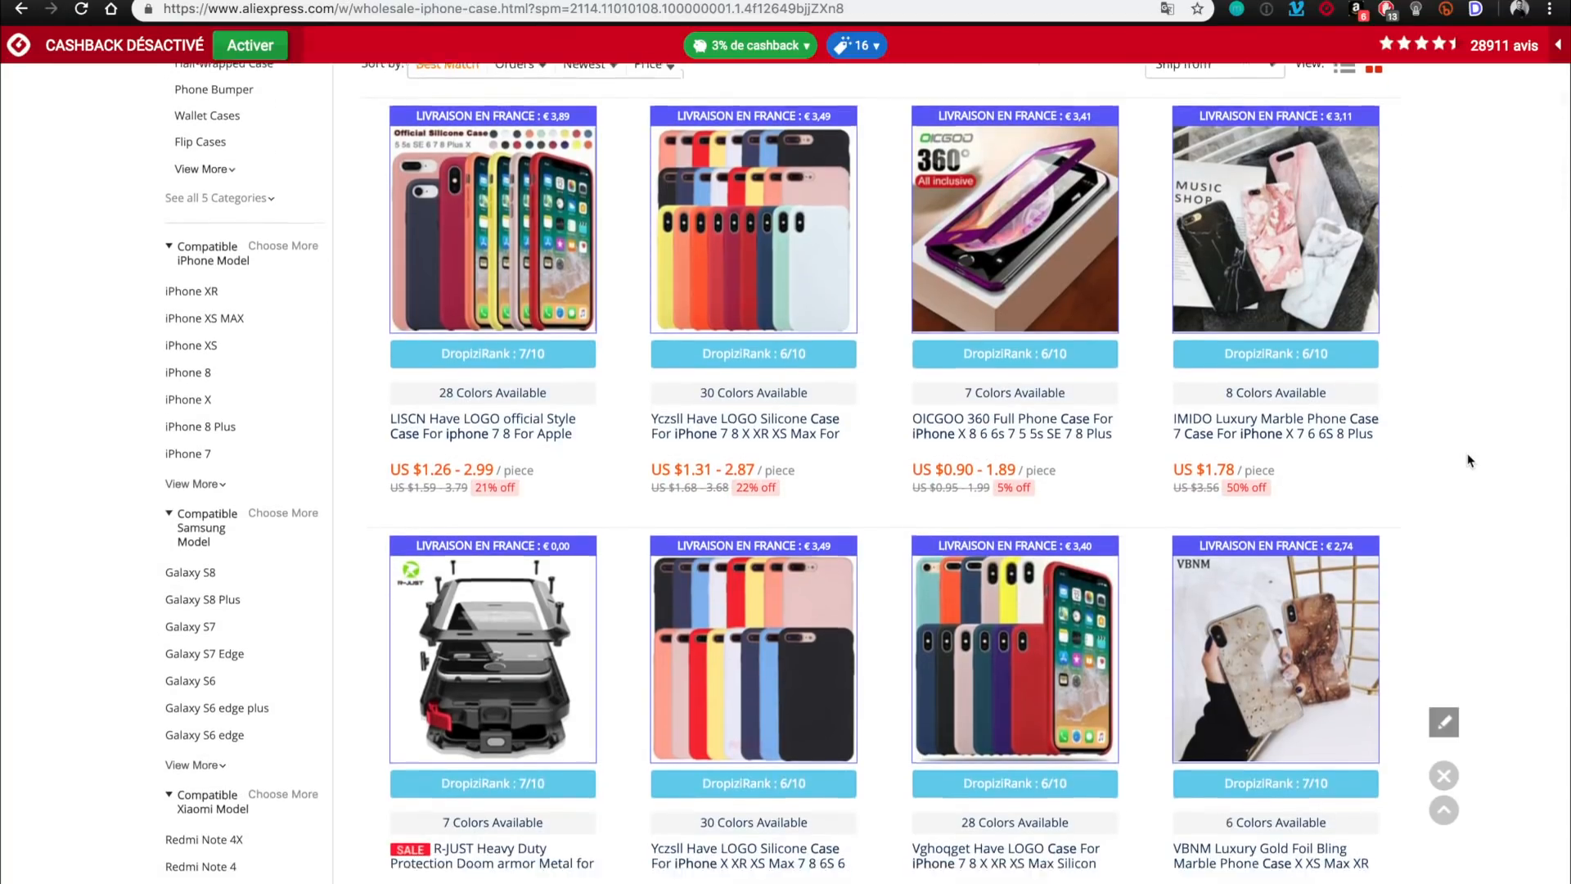
Import the GerTong Ultra Slim Phone Case, with a DropiziRank of 7.5/10, from the iPhone case results into the shop.
{"action": "scroll", "coordinate": [1467, 453], "scroll_direction": "down", "scroll_amount": 2}
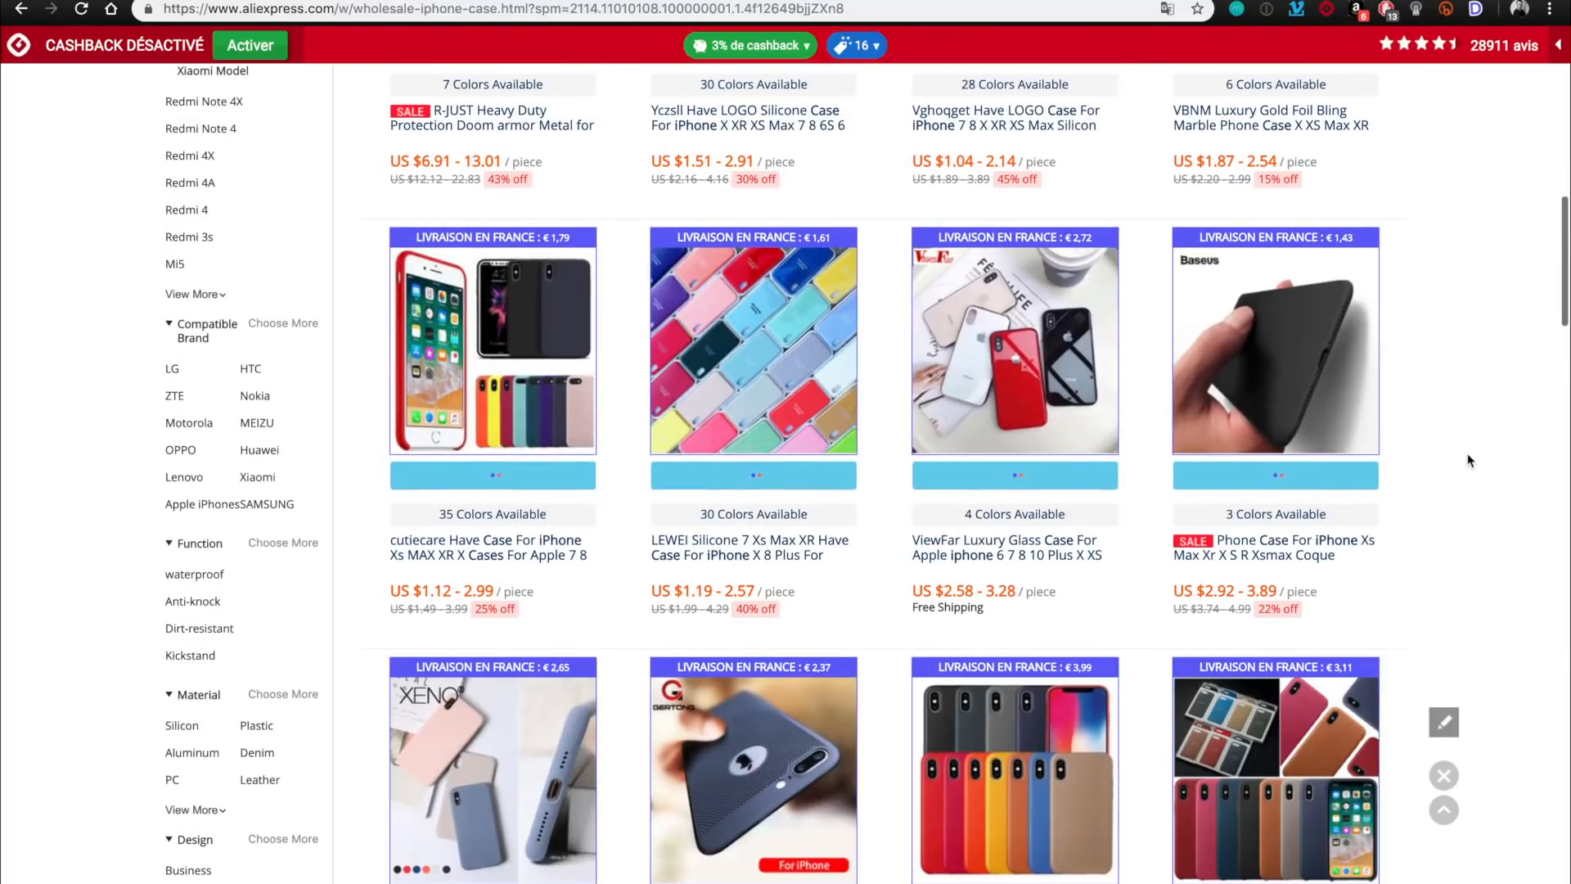
{"action": "scroll", "coordinate": [1430, 309], "scroll_direction": "up", "scroll_amount": 1}
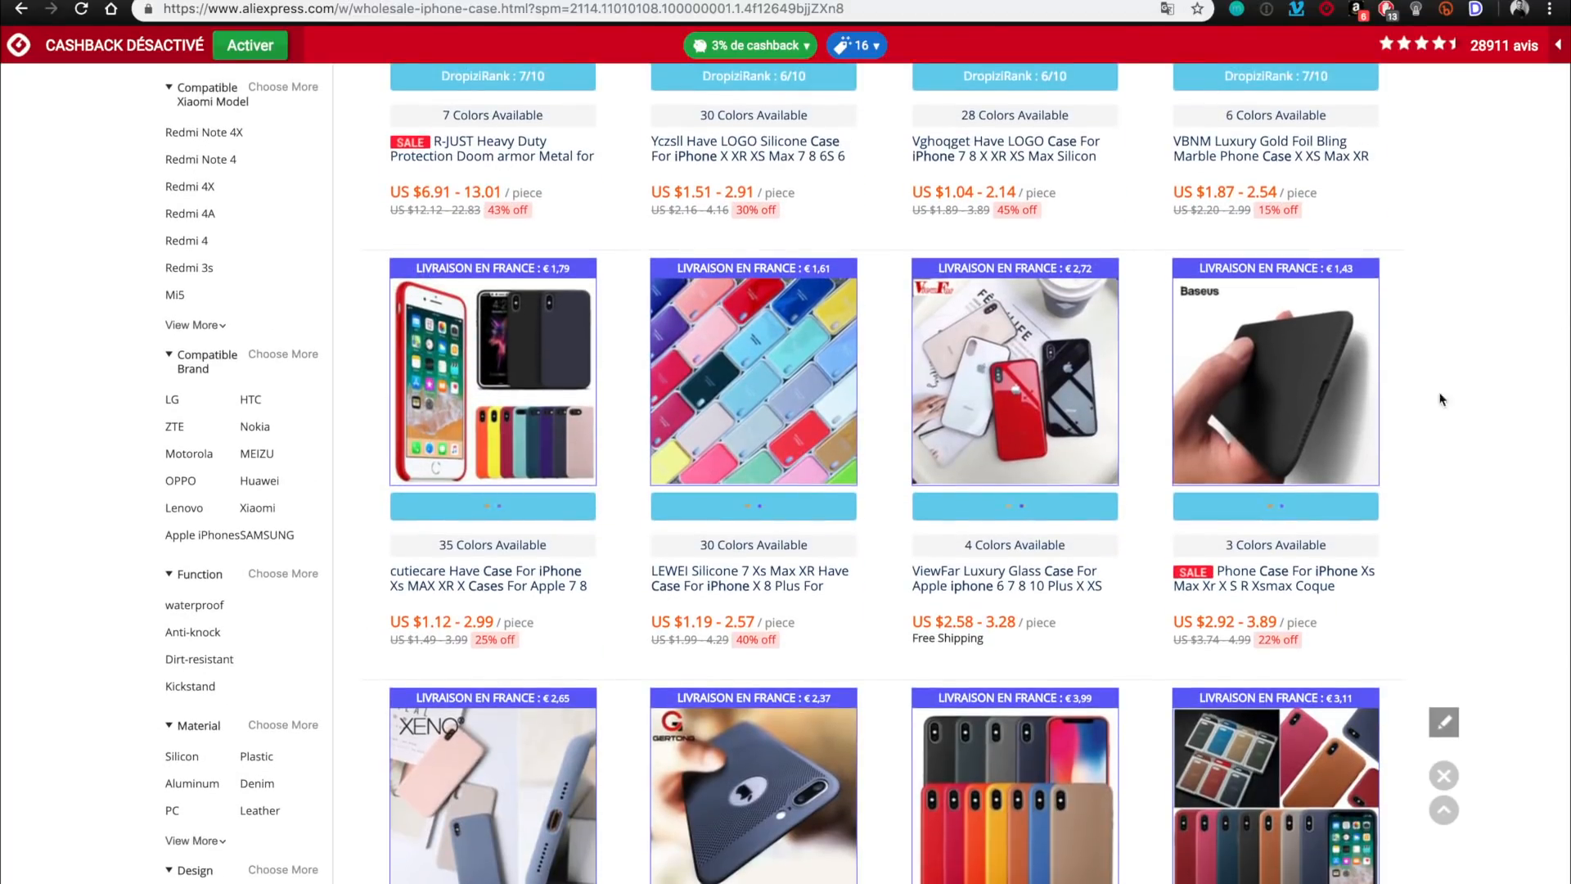
{"action": "scroll", "coordinate": [1450, 496], "scroll_direction": "down", "scroll_amount": 1}
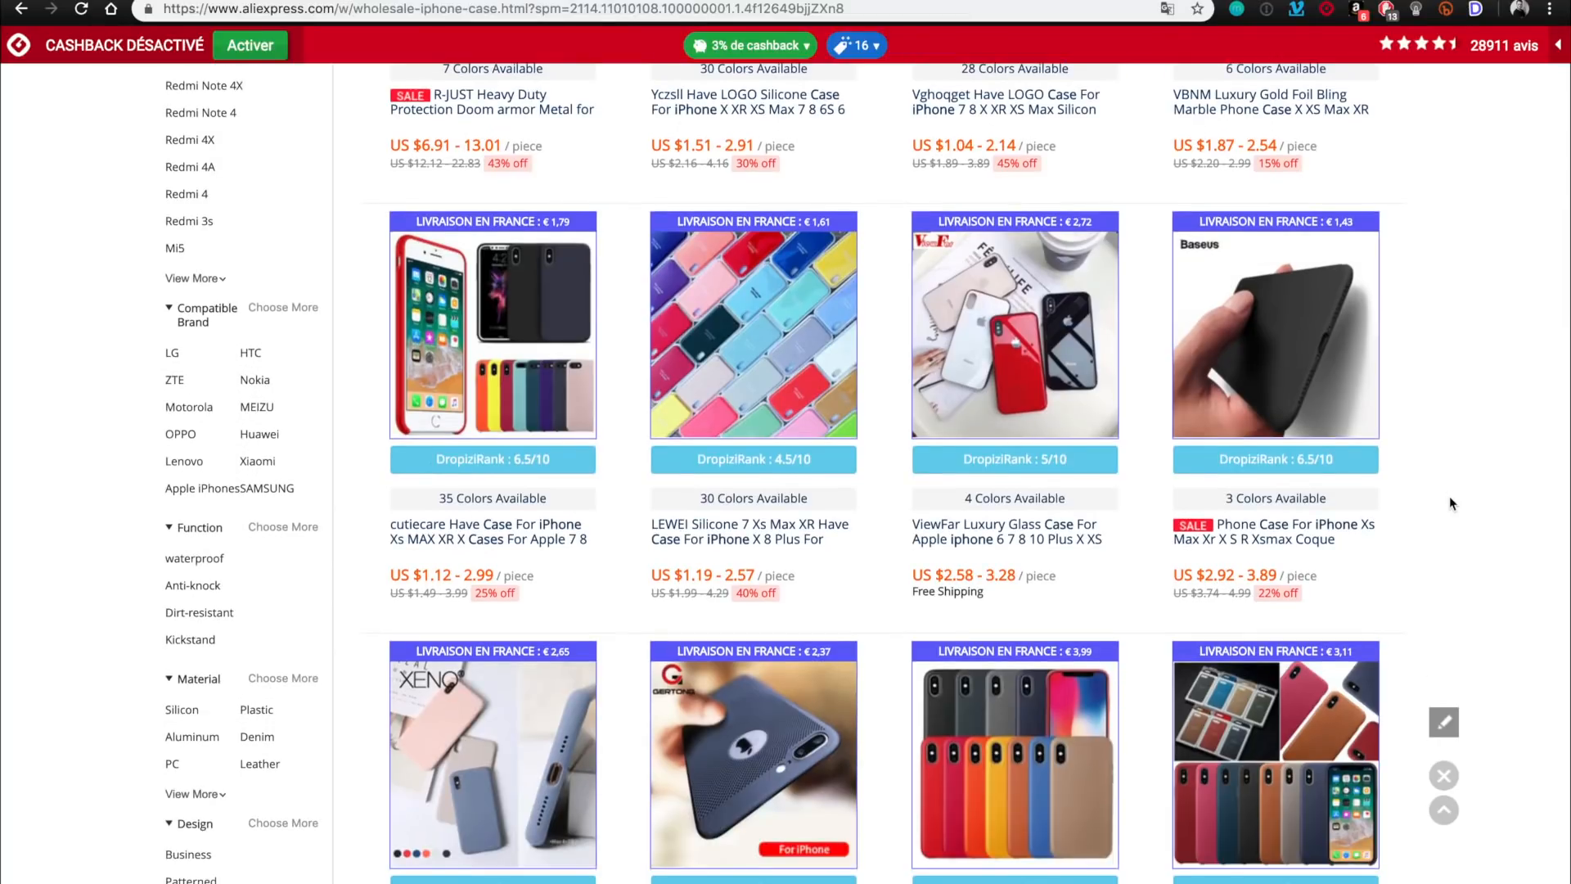
{"action": "mouse_move", "coordinate": [871, 491]}
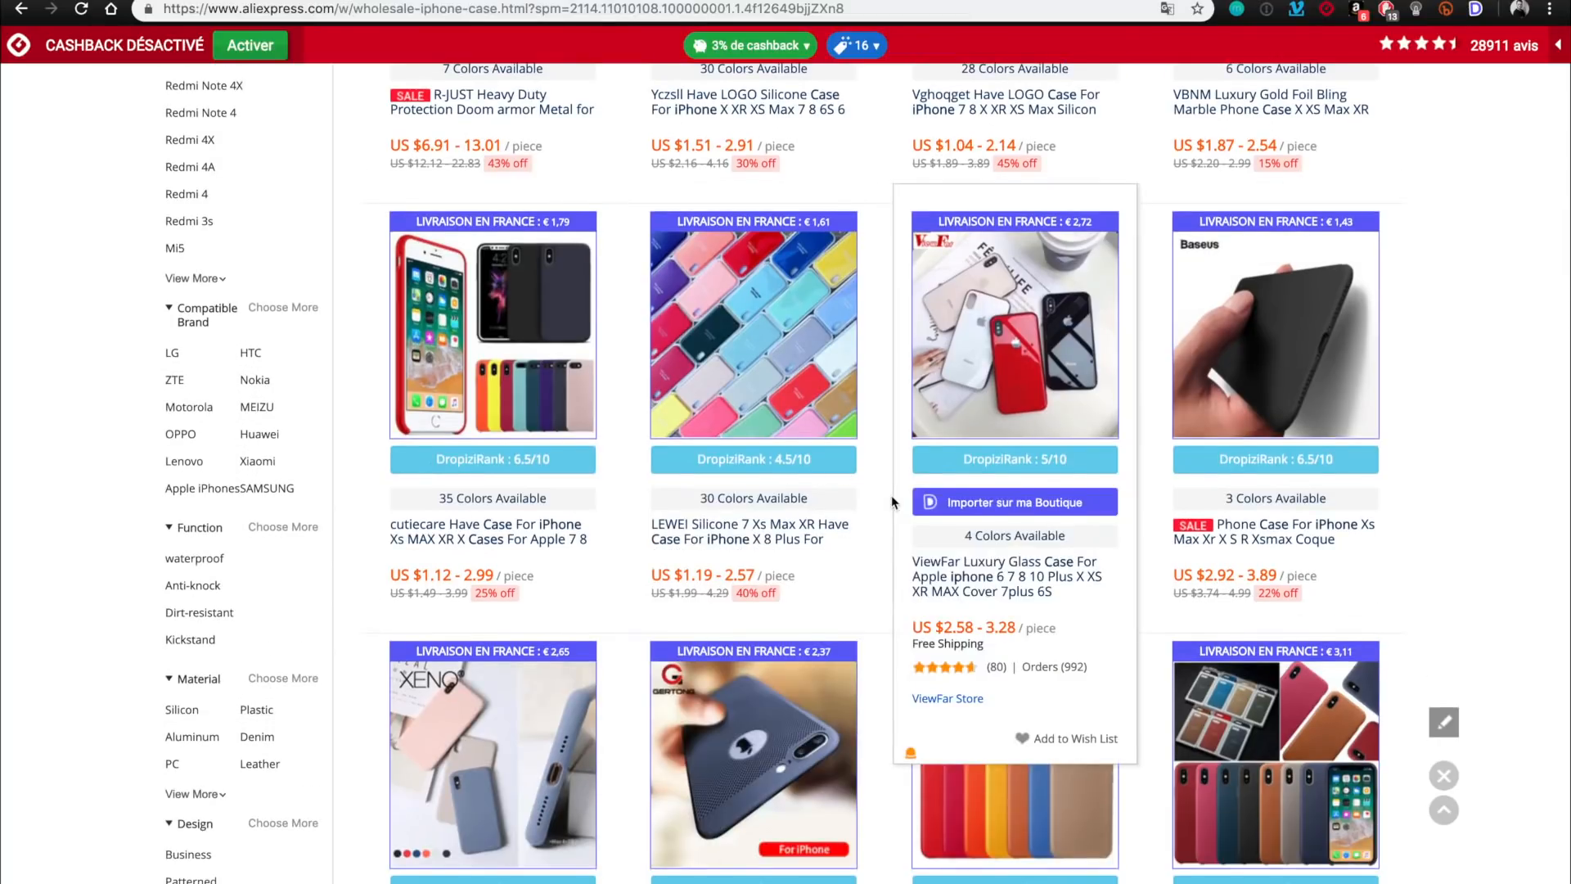
{"action": "scroll", "coordinate": [891, 494], "scroll_direction": "down", "scroll_amount": 3}
{"action": "scroll", "coordinate": [892, 501], "scroll_direction": "down", "scroll_amount": 3}
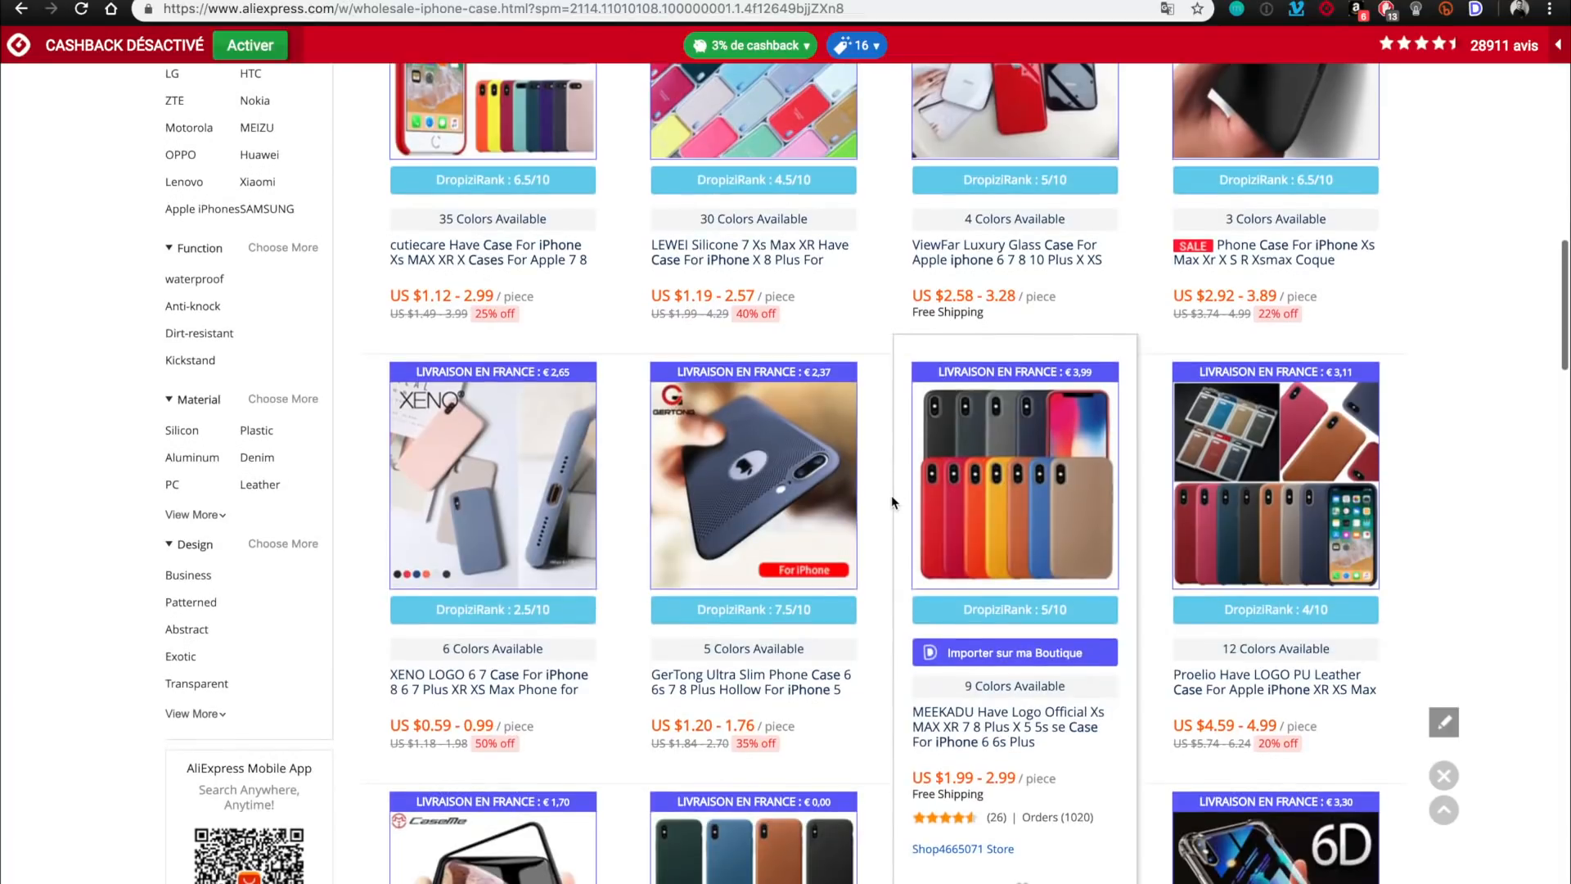
{"action": "scroll", "coordinate": [891, 501], "scroll_direction": "down", "scroll_amount": 3}
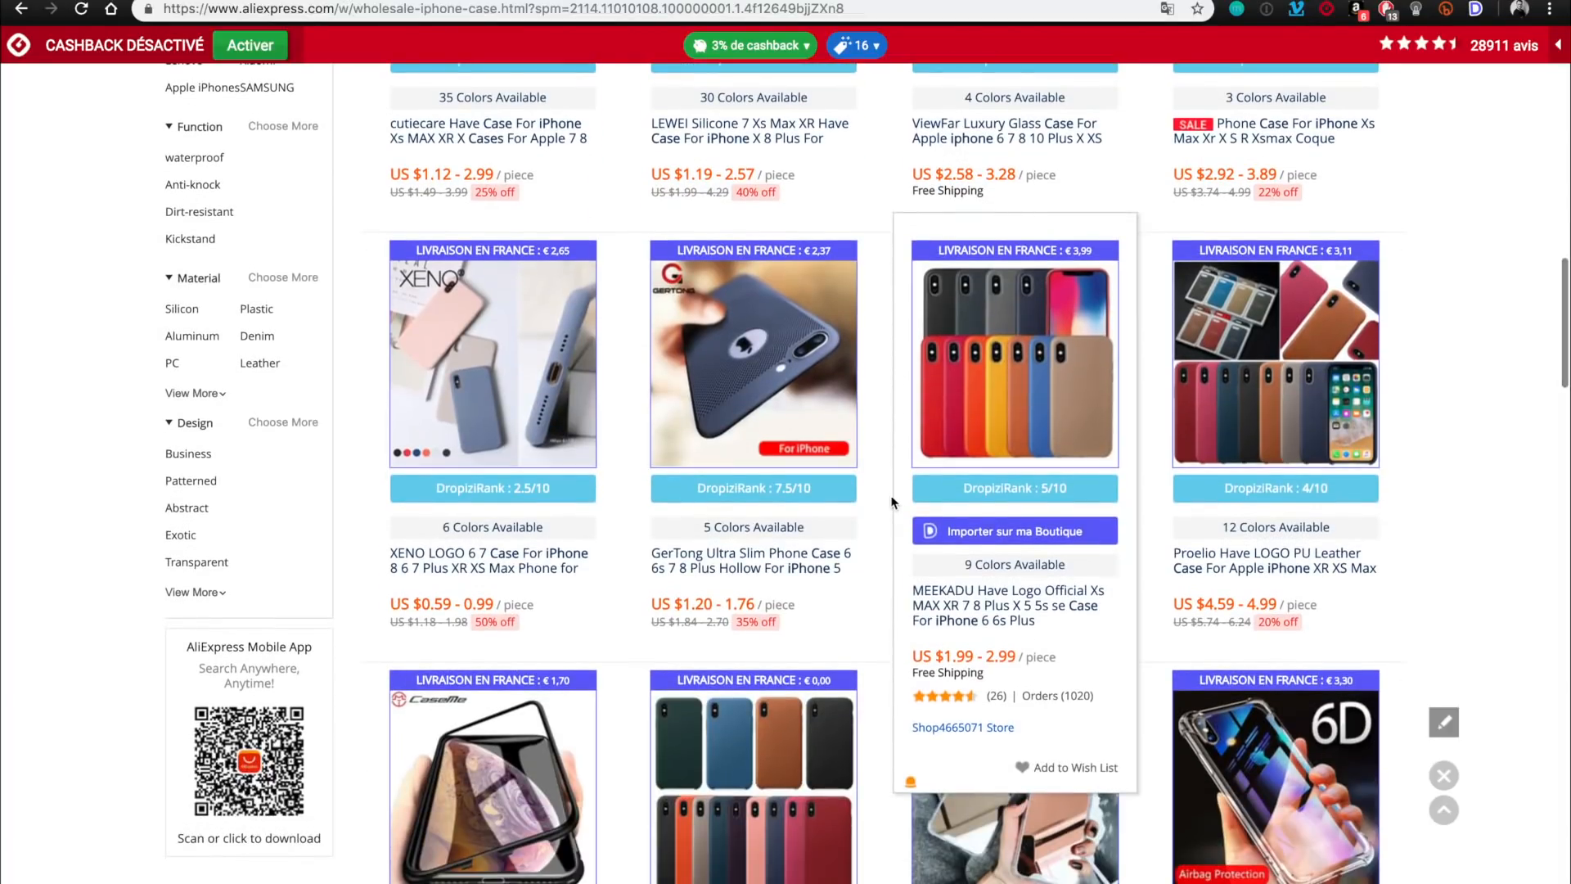
{"action": "mouse_move", "coordinate": [818, 491]}
{"action": "scroll", "coordinate": [813, 486], "scroll_direction": "down", "scroll_amount": 1}
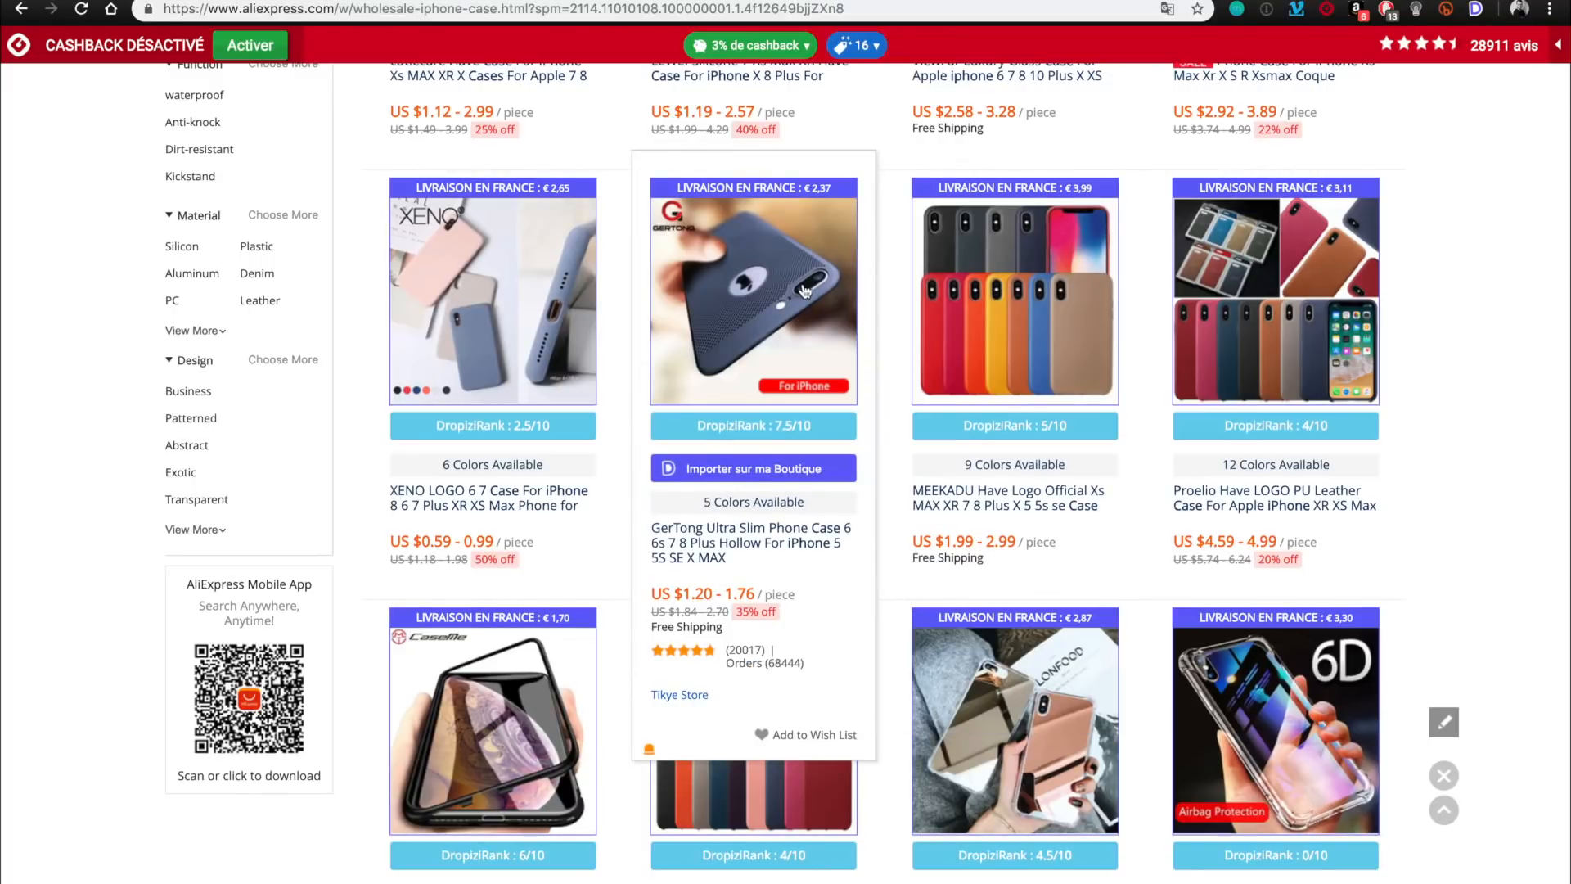
{"action": "left_click", "coordinate": [772, 473]}
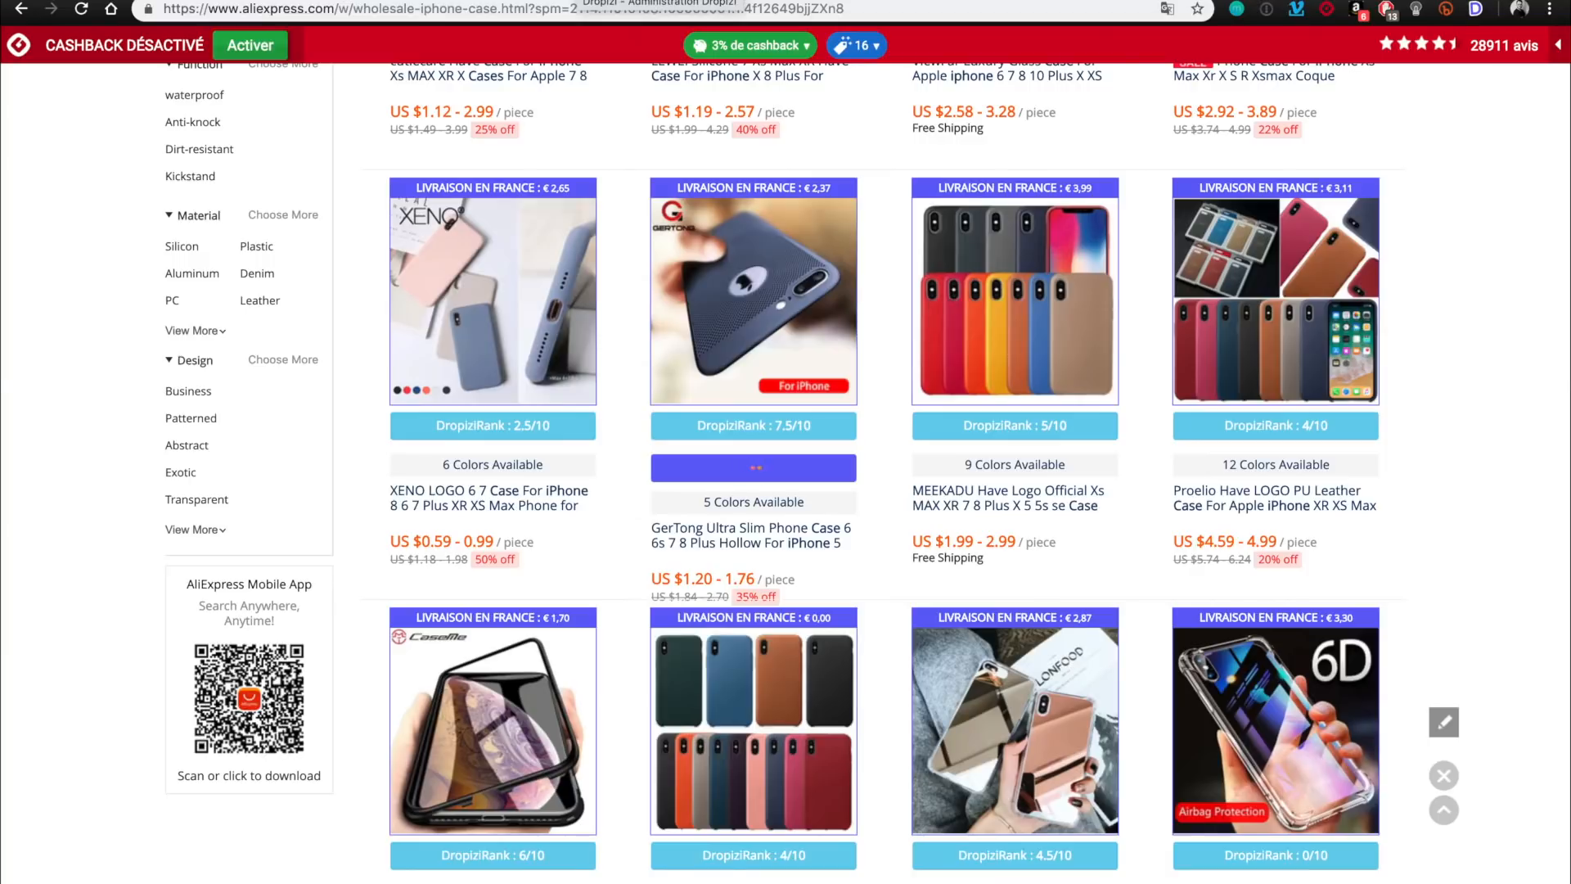
Switch to the Dropizi admin, open the "Les produits gagnants" training from the home page and look through its video lessons.
{"action": "left_click", "coordinate": [601, 1]}
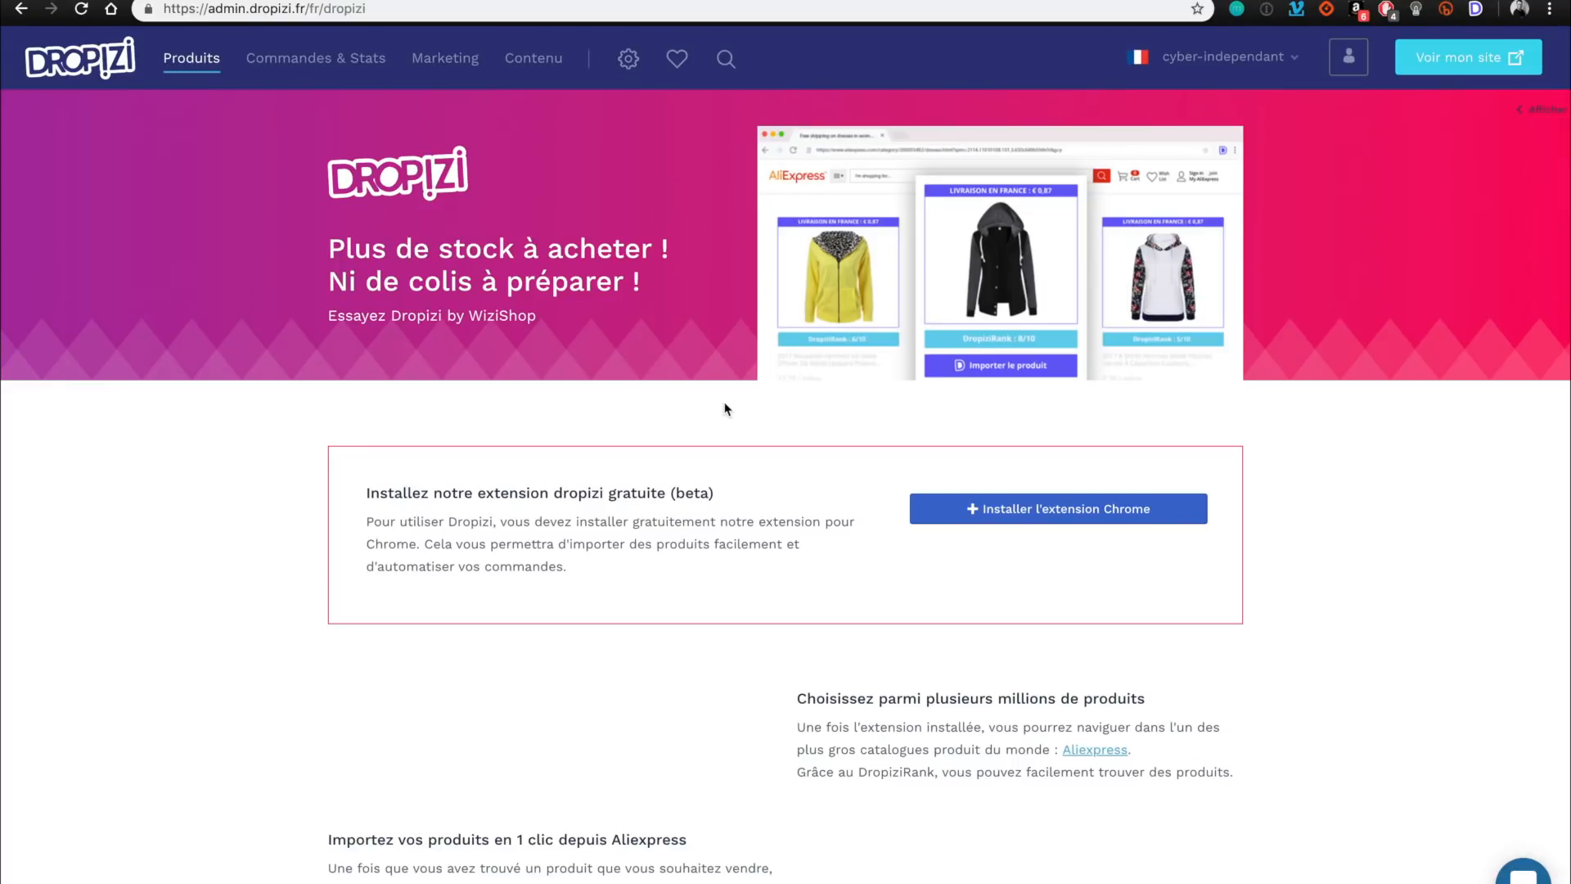
{"action": "left_click", "coordinate": [125, 73]}
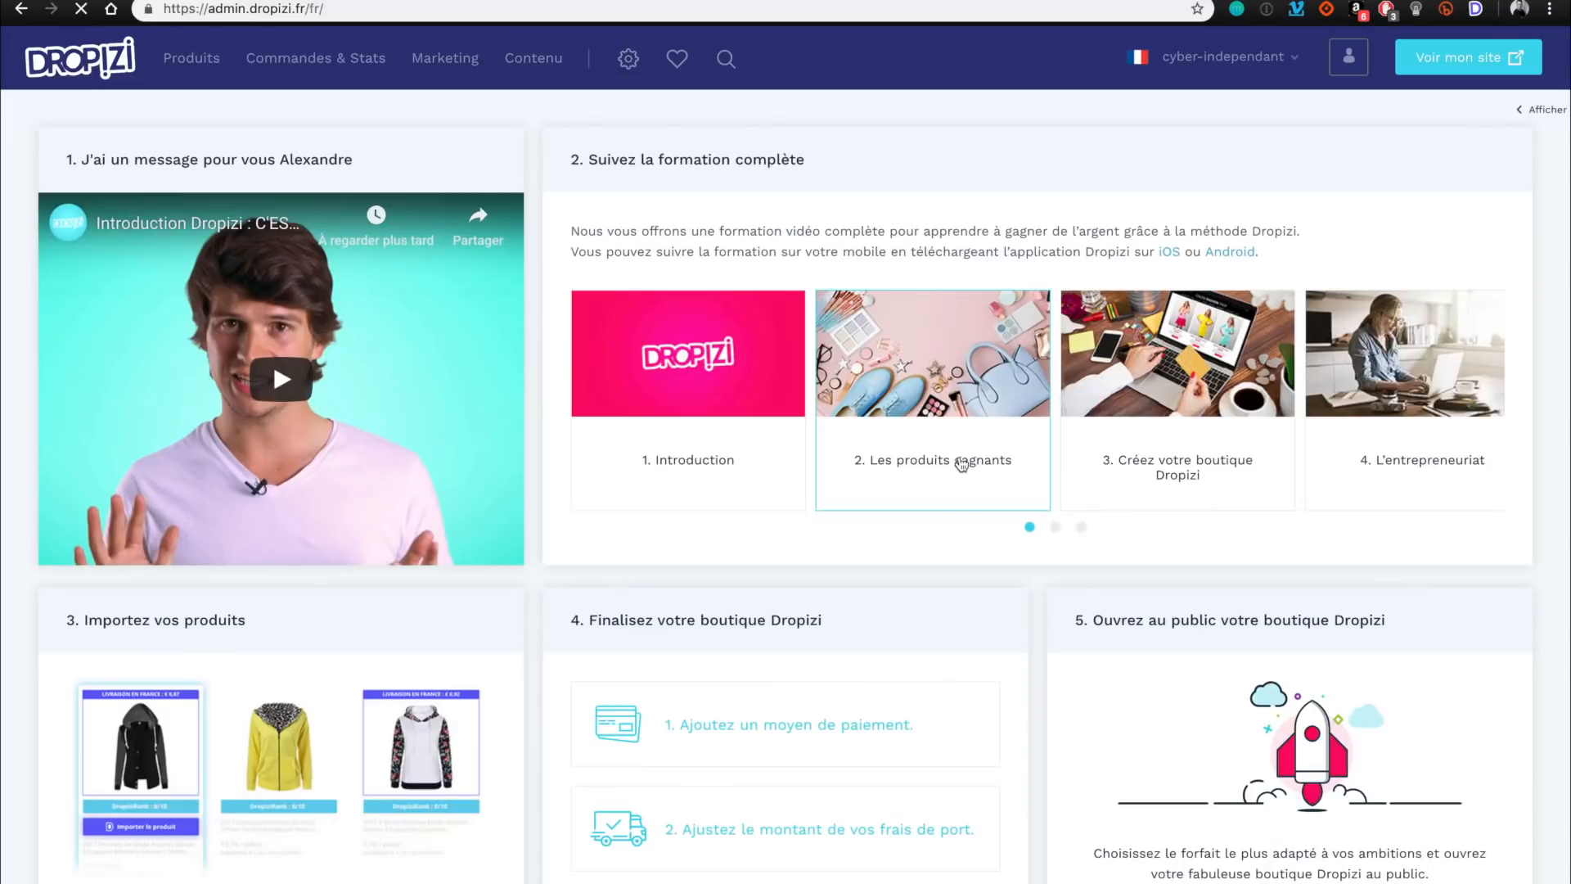
{"action": "left_click", "coordinate": [962, 464]}
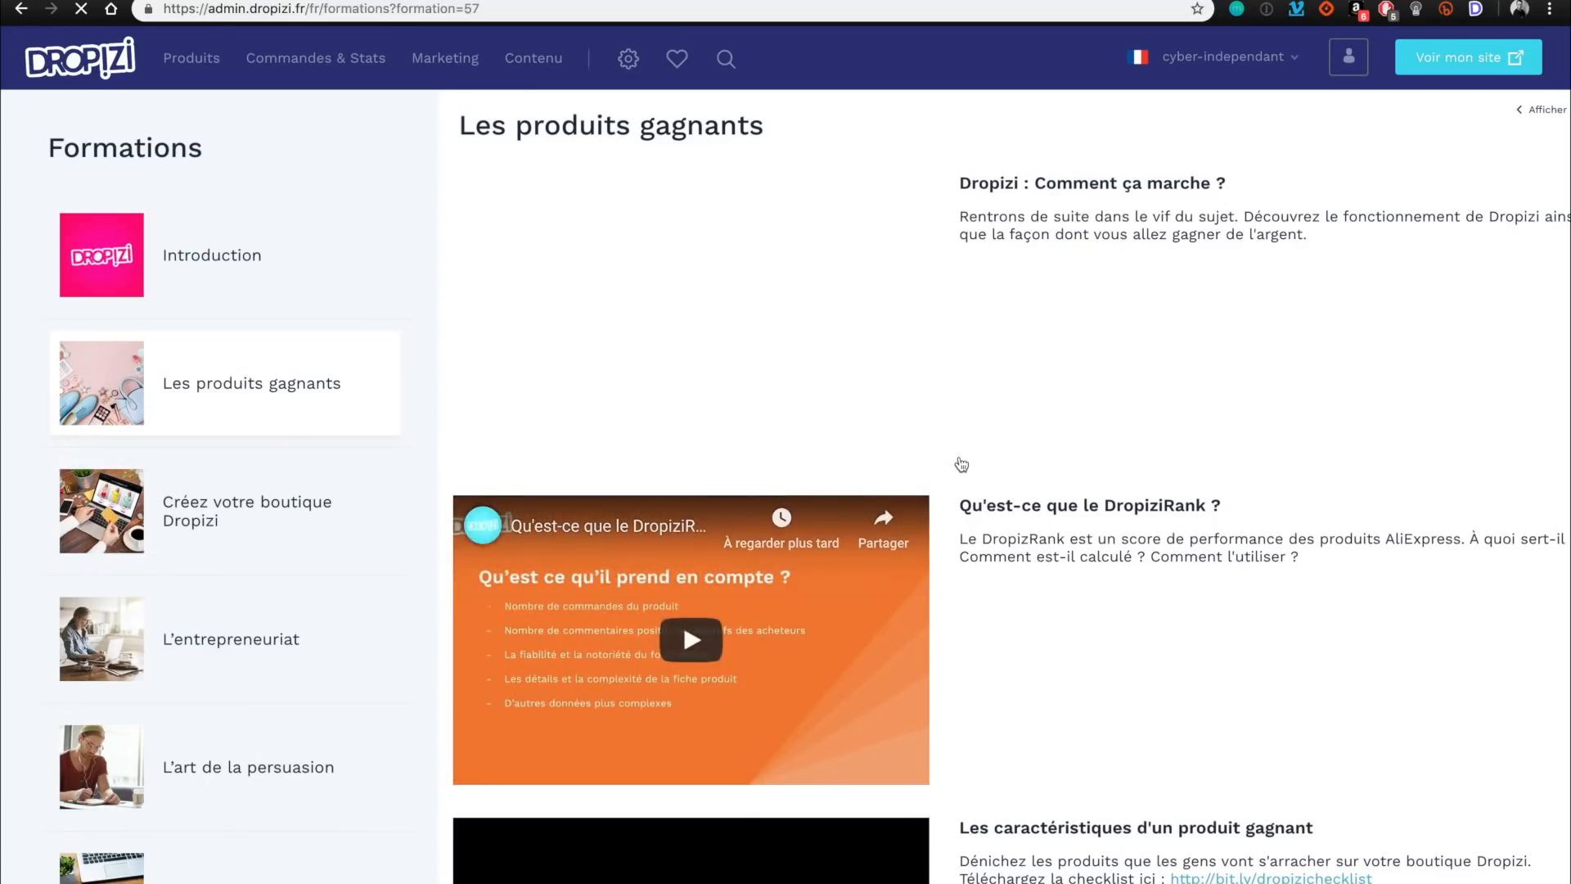
{"action": "scroll", "coordinate": [1127, 396], "scroll_direction": "down", "scroll_amount": 2}
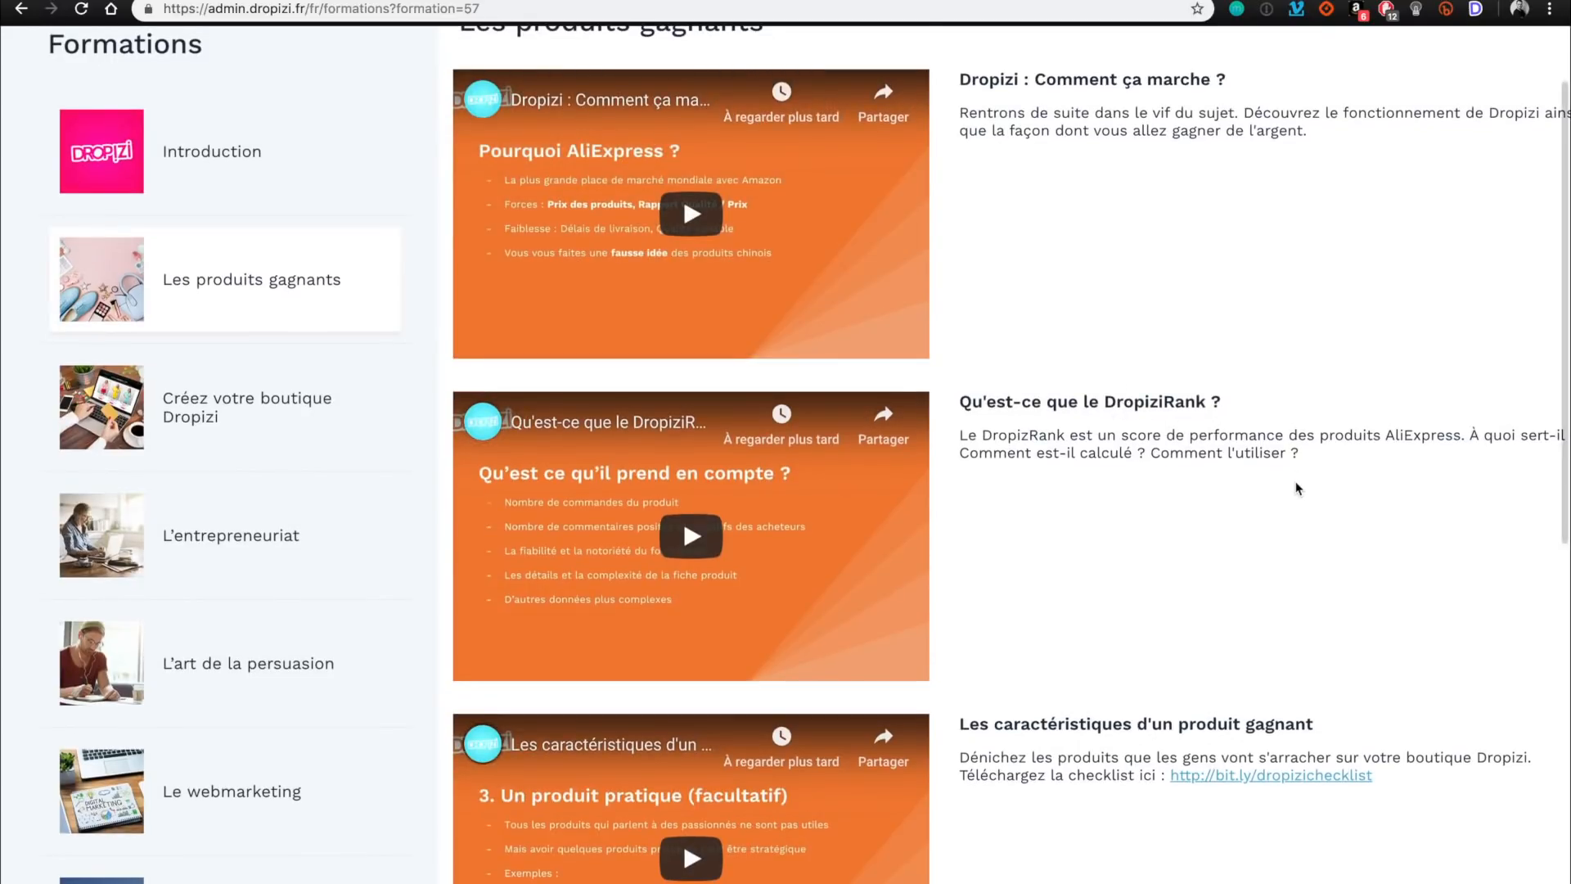
{"action": "scroll", "coordinate": [1185, 482], "scroll_direction": "down", "scroll_amount": 3}
{"action": "scroll", "coordinate": [1148, 665], "scroll_direction": "down", "scroll_amount": 2}
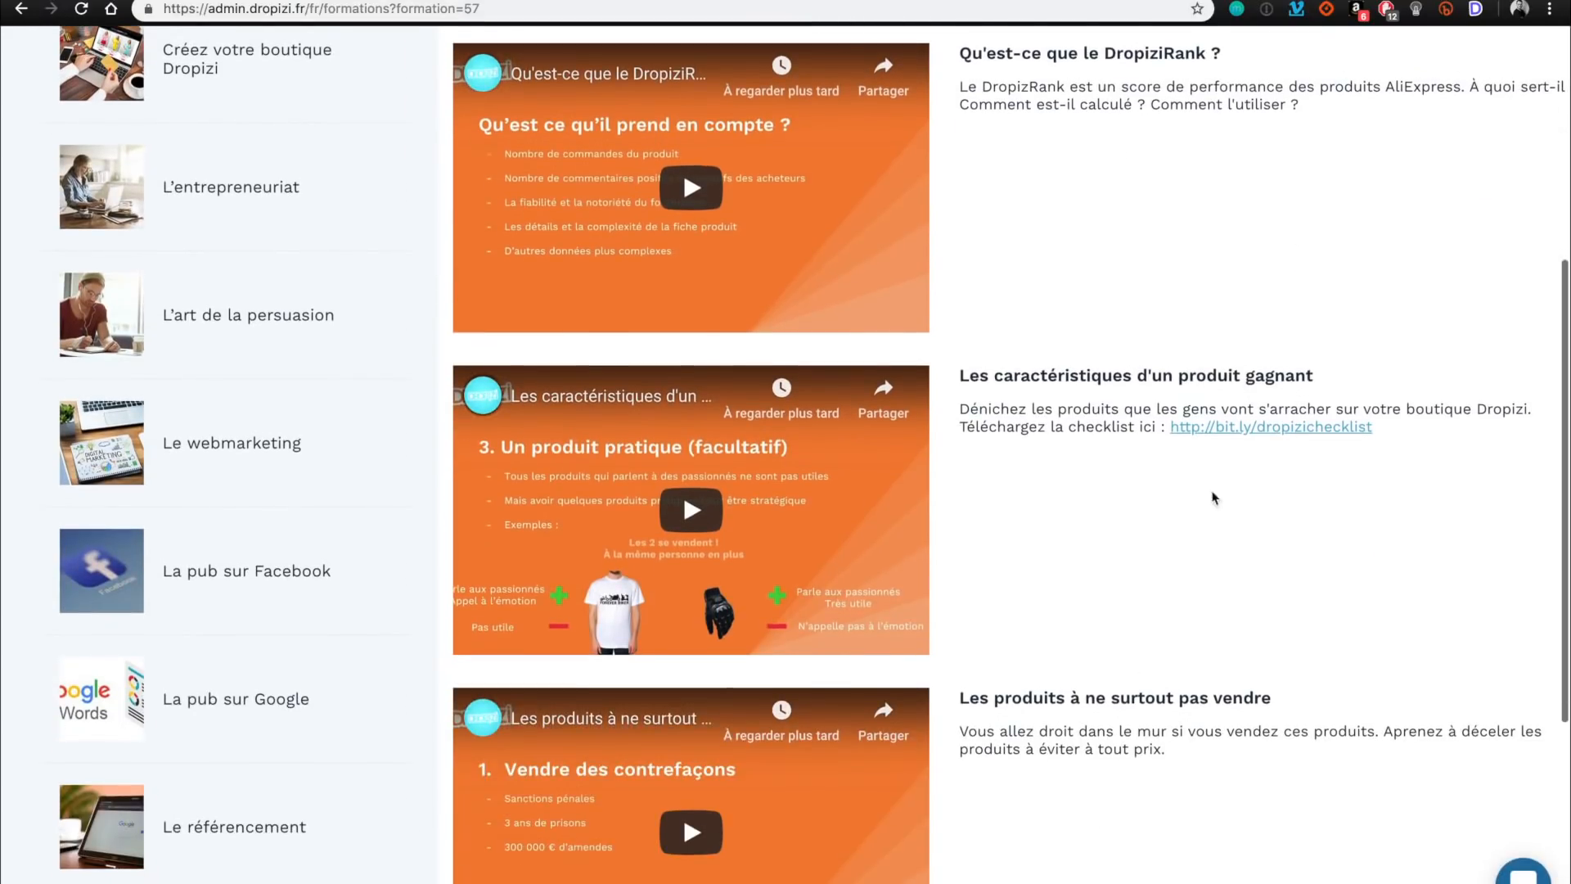
{"action": "scroll", "coordinate": [1004, 523], "scroll_direction": "down", "scroll_amount": 5}
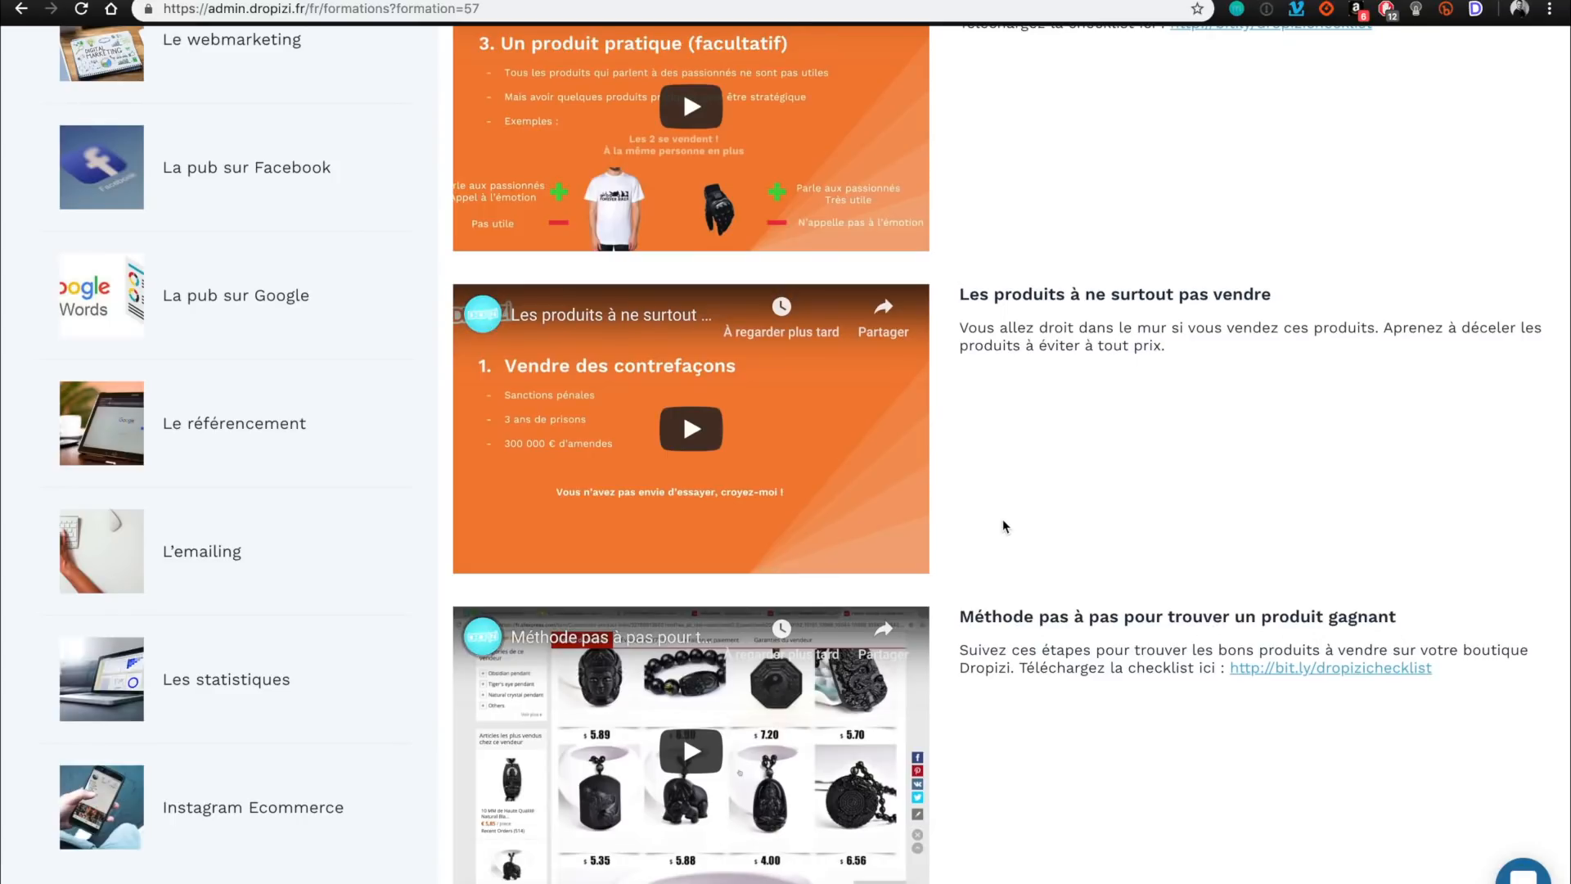
{"action": "key", "text": "Home"}
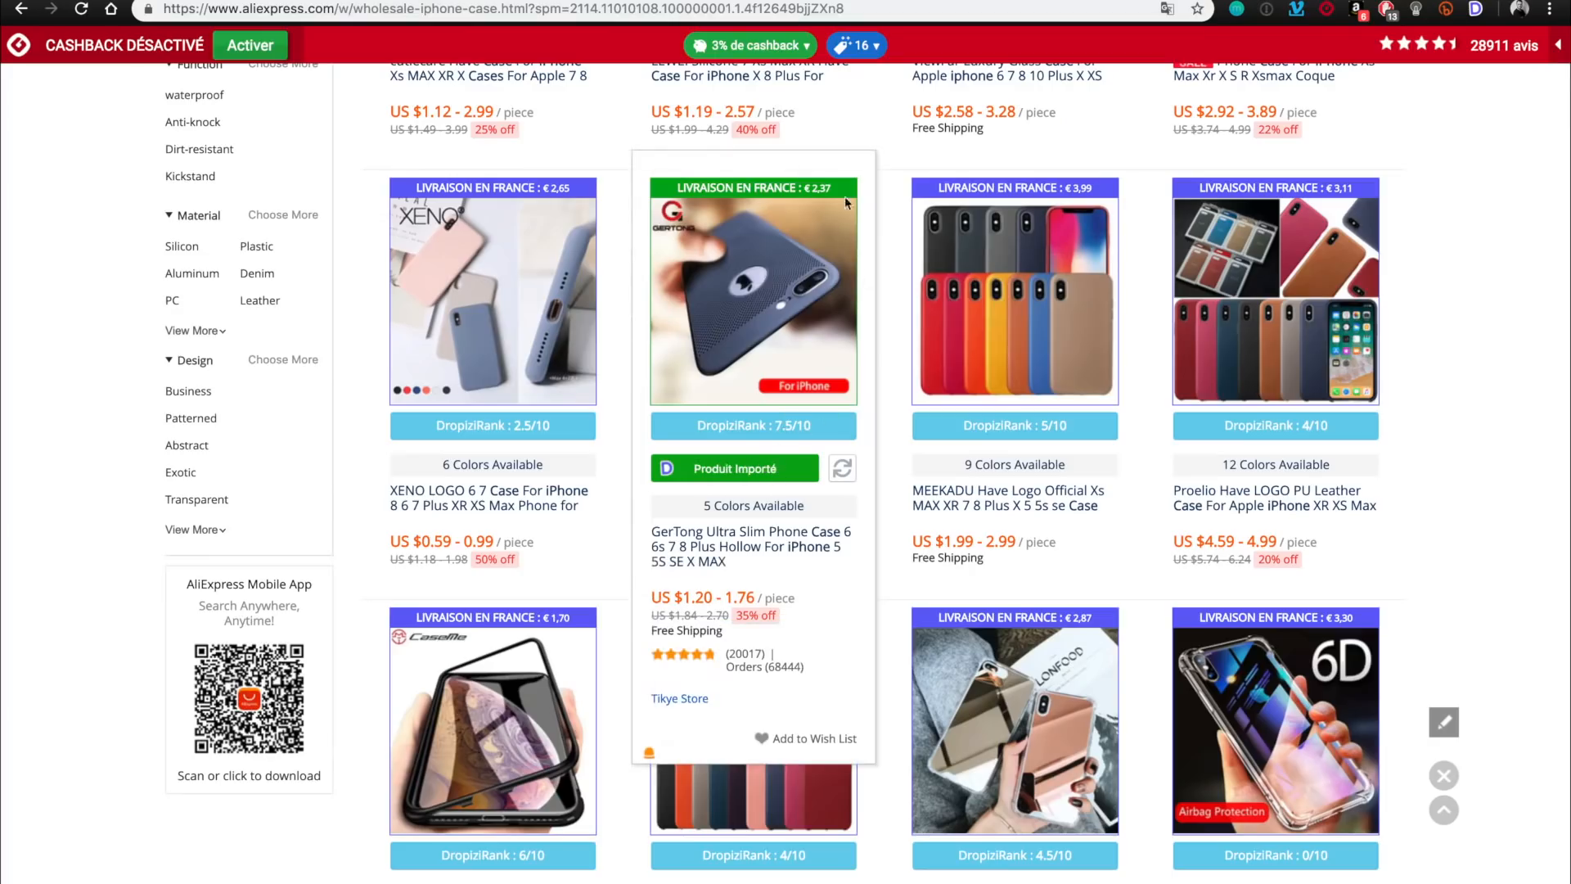
Compare the imported phone case's AliExpress listing with its entry among the latest added products in the Dropizi admin.
{"action": "scroll", "coordinate": [882, 340], "scroll_direction": "up", "scroll_amount": 5}
{"action": "scroll", "coordinate": [882, 340], "scroll_direction": "down", "scroll_amount": 5}
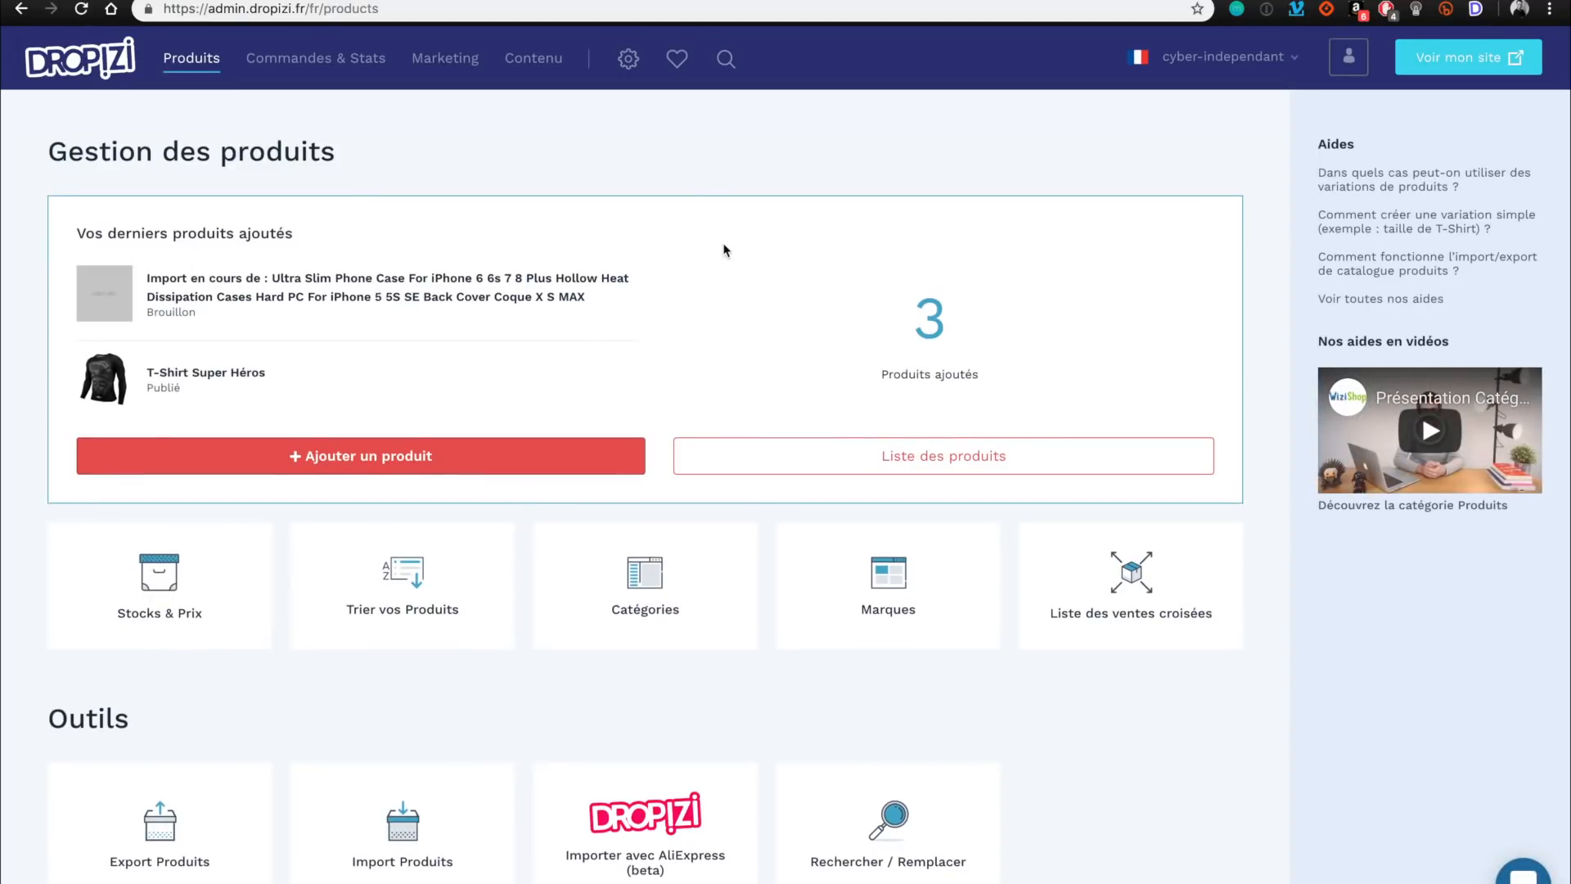
{"action": "left_click", "coordinate": [806, 1]}
{"action": "mouse_move", "coordinate": [893, 517]}
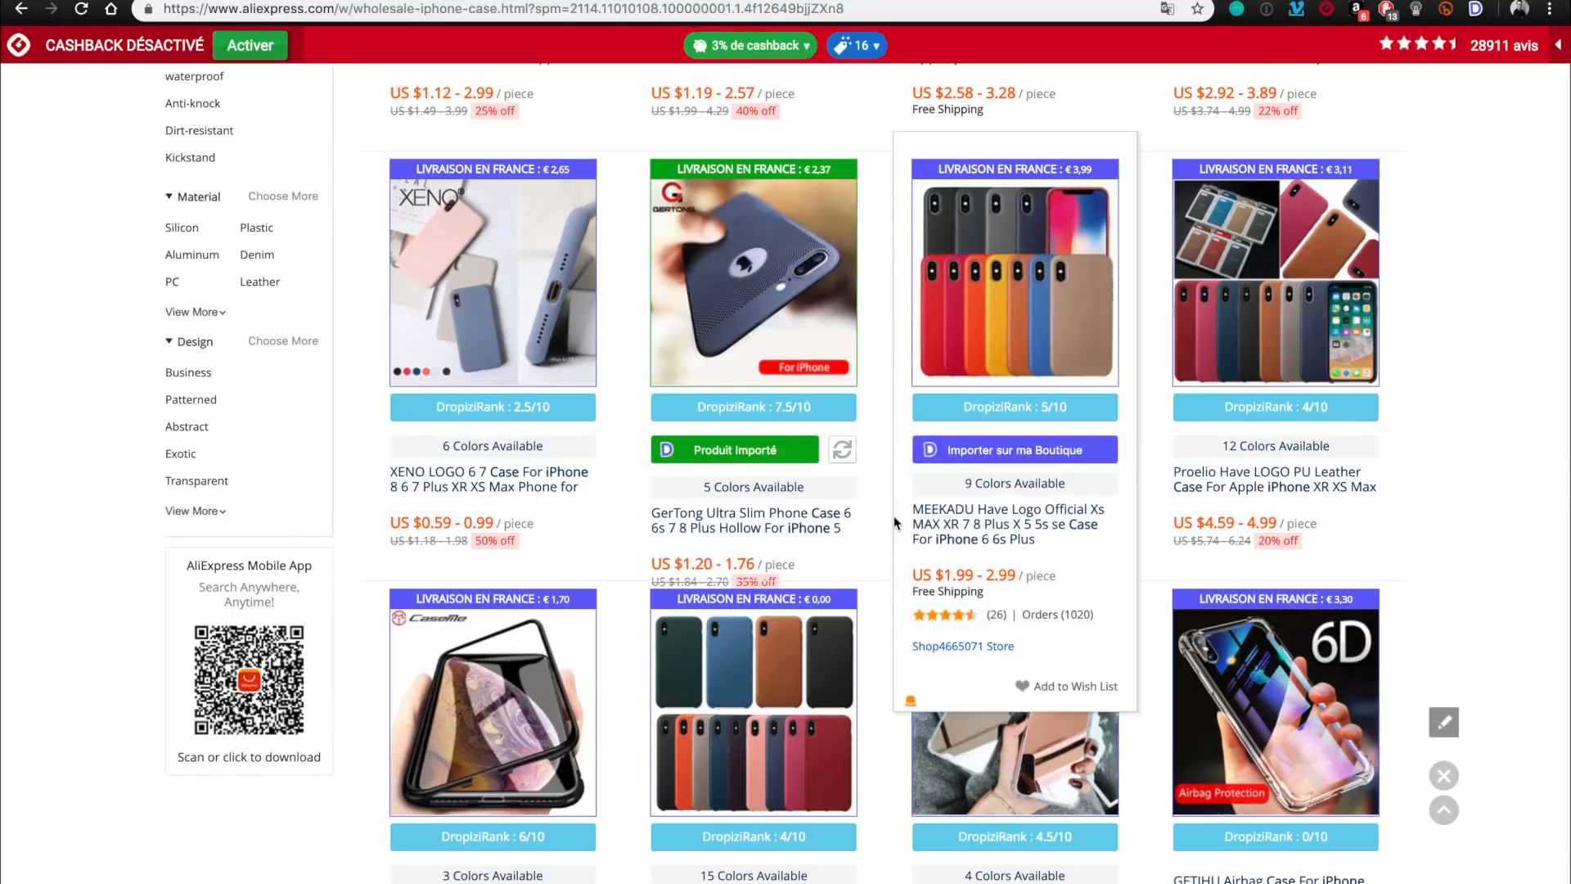
{"action": "mouse_move", "coordinate": [785, 407]}
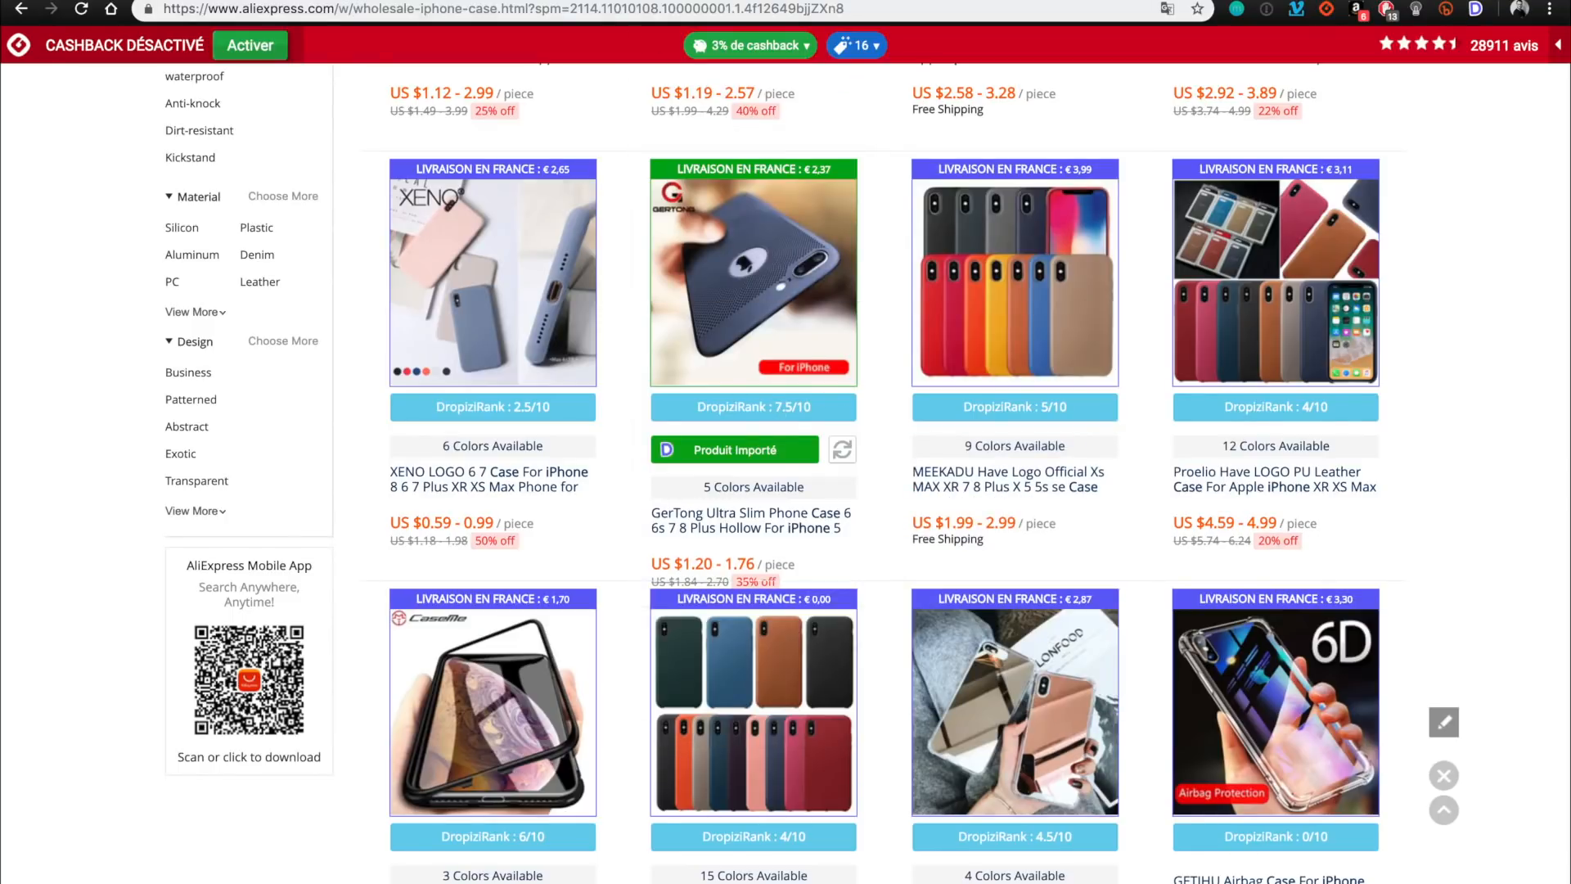
{"action": "left_click", "coordinate": [663, 2]}
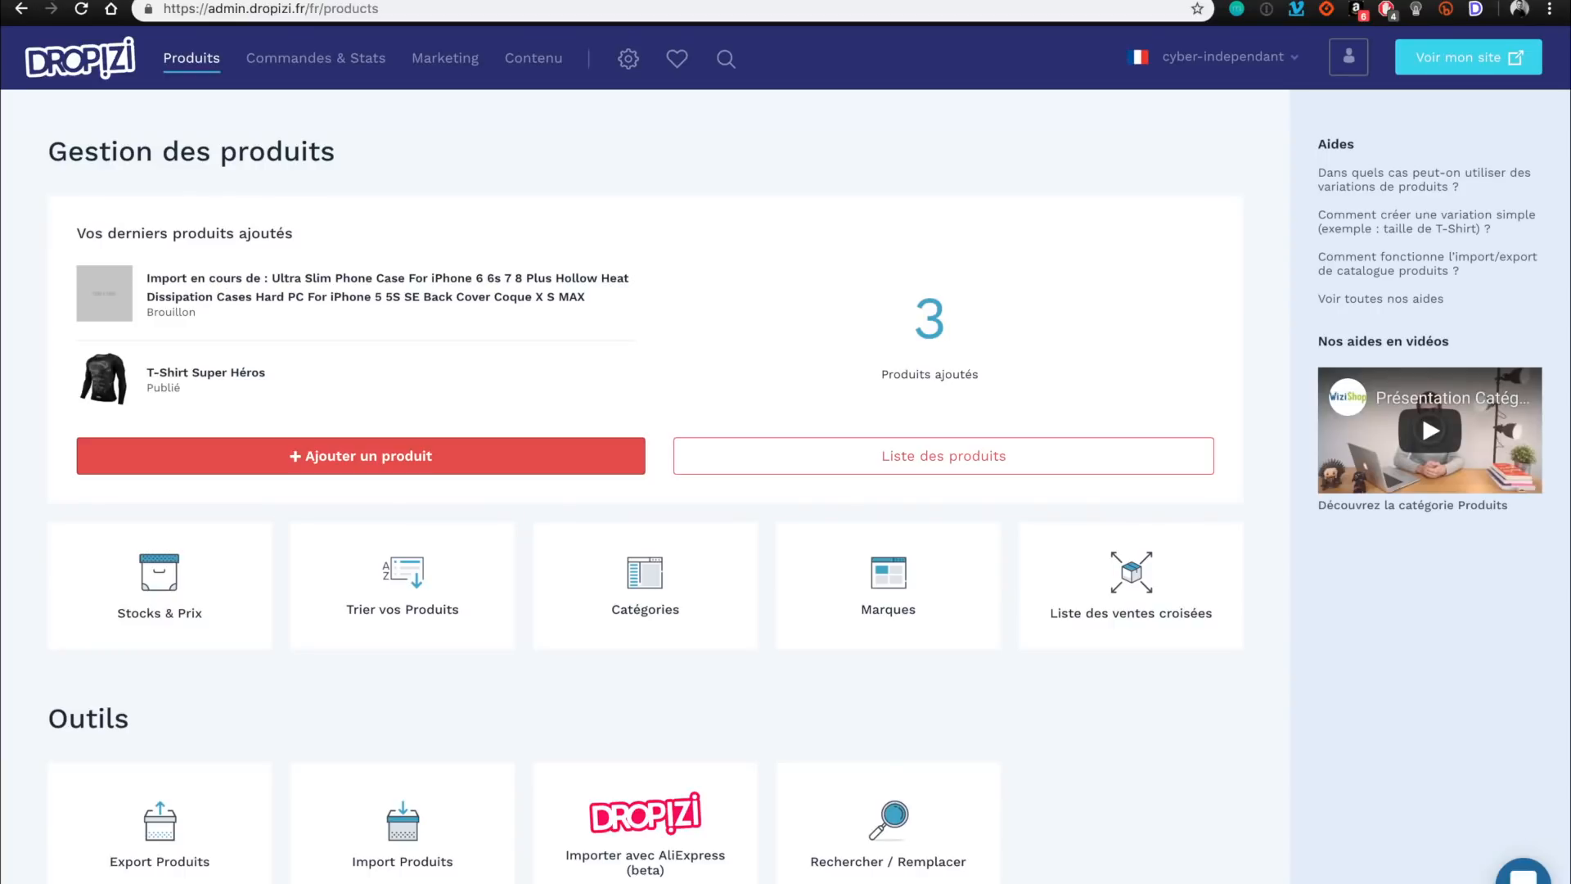
{"action": "left_click", "coordinate": [736, 1]}
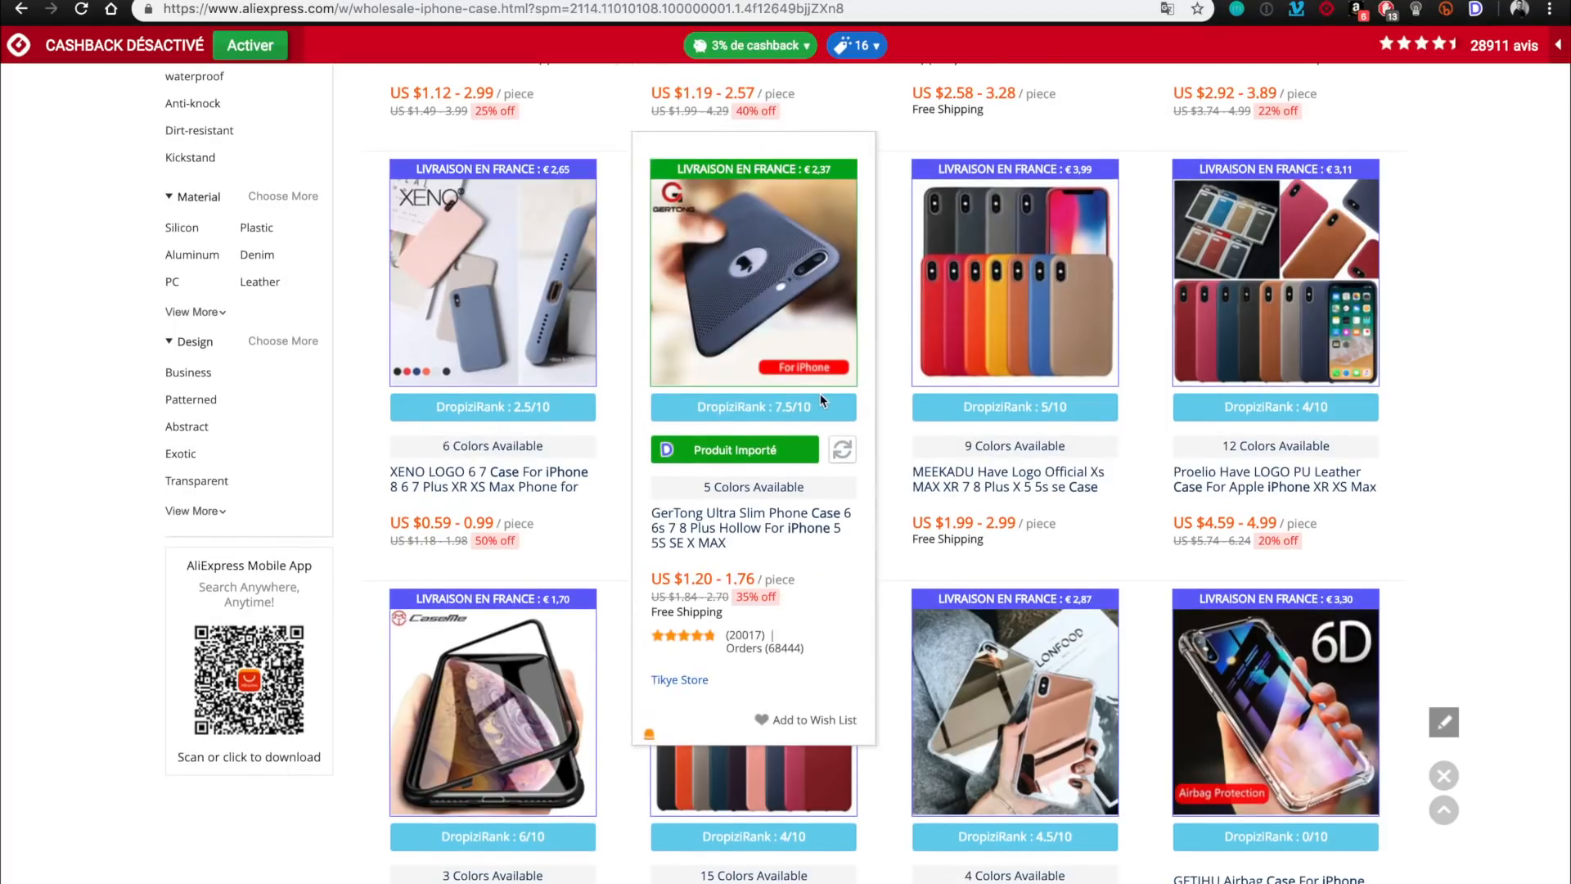
{"action": "left_click", "coordinate": [787, 443]}
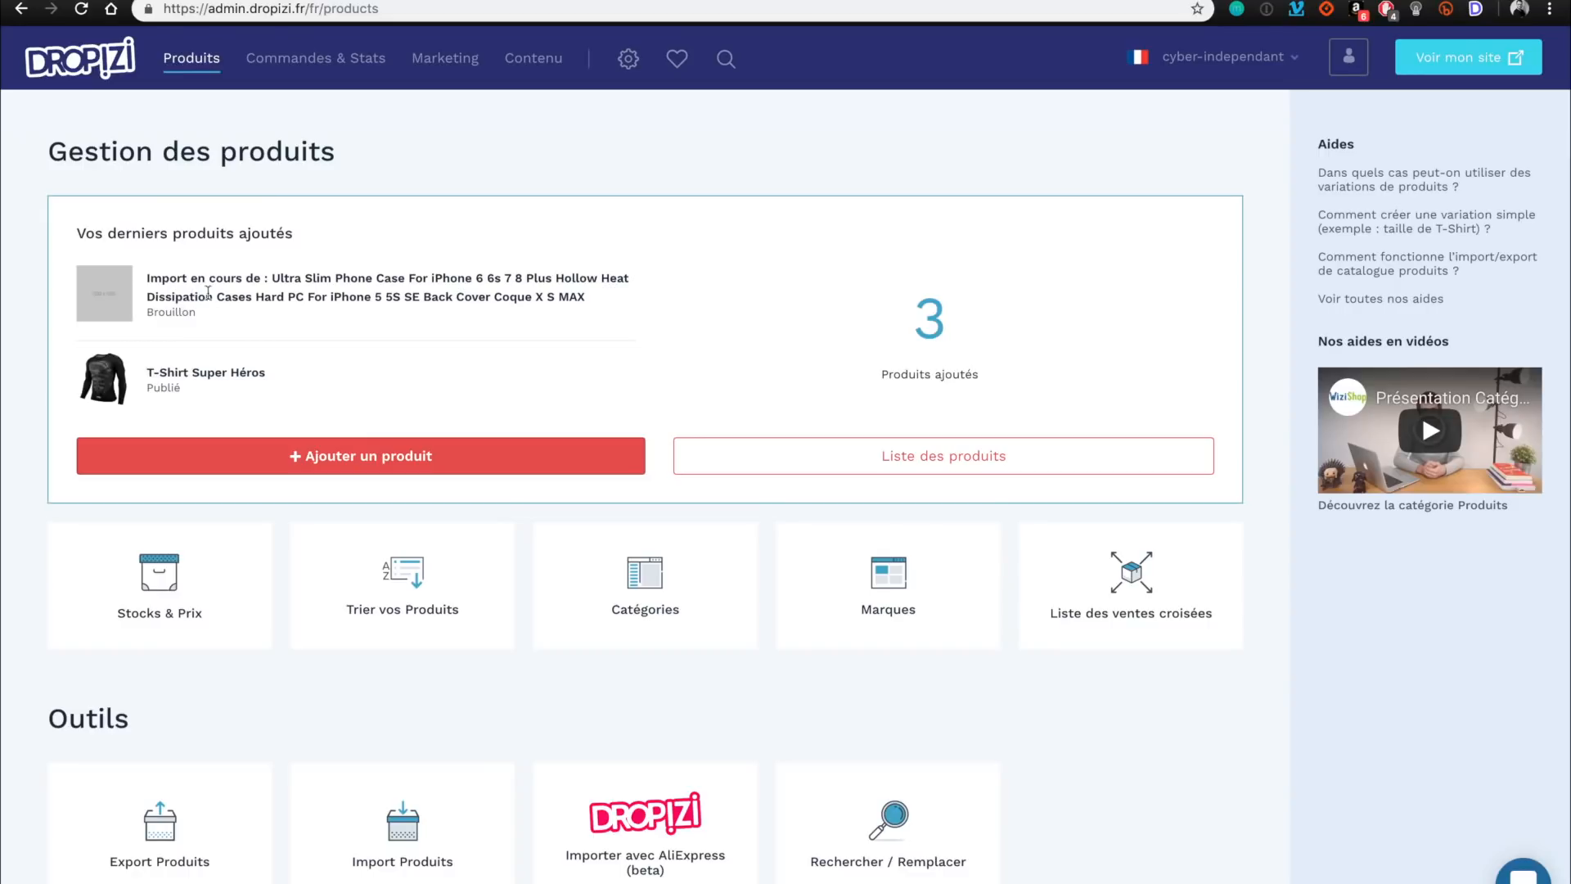
{"action": "left_click", "coordinate": [853, 446]}
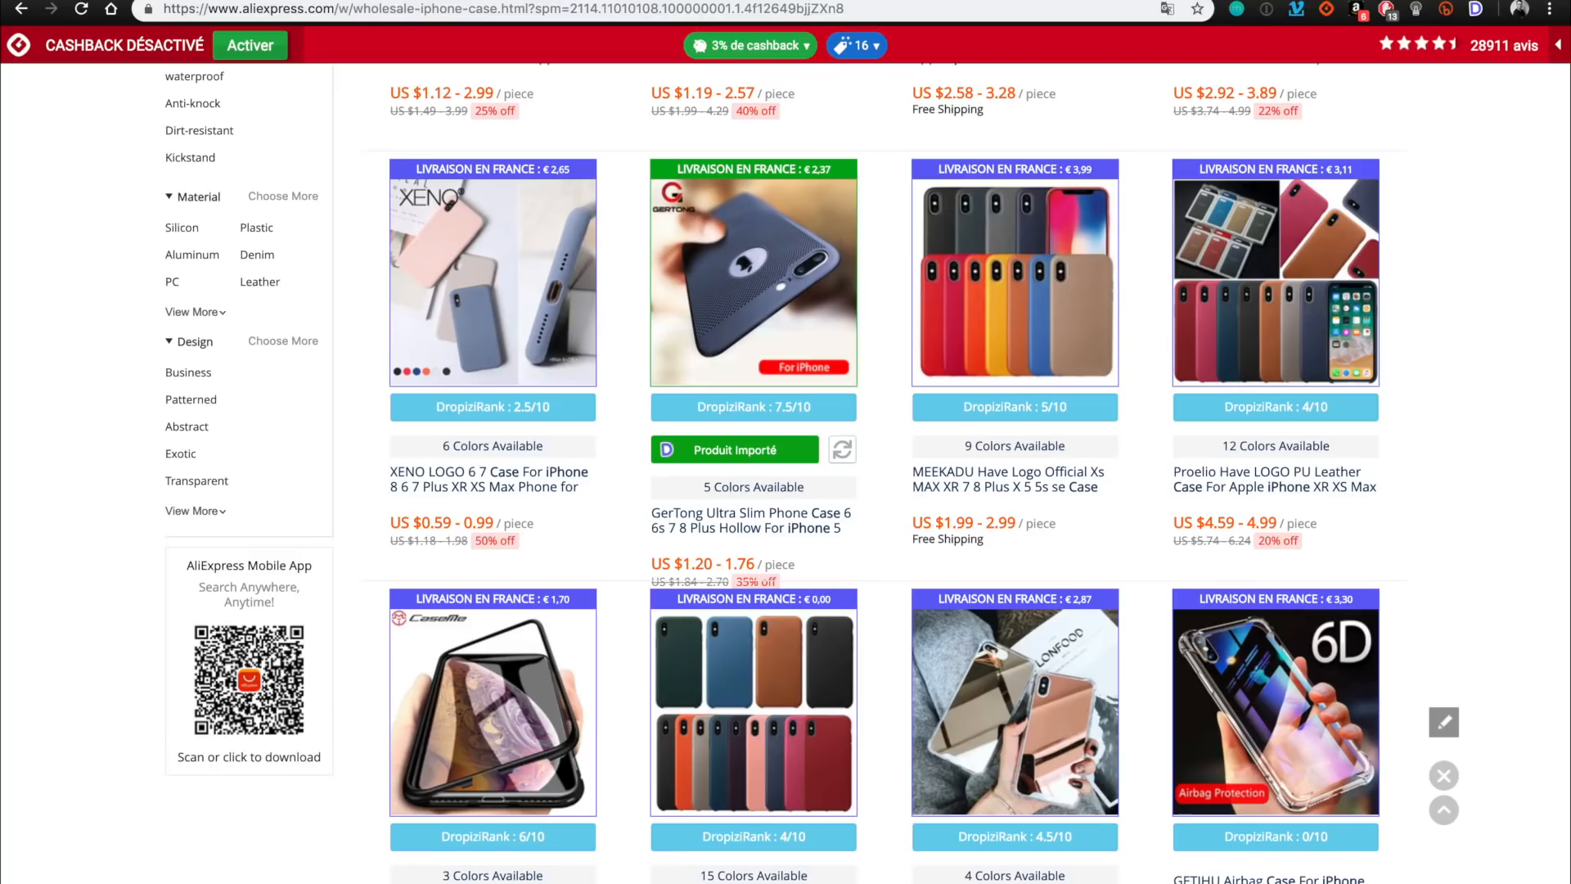
Examine the DropiziRank scores and French delivery costs across the AliExpress iPhone case results.
{"action": "scroll", "coordinate": [1048, 498], "scroll_direction": "up", "scroll_amount": 8}
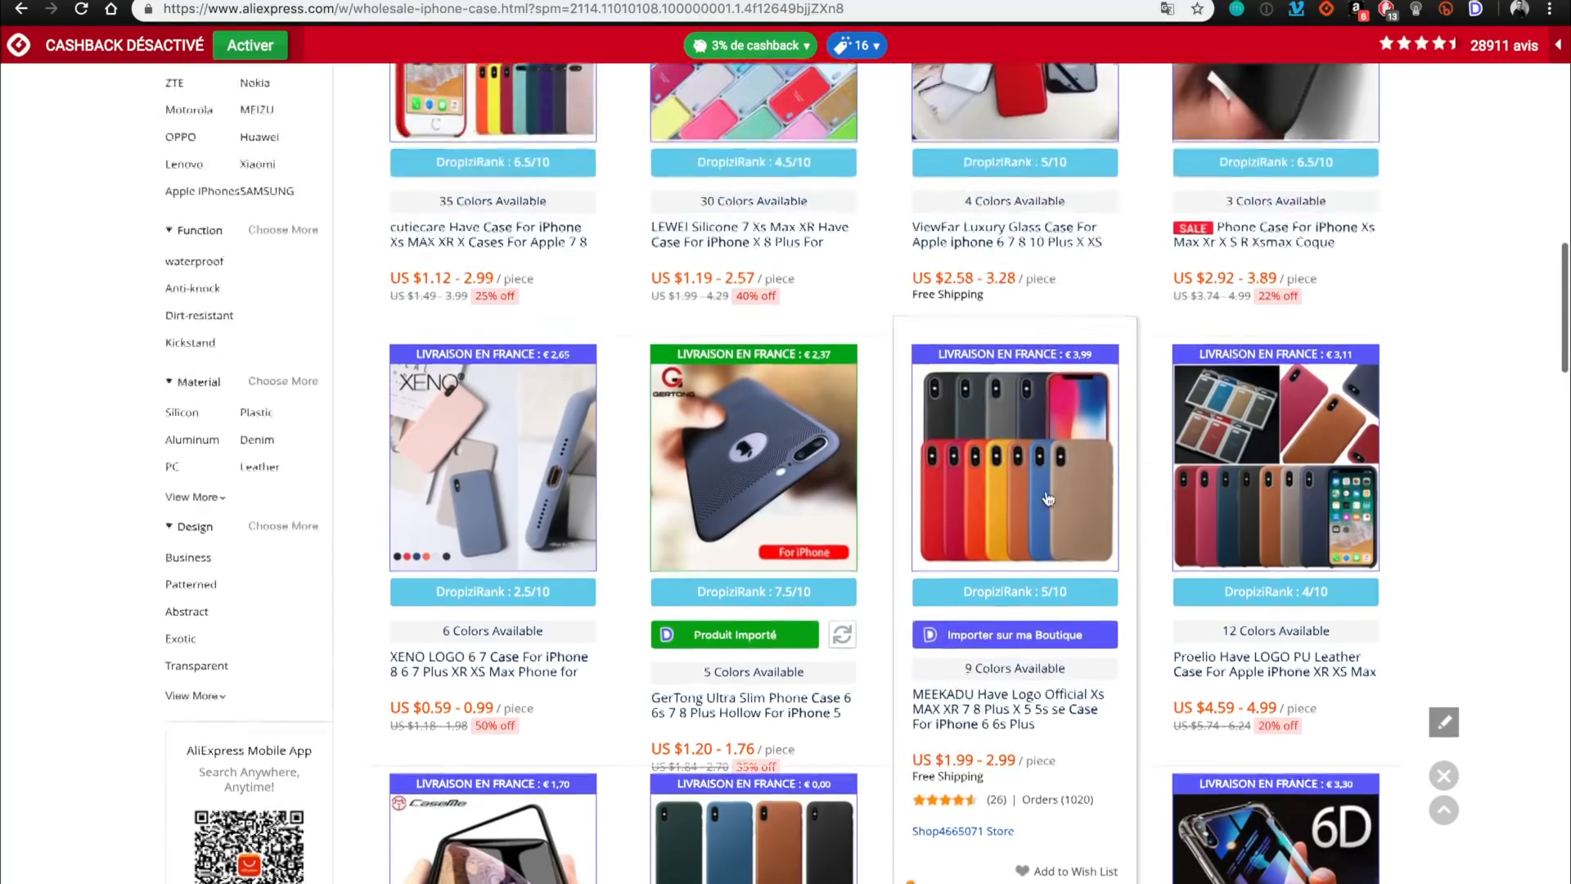
{"action": "scroll", "coordinate": [1005, 418], "scroll_direction": "up", "scroll_amount": 11}
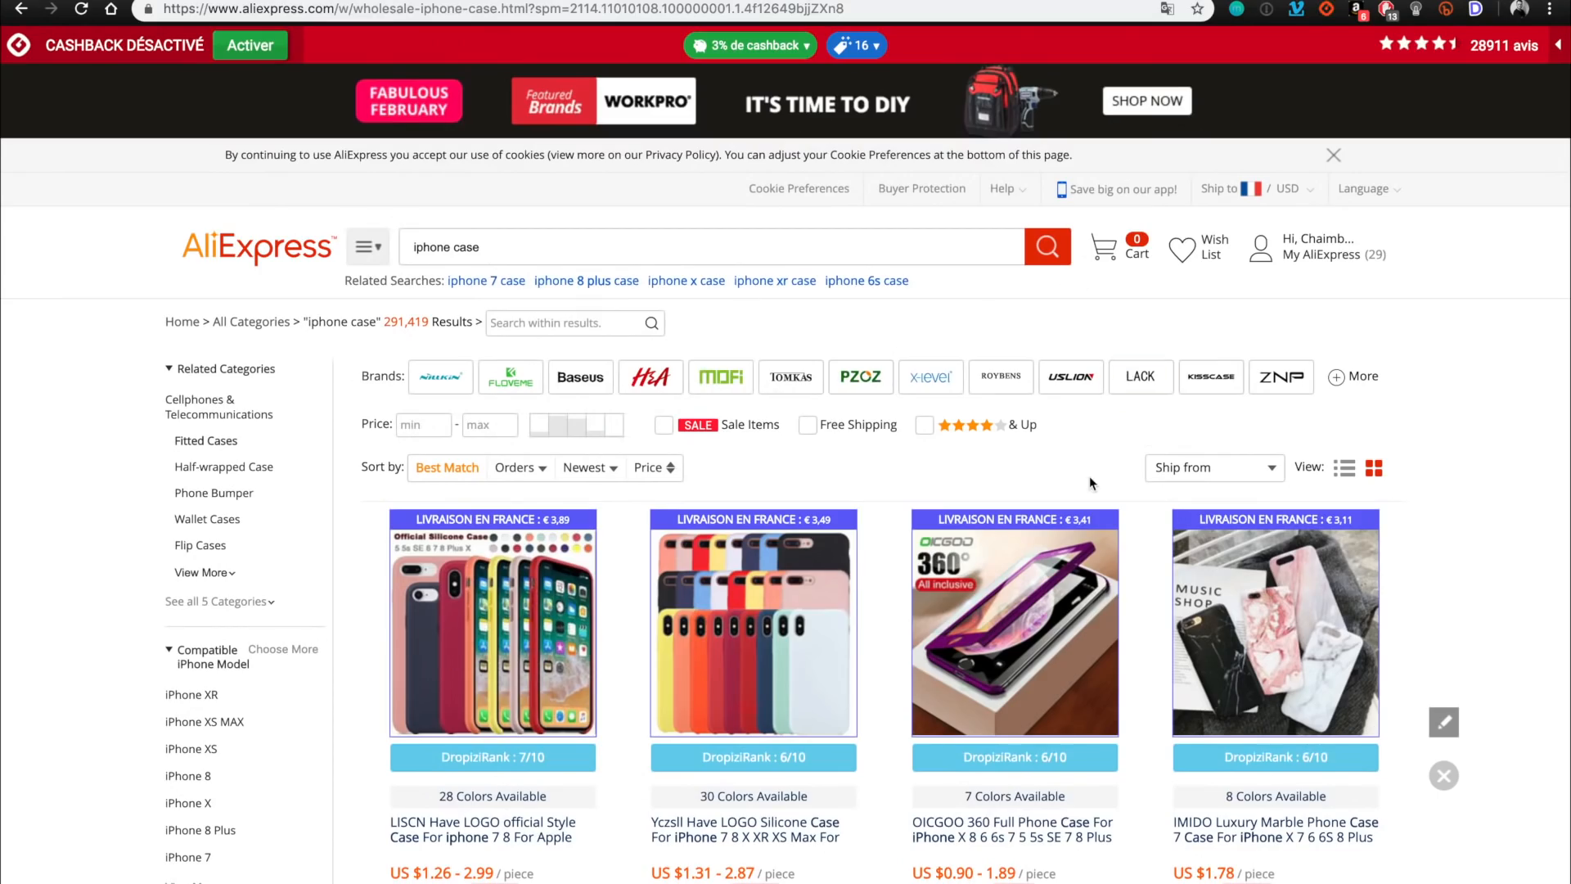
{"action": "scroll", "coordinate": [1089, 475], "scroll_direction": "down", "scroll_amount": 15}
{"action": "scroll", "coordinate": [1090, 483], "scroll_direction": "down", "scroll_amount": 15}
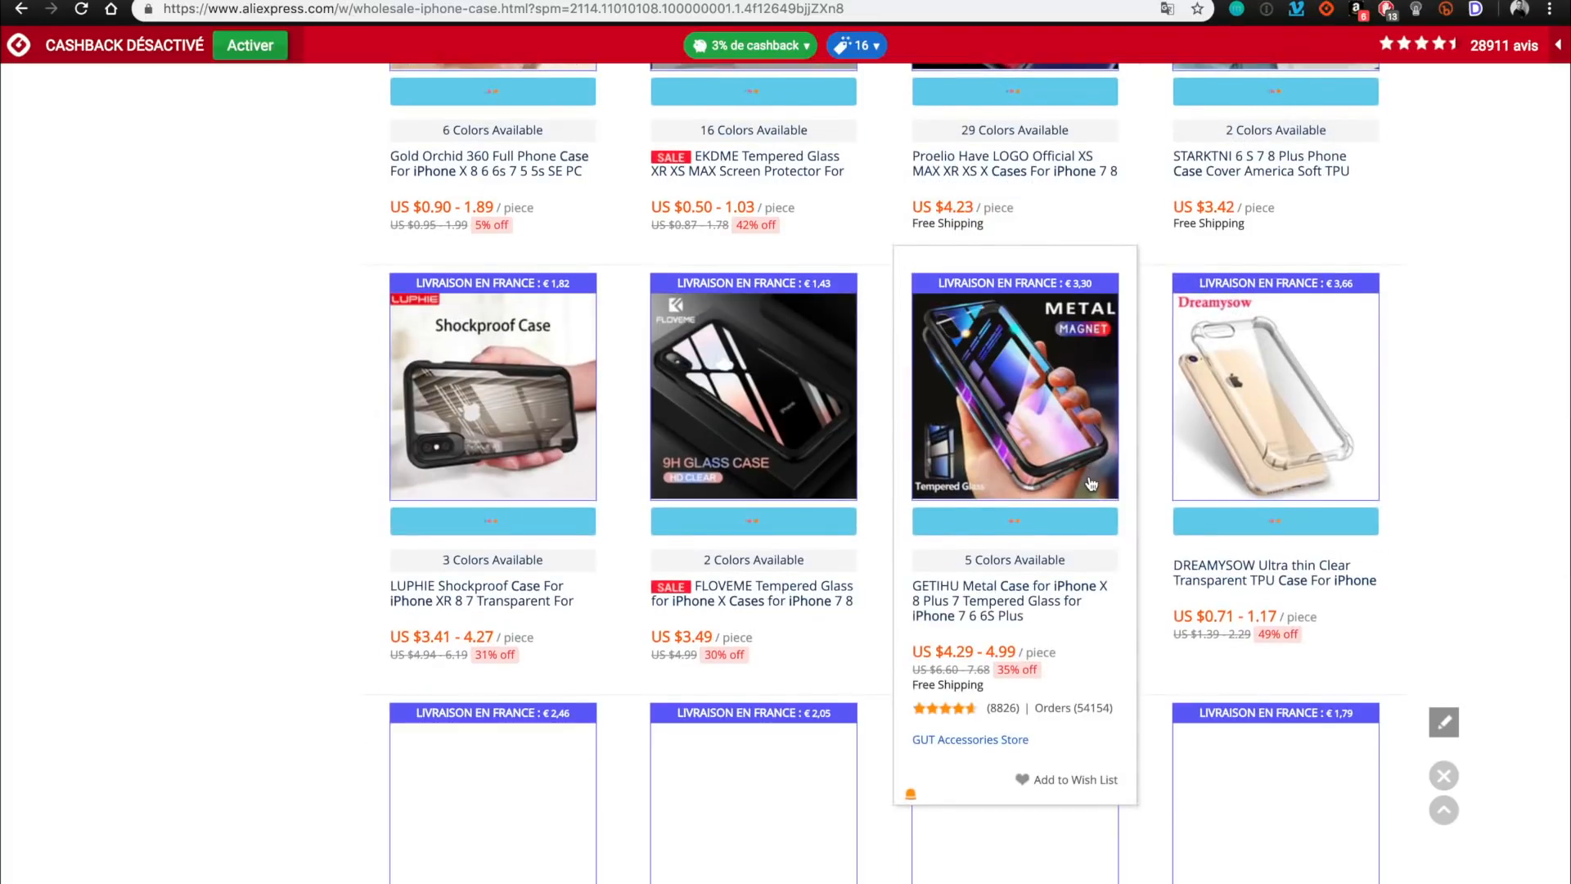
{"action": "scroll", "coordinate": [1091, 483], "scroll_direction": "down", "scroll_amount": 4}
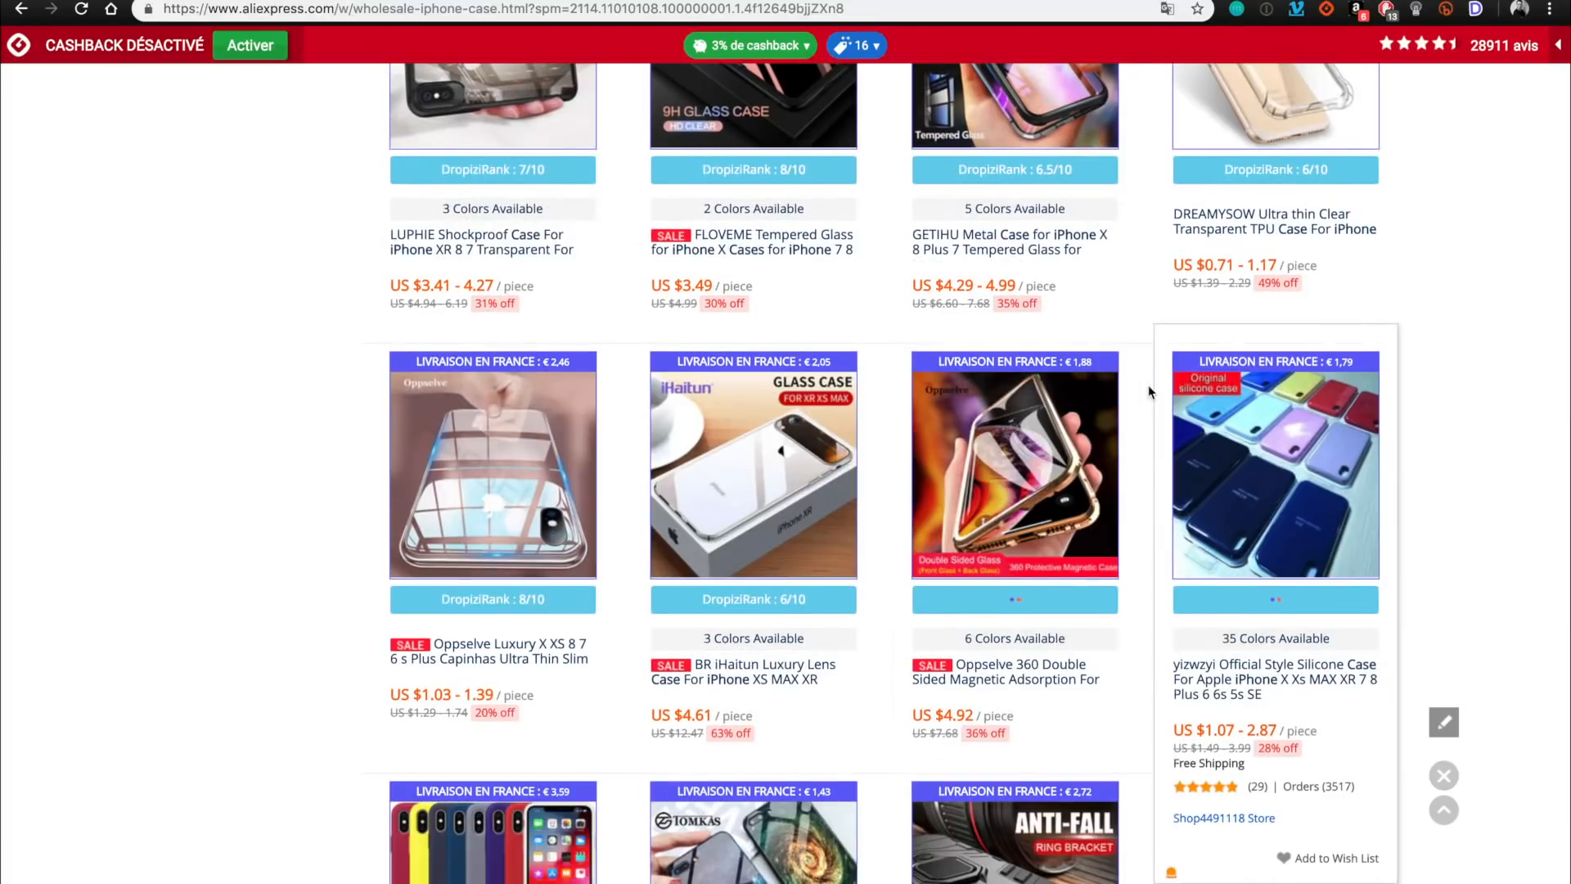
{"action": "scroll", "coordinate": [1139, 336], "scroll_direction": "up", "scroll_amount": 12}
{"action": "scroll", "coordinate": [1139, 337], "scroll_direction": "up", "scroll_amount": 15}
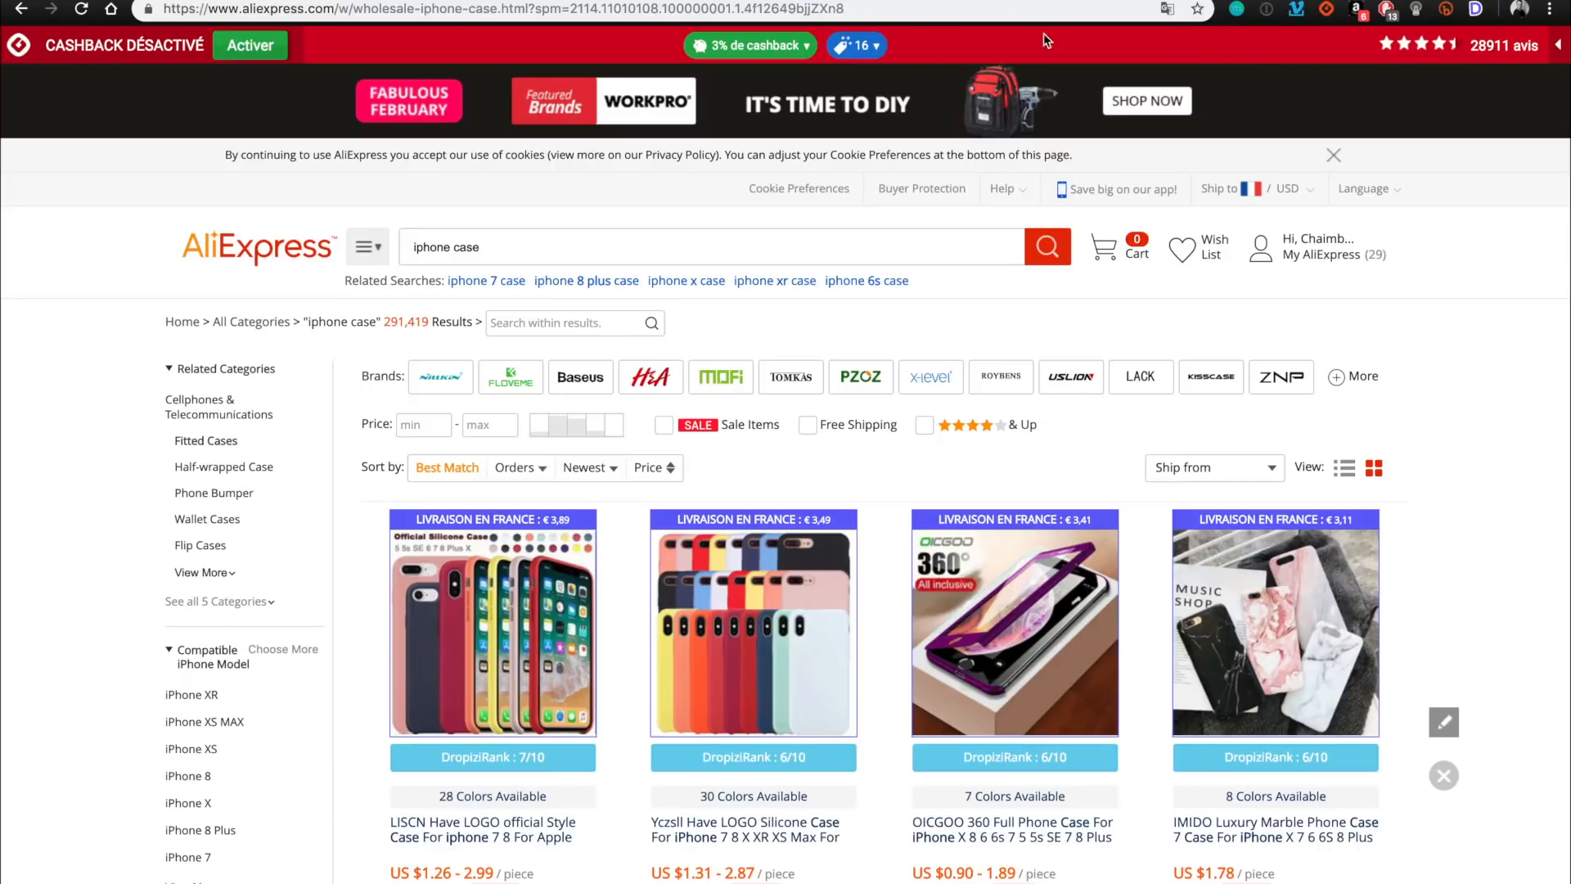
View the 3% cashback conditions and coupon offers for AliExpress, going back from the cashback redirect page to the iPhone case results.
{"action": "mouse_move", "coordinate": [807, 51]}
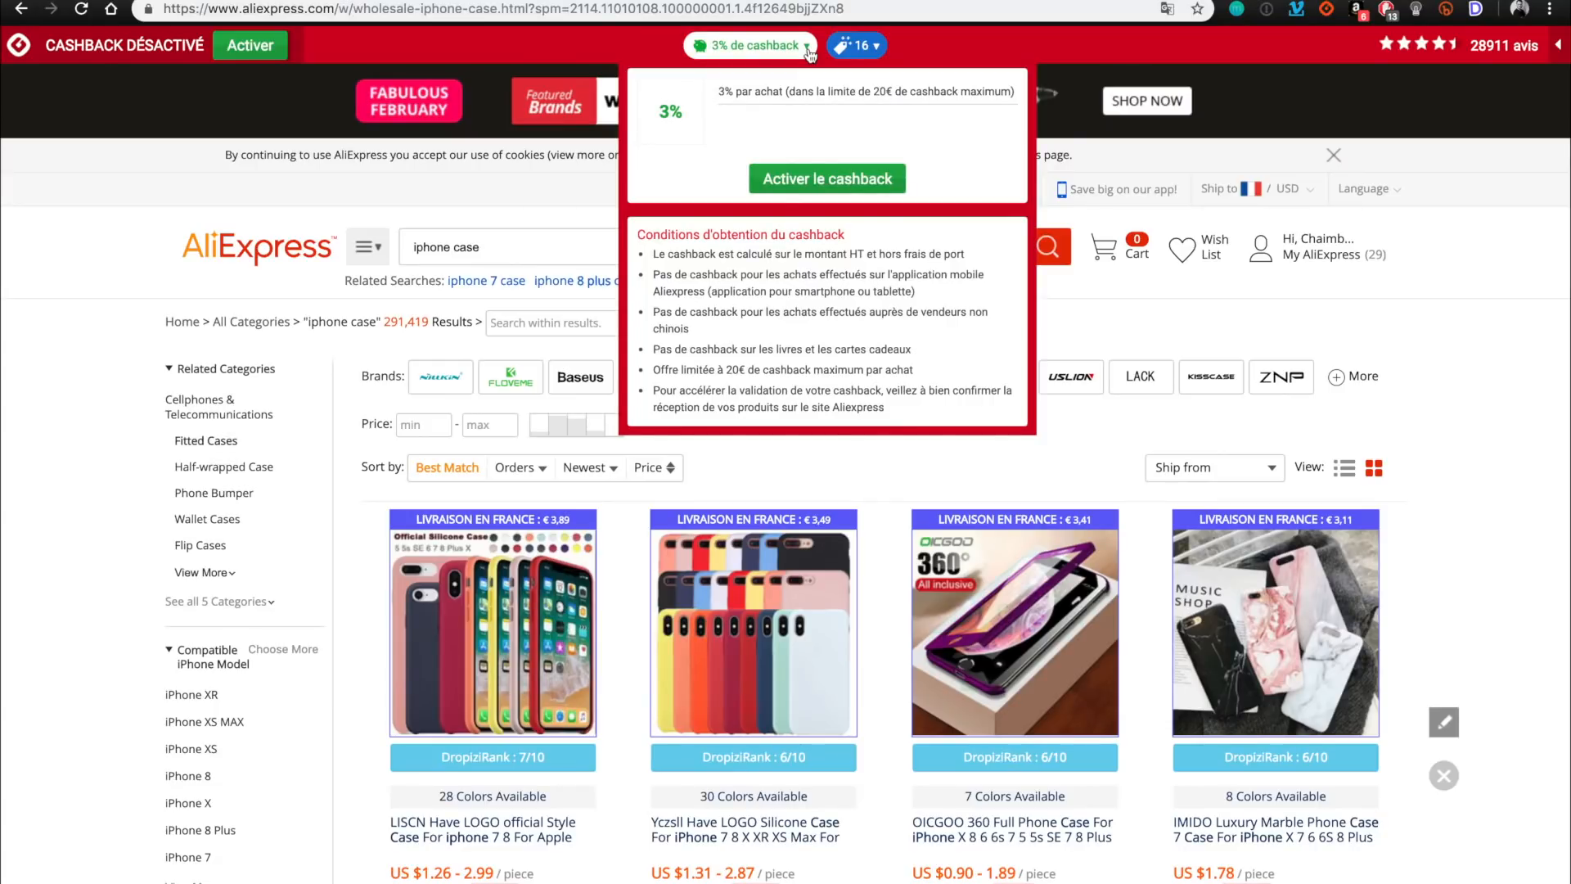
{"action": "mouse_move", "coordinate": [875, 52]}
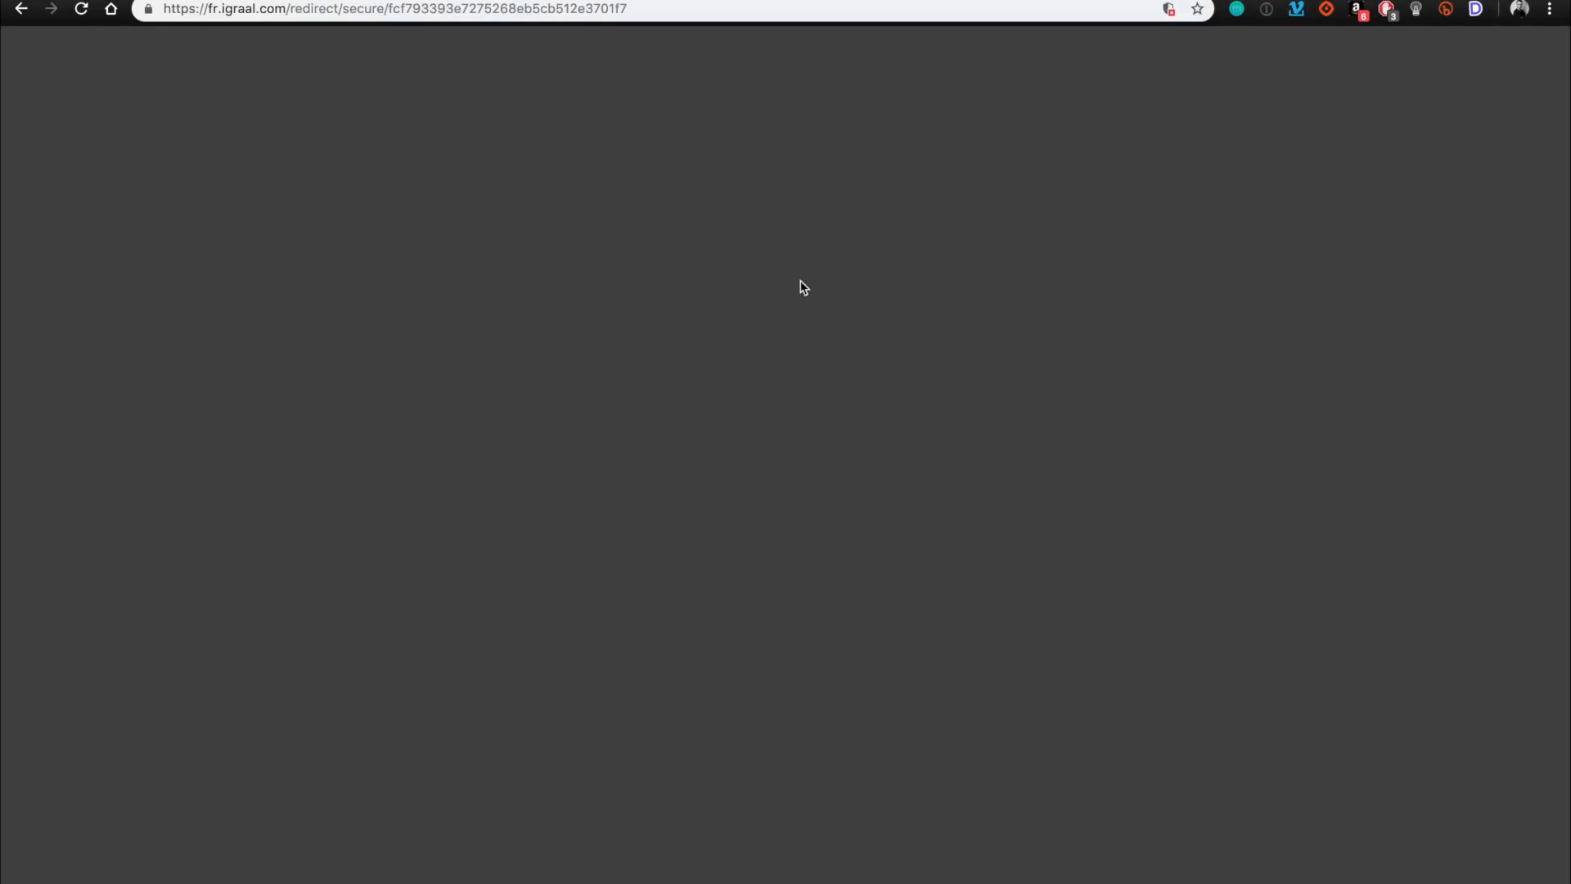
{"action": "left_click", "coordinate": [21, 12]}
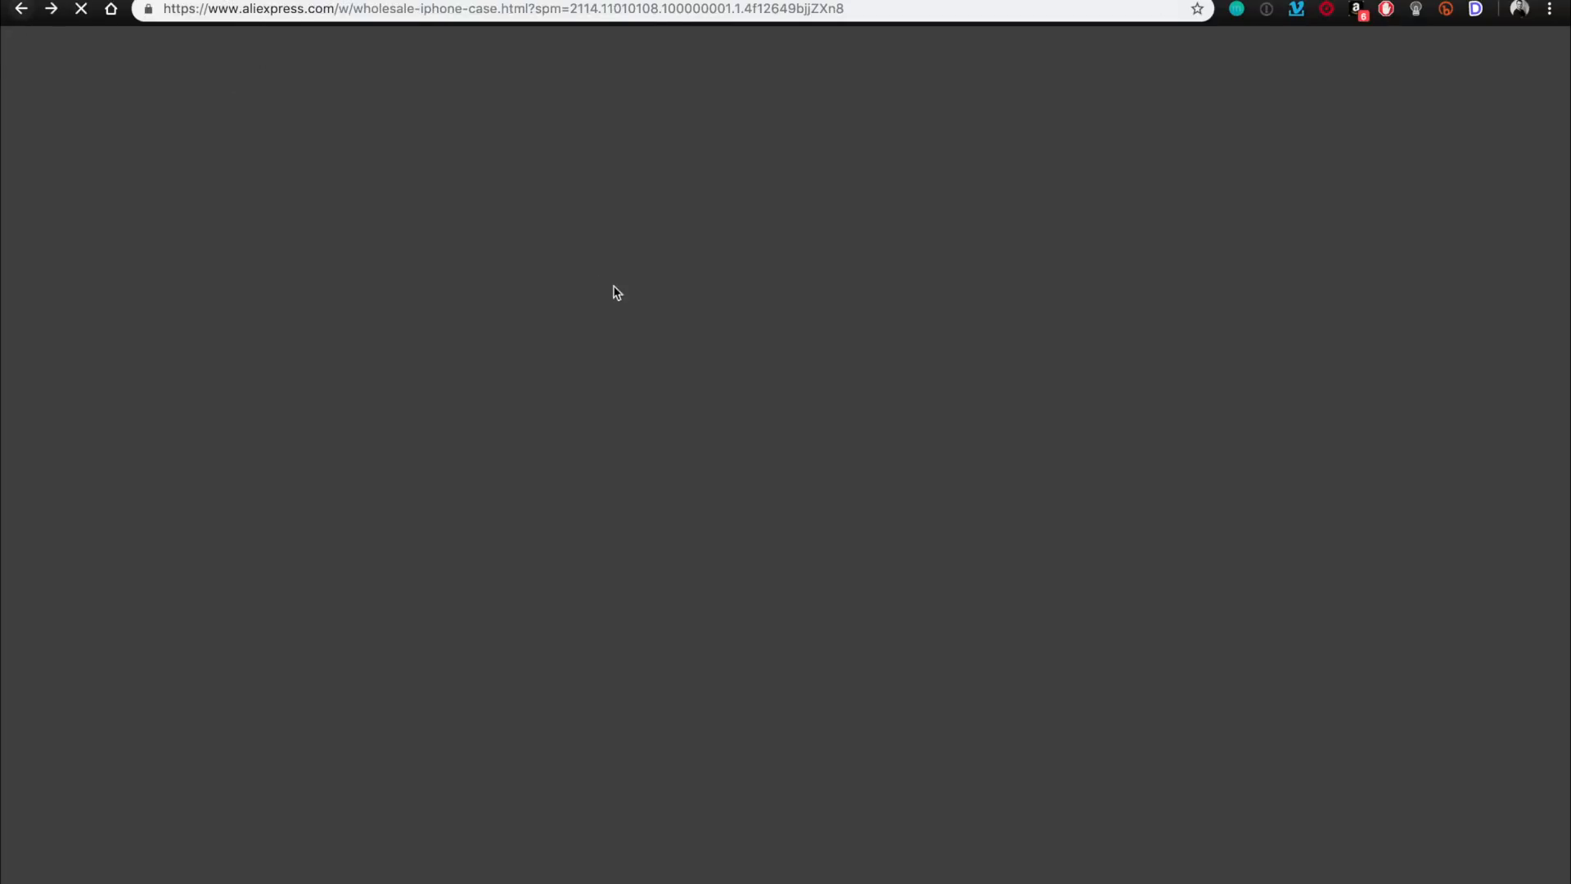
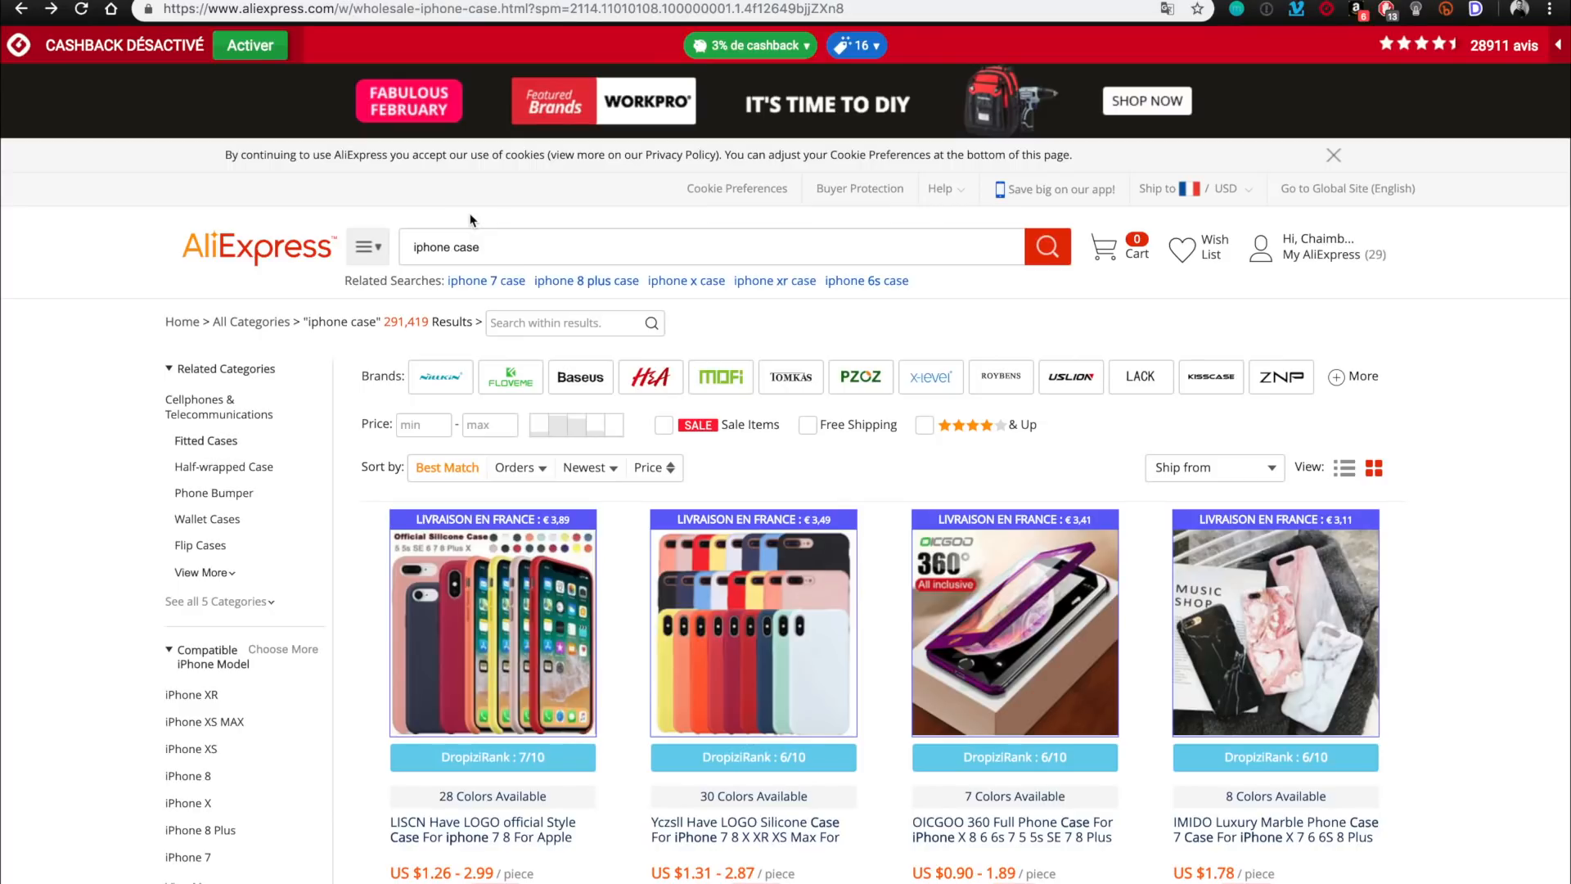
{"action": "left_click", "coordinate": [760, 56]}
{"action": "mouse_move", "coordinate": [857, 49]}
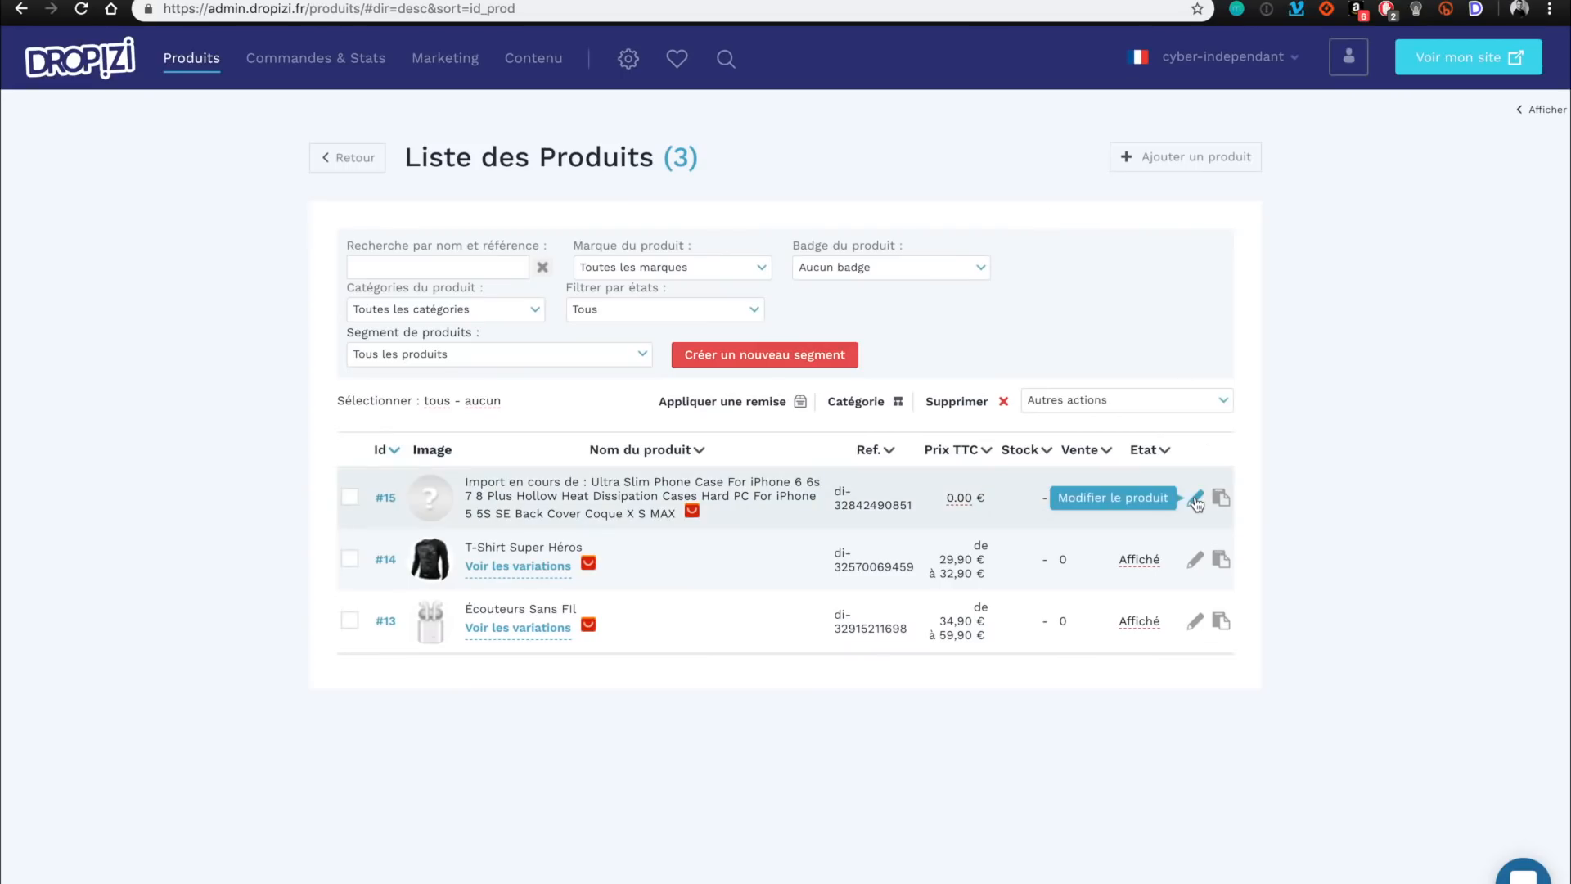
Open the imported Ultra Slim Phone Case from the Dropizi product list for editing and review its main information and category sections.
{"action": "left_click", "coordinate": [1195, 499]}
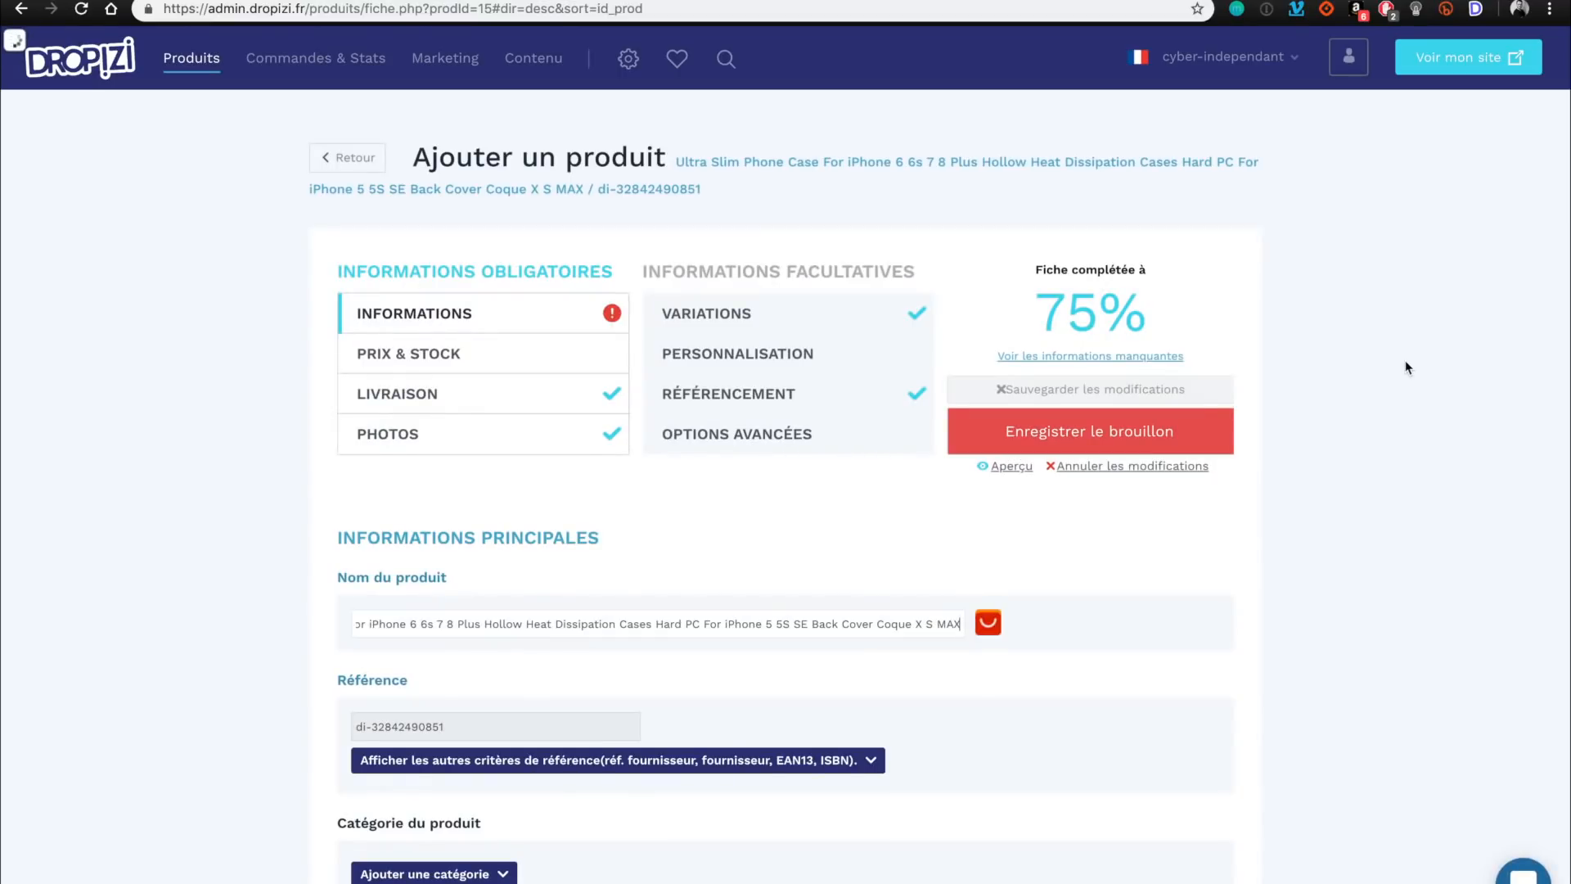
{"action": "scroll", "coordinate": [900, 659], "scroll_direction": "down", "scroll_amount": 3}
{"action": "scroll", "coordinate": [896, 661], "scroll_direction": "down", "scroll_amount": 3}
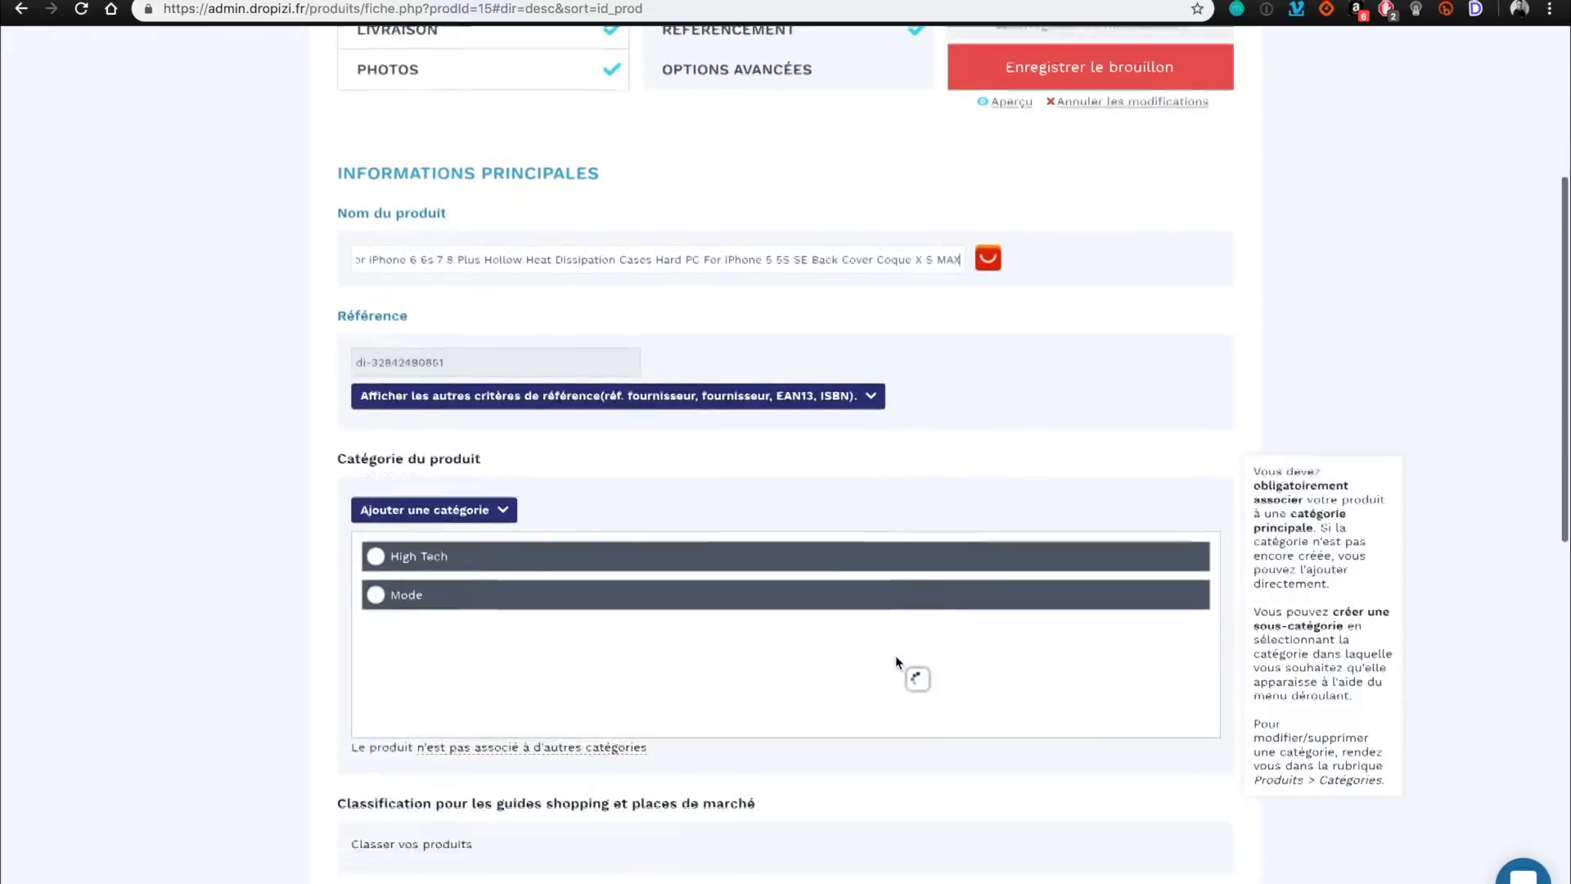
{"action": "scroll", "coordinate": [896, 661], "scroll_direction": "up", "scroll_amount": 3}
{"action": "scroll", "coordinate": [646, 454], "scroll_direction": "up", "scroll_amount": 3}
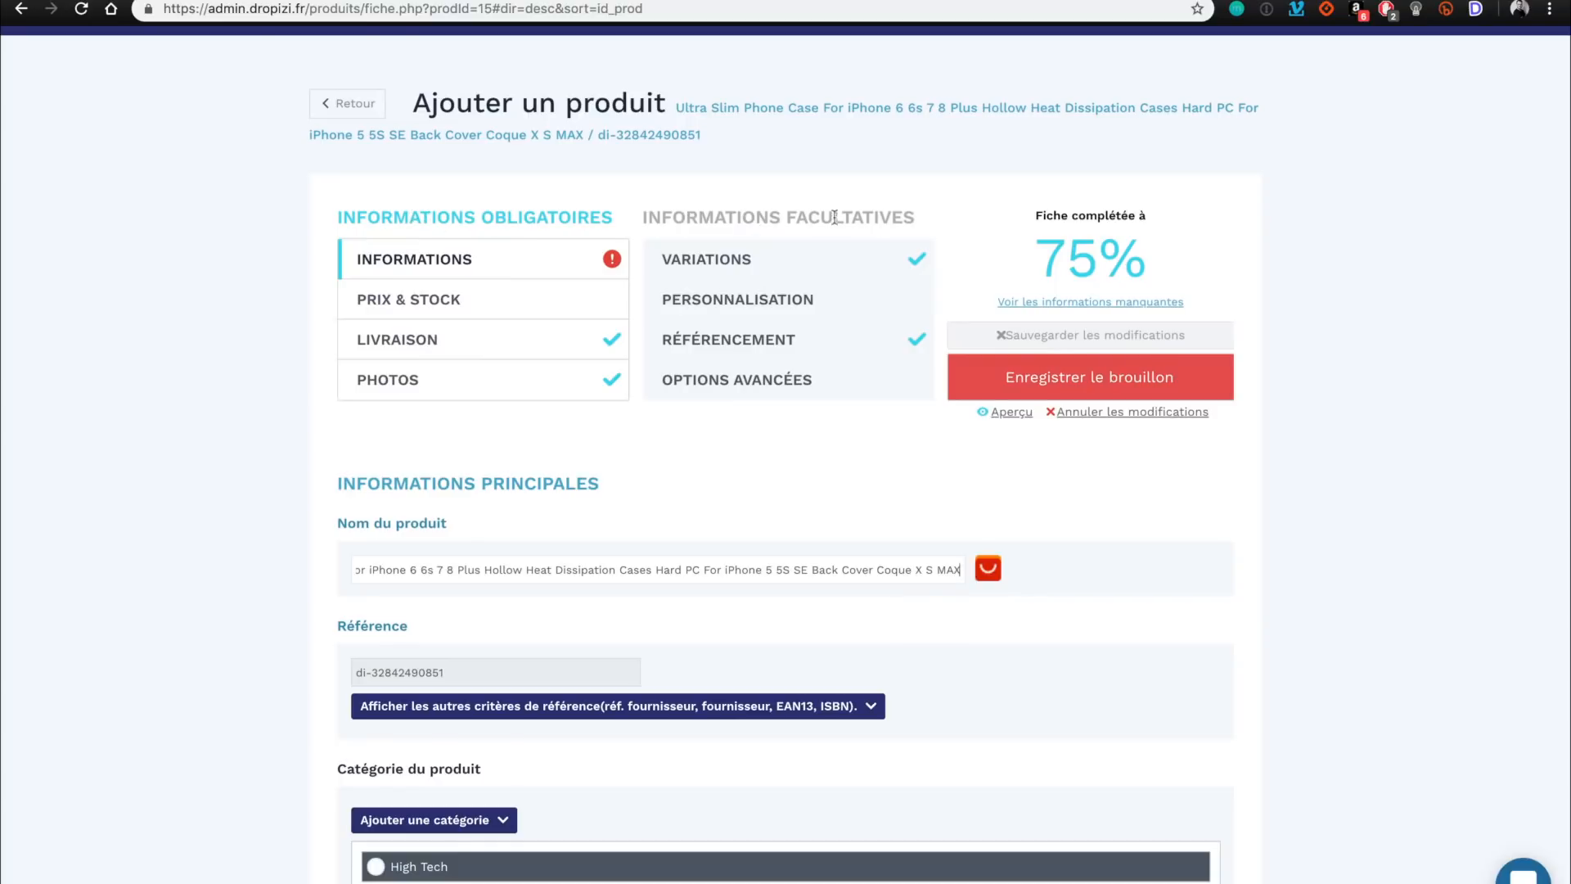
Review the product sheet's information sections, from name and category through descriptions and search filters to characteristics and keywords.
{"action": "left_click", "coordinate": [505, 273]}
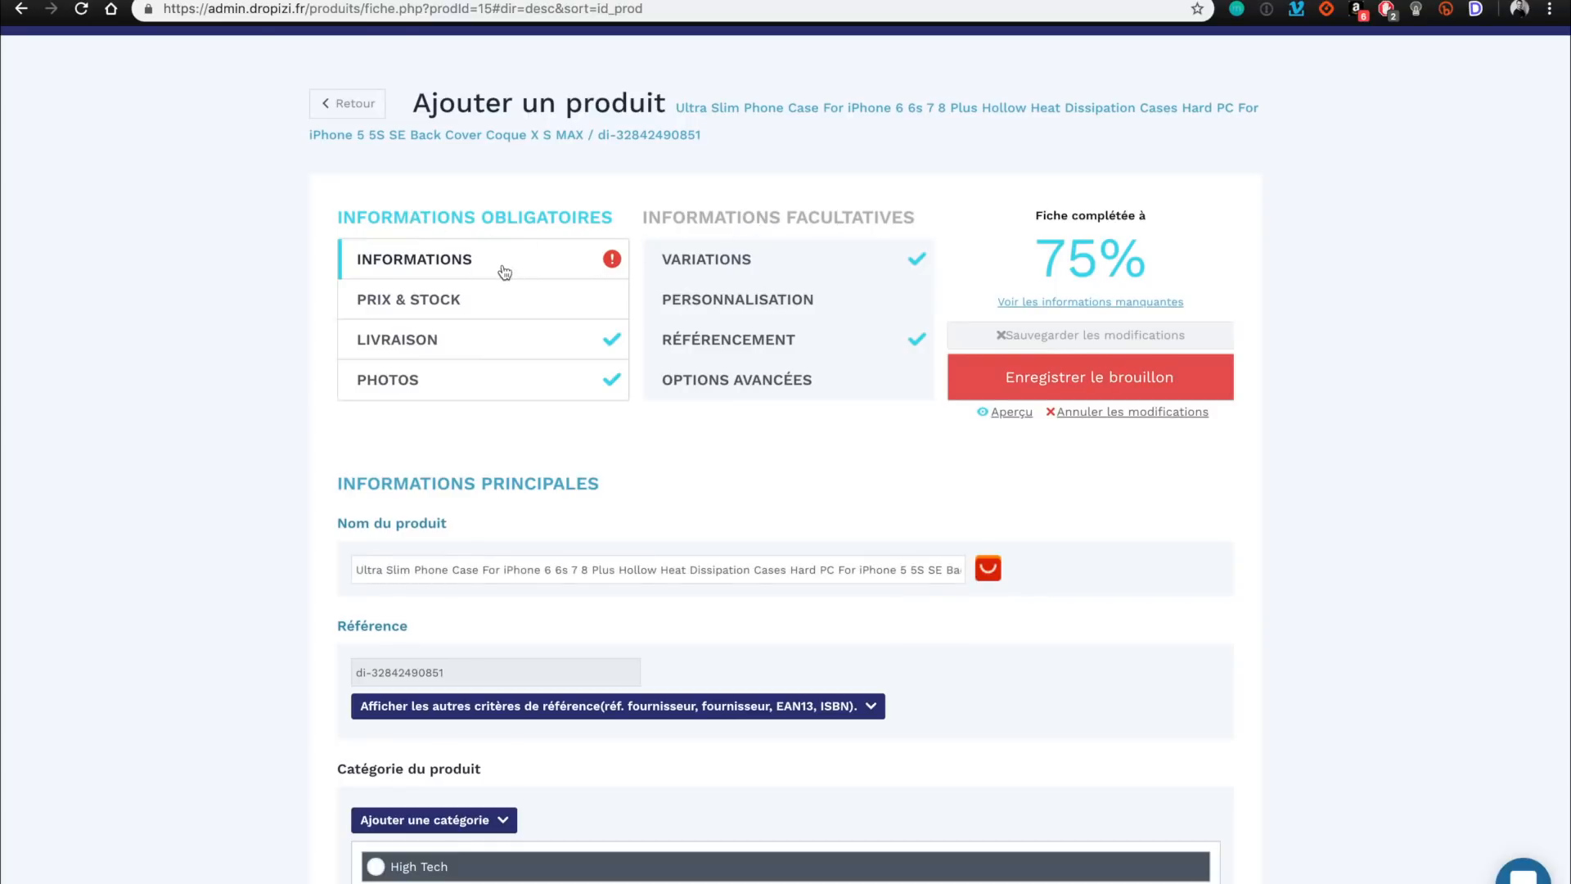
{"action": "scroll", "coordinate": [736, 540], "scroll_direction": "down", "scroll_amount": 5}
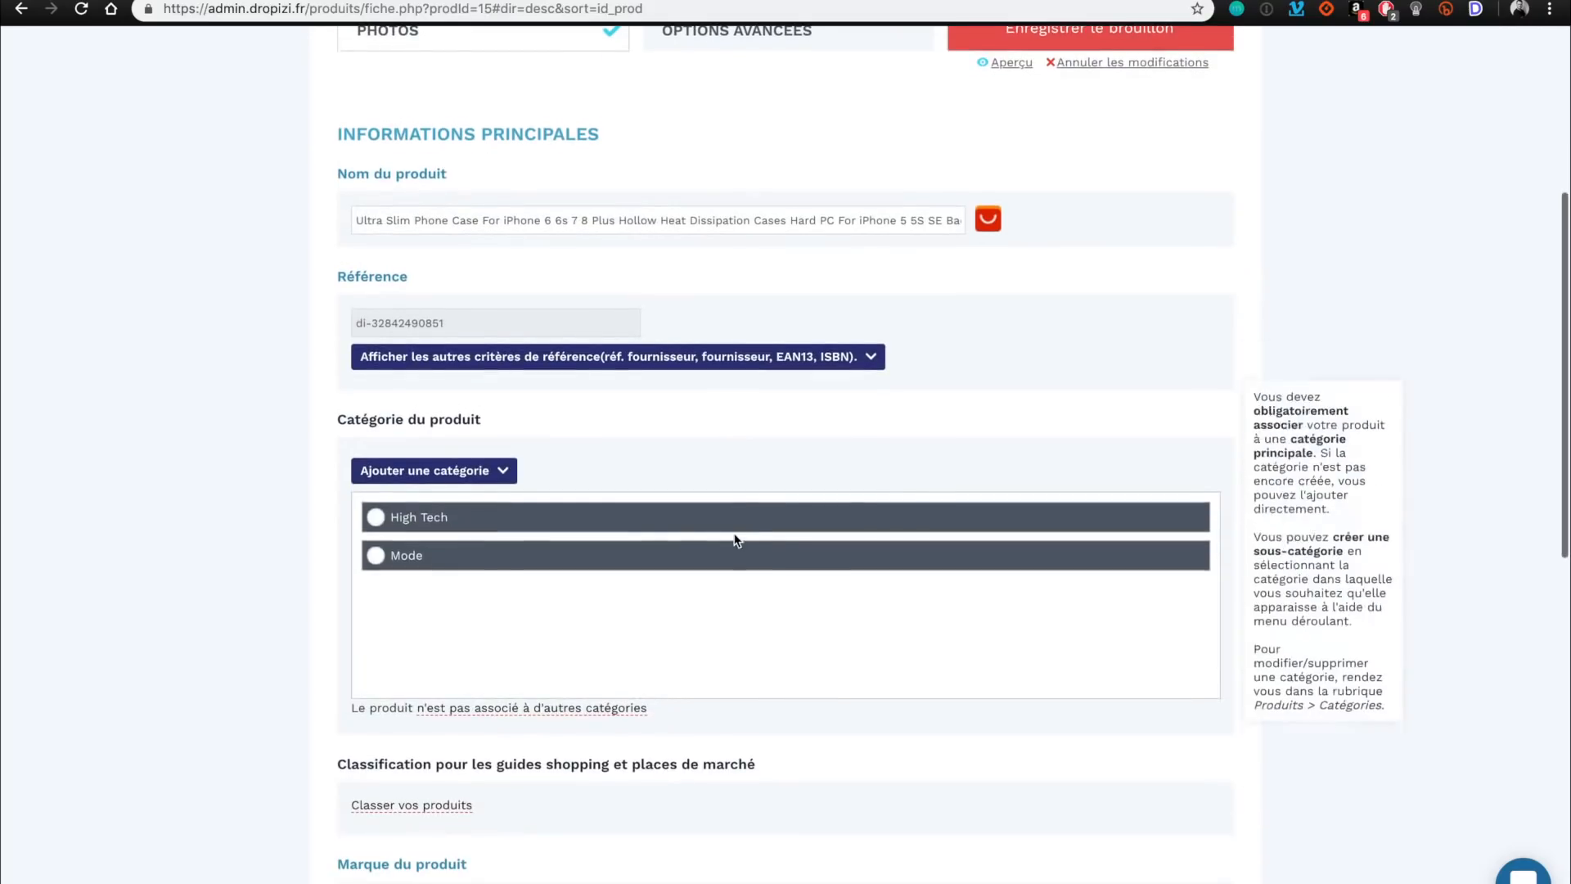
{"action": "scroll", "coordinate": [842, 498], "scroll_direction": "down", "scroll_amount": 4}
{"action": "scroll", "coordinate": [833, 573], "scroll_direction": "down", "scroll_amount": 5}
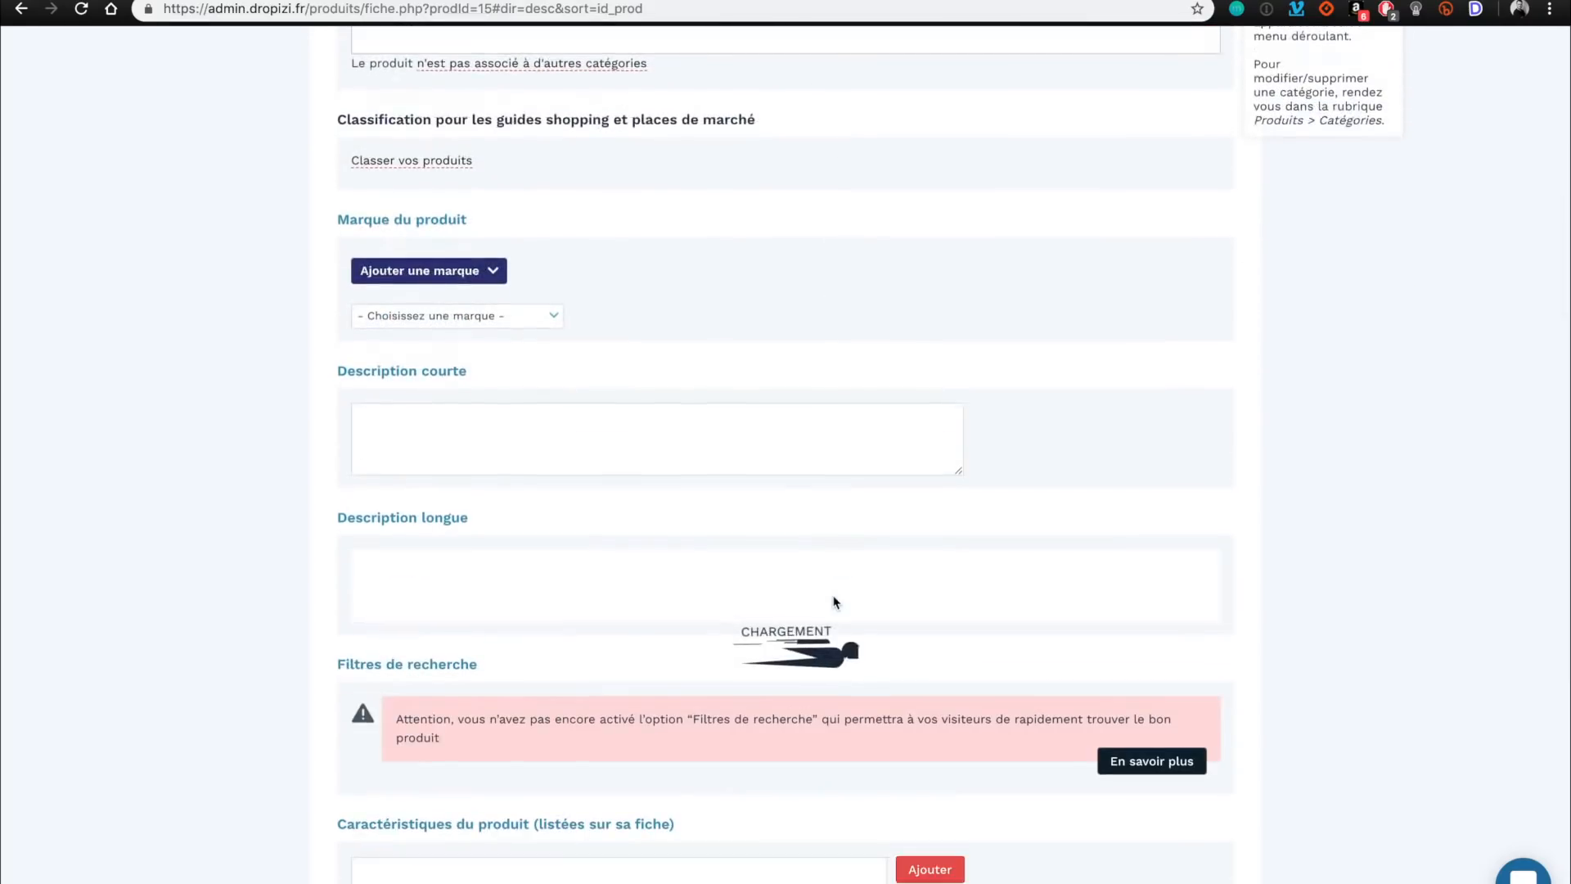
{"action": "scroll", "coordinate": [977, 563], "scroll_direction": "down", "scroll_amount": 5}
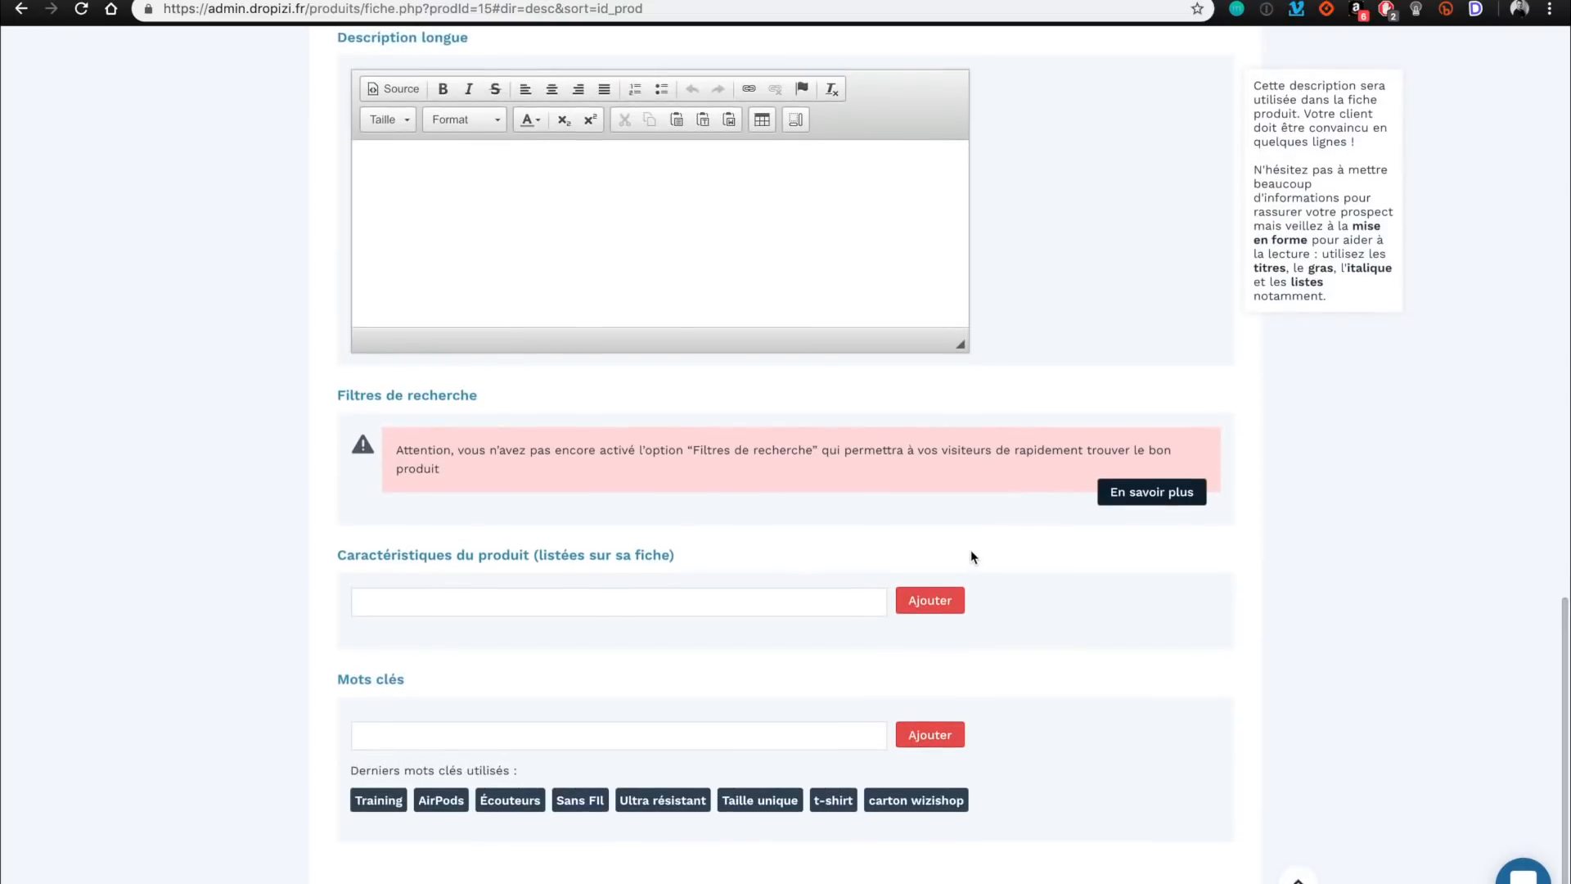
{"action": "scroll", "coordinate": [971, 550], "scroll_direction": "up", "scroll_amount": 20}
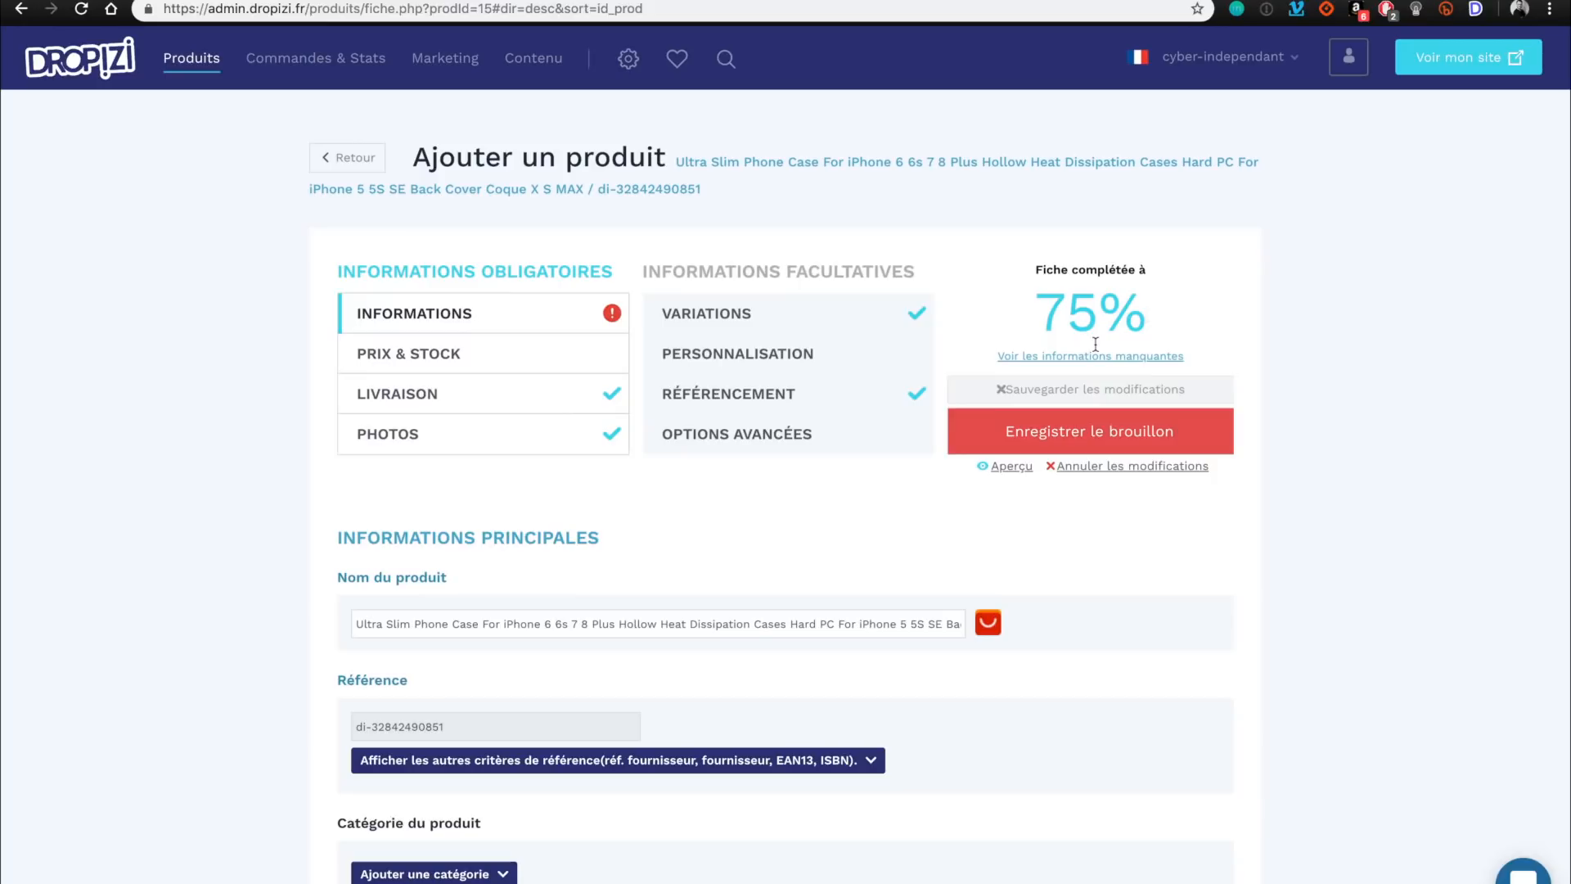
Replace the imported product name with "Coque iPhone".
{"action": "mouse_move", "coordinate": [1082, 578]}
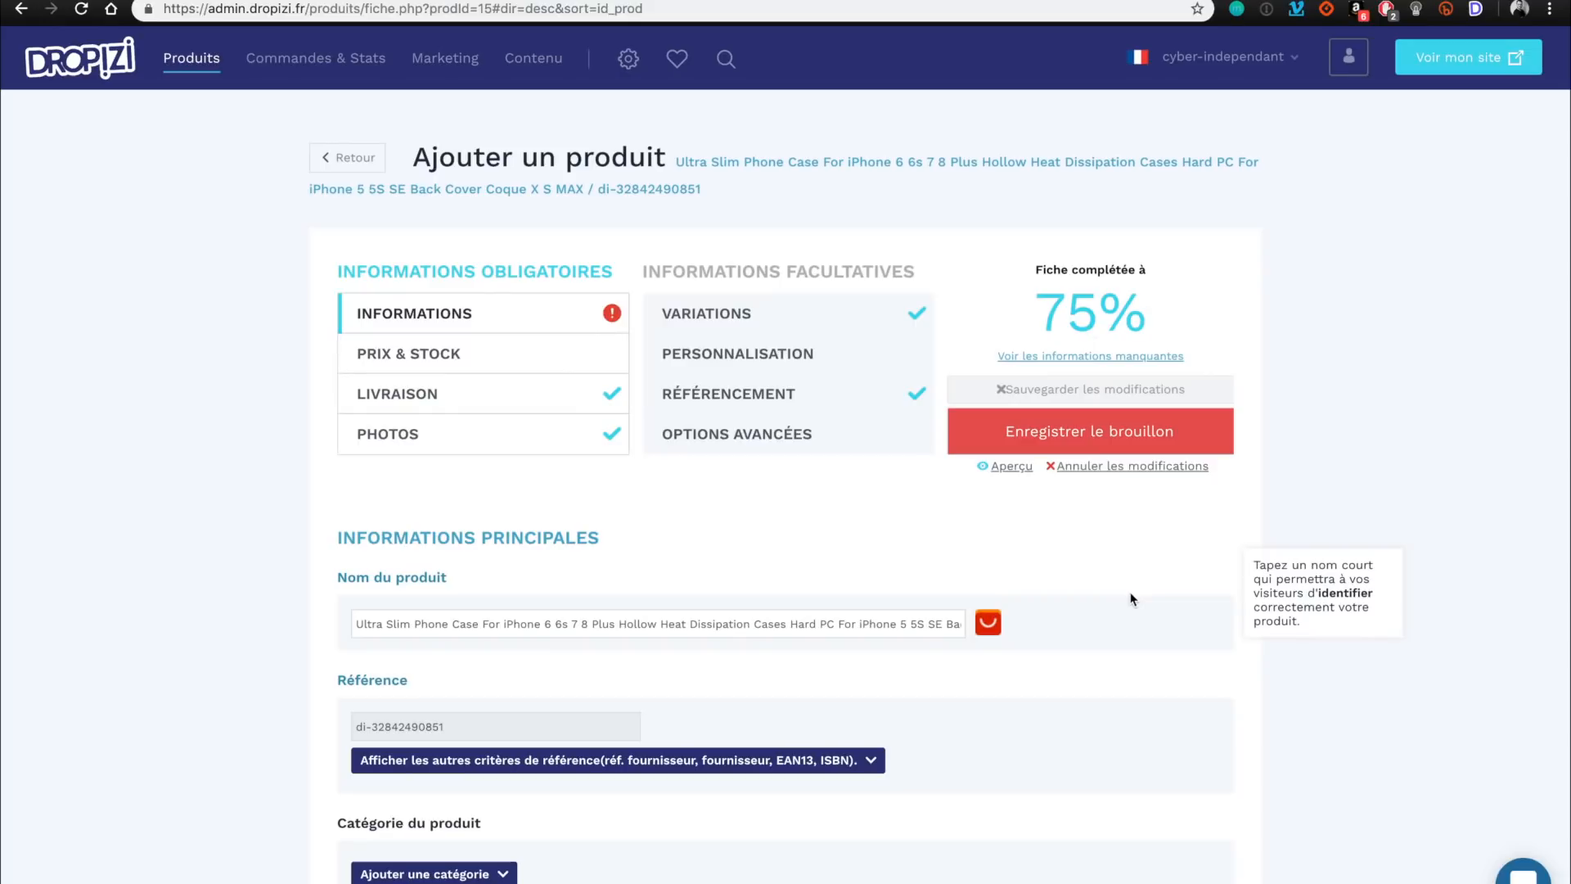
{"action": "left_click_drag", "start_coordinate": [589, 629], "coordinate": [1029, 615]}
{"action": "left_click", "coordinate": [767, 630]}
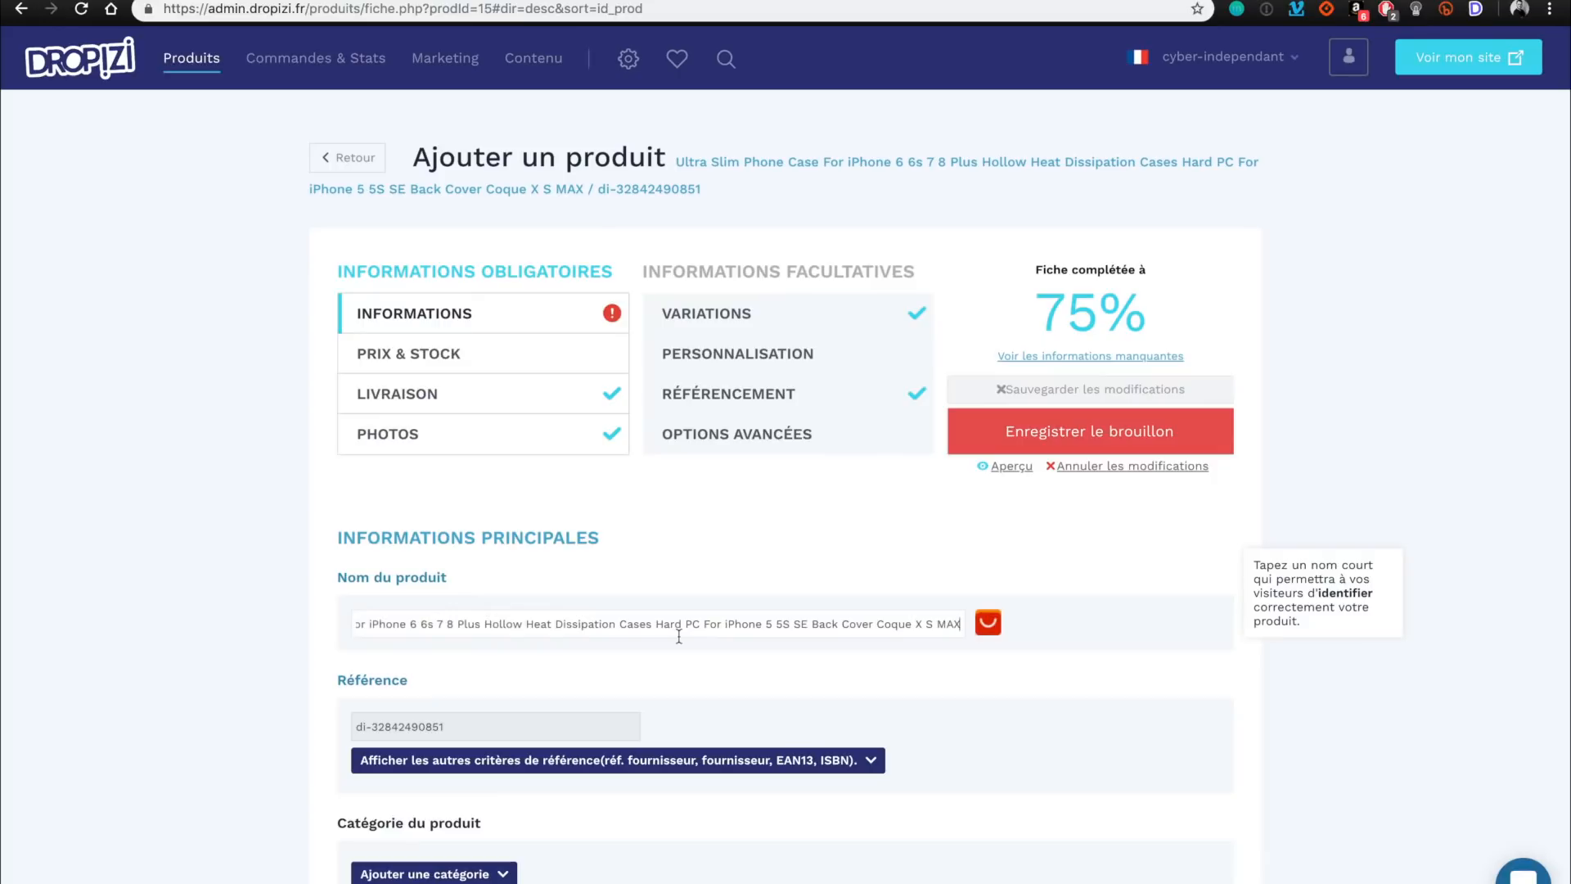
{"action": "scroll", "coordinate": [679, 635], "scroll_direction": "down", "scroll_amount": 5}
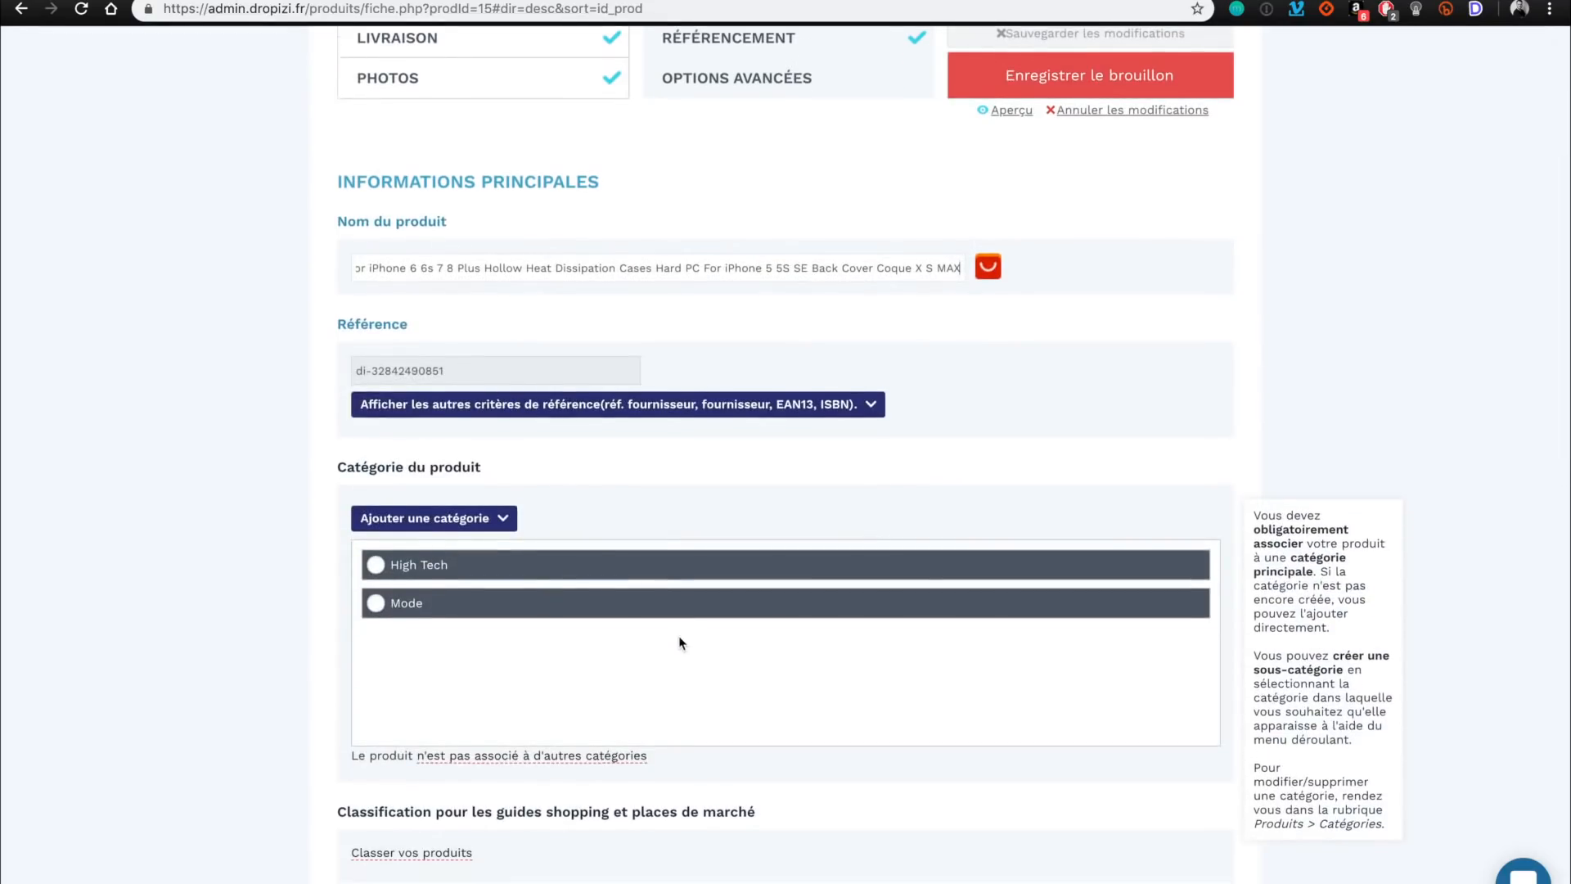
{"action": "scroll", "coordinate": [679, 642], "scroll_direction": "down", "scroll_amount": 3}
{"action": "scroll", "coordinate": [679, 642], "scroll_direction": "up", "scroll_amount": 5}
{"action": "left_click_drag", "start_coordinate": [629, 376], "coordinate": [272, 367]}
{"action": "key", "text": "super+a"}
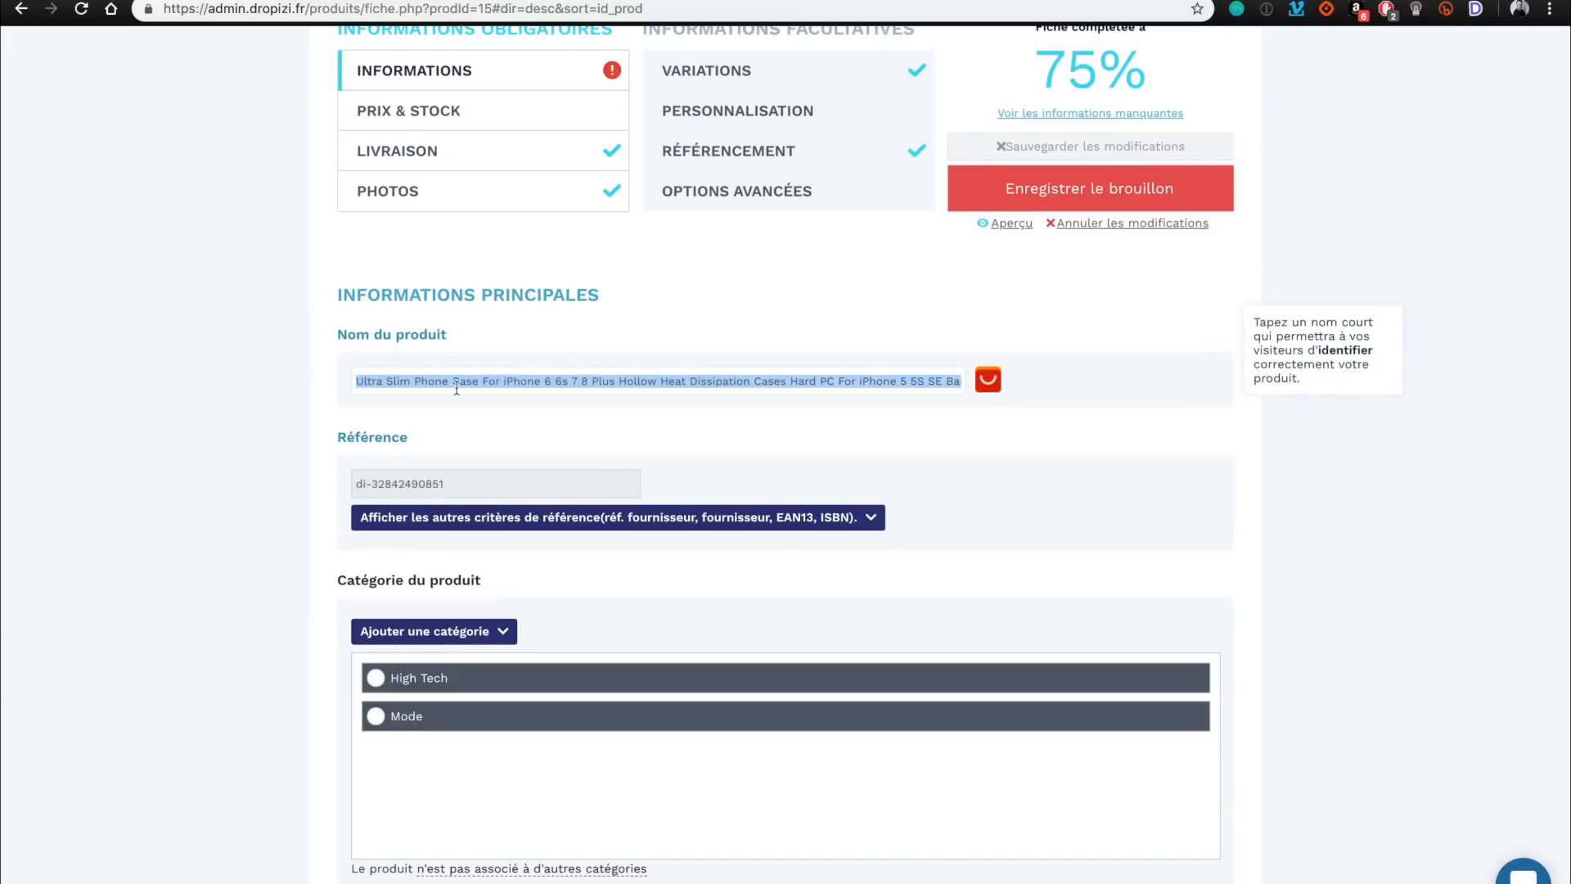
{"action": "type", "text": "C"}
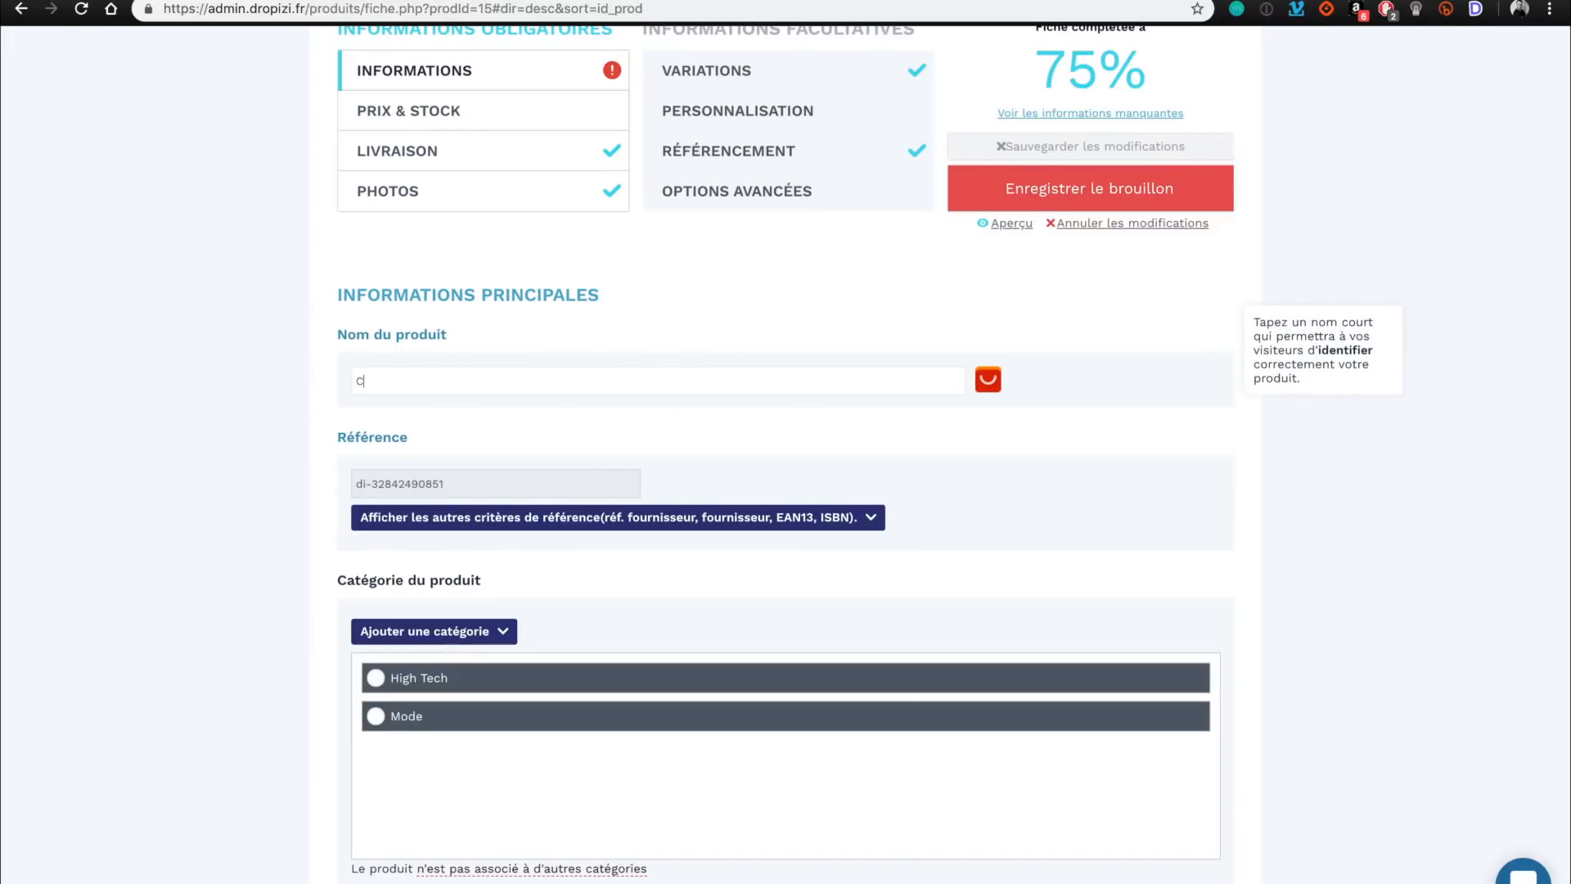
{"action": "type", "text": "oque iPhone"}
Assign the product to the existing High Tech category, without creating a new category.
{"action": "scroll", "coordinate": [577, 577], "scroll_direction": "down", "scroll_amount": 2}
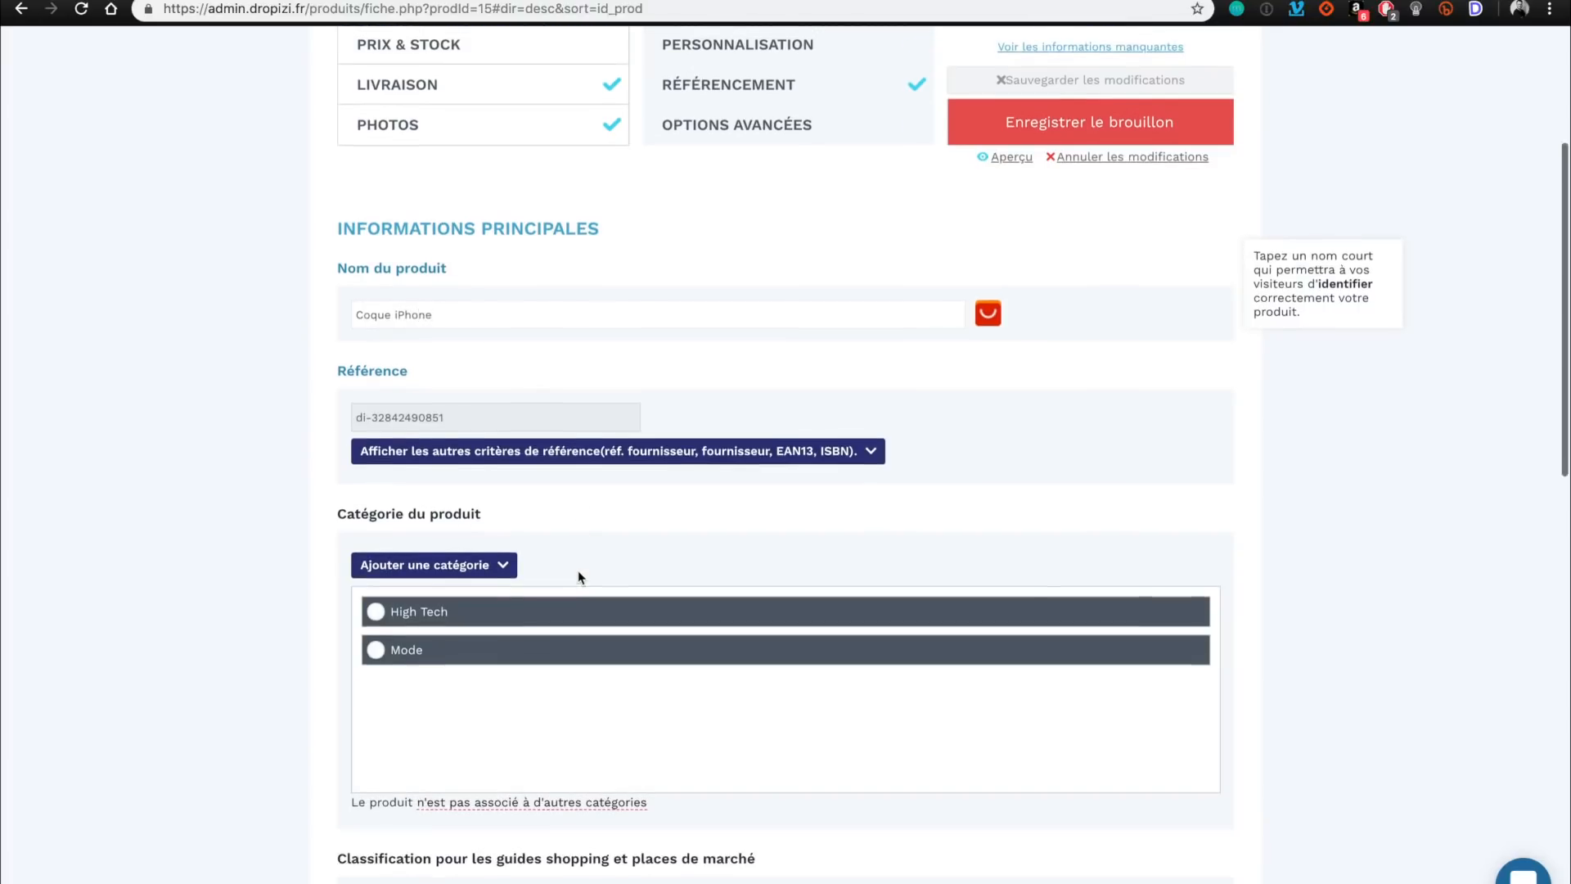
{"action": "left_click", "coordinate": [469, 573]}
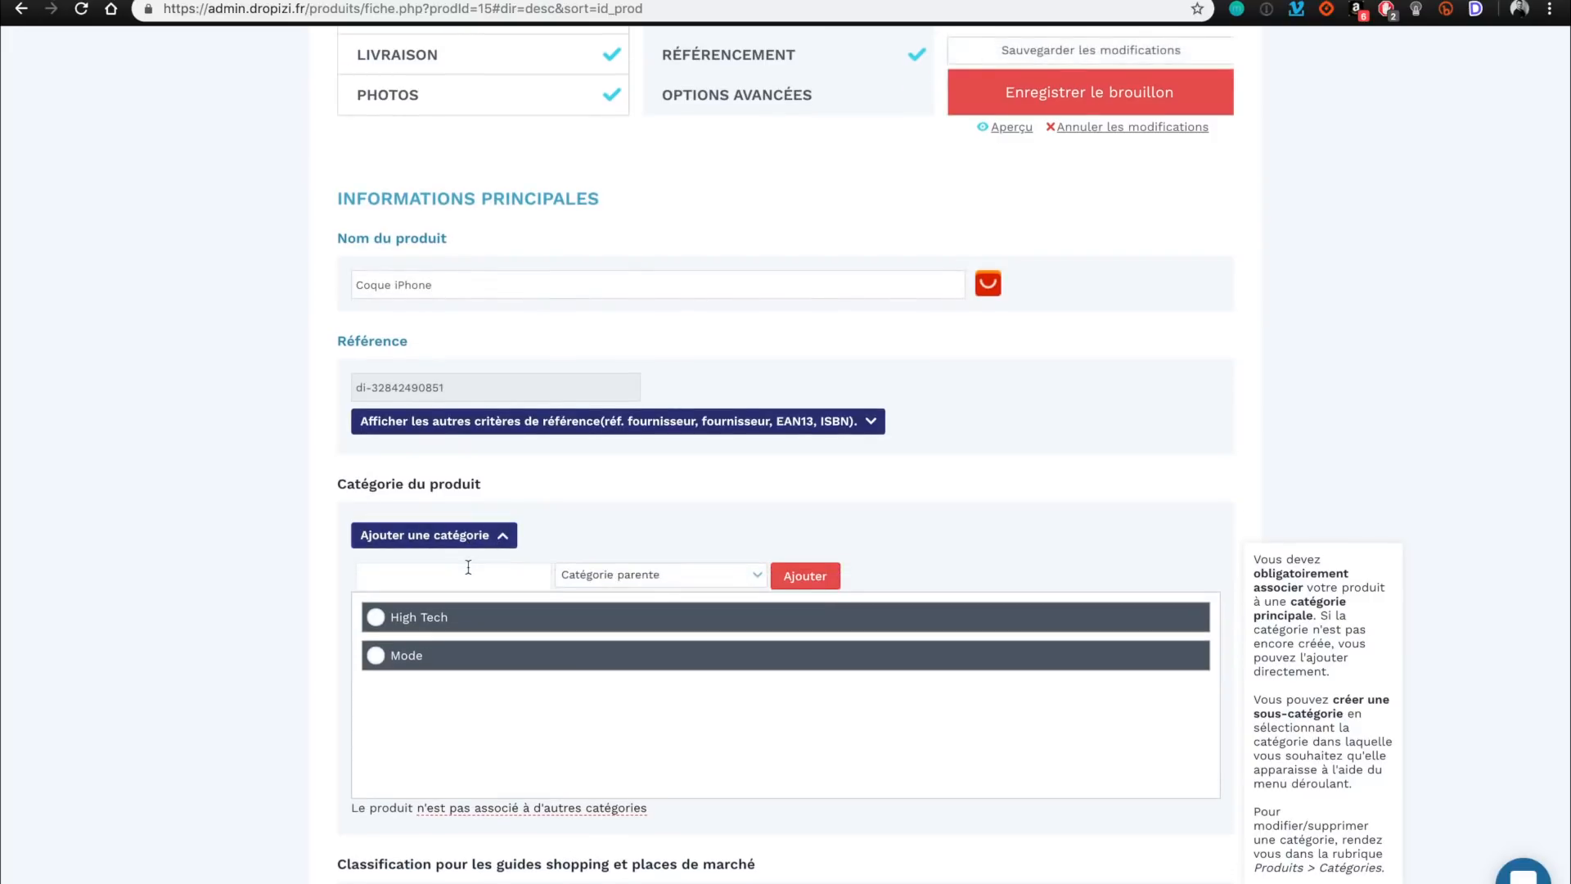
{"action": "left_click", "coordinate": [491, 540]}
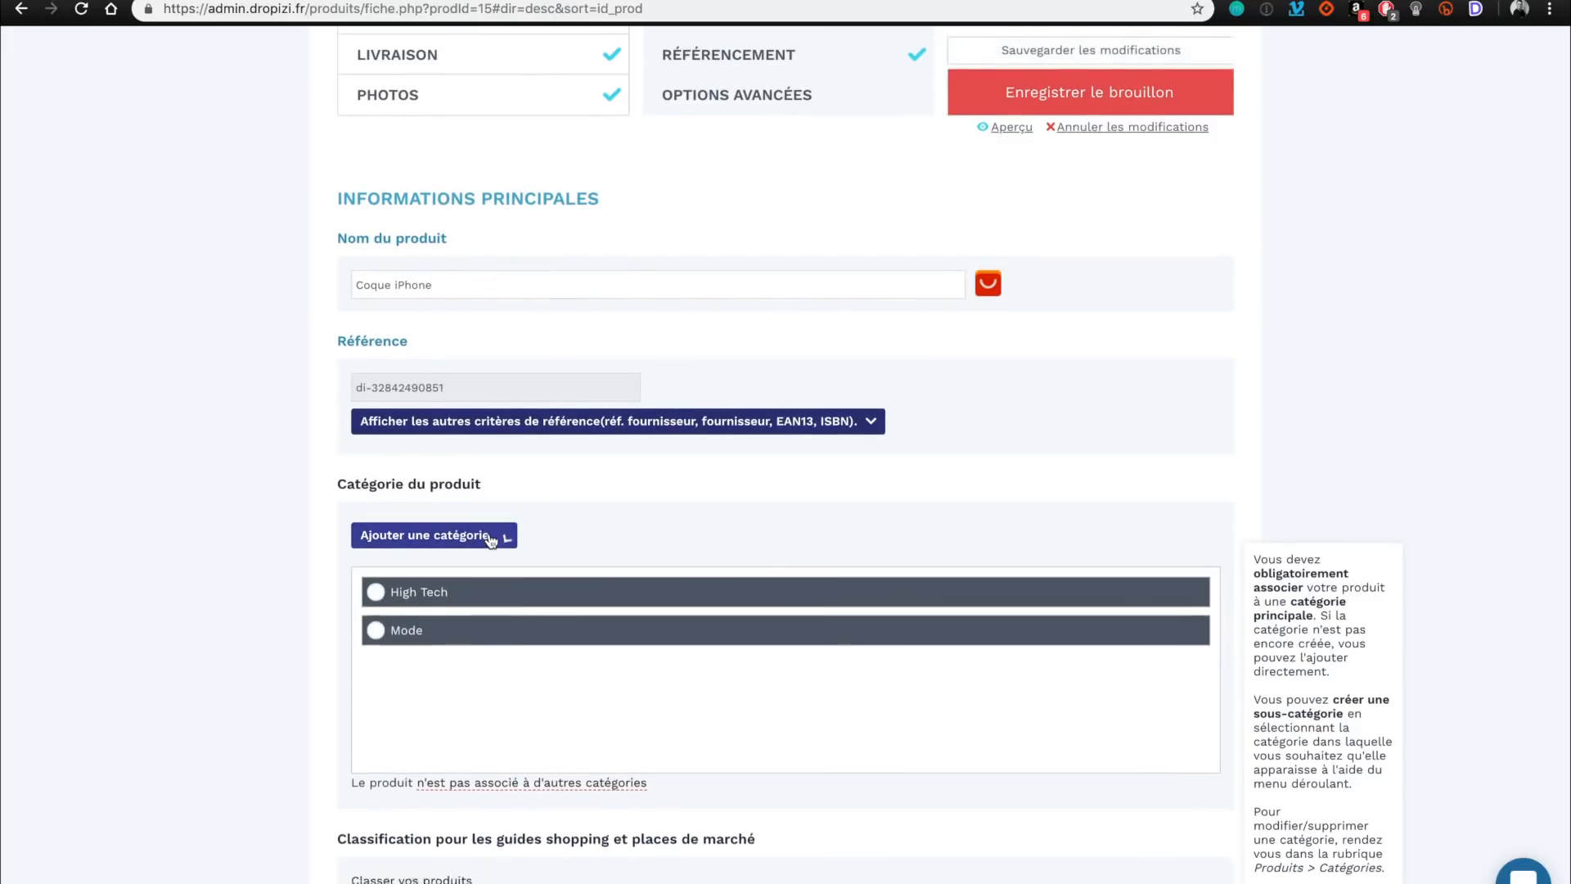
{"action": "left_click", "coordinate": [375, 582]}
{"action": "scroll", "coordinate": [554, 720], "scroll_direction": "down", "scroll_amount": 2}
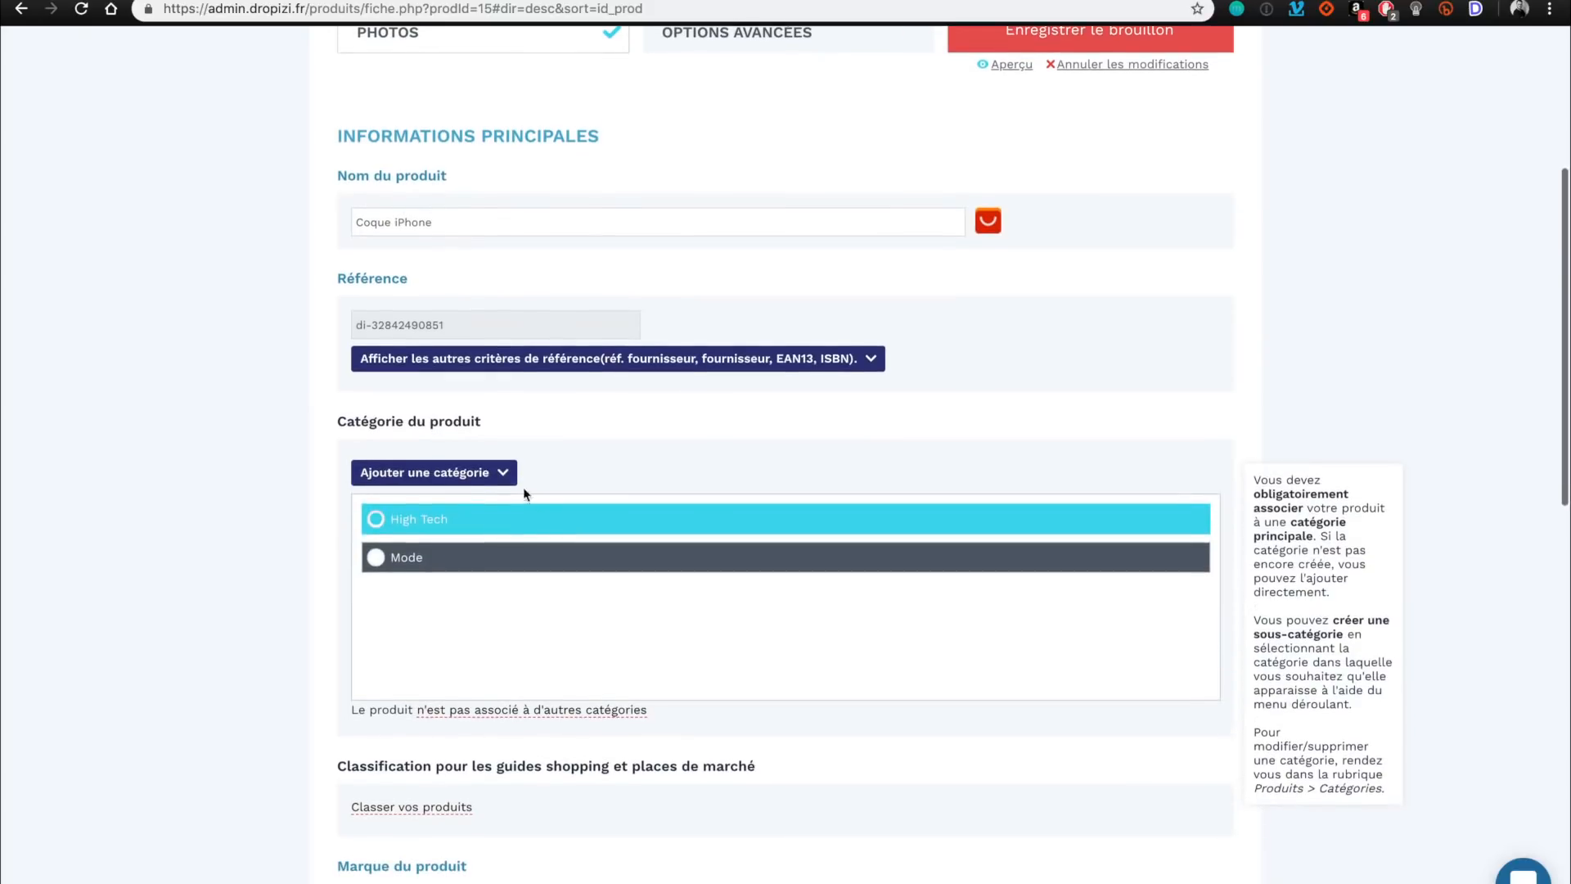
Open the form for adding a category and view its available parent categories.
{"action": "left_click", "coordinate": [504, 478]}
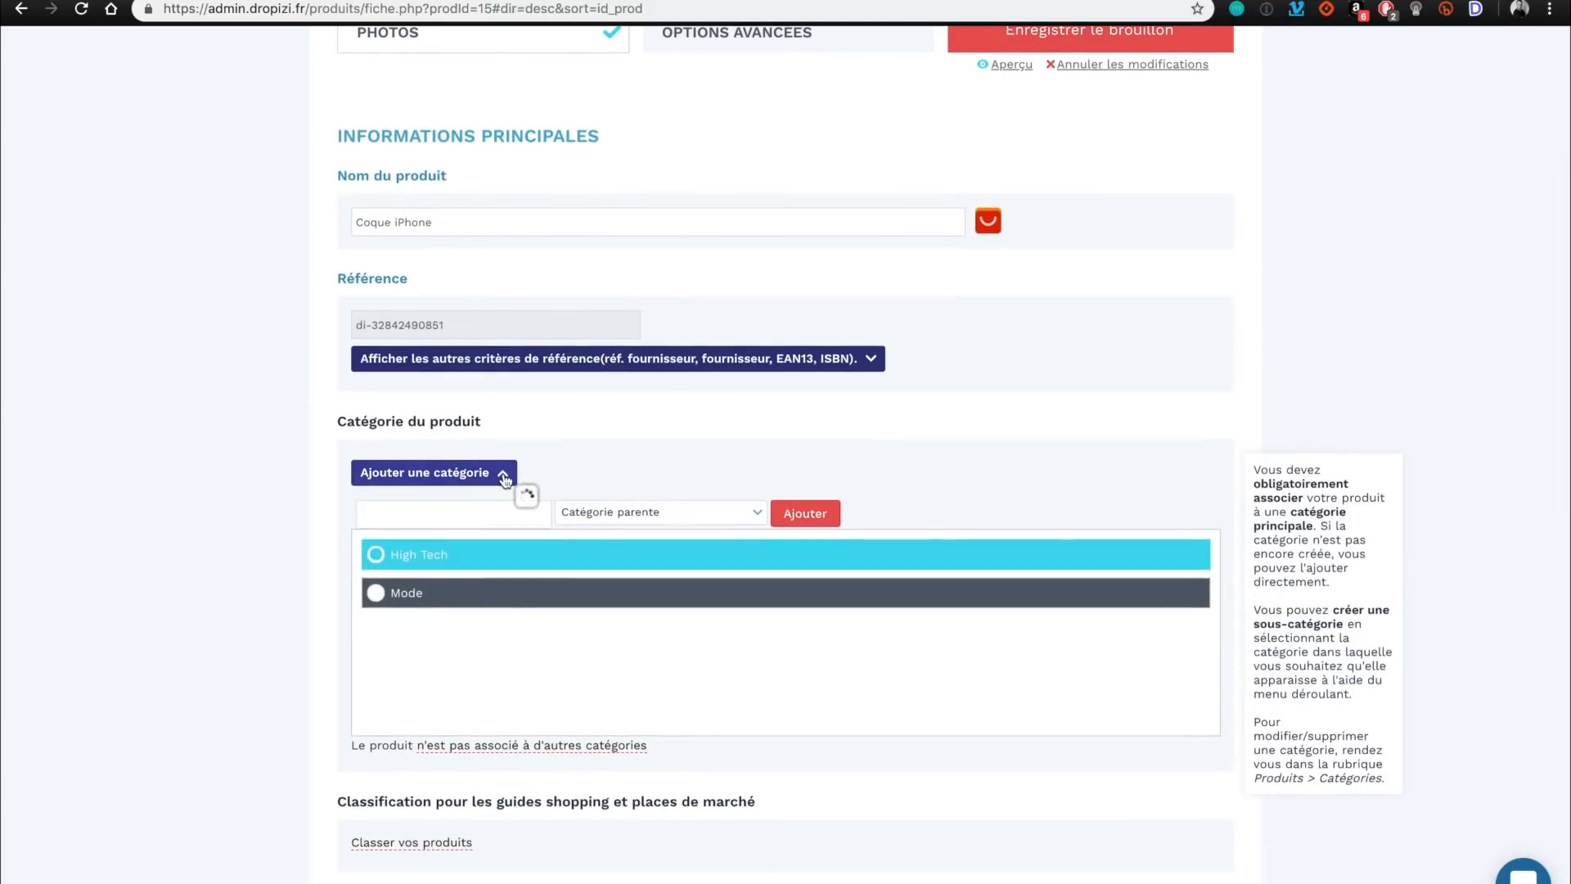
{"action": "left_click", "coordinate": [615, 514]}
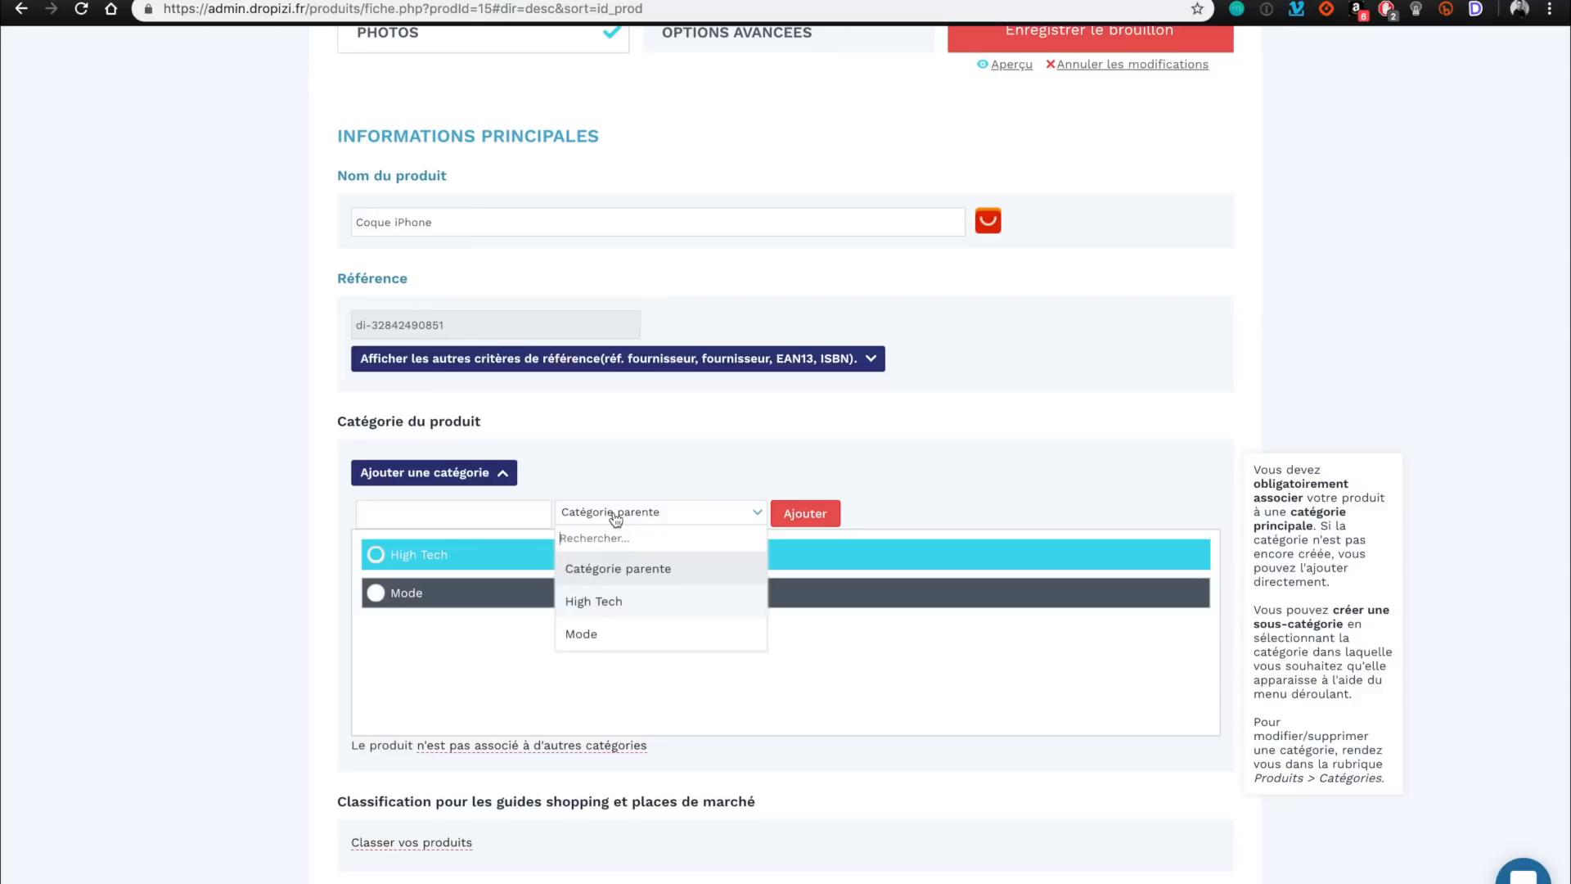
{"action": "left_click", "coordinate": [502, 524]}
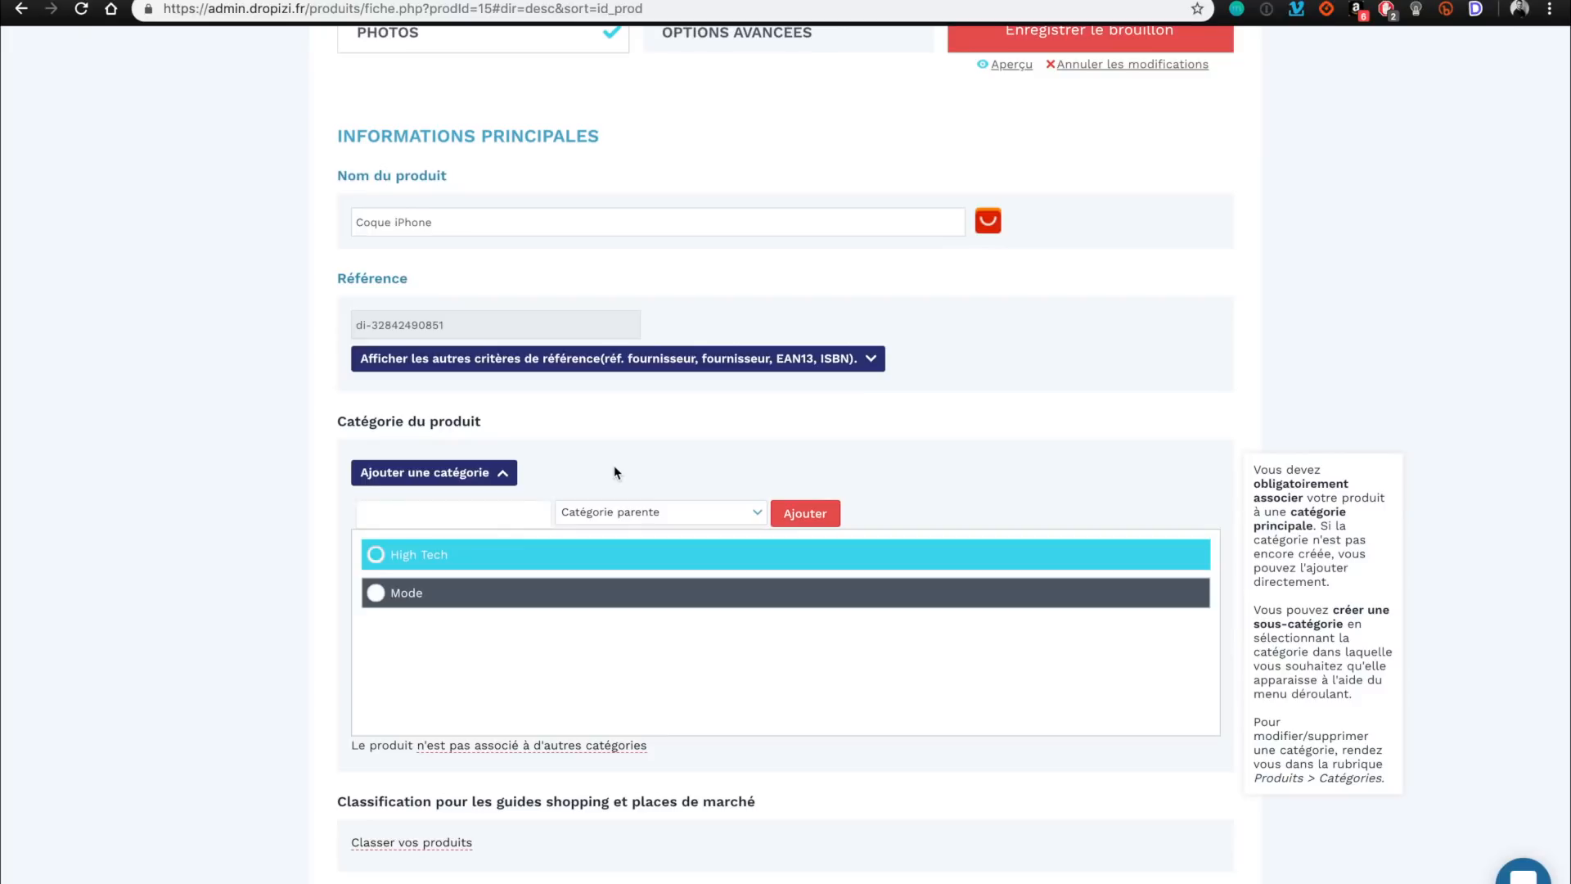
Set the product's brand to Dropizi from the existing brands.
{"action": "scroll", "coordinate": [614, 470], "scroll_direction": "down", "scroll_amount": 1}
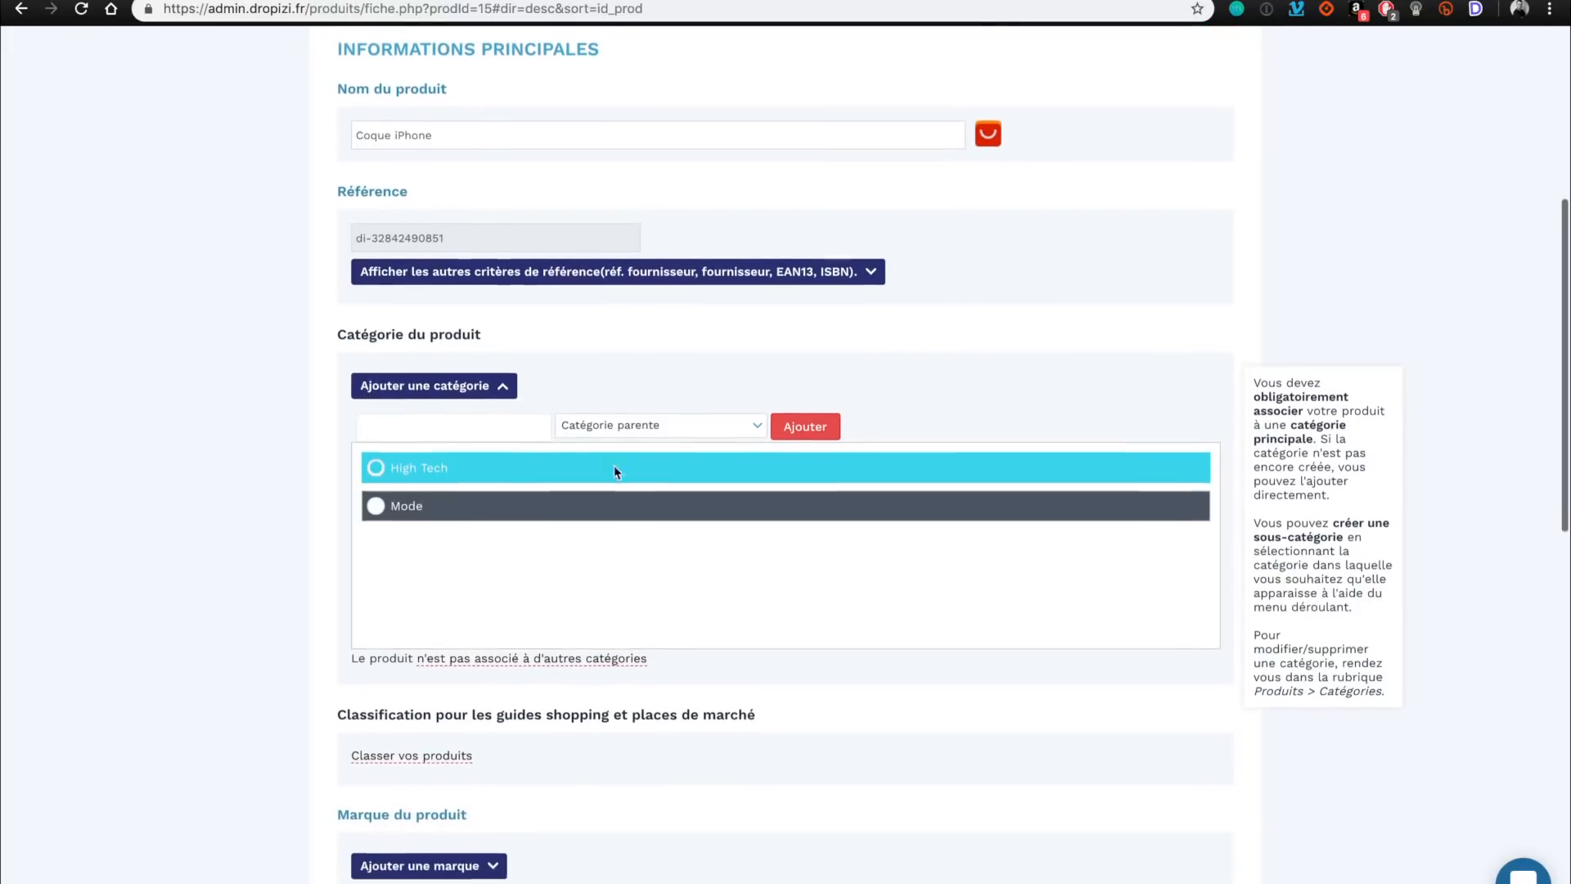
{"action": "scroll", "coordinate": [614, 595], "scroll_direction": "down", "scroll_amount": 2}
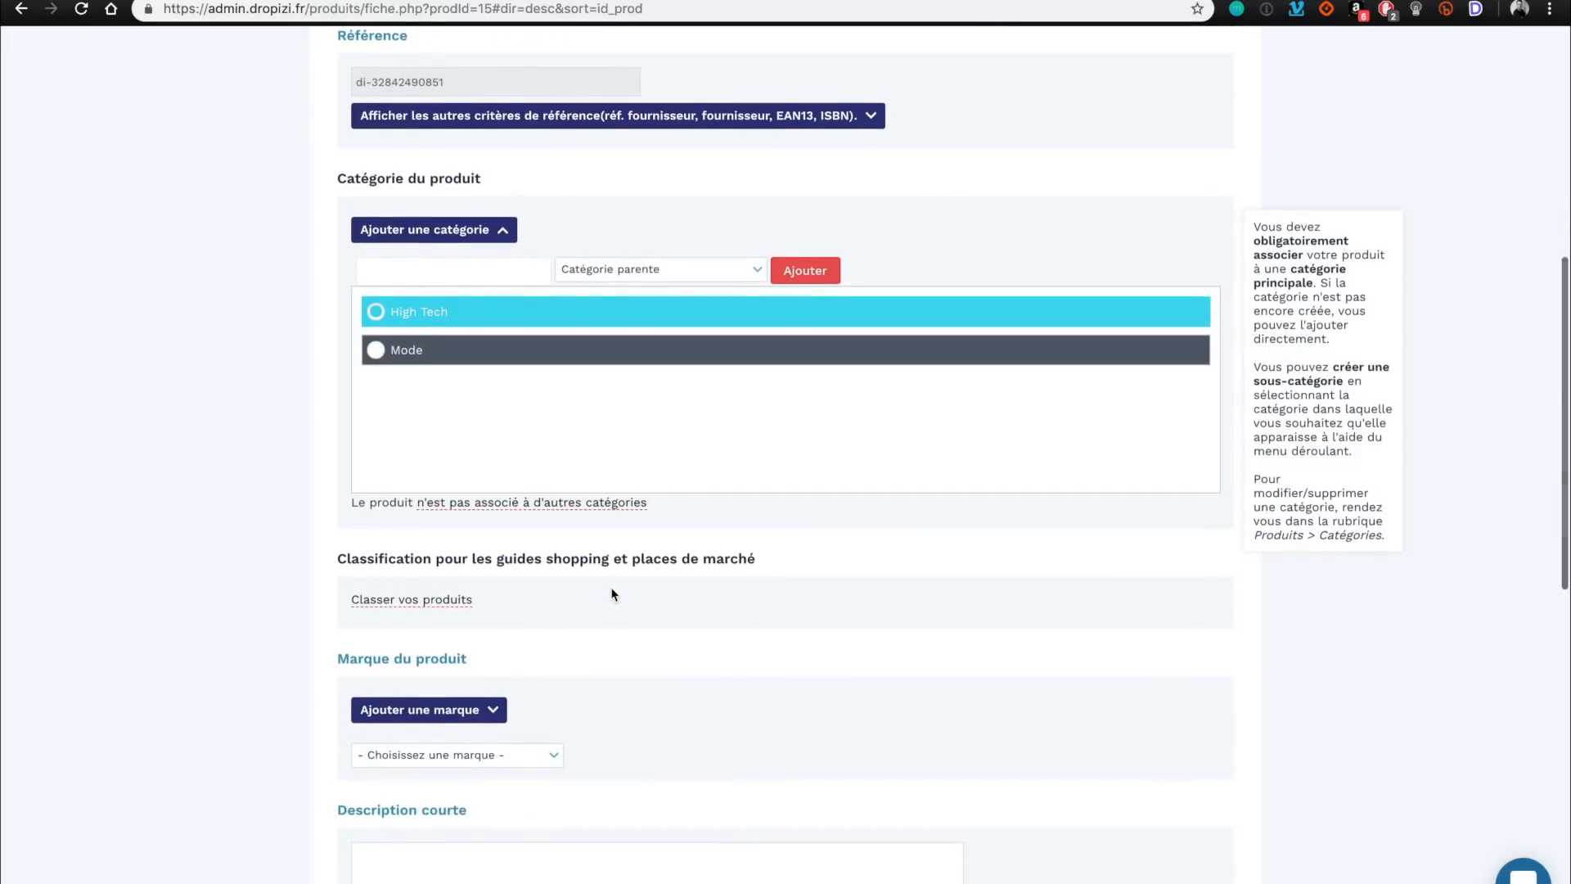
{"action": "scroll", "coordinate": [579, 635], "scroll_direction": "down", "scroll_amount": 1}
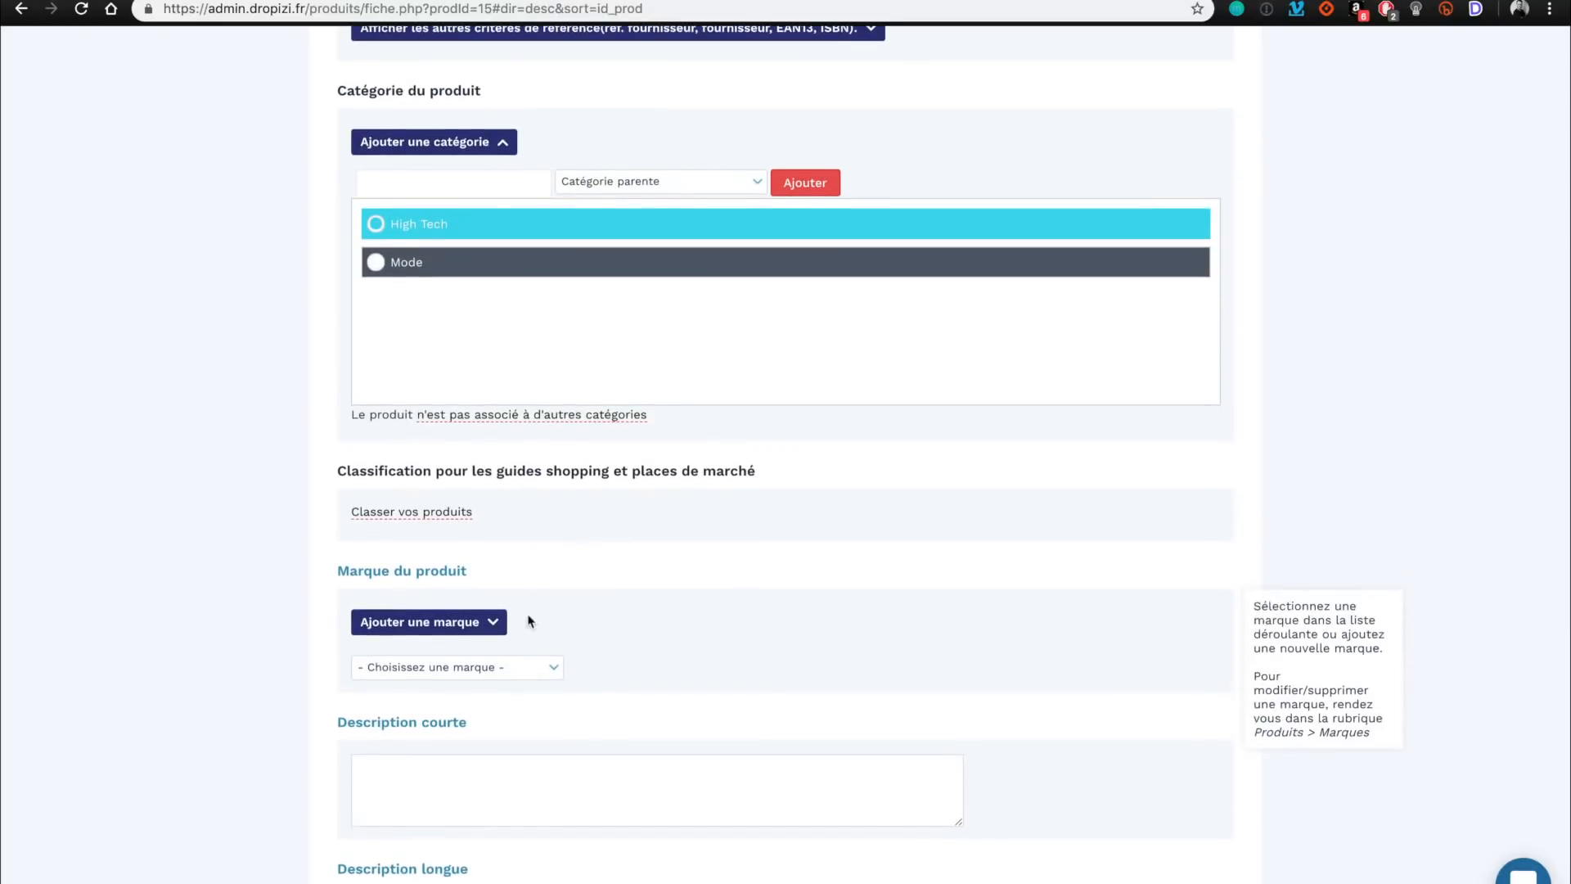
{"action": "left_click", "coordinate": [499, 631]}
{"action": "left_click", "coordinate": [499, 631]}
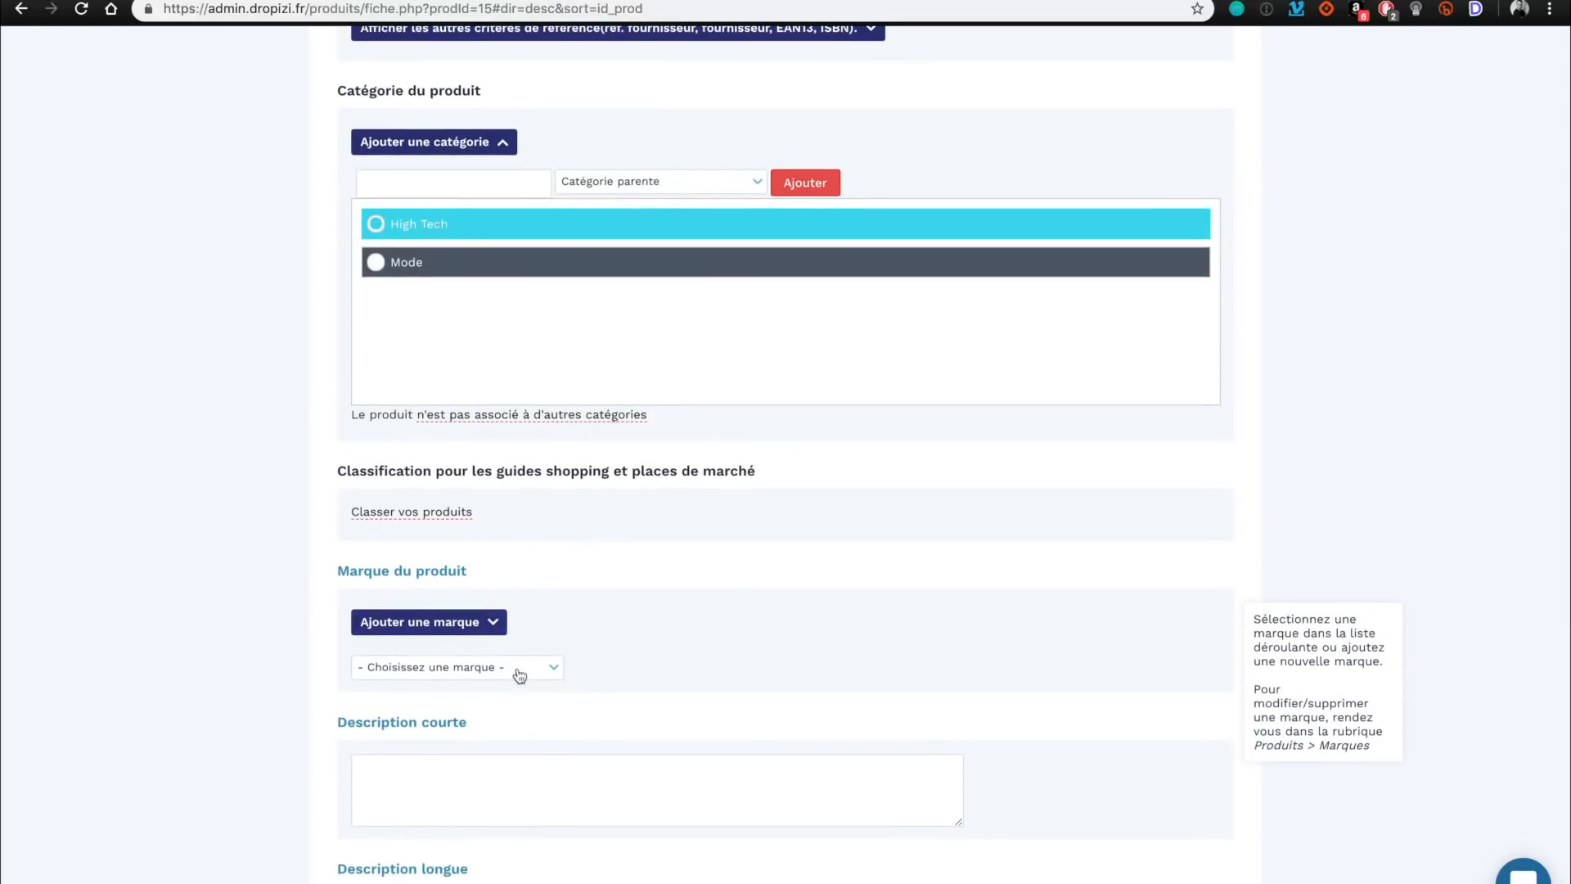
{"action": "left_click", "coordinate": [517, 667]}
{"action": "left_click", "coordinate": [470, 755]}
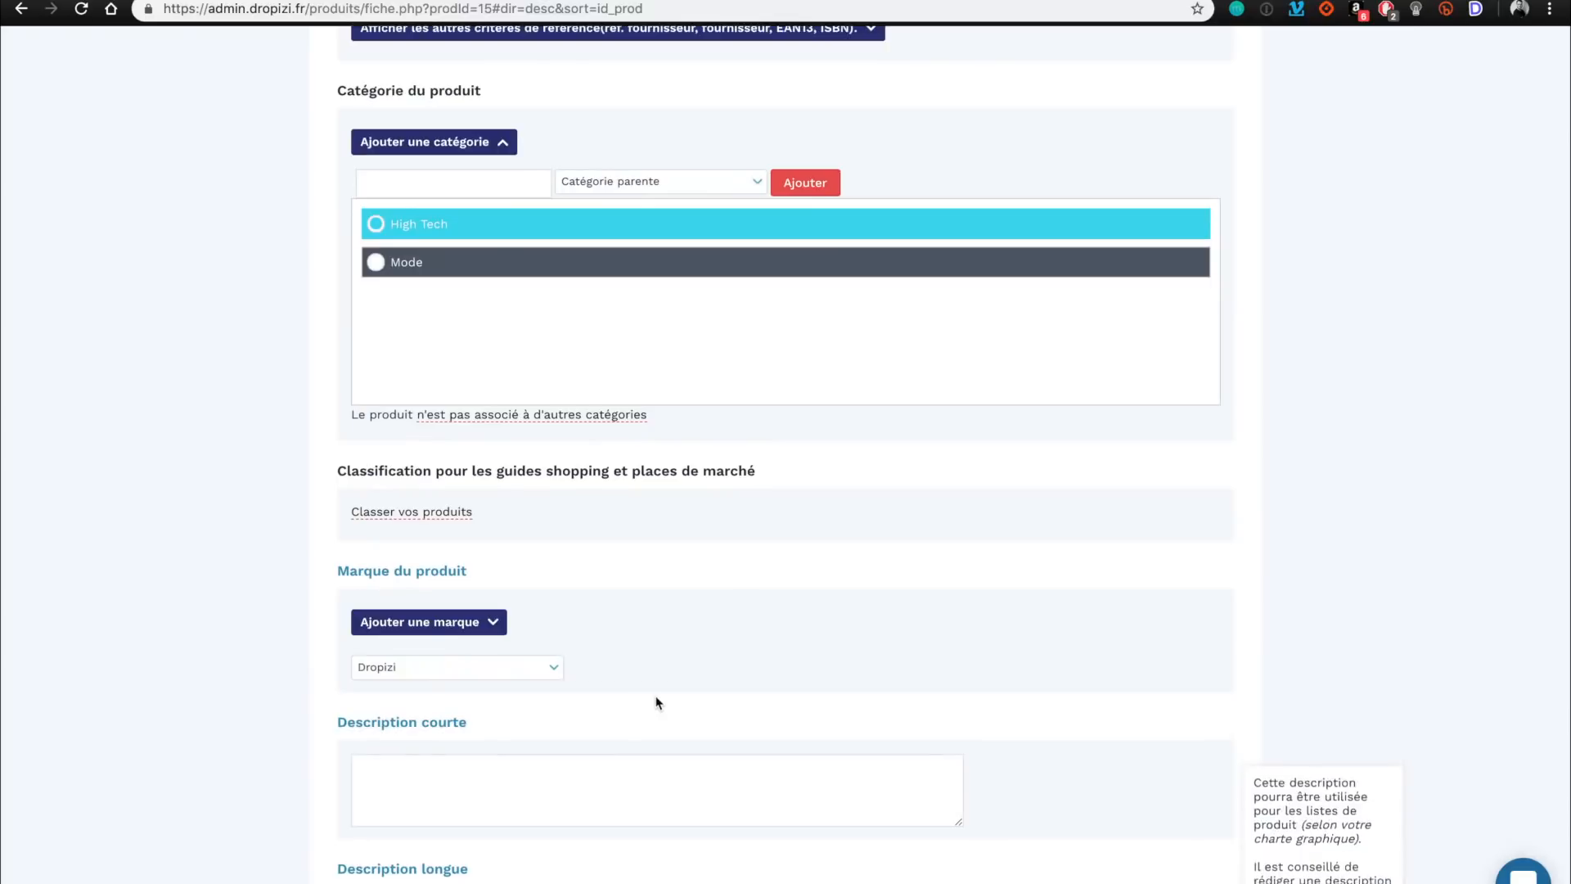
Enter "Coque pour iPhone" as the product's short description.
{"action": "scroll", "coordinate": [656, 701], "scroll_direction": "down", "scroll_amount": 2}
{"action": "left_click", "coordinate": [561, 589]}
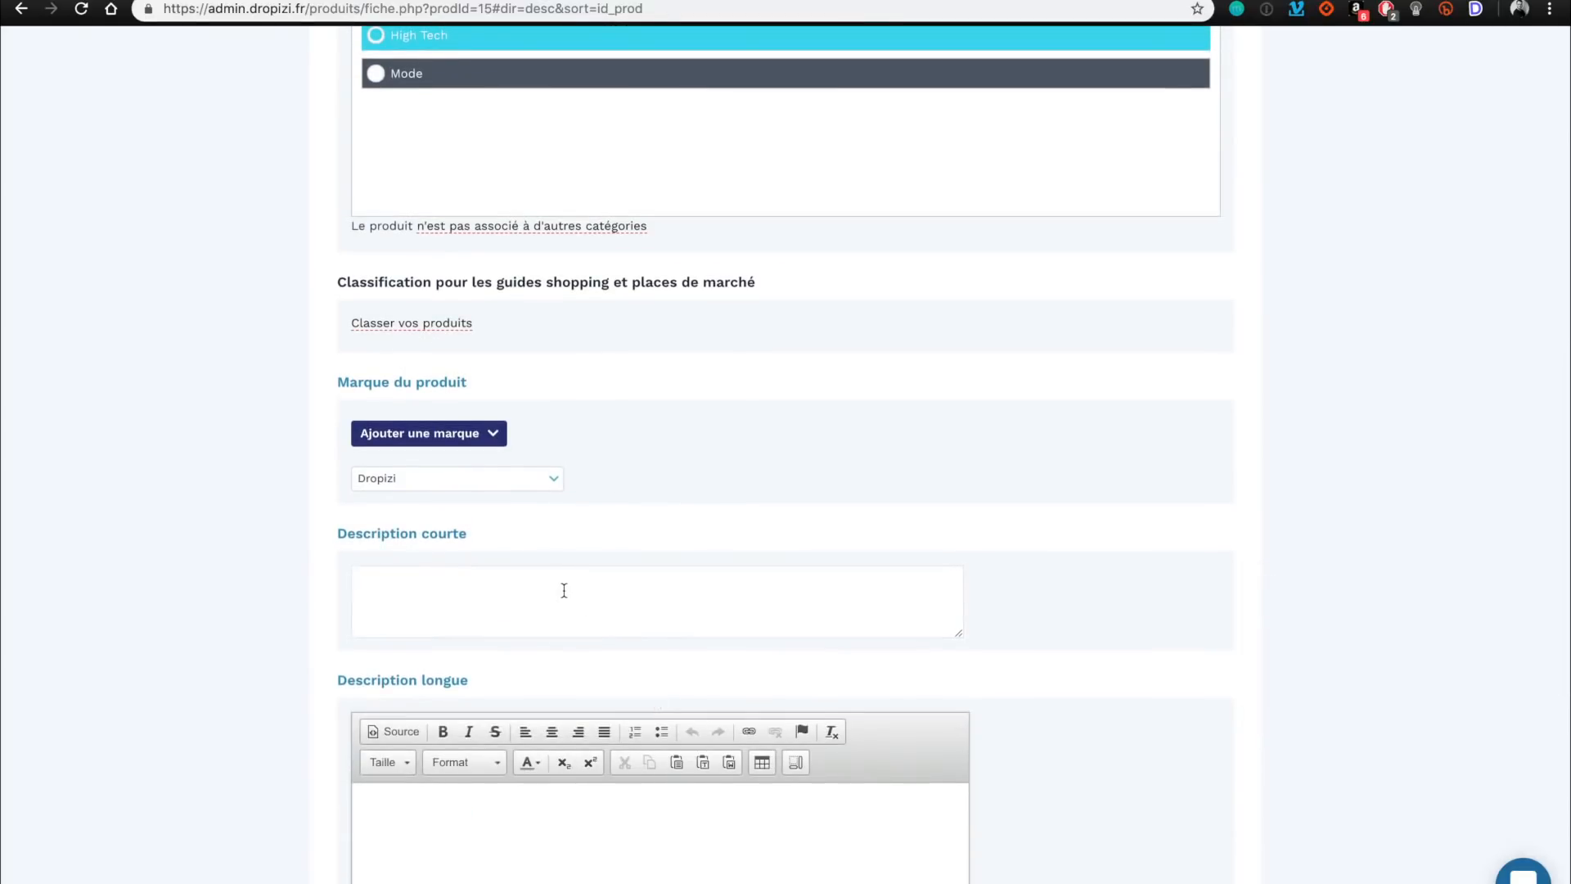
{"action": "type", "text": "Coque pour iPhone"}
{"action": "mouse_move", "coordinate": [427, 564]}
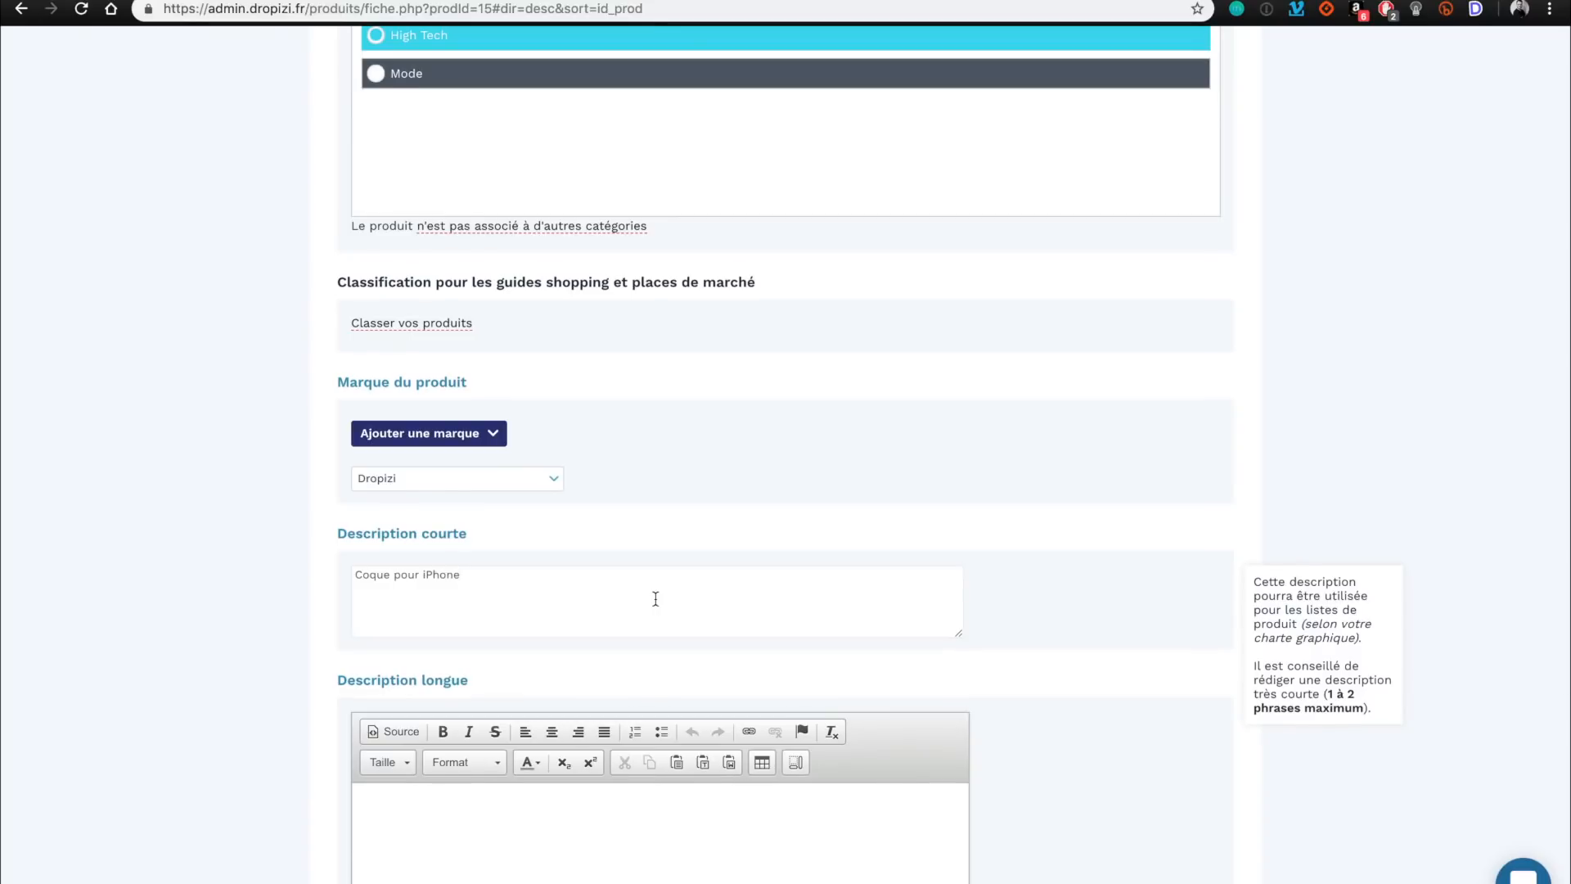
Write the long description on two lines, "Très haute résistance" and "Design moderne", correcting the typing errors.
{"action": "scroll", "coordinate": [656, 599], "scroll_direction": "down", "scroll_amount": 2}
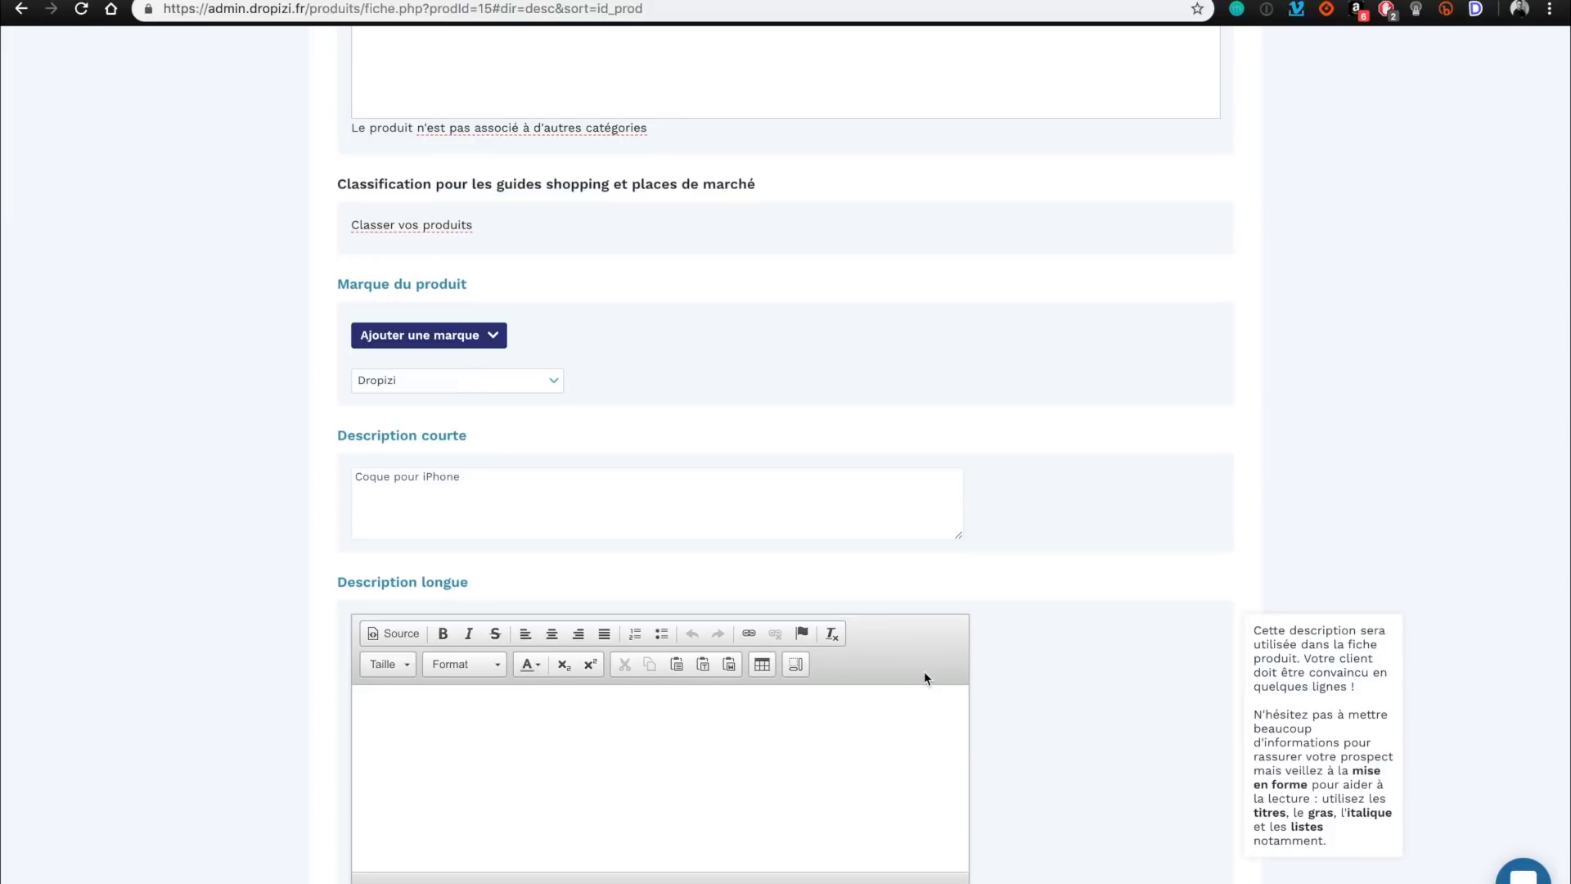
{"action": "left_click", "coordinate": [796, 736]}
{"action": "scroll", "coordinate": [796, 735], "scroll_direction": "down", "scroll_amount": 2}
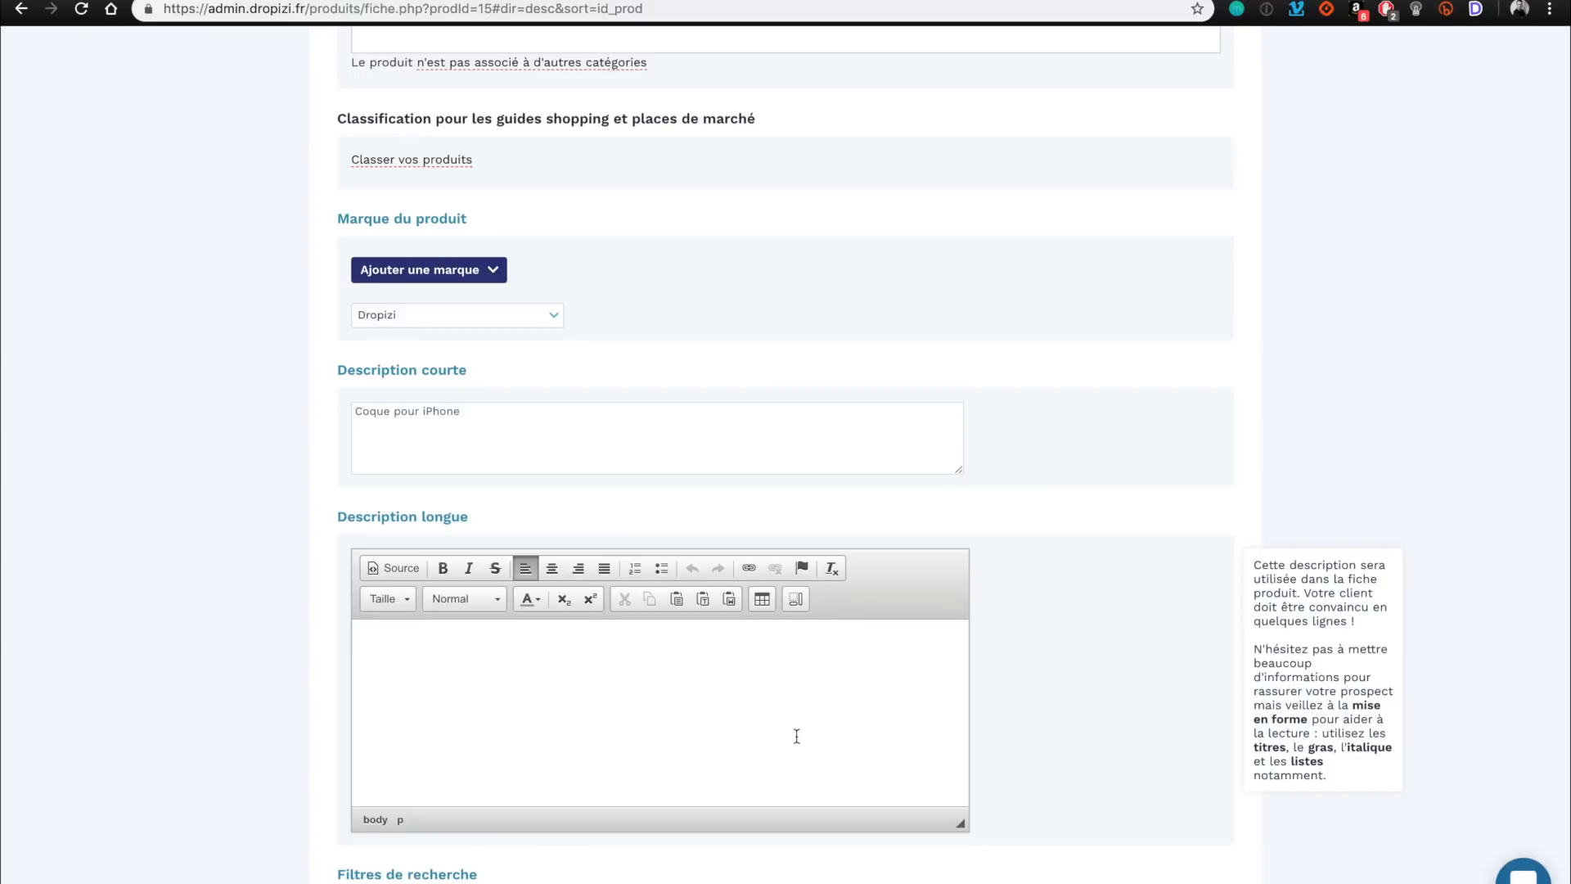
{"action": "left_click", "coordinate": [796, 735]}
{"action": "left_click", "coordinate": [551, 695]}
{"action": "type", "text": "Très hau"}
{"action": "type", "text": "te résista"}
{"action": "type", "text": "nce"}
{"action": "type", "text": "Deisgn mor"}
{"action": "type", "text": "derne"}
{"action": "key", "text": "BackSpace"}
{"action": "key", "text": "BackSpace"}
{"action": "key", "text": "BackSpace"}
{"action": "key", "text": "BackSpace"}
{"action": "key", "text": "BackSpace"}
{"action": "key", "text": "BackSpace"}
{"action": "type", "text": "derne"}
{"action": "left_click", "coordinate": [396, 667]}
{"action": "key", "text": "BackSpace"}
{"action": "key", "text": "BackSpace"}
{"action": "type", "text": "si"}
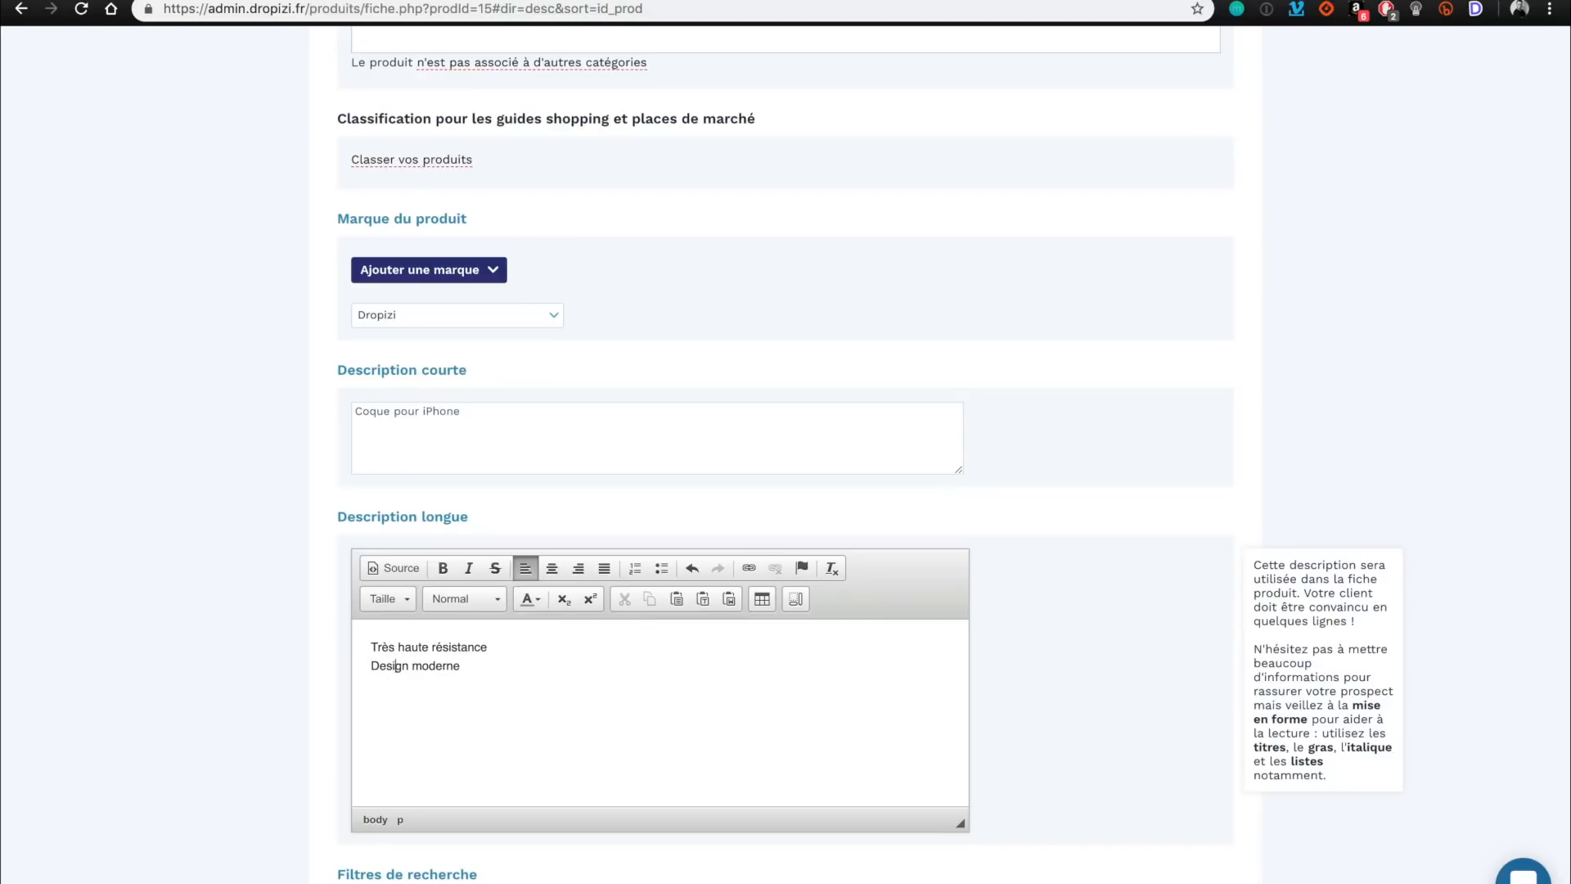
Try to open more information about the search filters option, choosing to stay on the product sheet when asked.
{"action": "scroll", "coordinate": [504, 738], "scroll_direction": "down", "scroll_amount": 3}
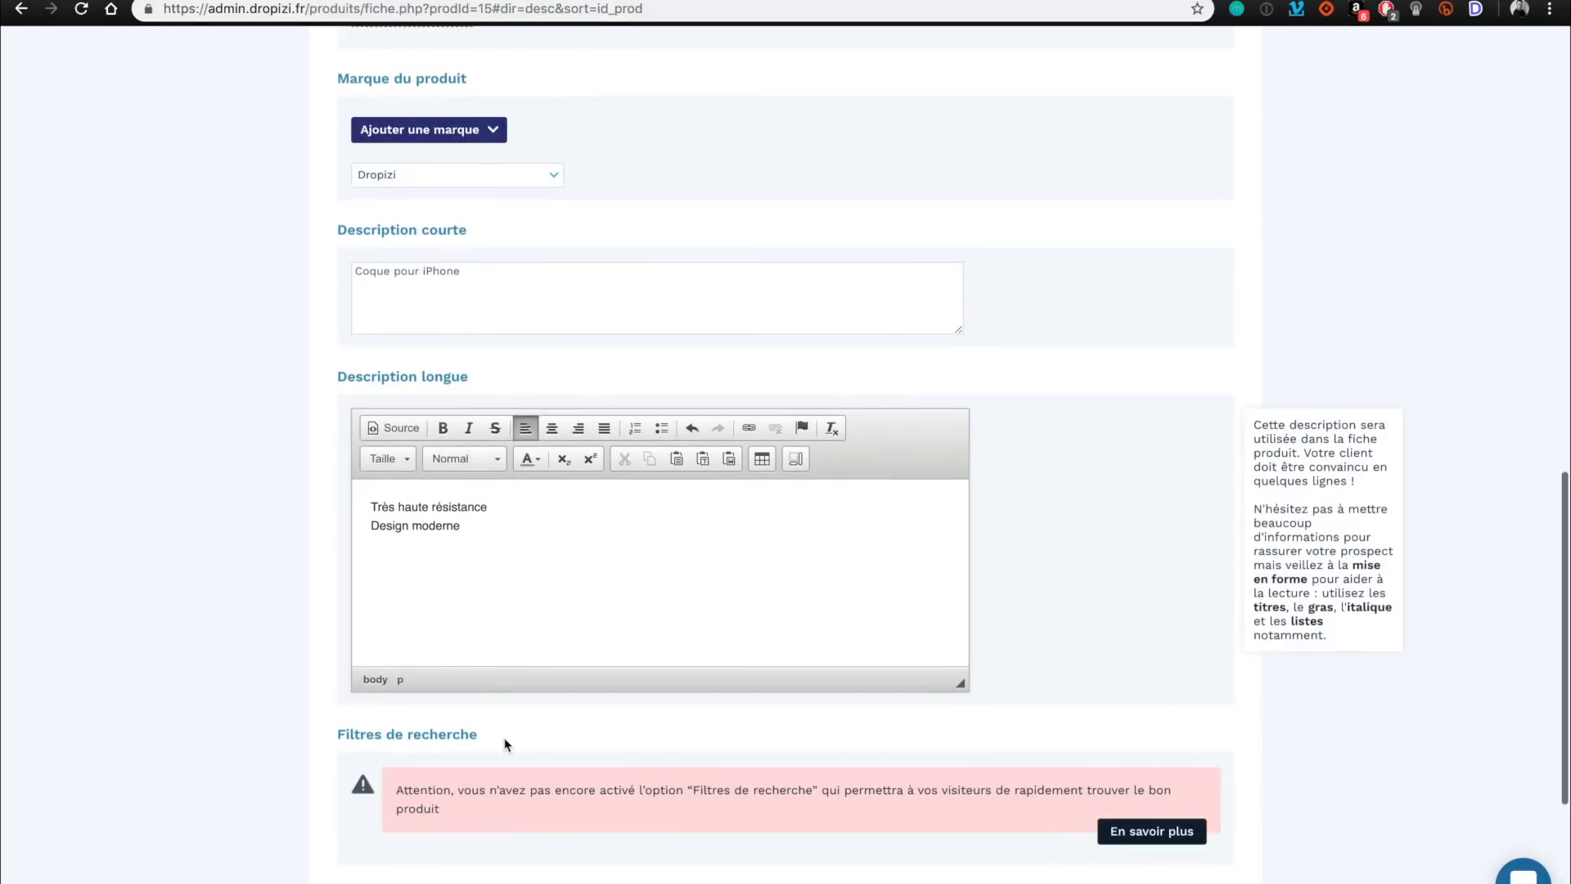
{"action": "scroll", "coordinate": [504, 738], "scroll_direction": "down", "scroll_amount": 2}
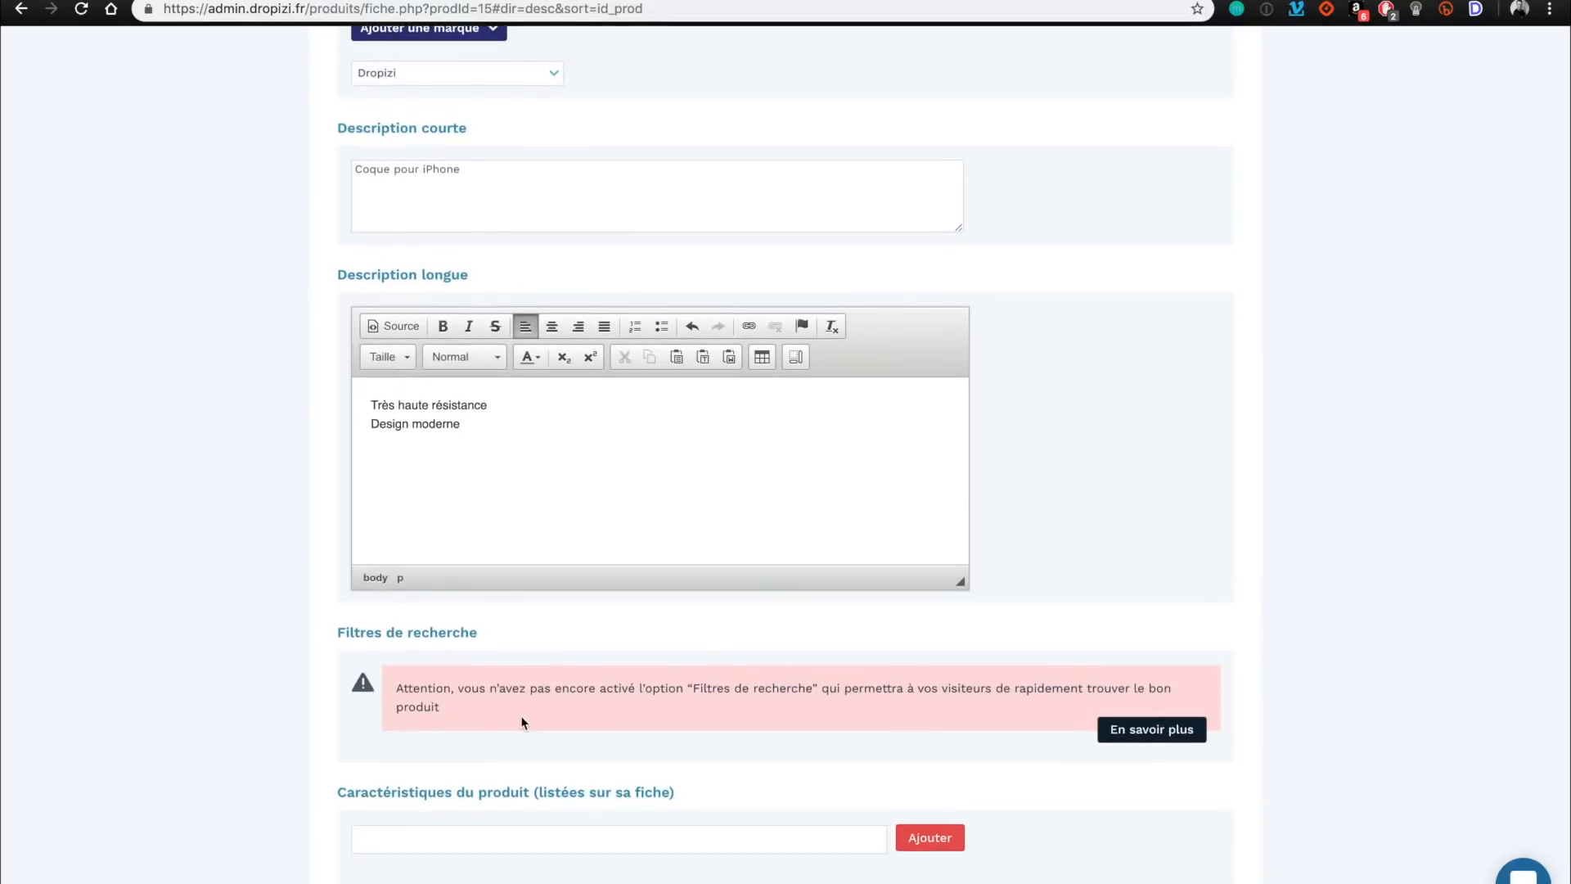
{"action": "scroll", "coordinate": [784, 687], "scroll_direction": "down", "scroll_amount": 2}
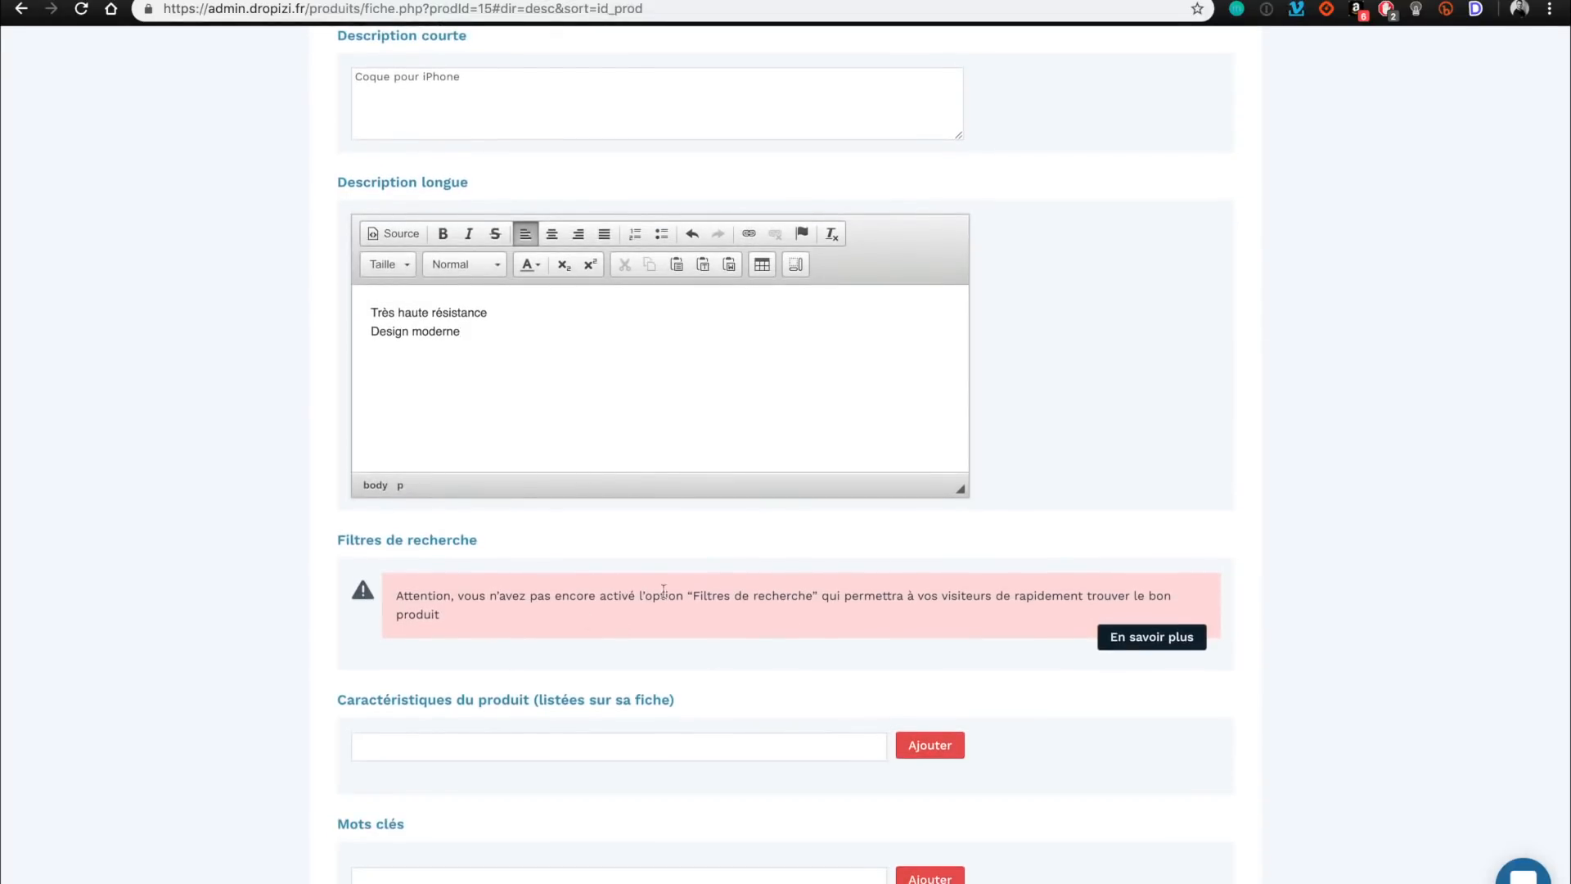
{"action": "scroll", "coordinate": [776, 637], "scroll_direction": "down", "scroll_amount": 1}
{"action": "left_click", "coordinate": [1138, 611]}
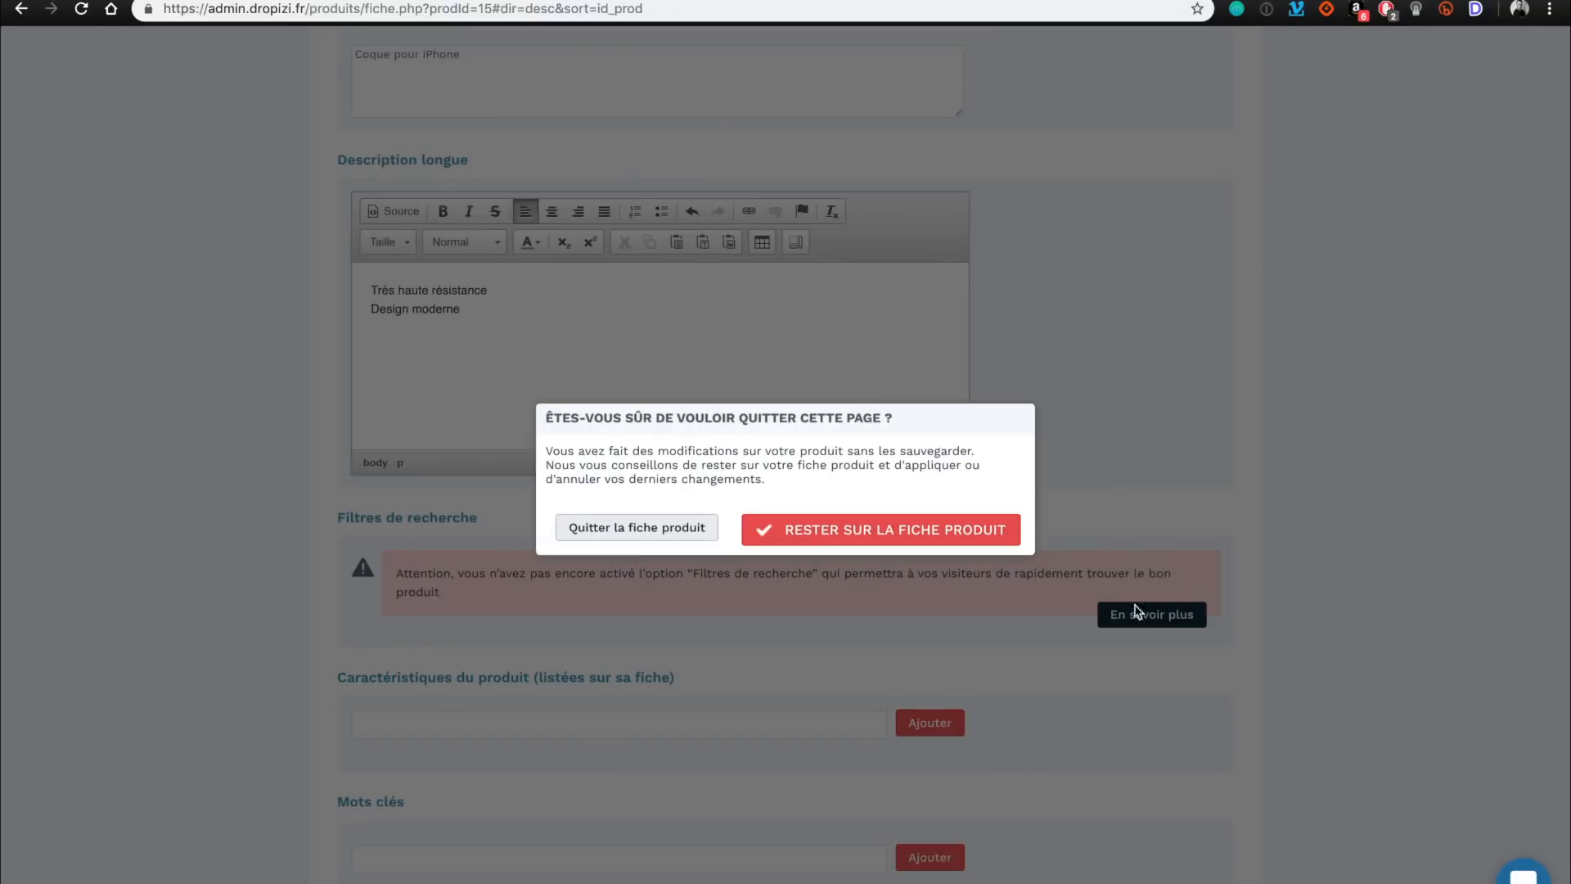
{"action": "left_click", "coordinate": [888, 540]}
Enter "Haute Résistance" in the product characteristics field and add the keyword "coque".
{"action": "scroll", "coordinate": [1033, 661], "scroll_direction": "down", "scroll_amount": 2}
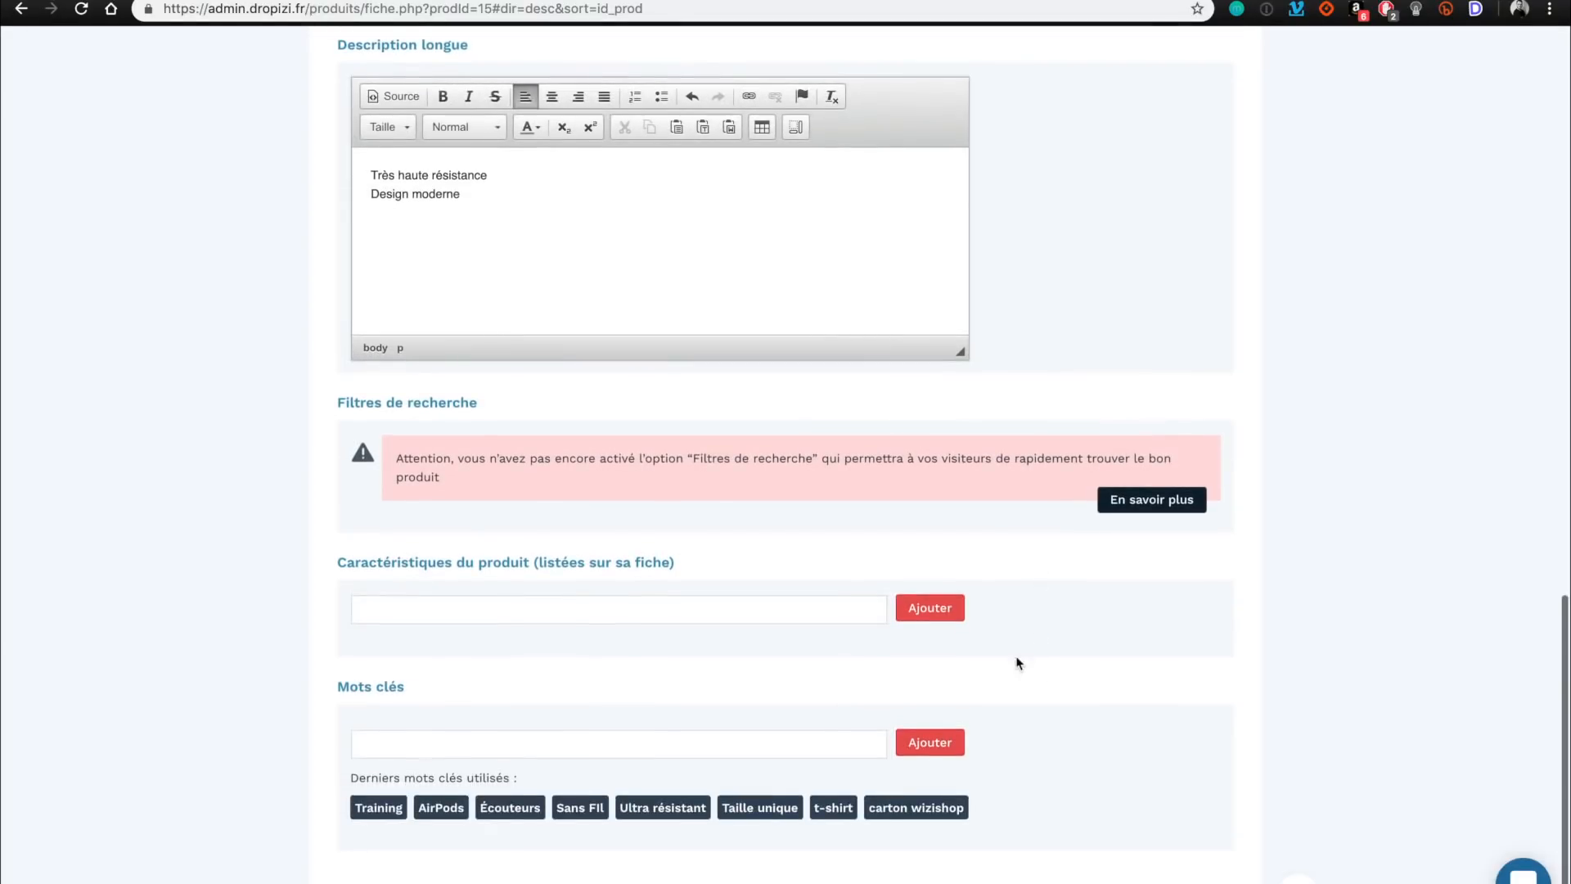
{"action": "left_click", "coordinate": [709, 608]}
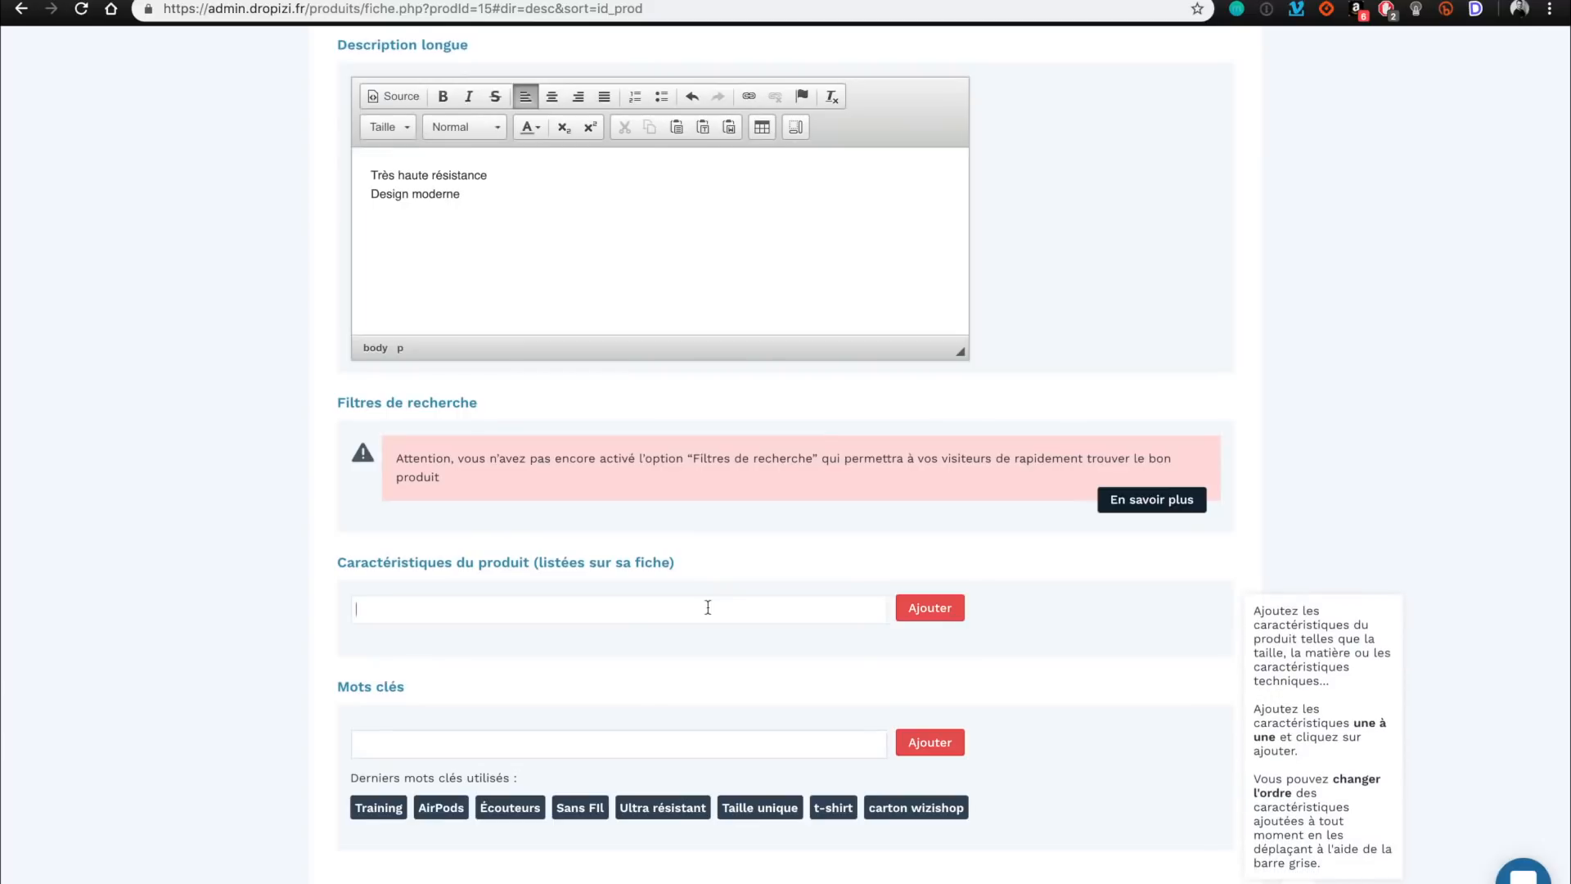
{"action": "type", "text": "Haute Résistance"}
{"action": "left_click", "coordinate": [636, 754]}
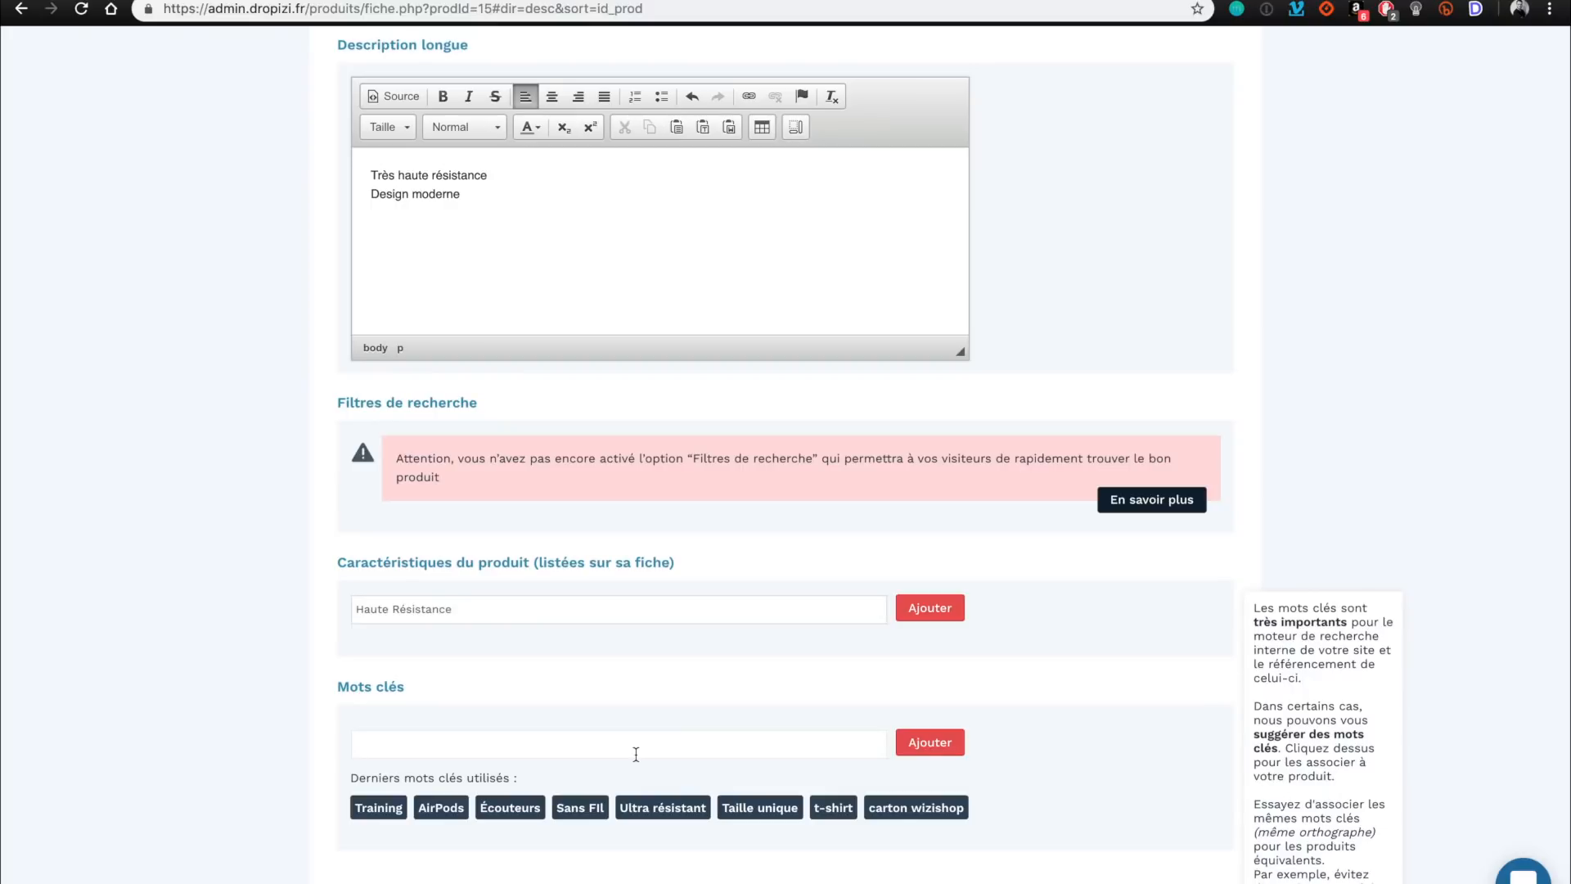
{"action": "type", "text": "coque,"}
{"action": "left_click", "coordinate": [931, 747]}
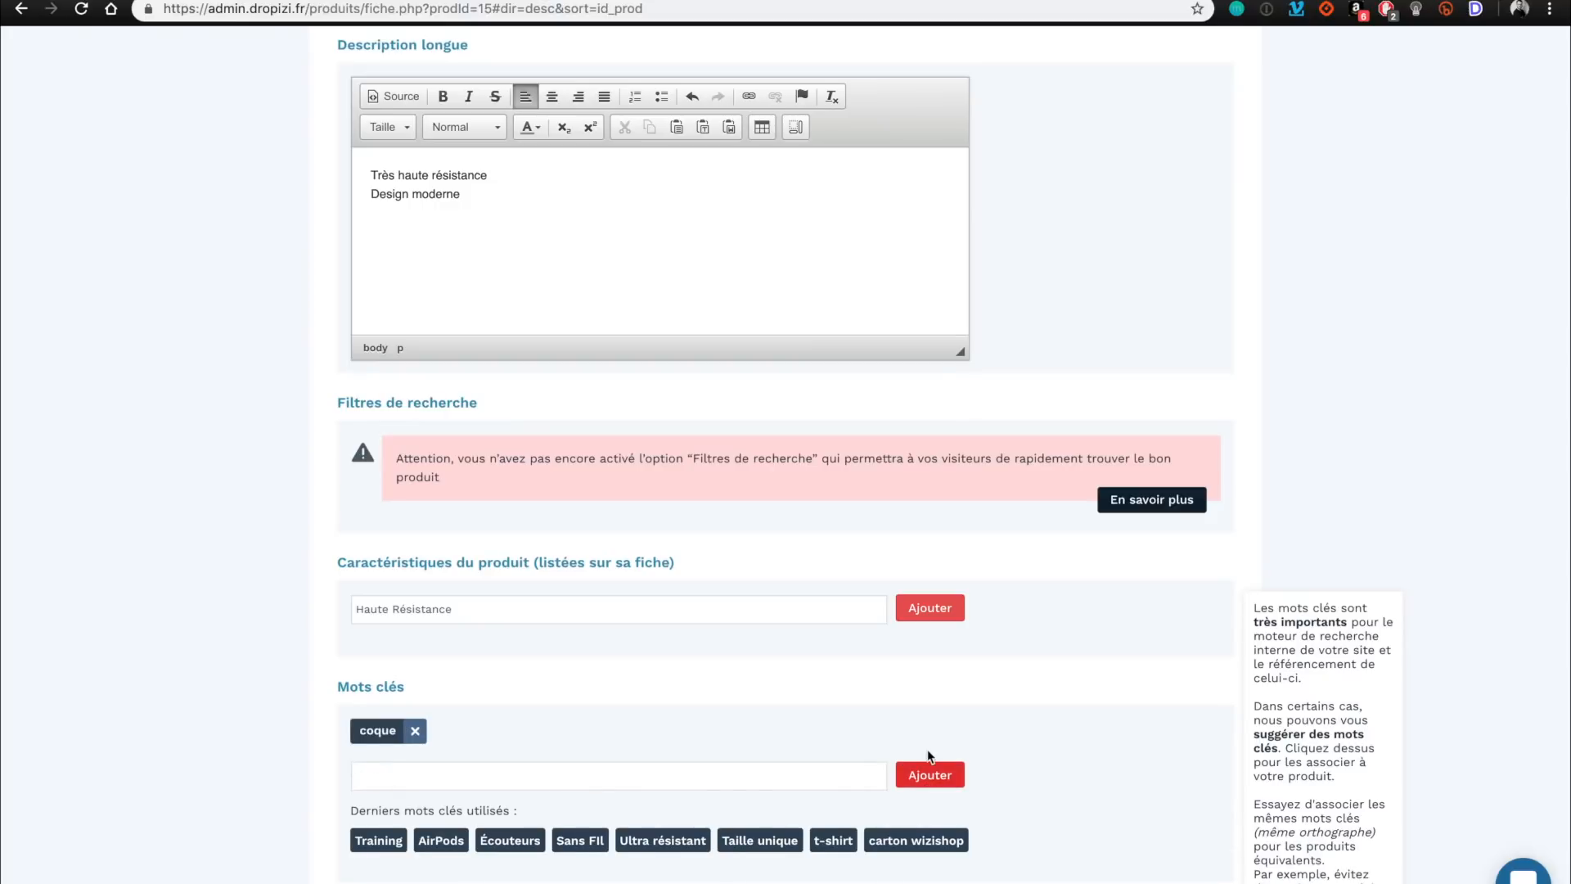
Add the keyword "iphone" to the iPhone case's product sheet and publish the product.
{"action": "left_click", "coordinate": [832, 767]}
{"action": "type", "text": "ih"}
{"action": "key", "text": "BackSpace"}
{"action": "type", "text": "phone"}
{"action": "left_click", "coordinate": [915, 773]}
{"action": "scroll", "coordinate": [1074, 729], "scroll_direction": "down", "scroll_amount": 1}
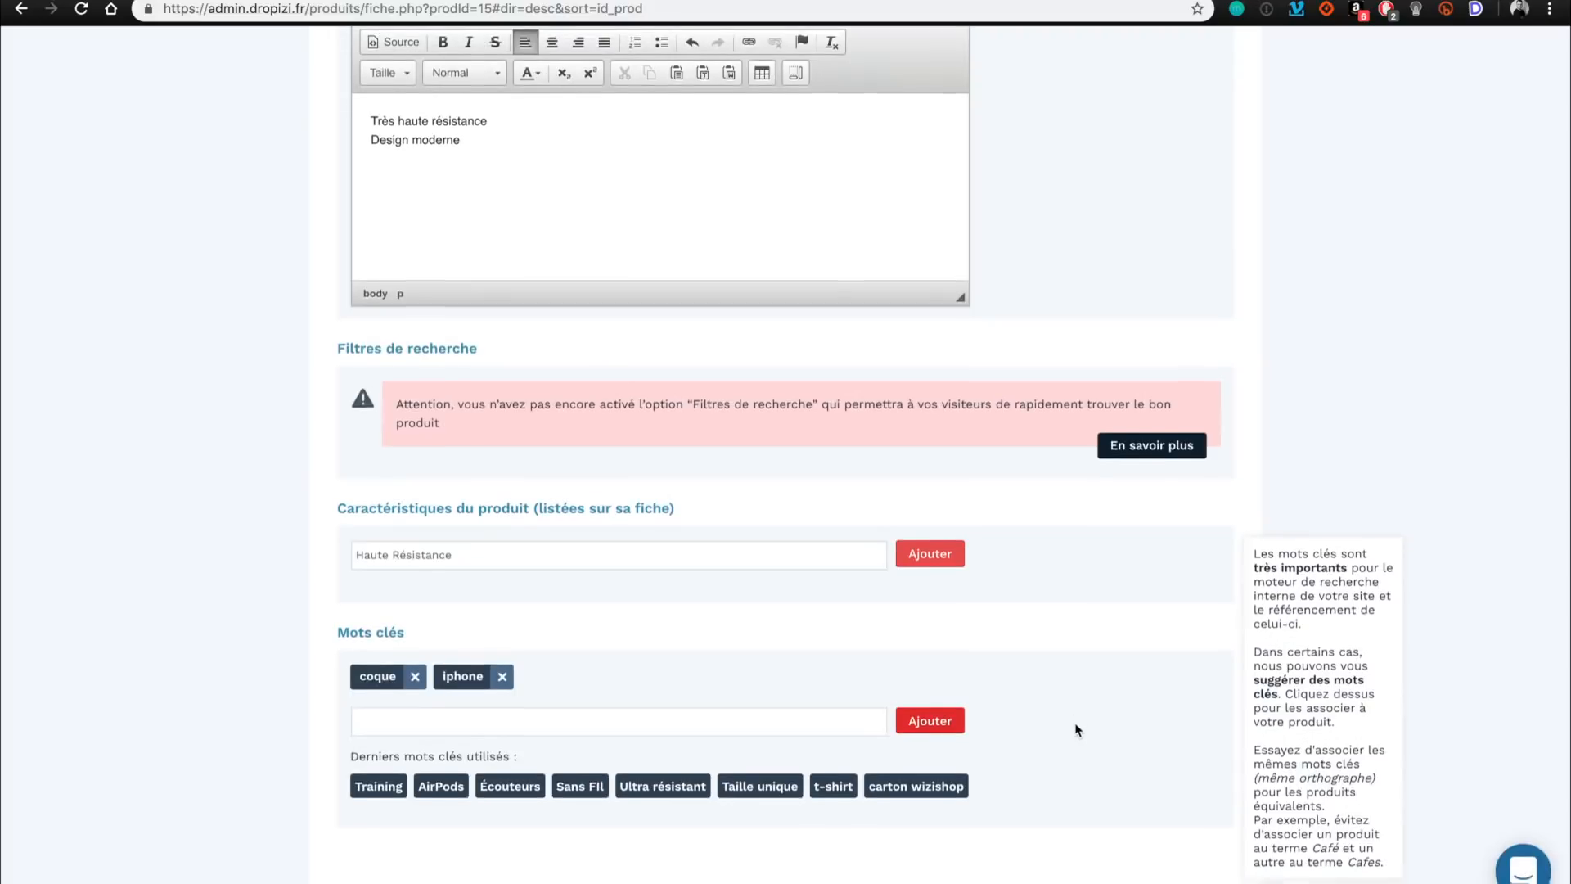
{"action": "scroll", "coordinate": [1074, 729], "scroll_direction": "up", "scroll_amount": 15}
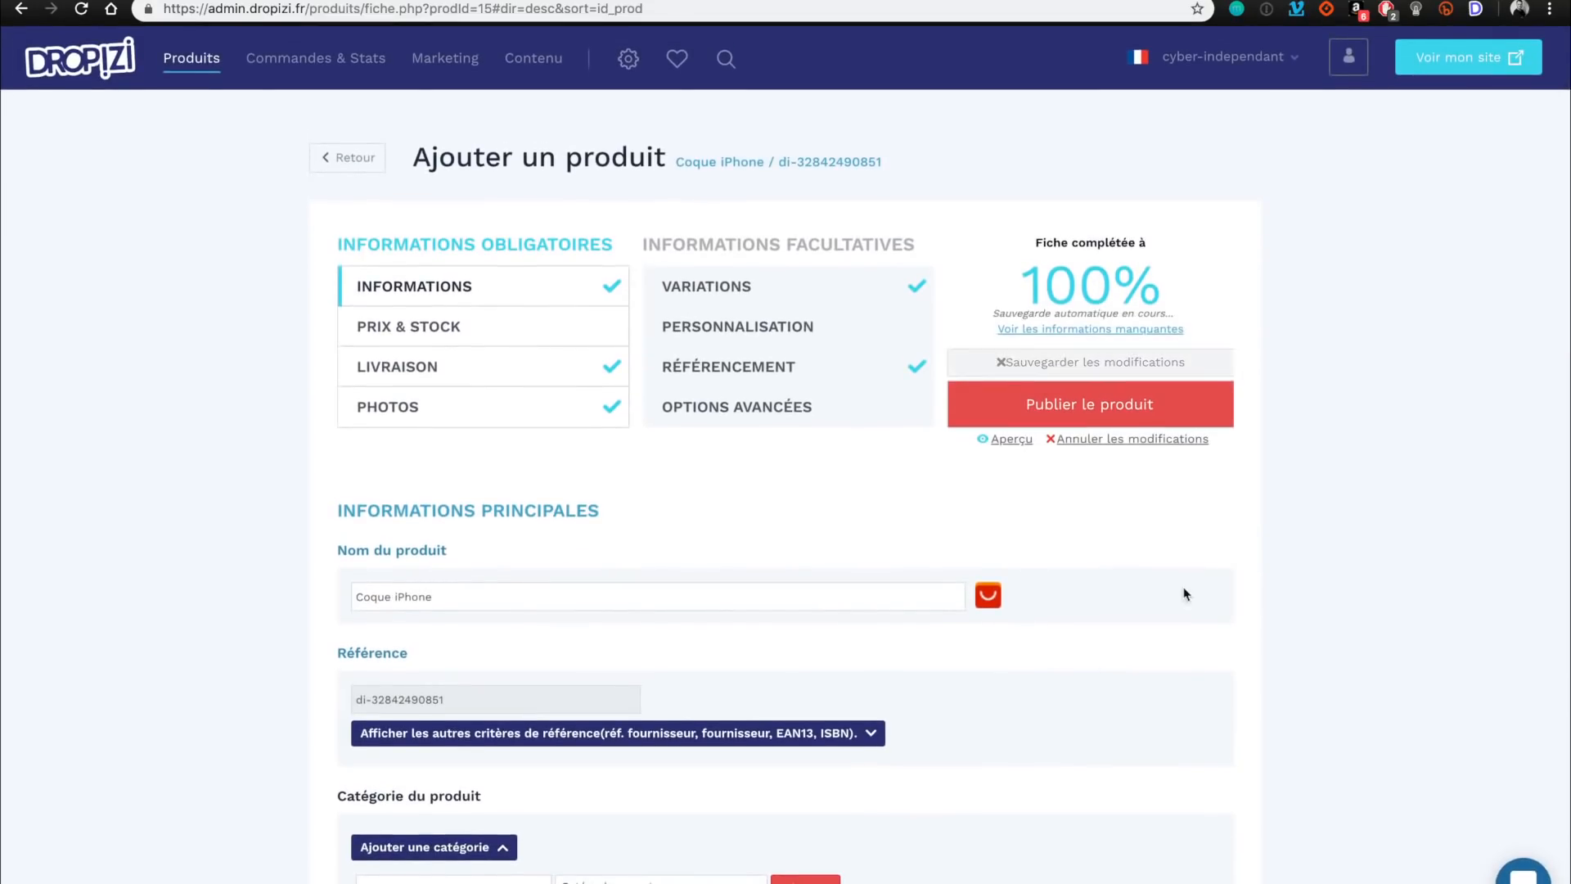
{"action": "left_click", "coordinate": [1017, 401]}
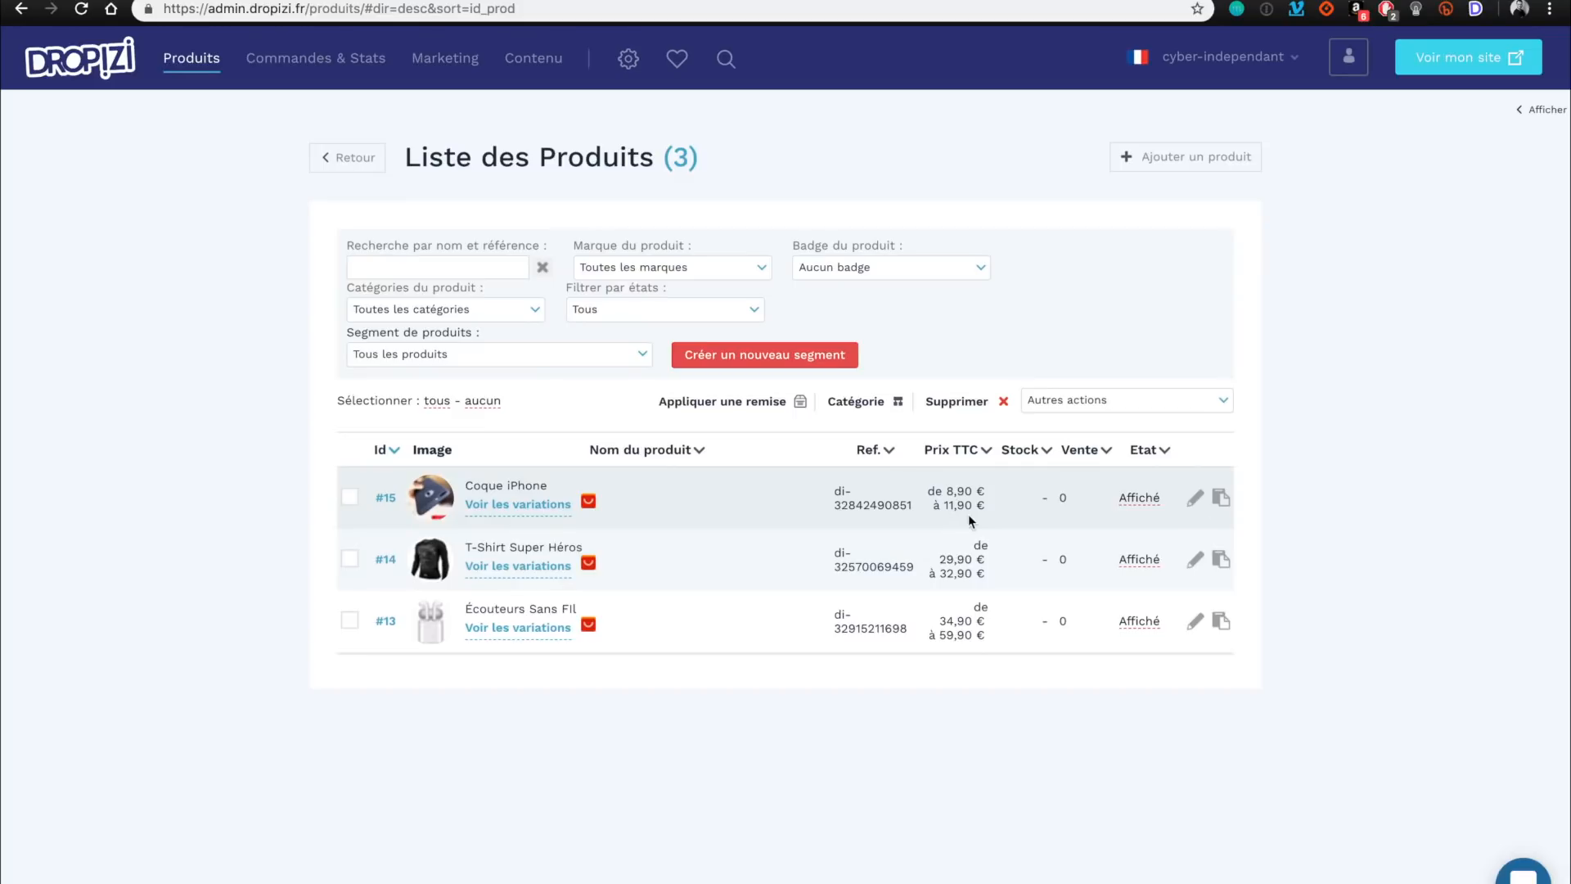
Open the Coque iPhone product's AliExpress page from the shop's product list and review its price and options.
{"action": "left_click", "coordinate": [589, 501]}
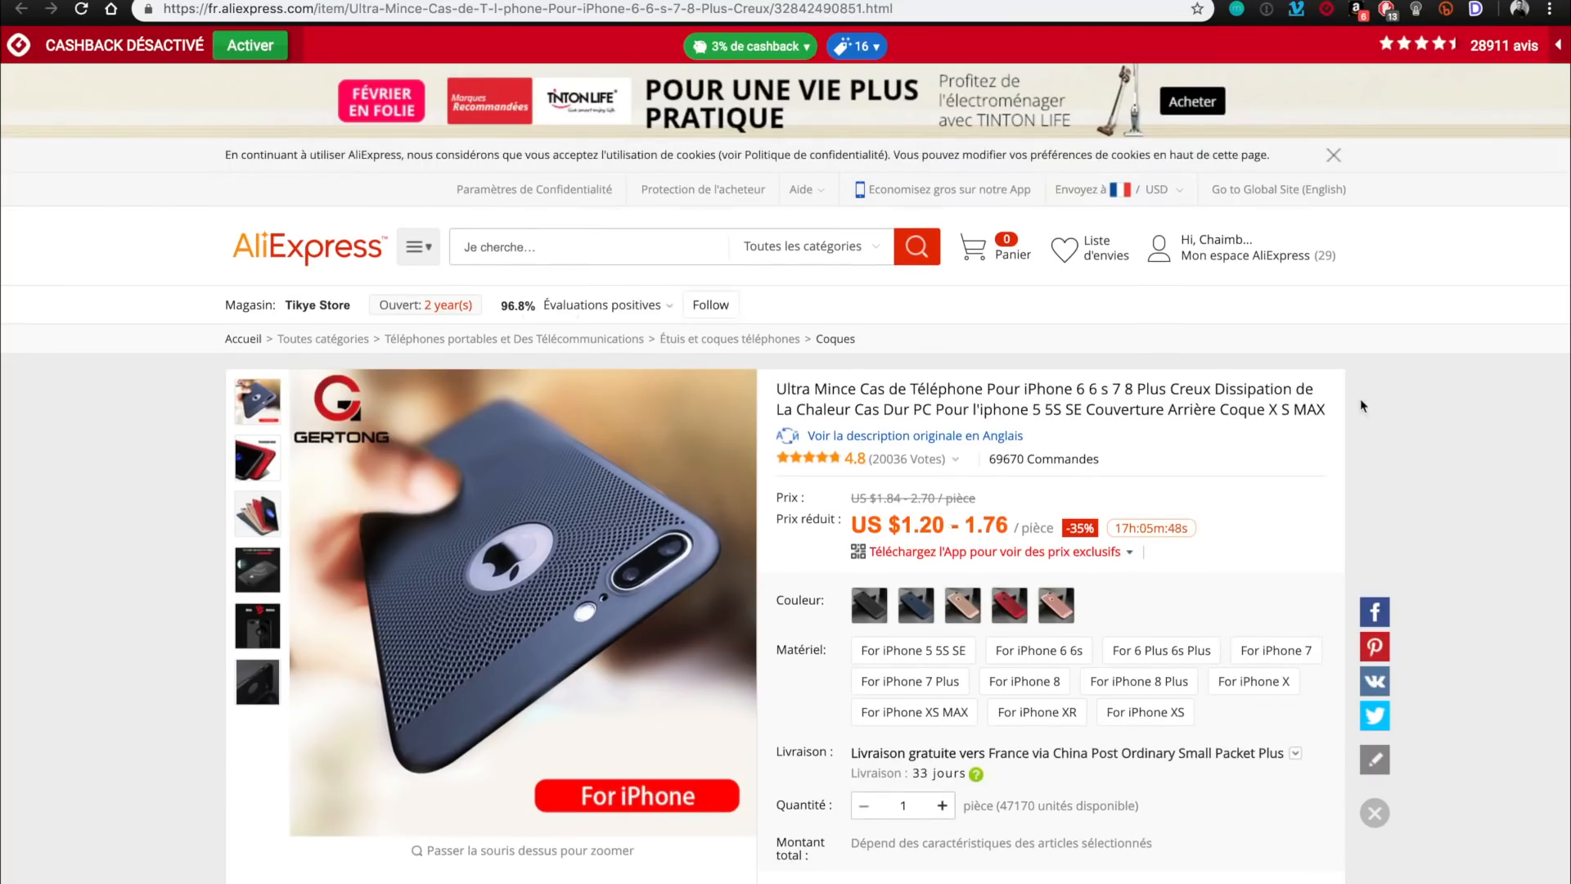
{"action": "scroll", "coordinate": [1305, 489], "scroll_direction": "down", "scroll_amount": 2}
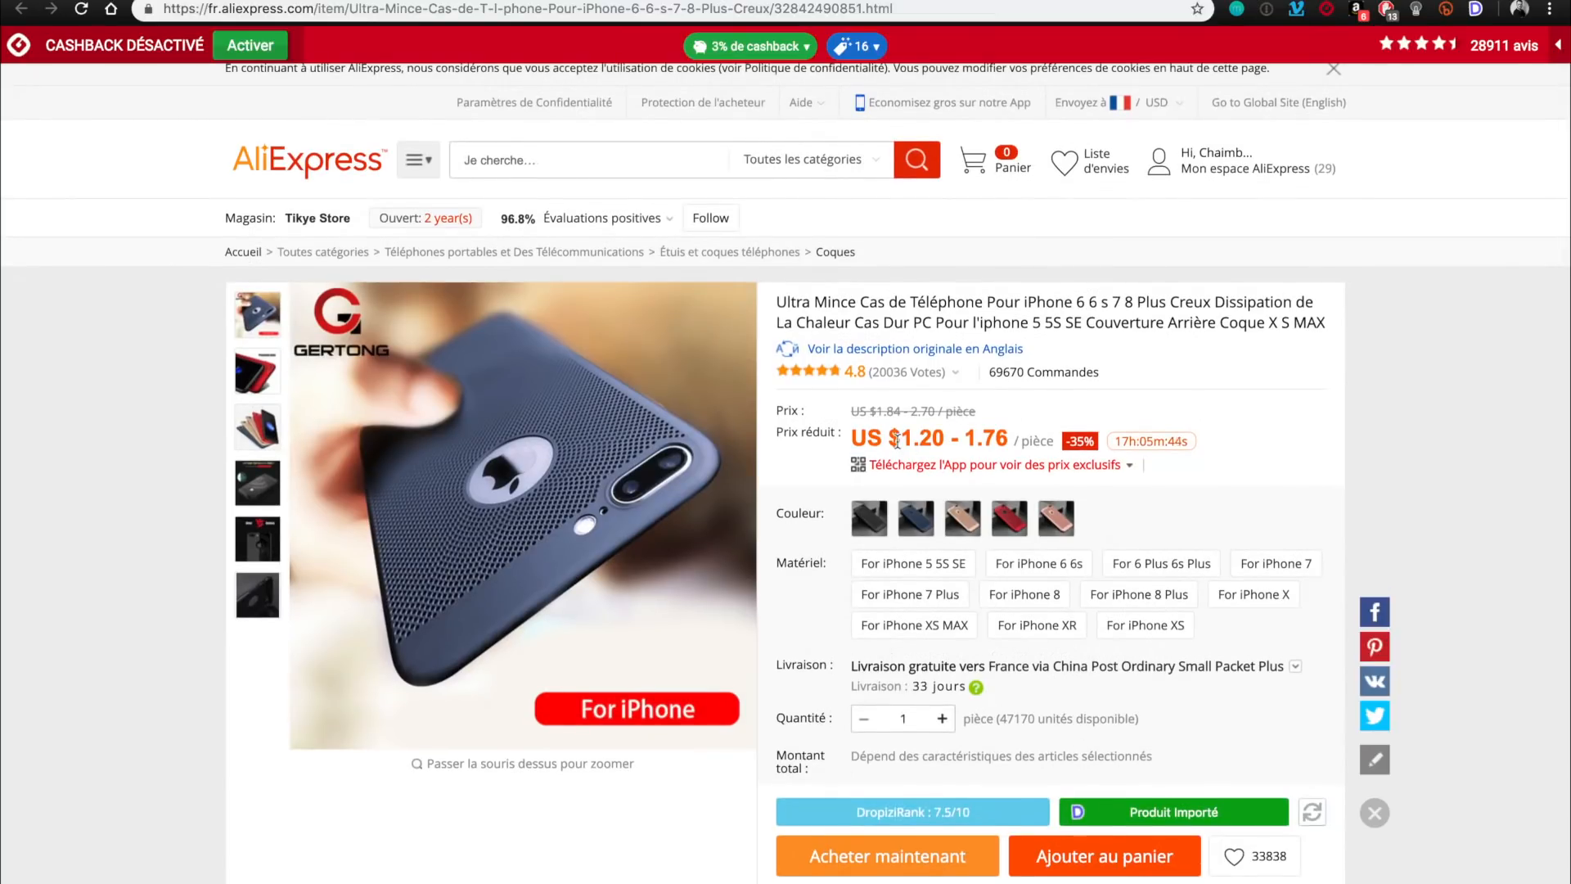
{"action": "scroll", "coordinate": [941, 446], "scroll_direction": "down", "scroll_amount": 3}
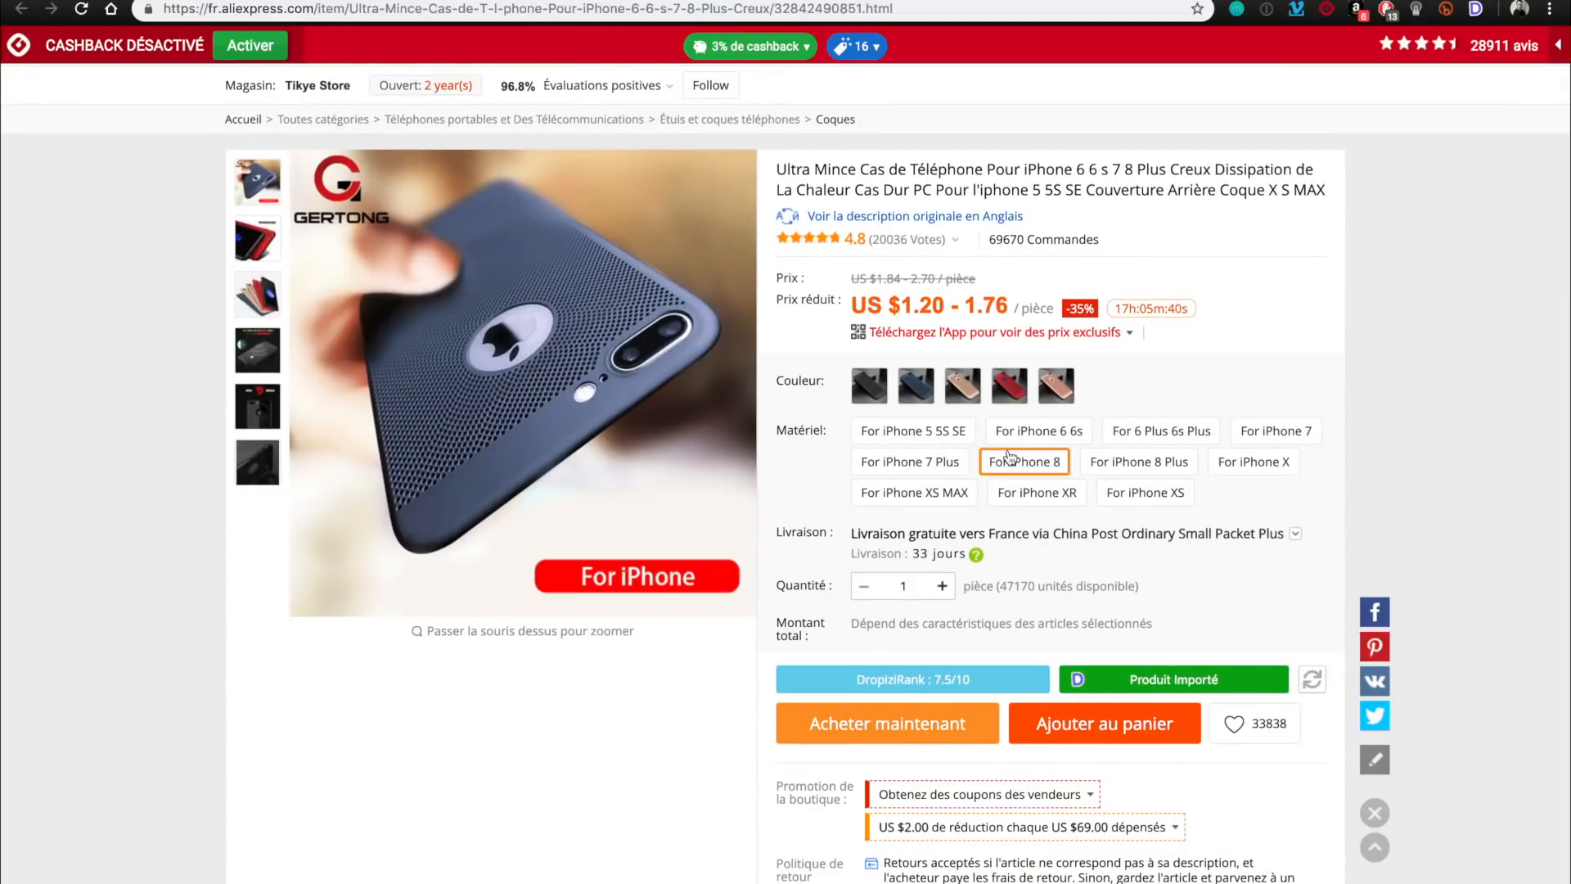
{"action": "scroll", "coordinate": [1011, 456], "scroll_direction": "up", "scroll_amount": 5}
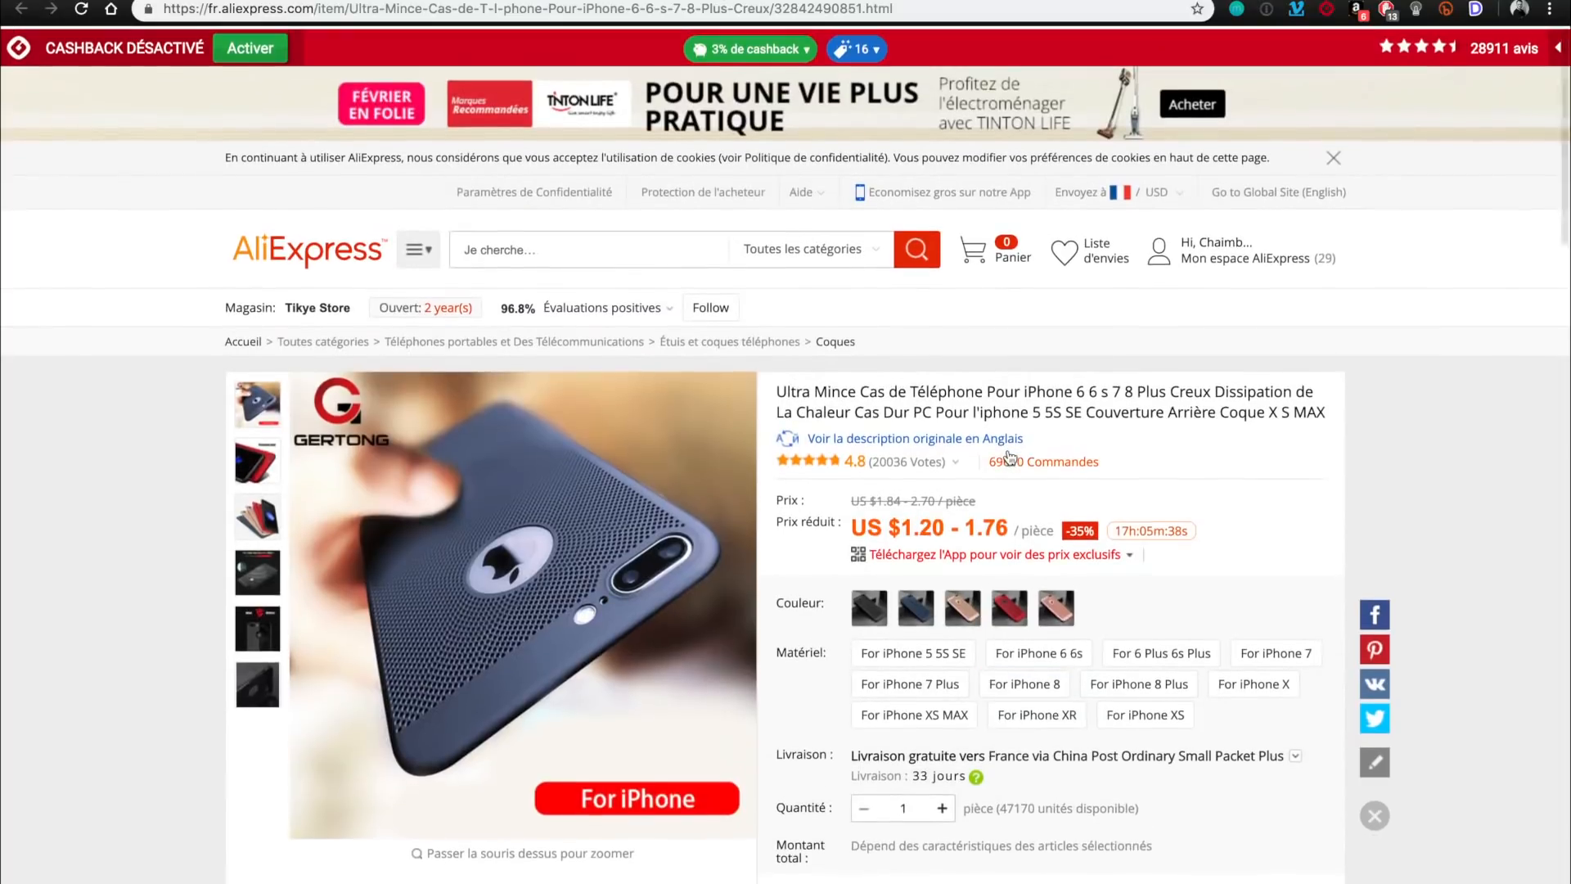
Set the AliExpress currency to EUR (Euro) and compare the case's supplier price with the prices in the Dropizi product list.
{"action": "mouse_move", "coordinate": [1153, 190]}
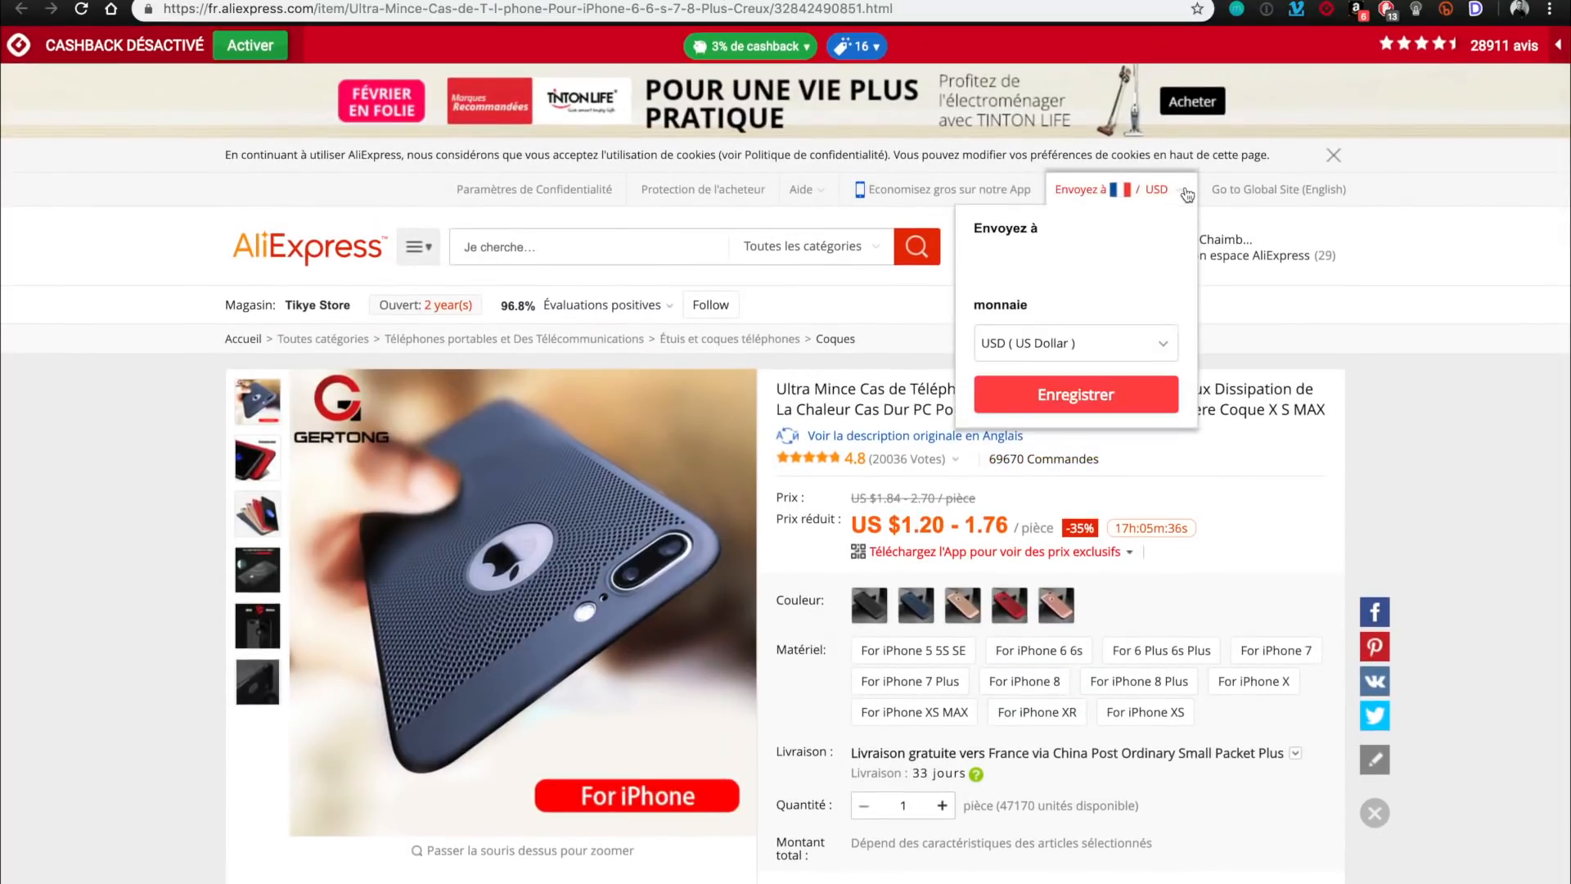
{"action": "left_click", "coordinate": [1159, 342]}
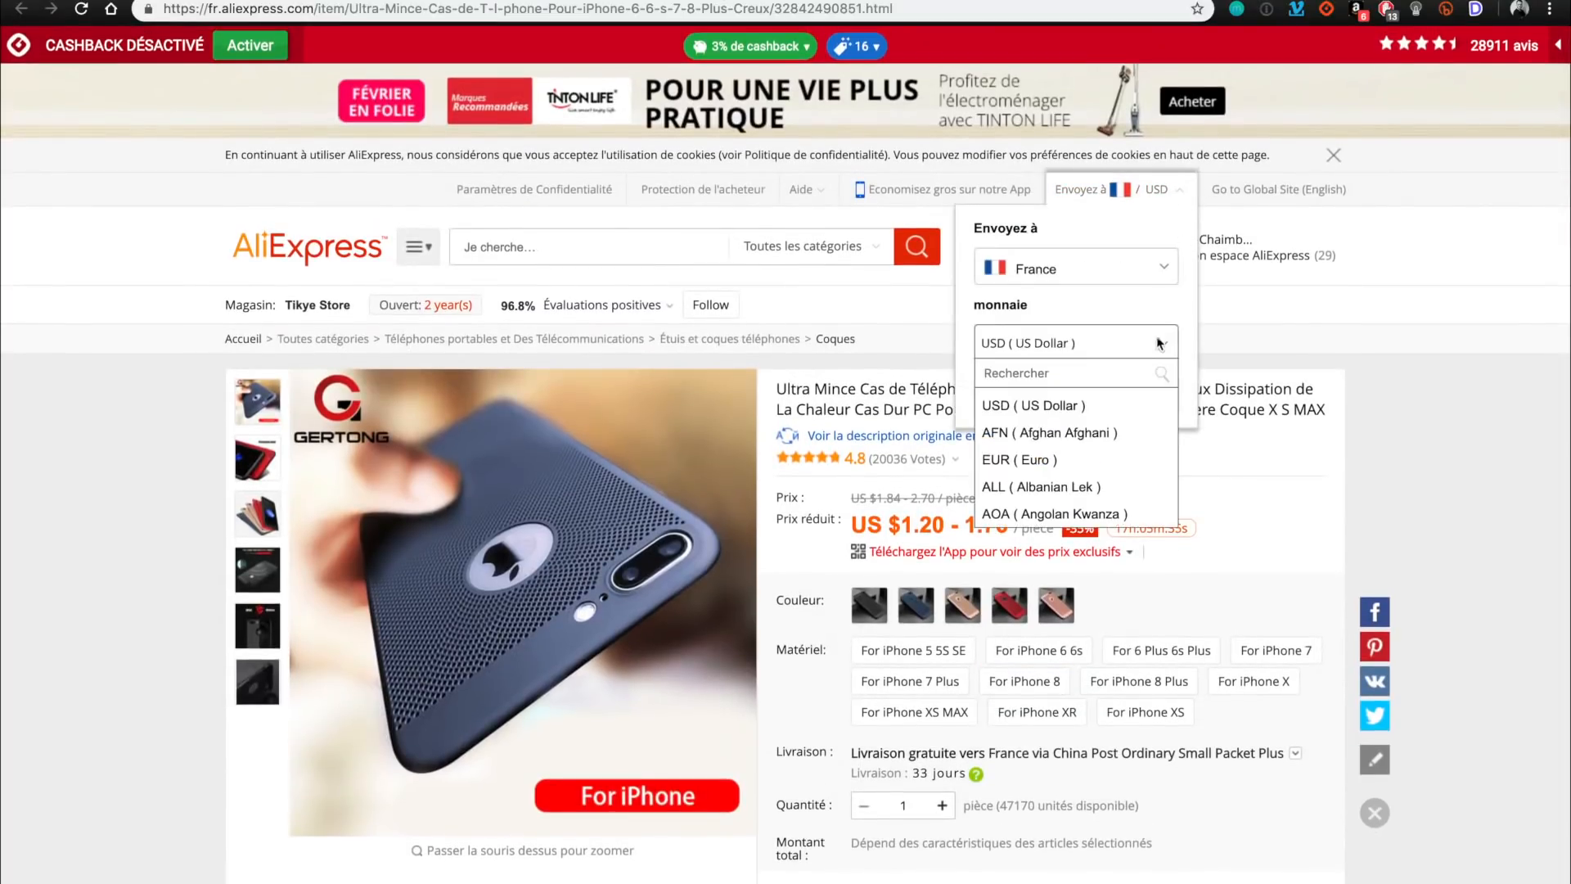
{"action": "left_click", "coordinate": [1113, 459]}
{"action": "left_click", "coordinate": [1096, 399]}
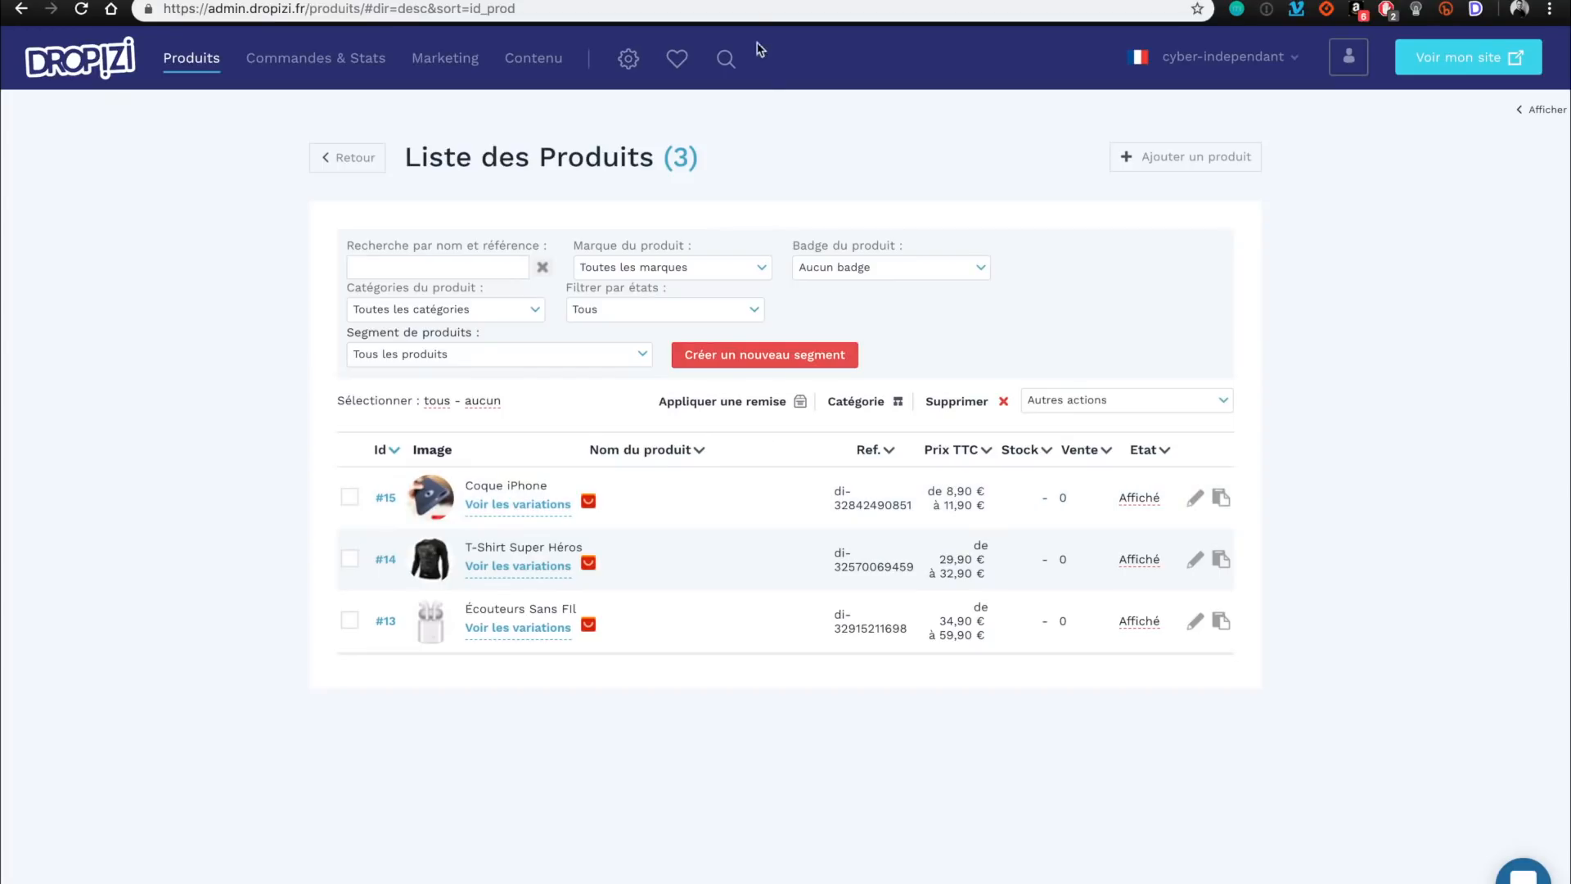
{"action": "left_click", "coordinate": [746, 1]}
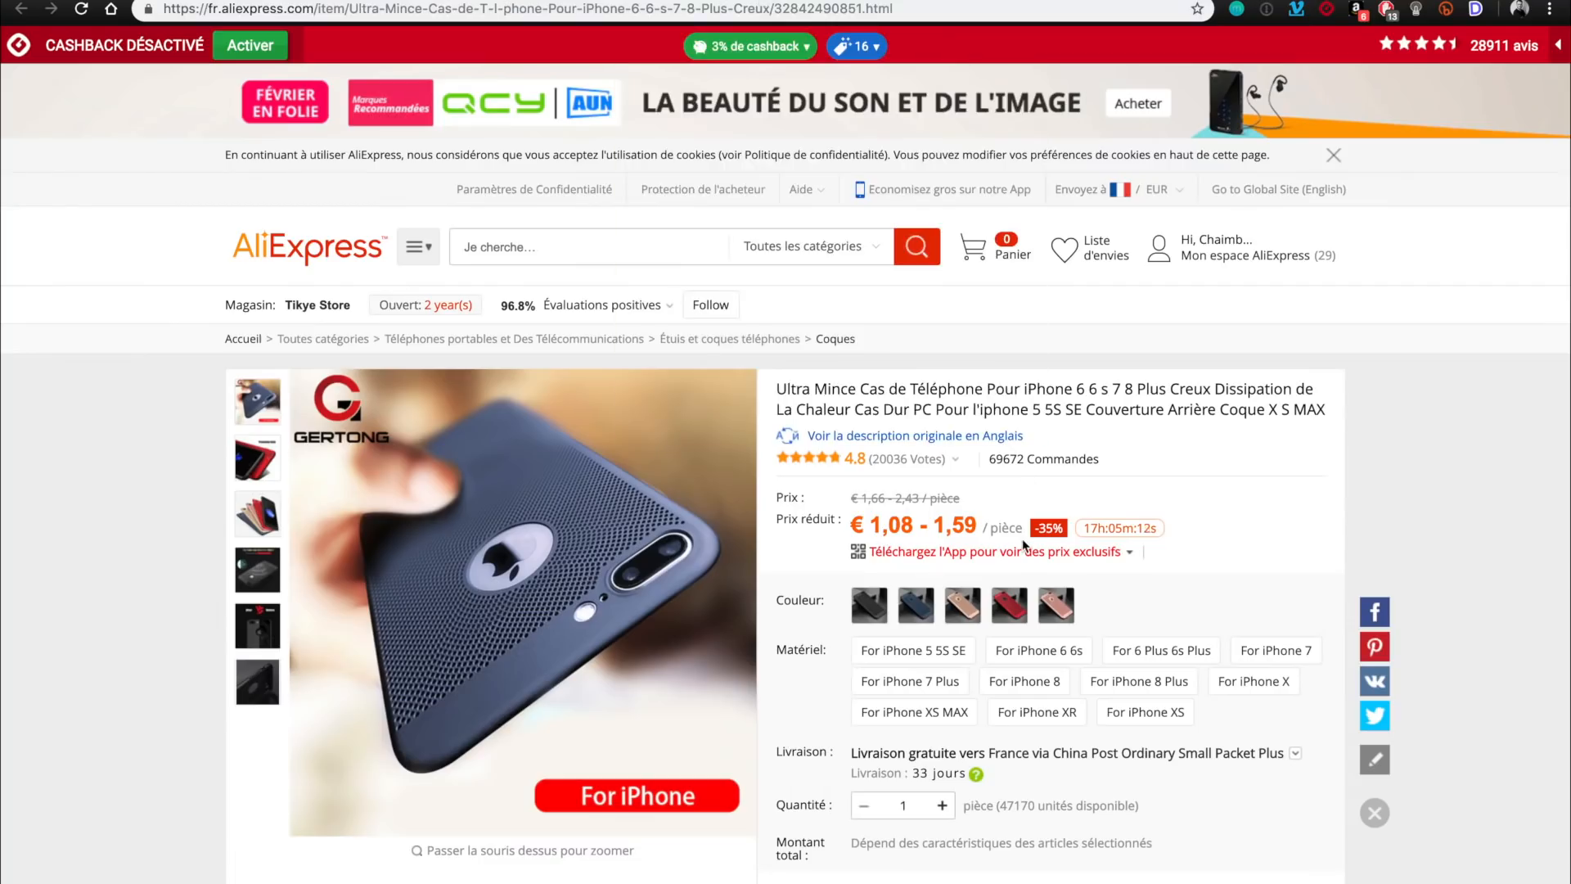
{"action": "left_click", "coordinate": [573, 0]}
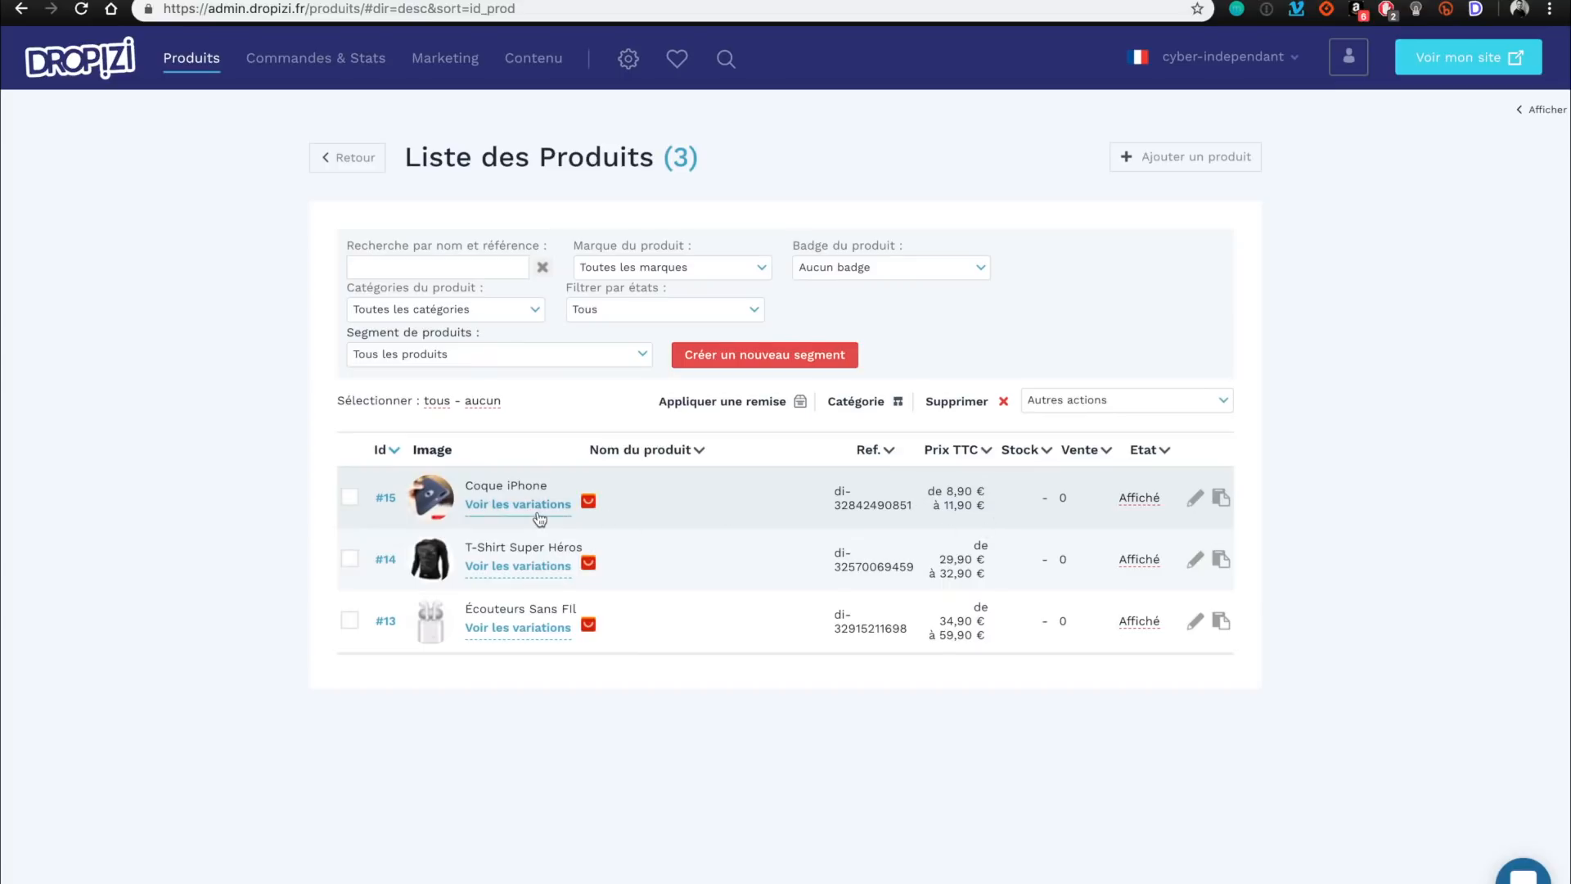
Open the Coque iPhone product sheet for editing and display its list of variations.
{"action": "left_click", "coordinate": [1198, 500]}
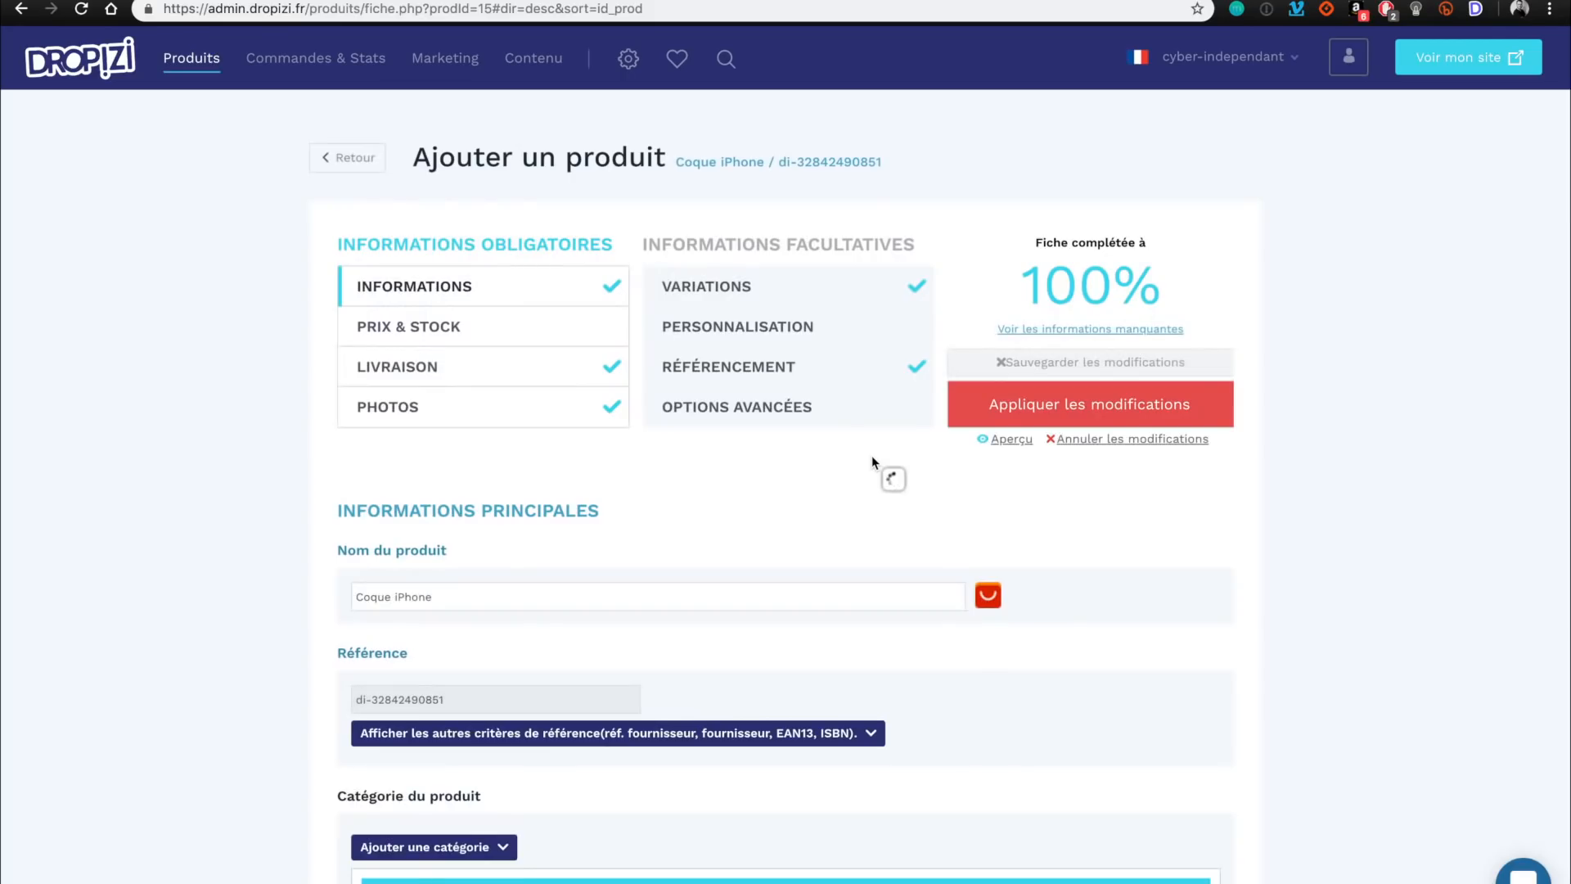
{"action": "left_click", "coordinate": [720, 296]}
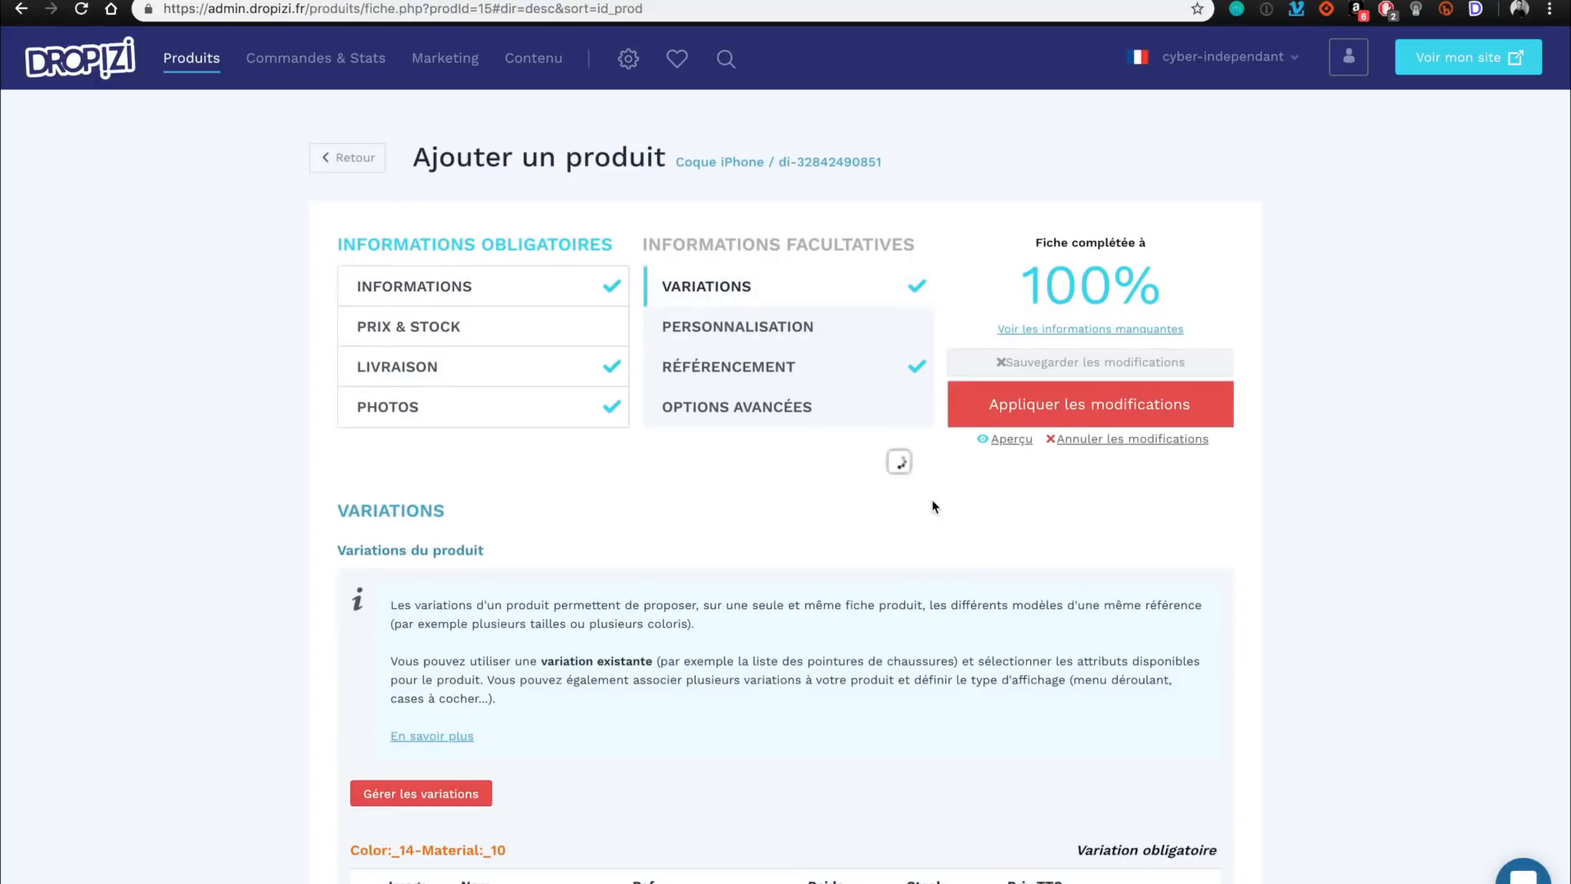
{"action": "scroll", "coordinate": [933, 506], "scroll_direction": "down", "scroll_amount": 7}
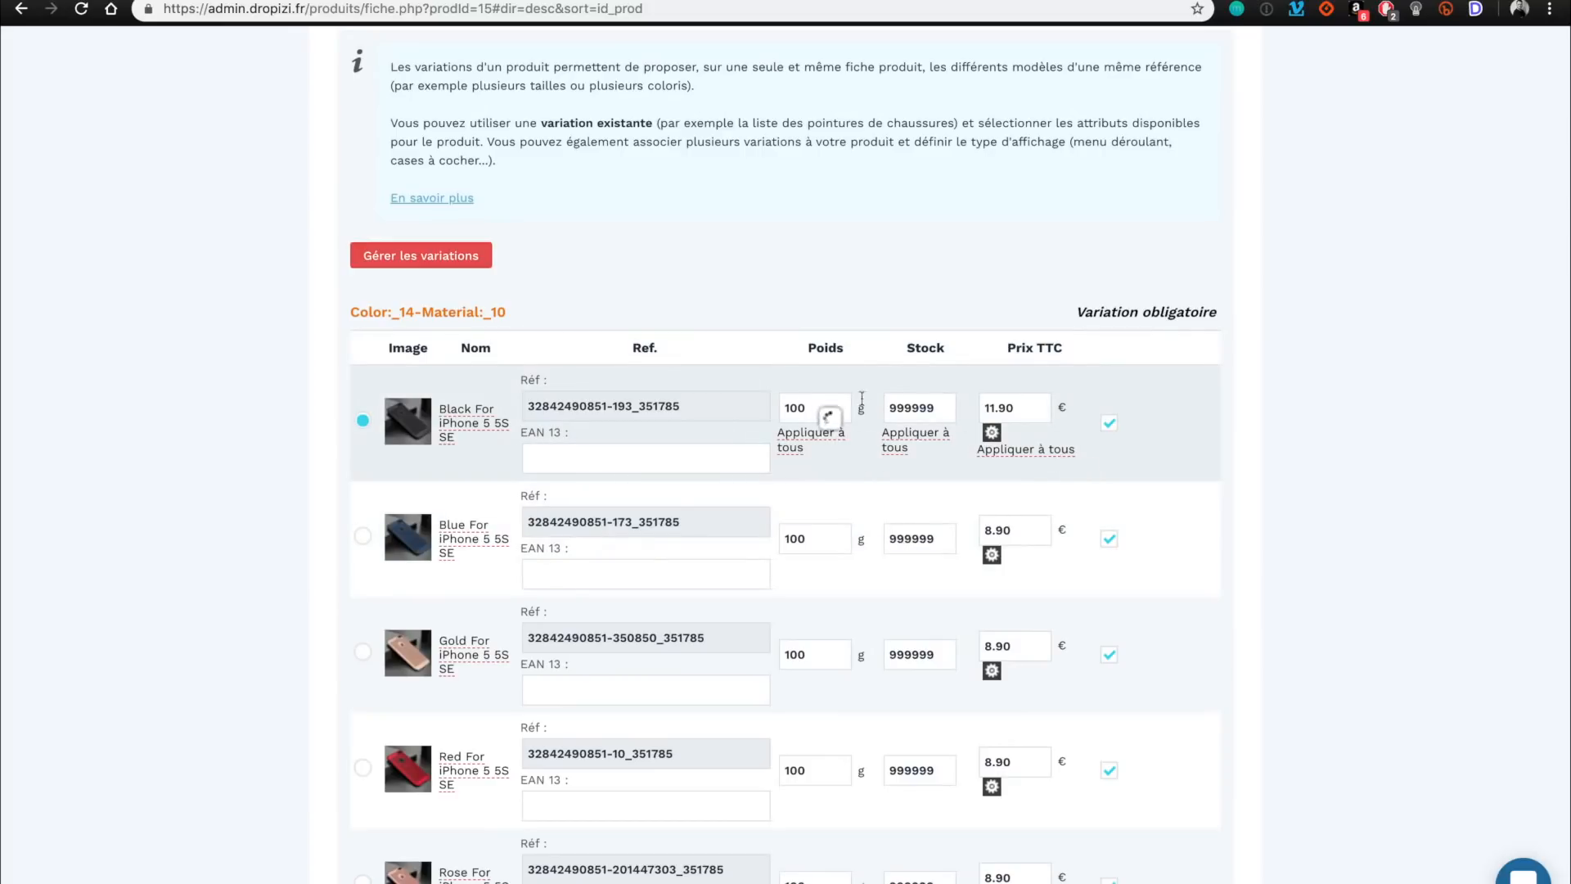
{"action": "scroll", "coordinate": [647, 458], "scroll_direction": "down", "scroll_amount": 1}
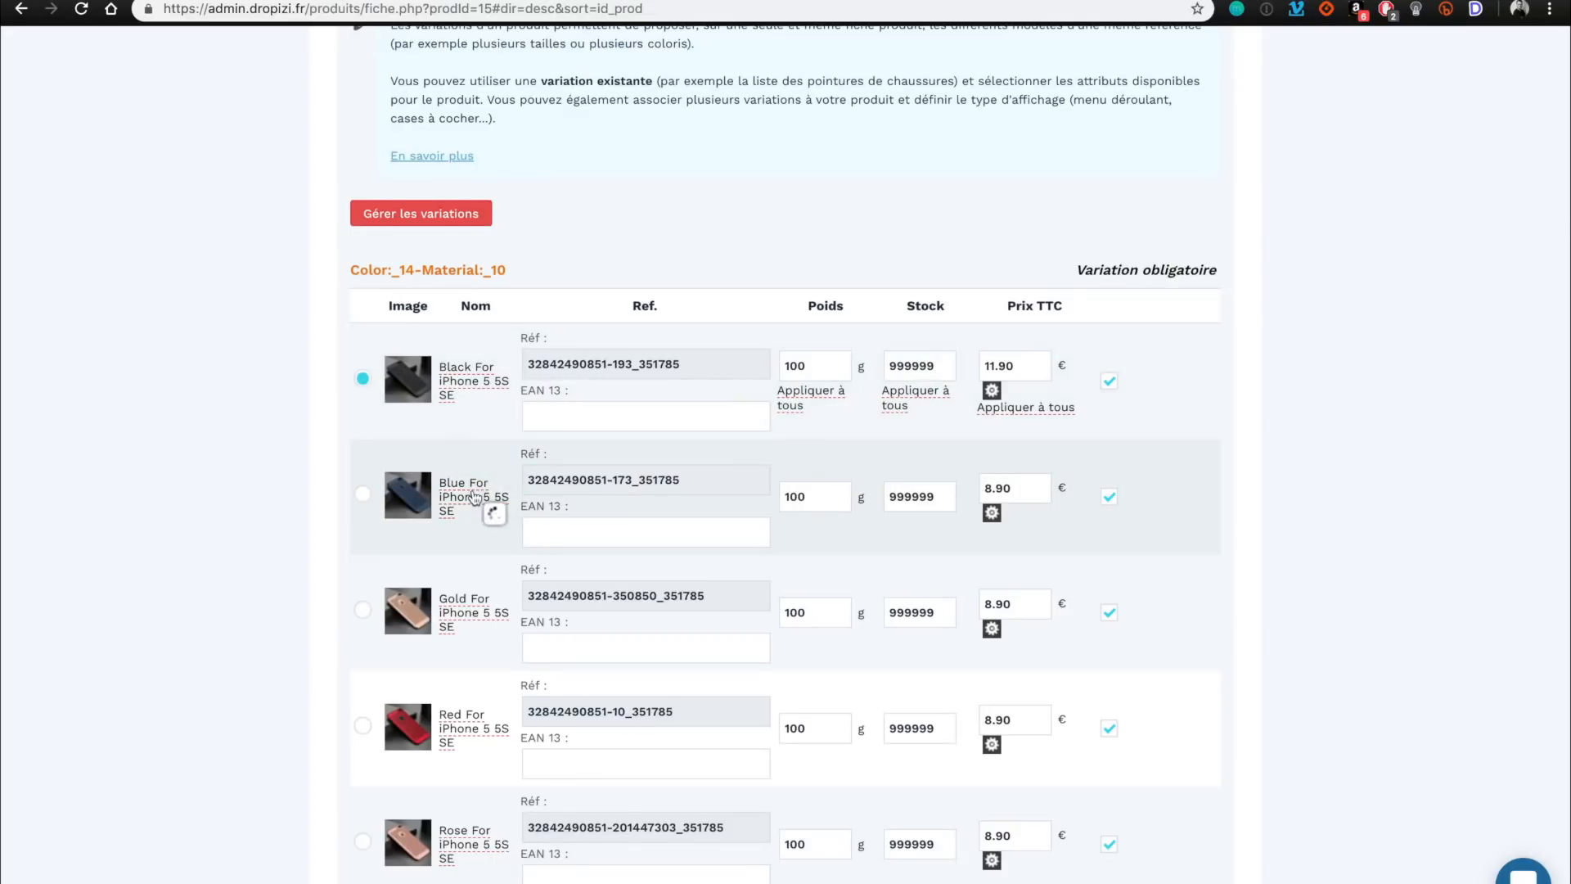
{"action": "scroll", "coordinate": [475, 497], "scroll_direction": "down", "scroll_amount": 10}
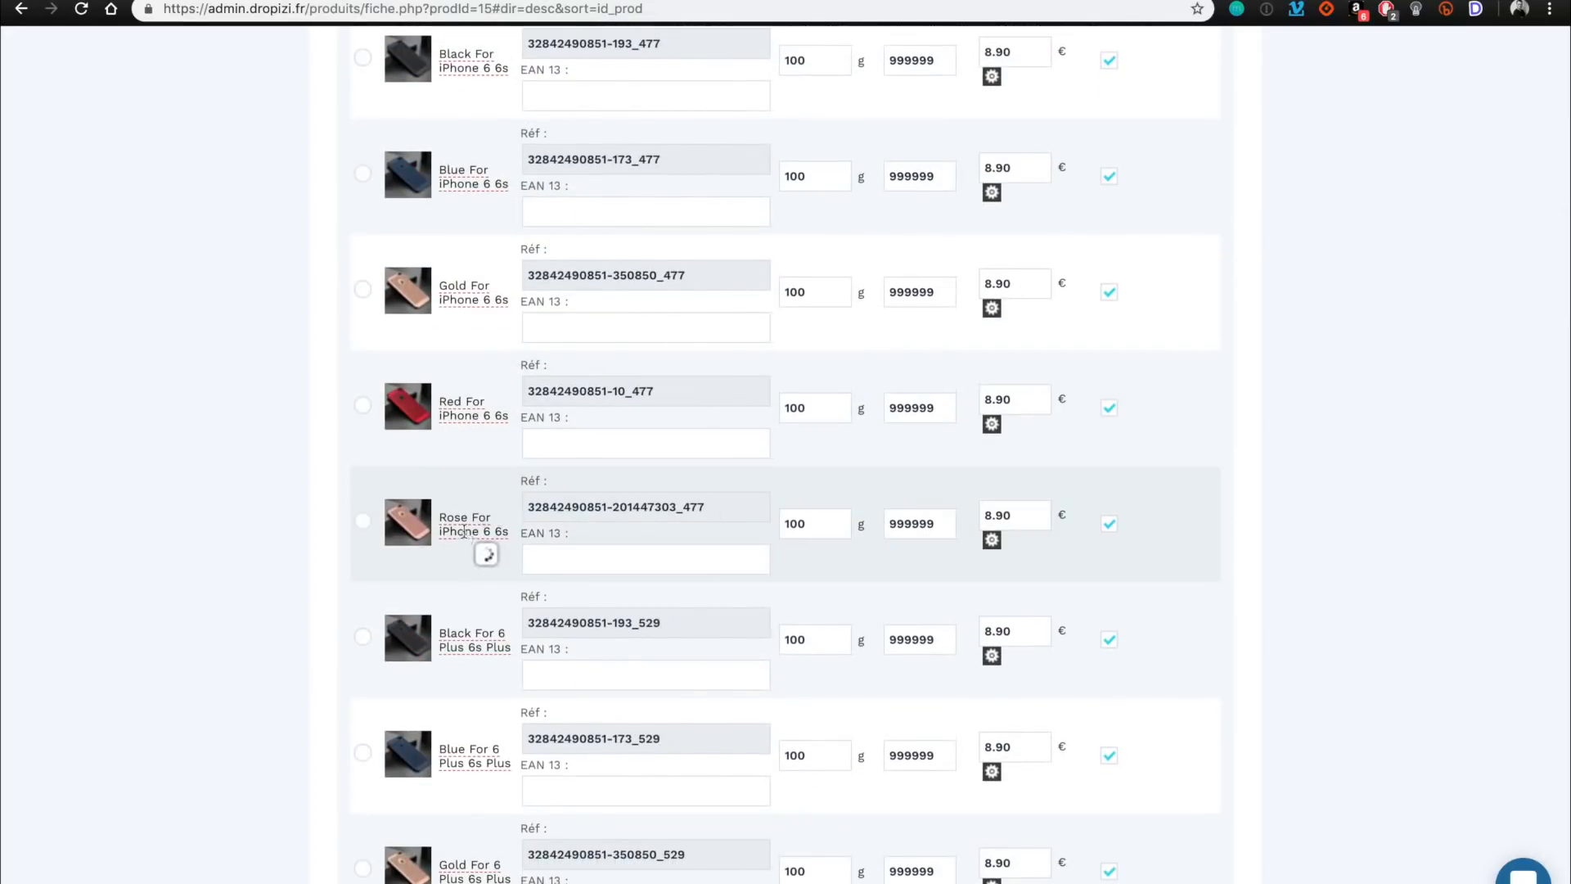
Open the name of the "Rose For iPhone 6 6s" variation for editing and accept the shared-variant notice.
{"action": "left_click", "coordinate": [464, 532]}
{"action": "left_click", "coordinate": [286, 517]}
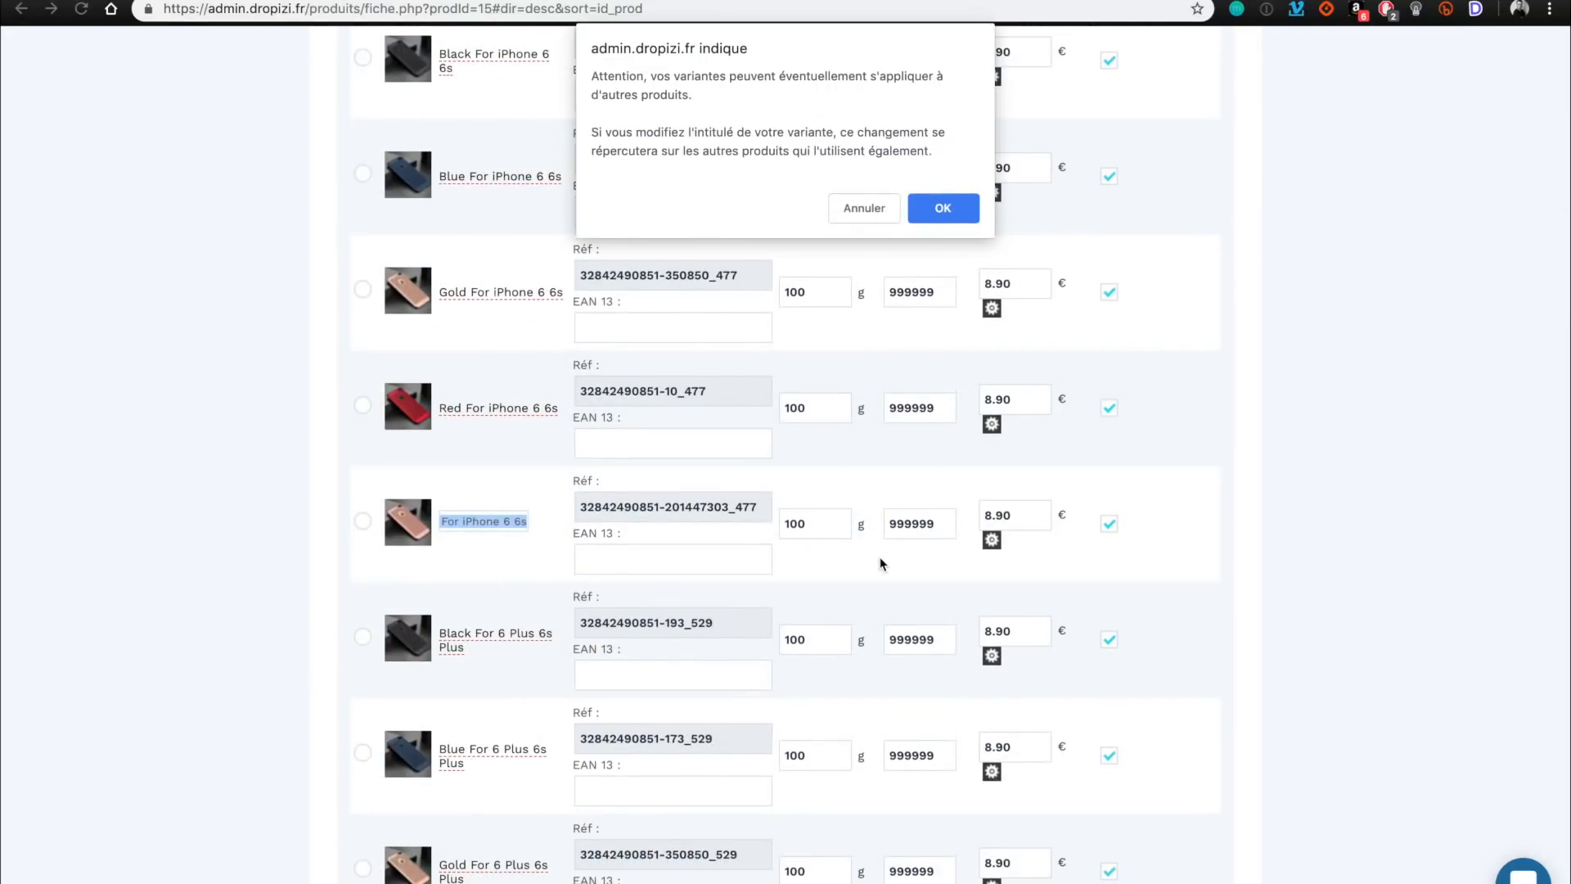
{"action": "left_click", "coordinate": [944, 210]}
Examine the weights, stock and tax-included prices across the whole list of iPhone case variations.
{"action": "scroll", "coordinate": [1101, 560], "scroll_direction": "down", "scroll_amount": 4}
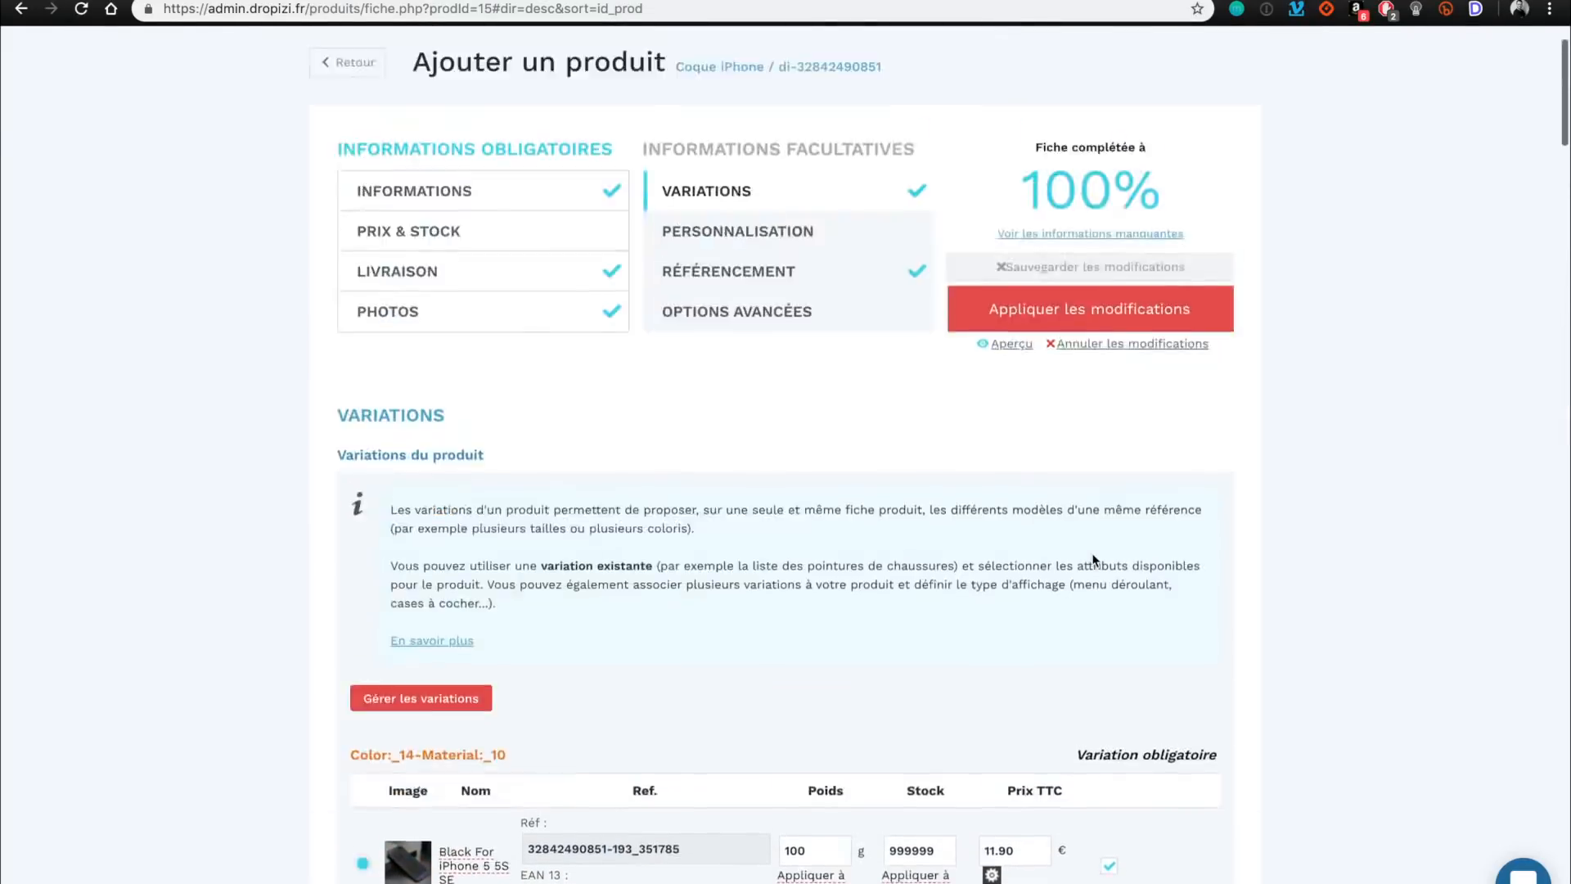
{"action": "scroll", "coordinate": [1093, 558], "scroll_direction": "down", "scroll_amount": 3}
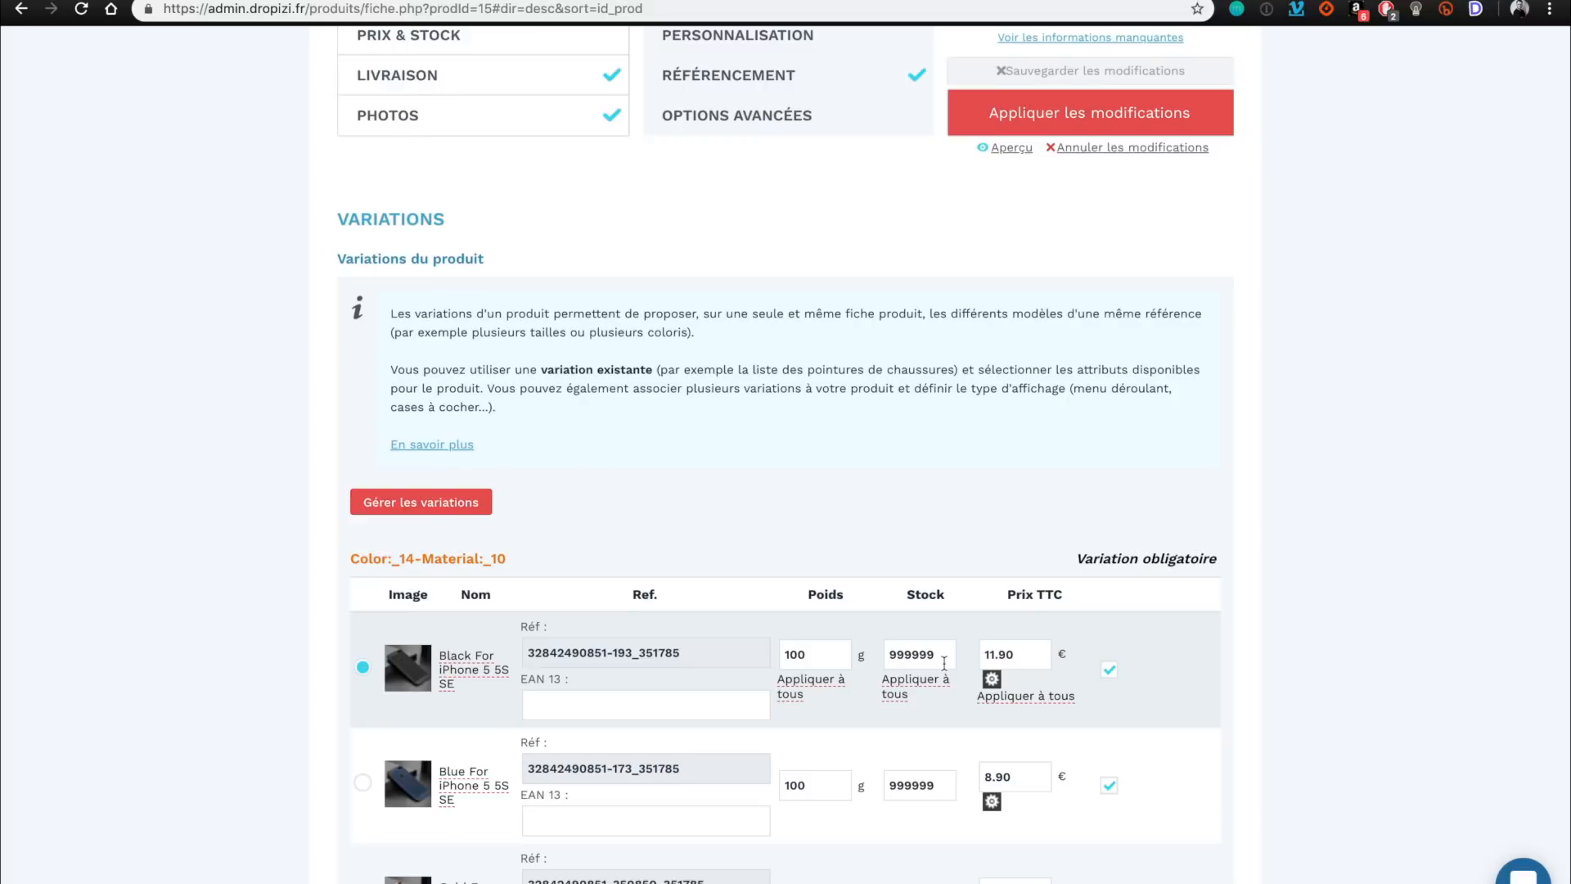
{"action": "scroll", "coordinate": [944, 662], "scroll_direction": "down", "scroll_amount": 3}
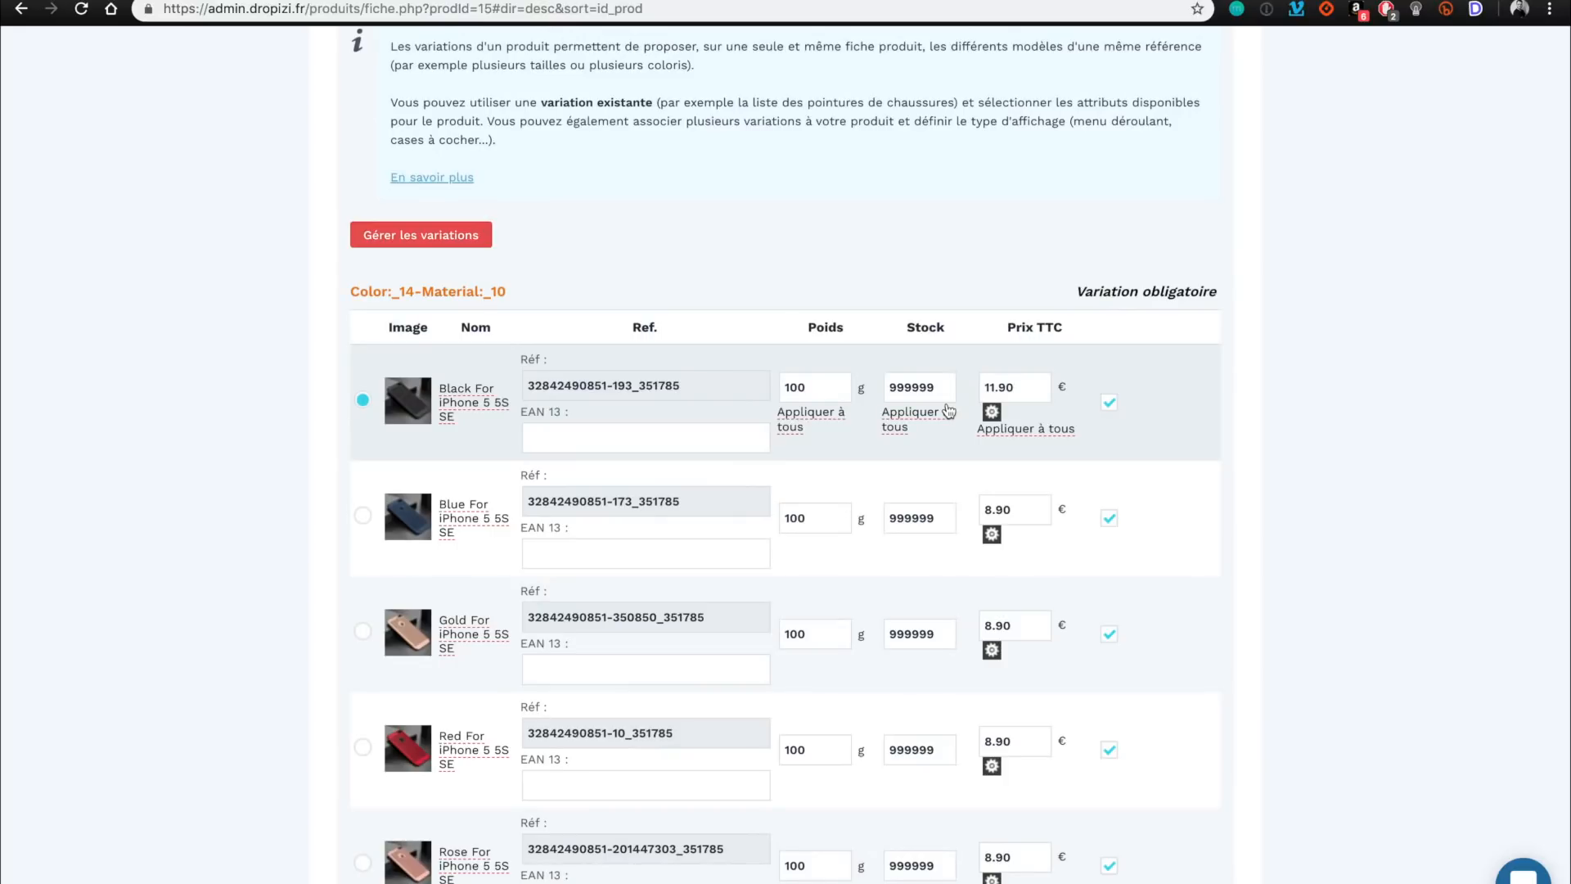
{"action": "scroll", "coordinate": [1042, 509], "scroll_direction": "down", "scroll_amount": 1}
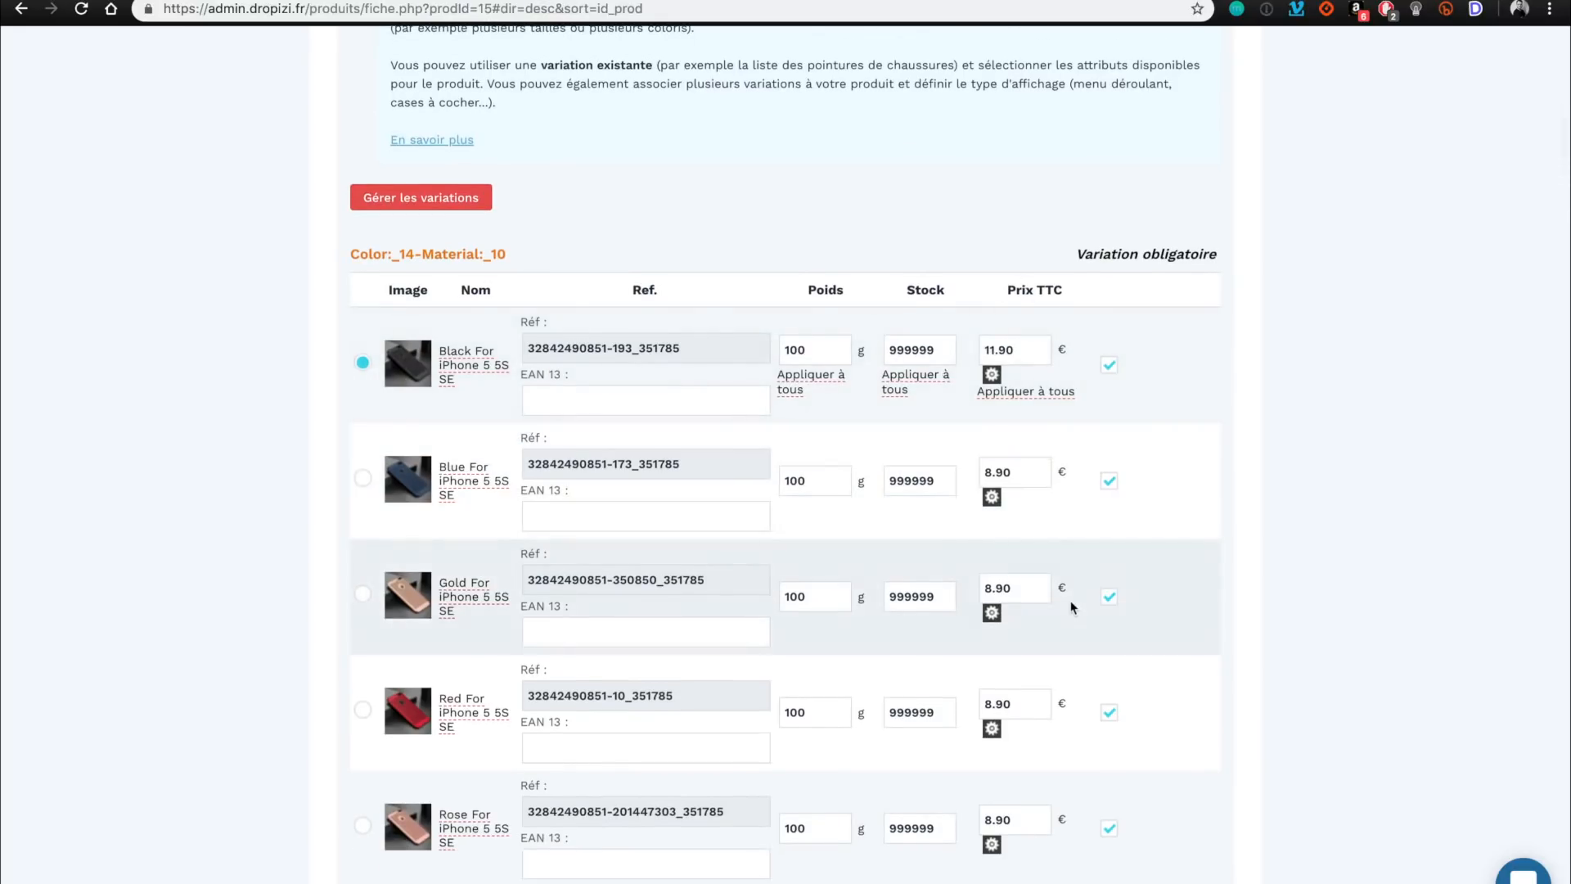
{"action": "scroll", "coordinate": [1072, 607], "scroll_direction": "down", "scroll_amount": 20}
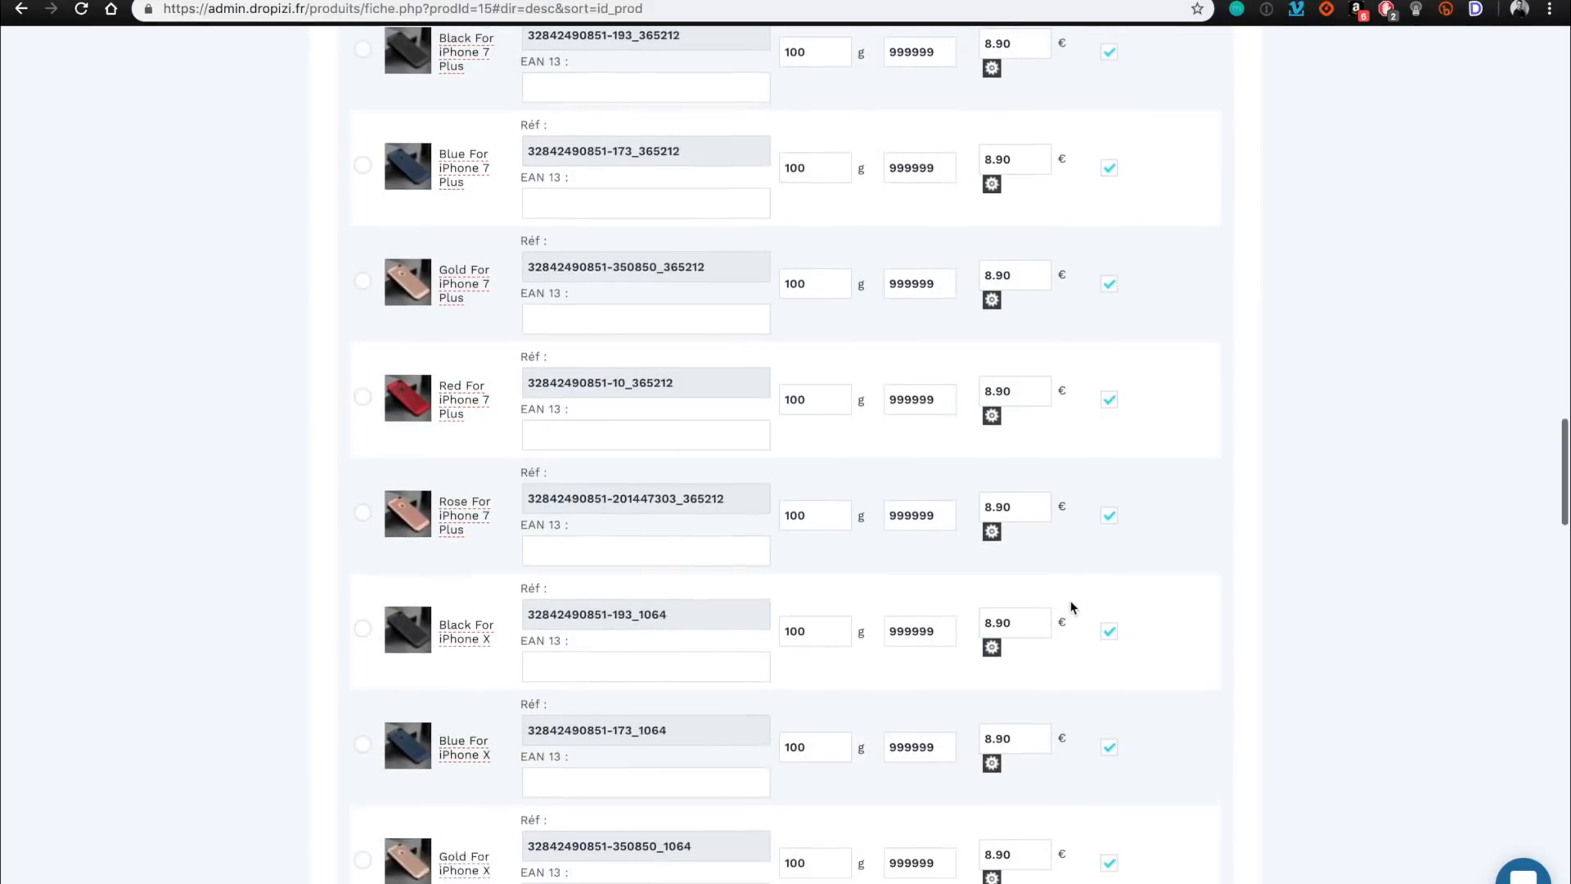
{"action": "scroll", "coordinate": [1072, 607], "scroll_direction": "down", "scroll_amount": 15}
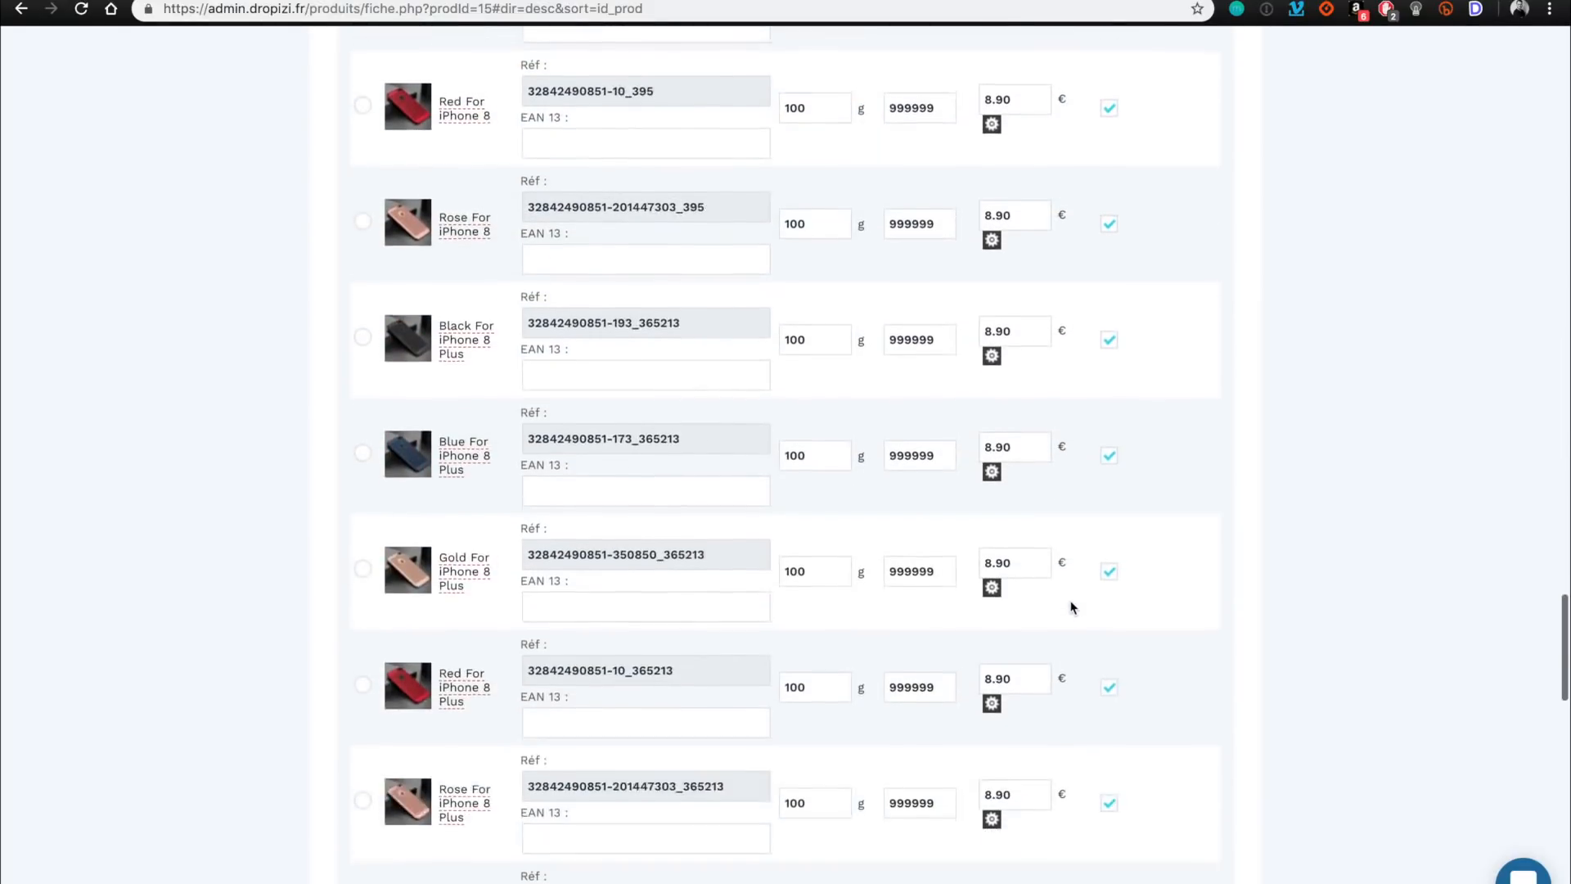
{"action": "scroll", "coordinate": [1072, 607], "scroll_direction": "down", "scroll_amount": 15}
{"action": "scroll", "coordinate": [1071, 607], "scroll_direction": "up", "scroll_amount": 17}
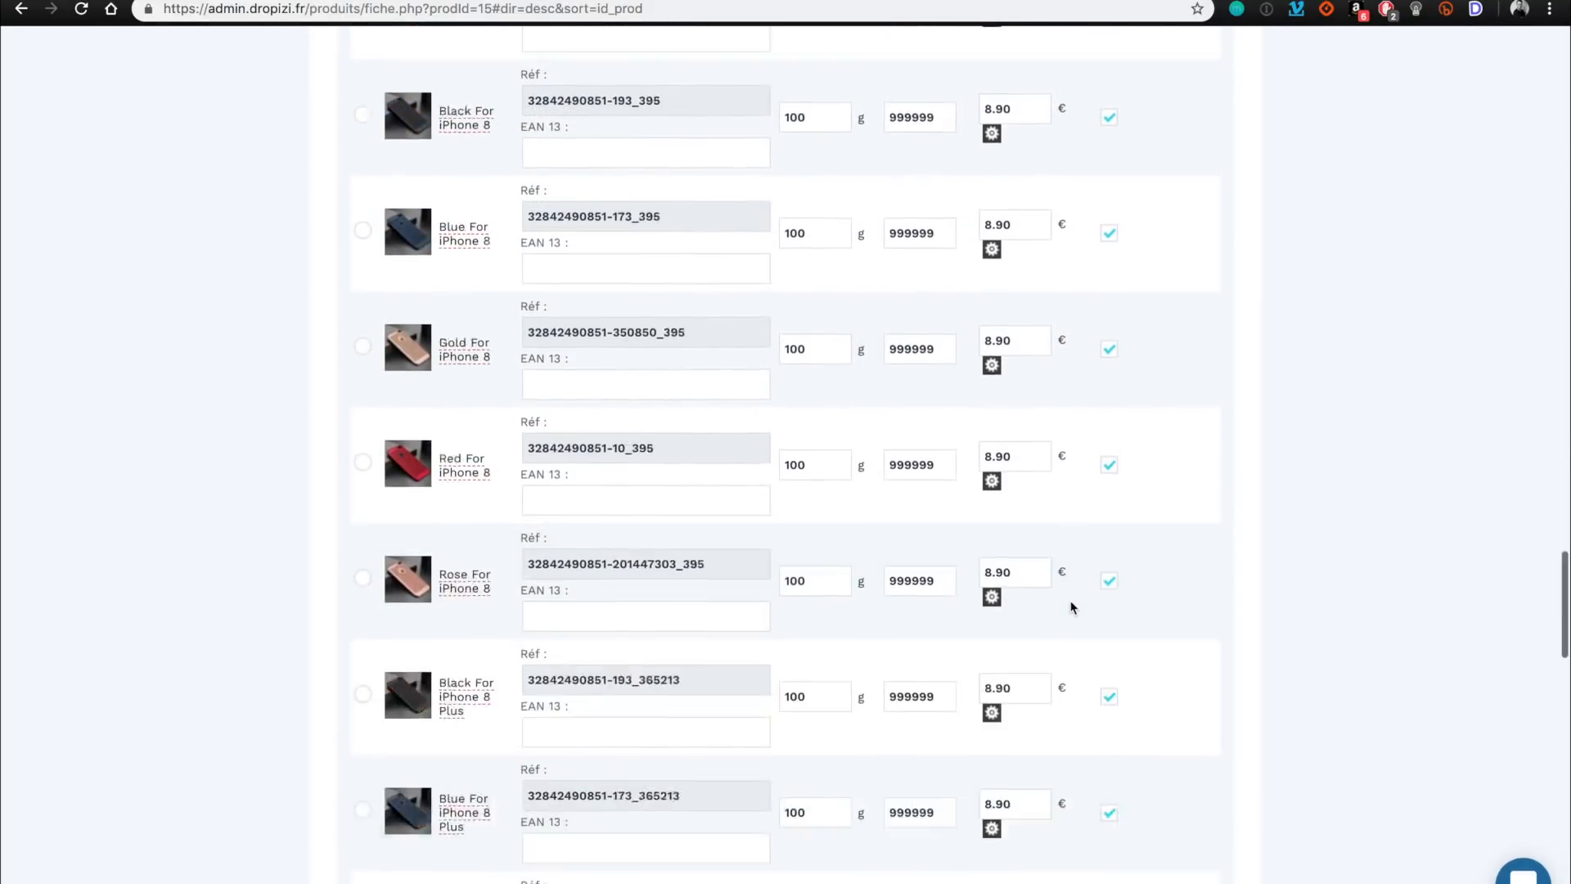
{"action": "scroll", "coordinate": [1072, 607], "scroll_direction": "up", "scroll_amount": 20}
{"action": "scroll", "coordinate": [1072, 607], "scroll_direction": "down", "scroll_amount": 3}
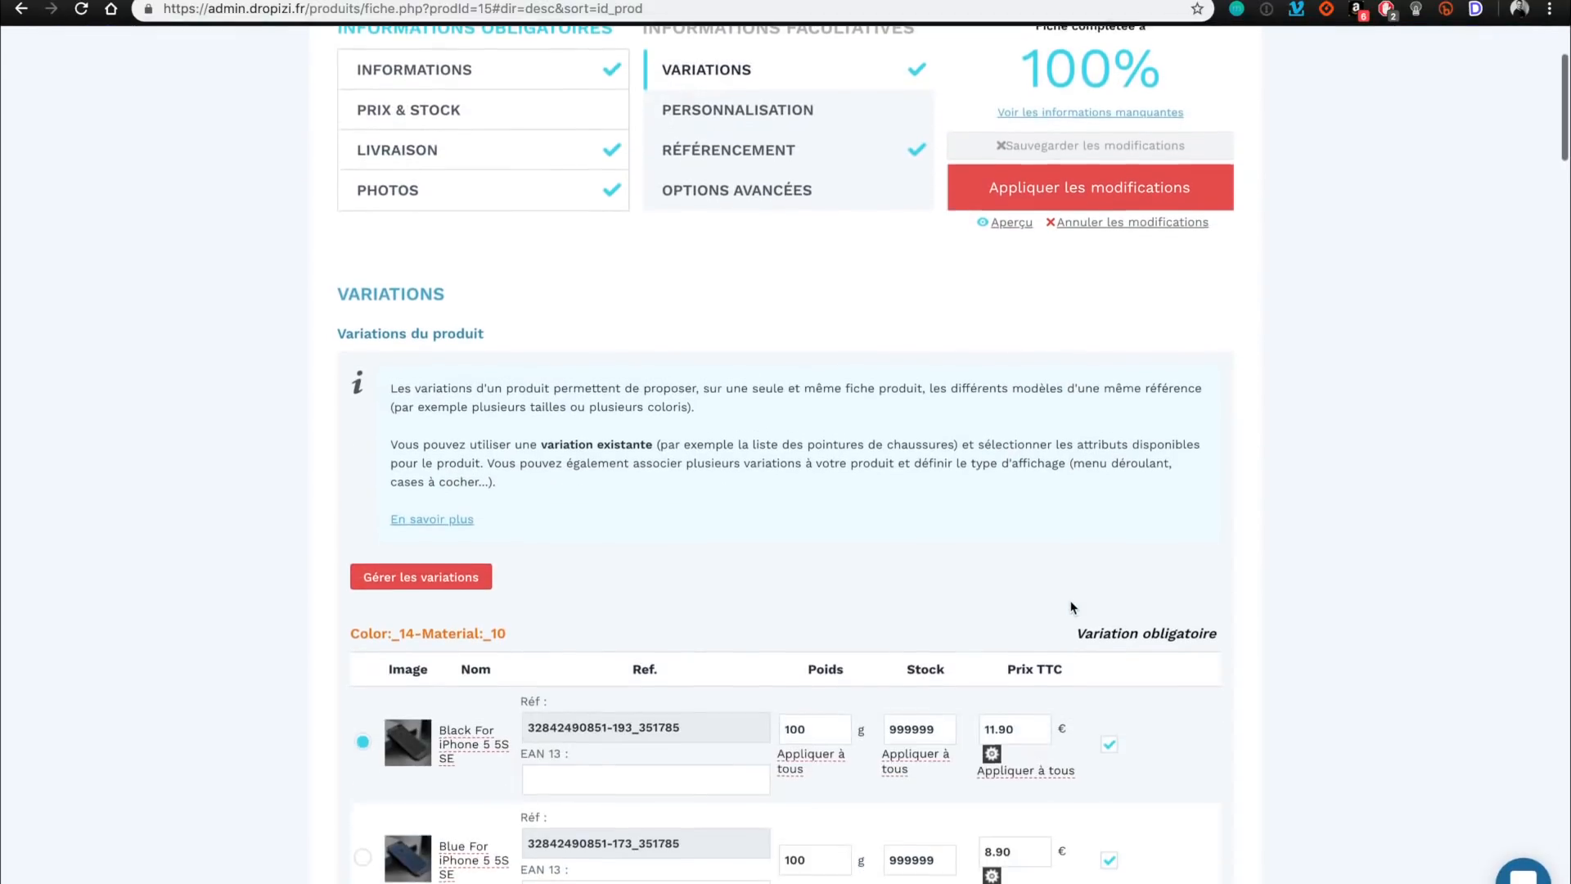
Set the tax-included price of the "Black For iPhone 5 5S SE" variation to 8.90 €.
{"action": "double_click", "coordinate": [1029, 727]}
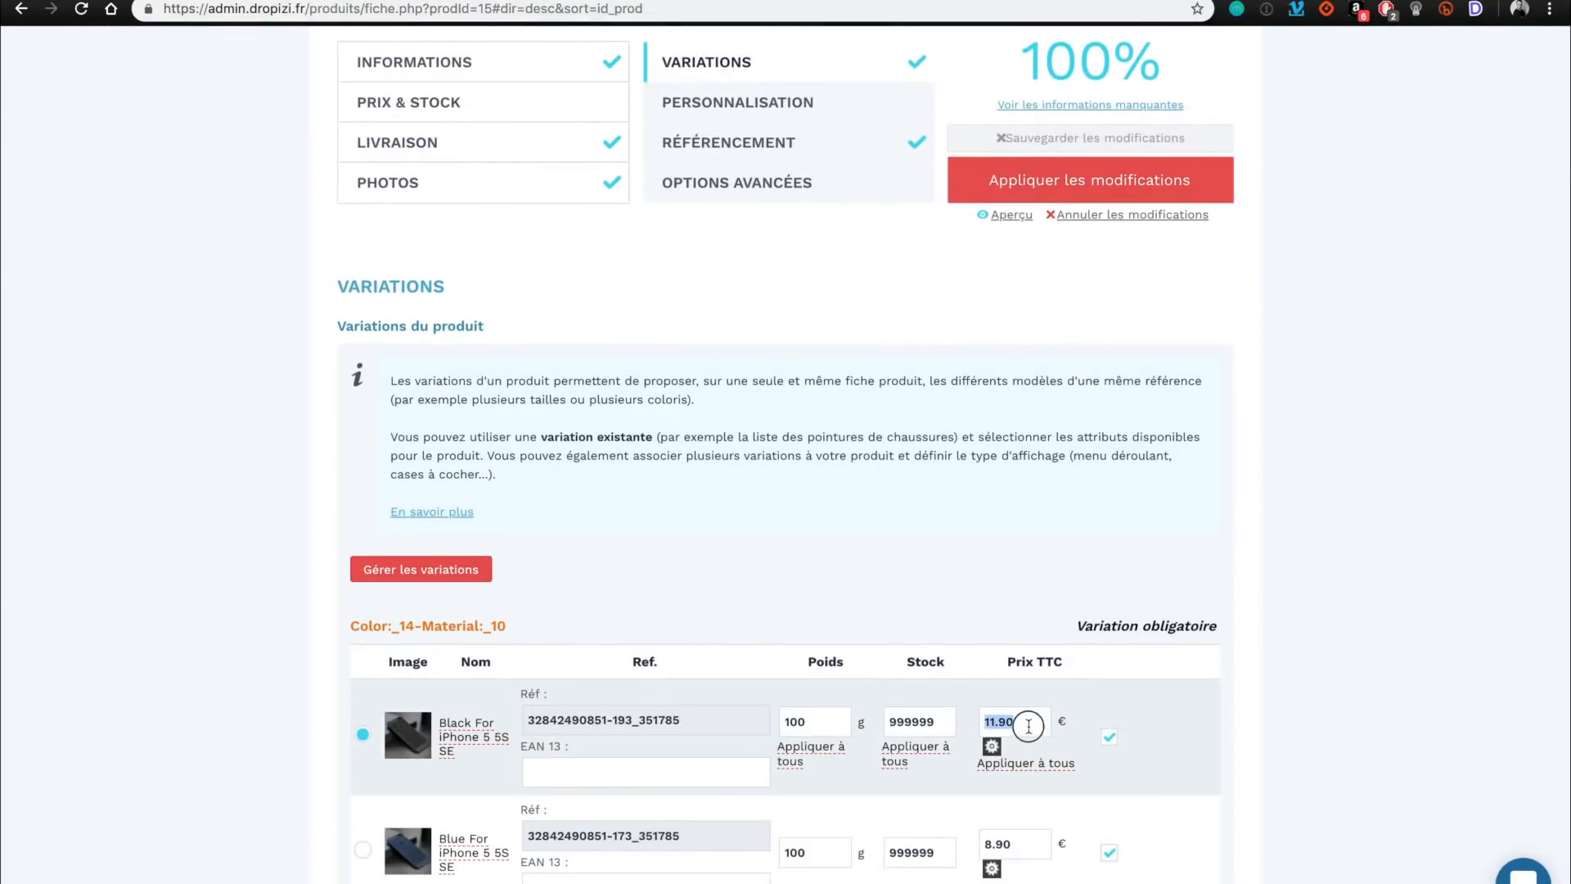
{"action": "type", "text": "8"}
{"action": "left_click", "coordinate": [1109, 737]}
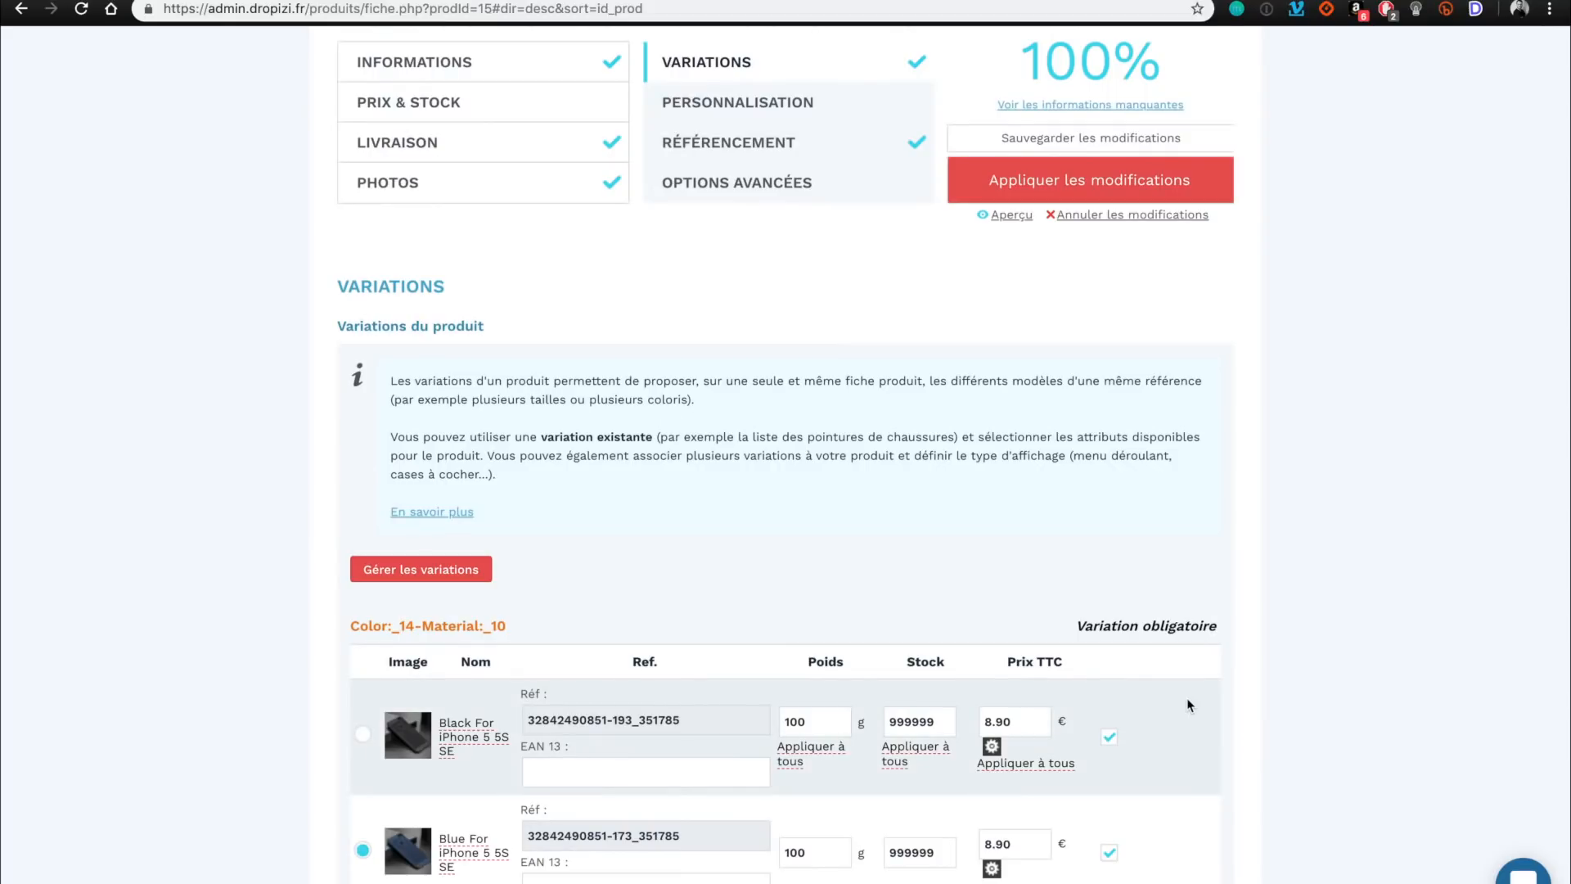
Set the first variation's tax-included price to 9.90 € and apply it to all variations, including the advanced options.
{"action": "scroll", "coordinate": [1013, 437], "scroll_direction": "down", "scroll_amount": 7}
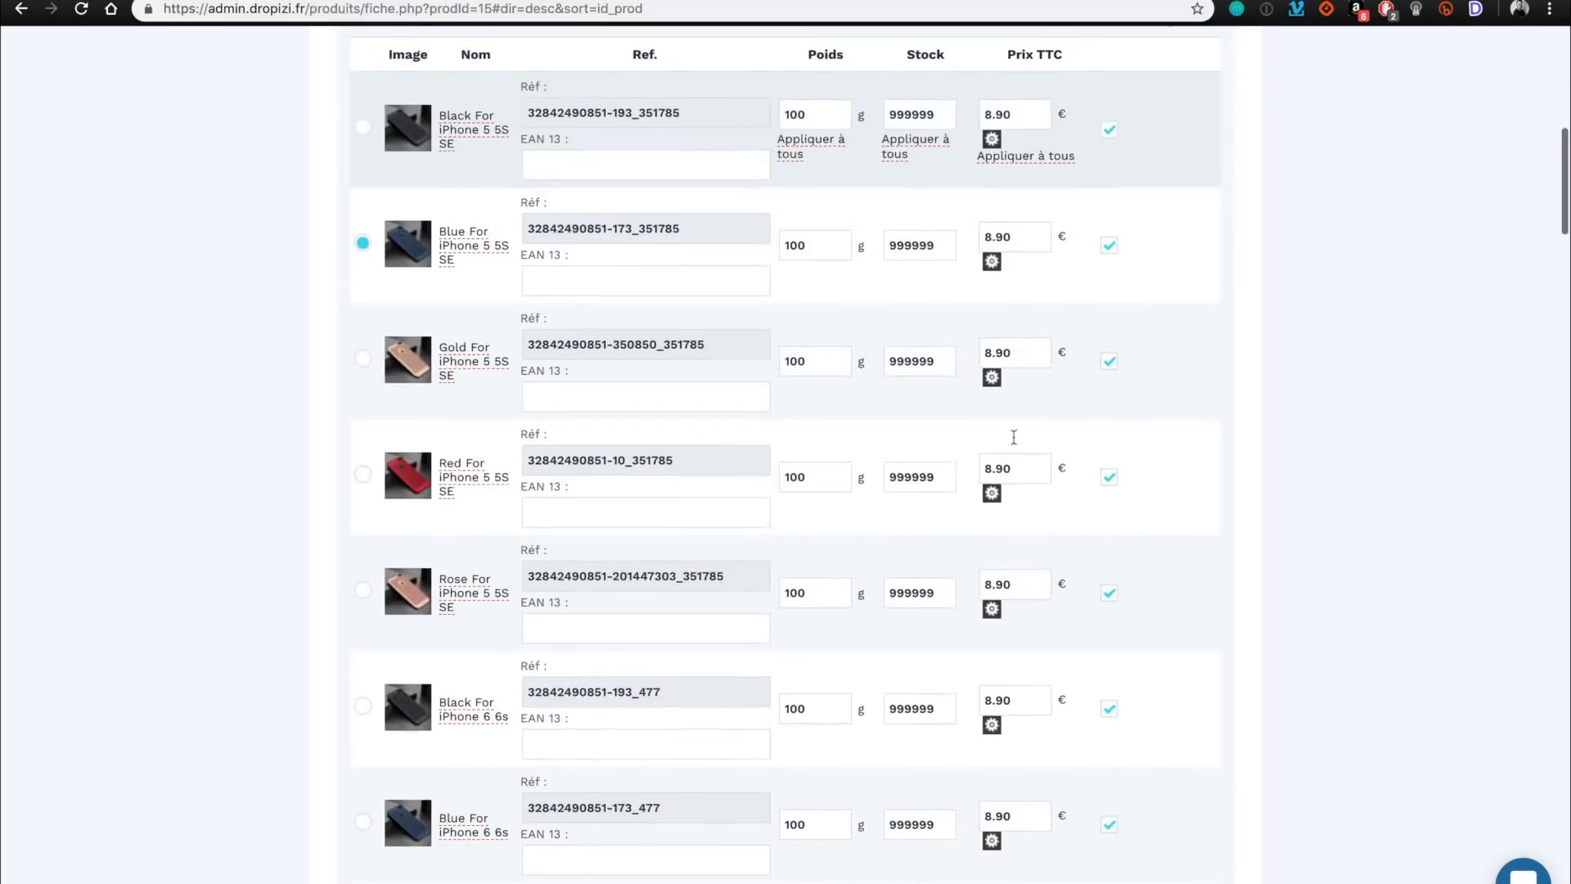
{"action": "scroll", "coordinate": [1029, 737], "scroll_direction": "down", "scroll_amount": 10}
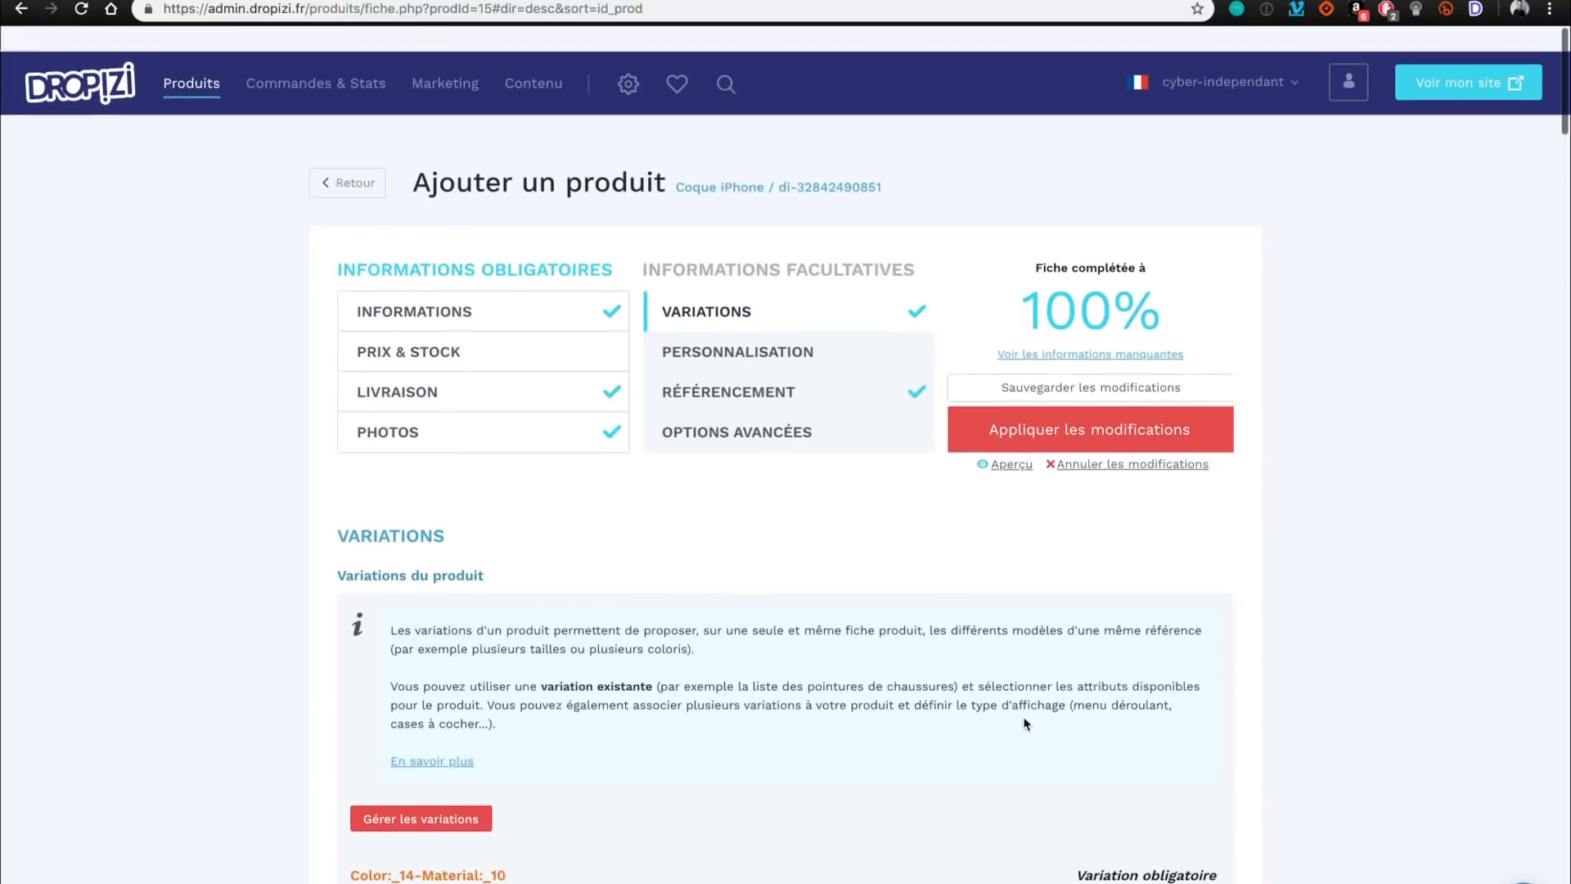
{"action": "scroll", "coordinate": [1025, 724], "scroll_direction": "down", "scroll_amount": 3}
{"action": "double_click", "coordinate": [1021, 730]}
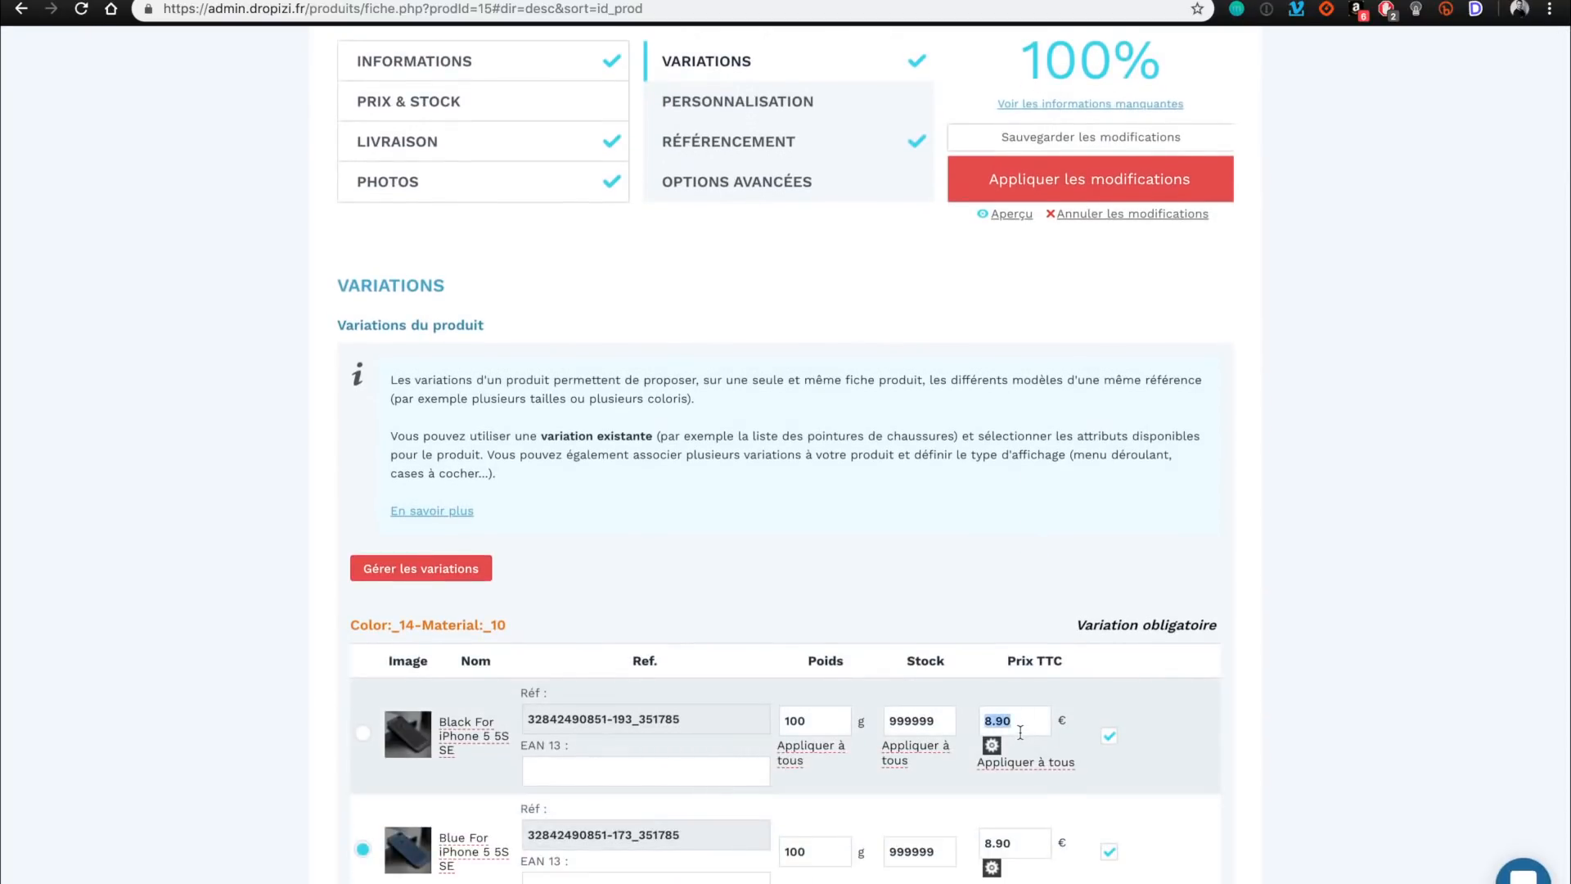
{"action": "type", "text": "9.90"}
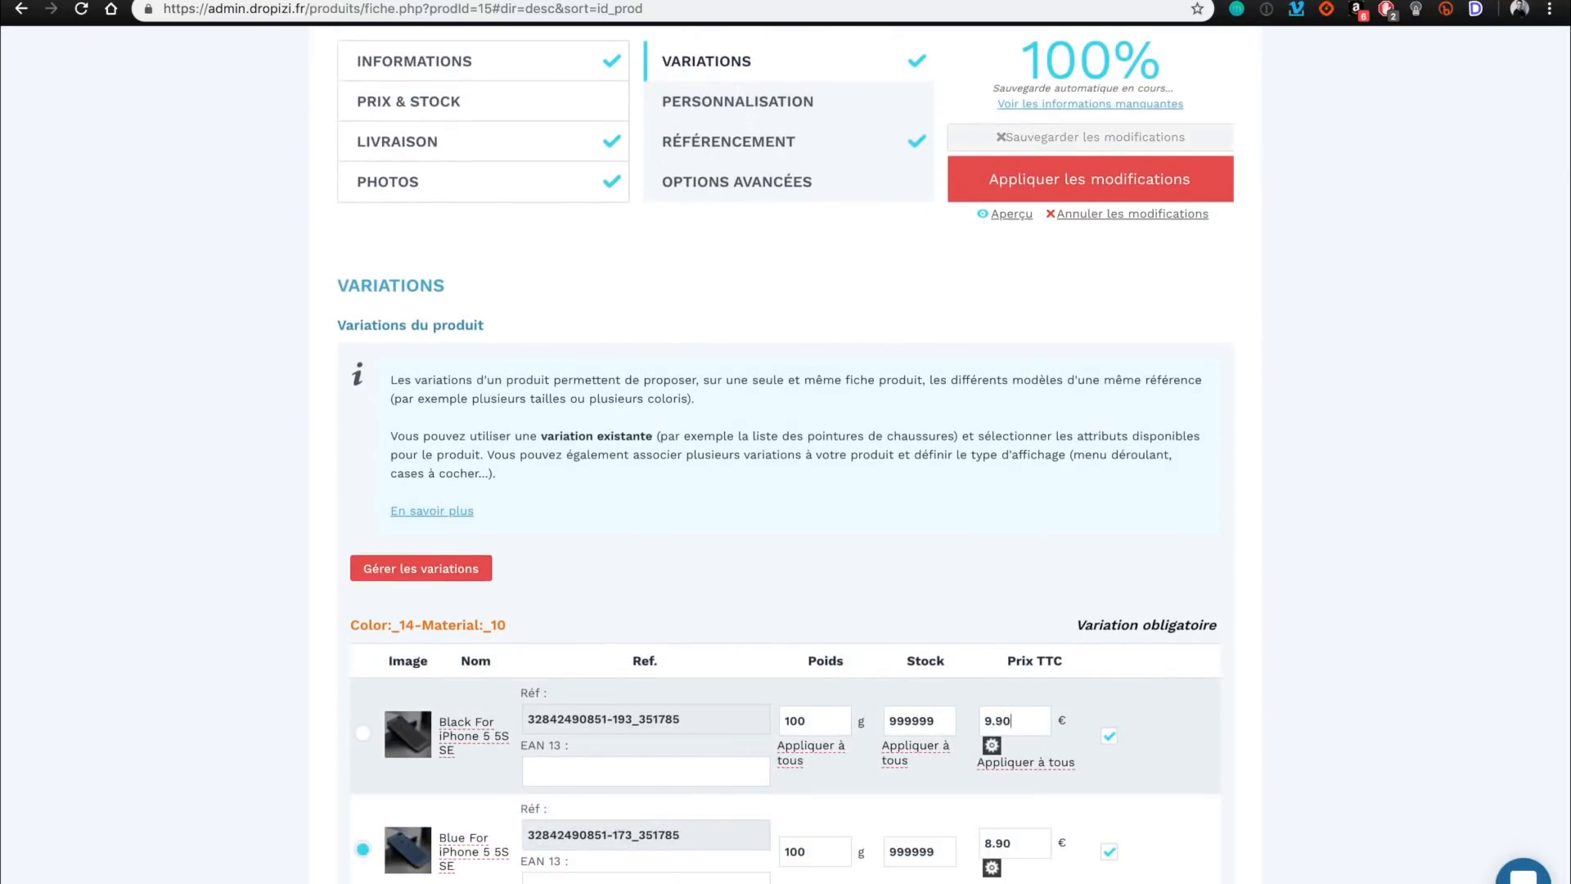
{"action": "left_click", "coordinate": [1034, 769]}
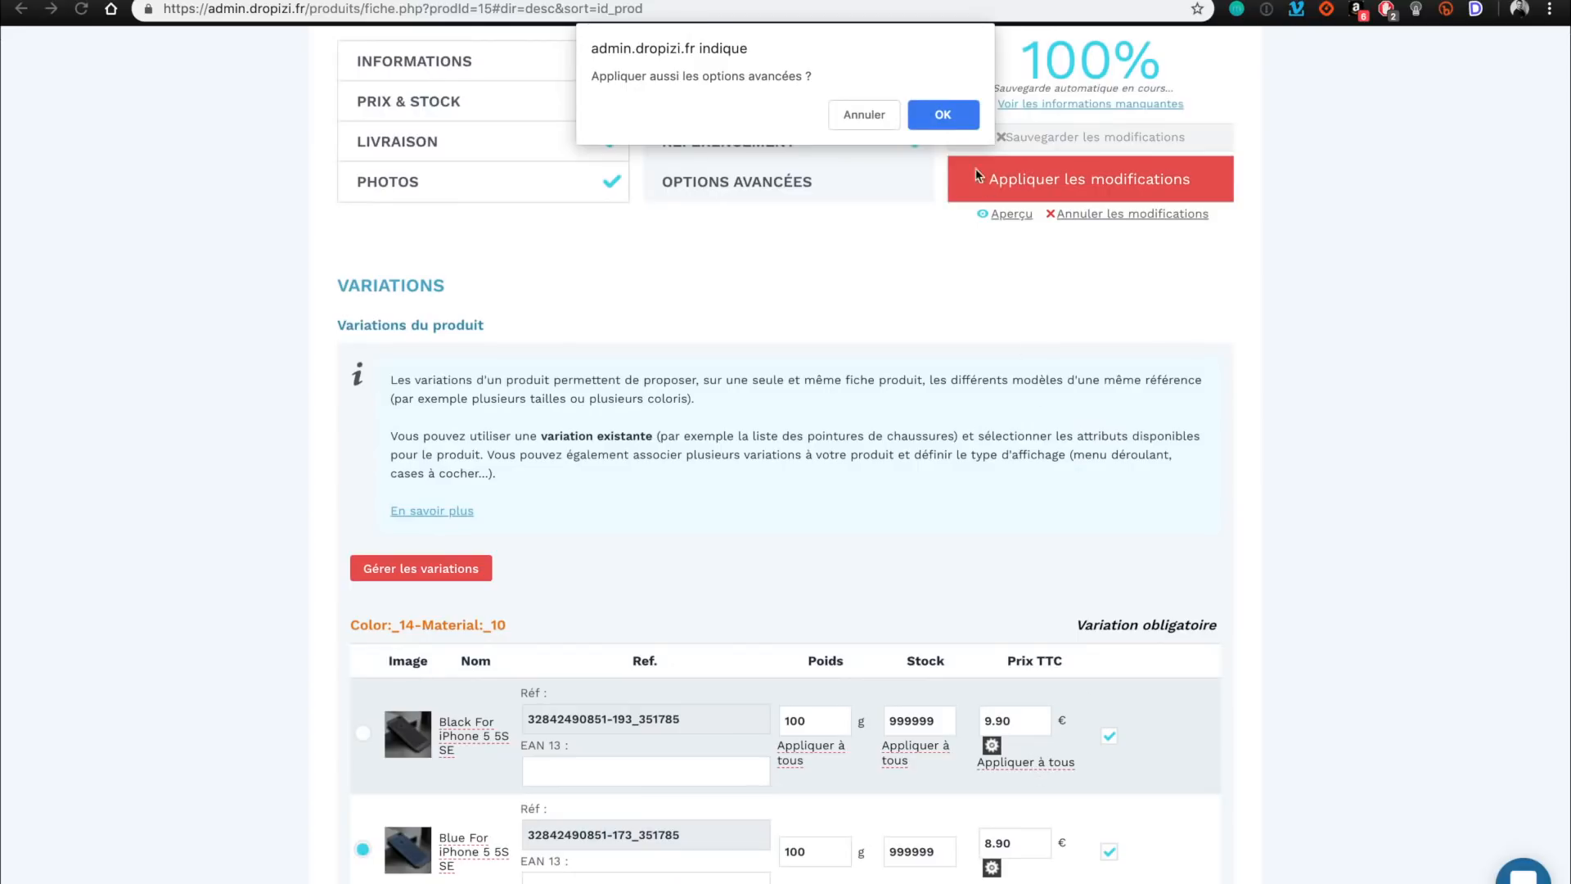
{"action": "left_click", "coordinate": [943, 113]}
{"action": "scroll", "coordinate": [1229, 581], "scroll_direction": "down", "scroll_amount": 5}
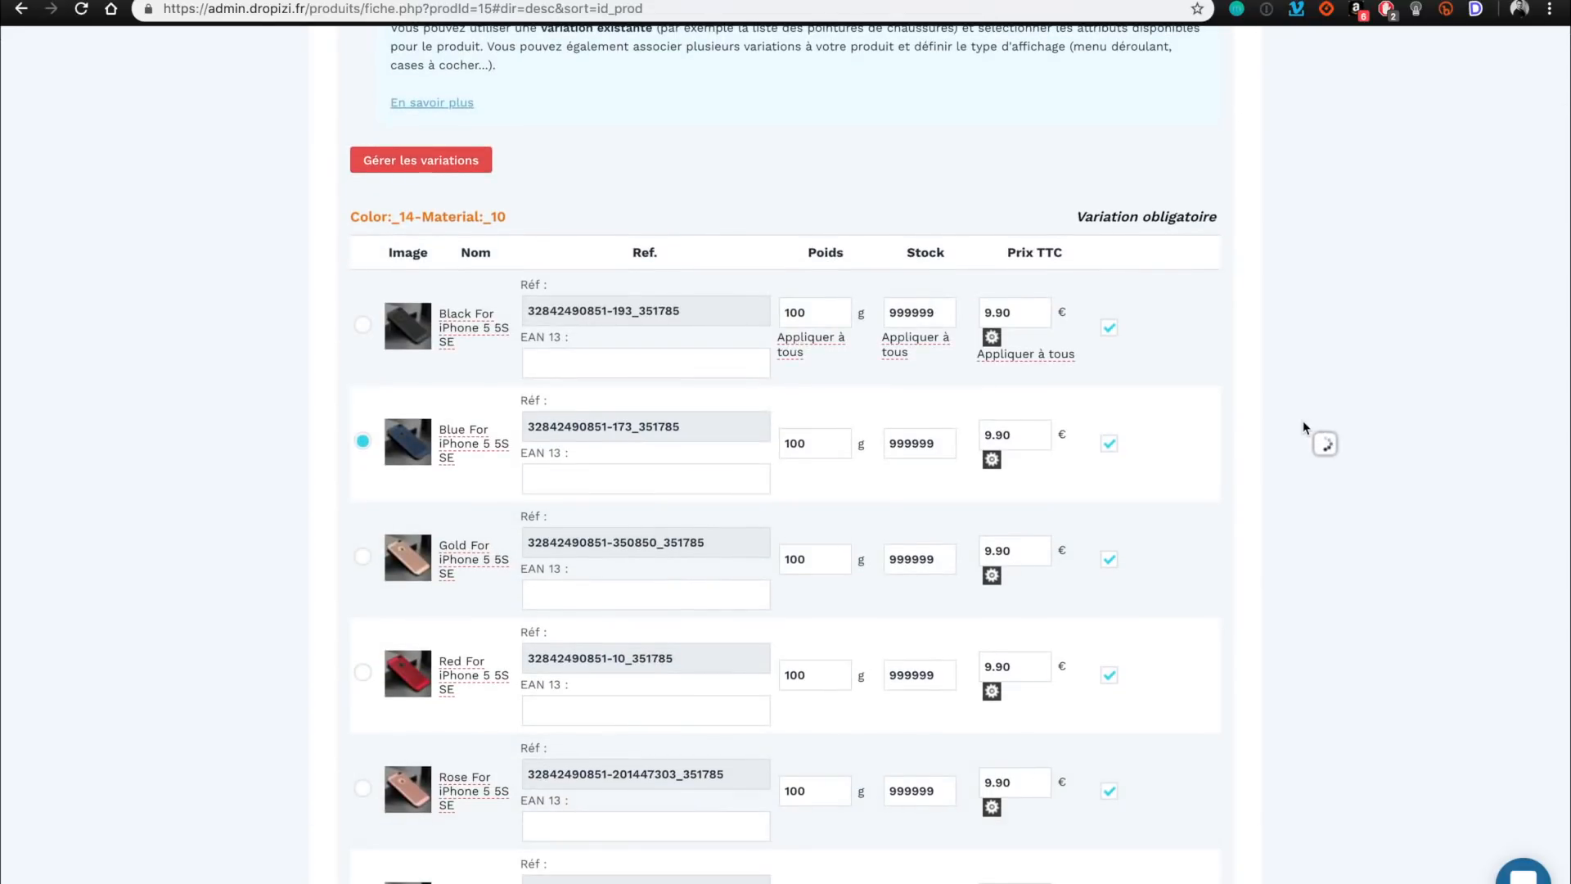
{"action": "scroll", "coordinate": [1303, 427], "scroll_direction": "down", "scroll_amount": 20}
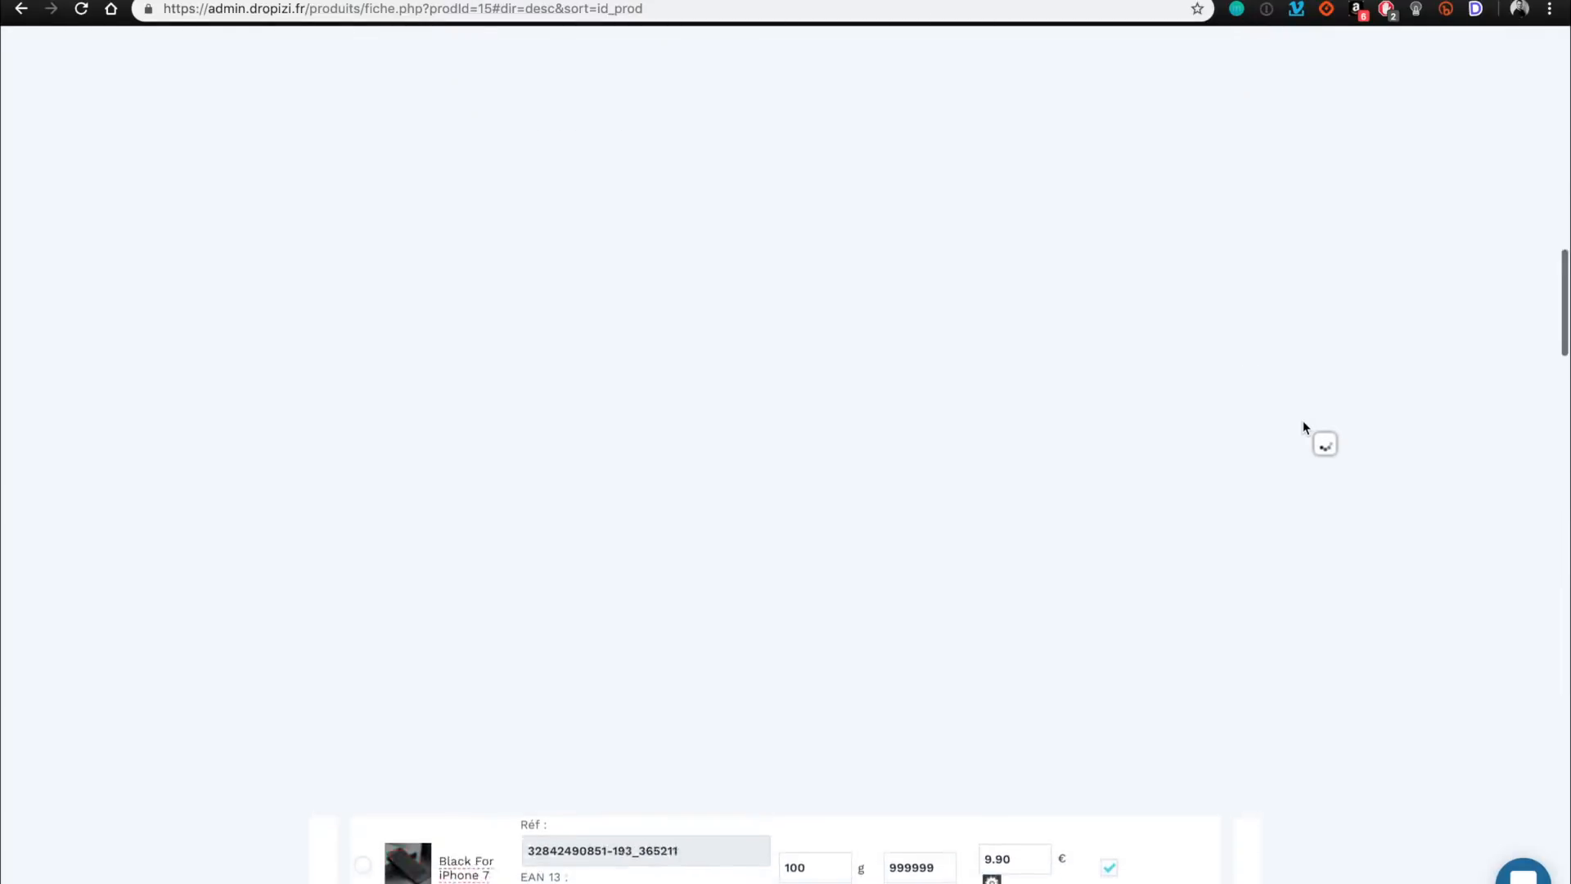
Try to apply the modifications made to the iPhone case's product sheet.
{"action": "scroll", "coordinate": [1303, 426], "scroll_direction": "up", "scroll_amount": 20}
{"action": "scroll", "coordinate": [1041, 743], "scroll_direction": "down", "scroll_amount": 2}
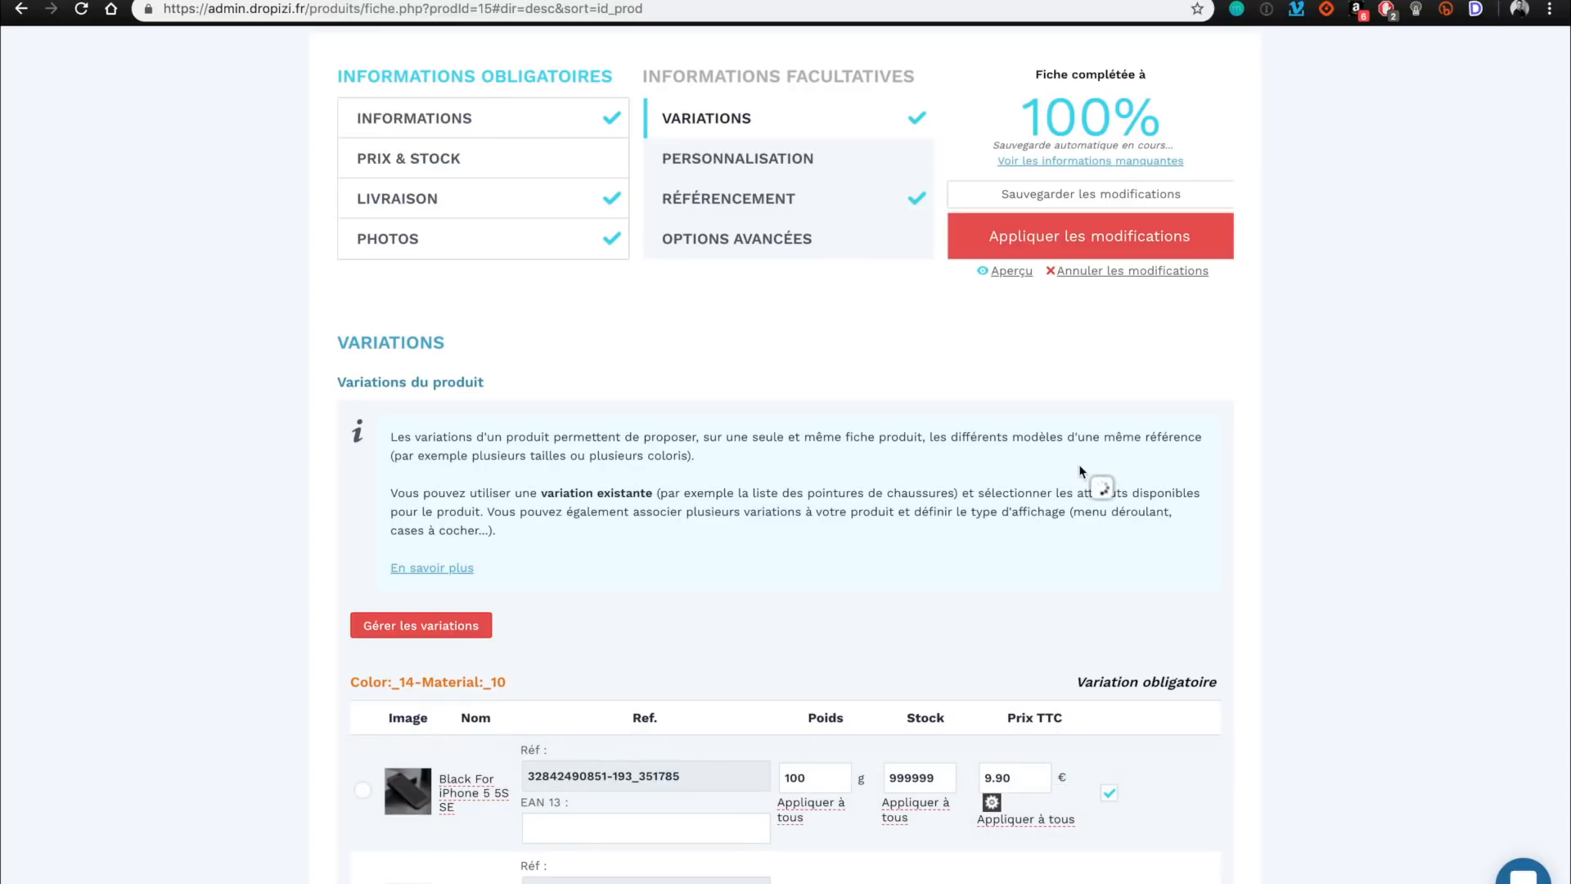
{"action": "left_click", "coordinate": [1109, 243]}
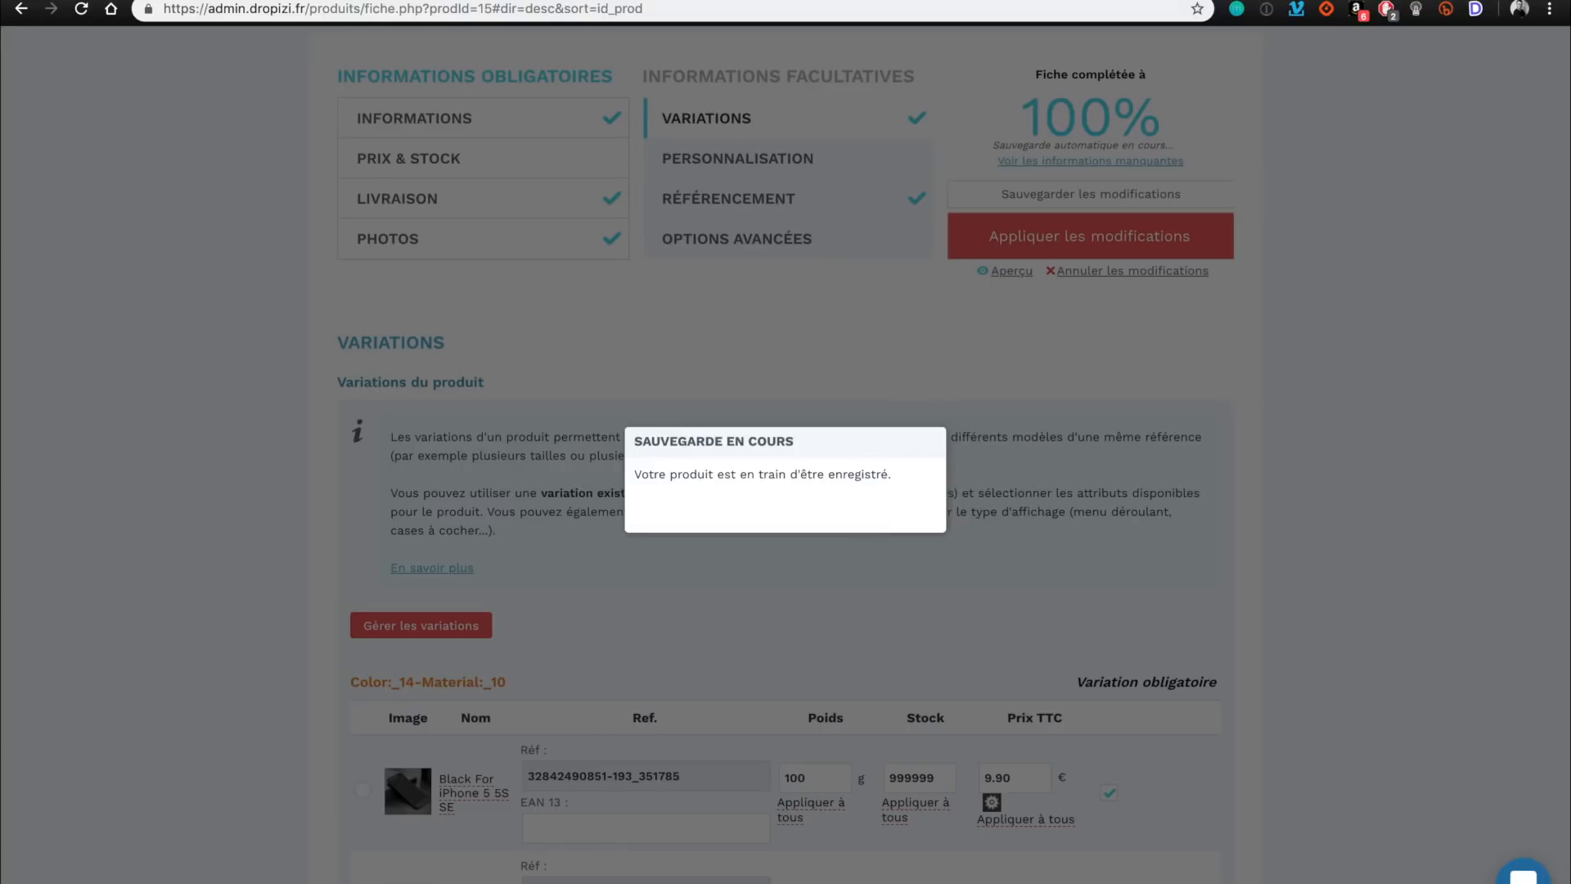
Reload the iPhone case's product sheet and keep the current version of the product instead of restoring the automatic backup.
{"action": "left_click", "coordinate": [831, 1]}
{"action": "left_click", "coordinate": [778, 1]}
{"action": "scroll", "coordinate": [704, 373], "scroll_direction": "up", "scroll_amount": 3}
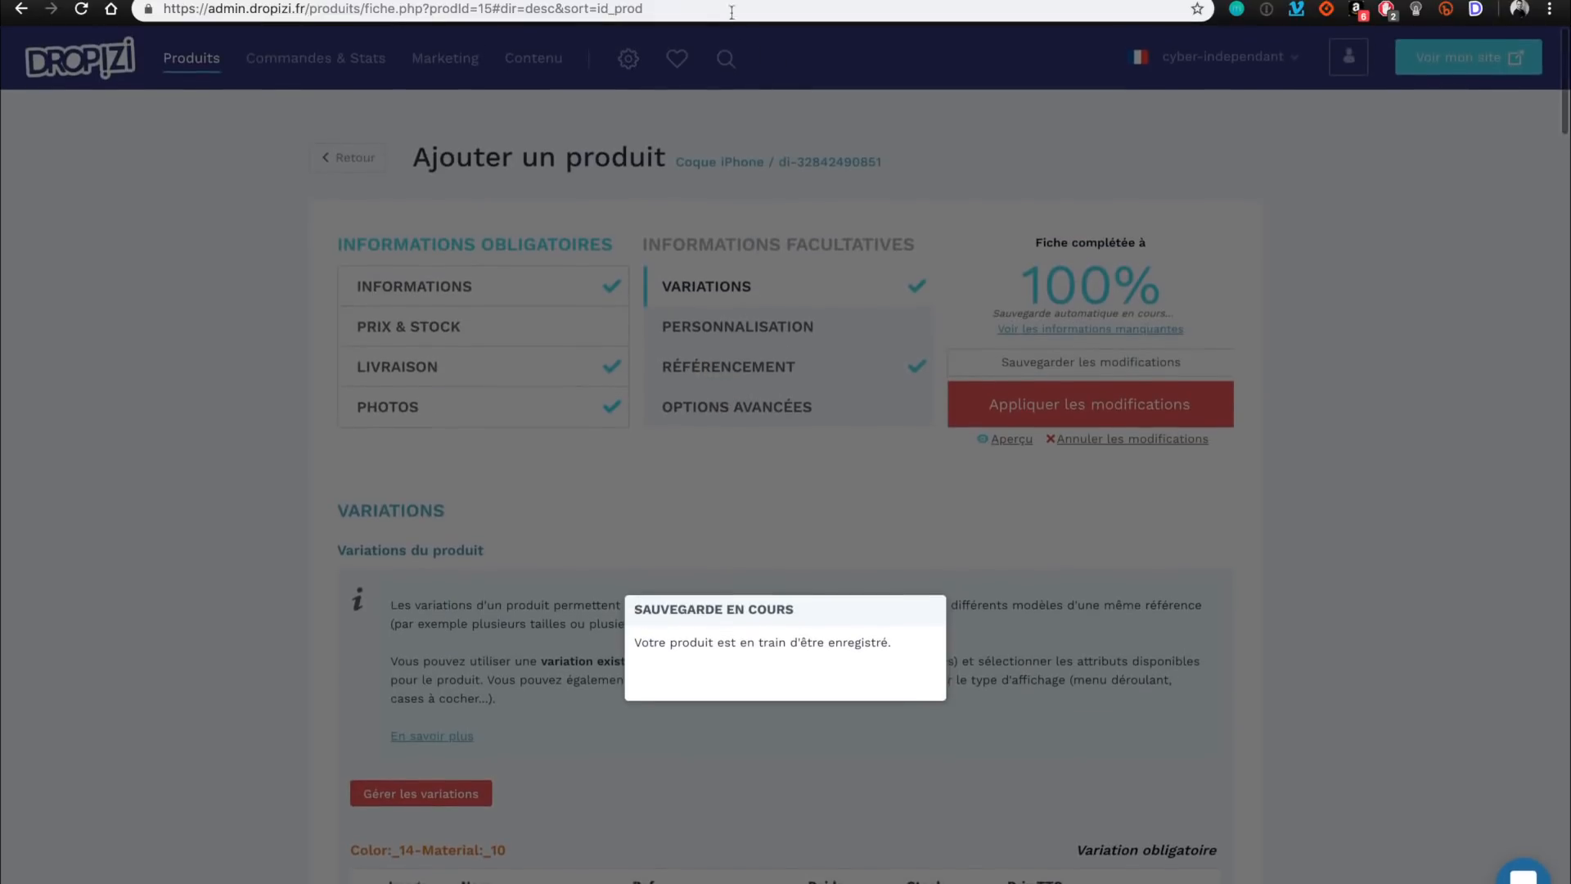
{"action": "left_click", "coordinate": [718, 9]}
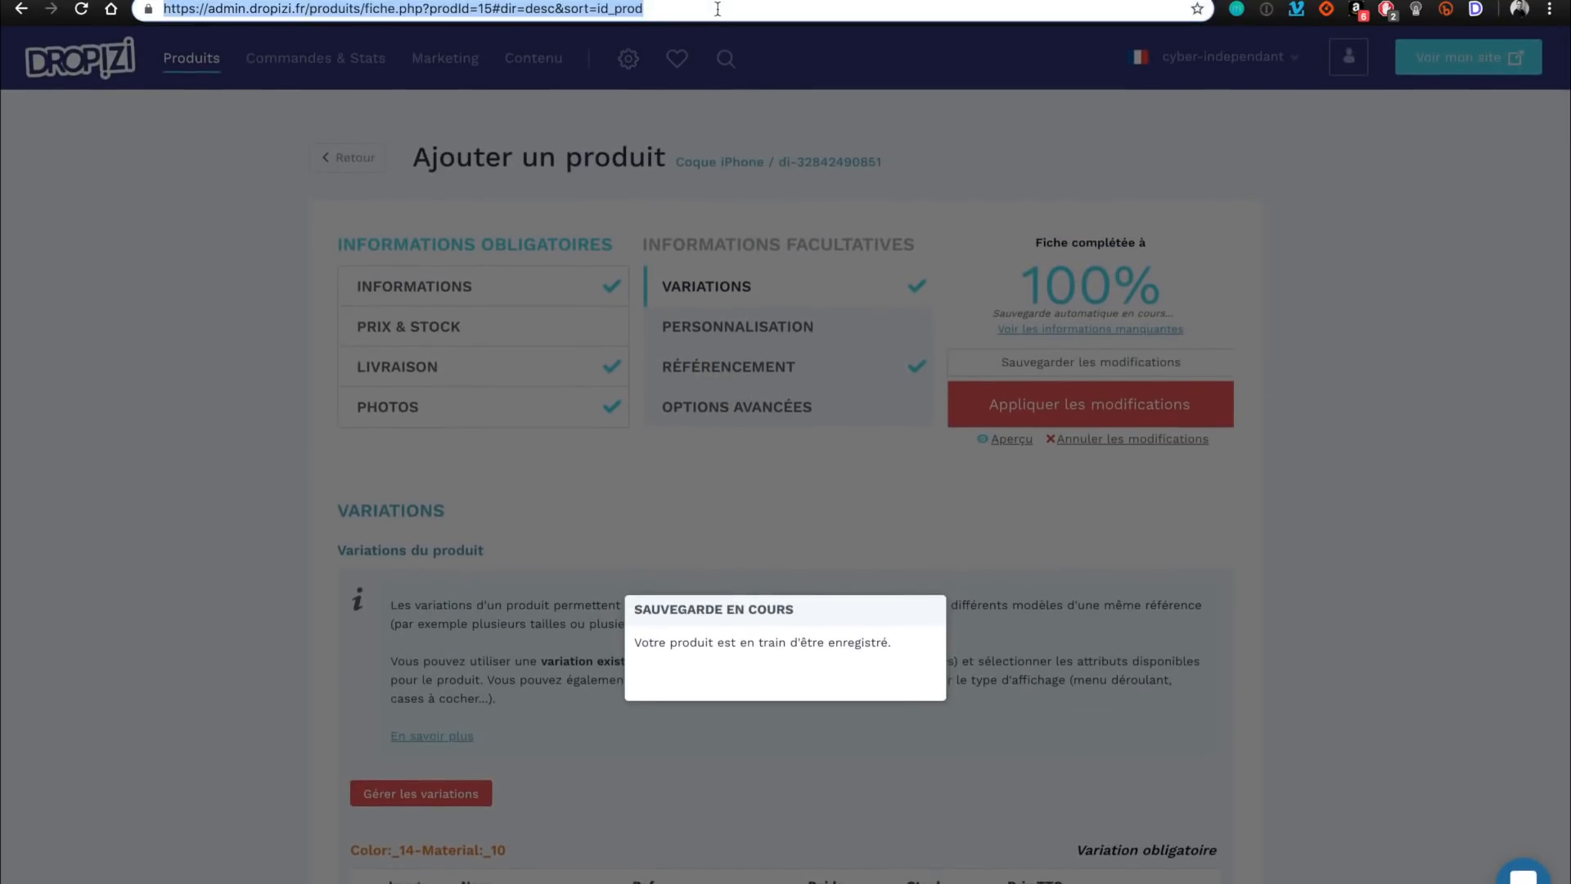
{"action": "key", "text": "Return"}
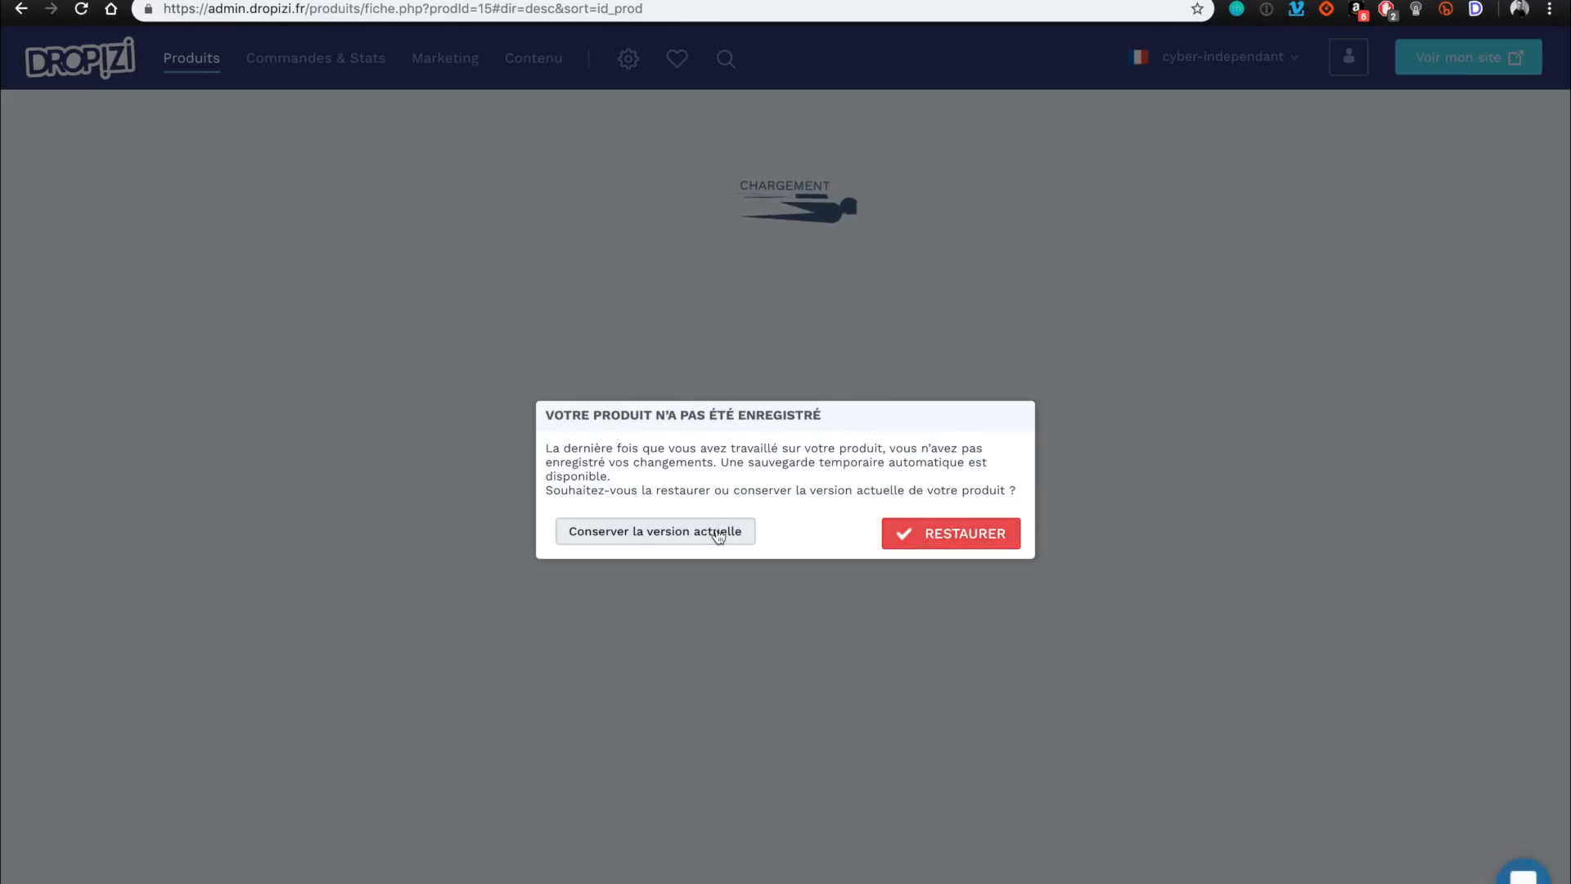
{"action": "left_click", "coordinate": [719, 536]}
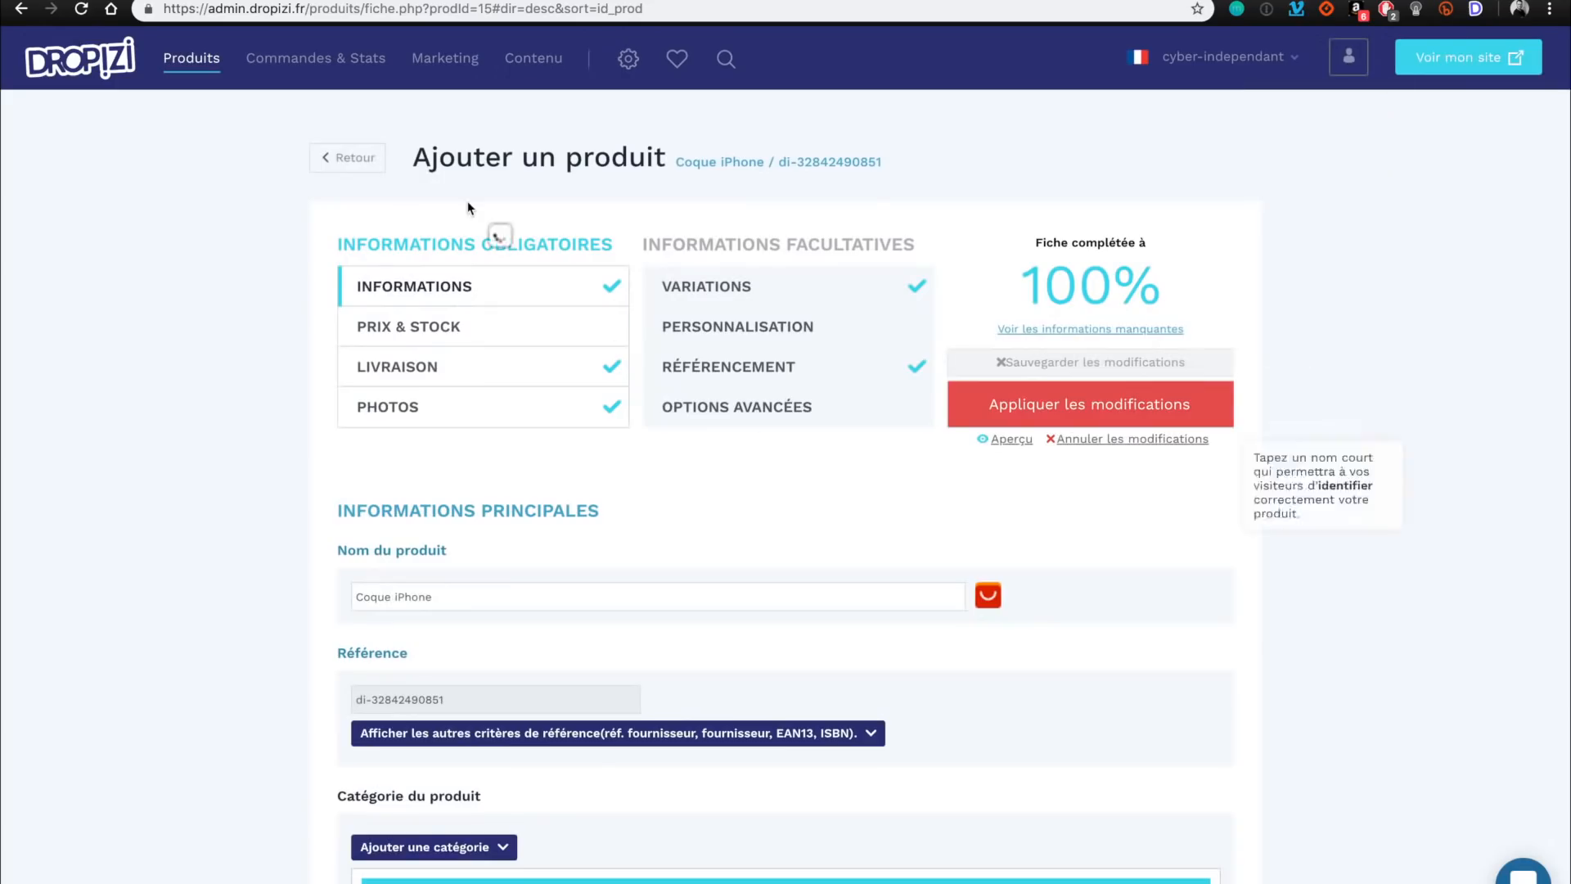
{"action": "scroll", "coordinate": [836, 514], "scroll_direction": "down", "scroll_amount": 8}
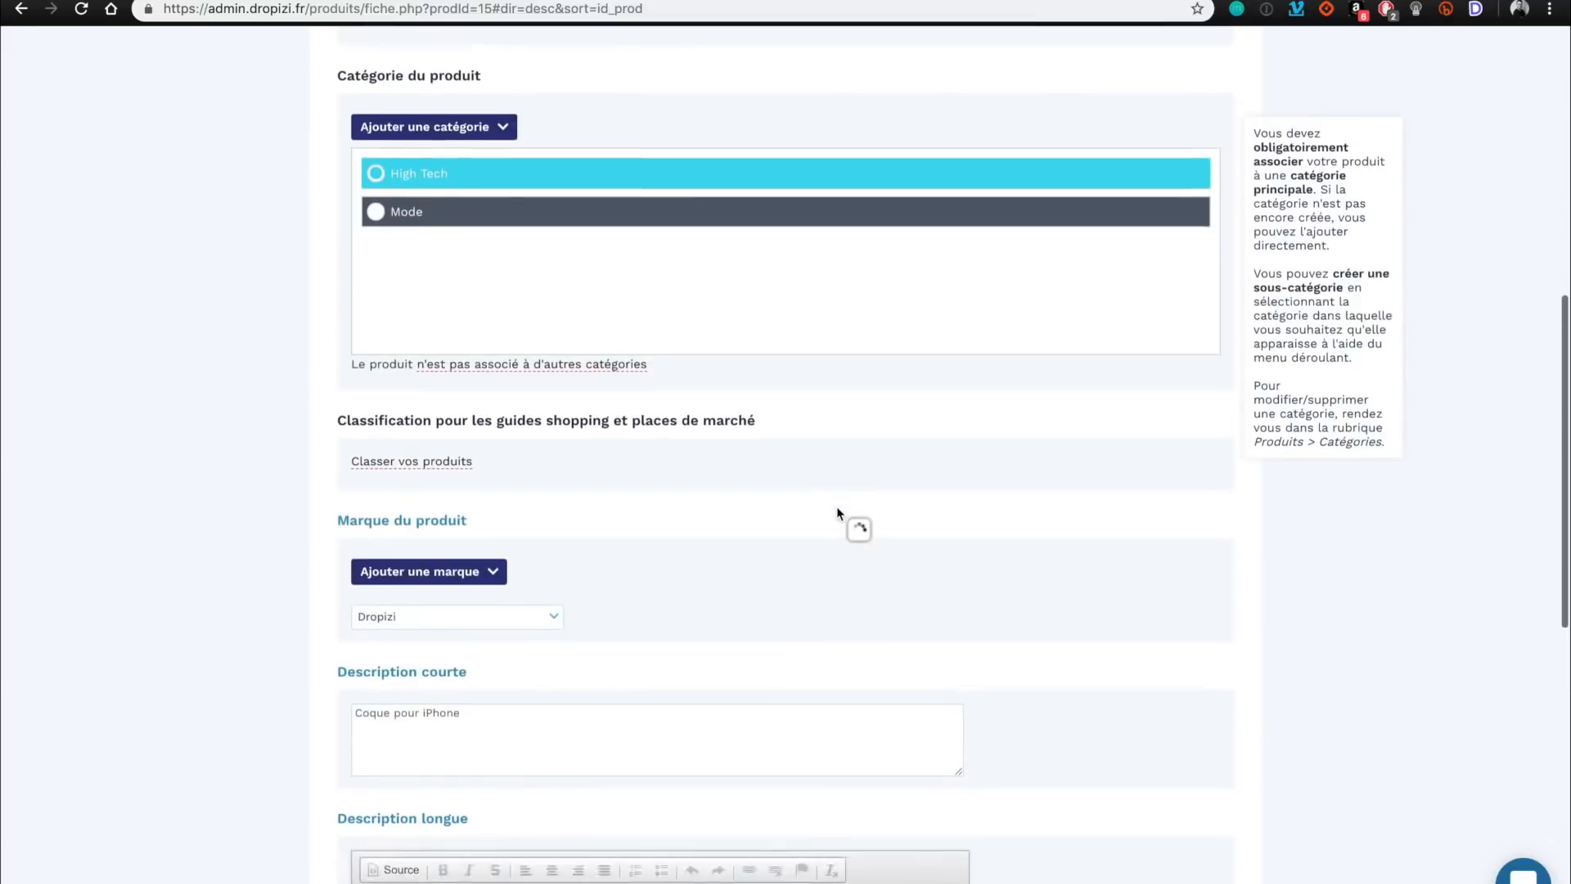
{"action": "scroll", "coordinate": [836, 514], "scroll_direction": "up", "scroll_amount": 8}
Open the product management overview and examine its recently added products, management sections and tools.
{"action": "left_click", "coordinate": [200, 86]}
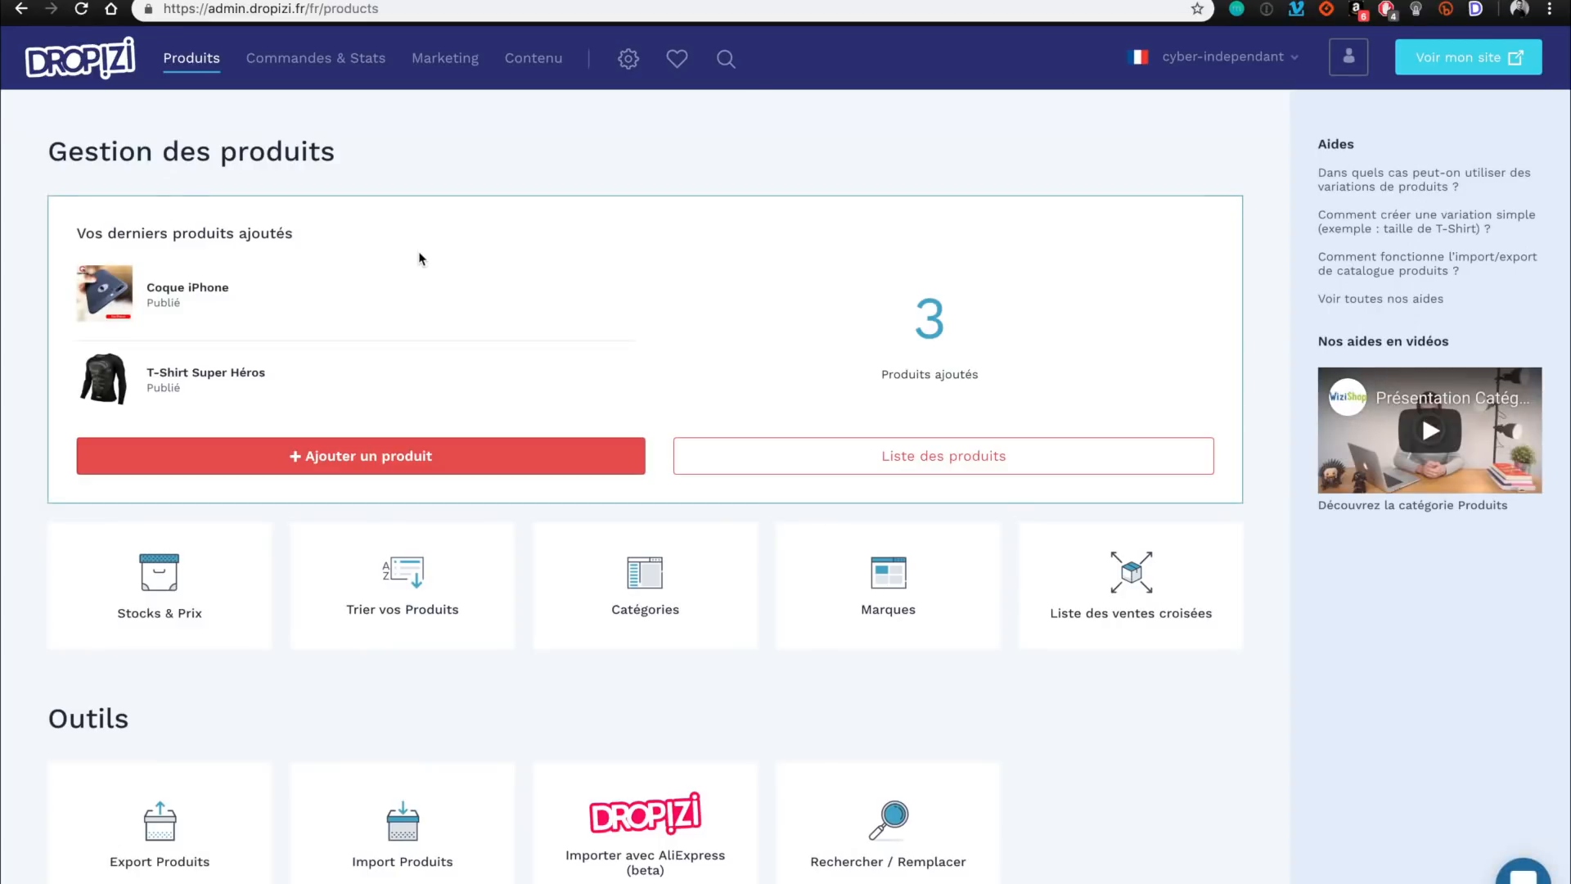
{"action": "scroll", "coordinate": [421, 256], "scroll_direction": "down", "scroll_amount": 3}
{"action": "scroll", "coordinate": [476, 278], "scroll_direction": "up", "scroll_amount": 3}
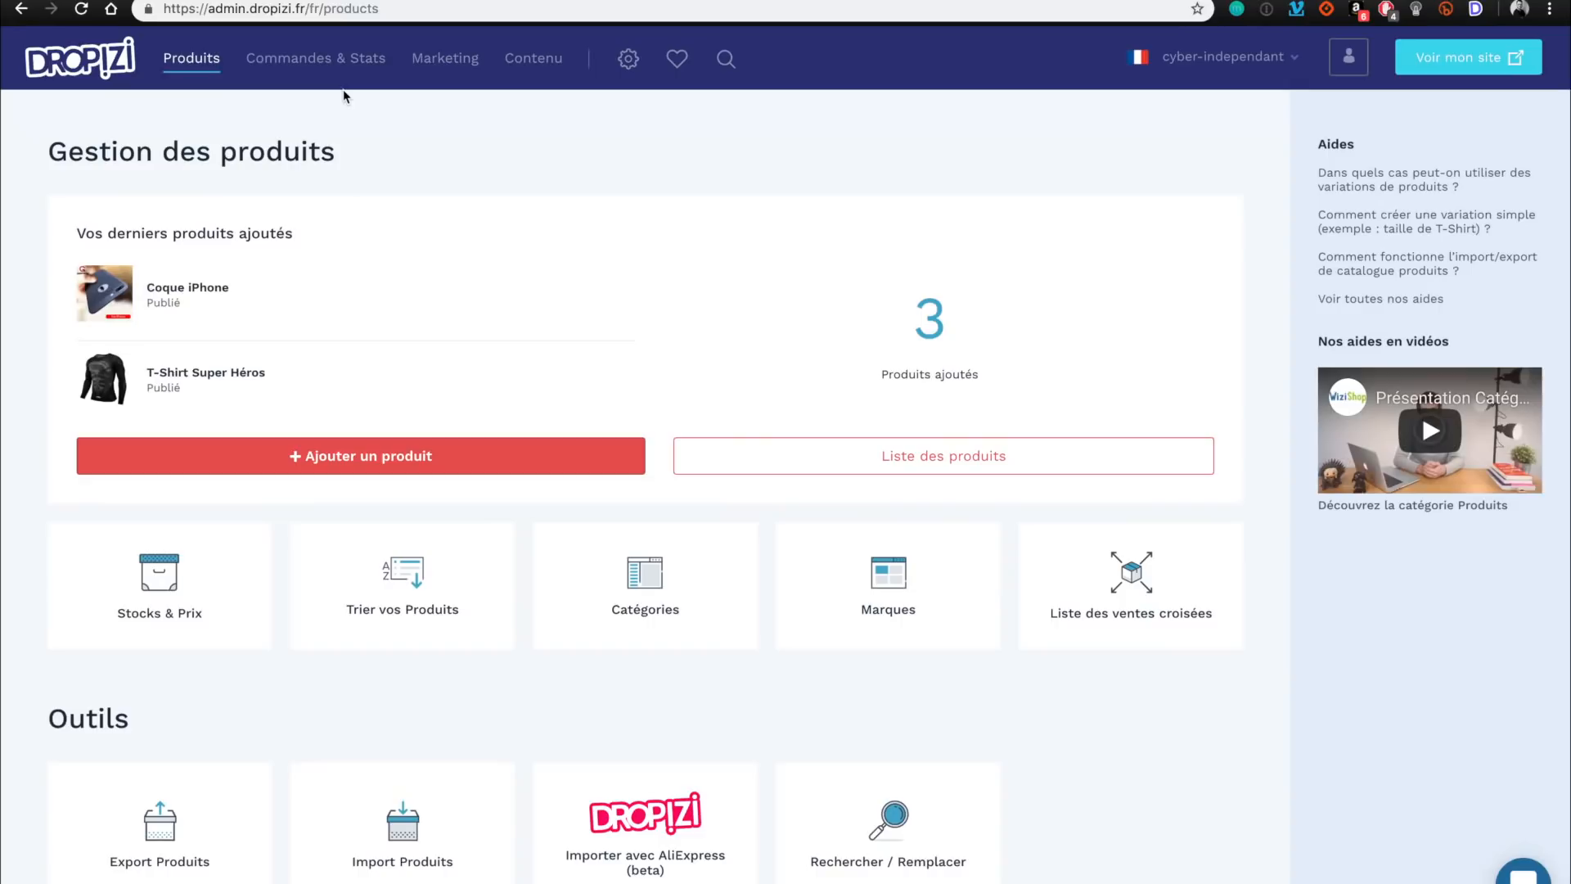
{"action": "scroll", "coordinate": [563, 620], "scroll_direction": "down", "scroll_amount": 2}
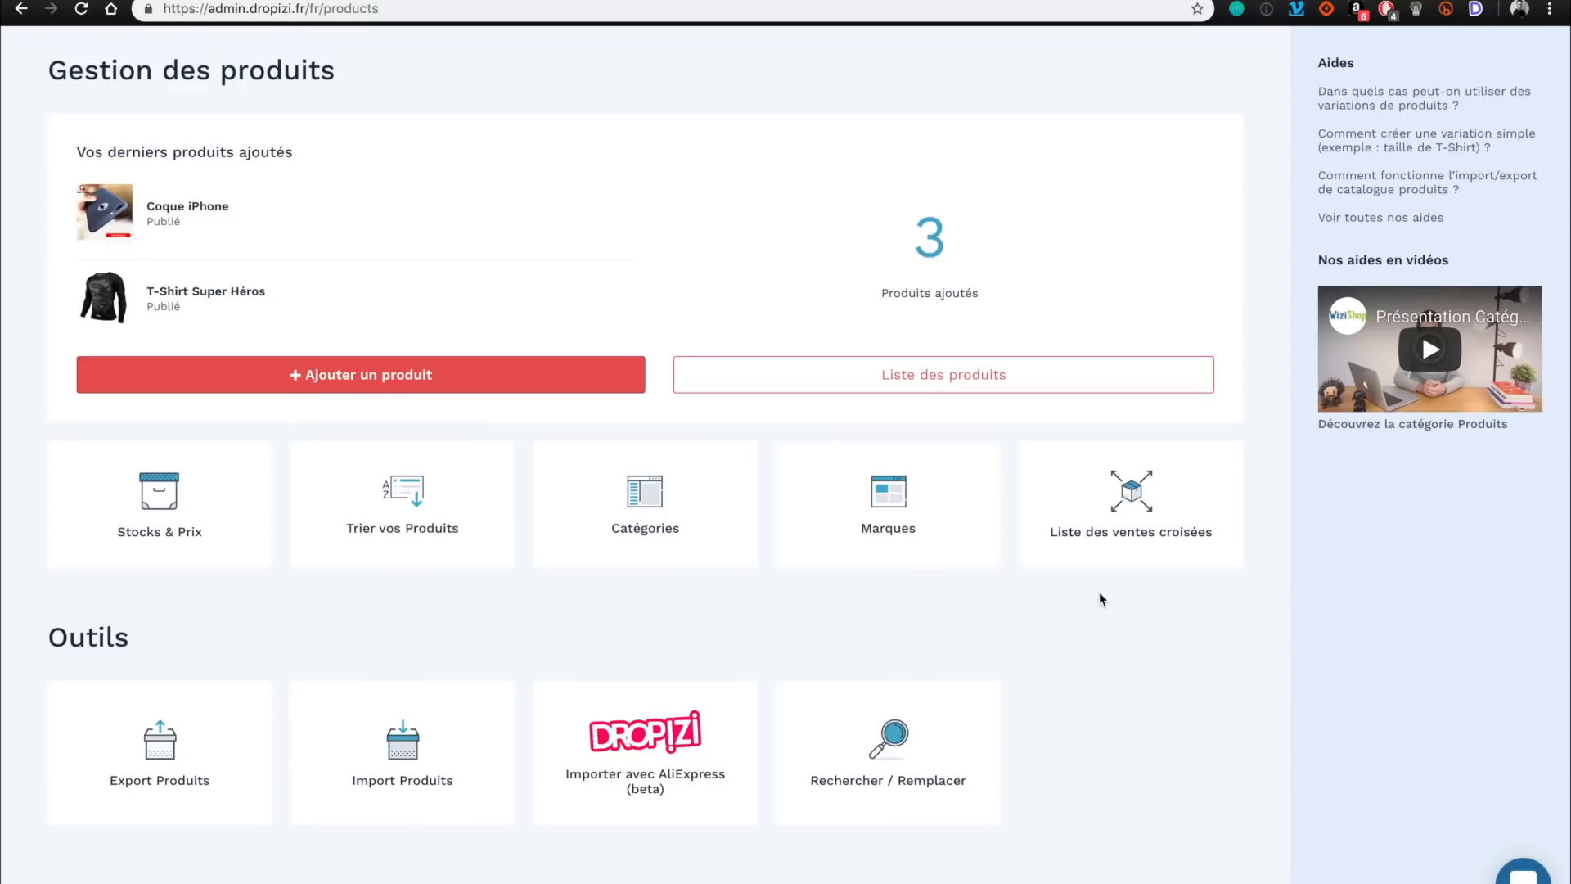
{"action": "scroll", "coordinate": [1098, 592], "scroll_direction": "up", "scroll_amount": 2}
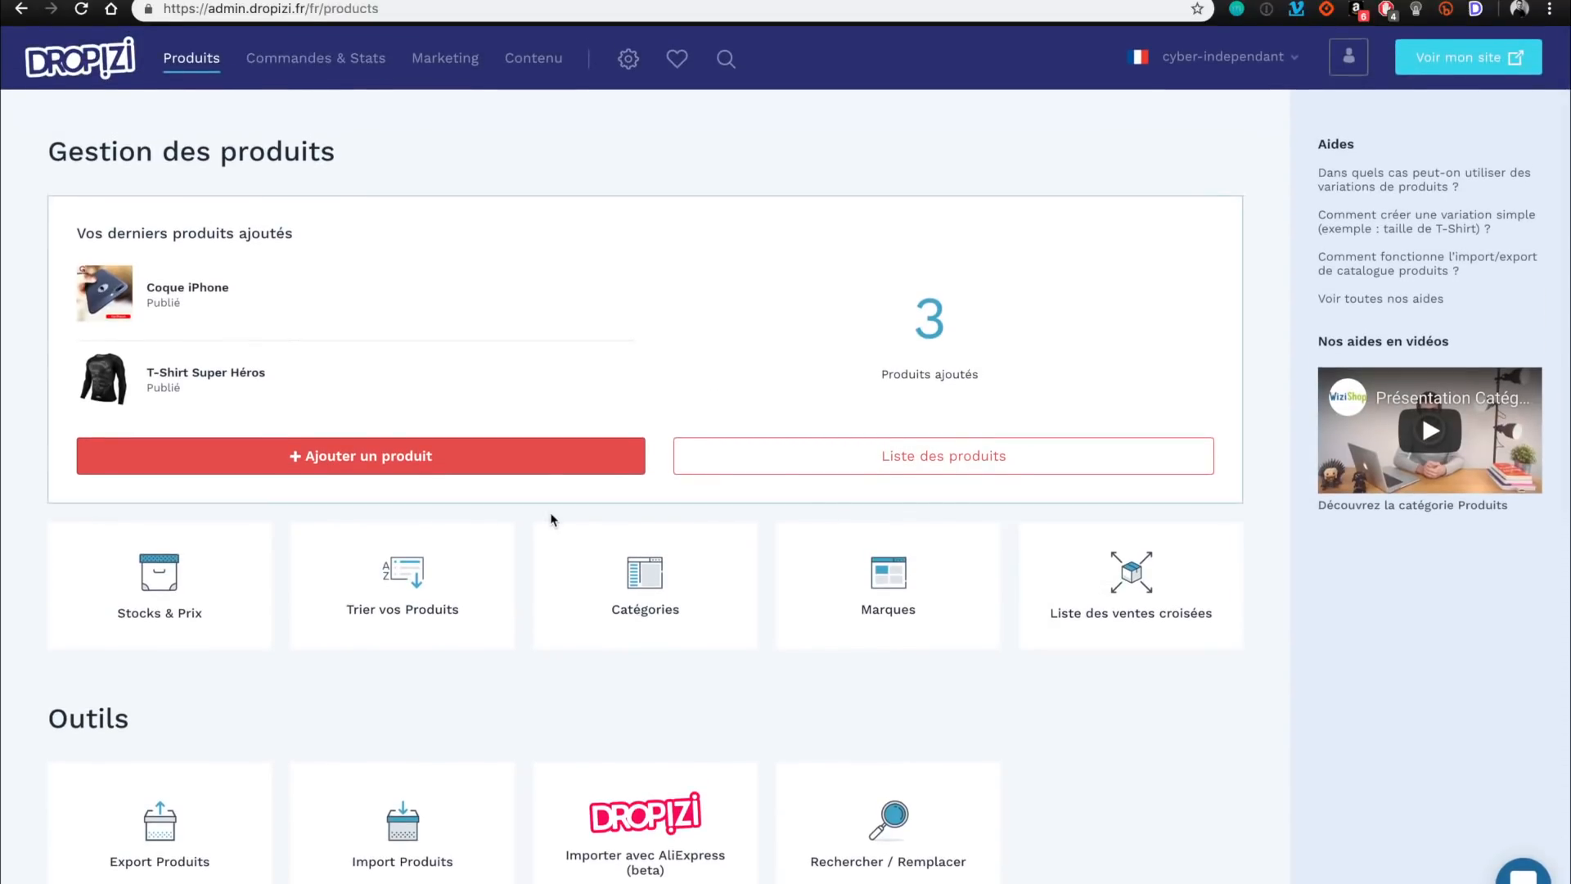
{"action": "scroll", "coordinate": [551, 519], "scroll_direction": "down", "scroll_amount": 2}
{"action": "scroll", "coordinate": [552, 521], "scroll_direction": "down", "scroll_amount": 2}
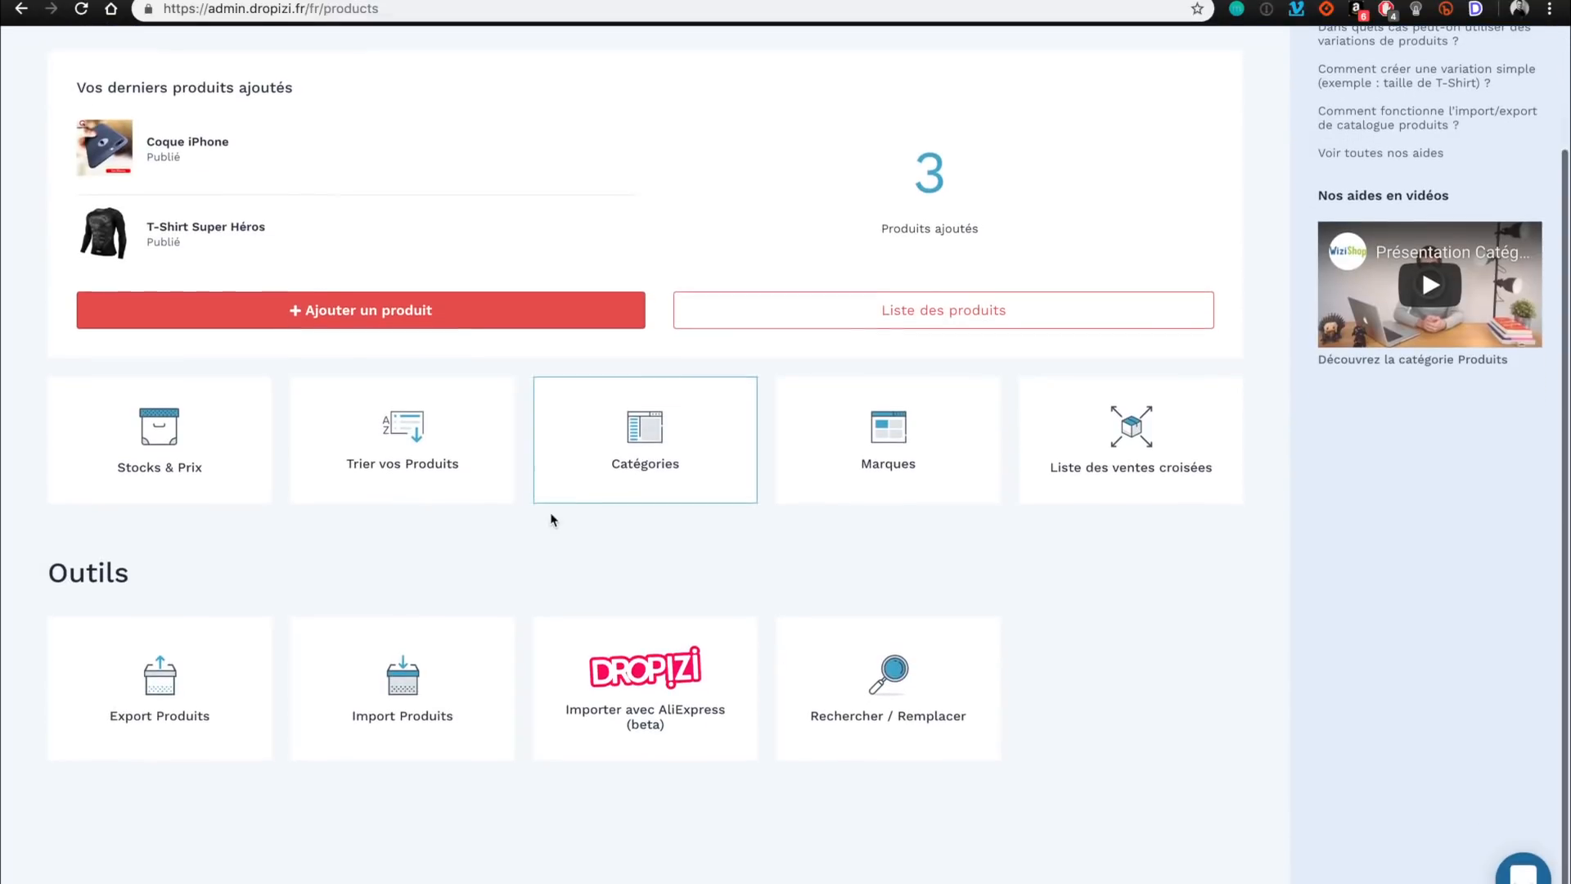
{"action": "scroll", "coordinate": [551, 517], "scroll_direction": "up", "scroll_amount": 4}
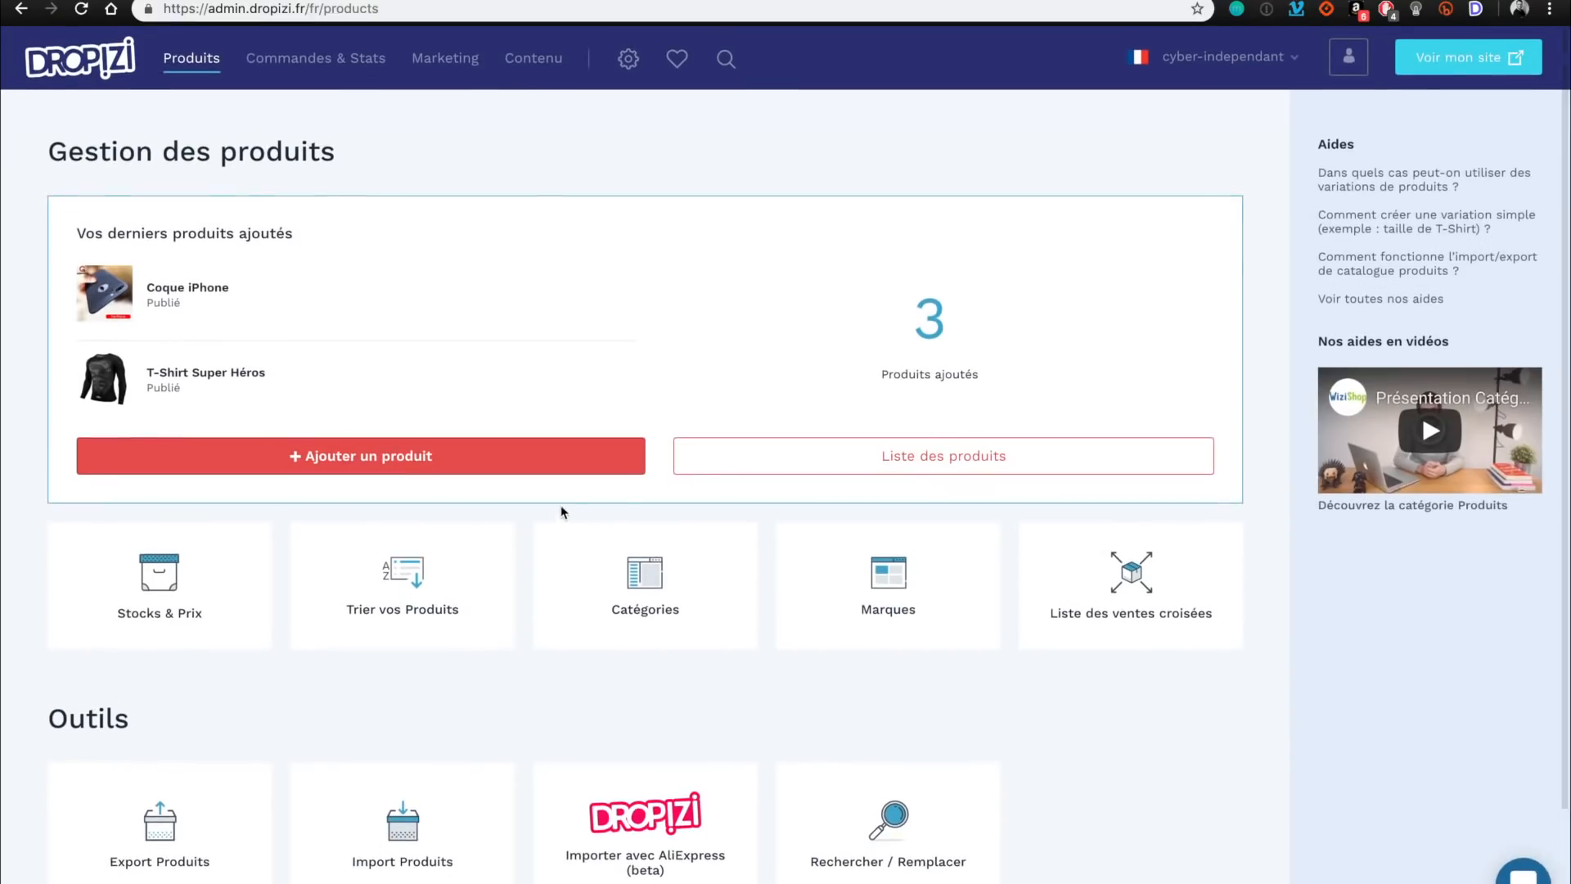
Open the online shop and look over the best sellers on its home page.
{"action": "left_click", "coordinate": [1423, 69]}
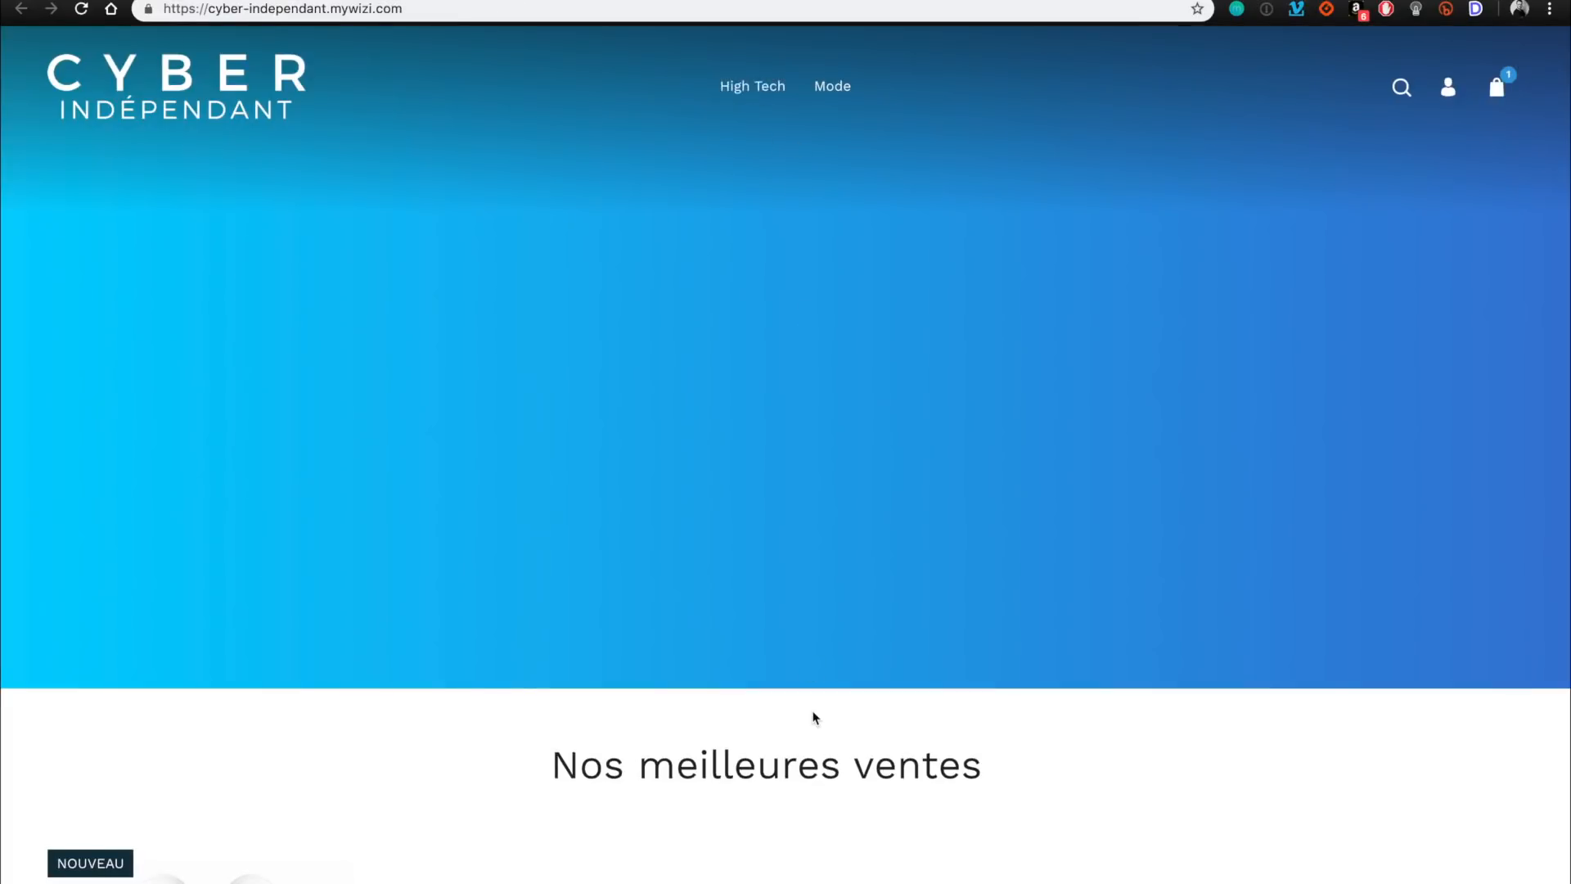
{"action": "scroll", "coordinate": [736, 704], "scroll_direction": "down", "scroll_amount": 4}
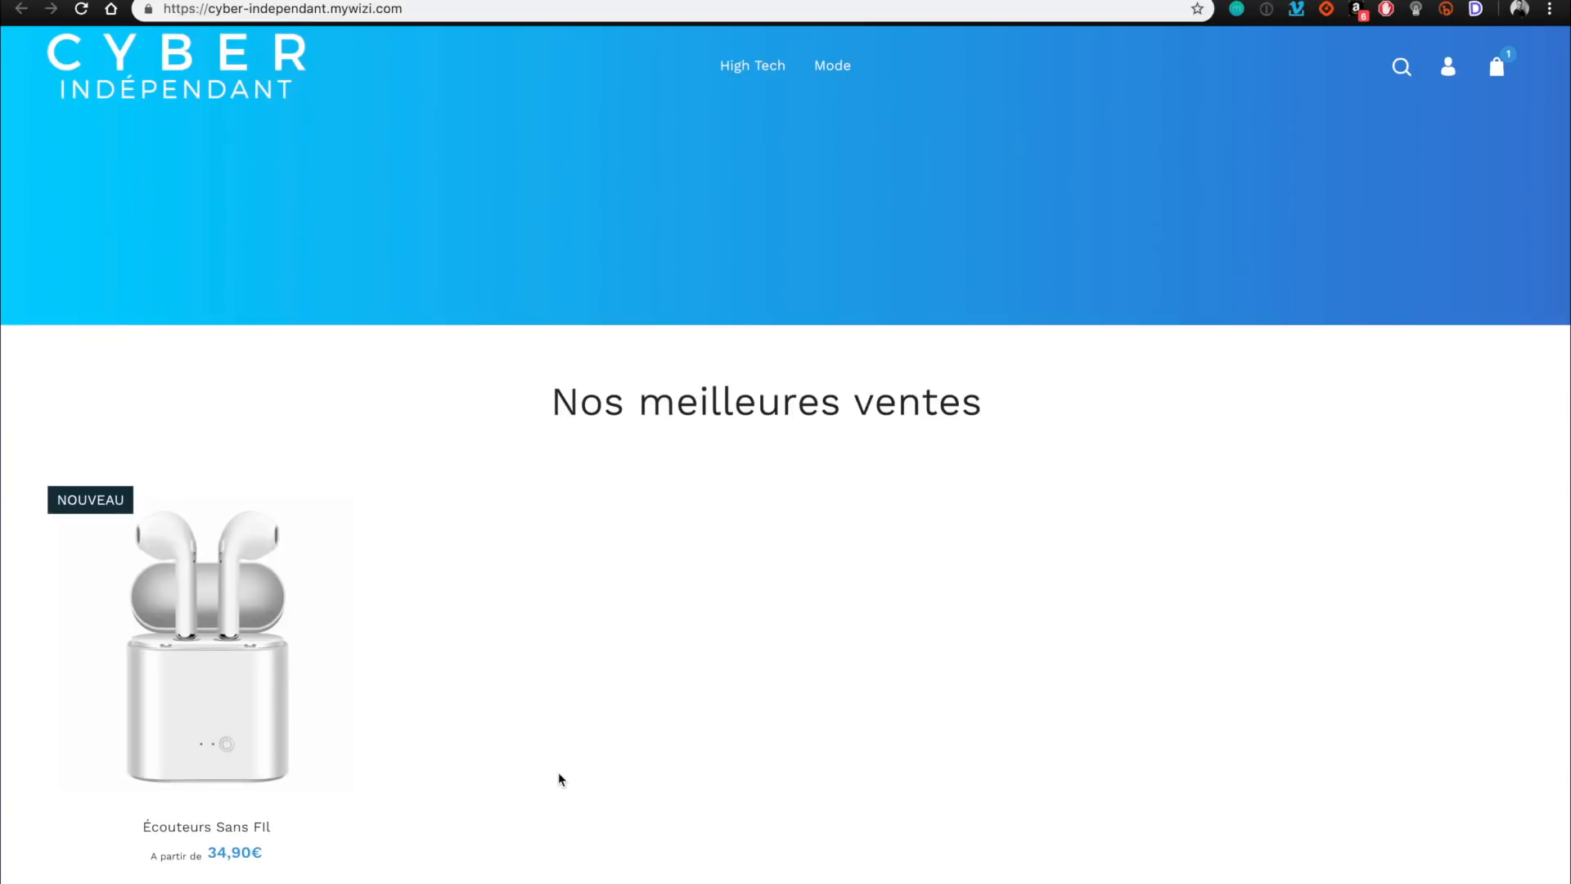
{"action": "scroll", "coordinate": [558, 772], "scroll_direction": "down", "scroll_amount": 2}
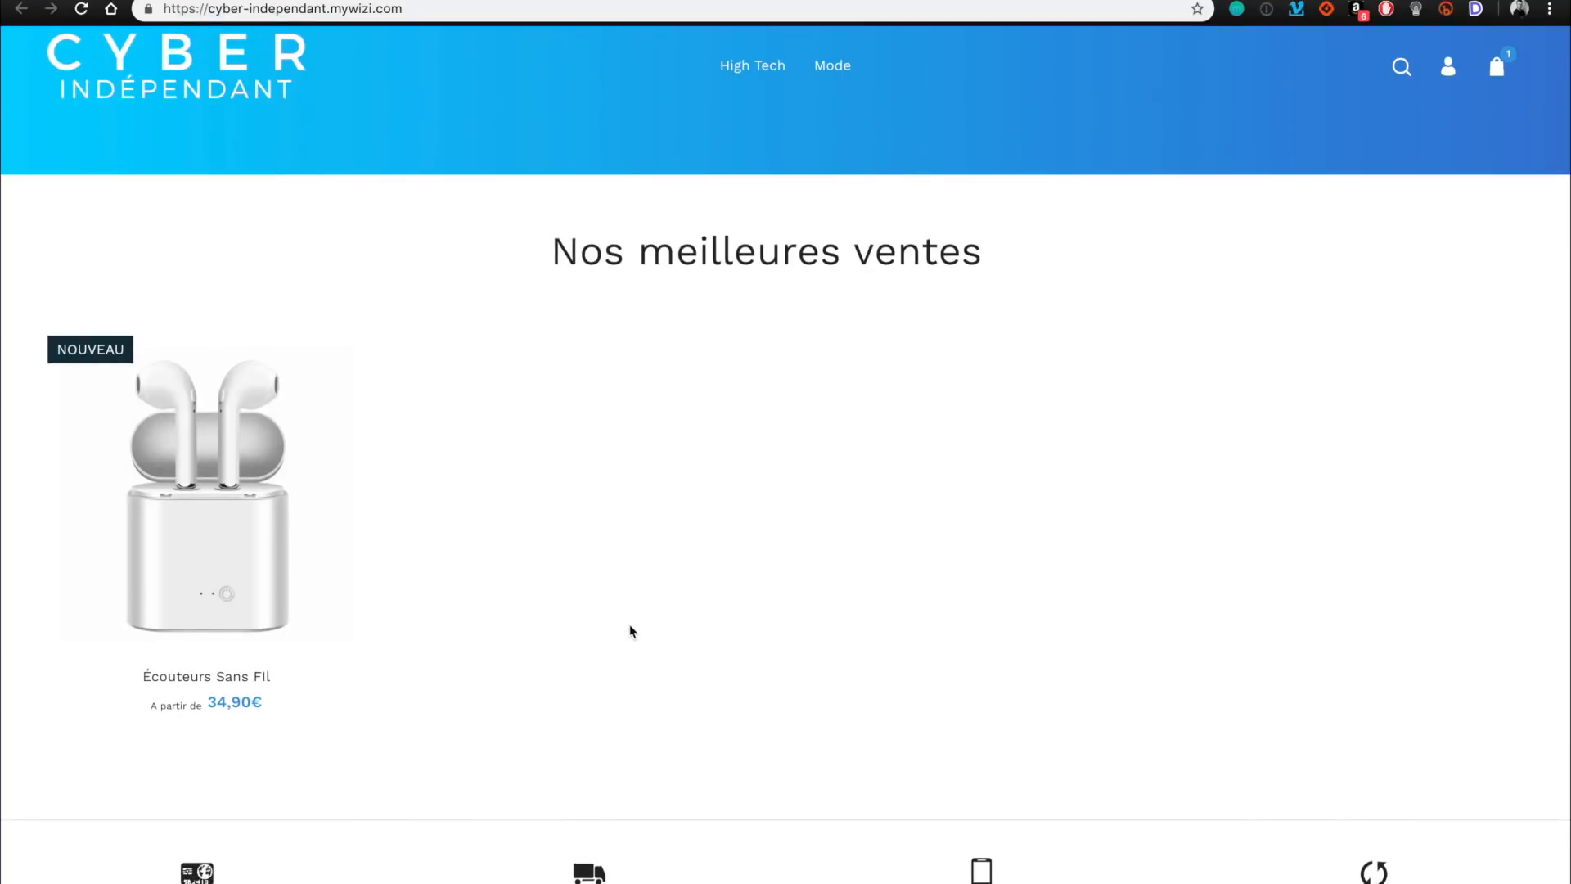
{"action": "scroll", "coordinate": [661, 630], "scroll_direction": "up", "scroll_amount": 1}
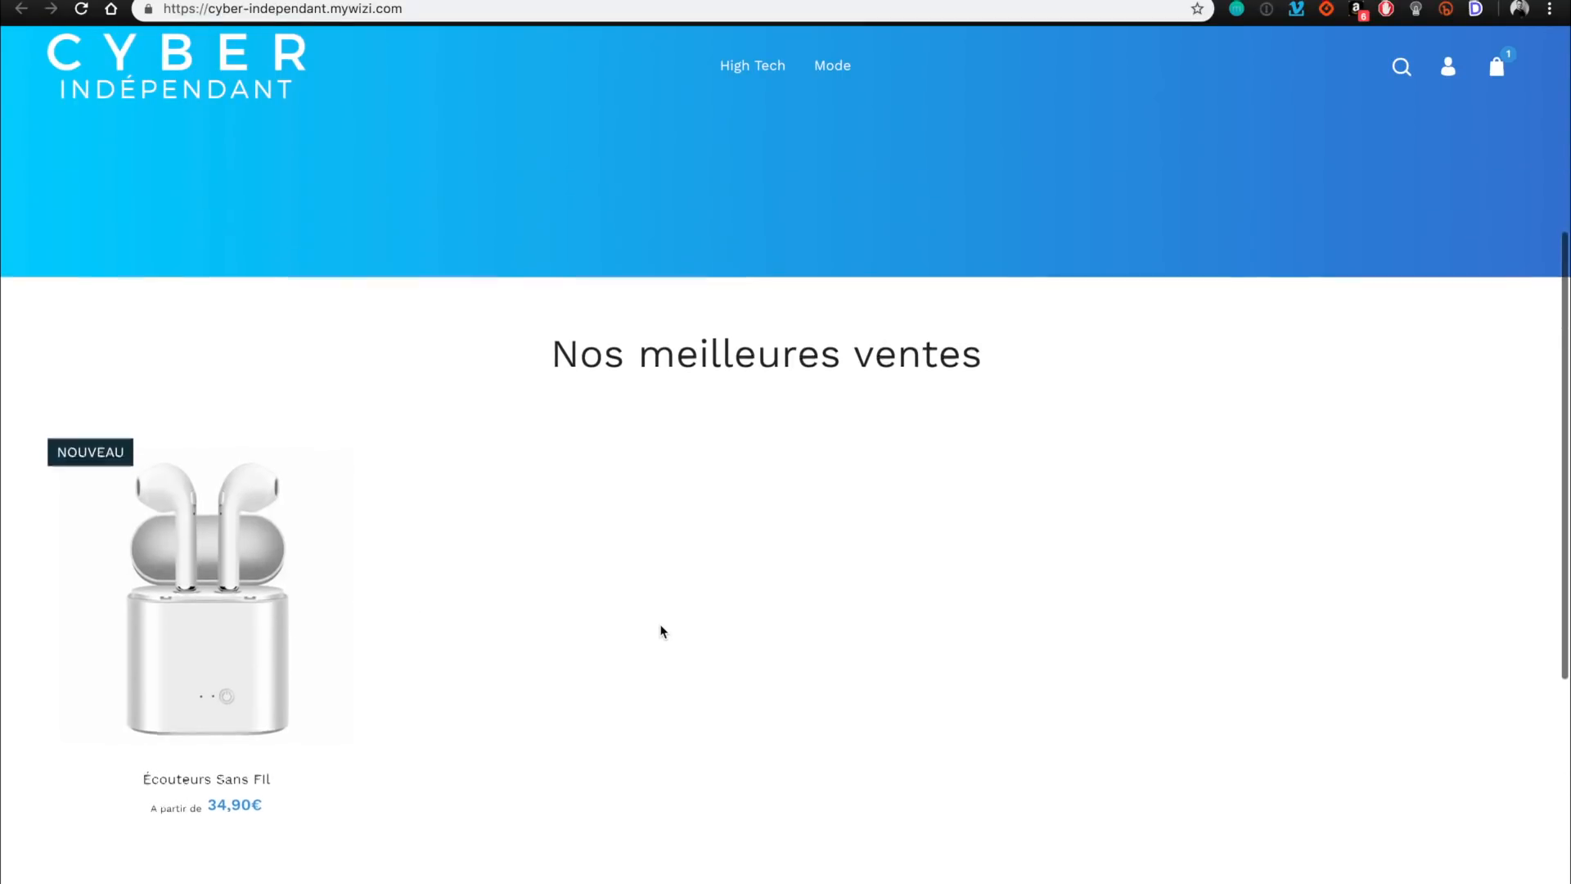
{"action": "scroll", "coordinate": [715, 655], "scroll_direction": "up", "scroll_amount": 5}
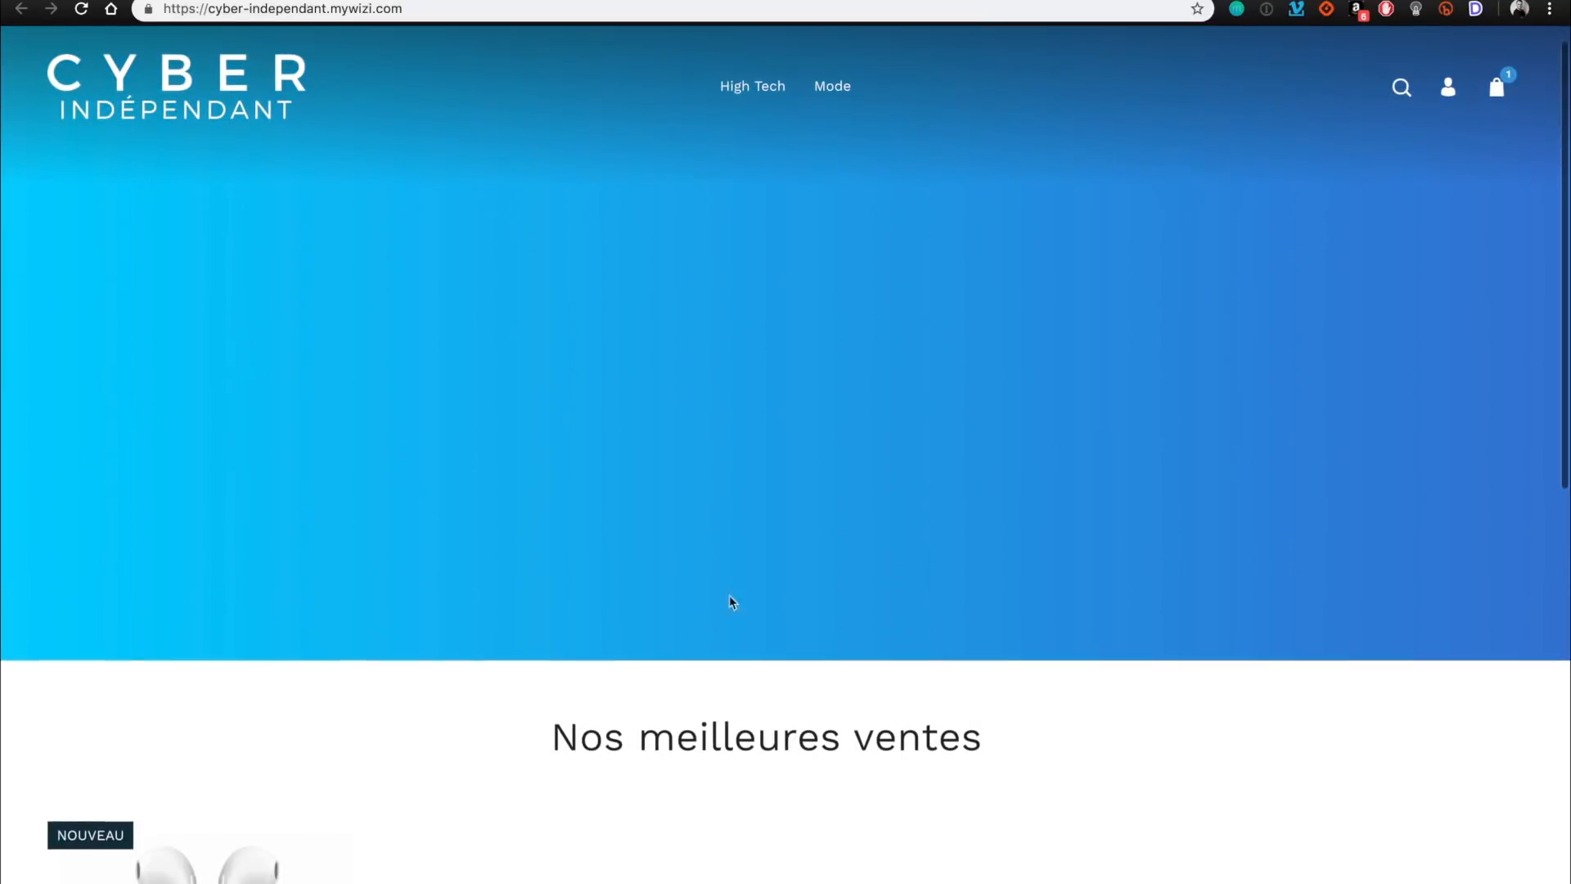
Open the "Coque iPhone" product page from the shop's High Tech category.
{"action": "left_click", "coordinate": [752, 86]}
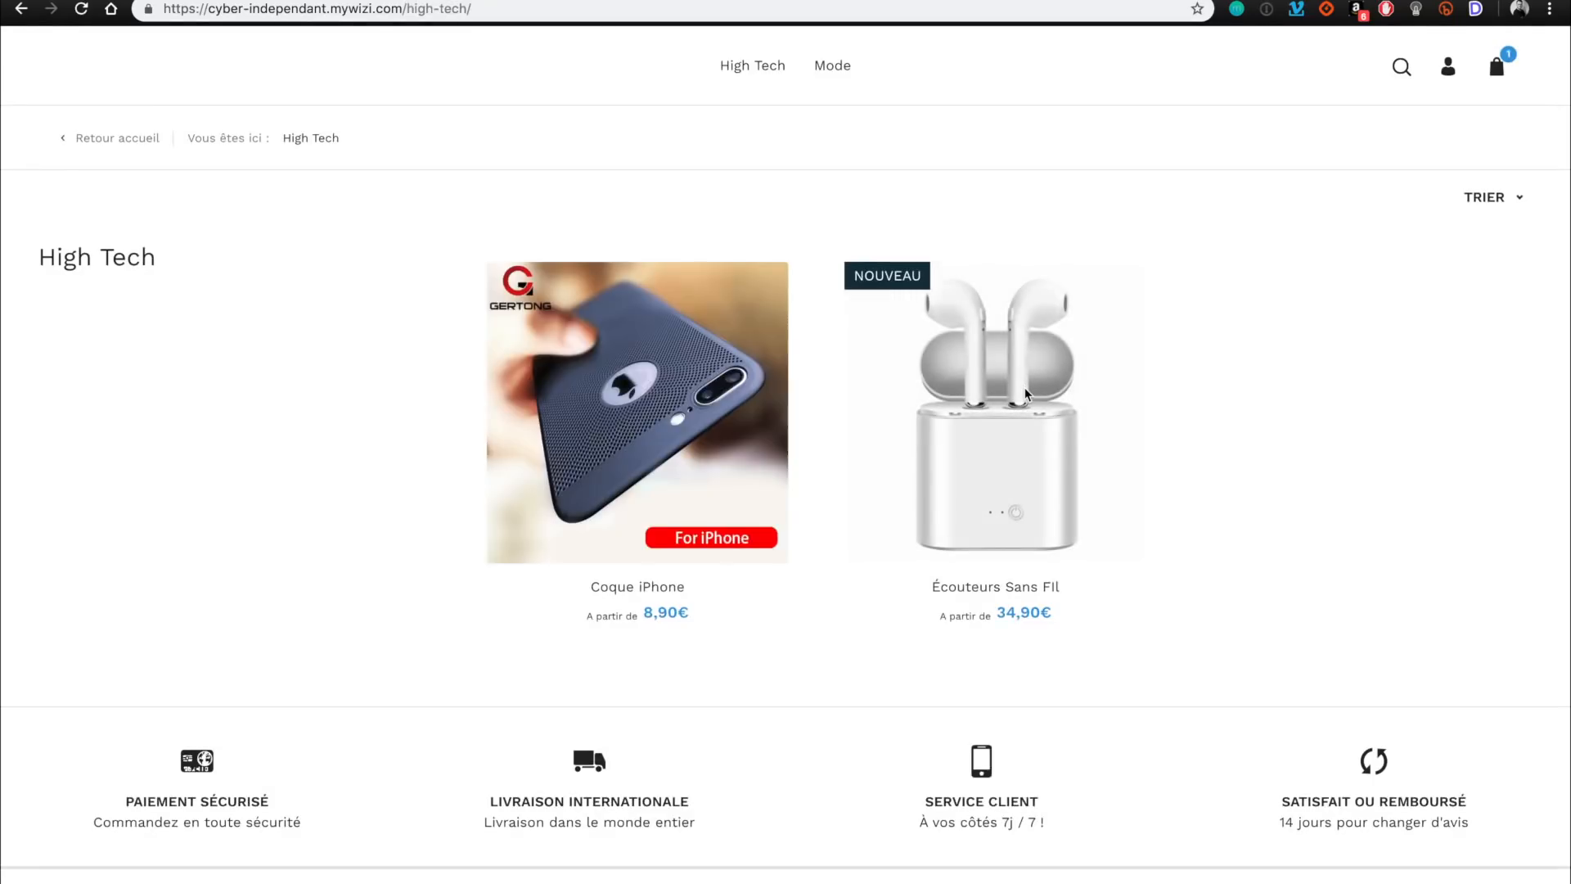
{"action": "mouse_move", "coordinate": [693, 383]}
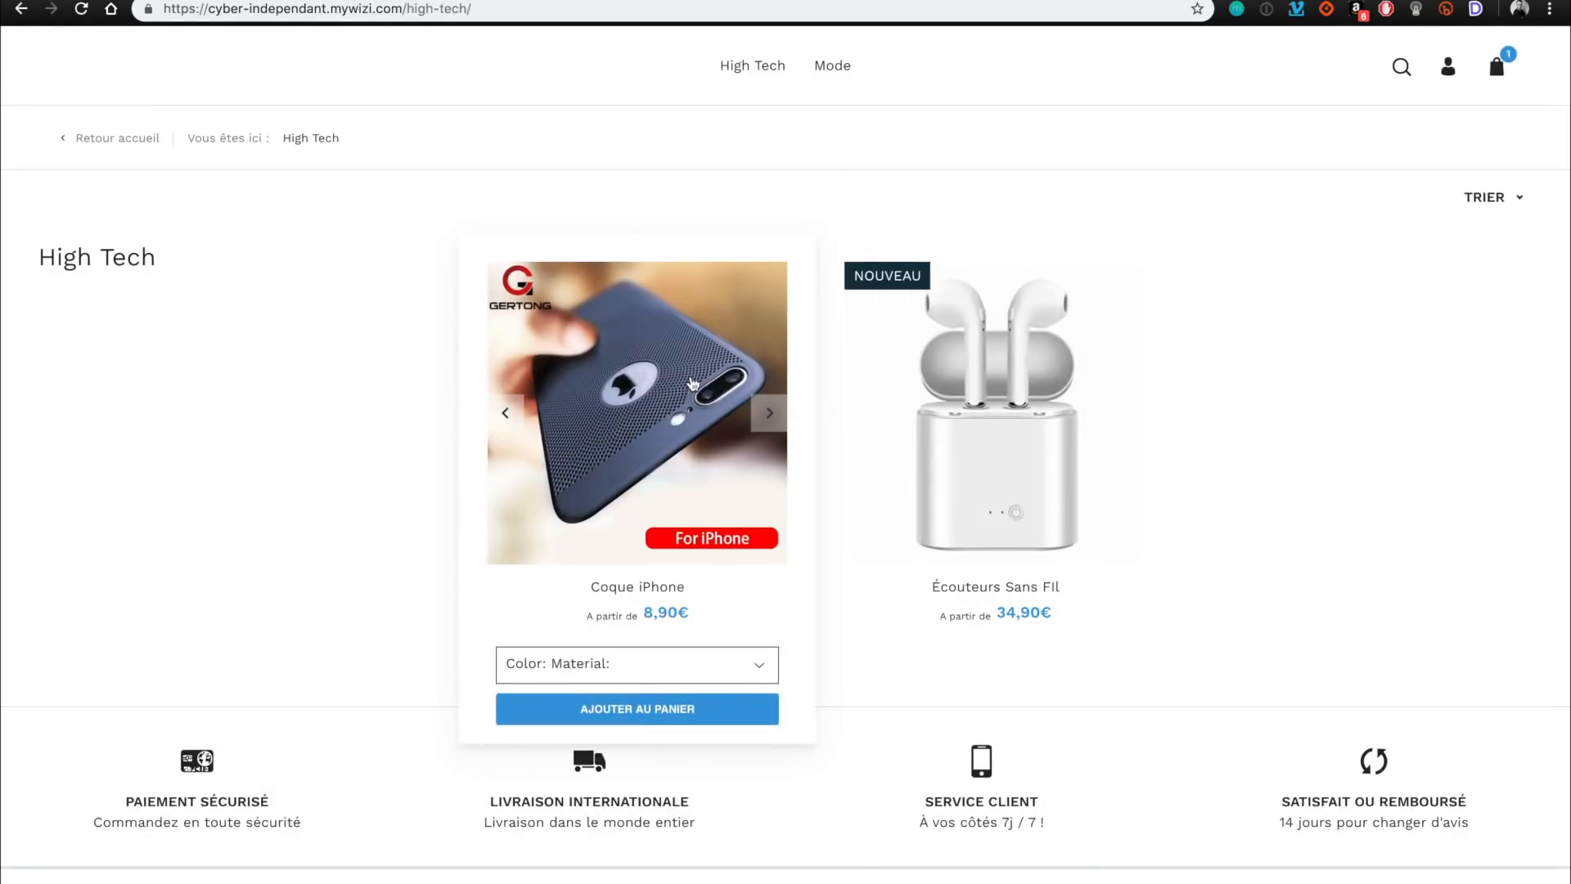
{"action": "left_click", "coordinate": [648, 370]}
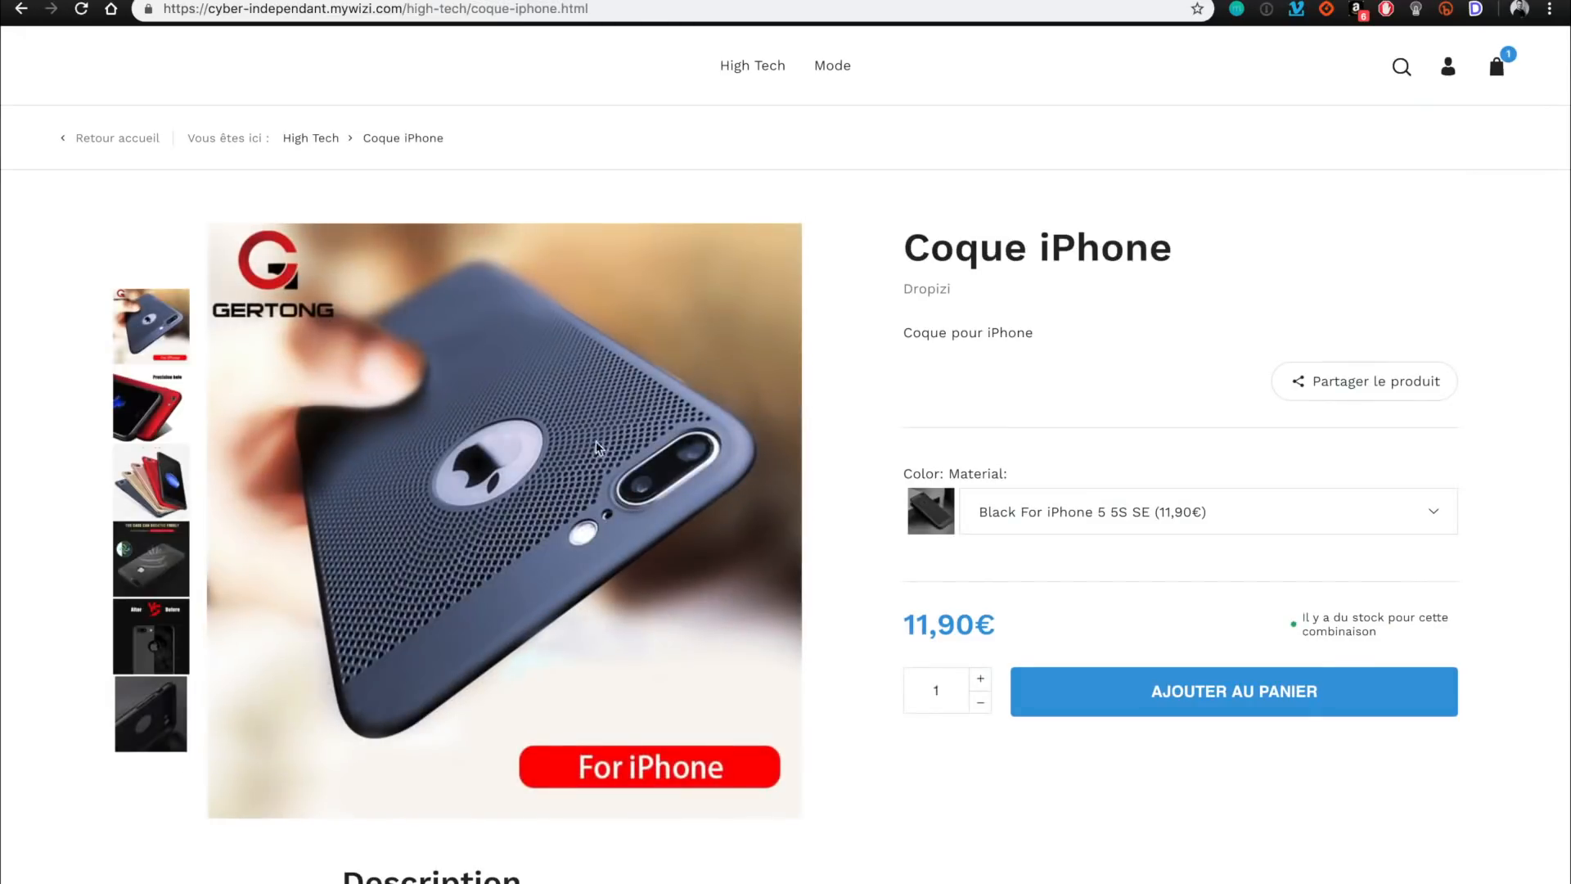
Browse the iPhone case's gallery photos, finishing on the one showing the cases in all colours.
{"action": "left_click", "coordinate": [157, 416]}
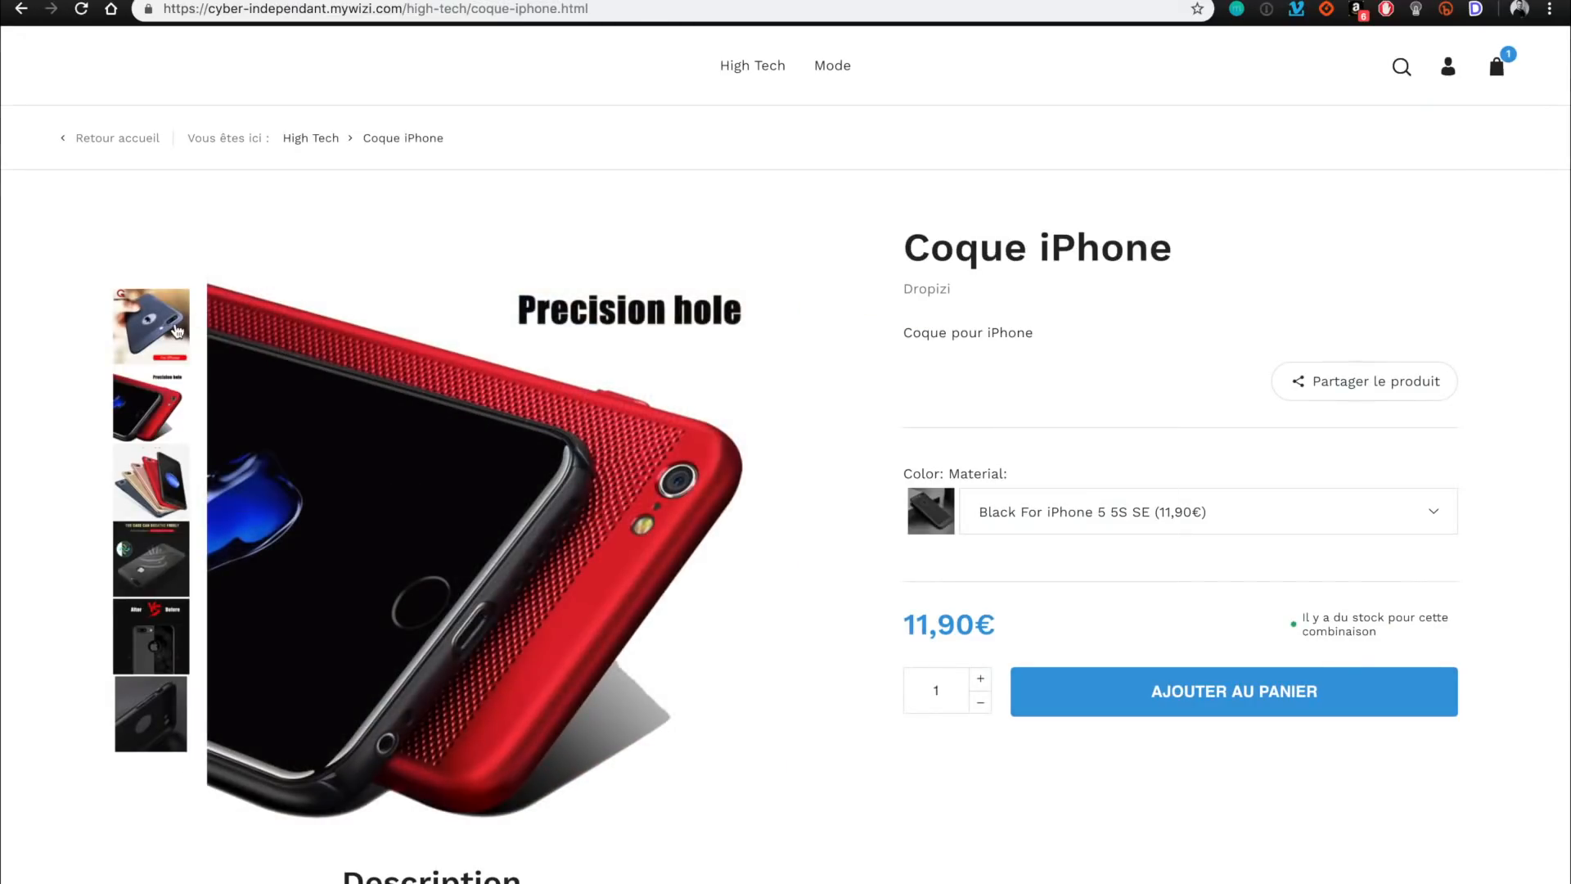
{"action": "left_click", "coordinate": [172, 329]}
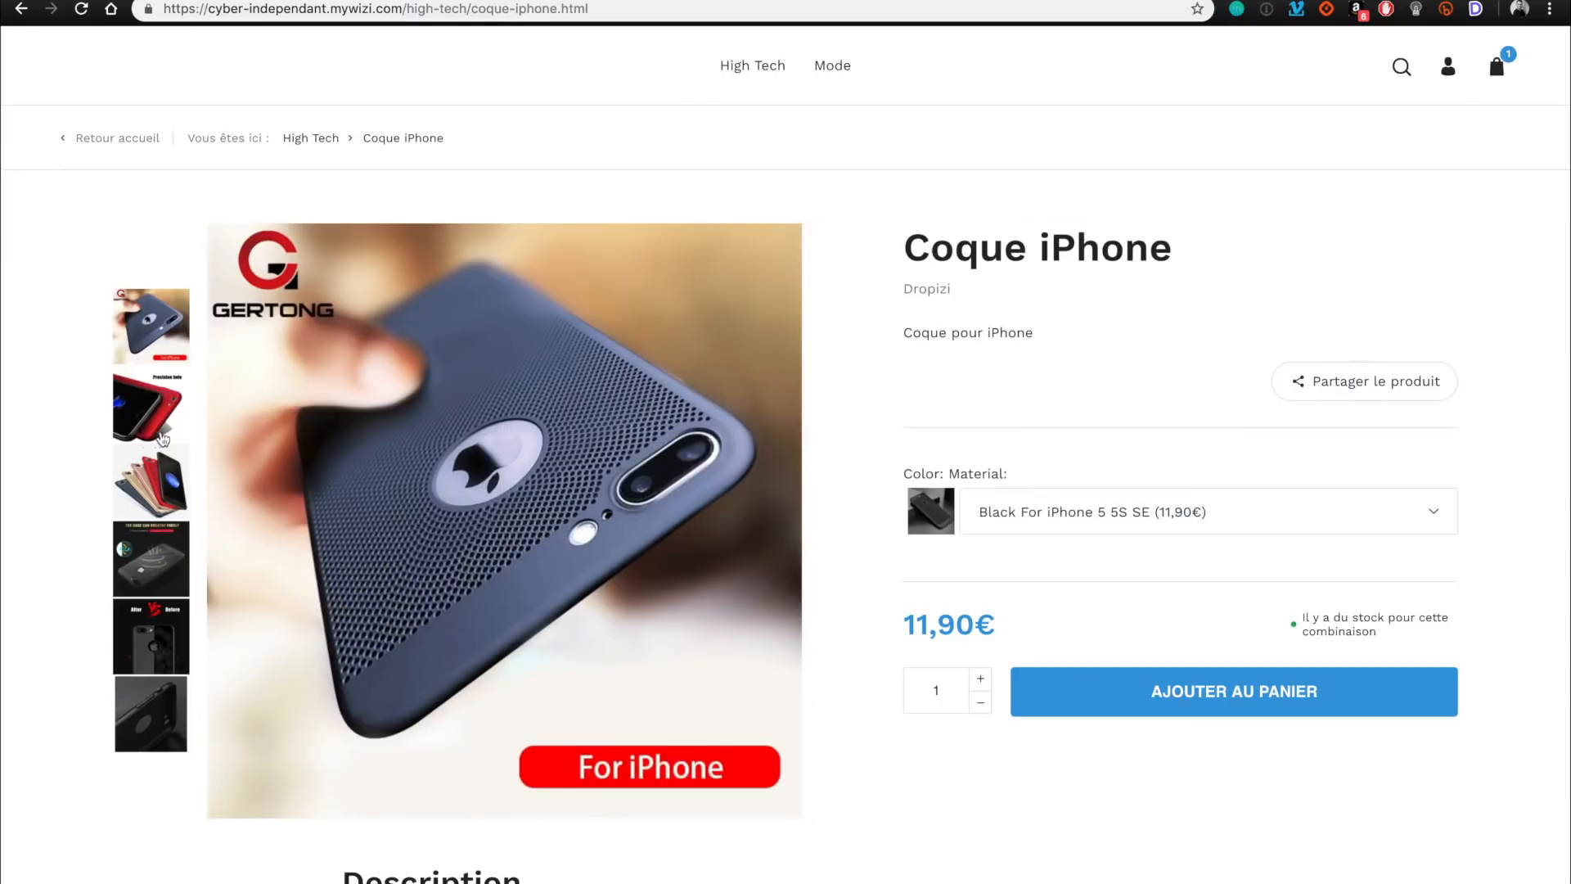
{"action": "left_click", "coordinate": [160, 440]}
{"action": "left_click", "coordinate": [161, 491]}
{"action": "left_click", "coordinate": [170, 553]}
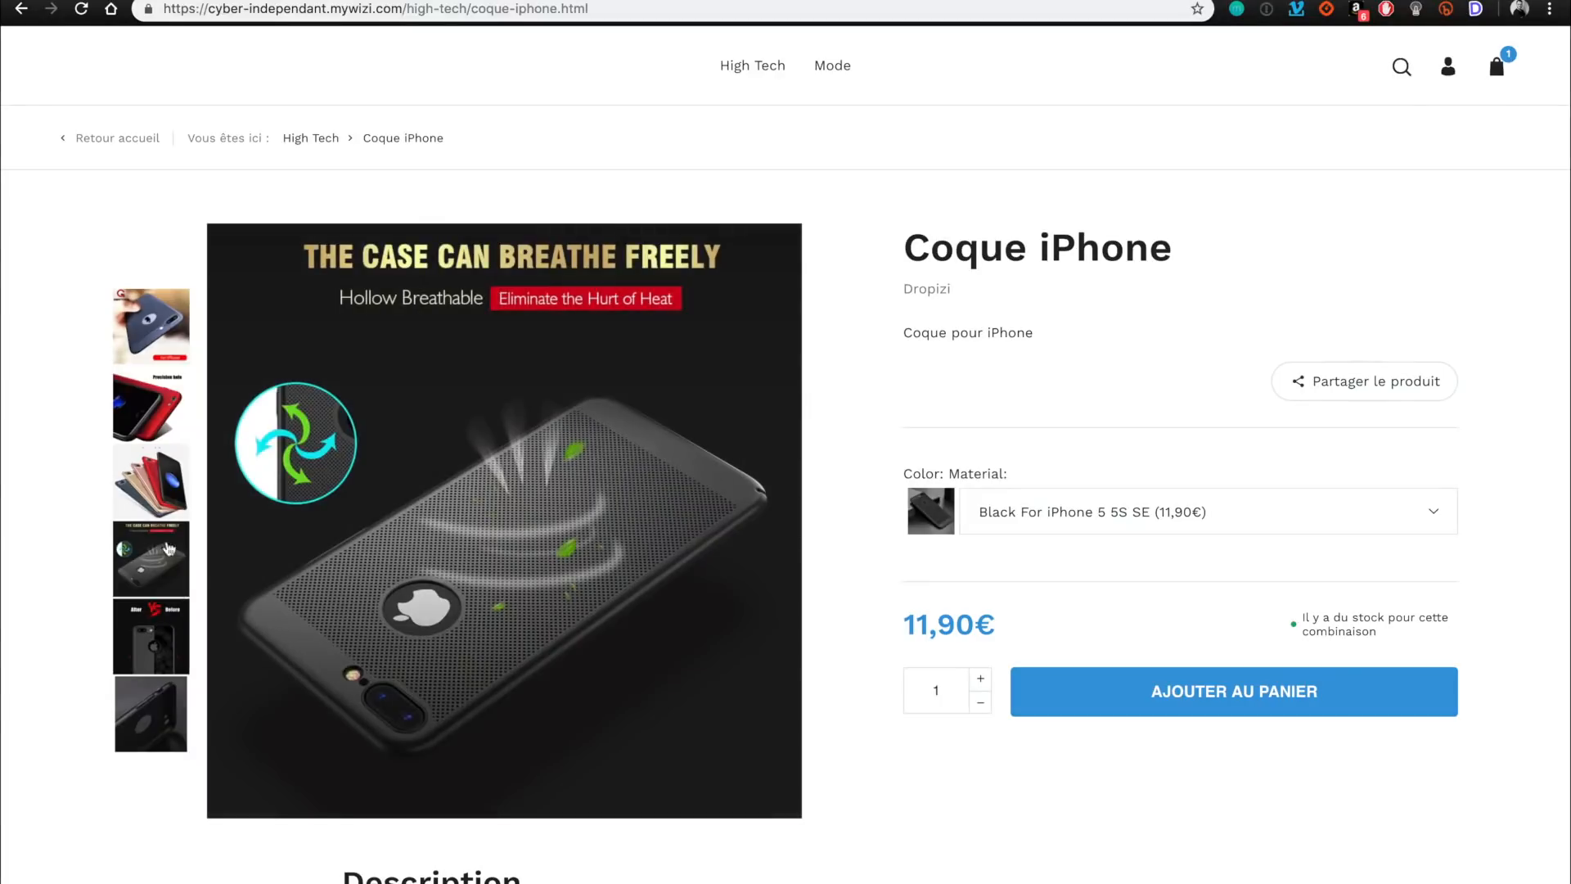
{"action": "left_click", "coordinate": [159, 516]}
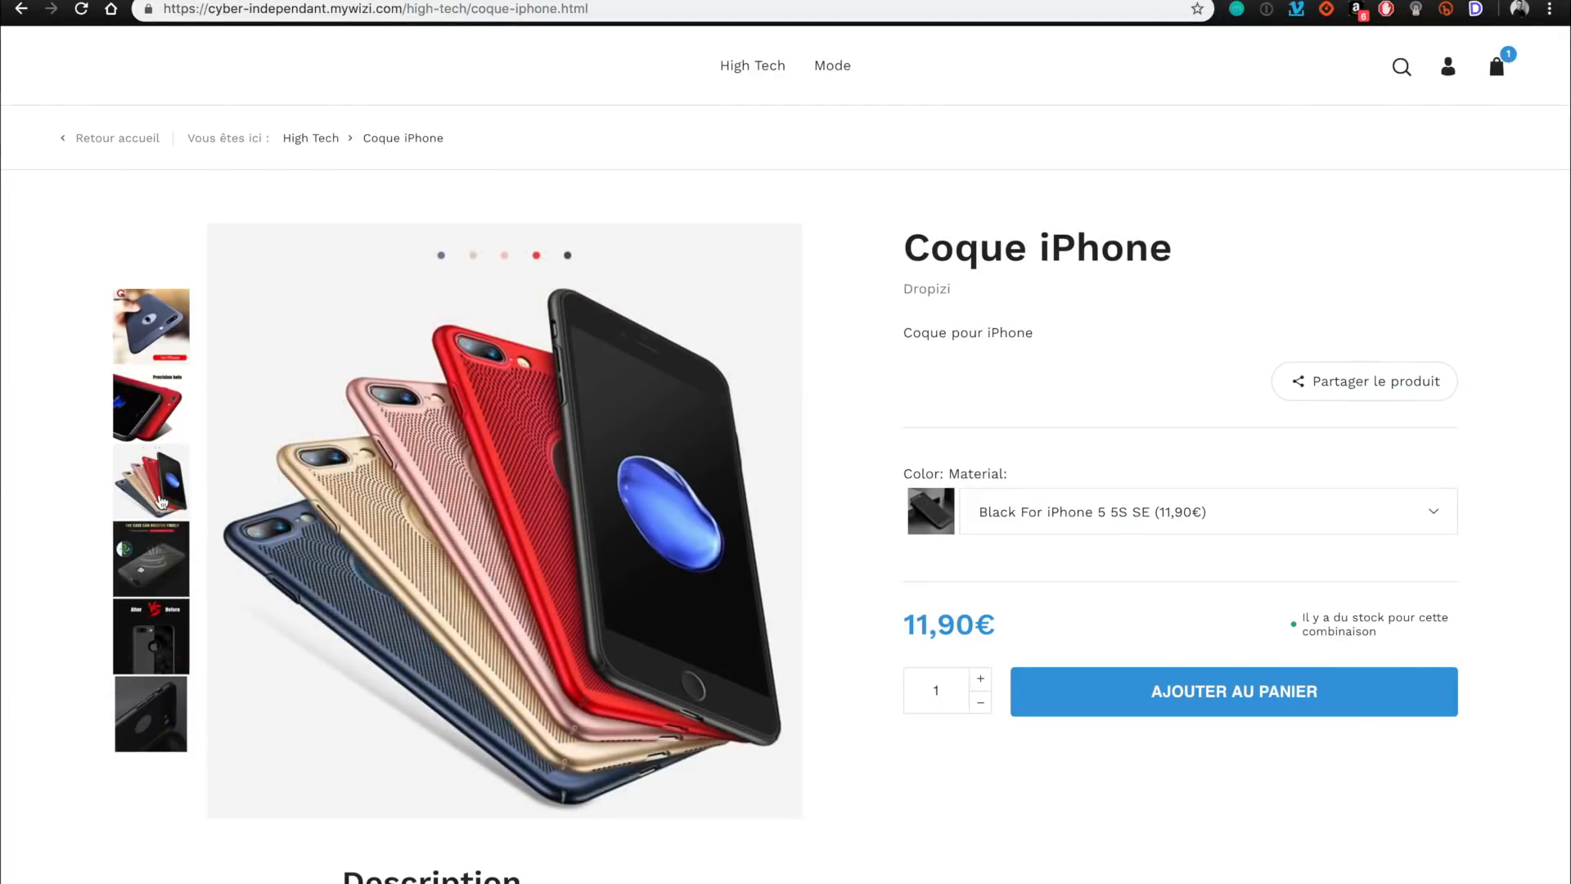
{"action": "left_click", "coordinate": [146, 662]}
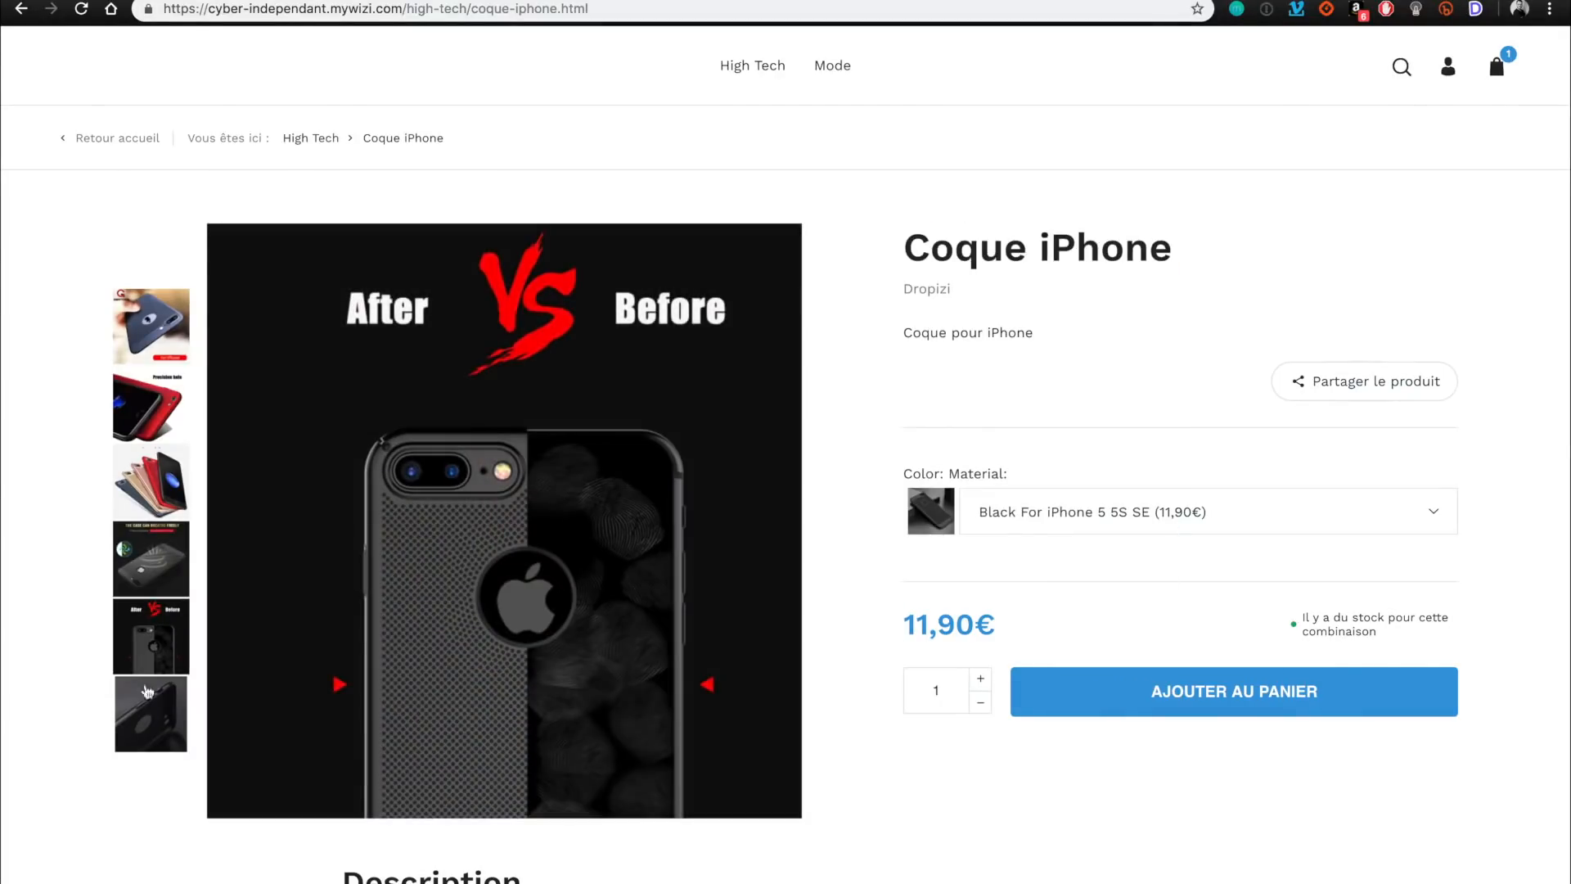
{"action": "left_click", "coordinate": [146, 692]}
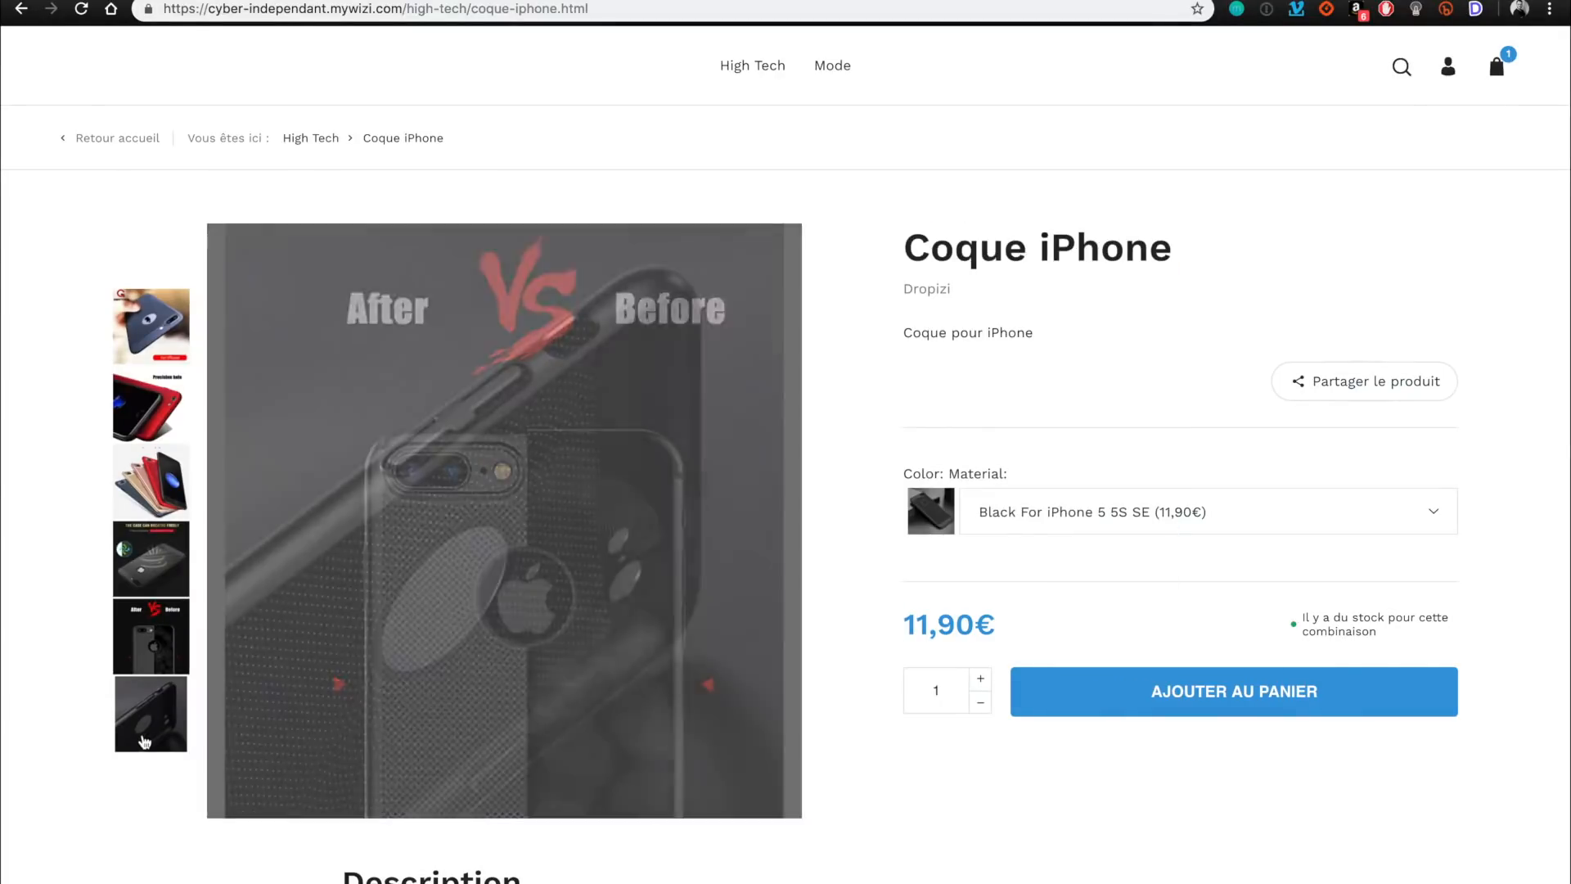
{"action": "scroll", "coordinate": [153, 697], "scroll_direction": "down", "scroll_amount": 1}
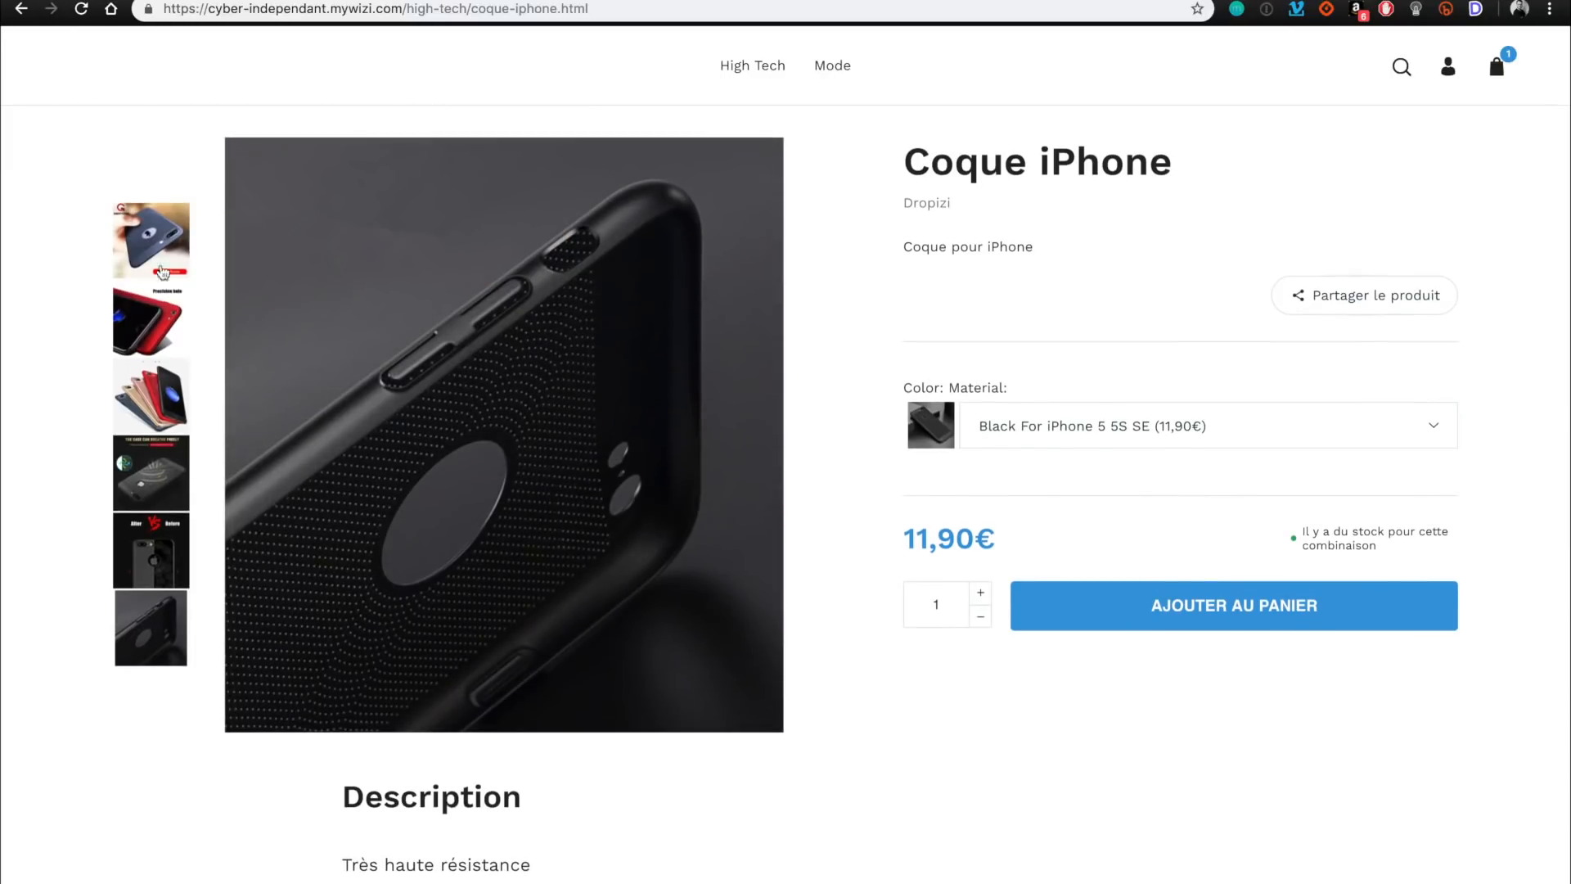
{"action": "left_click", "coordinate": [160, 403]}
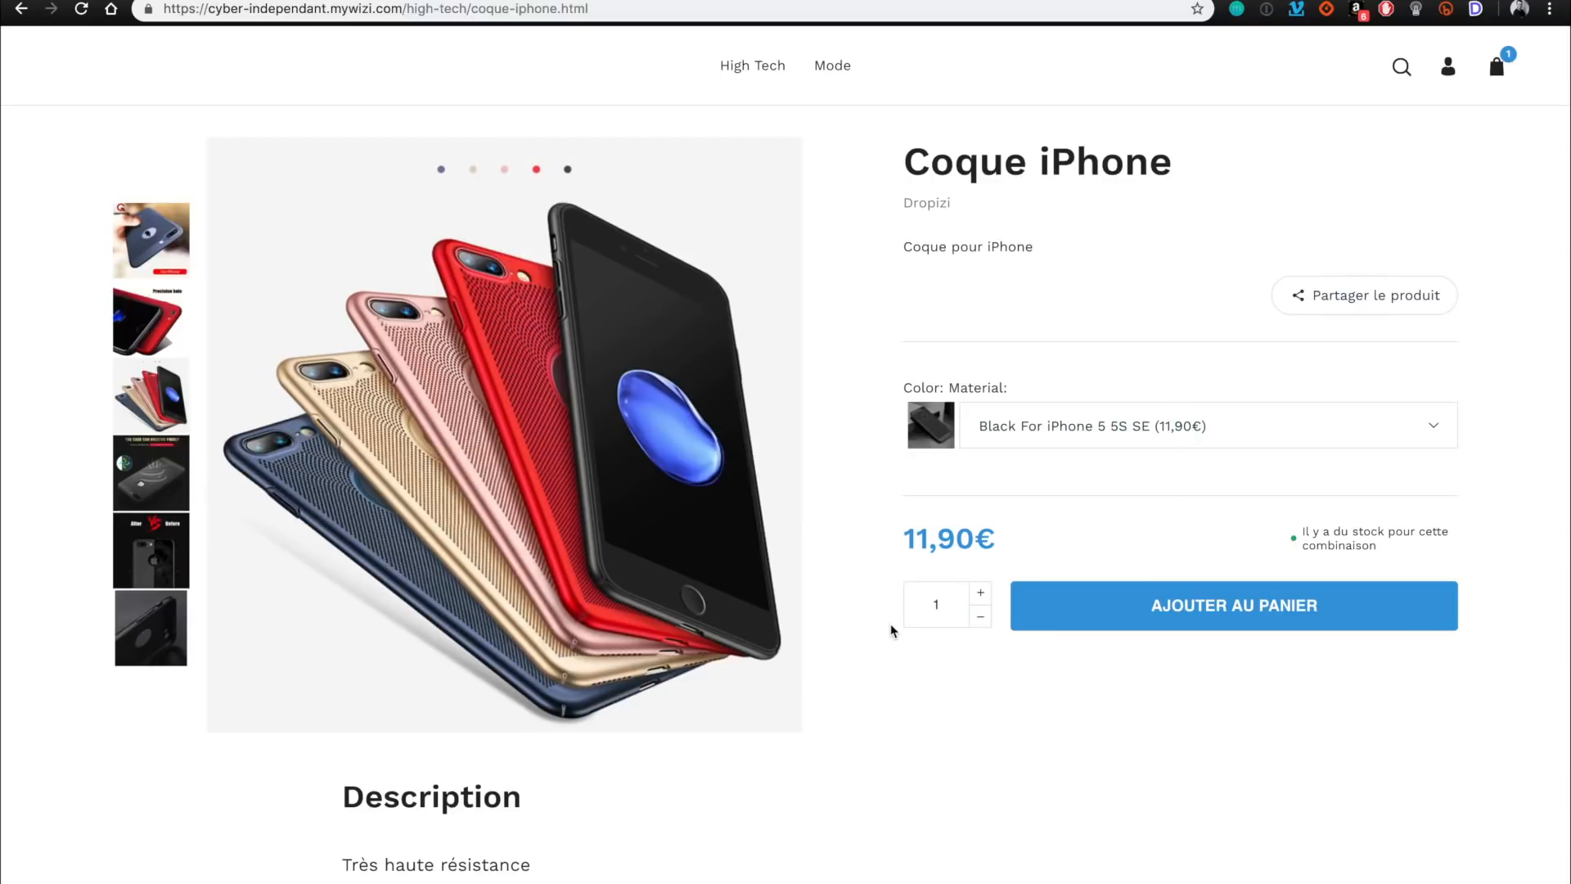
Review the iPhone case's description and customer review section, and check the prices in its colour and material list.
{"action": "scroll", "coordinate": [892, 630], "scroll_direction": "down", "scroll_amount": 6}
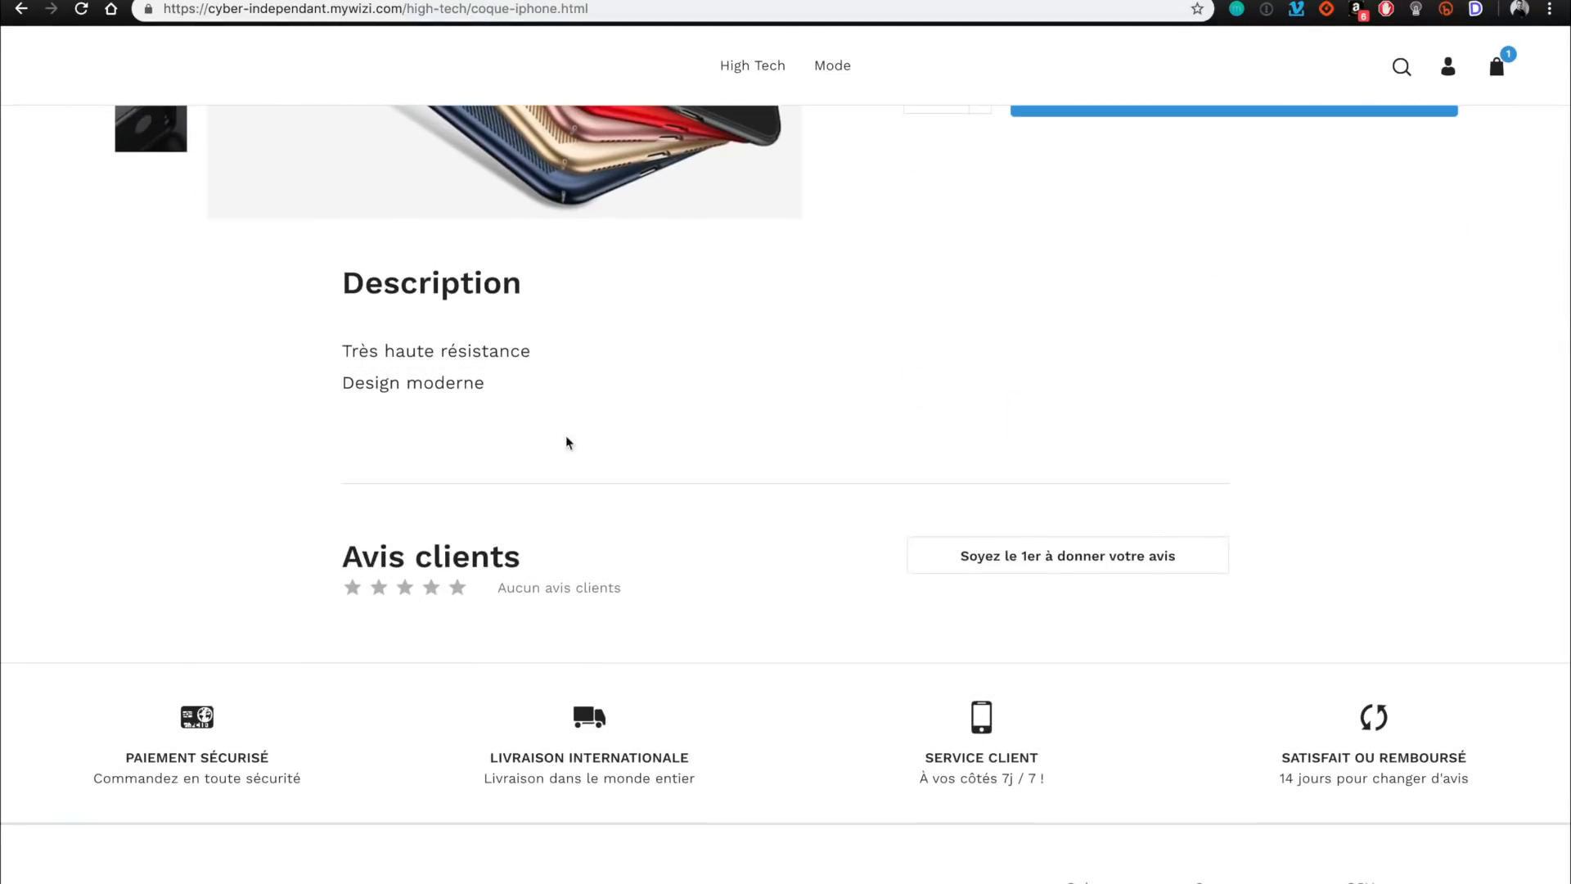
{"action": "scroll", "coordinate": [569, 443], "scroll_direction": "up", "scroll_amount": 7}
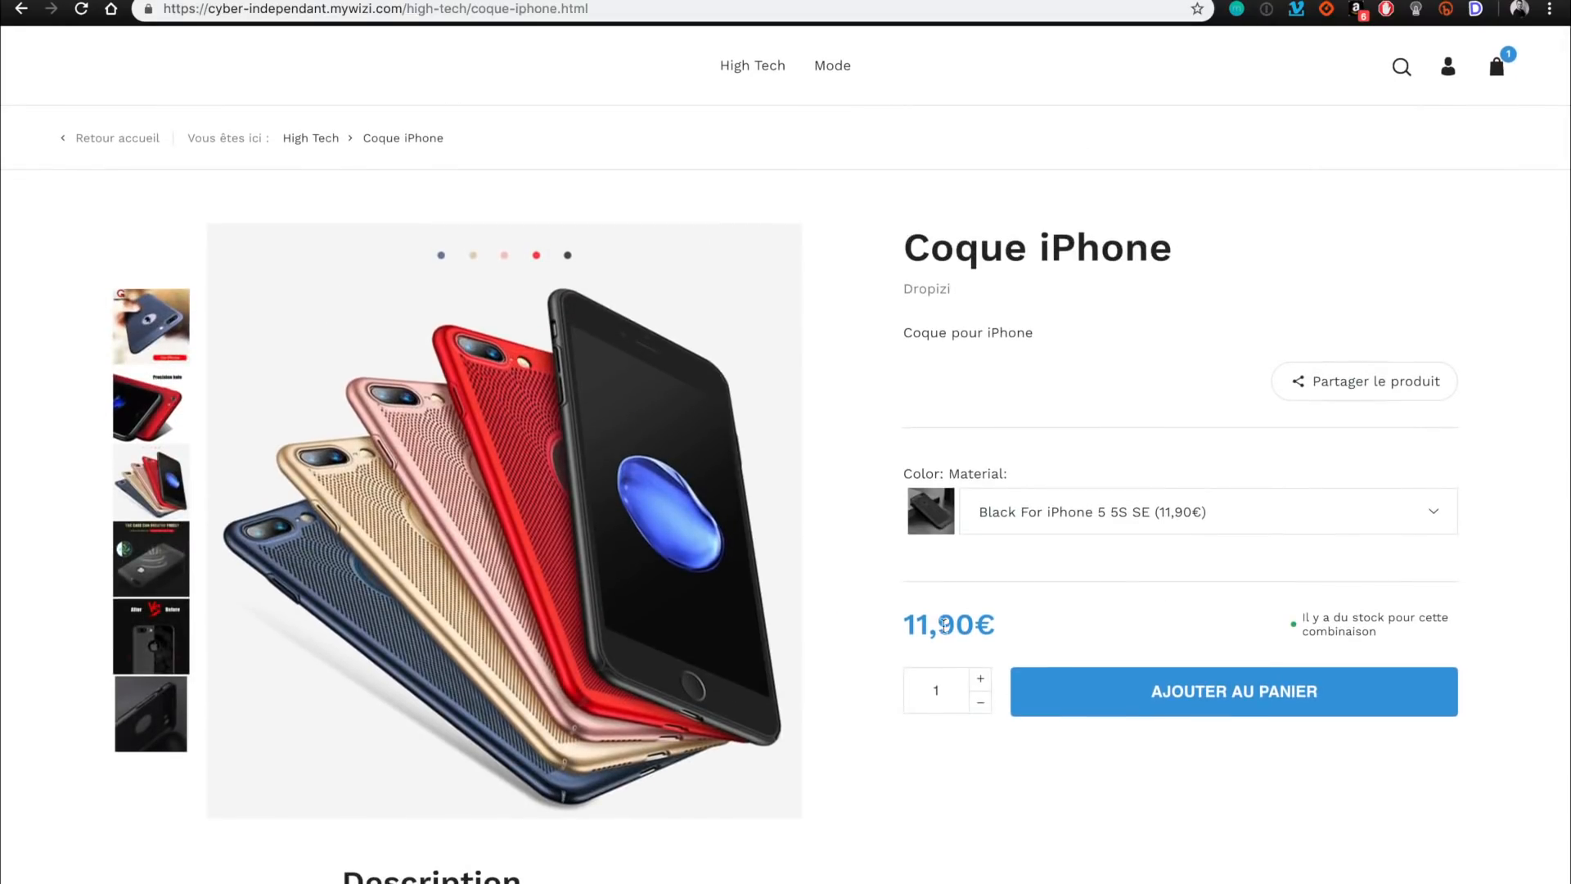
{"action": "left_click", "coordinate": [1075, 523]}
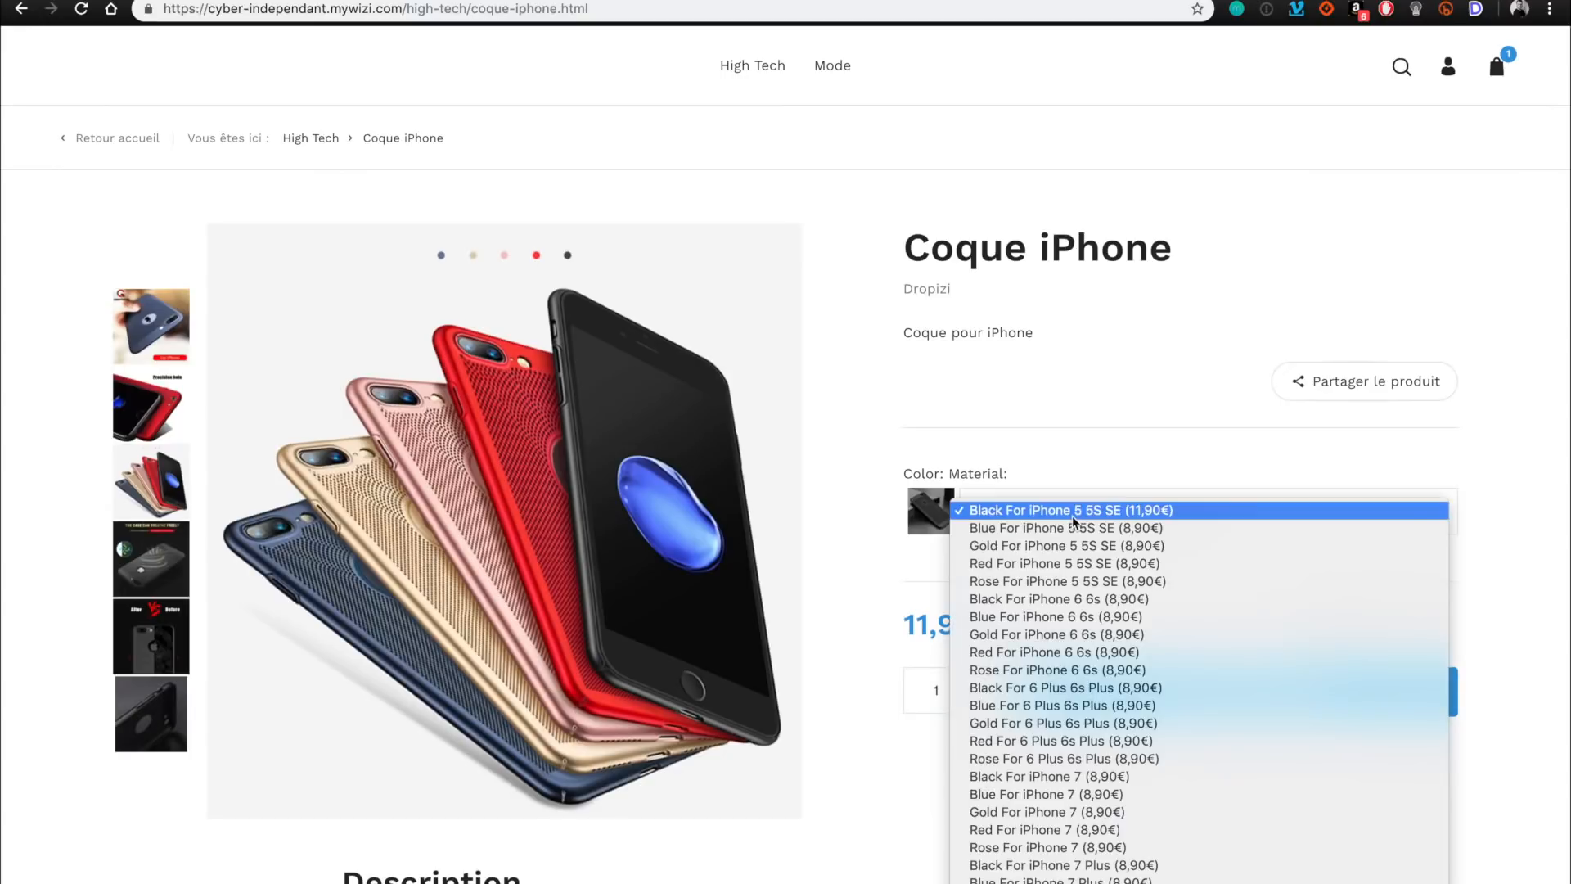
{"action": "left_click", "coordinate": [1120, 525]}
{"action": "left_click", "coordinate": [1120, 524]}
{"action": "left_click", "coordinate": [1167, 507]}
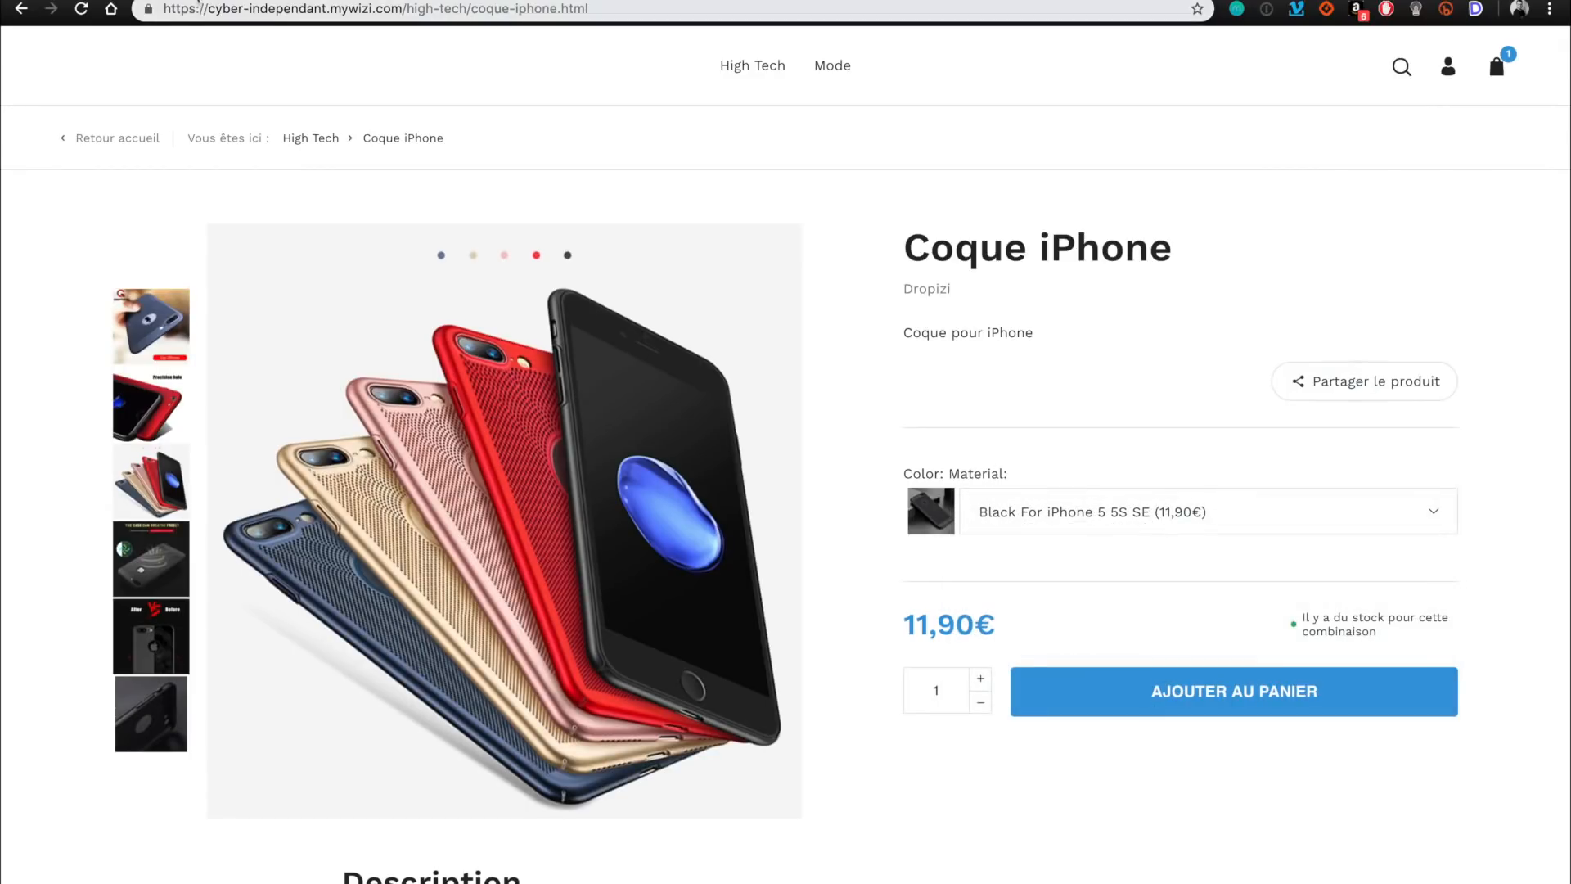
Switch back to the Dropizi admin and look over the product management page and its tools.
{"action": "left_click", "coordinate": [213, 0]}
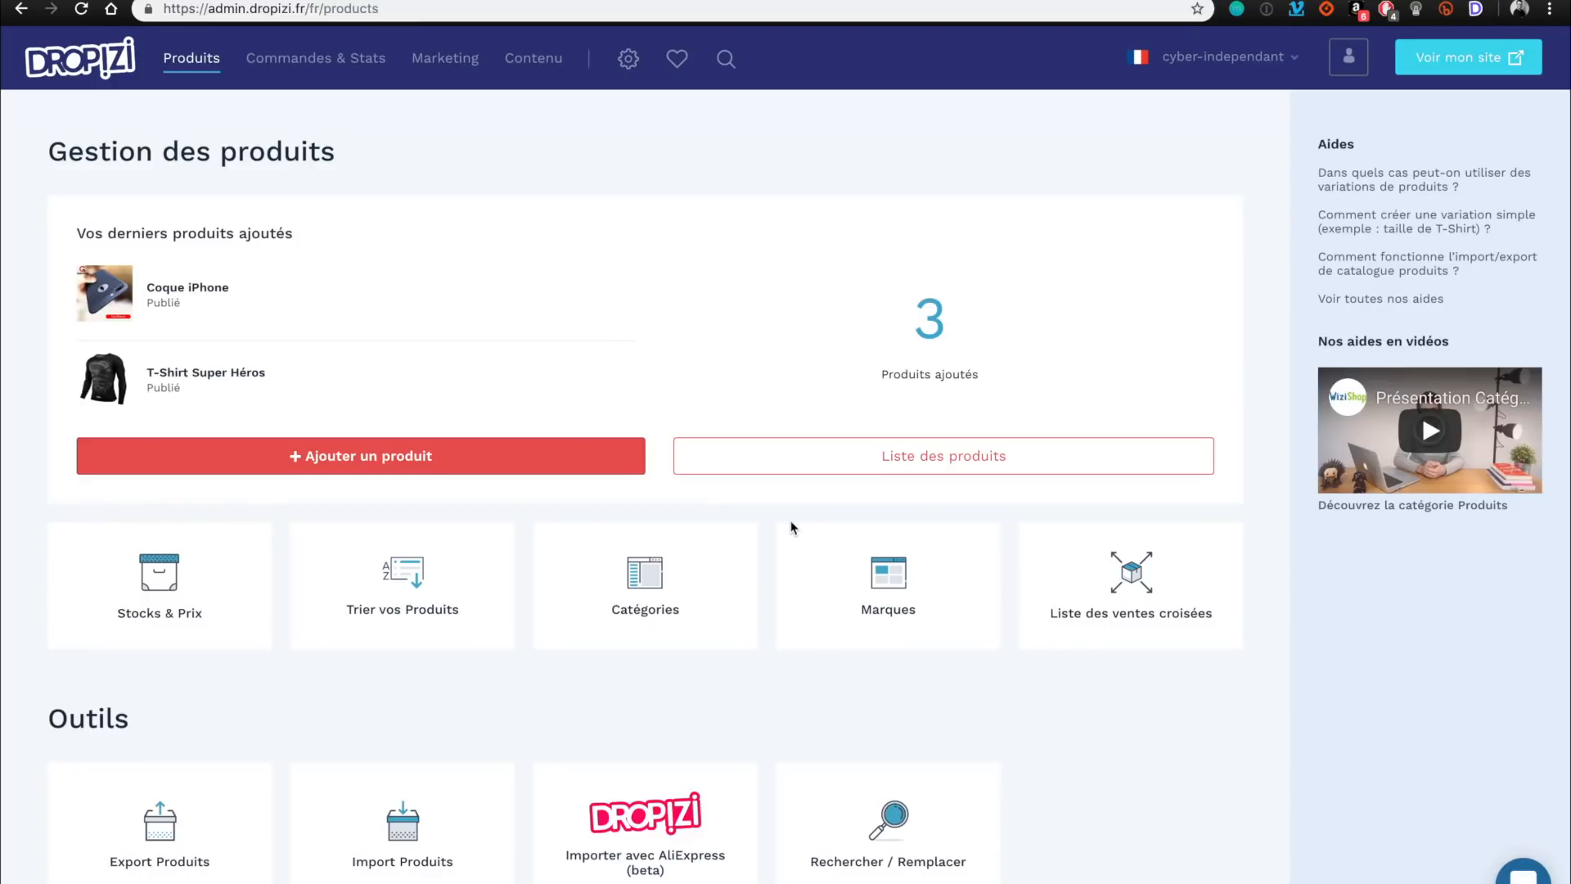
{"action": "scroll", "coordinate": [792, 527], "scroll_direction": "down", "scroll_amount": 3}
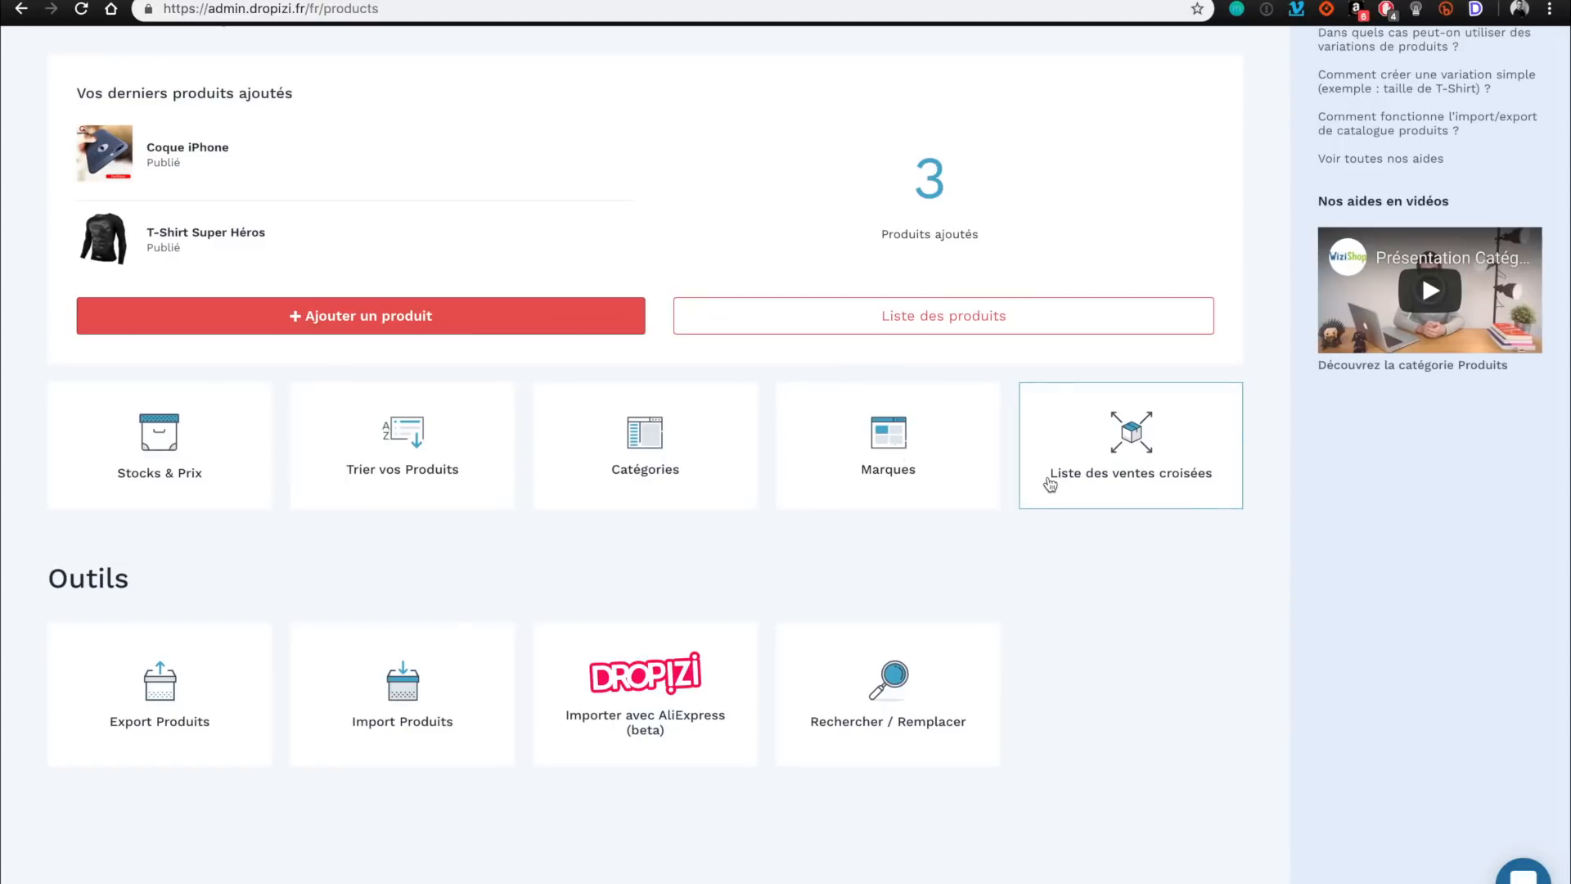
{"action": "scroll", "coordinate": [1045, 480], "scroll_direction": "up", "scroll_amount": 3}
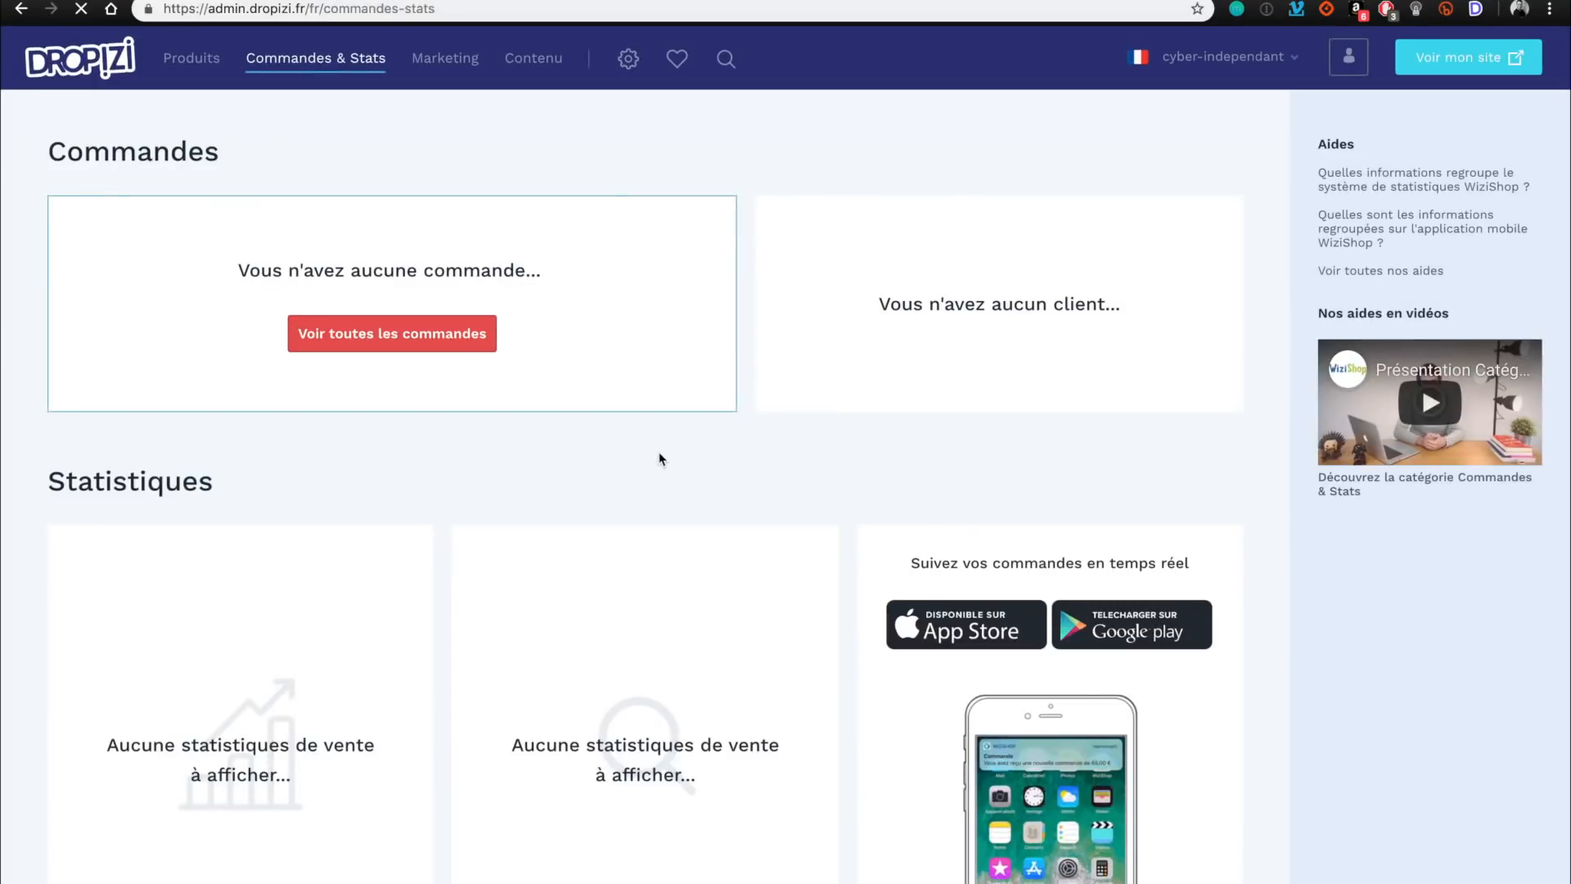
Look over the orders, customers and statistics blocks of Commandes & Stats, including the mobile order-tracking app.
{"action": "scroll", "coordinate": [905, 465], "scroll_direction": "down", "scroll_amount": 3}
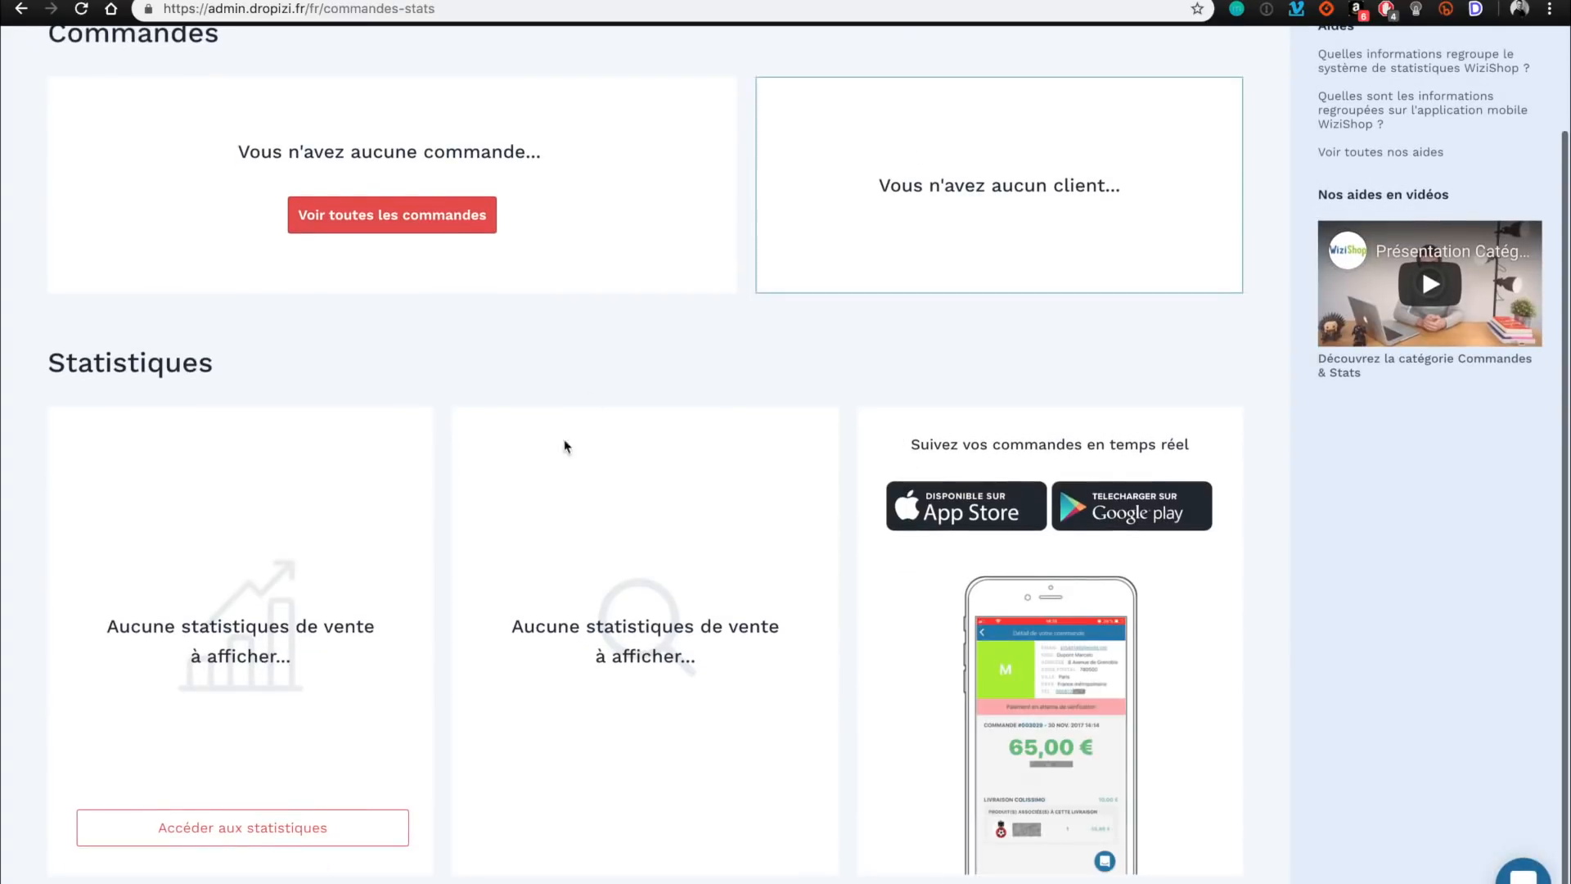
{"action": "scroll", "coordinate": [565, 446], "scroll_direction": "down", "scroll_amount": 1}
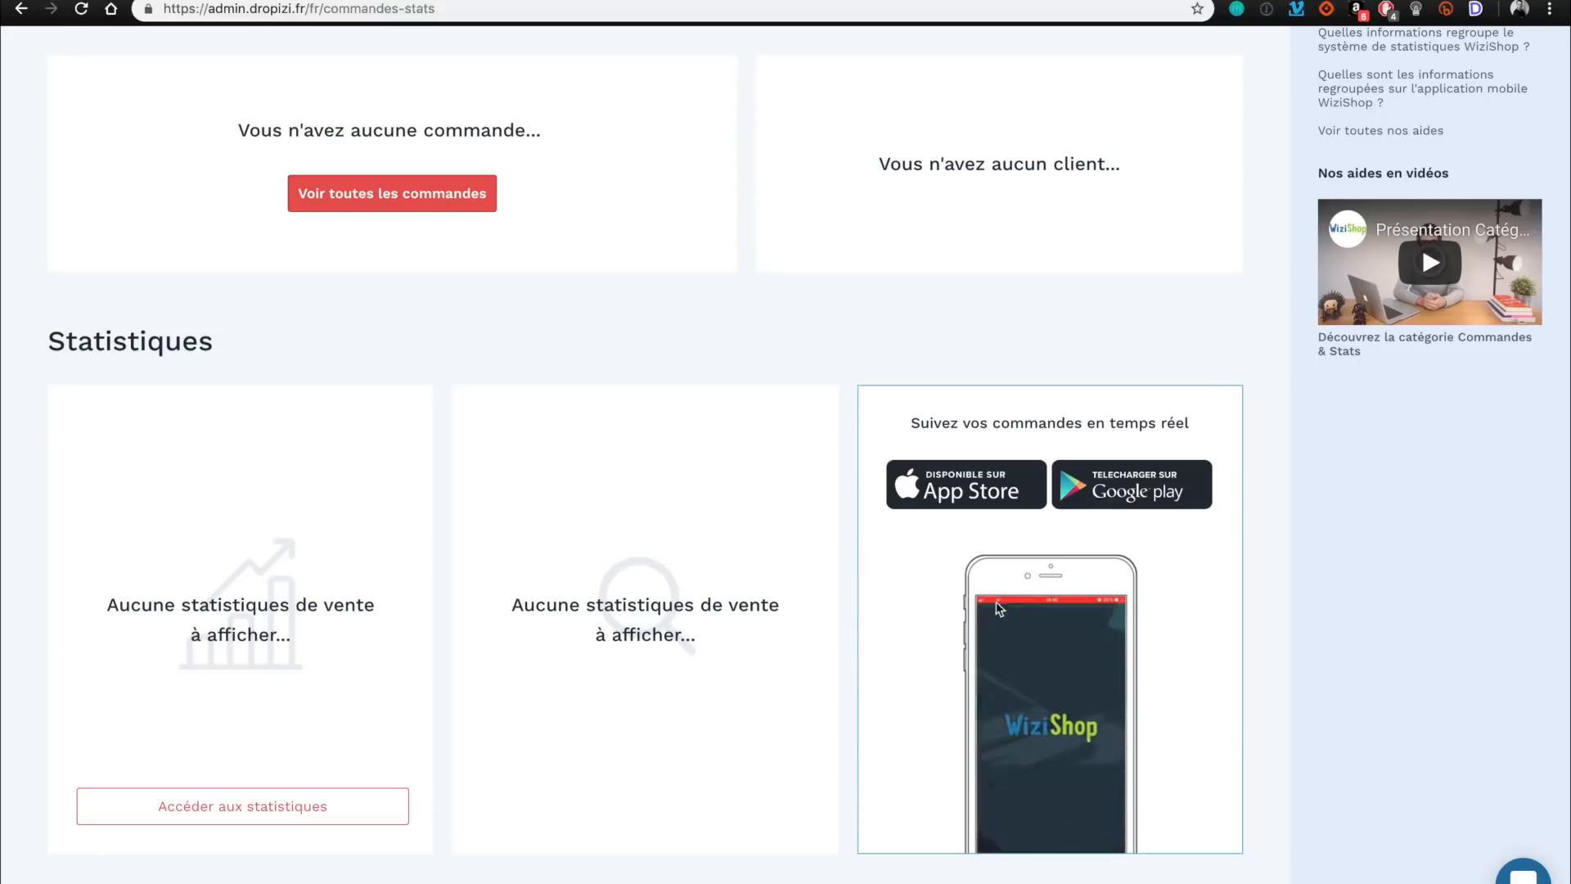
{"action": "scroll", "coordinate": [1140, 610], "scroll_direction": "up", "scroll_amount": 3}
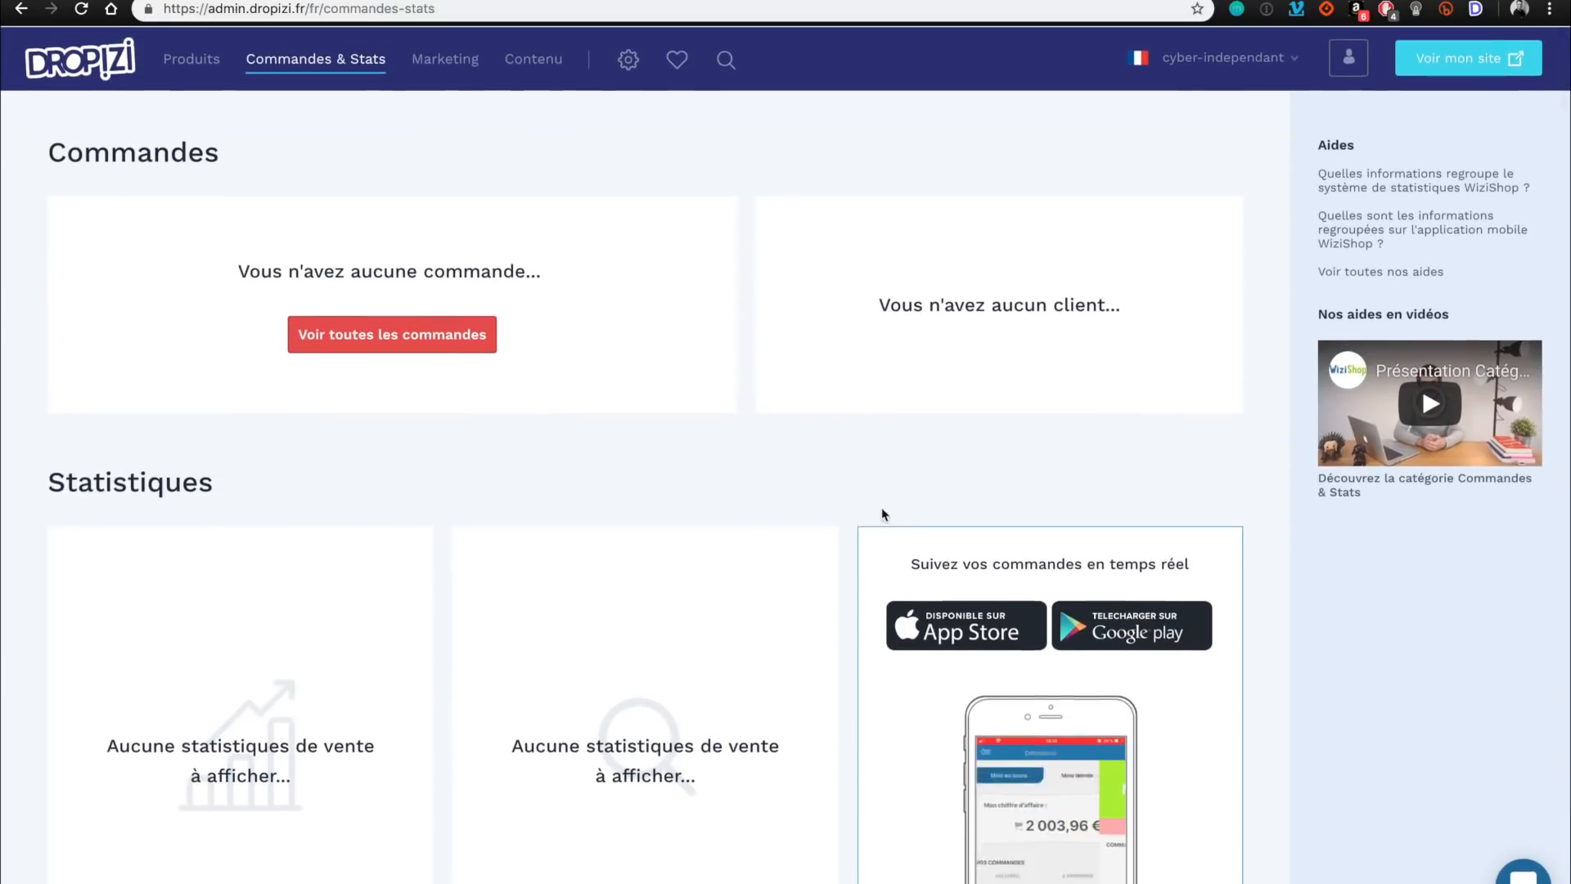
{"action": "scroll", "coordinate": [860, 519], "scroll_direction": "down", "scroll_amount": 3}
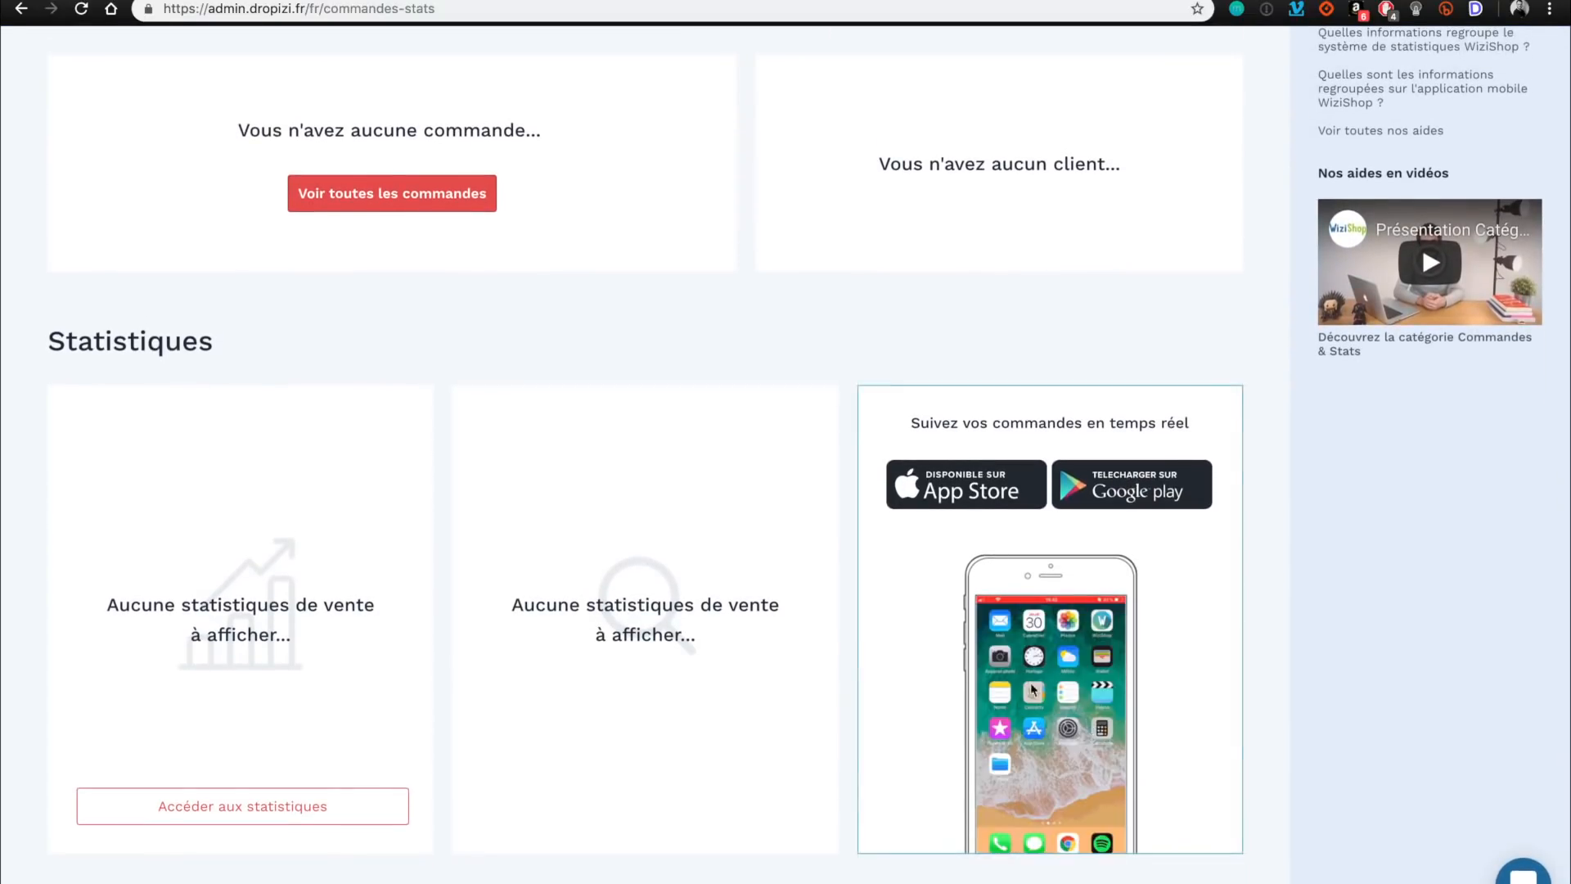
{"action": "scroll", "coordinate": [725, 402], "scroll_direction": "up", "scroll_amount": 3}
Open the email campaign manager from the Marketing section's Communication area.
{"action": "left_click", "coordinate": [454, 75]}
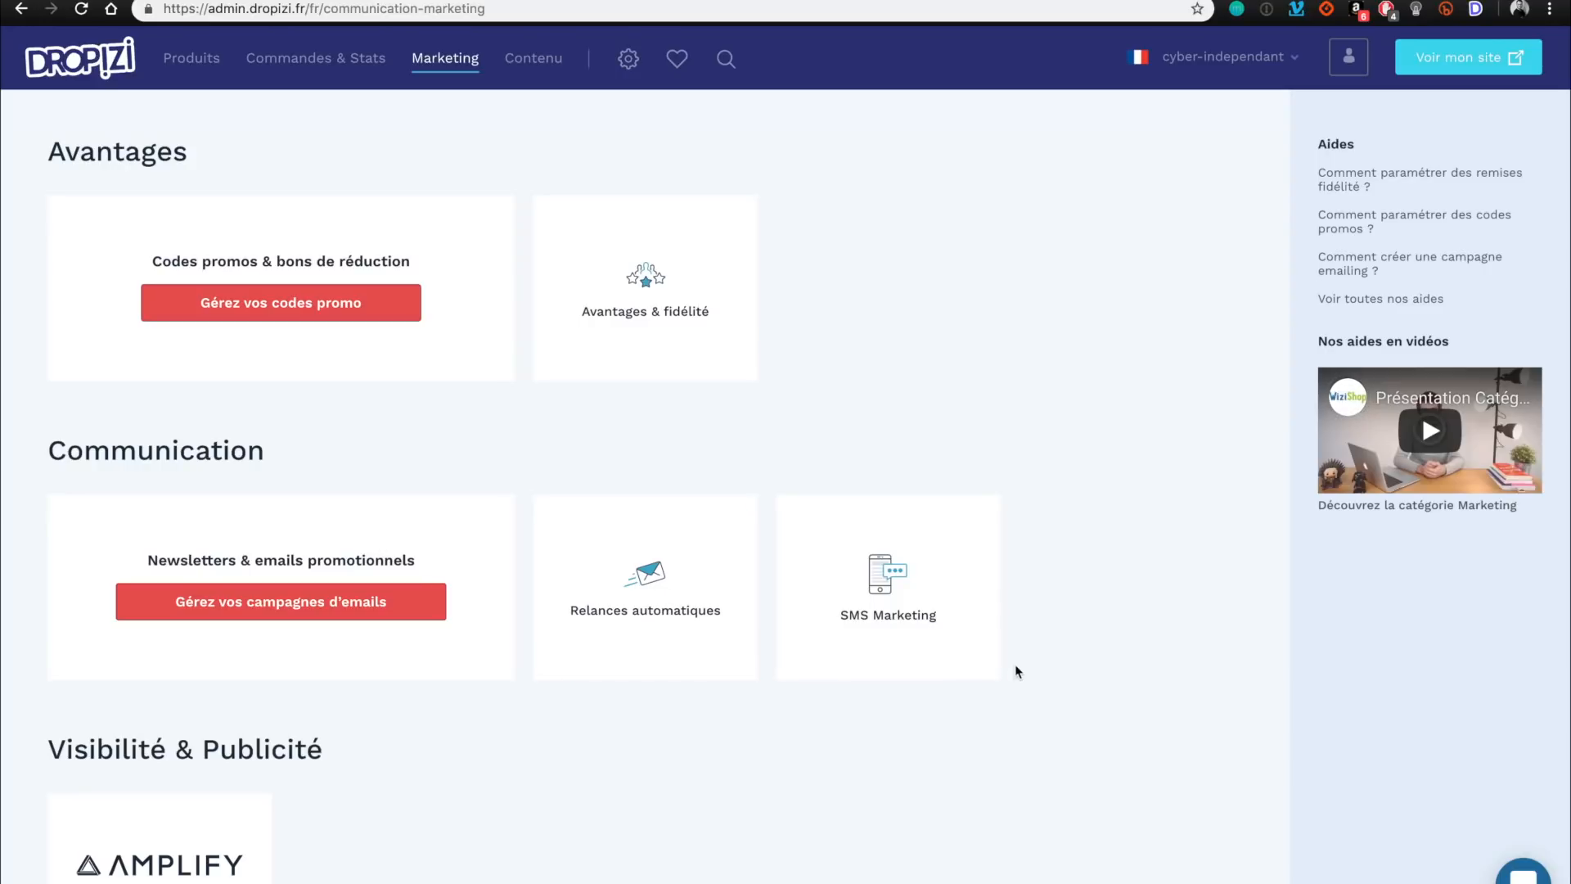
{"action": "scroll", "coordinate": [1015, 665], "scroll_direction": "down", "scroll_amount": 3}
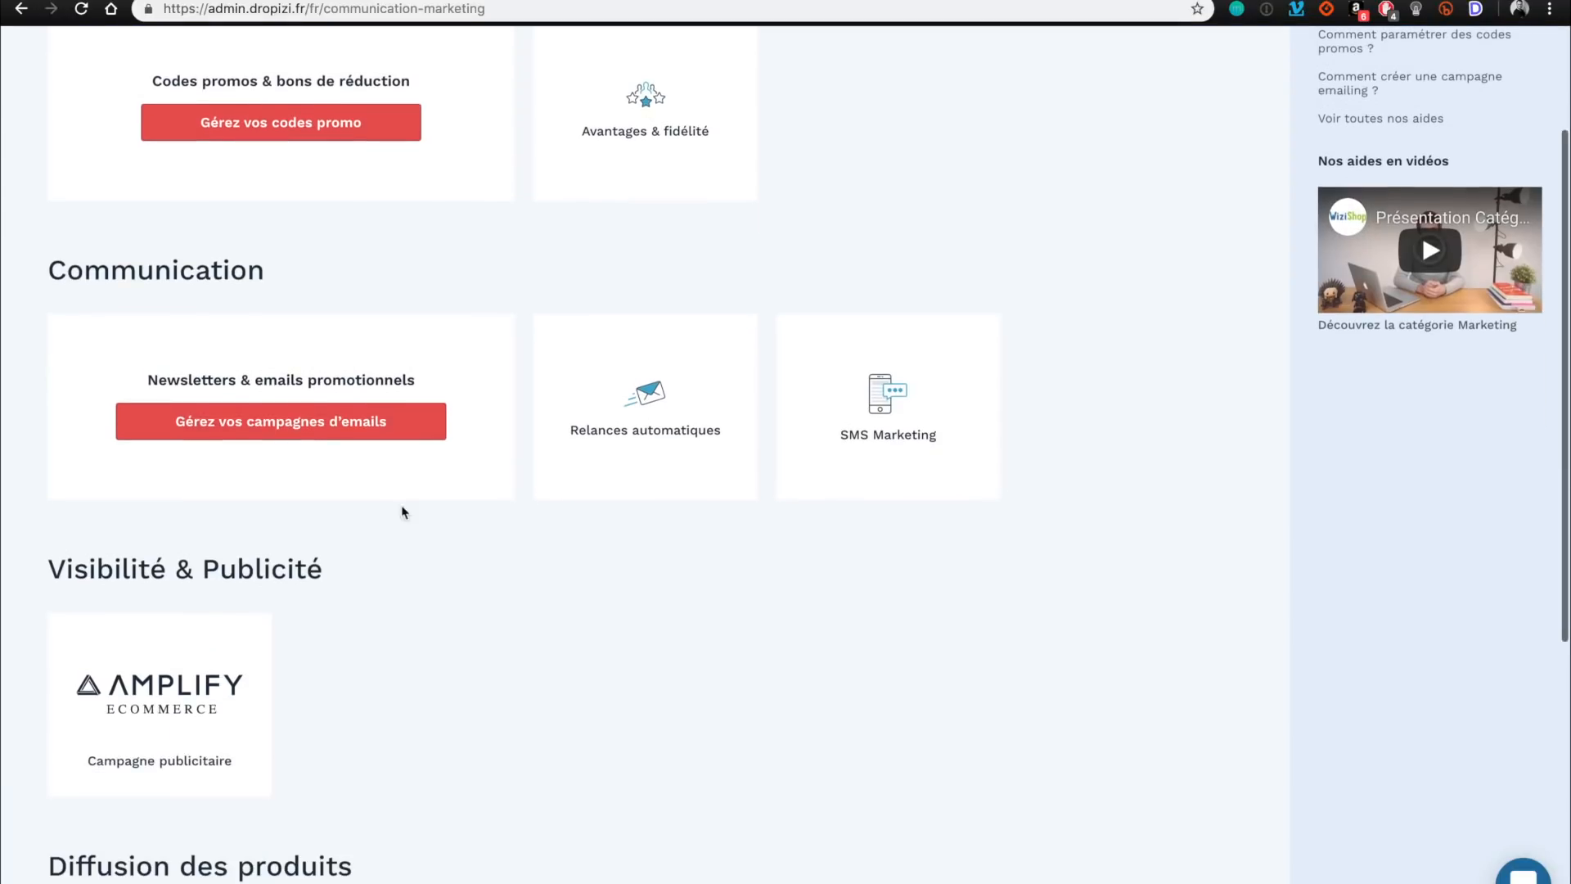
{"action": "left_click", "coordinate": [343, 414]}
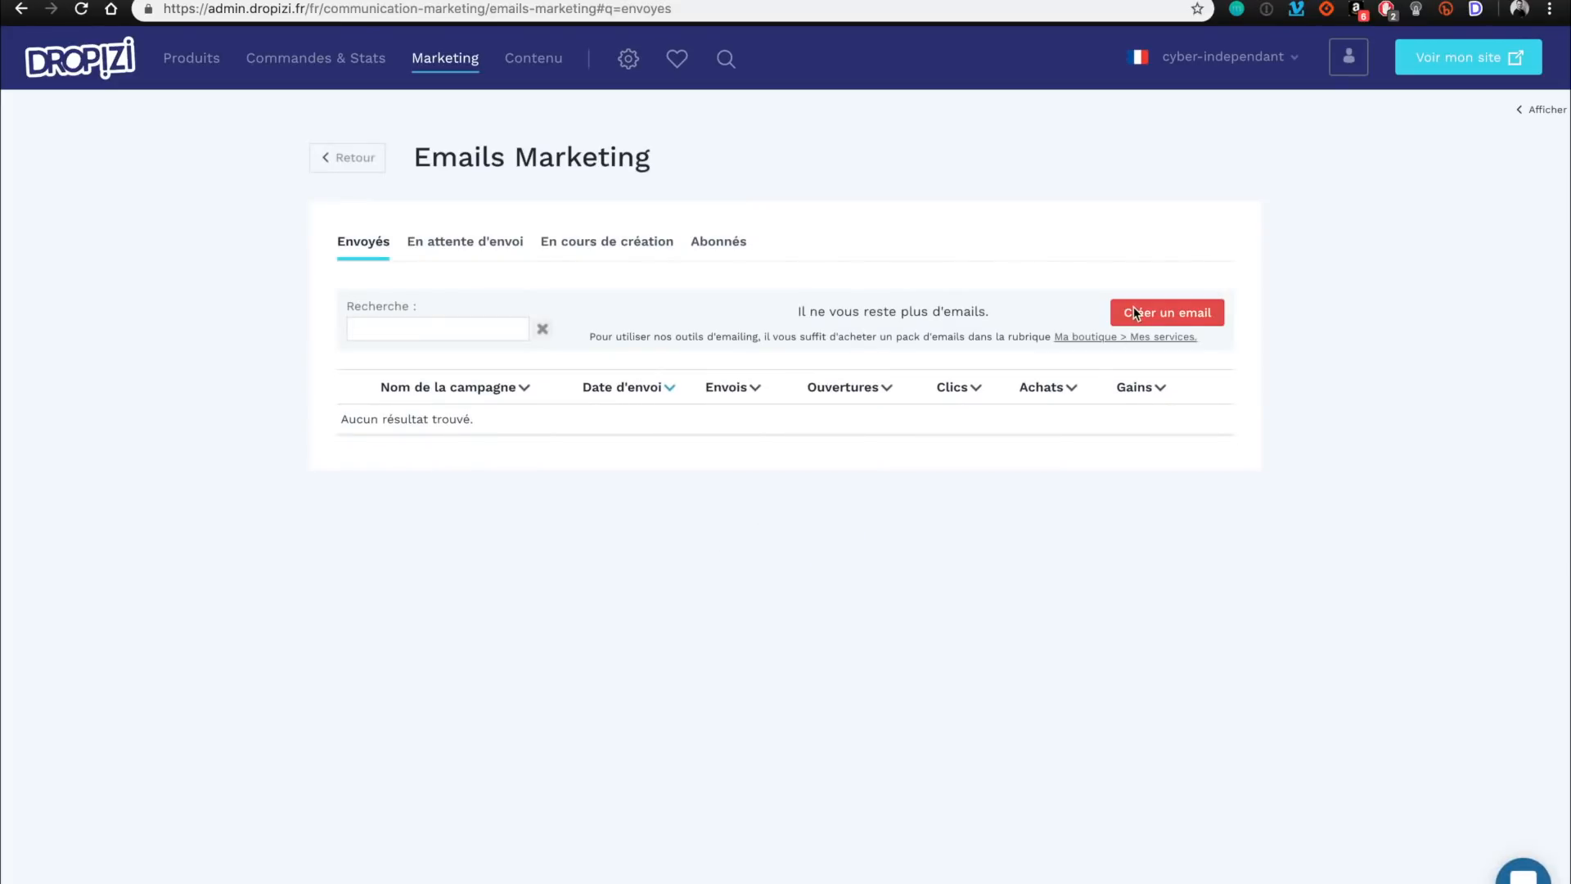
Open the shop's services page for ordering emails and review the email packs and their prices.
{"action": "left_click", "coordinate": [1096, 337]}
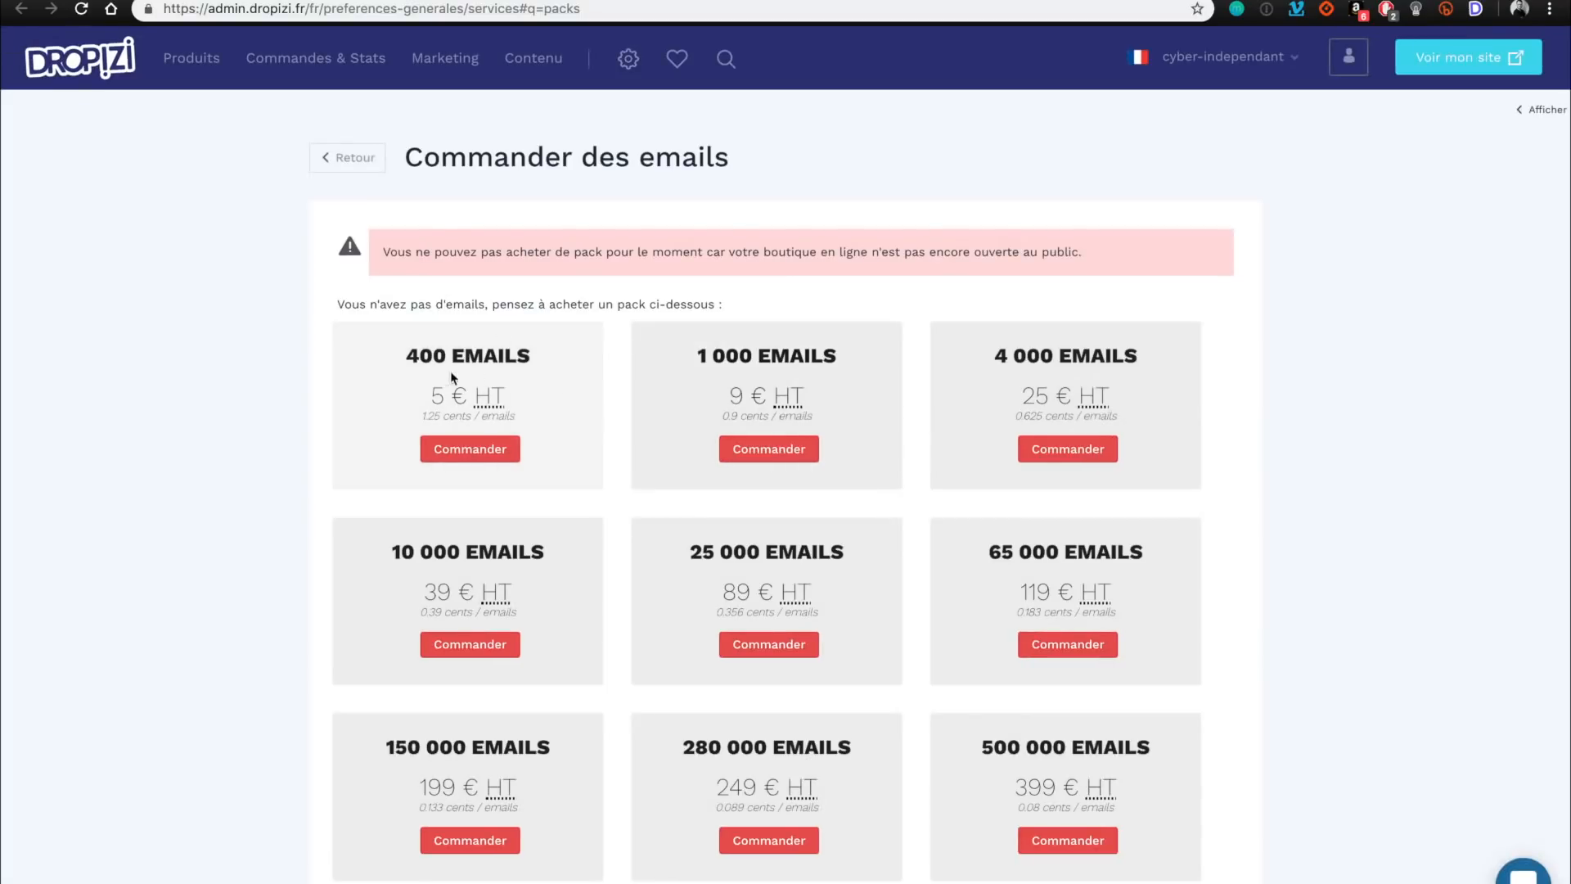
{"action": "scroll", "coordinate": [626, 407], "scroll_direction": "down", "scroll_amount": 1}
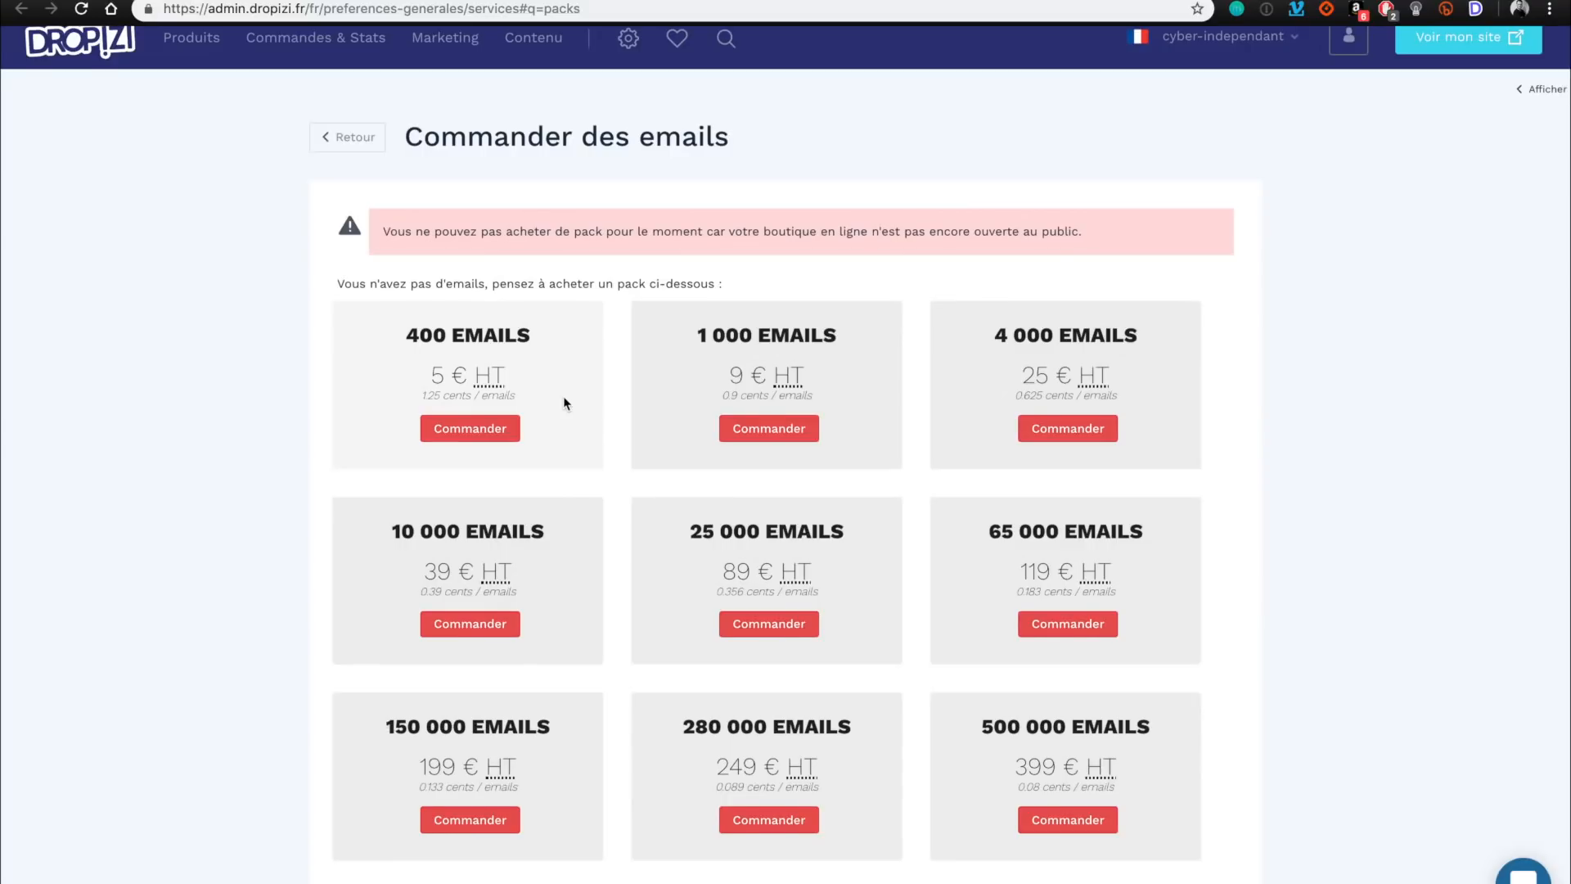
{"action": "scroll", "coordinate": [564, 403], "scroll_direction": "down", "scroll_amount": 4}
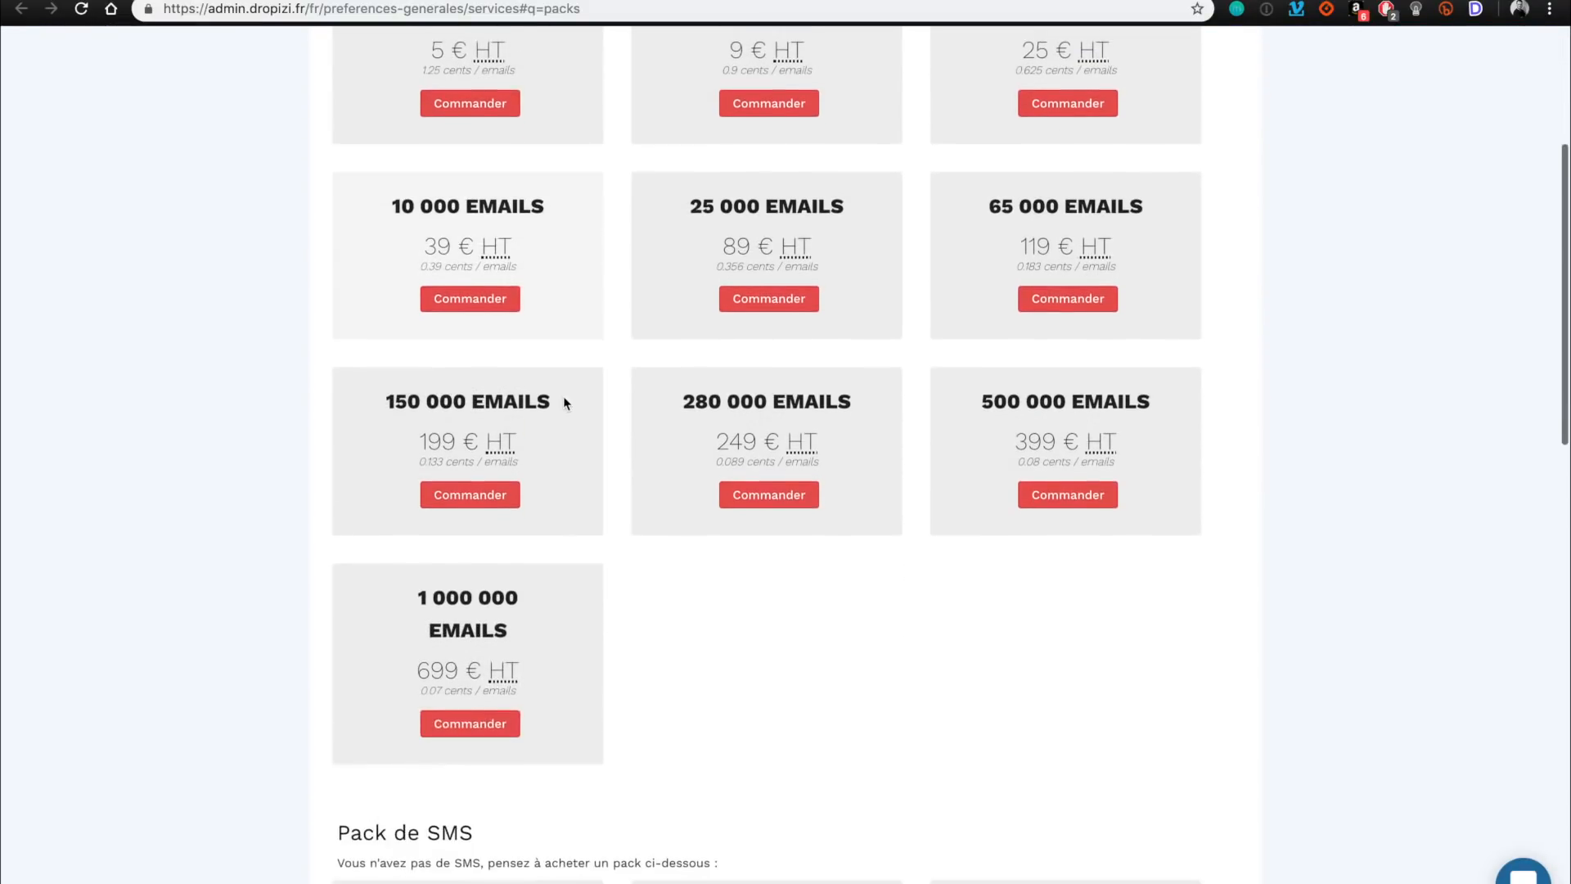
{"action": "scroll", "coordinate": [564, 402], "scroll_direction": "down", "scroll_amount": 2}
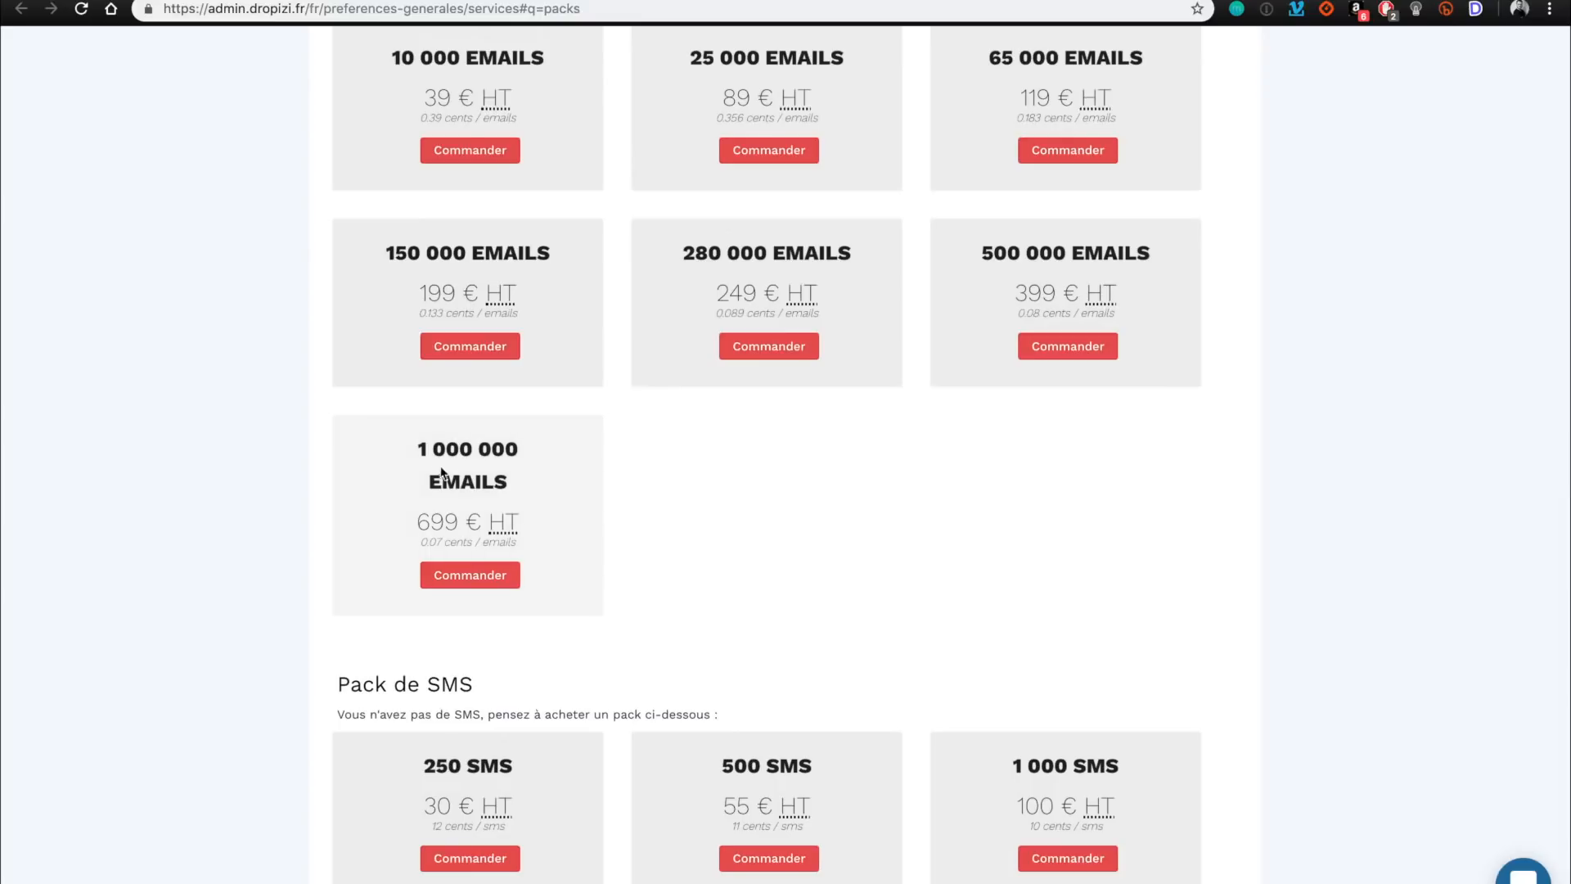
{"action": "scroll", "coordinate": [682, 580], "scroll_direction": "down", "scroll_amount": 1}
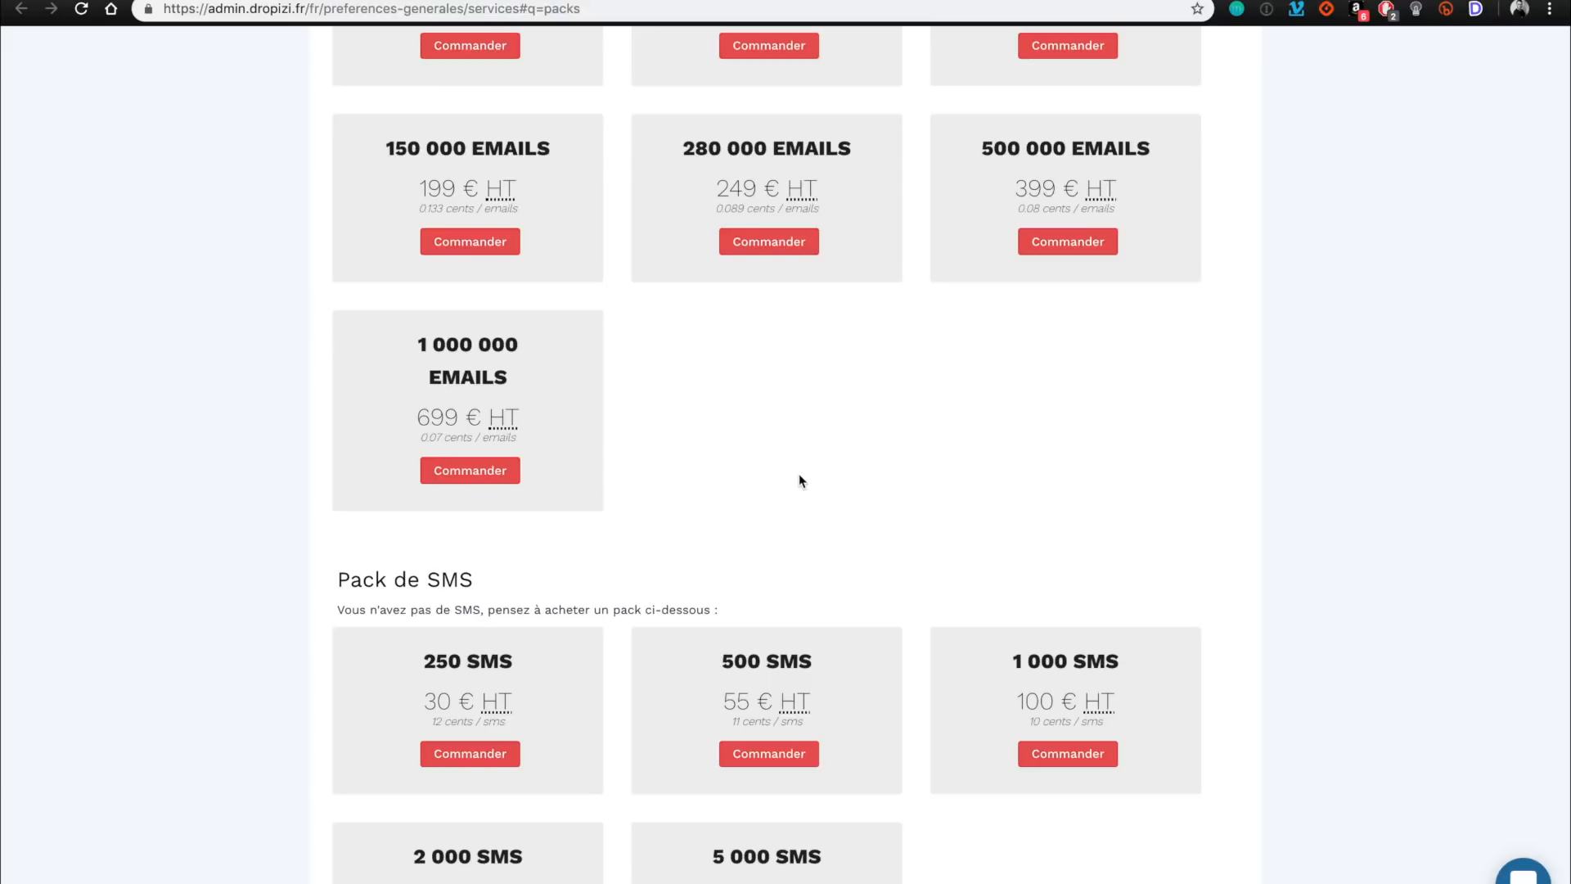
{"action": "scroll", "coordinate": [800, 481], "scroll_direction": "up", "scroll_amount": 6}
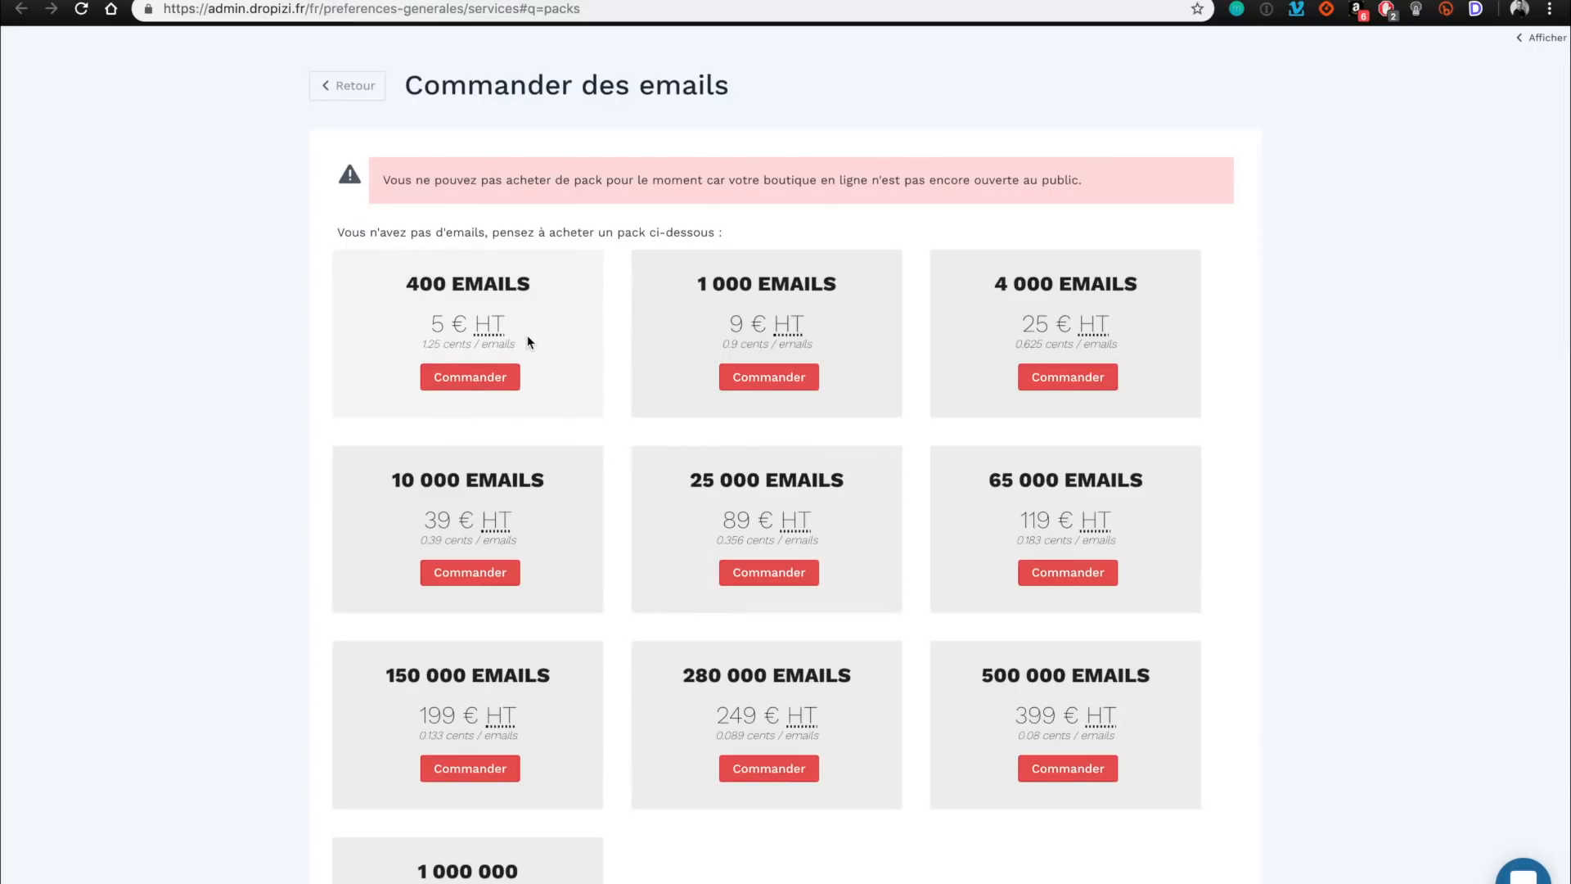
Review the SMS packs, the migration service and the SEO Ecommerce article offers on the services page.
{"action": "scroll", "coordinate": [527, 335], "scroll_direction": "down", "scroll_amount": 8}
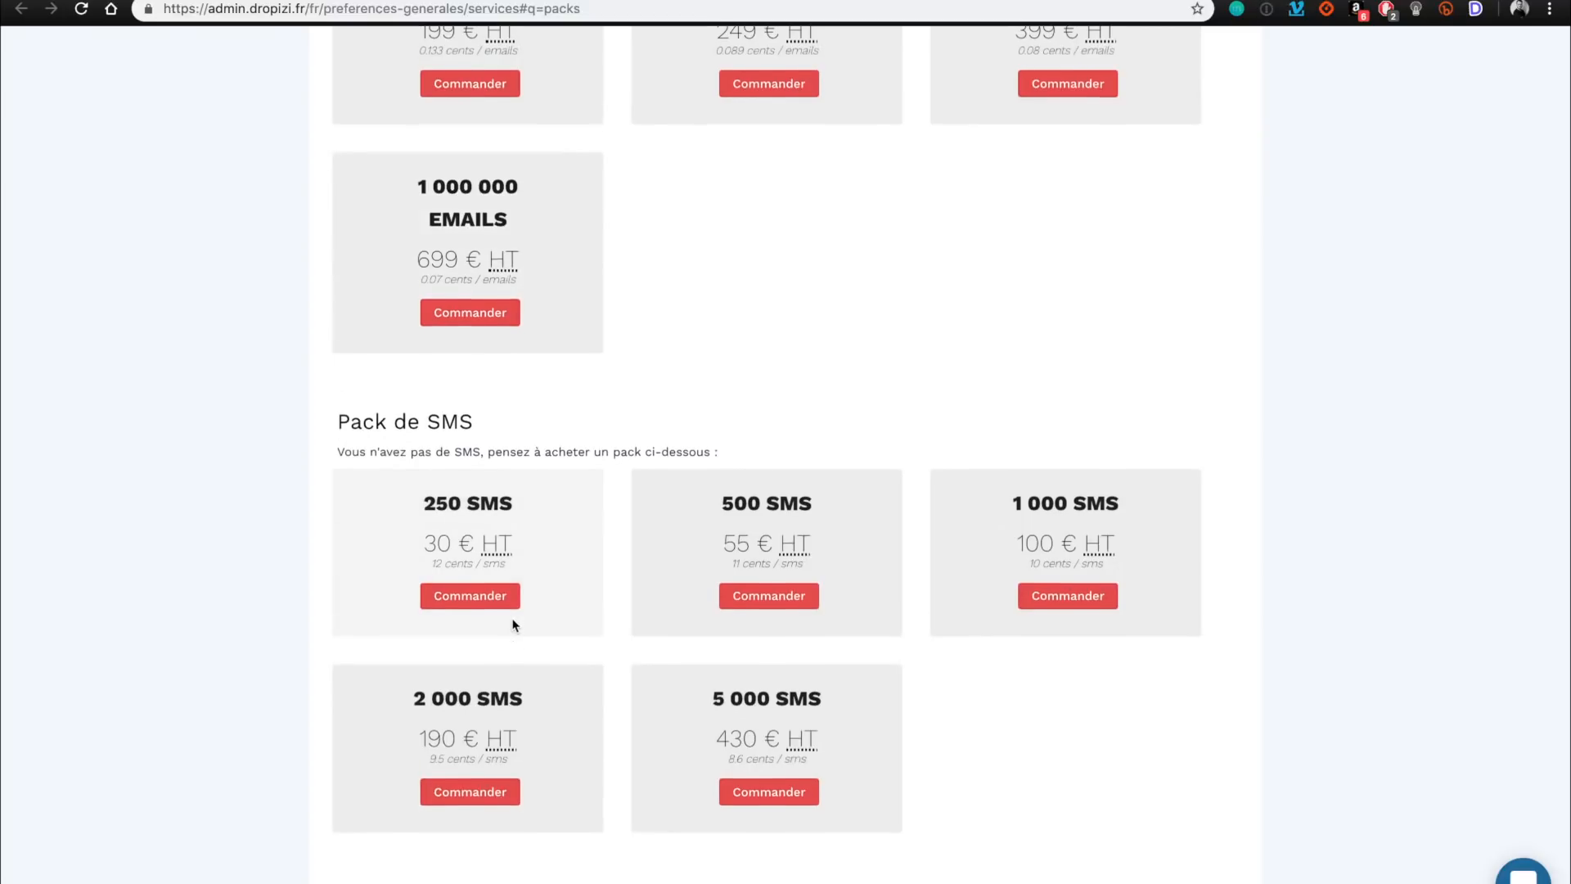
{"action": "scroll", "coordinate": [515, 625], "scroll_direction": "down", "scroll_amount": 2}
{"action": "scroll", "coordinate": [523, 393], "scroll_direction": "down", "scroll_amount": 3}
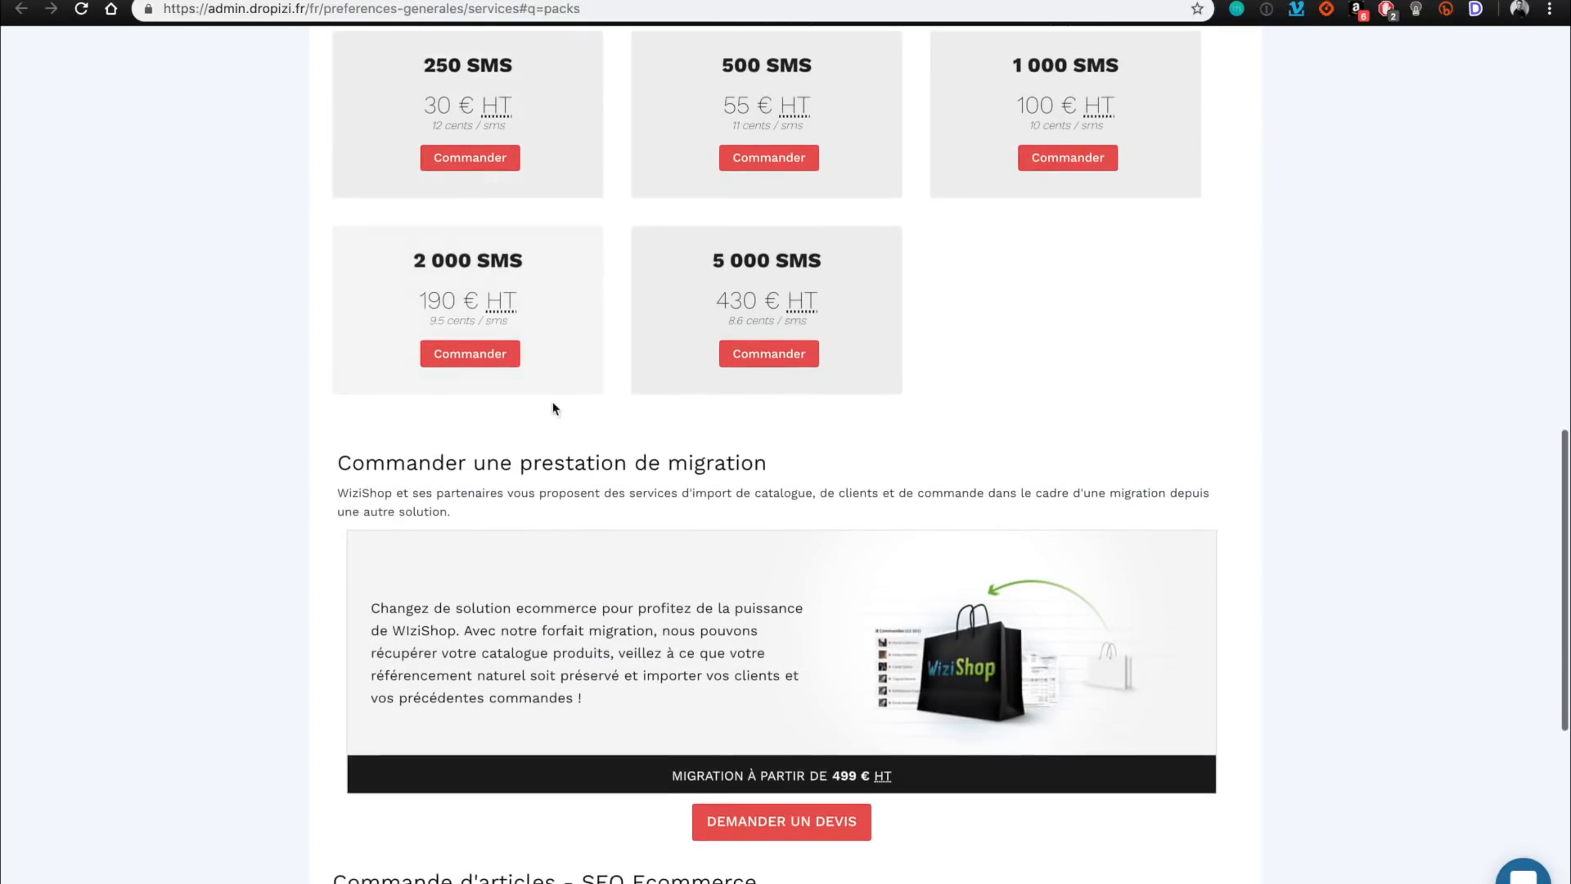
{"action": "scroll", "coordinate": [704, 606], "scroll_direction": "down", "scroll_amount": 2}
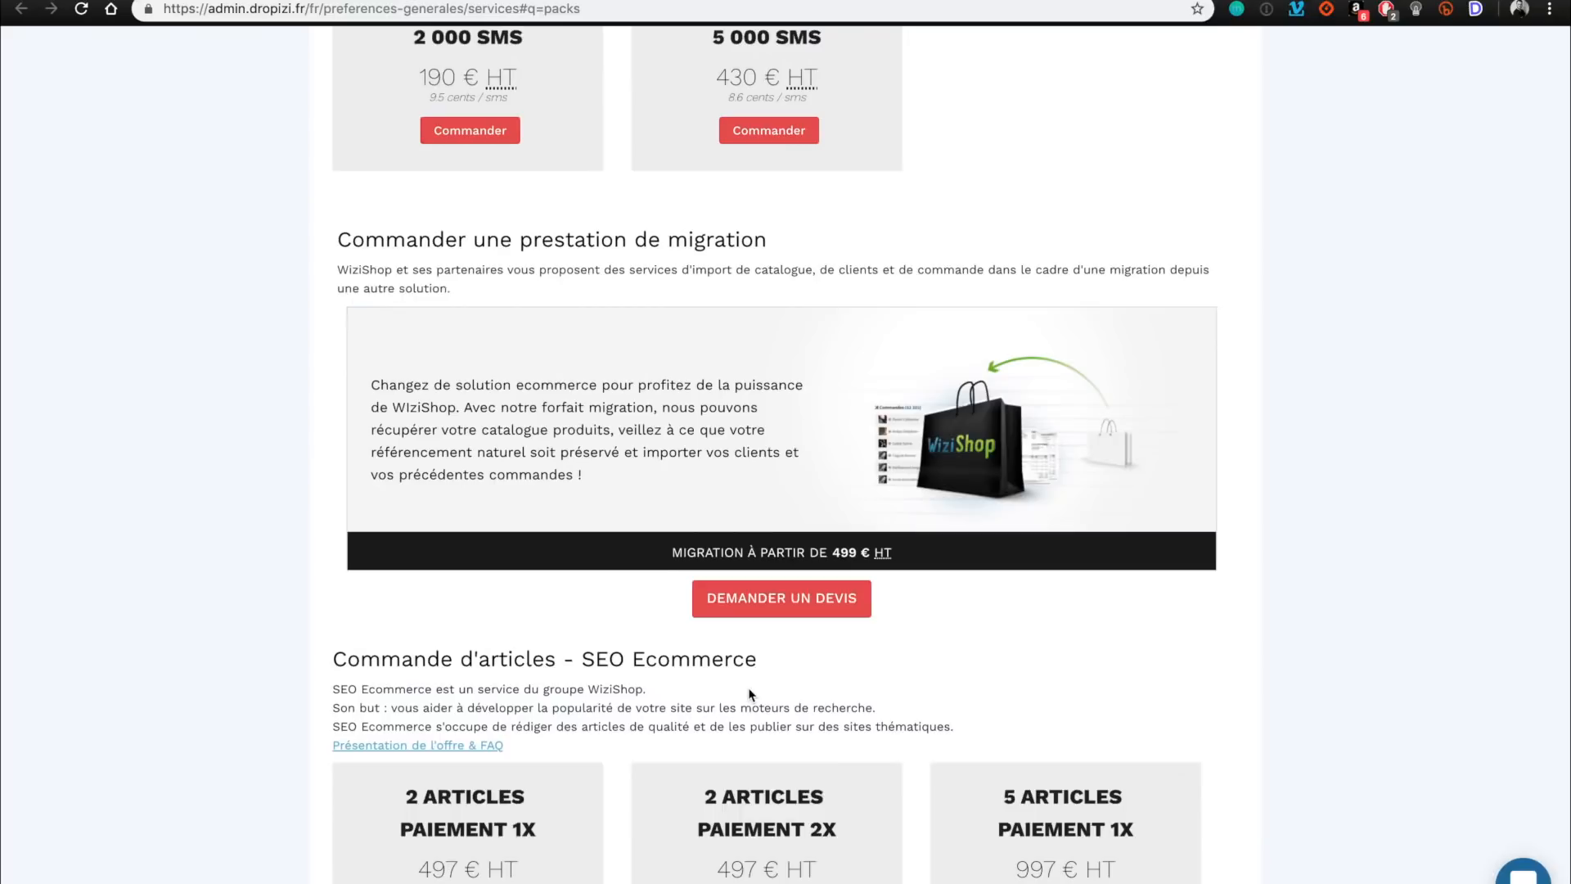
{"action": "scroll", "coordinate": [716, 638], "scroll_direction": "down", "scroll_amount": 4}
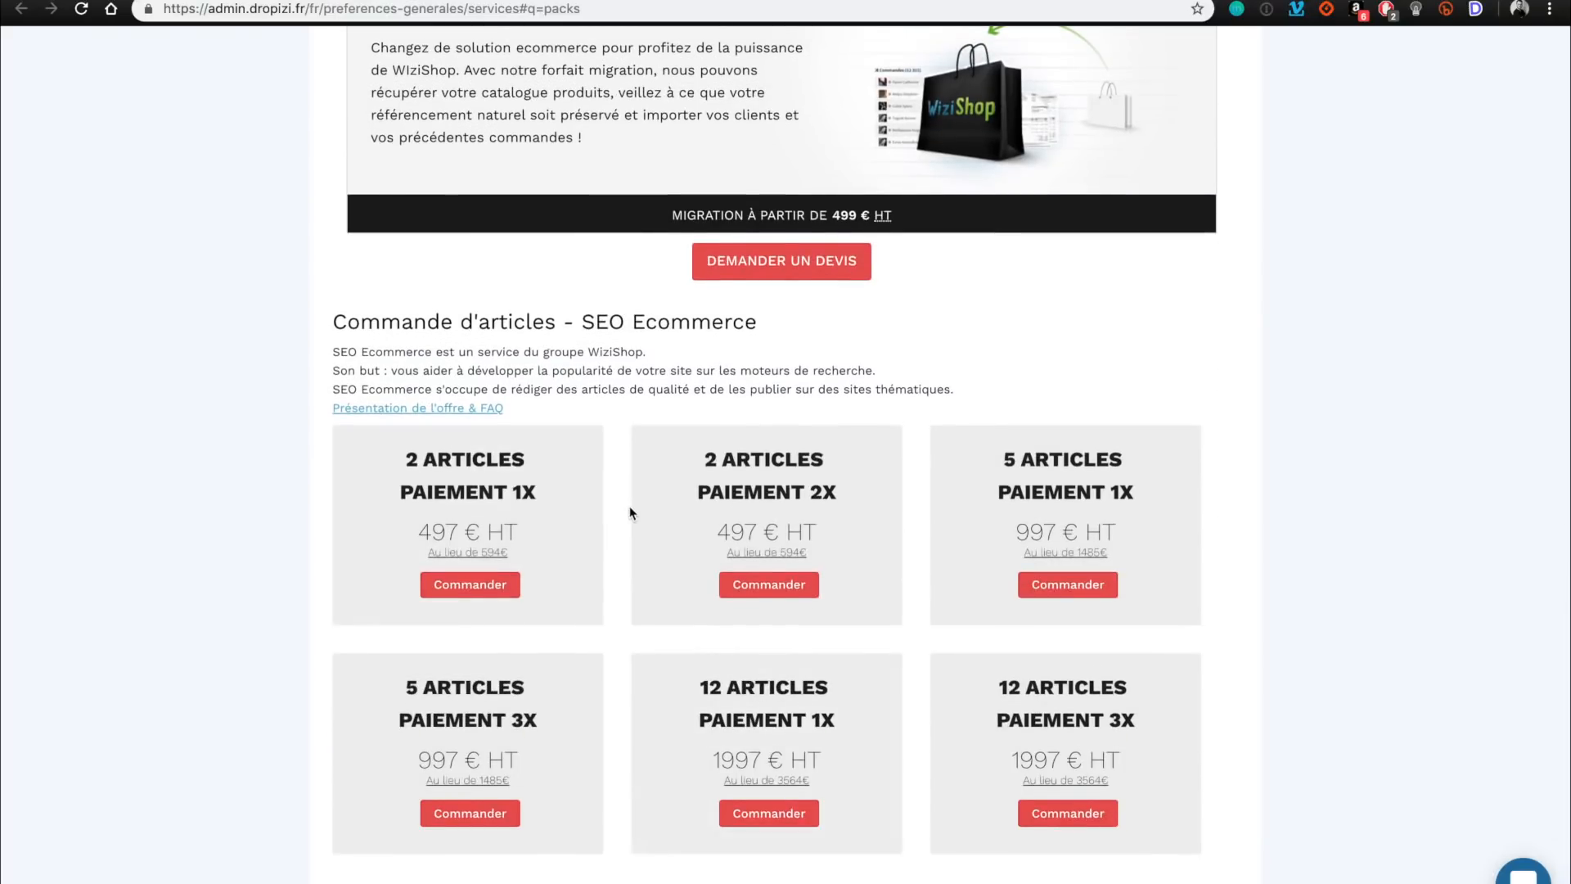
{"action": "scroll", "coordinate": [630, 507], "scroll_direction": "up", "scroll_amount": 20}
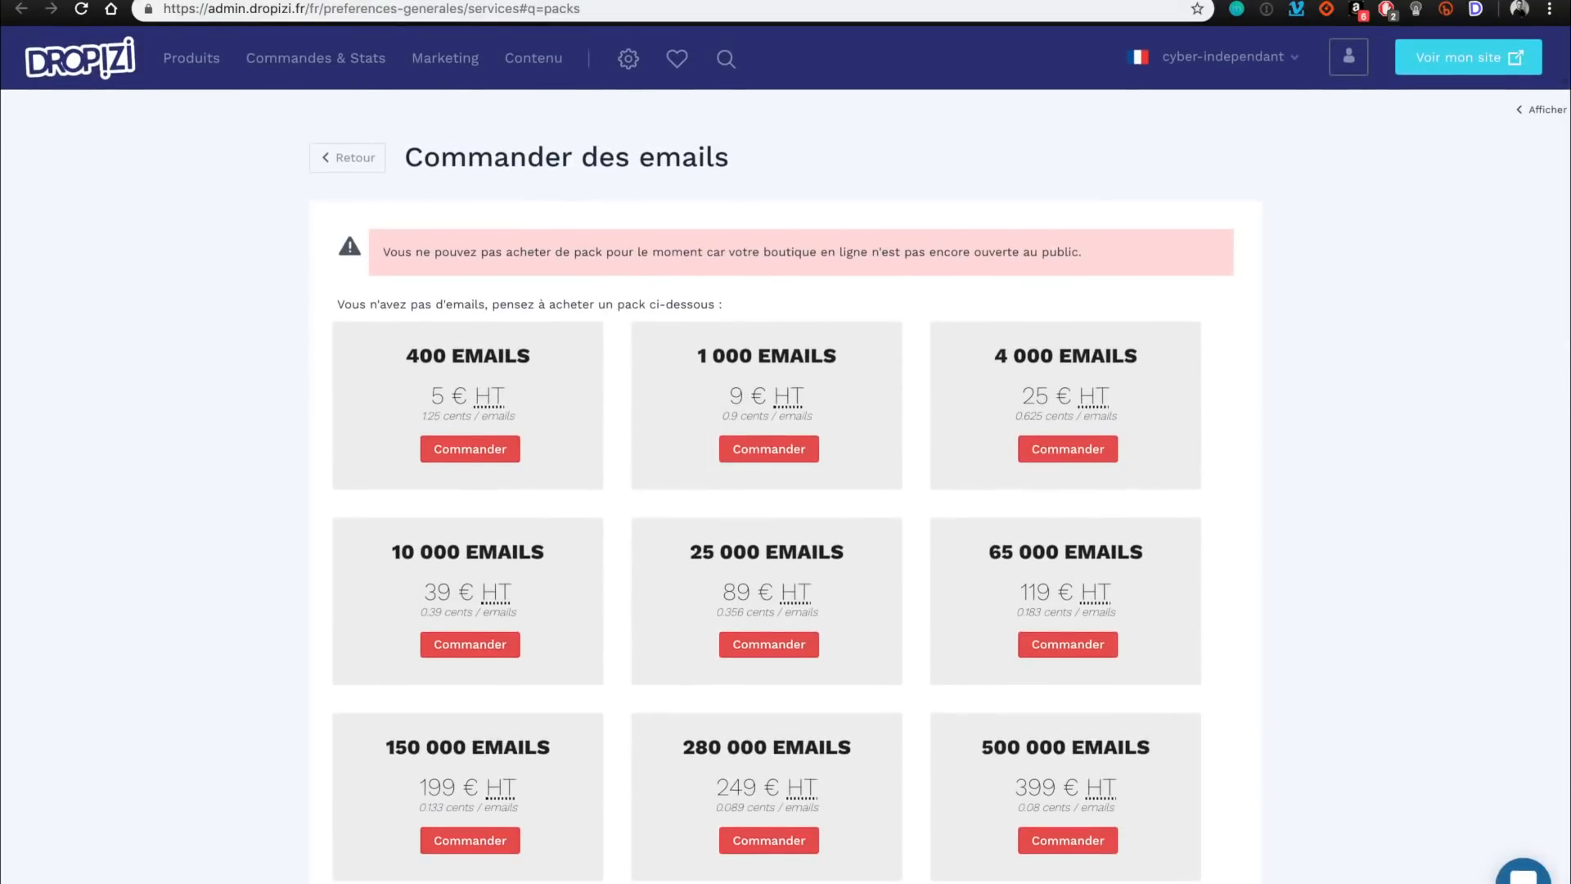
Return to the Marketing overview and look over its Visibilité & Publicité and Diffusion des produits sections.
{"action": "left_click", "coordinate": [211, 1]}
{"action": "scroll", "coordinate": [423, 194], "scroll_direction": "left", "scroll_amount": 5}
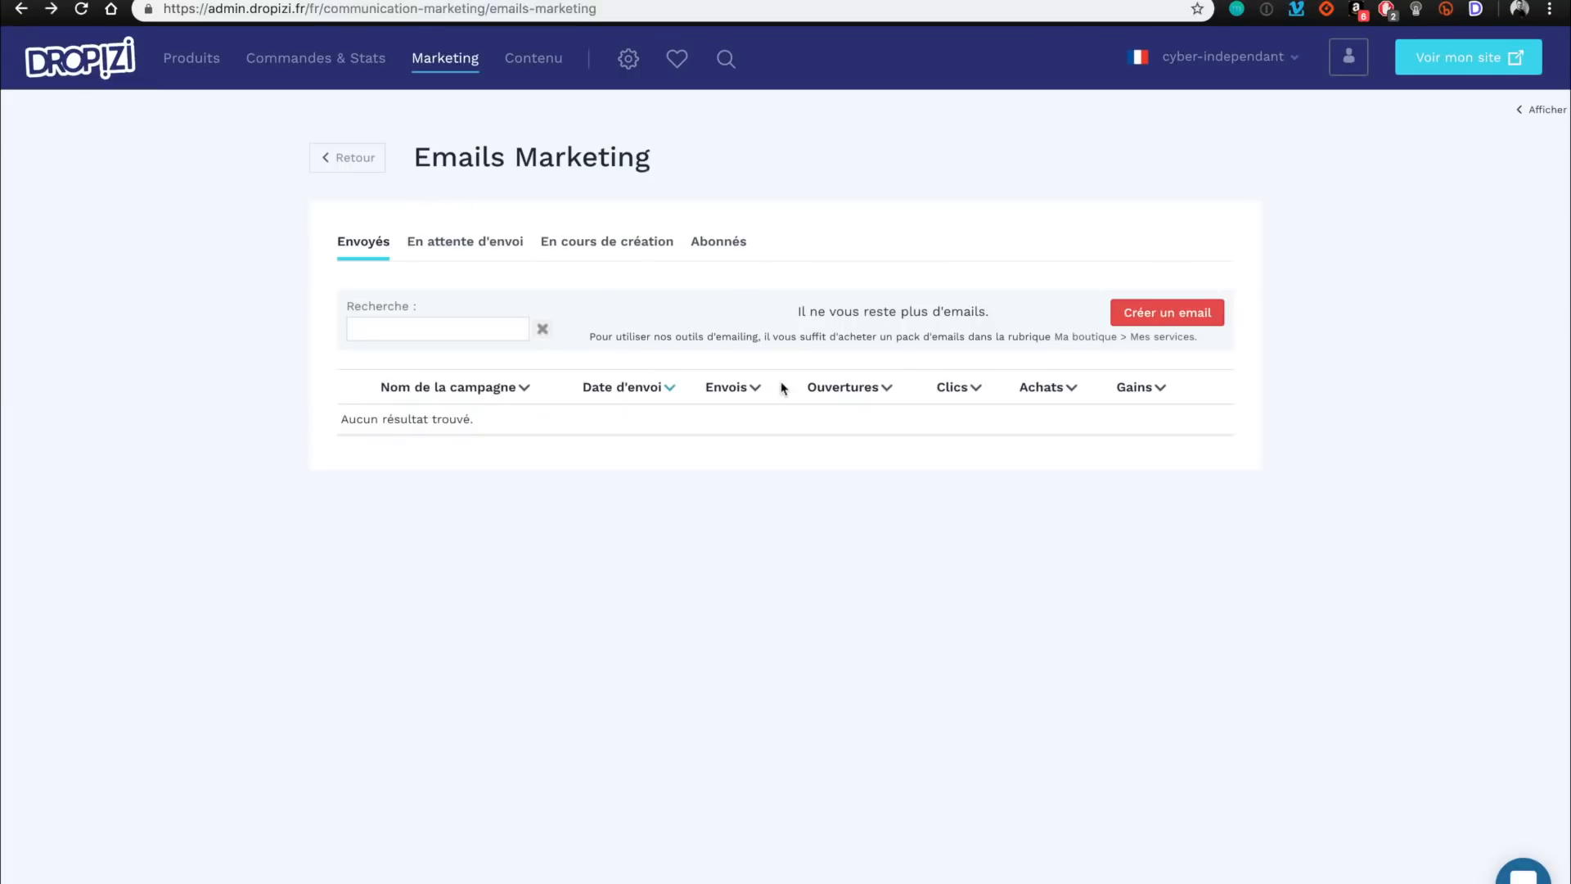
{"action": "left_click", "coordinate": [352, 157]}
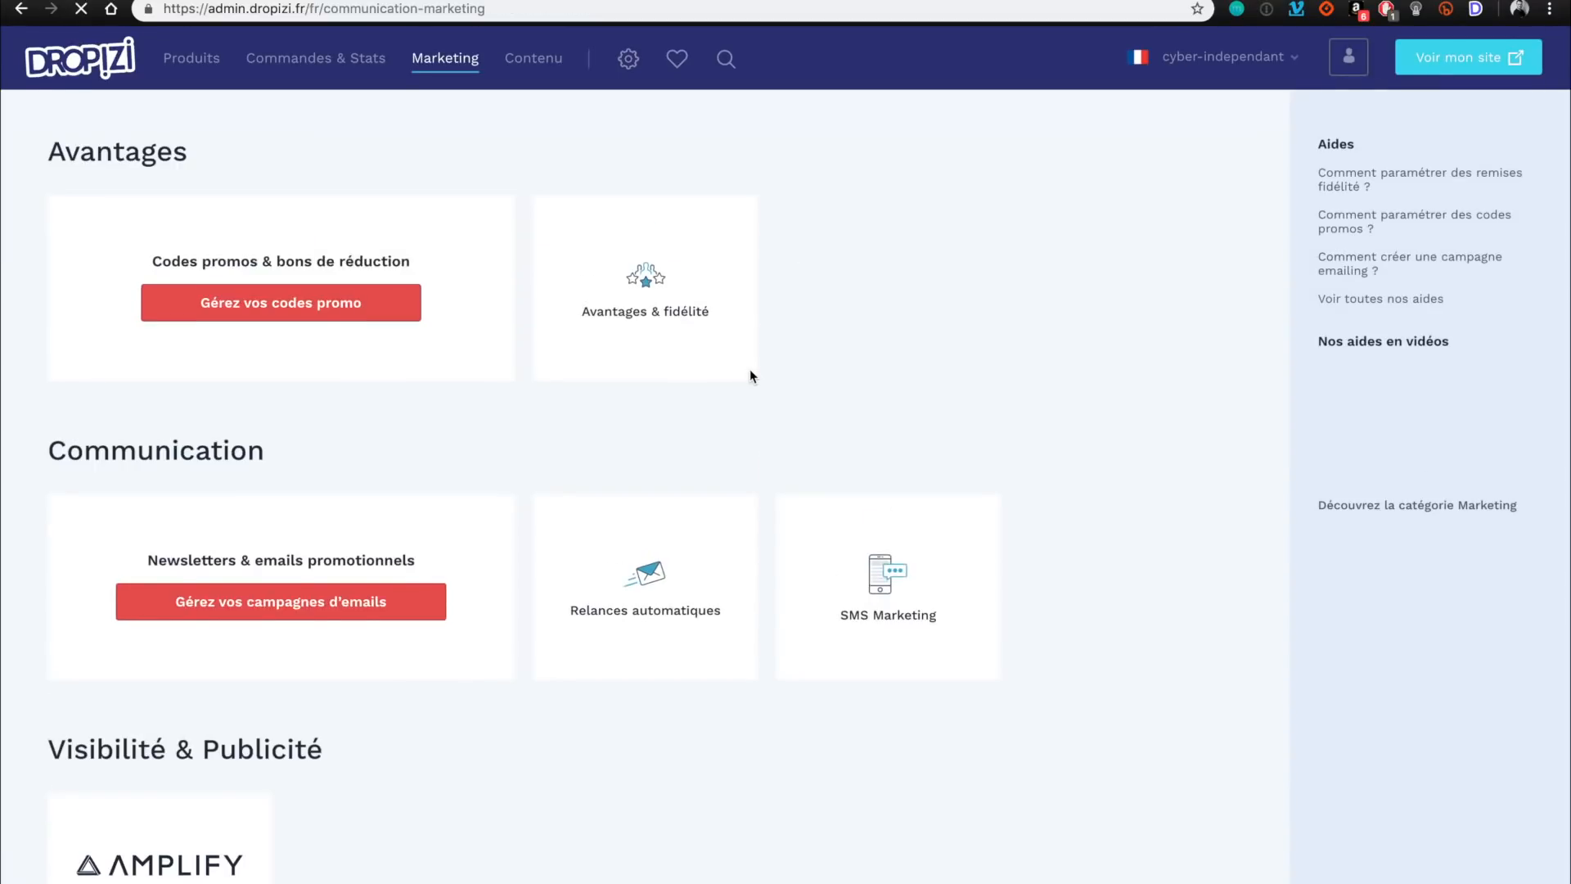
{"action": "scroll", "coordinate": [750, 370], "scroll_direction": "down", "scroll_amount": 3}
{"action": "scroll", "coordinate": [662, 551], "scroll_direction": "down", "scroll_amount": 1}
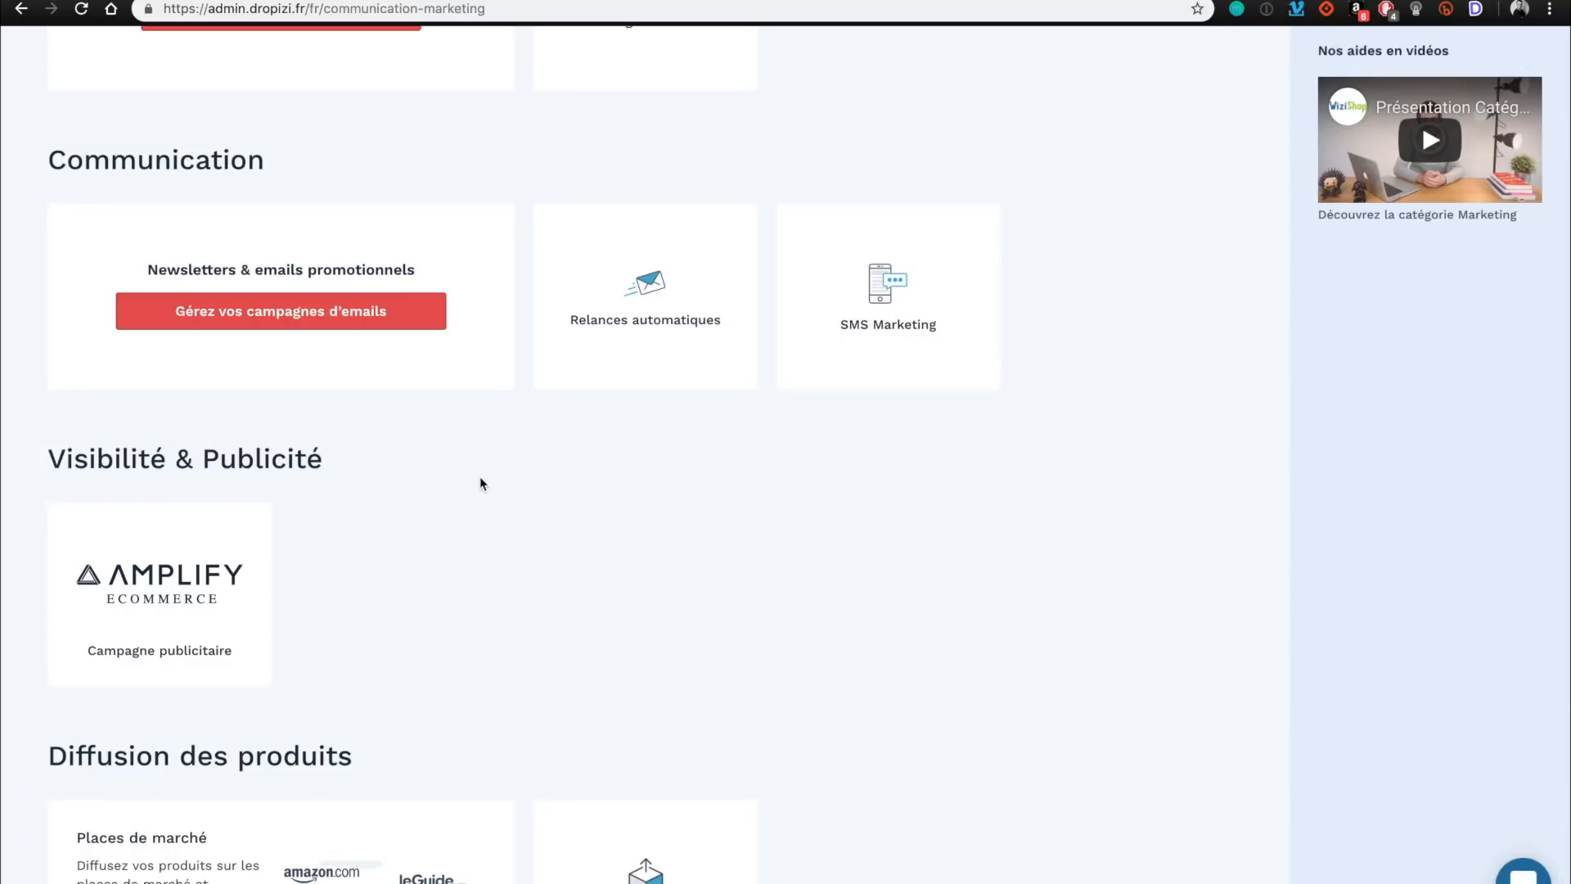
{"action": "scroll", "coordinate": [481, 479], "scroll_direction": "down", "scroll_amount": 2}
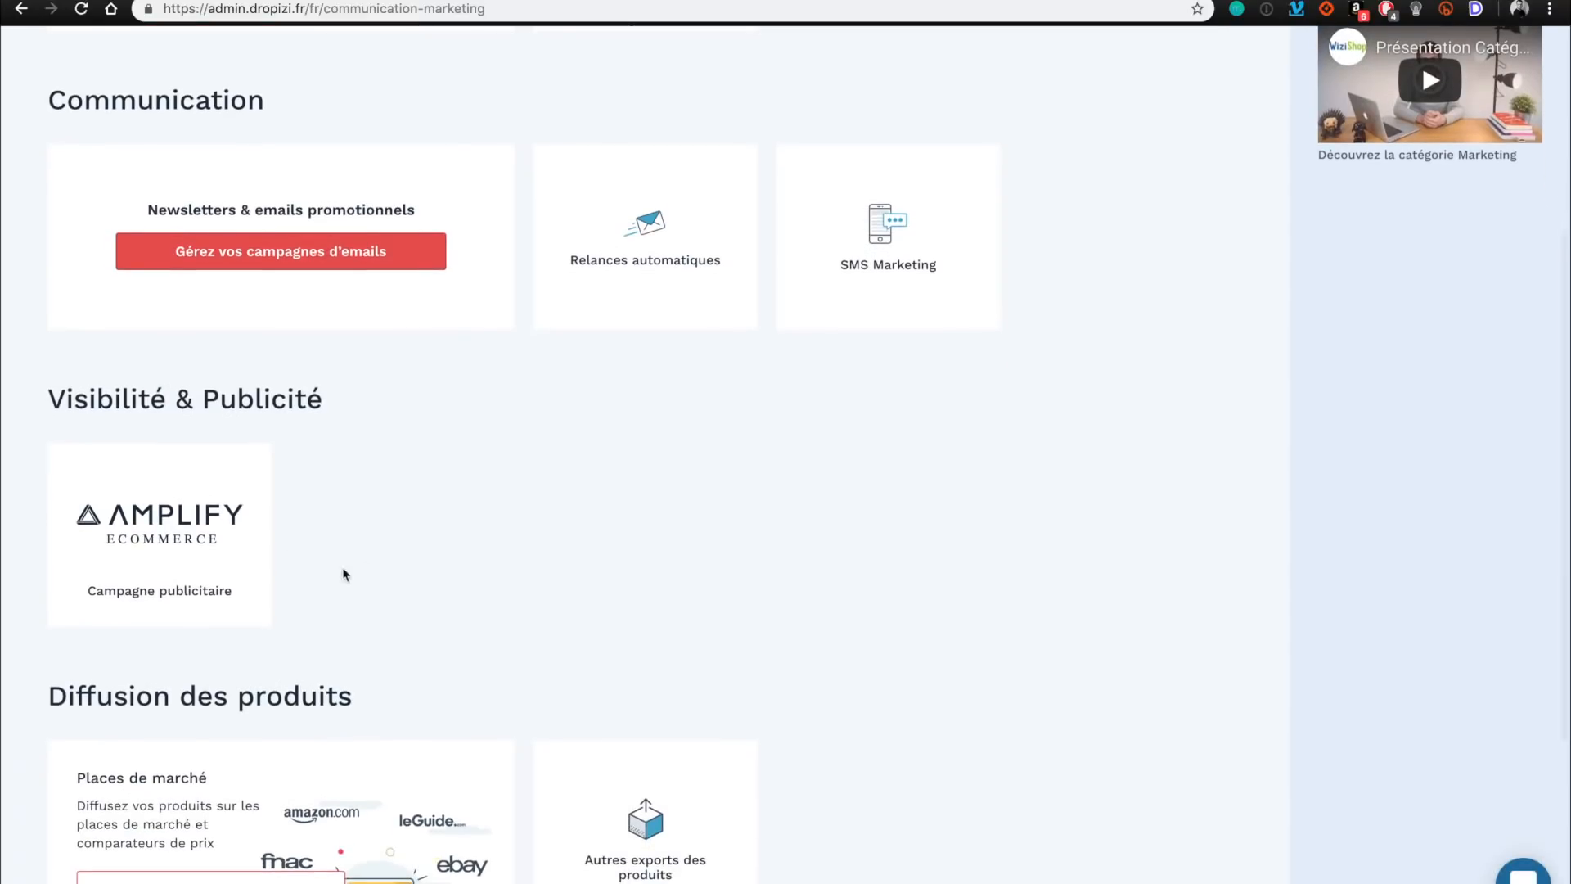
{"action": "scroll", "coordinate": [532, 645], "scroll_direction": "down", "scroll_amount": 3}
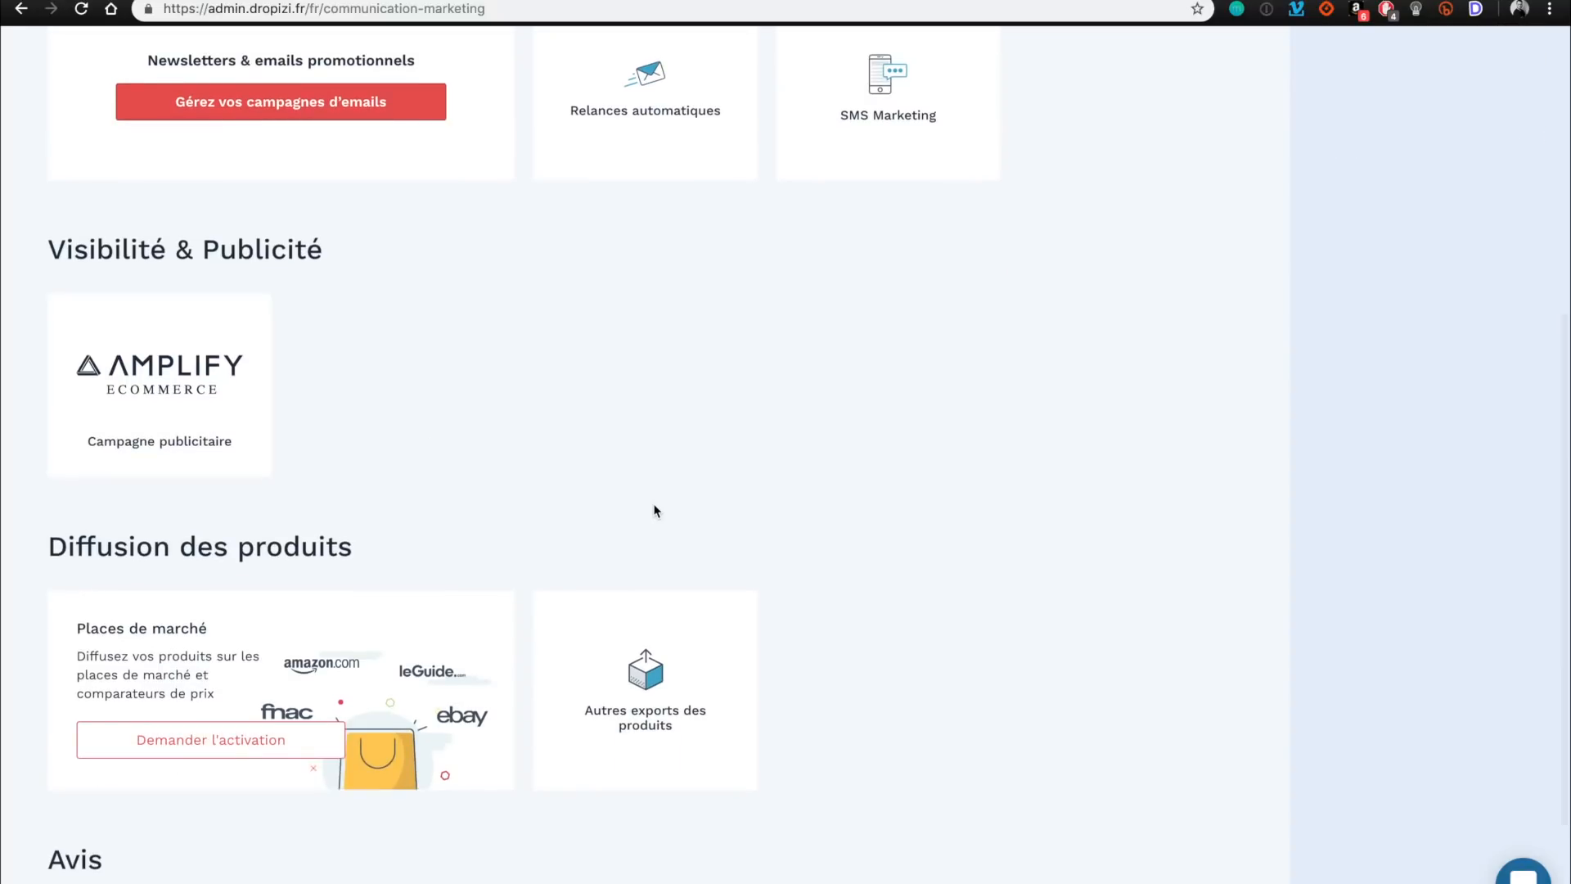
{"action": "scroll", "coordinate": [655, 511], "scroll_direction": "down", "scroll_amount": 2}
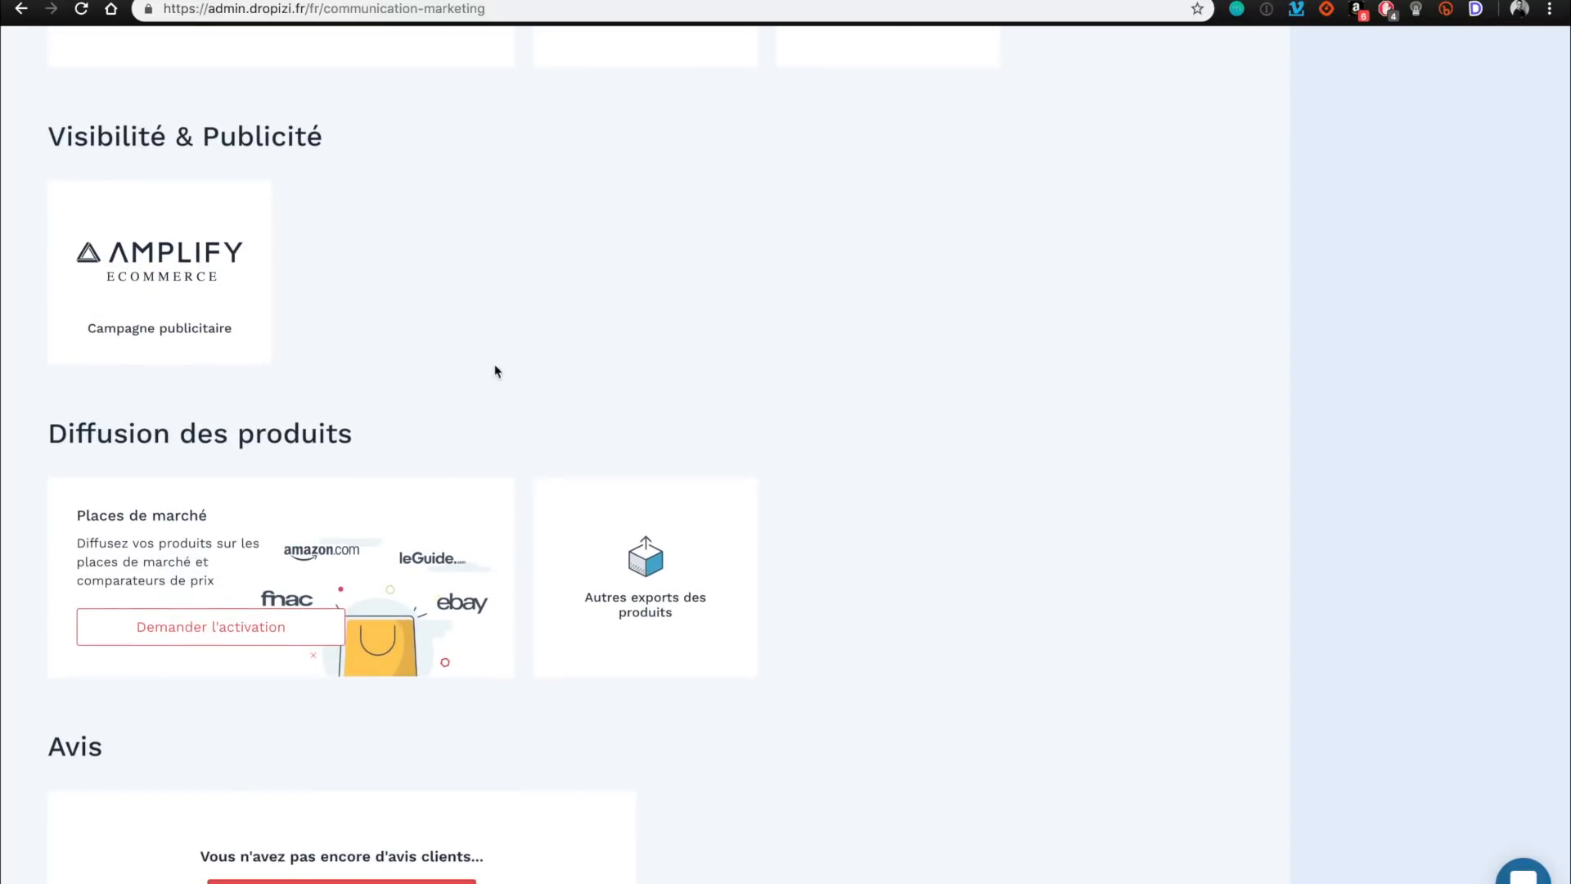
Open the marketplace activation offer and read through its presentation, feed partners and supported marketplaces.
{"action": "left_click", "coordinate": [288, 647]}
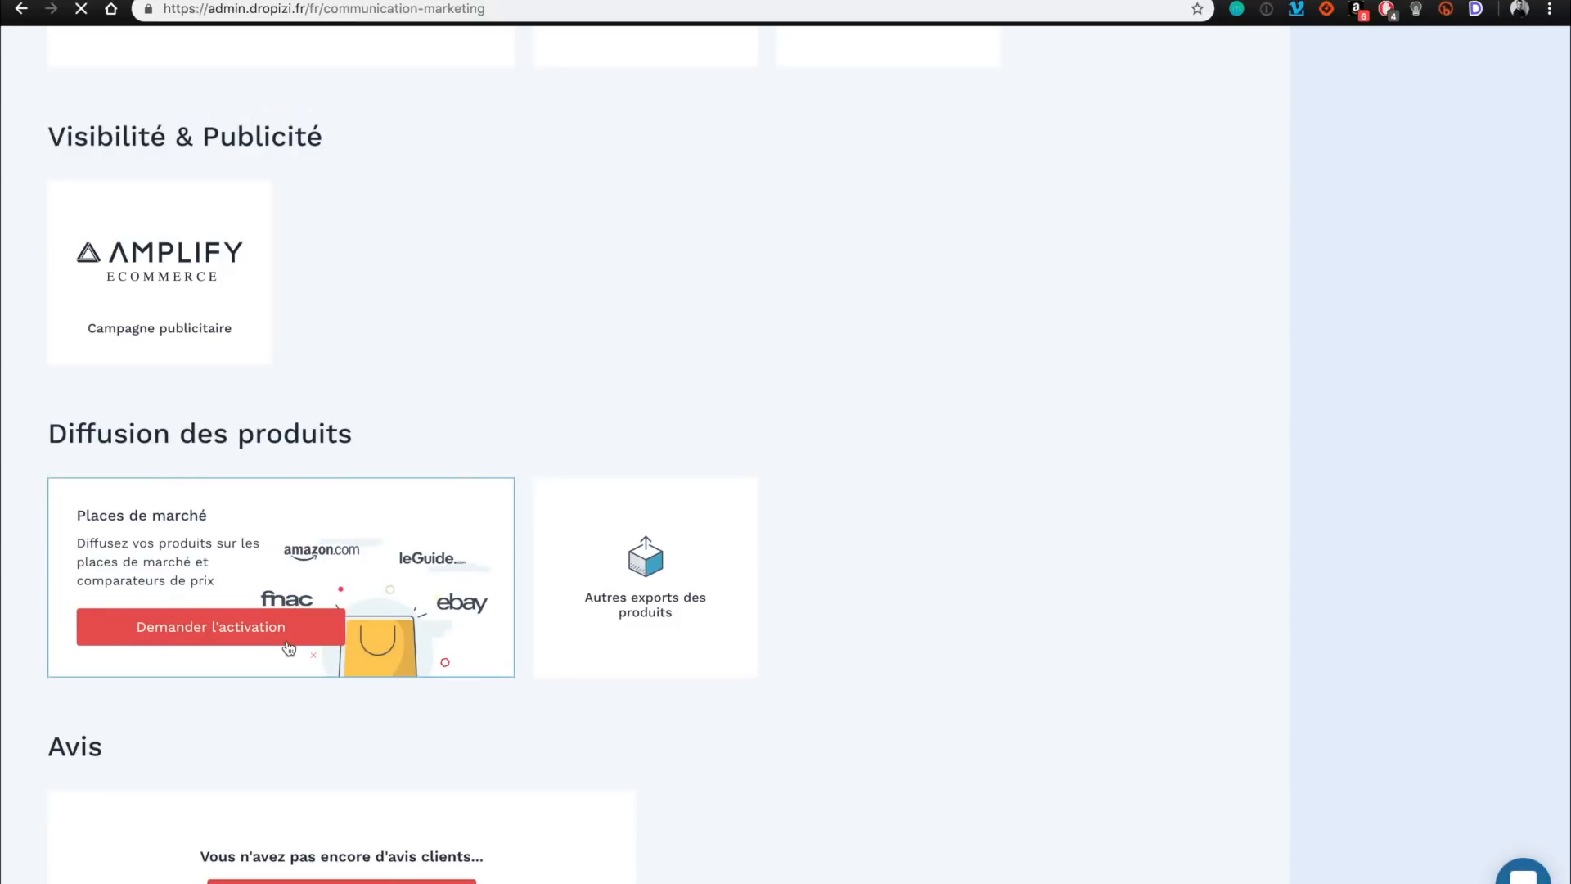
{"action": "left_click", "coordinate": [602, 512]}
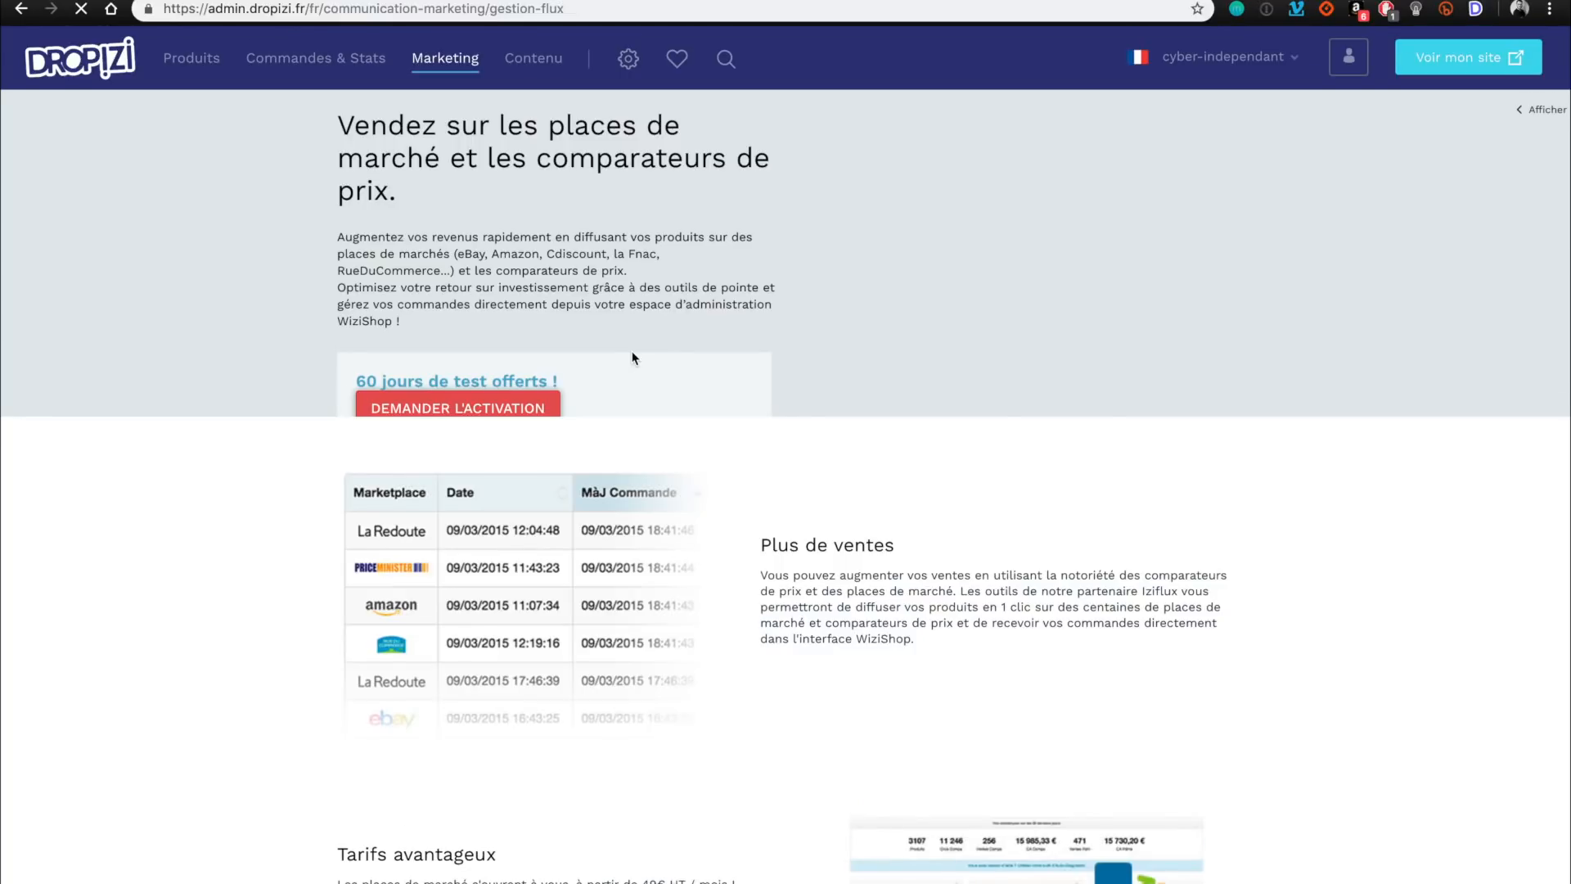
{"action": "scroll", "coordinate": [633, 357], "scroll_direction": "down", "scroll_amount": 5}
{"action": "scroll", "coordinate": [632, 358], "scroll_direction": "down", "scroll_amount": 8}
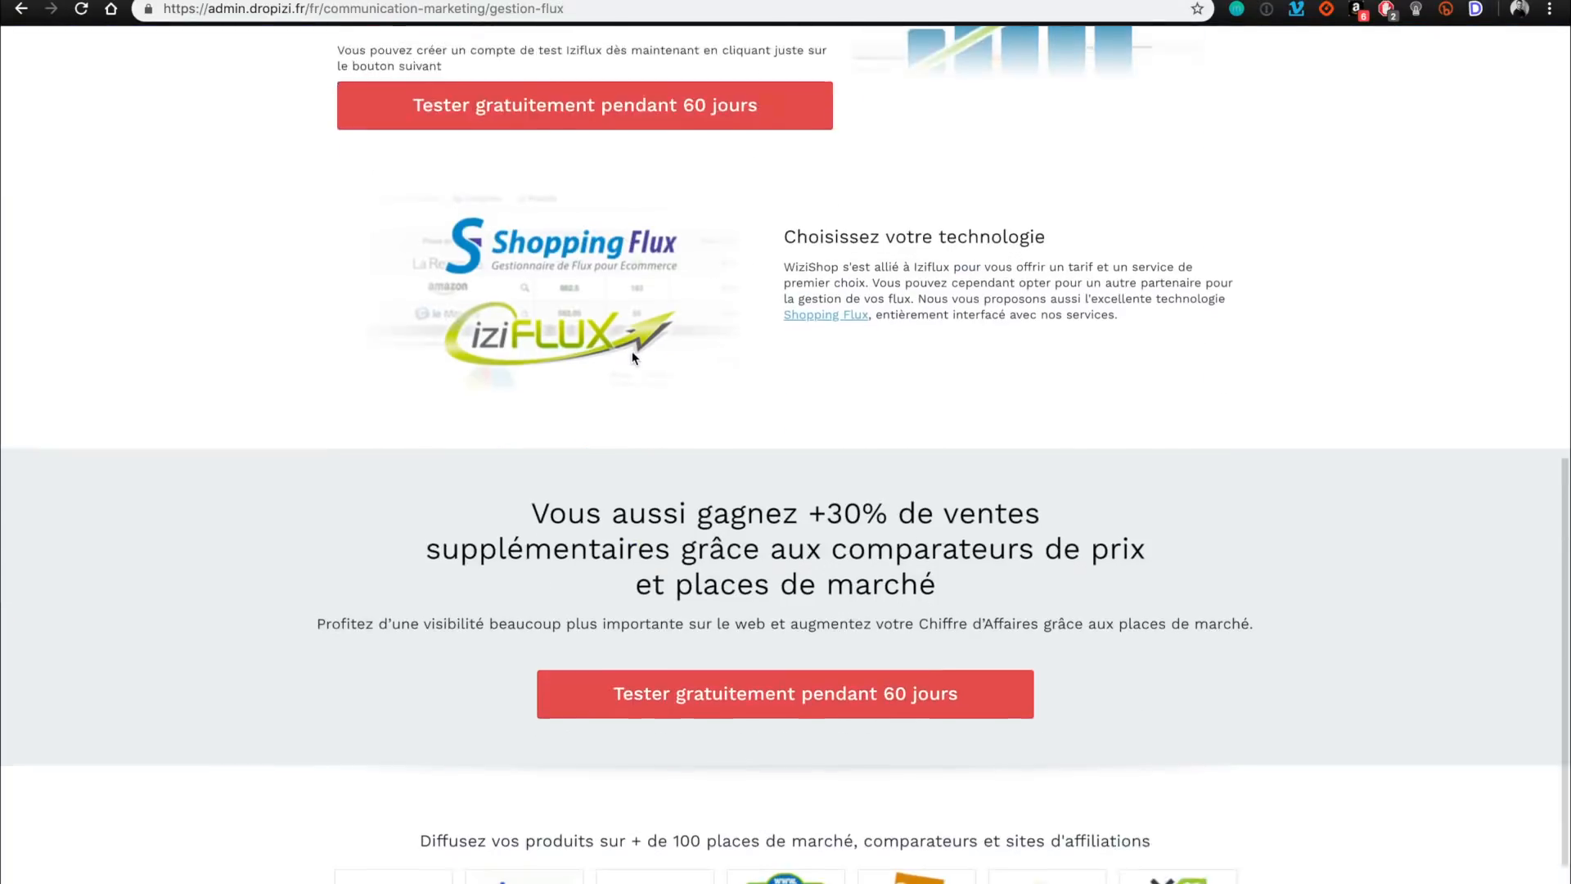
{"action": "scroll", "coordinate": [779, 509], "scroll_direction": "down", "scroll_amount": 1}
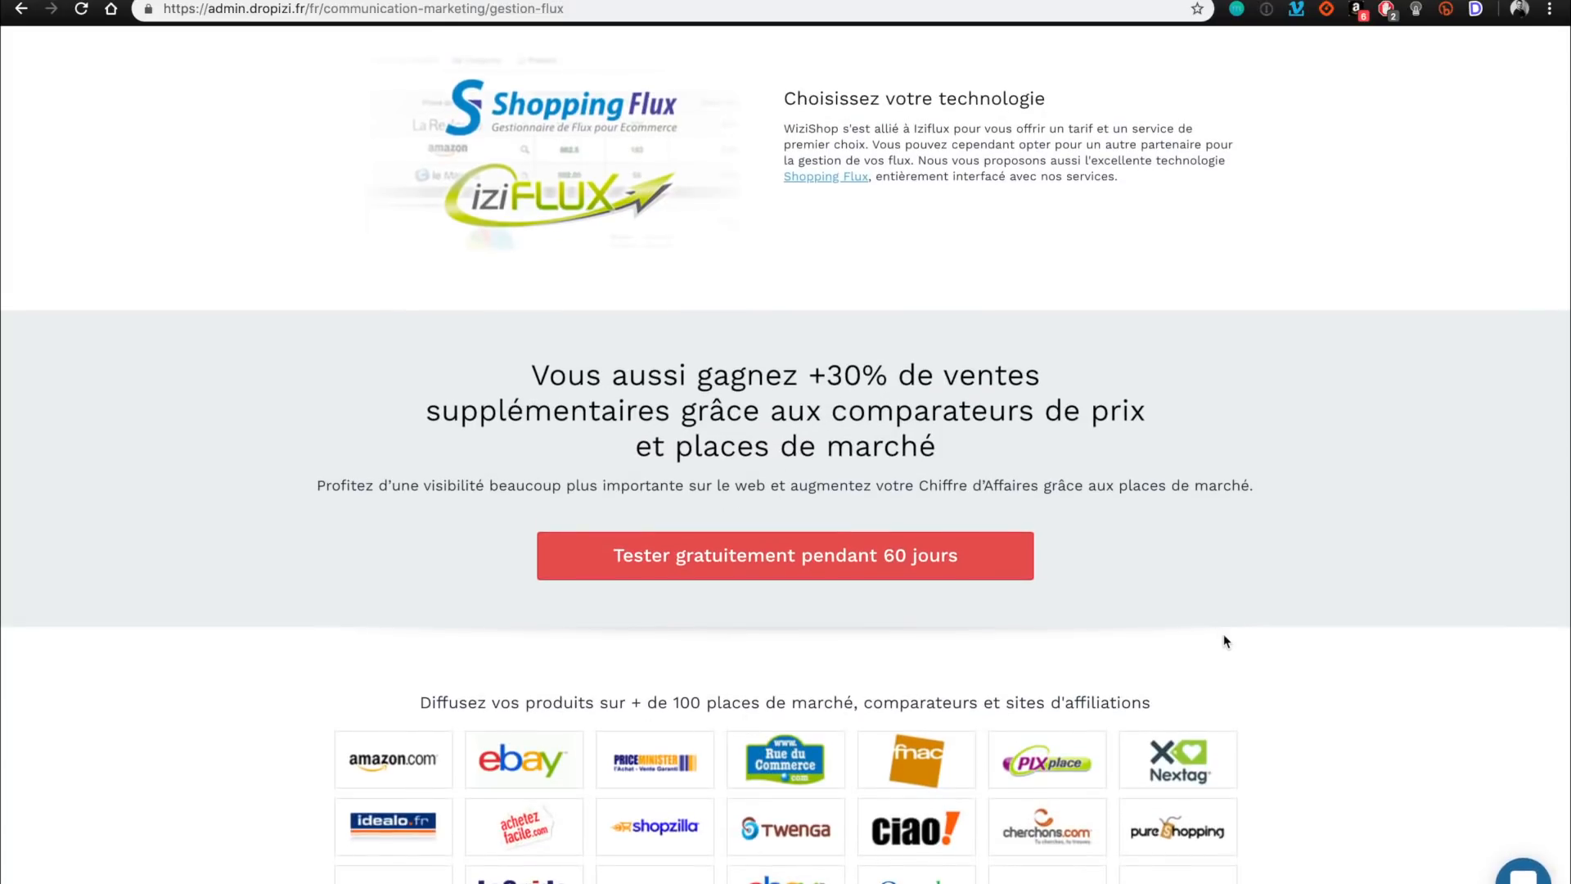
{"action": "scroll", "coordinate": [1225, 641], "scroll_direction": "up", "scroll_amount": 15}
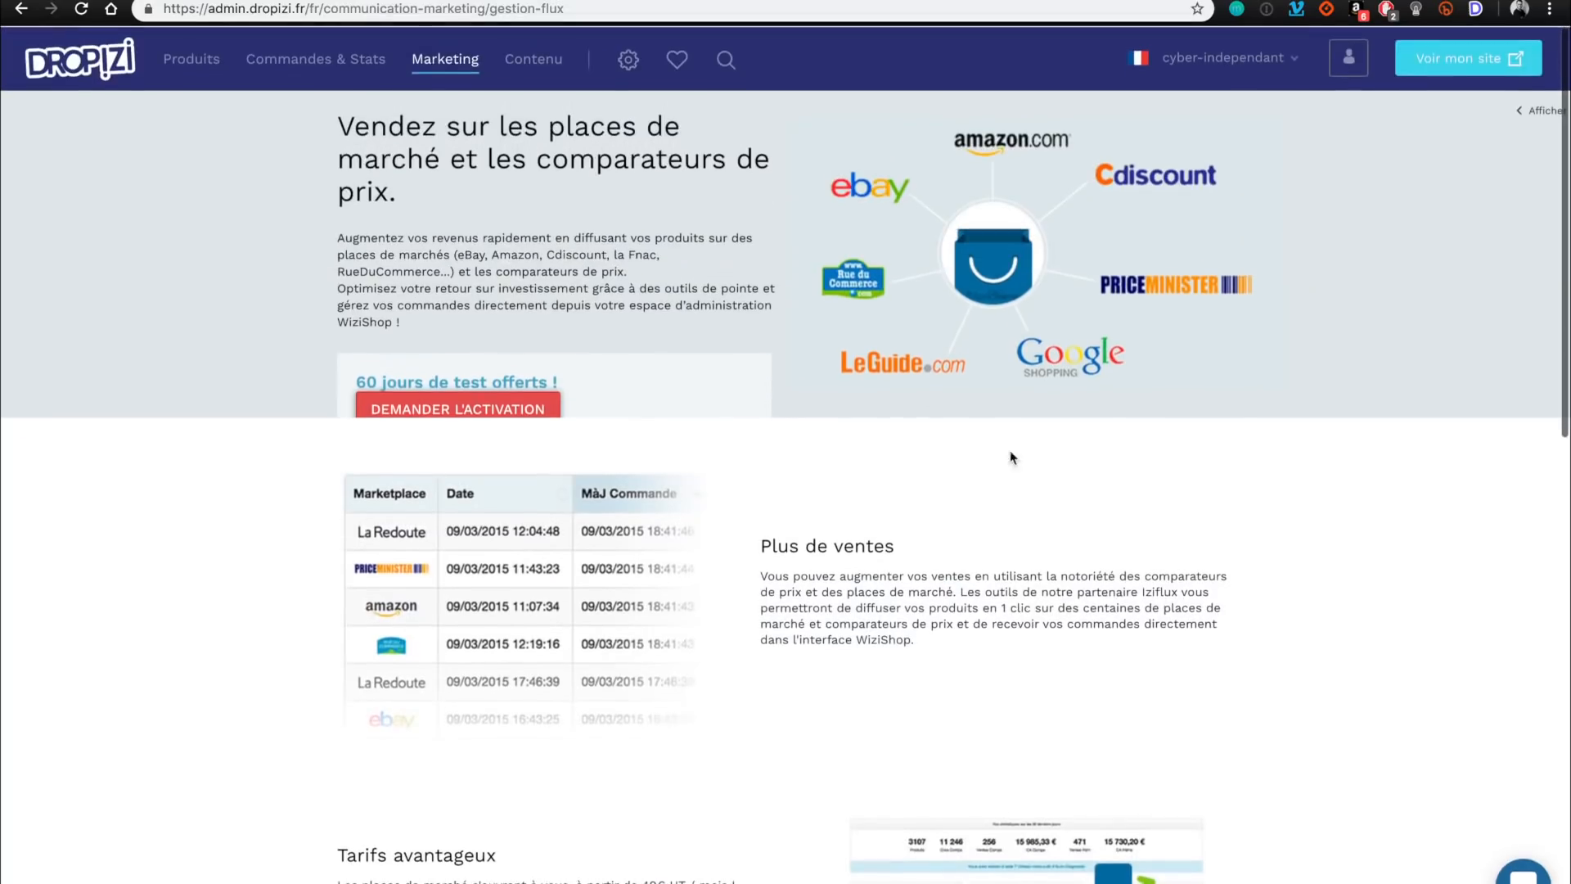
Go back to the Marketing overview, then open the Contenu section of the shop admin.
{"action": "scroll", "coordinate": [921, 389], "scroll_direction": "left", "scroll_amount": 5}
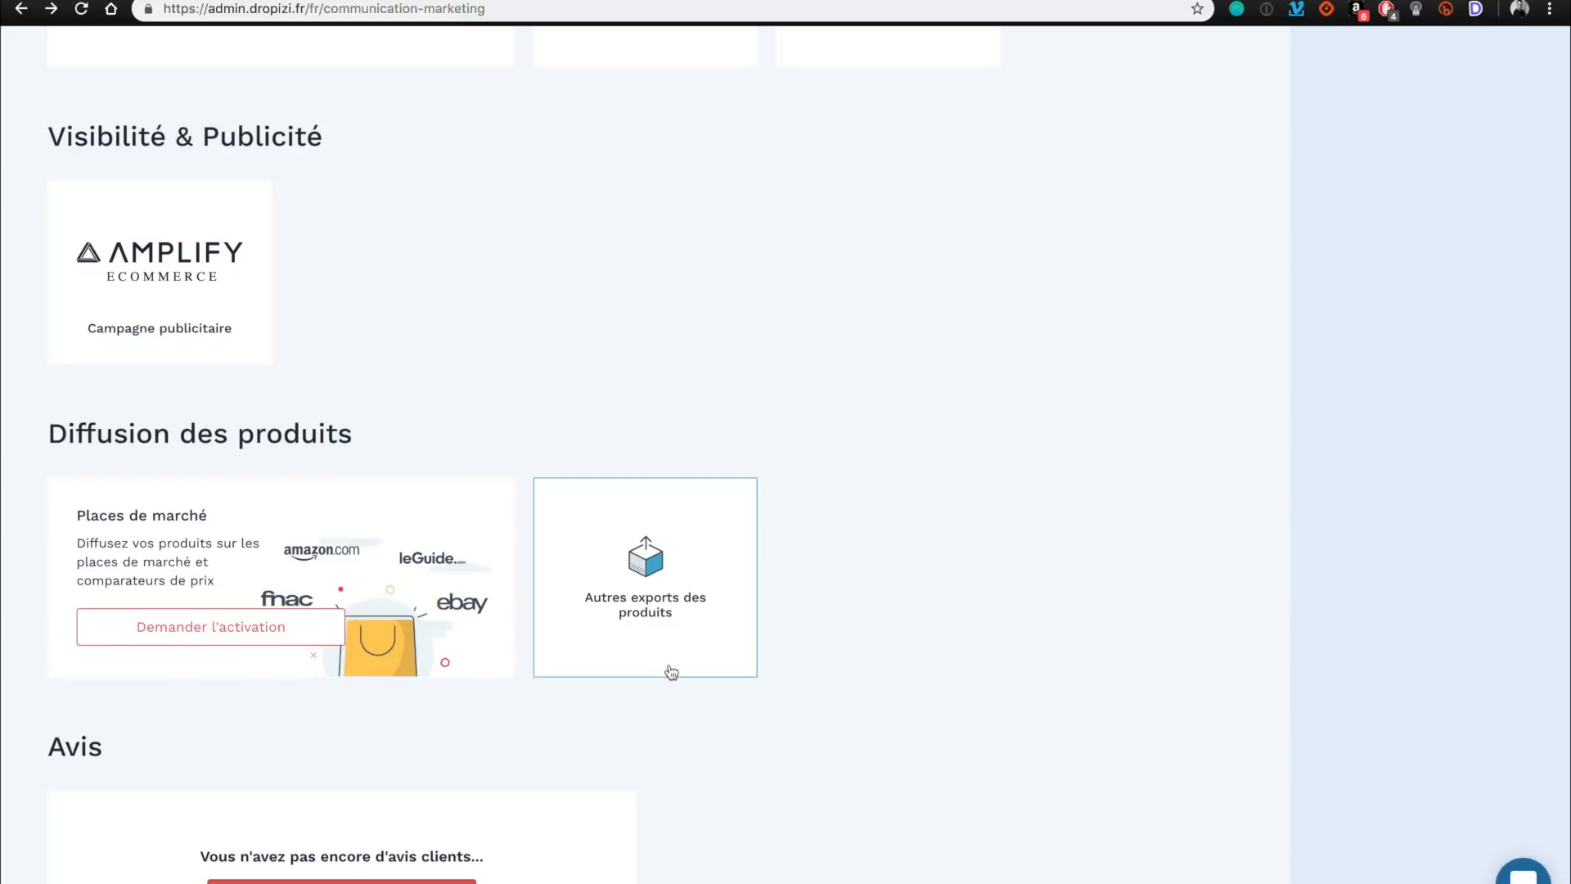
{"action": "scroll", "coordinate": [671, 670], "scroll_direction": "down", "scroll_amount": 1}
{"action": "scroll", "coordinate": [672, 672], "scroll_direction": "up", "scroll_amount": 3}
{"action": "scroll", "coordinate": [668, 668], "scroll_direction": "up", "scroll_amount": 5}
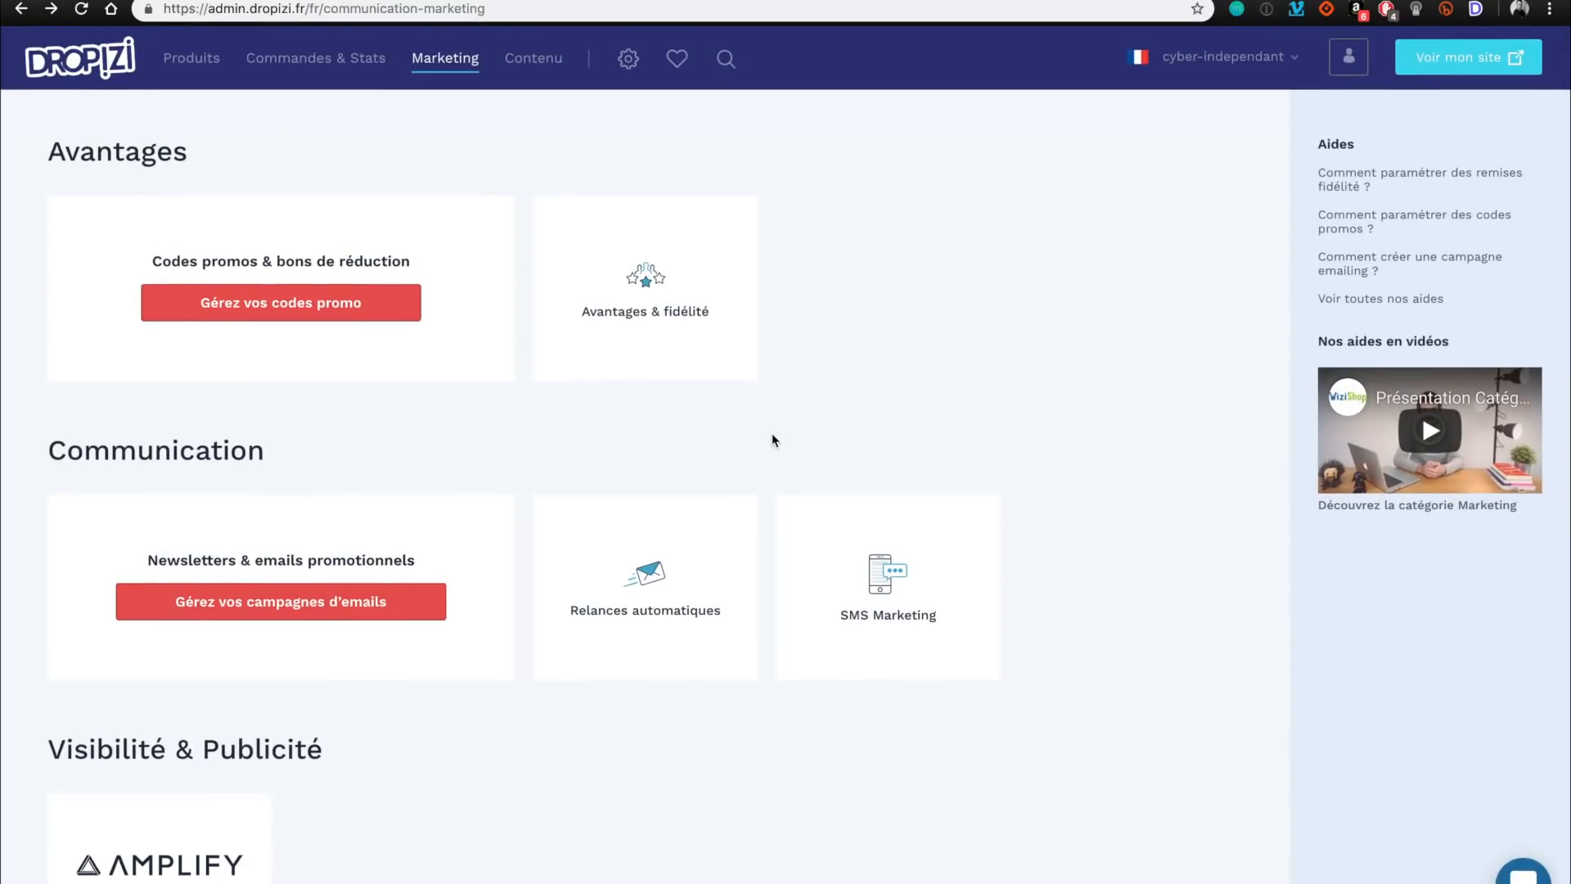
{"action": "left_click", "coordinate": [537, 71]}
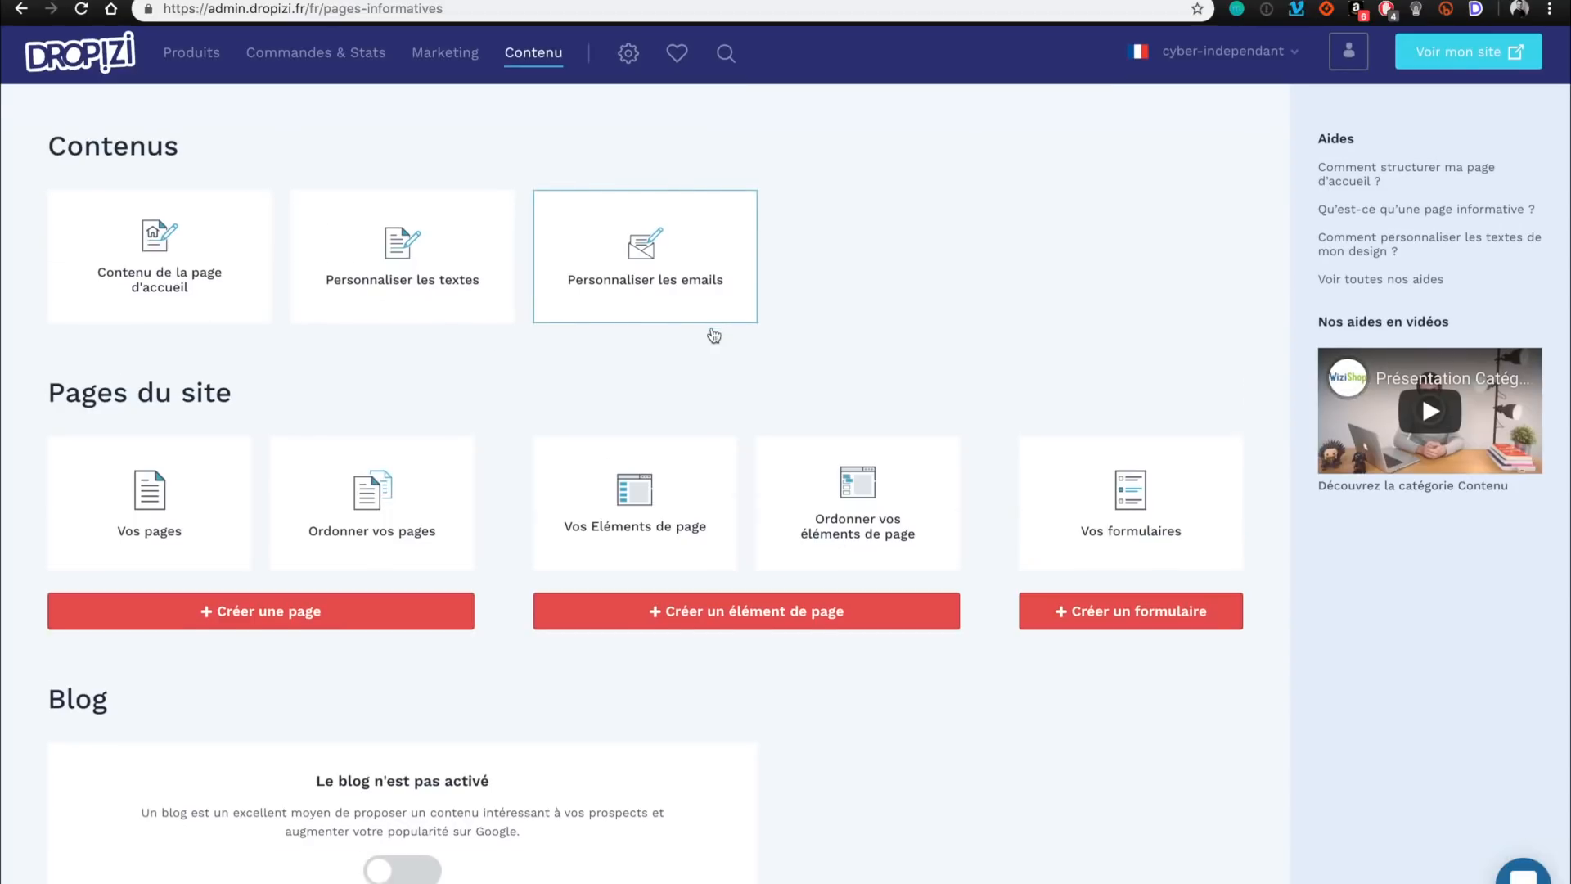
Activate the shop's blog in the Contenu section and look over its article, category, author, comment and preference options.
{"action": "scroll", "coordinate": [710, 339], "scroll_direction": "down", "scroll_amount": 2}
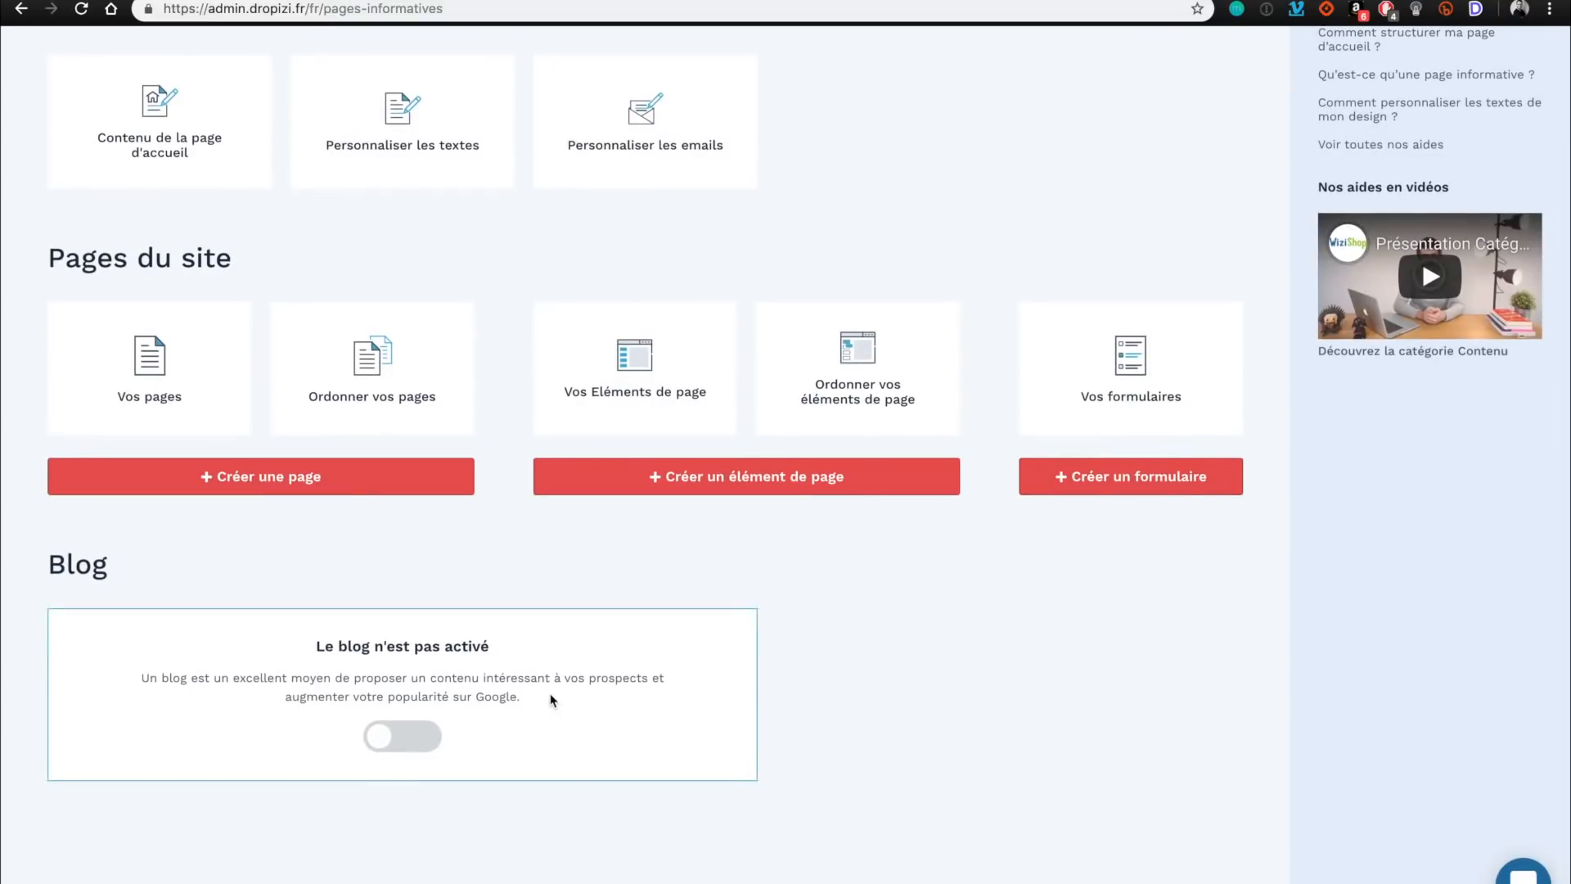
{"action": "left_click", "coordinate": [434, 745]}
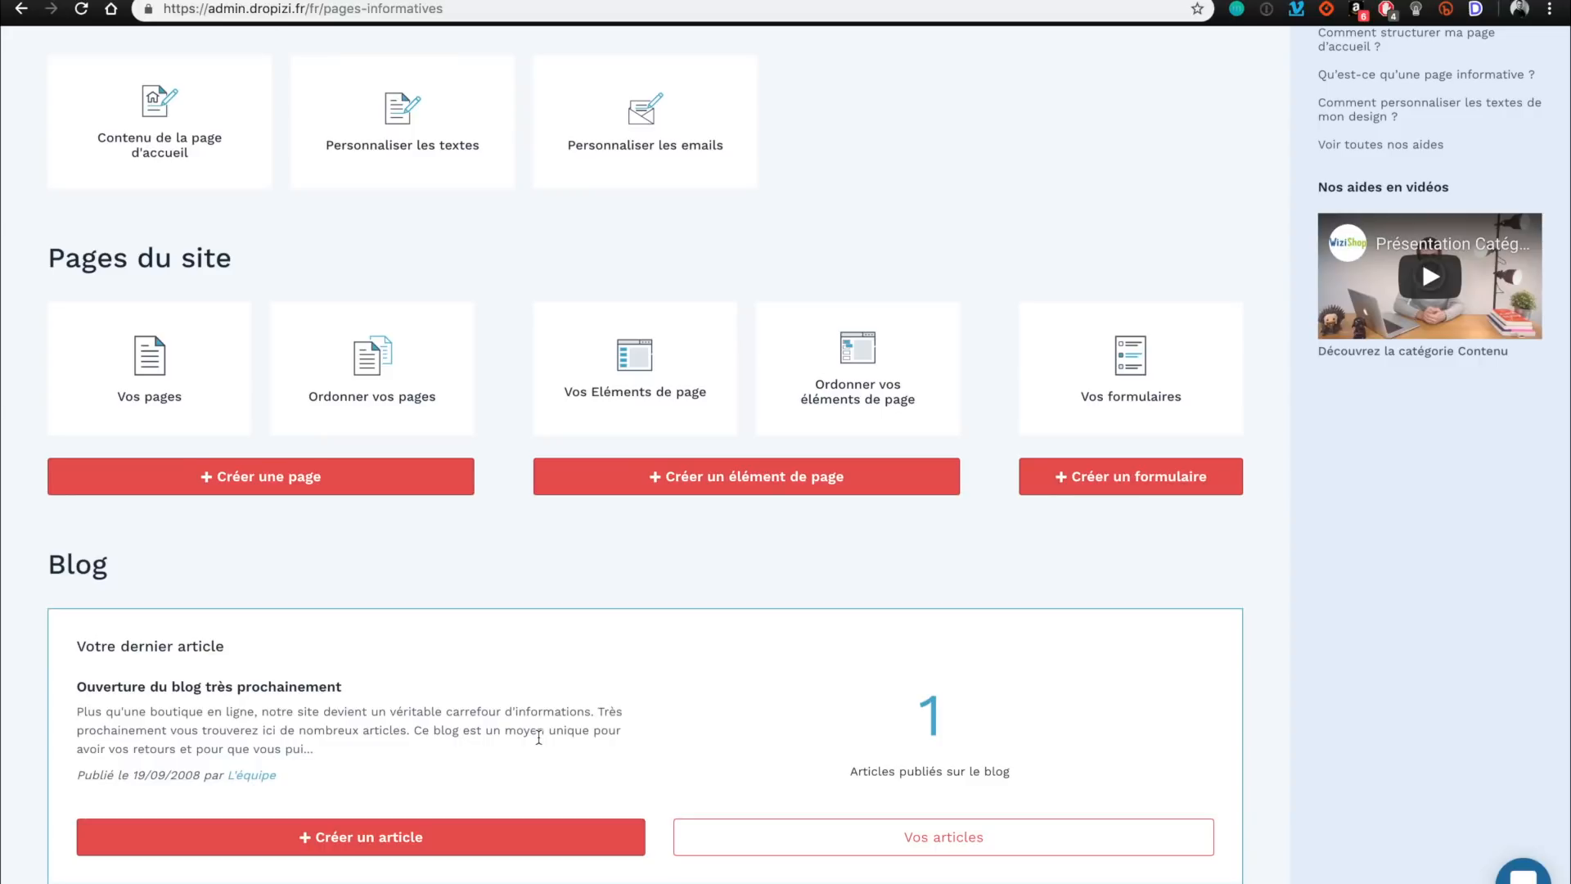
{"action": "scroll", "coordinate": [538, 737], "scroll_direction": "up", "scroll_amount": 2}
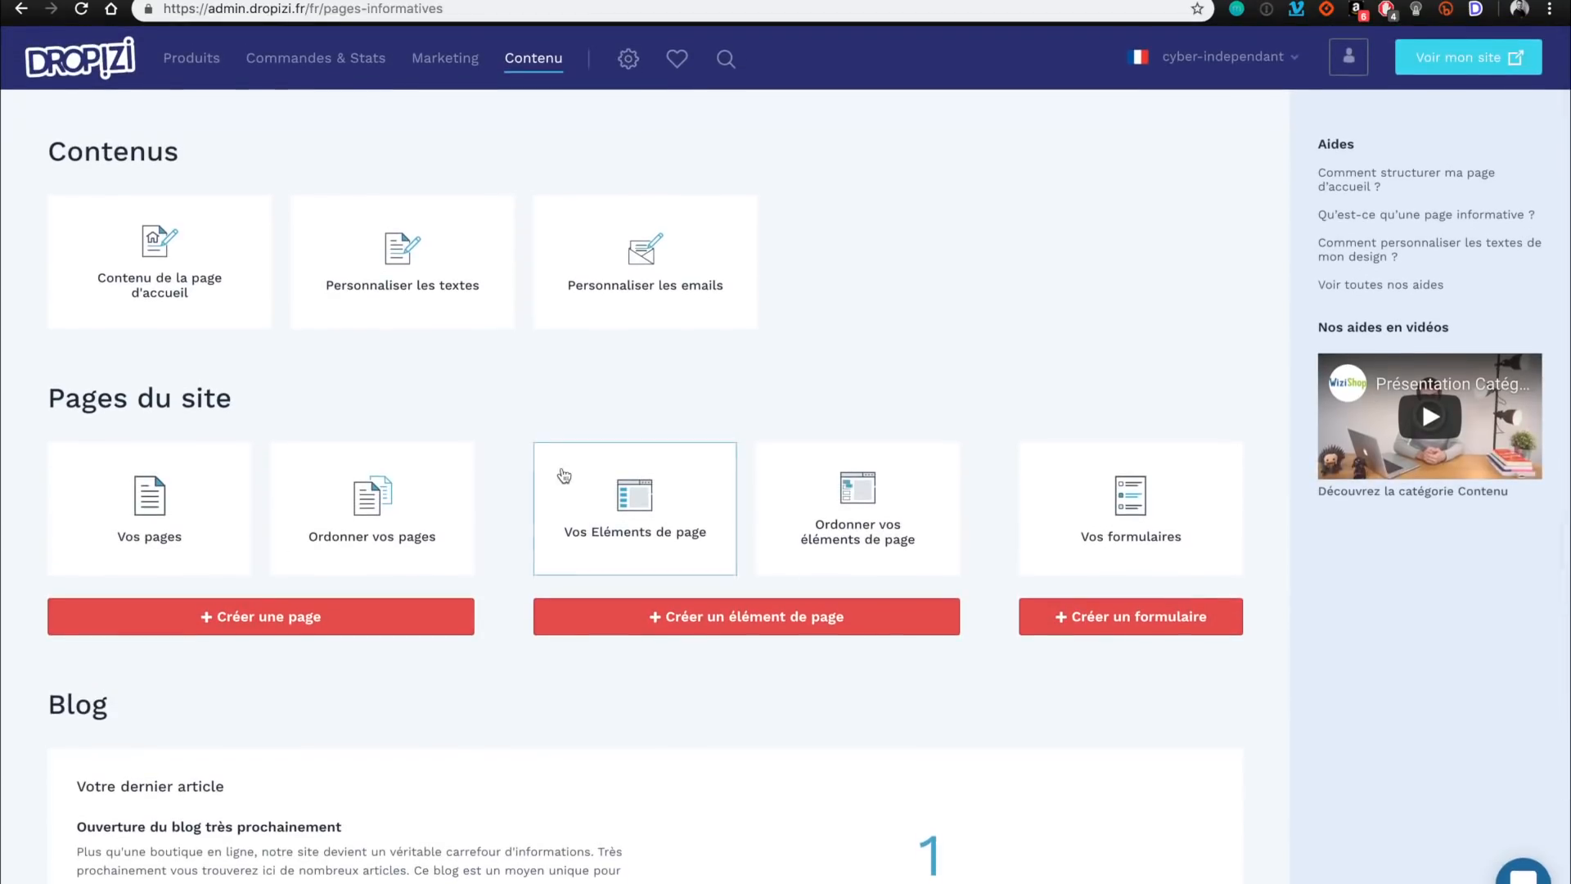
{"action": "scroll", "coordinate": [562, 475], "scroll_direction": "down", "scroll_amount": 3}
{"action": "scroll", "coordinate": [603, 385], "scroll_direction": "down", "scroll_amount": 1}
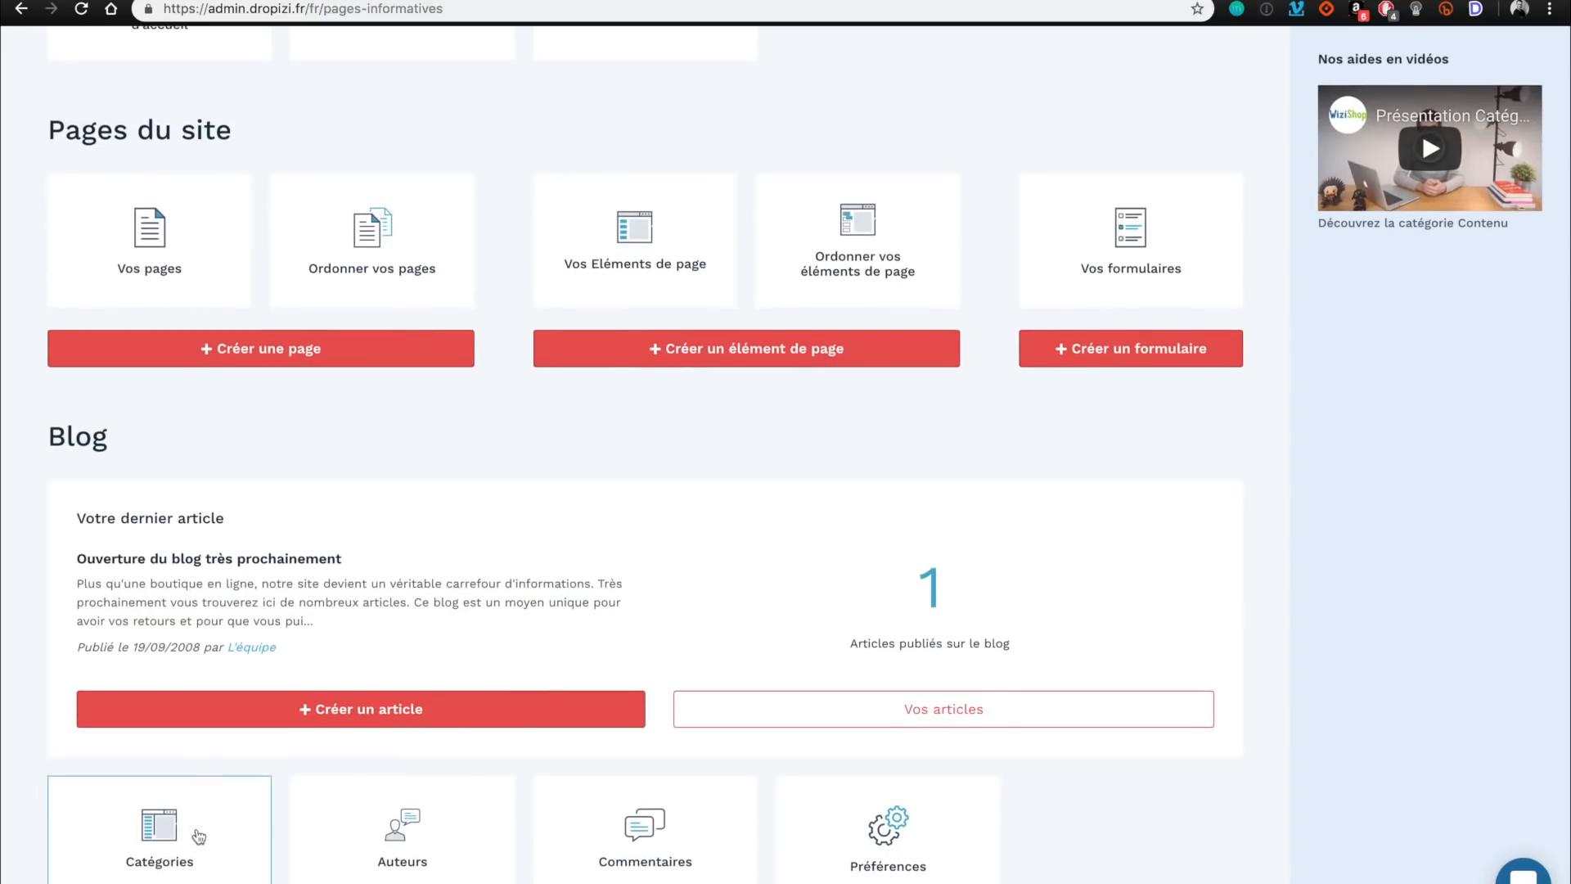
{"action": "scroll", "coordinate": [751, 380], "scroll_direction": "up", "scroll_amount": 3}
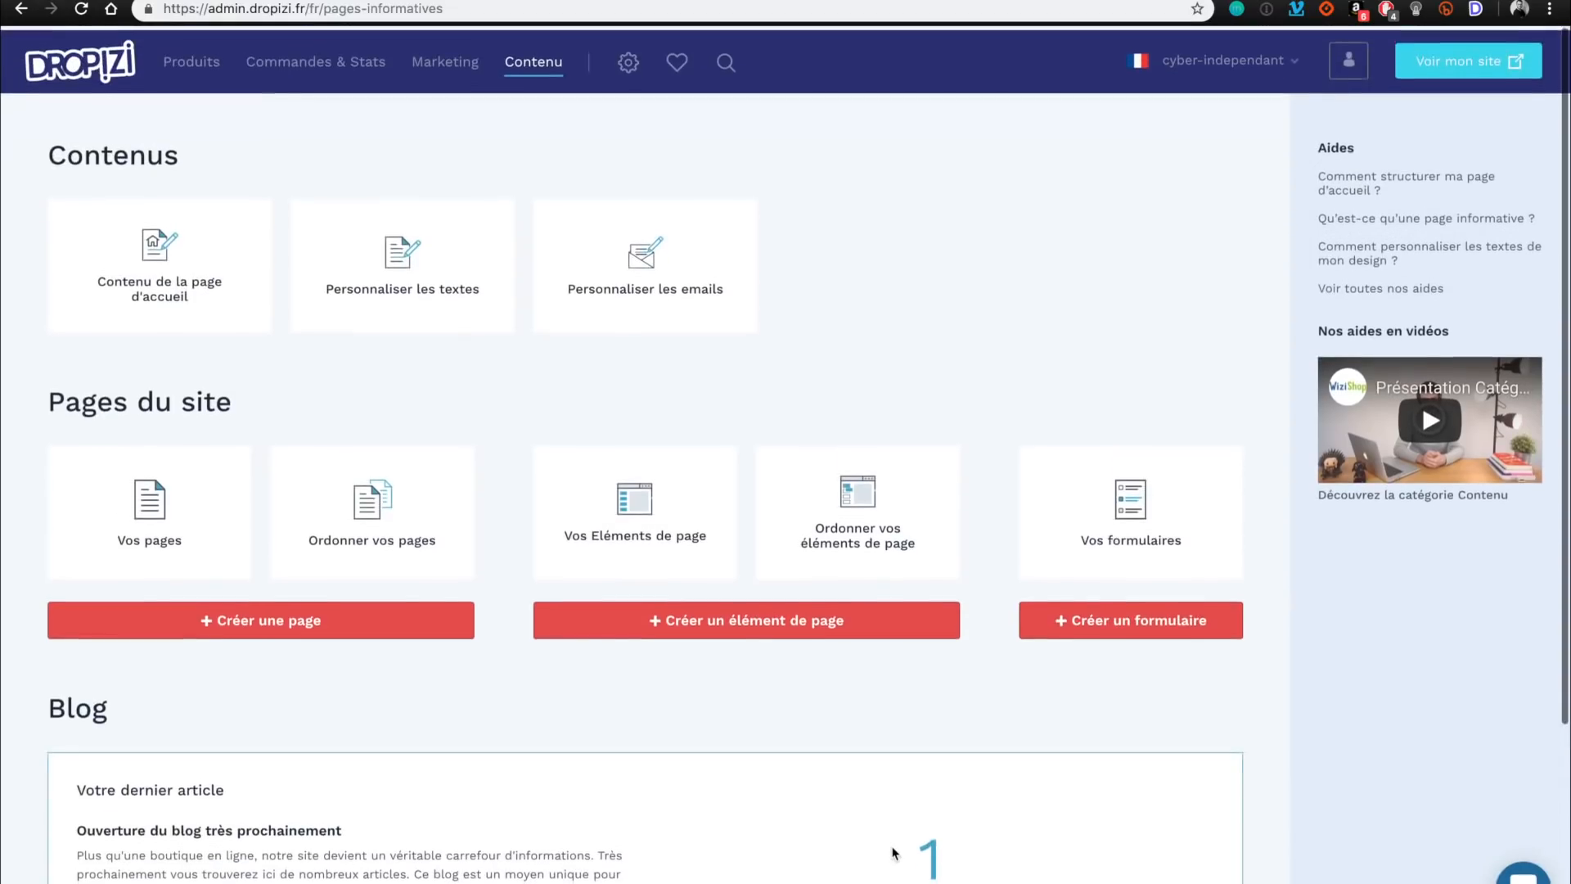
Return to the shop admin's home page and, in a new tab, search Google for "shopify" and open fr.shopify.com.
{"action": "mouse_move", "coordinate": [679, 79]}
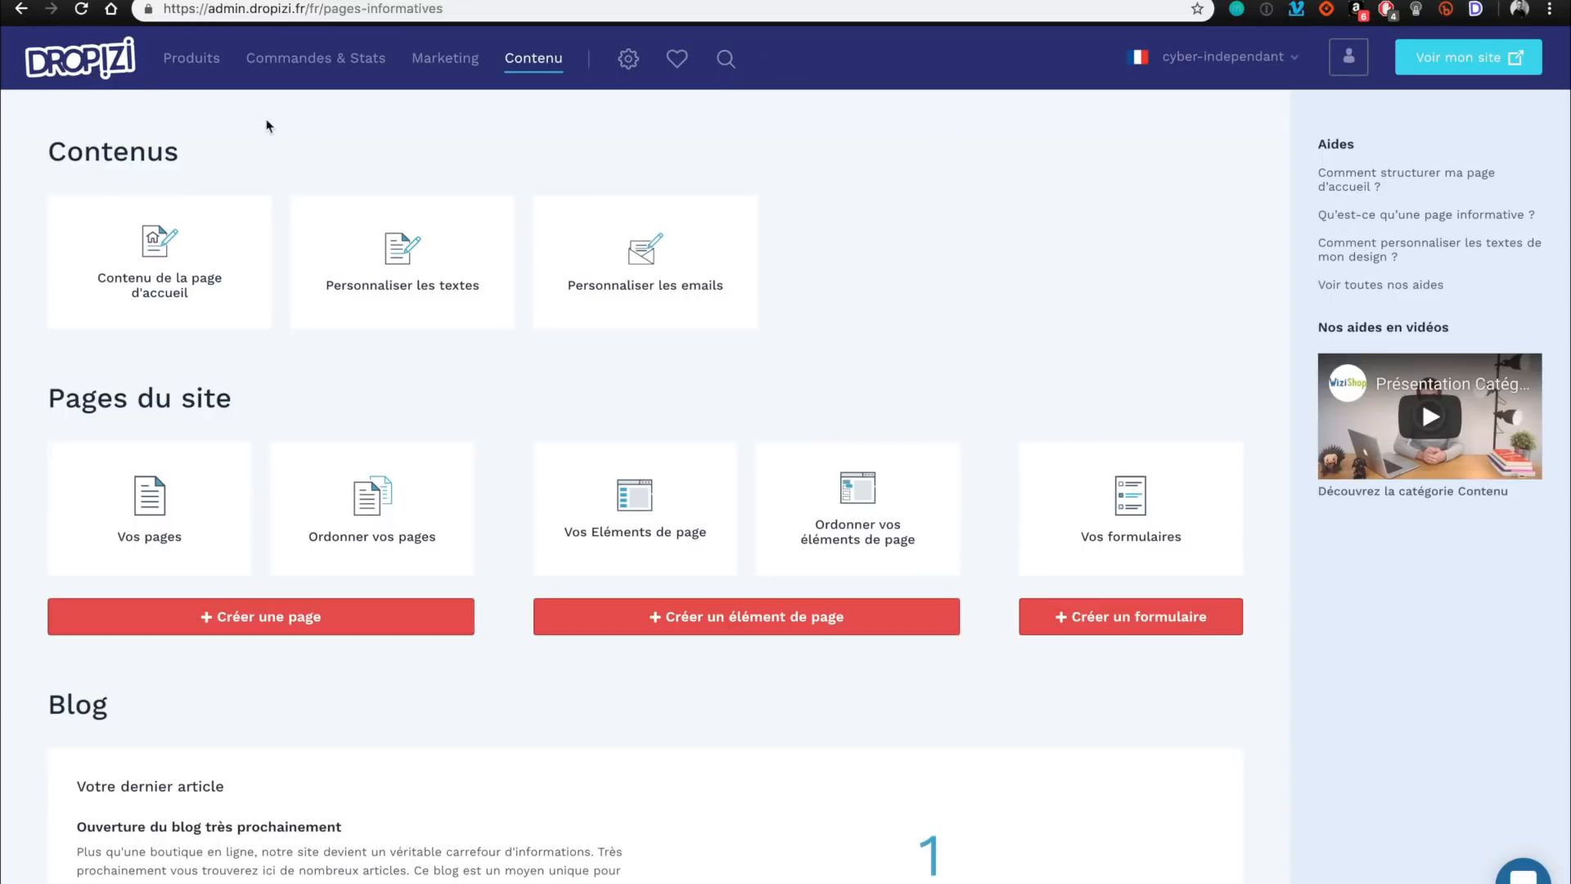
{"action": "left_click", "coordinate": [101, 59]}
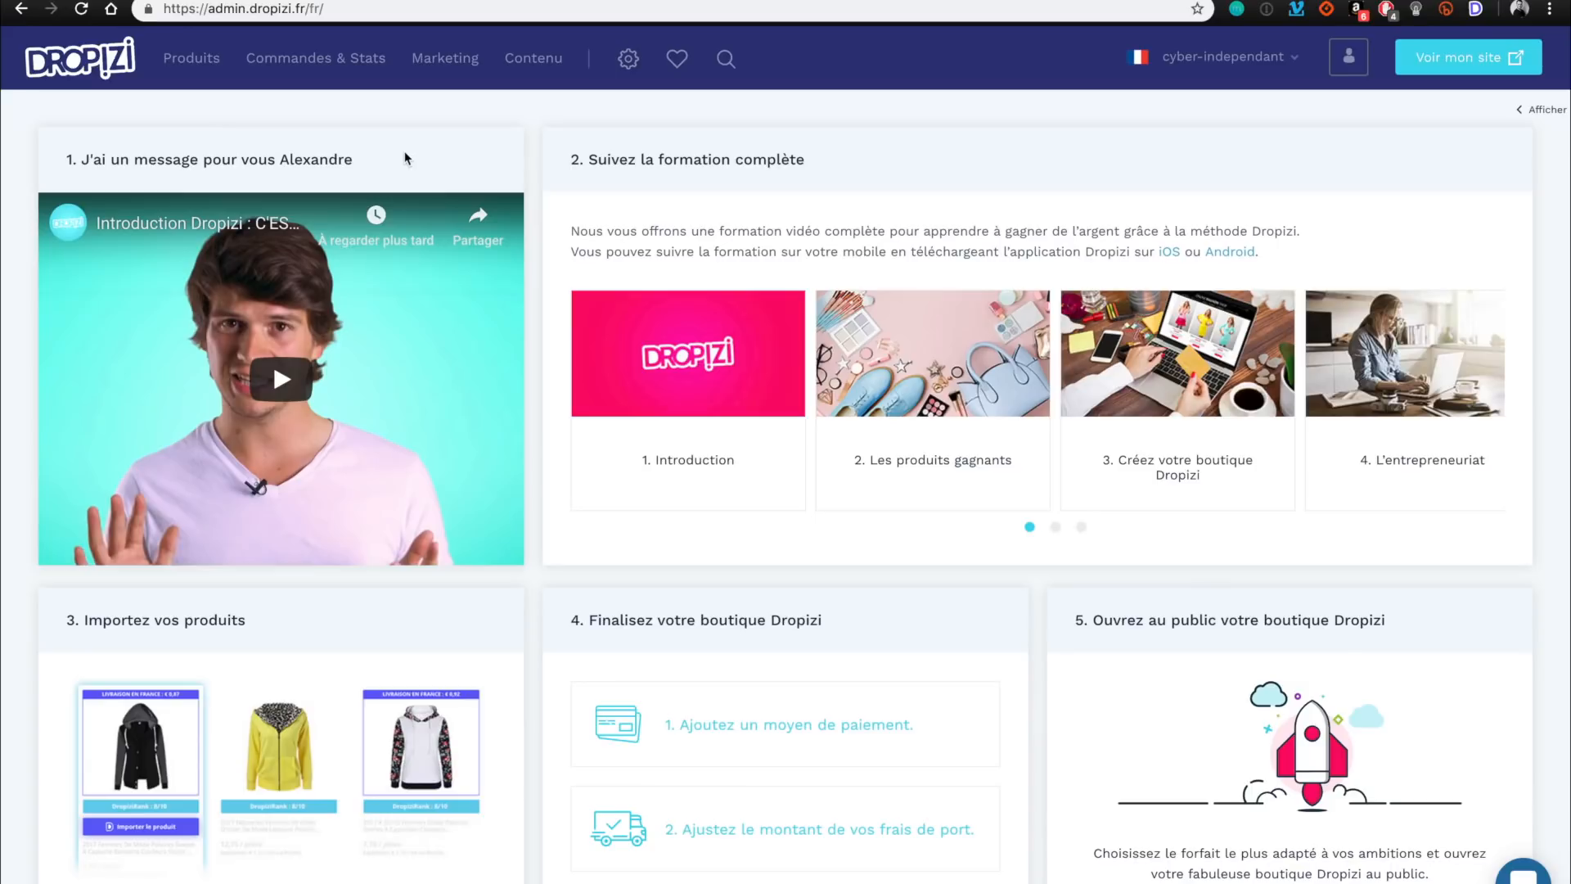
{"action": "key", "text": "ctrl+t"}
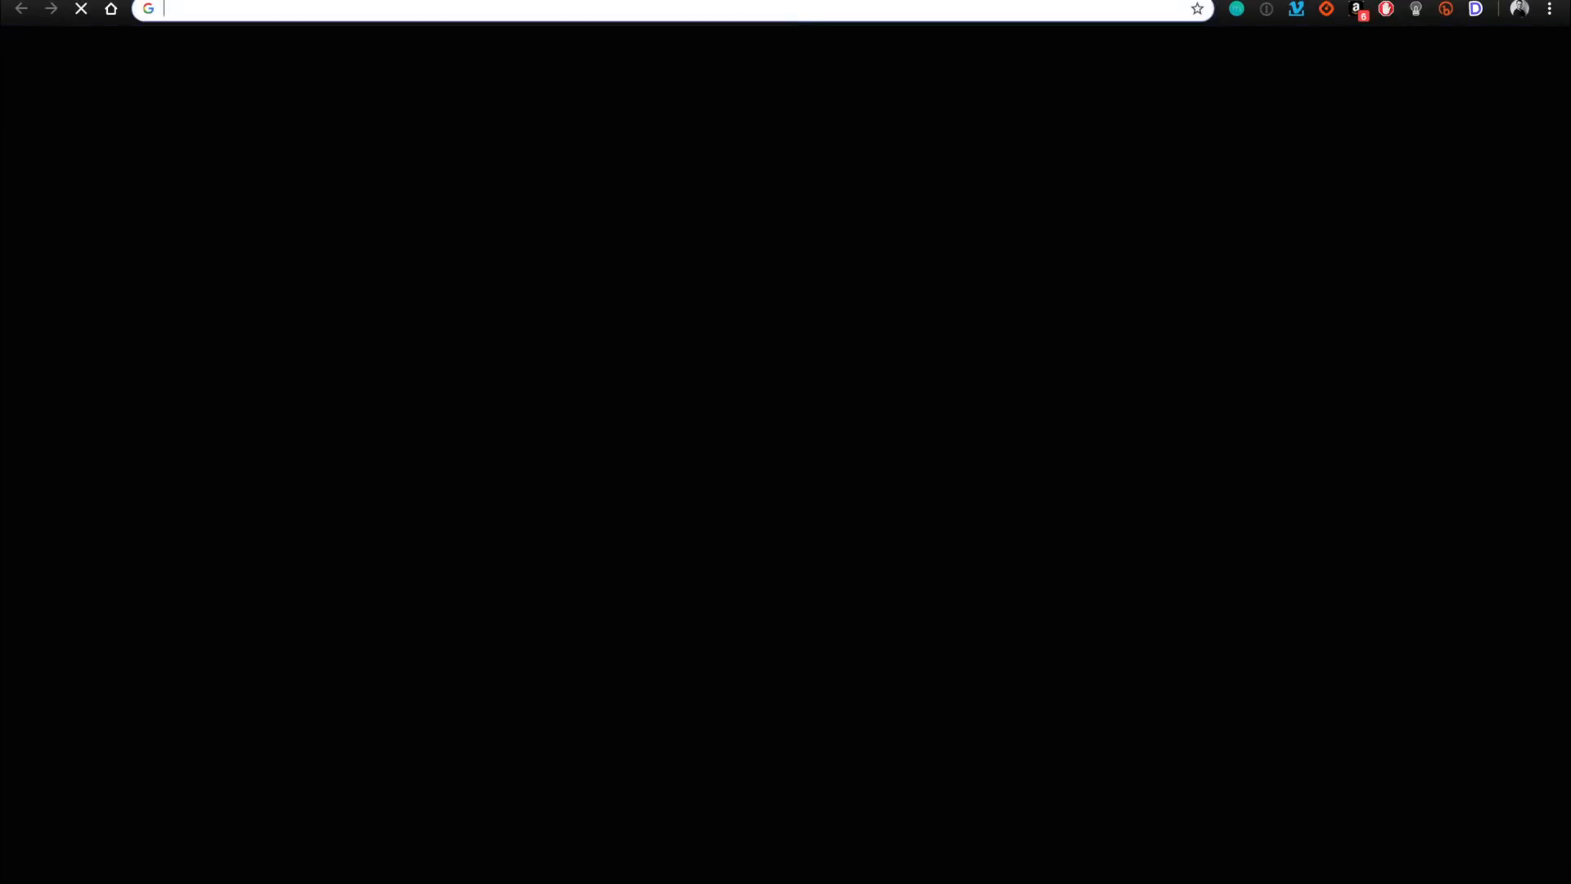
{"action": "type", "text": "shopify"}
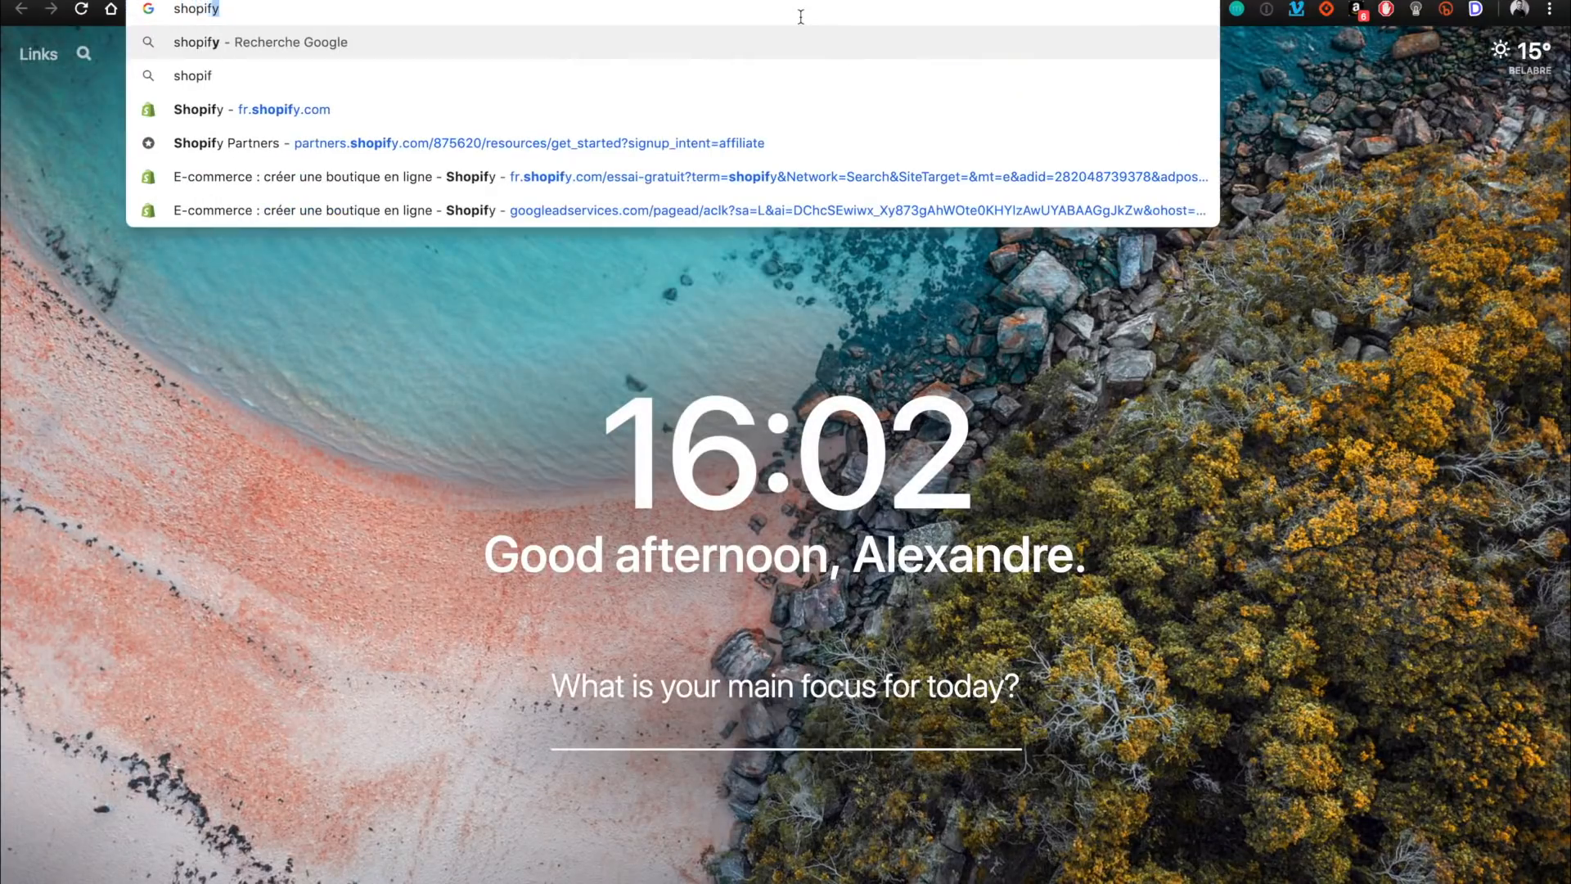
{"action": "key", "text": "Return"}
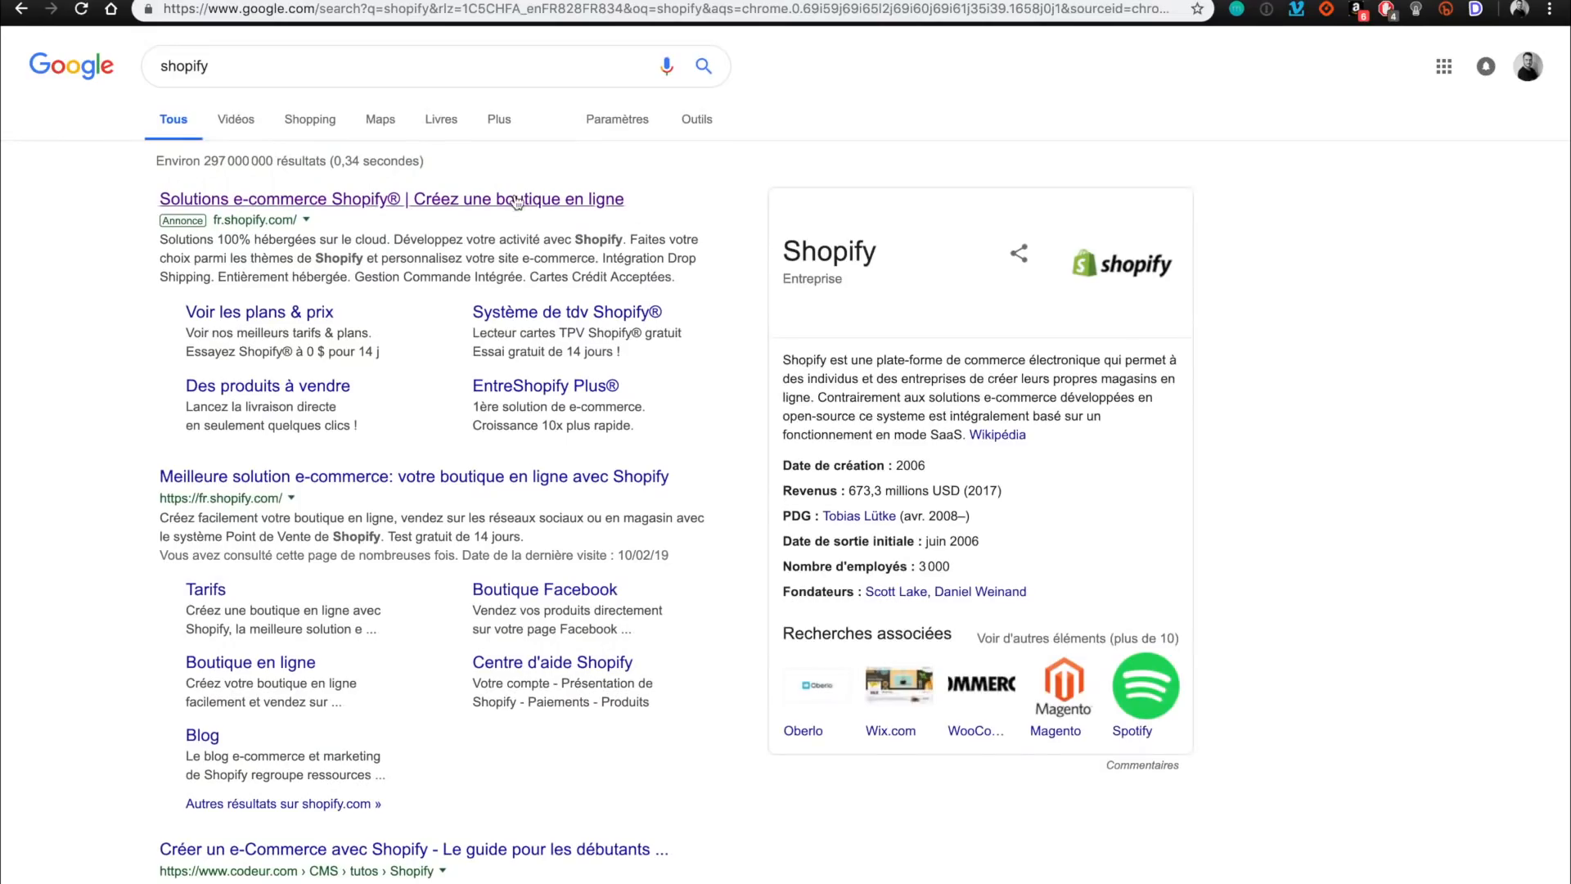
{"action": "left_click", "coordinate": [453, 478]}
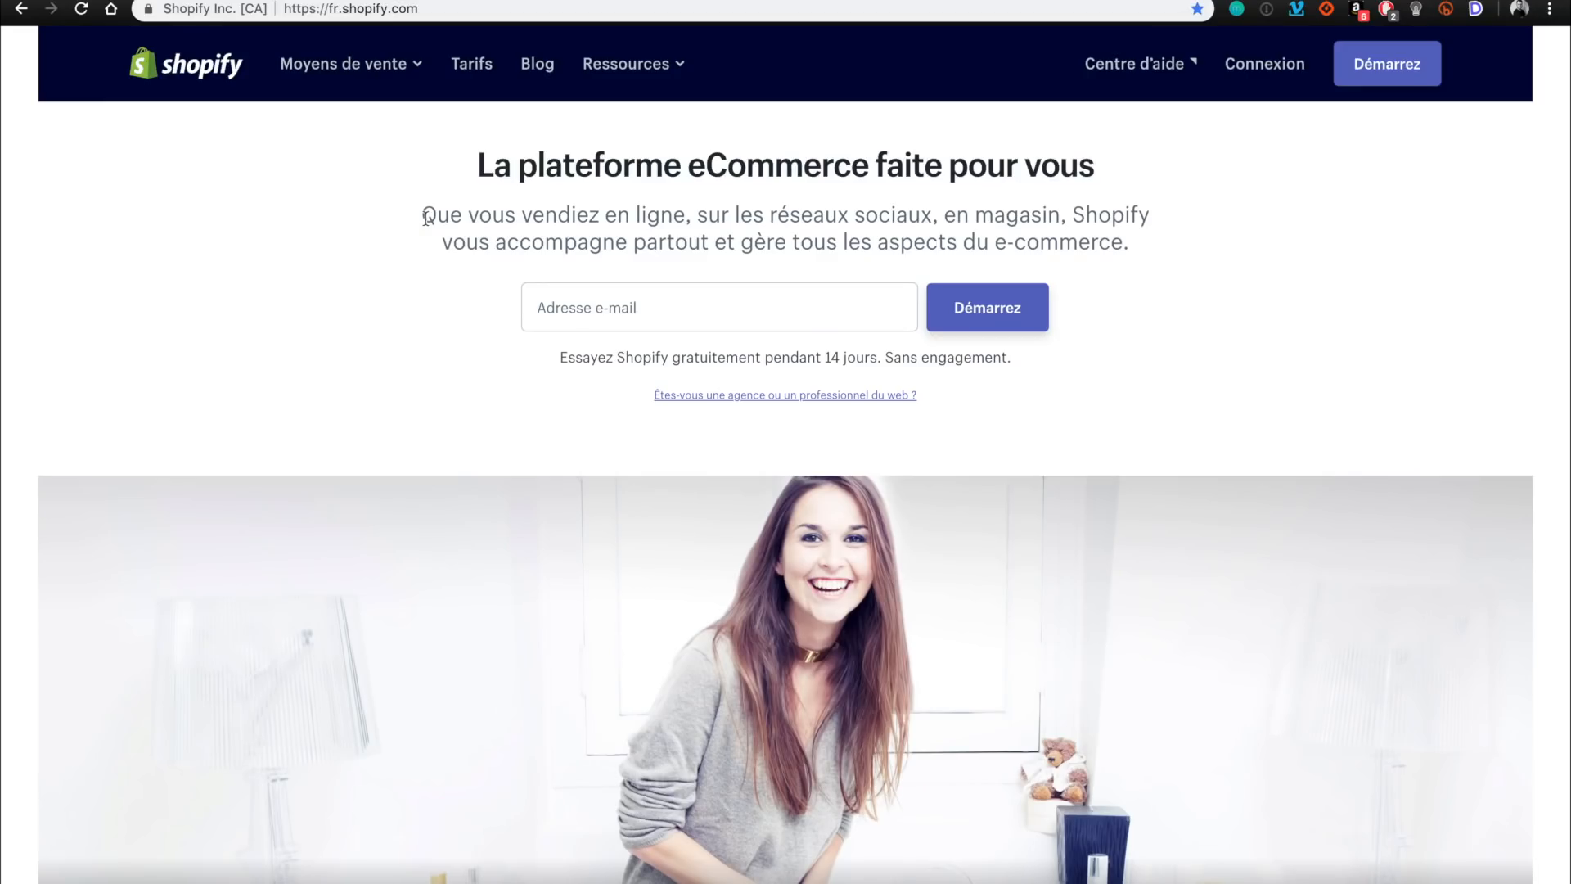
{"action": "scroll", "coordinate": [426, 217], "scroll_direction": "down", "scroll_amount": 6}
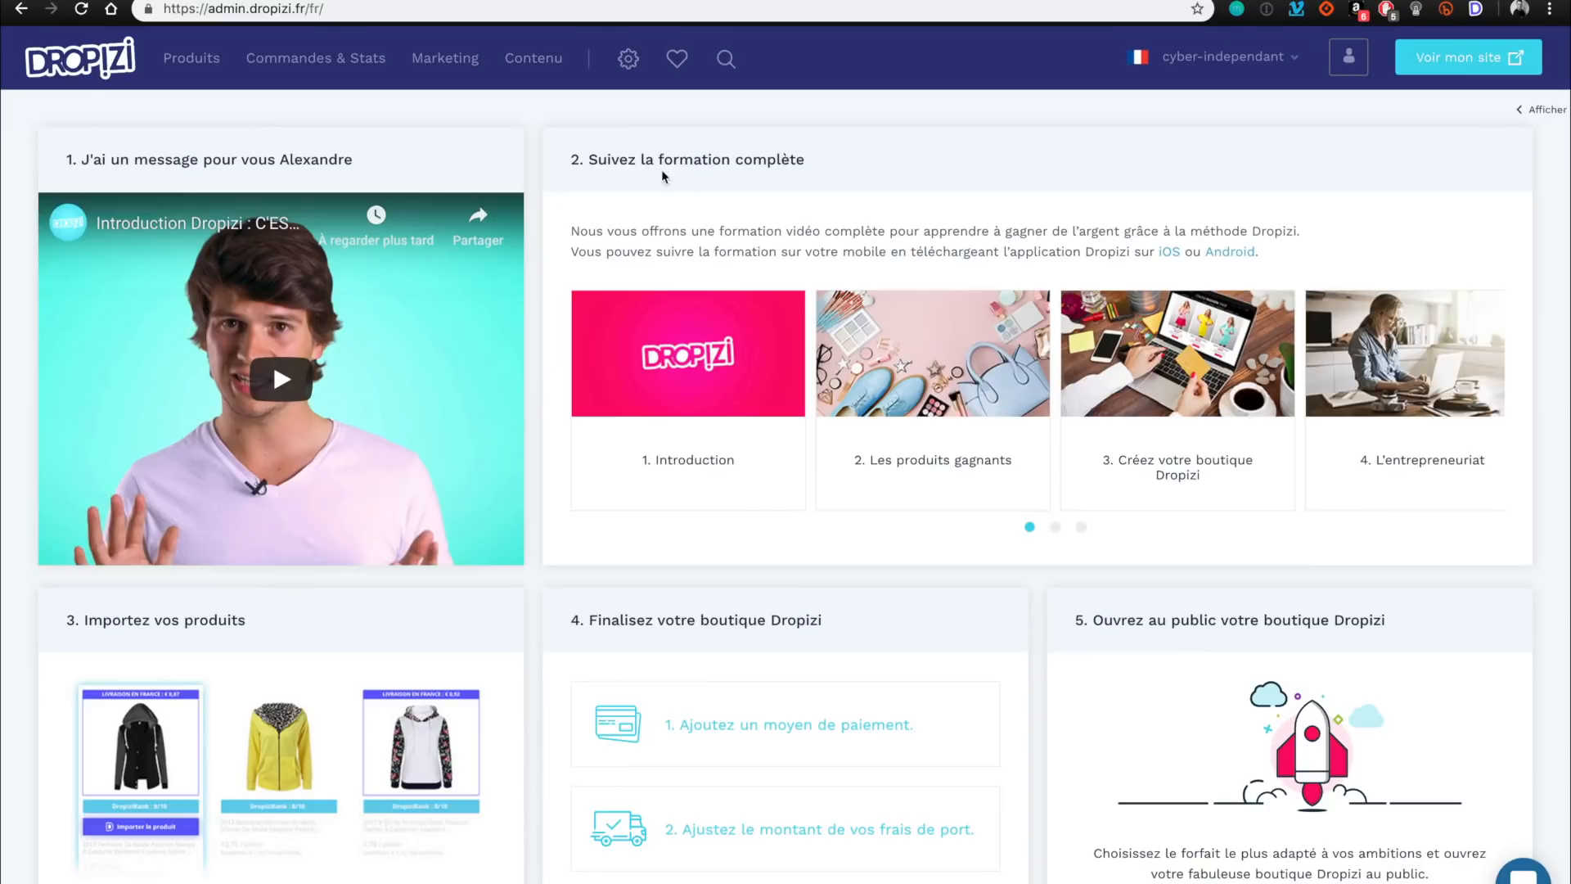
Switch back to the Dropizi admin home page and browse the training modules through to the last set.
{"action": "left_click", "coordinate": [1055, 528]}
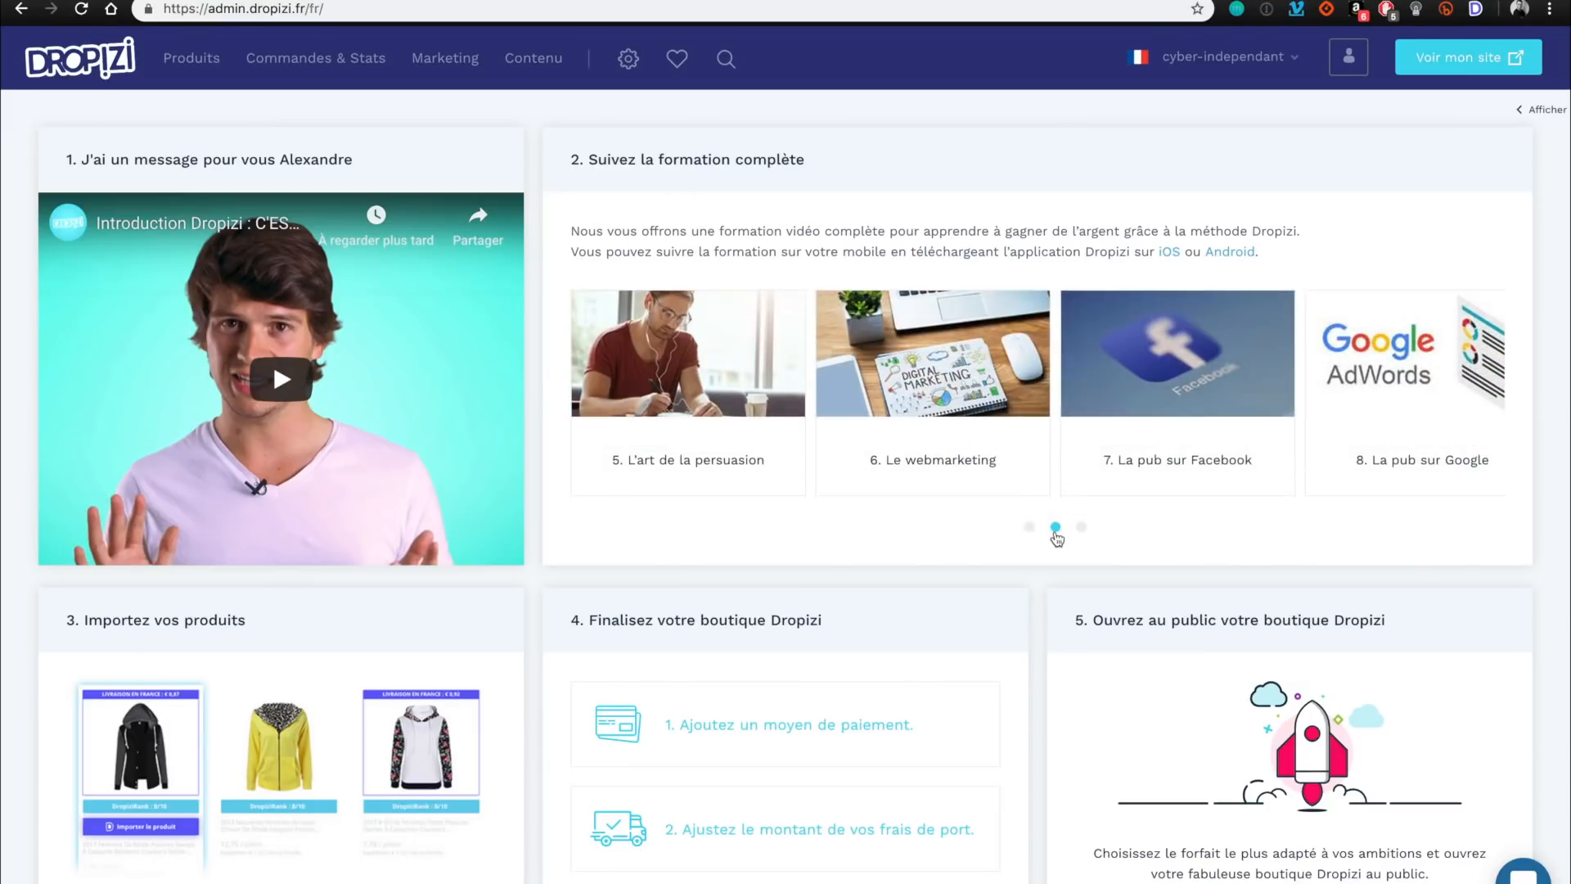
{"action": "left_click", "coordinate": [1081, 529]}
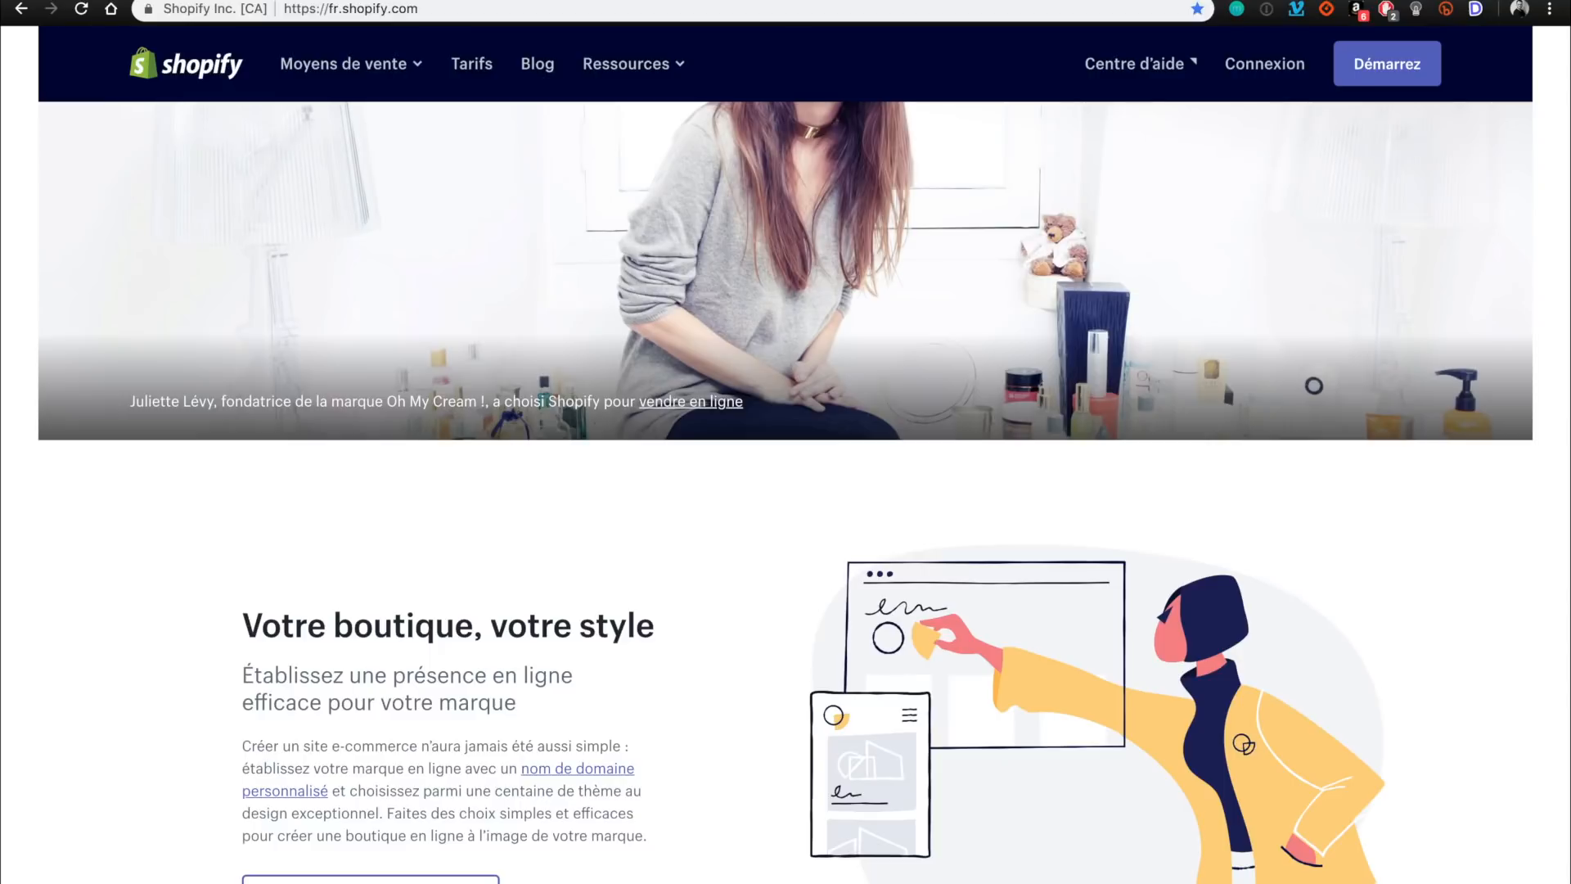
Look through Shopify's homepage sections on online stores, apps, themes and user figures, comparing them with the Dropizi admin home page.
{"action": "scroll", "coordinate": [960, 489], "scroll_direction": "up", "scroll_amount": 3}
{"action": "scroll", "coordinate": [961, 489], "scroll_direction": "down", "scroll_amount": 8}
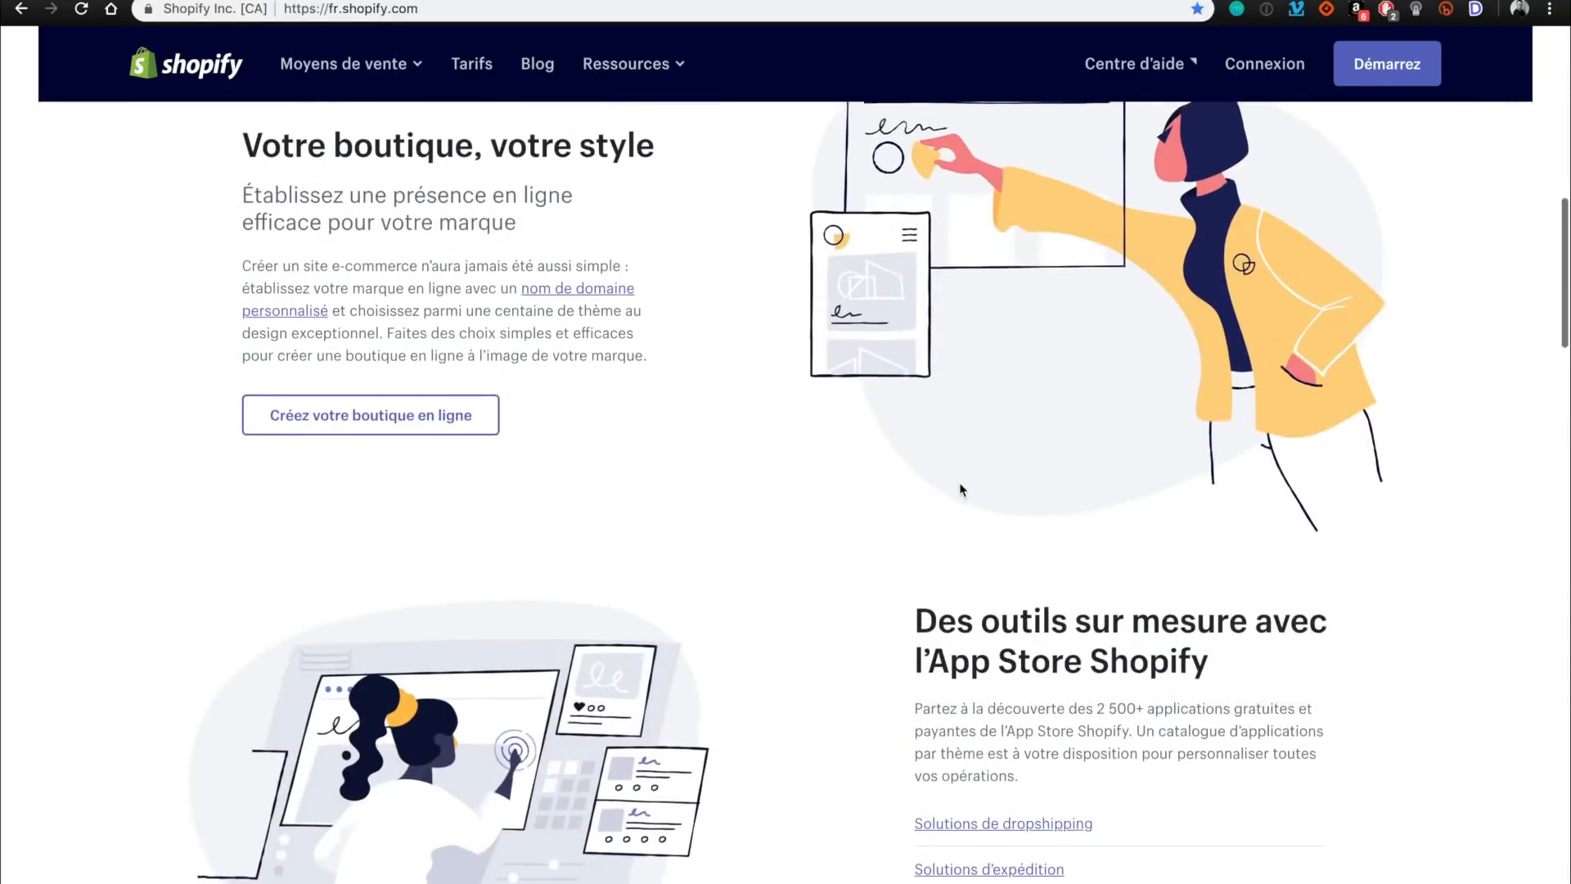
{"action": "scroll", "coordinate": [961, 489], "scroll_direction": "down", "scroll_amount": 8}
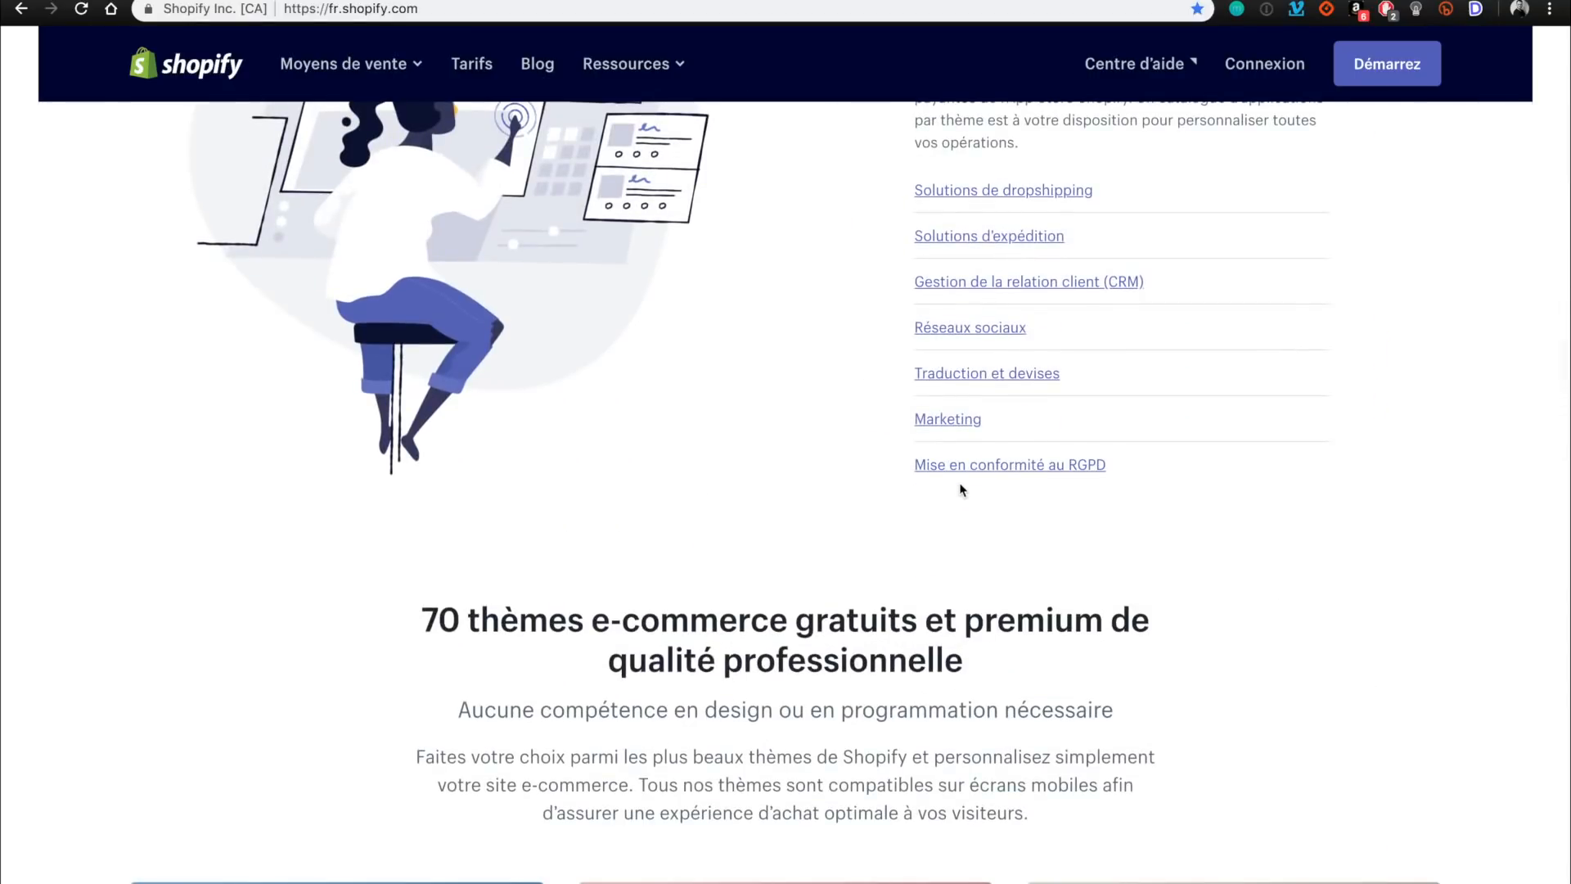
{"action": "scroll", "coordinate": [960, 489], "scroll_direction": "down", "scroll_amount": 6}
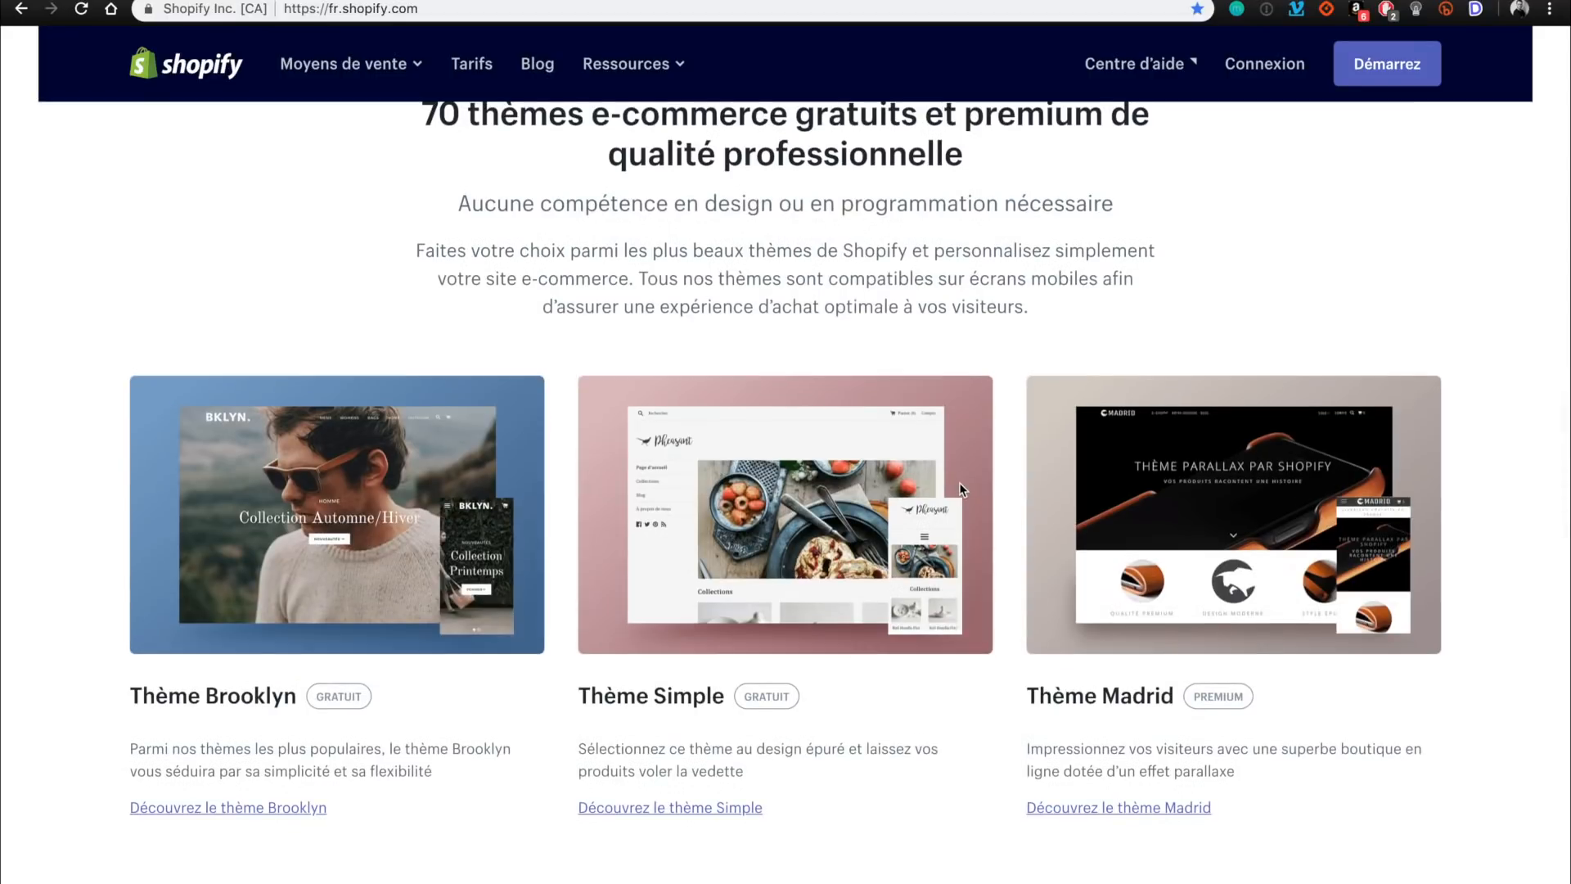
{"action": "scroll", "coordinate": [959, 483], "scroll_direction": "down", "scroll_amount": 8}
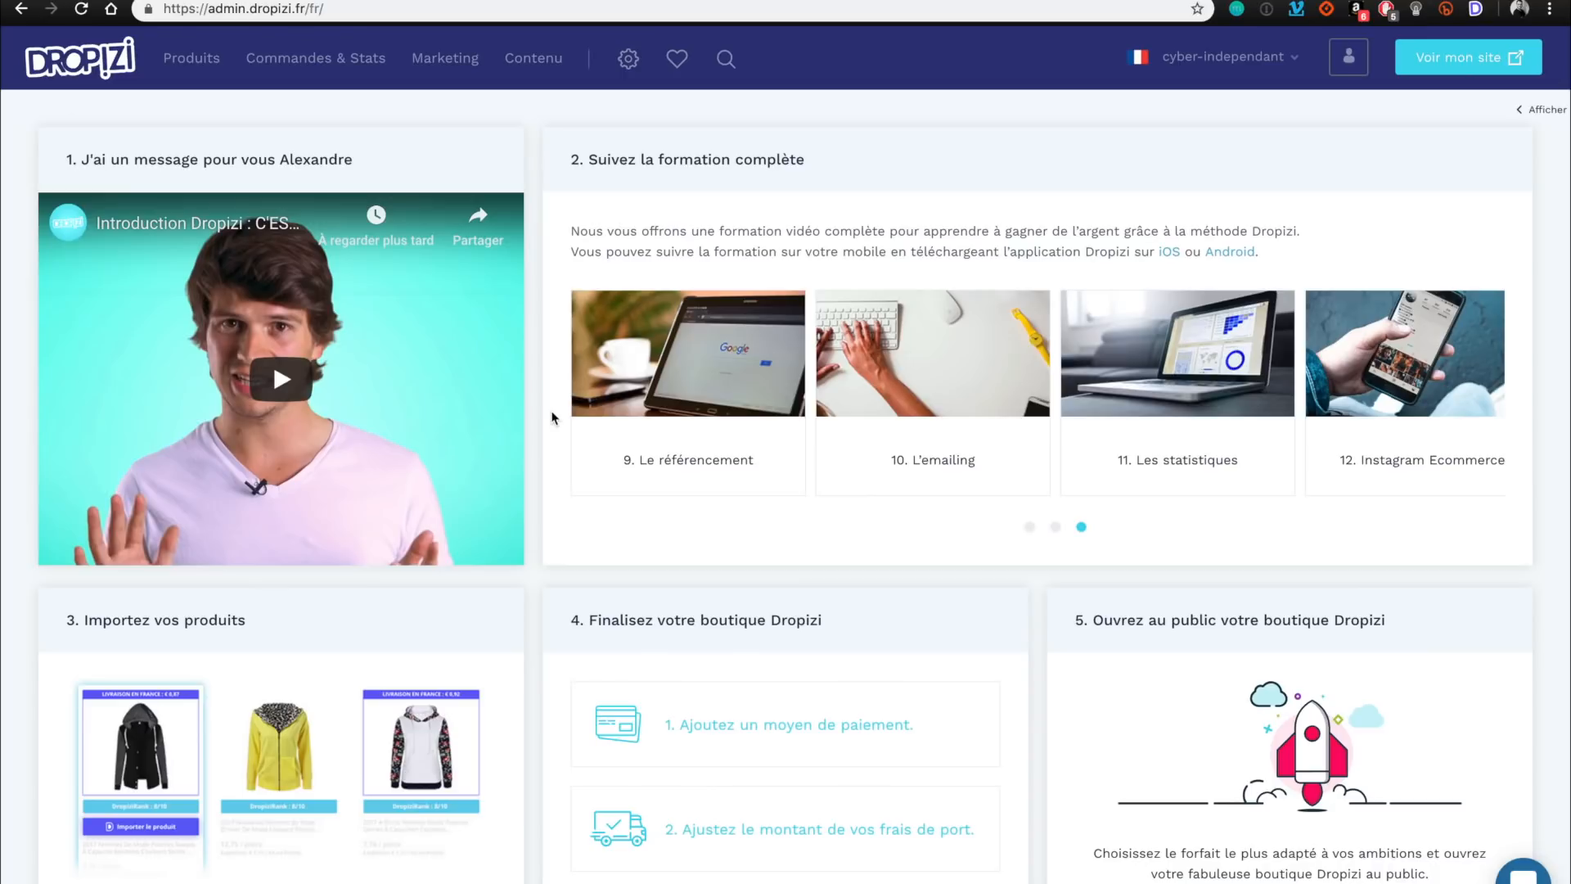
{"action": "scroll", "coordinate": [1001, 471], "scroll_direction": "down", "scroll_amount": 2}
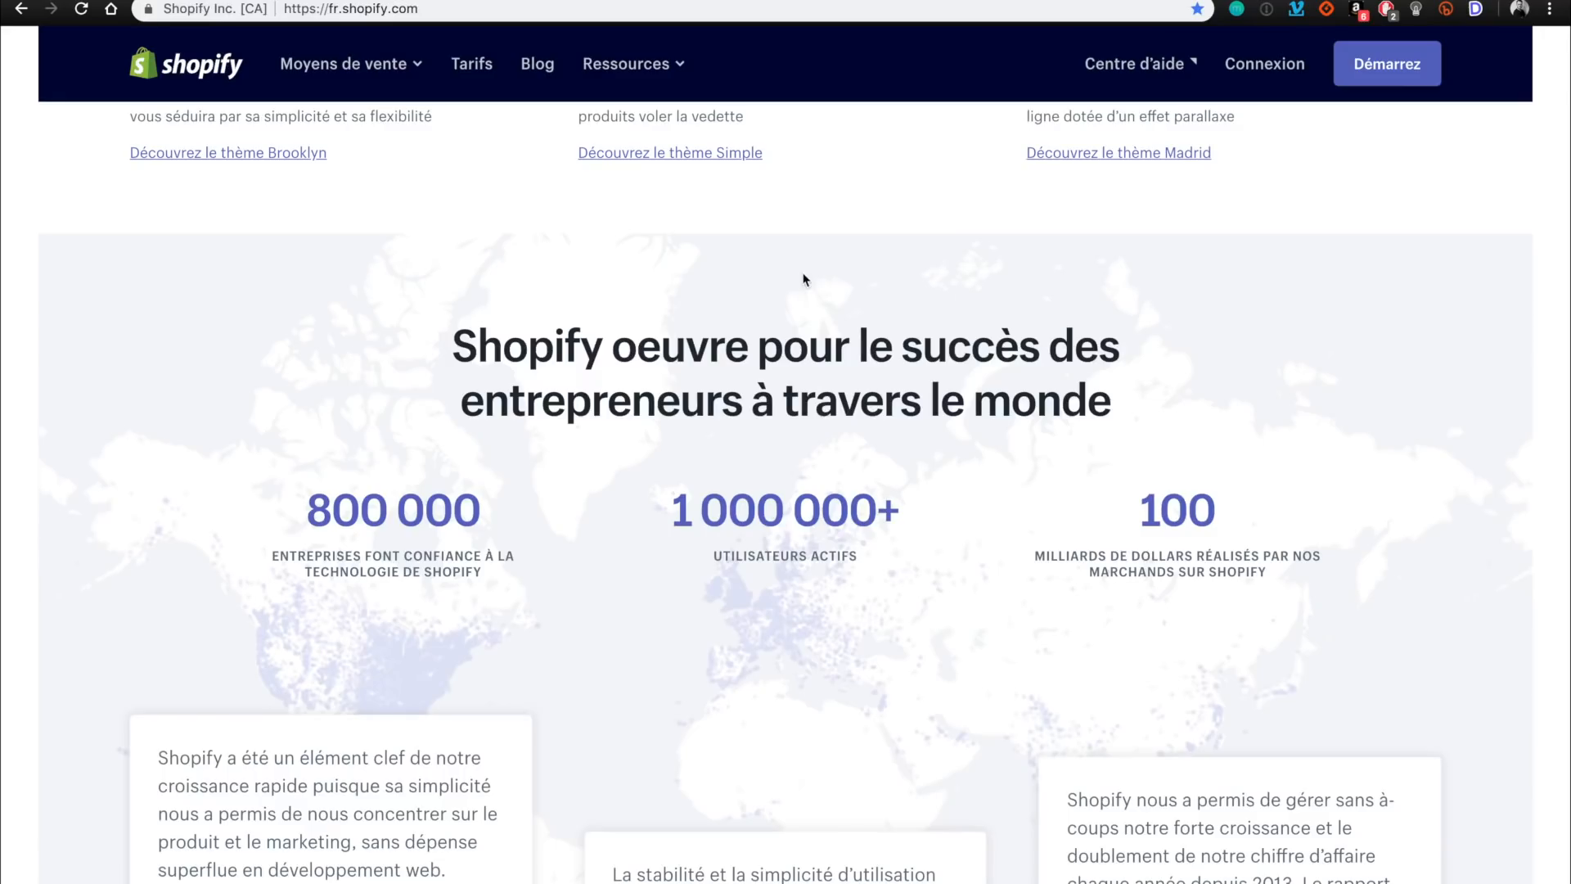
{"action": "scroll", "coordinate": [802, 279], "scroll_direction": "up", "scroll_amount": 10}
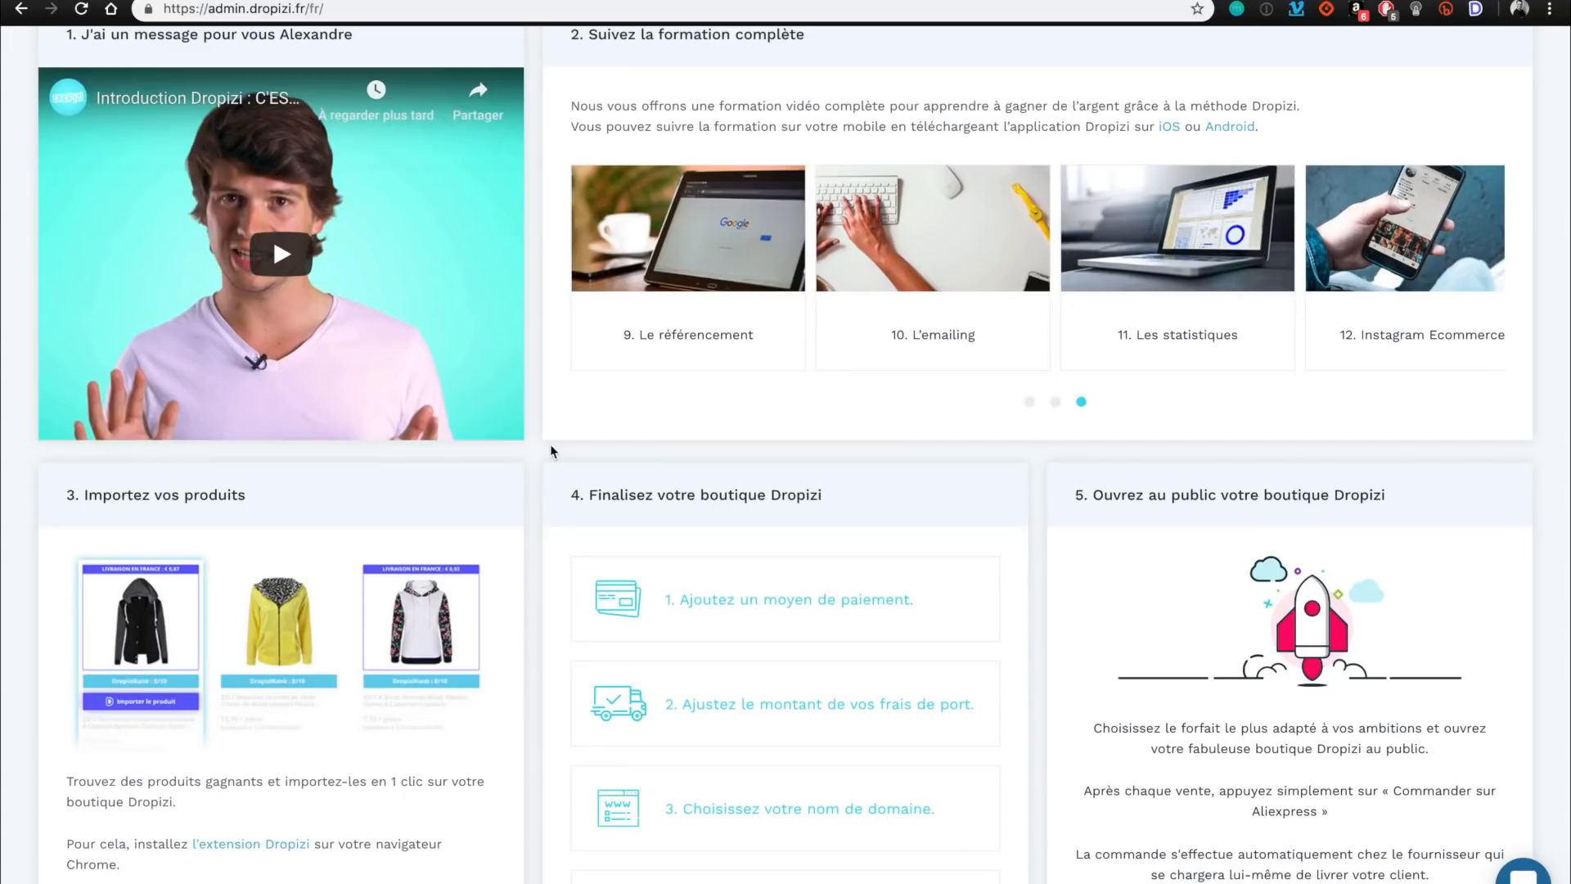
{"action": "scroll", "coordinate": [551, 450], "scroll_direction": "up", "scroll_amount": 3}
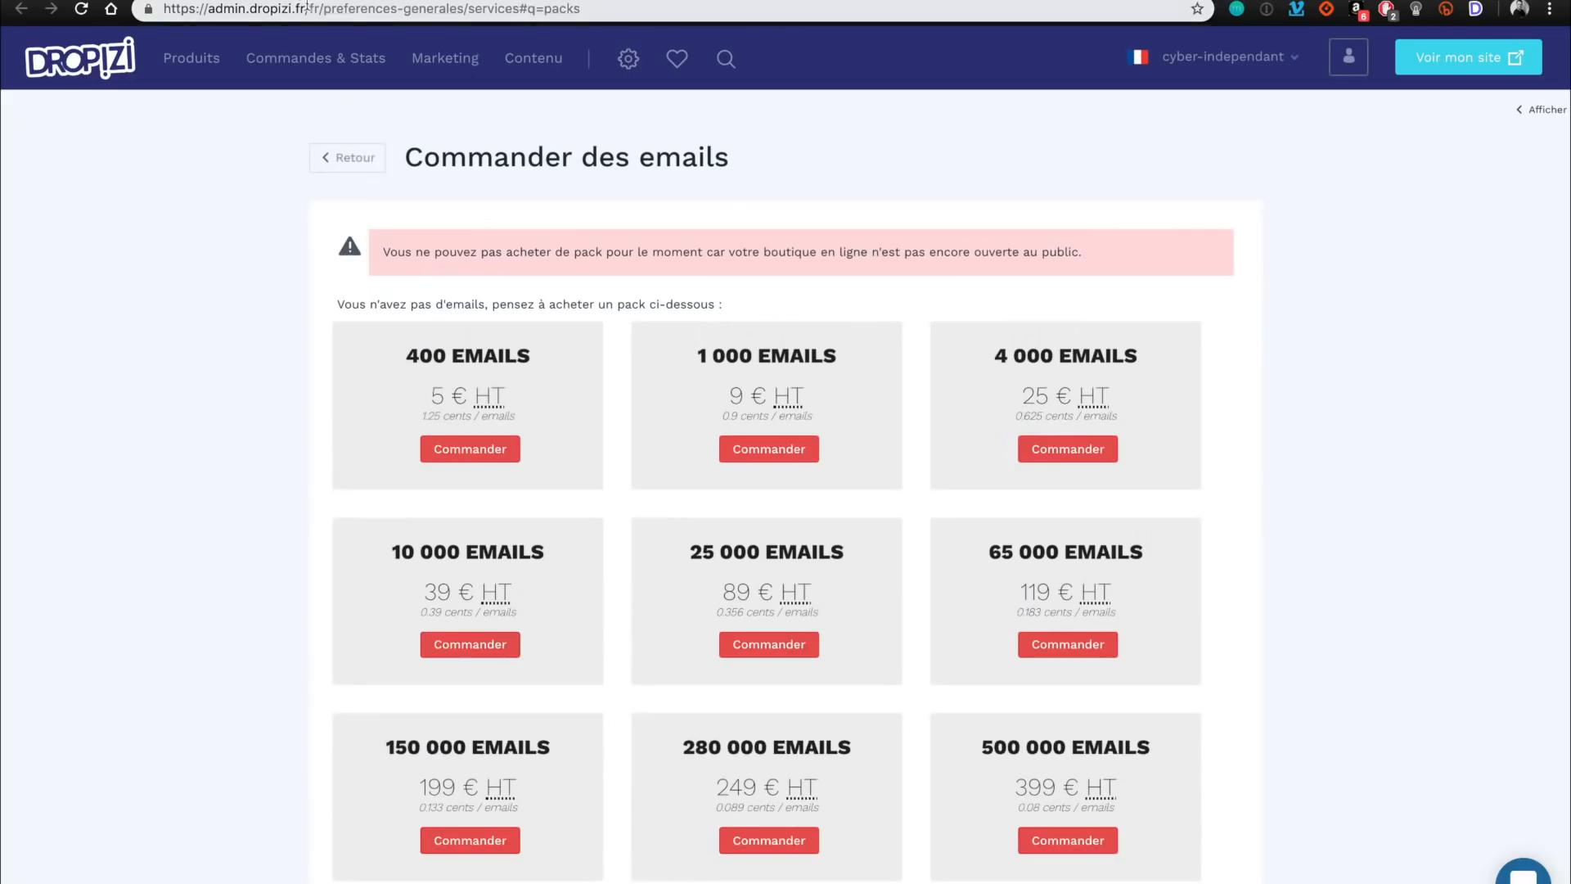
Search Google for "dropizi" from the email packs tab, open the Dropizi website and go to its Plans page.
{"action": "left_click", "coordinate": [307, 8]}
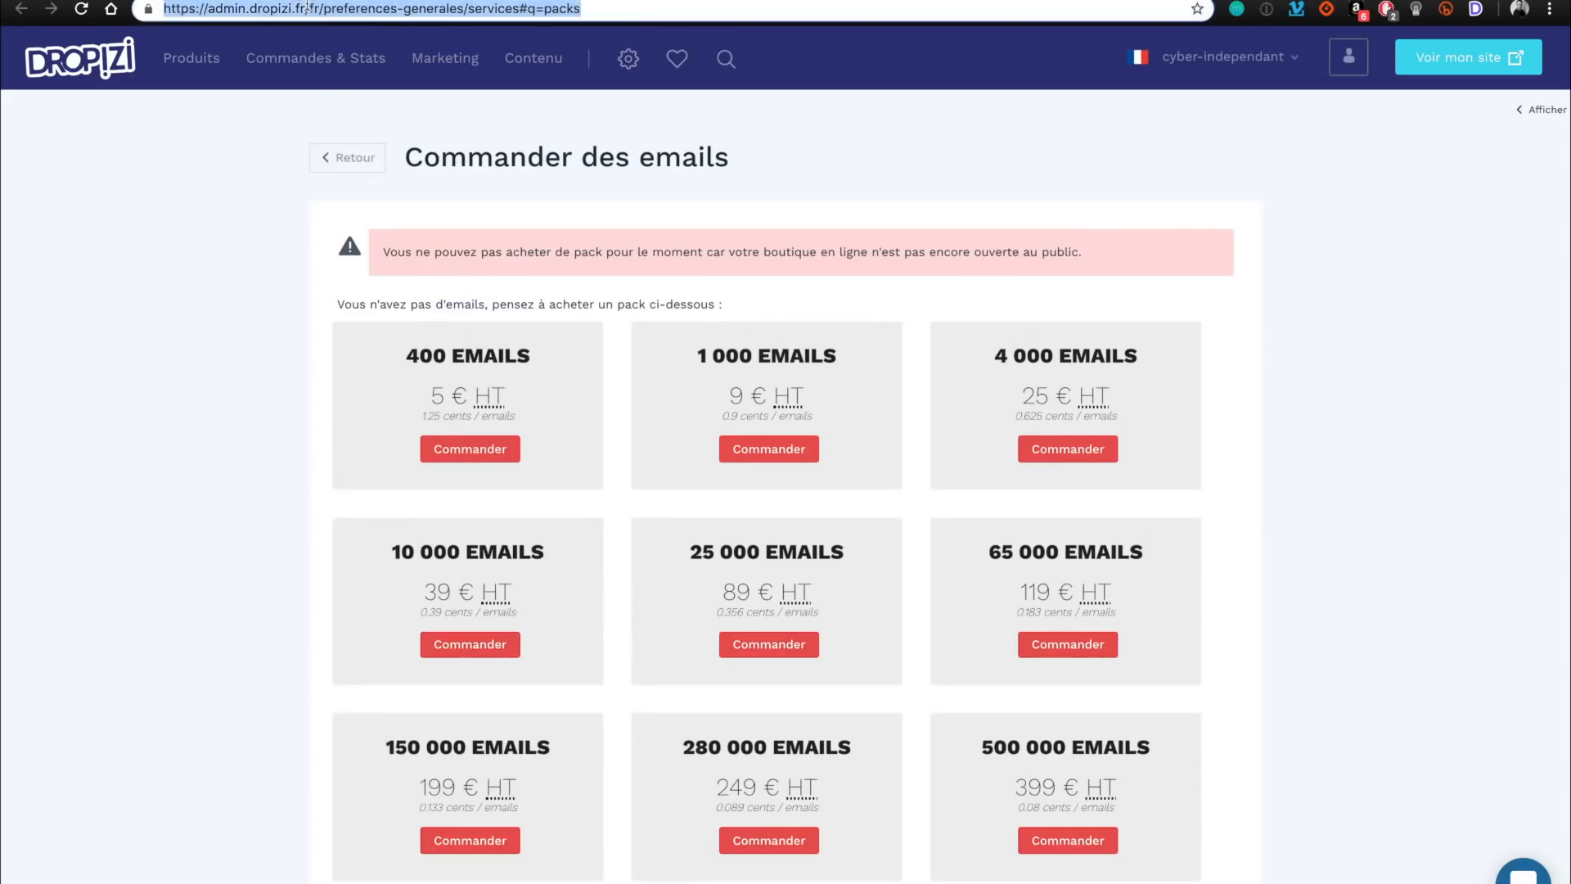
{"action": "type", "text": "dropizi"}
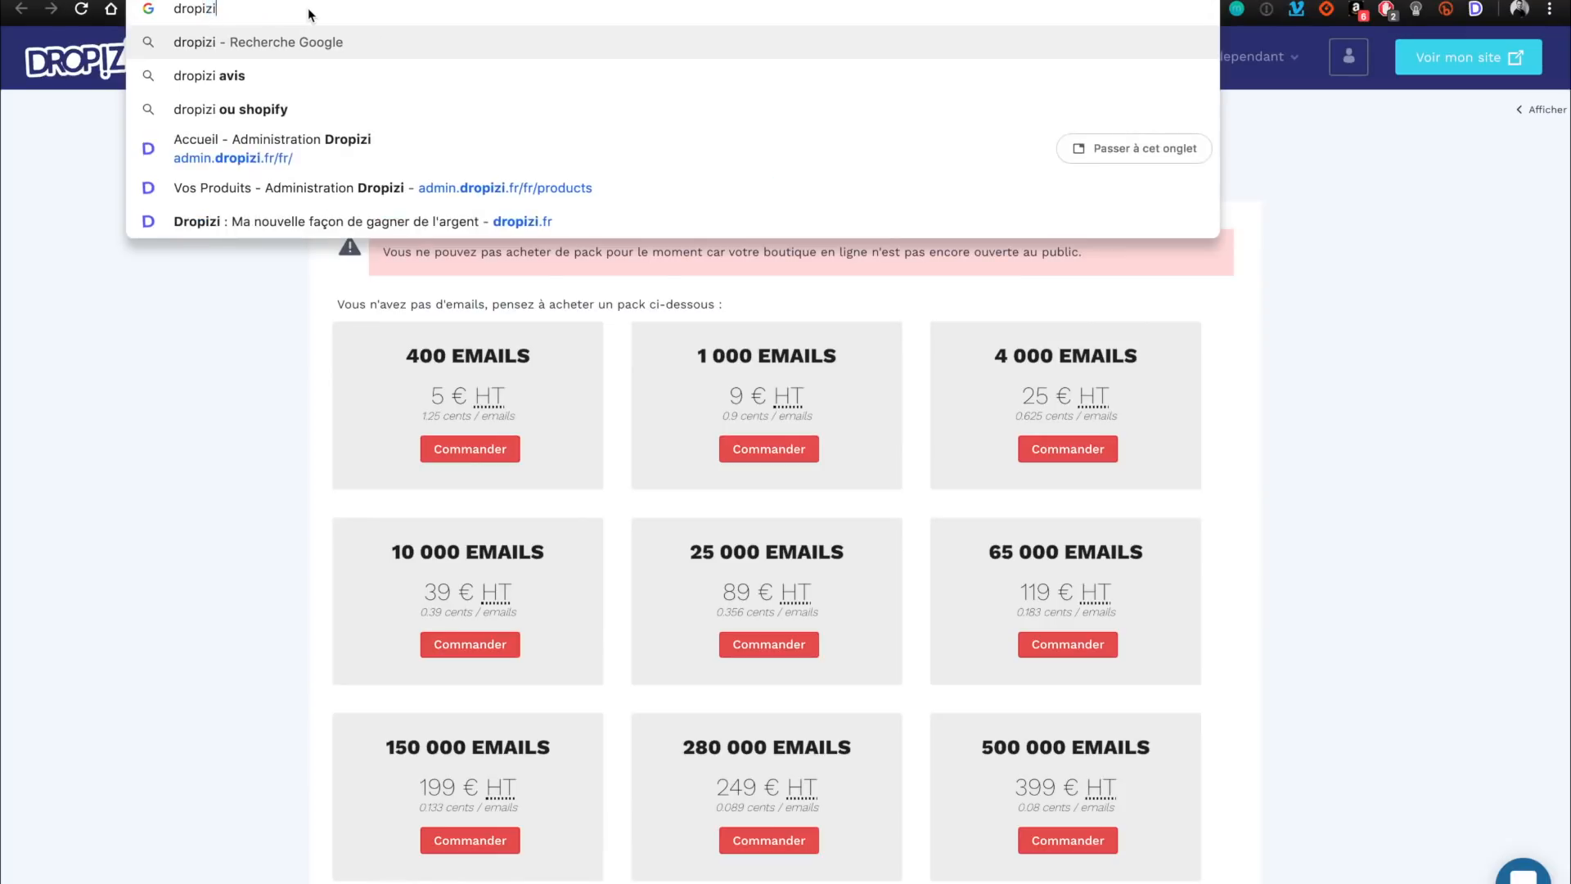
{"action": "key", "text": "Return"}
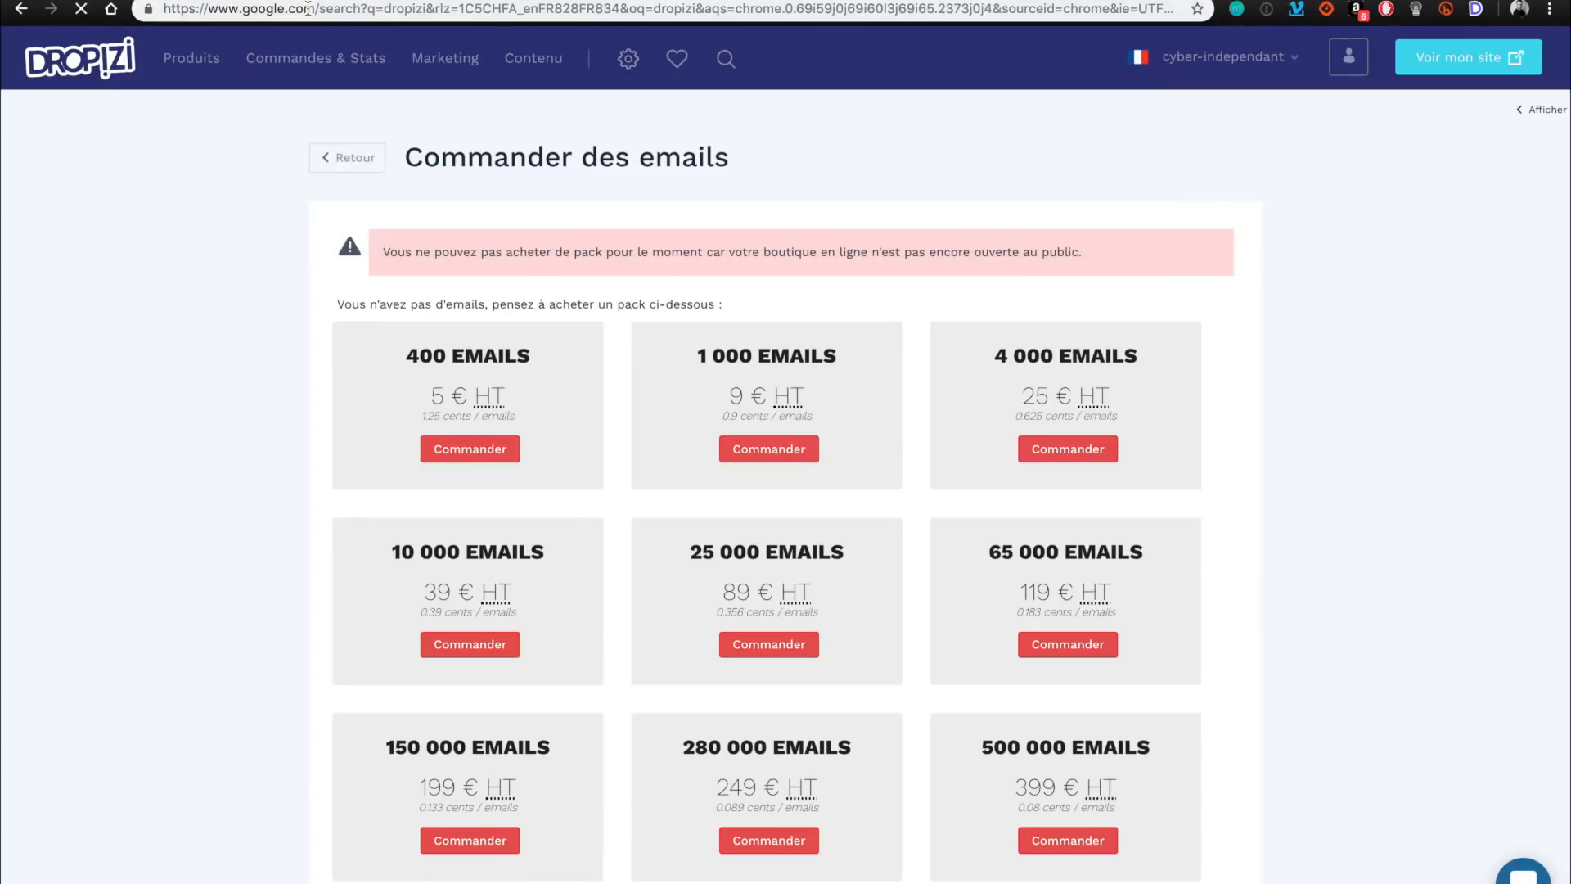
{"action": "left_click", "coordinate": [441, 212]}
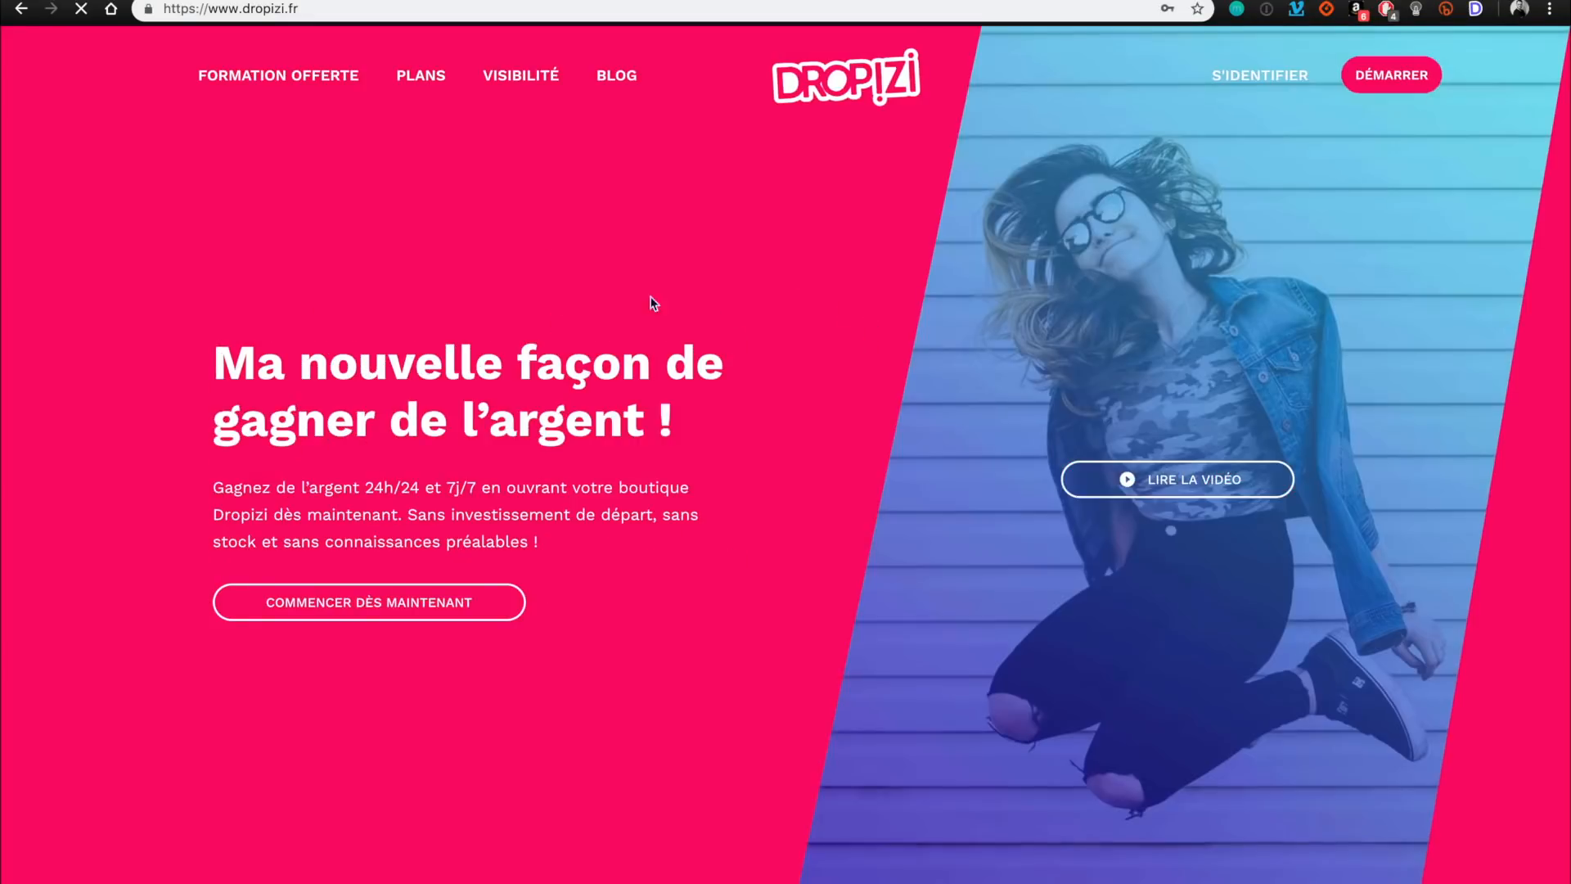
{"action": "left_click", "coordinate": [432, 82]}
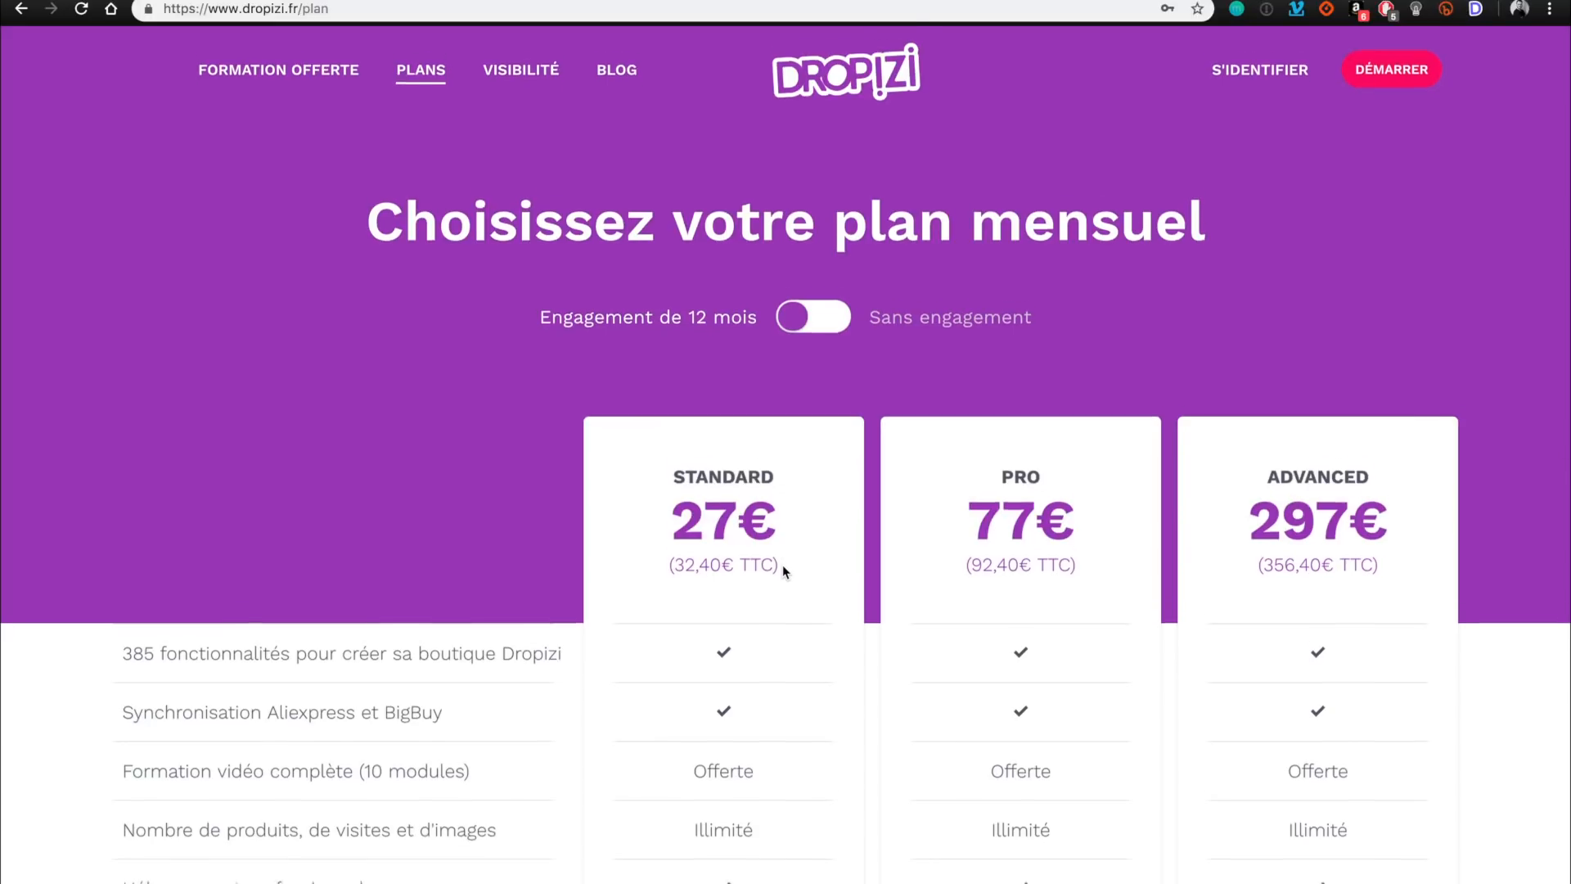
Review the Standard, Pro and Advanced monthly plans, comparing their prices, included features and transaction fees.
{"action": "scroll", "coordinate": [782, 564], "scroll_direction": "down", "scroll_amount": 1}
{"action": "scroll", "coordinate": [782, 566], "scroll_direction": "up", "scroll_amount": 1}
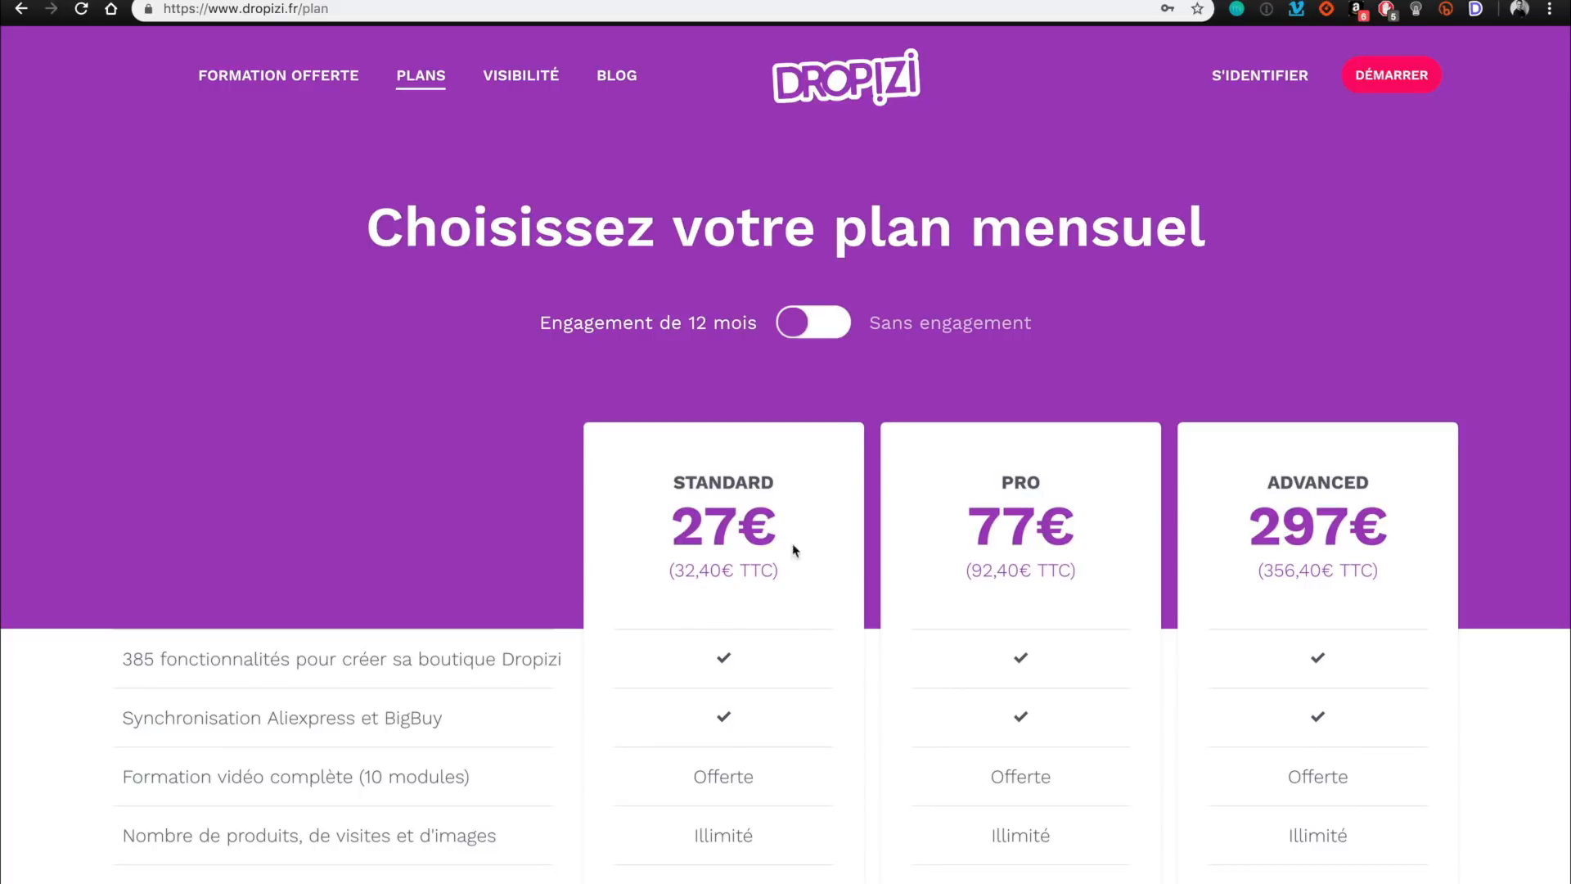
{"action": "scroll", "coordinate": [827, 625], "scroll_direction": "down", "scroll_amount": 1}
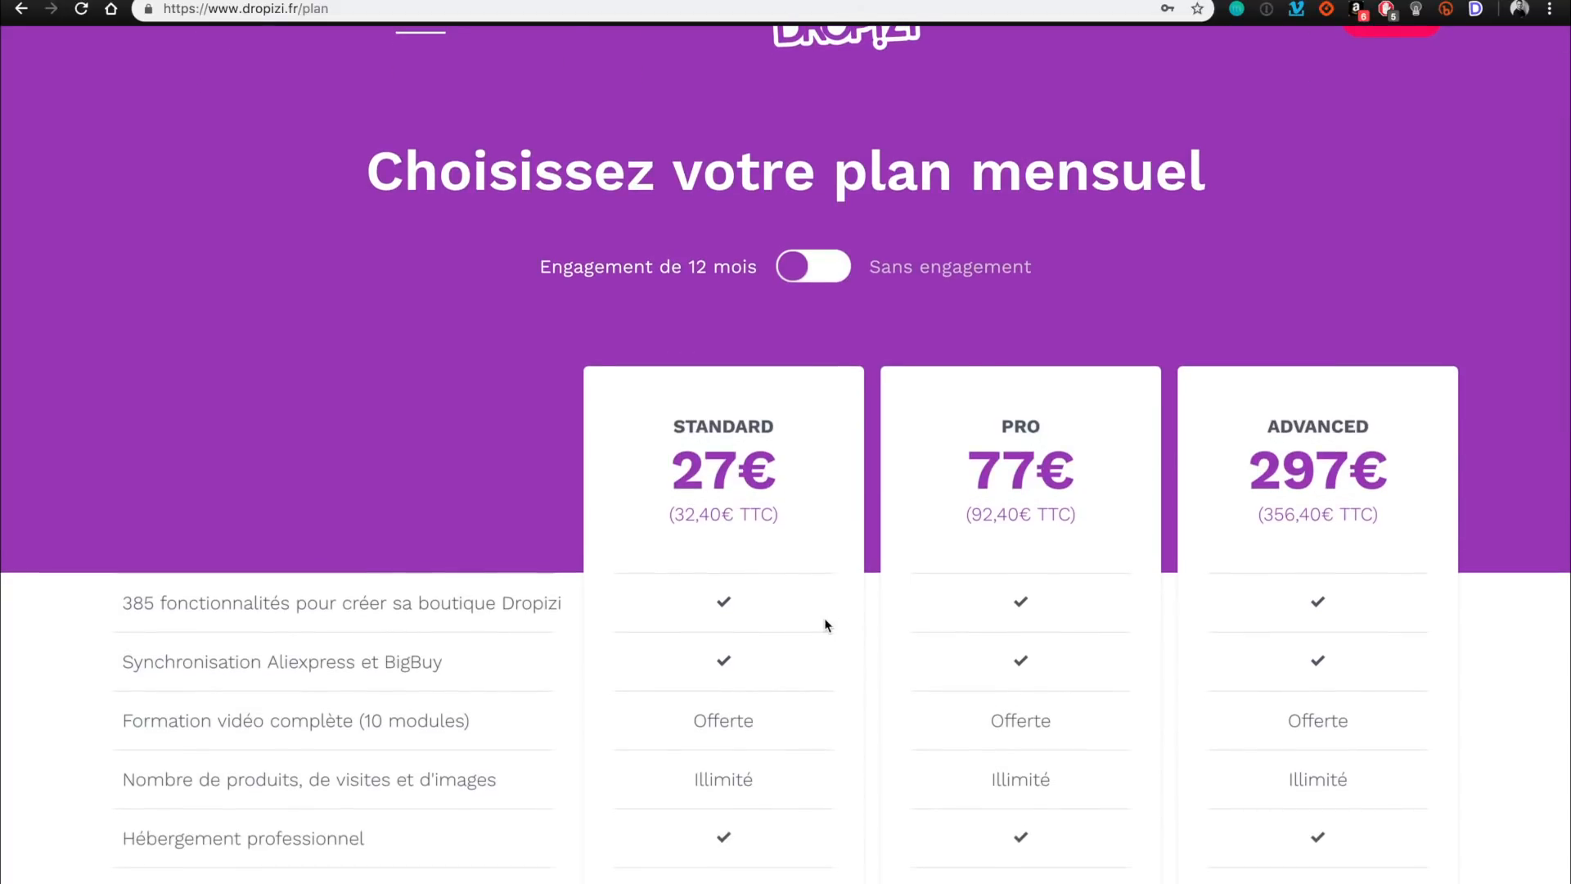
{"action": "scroll", "coordinate": [822, 622], "scroll_direction": "down", "scroll_amount": 2}
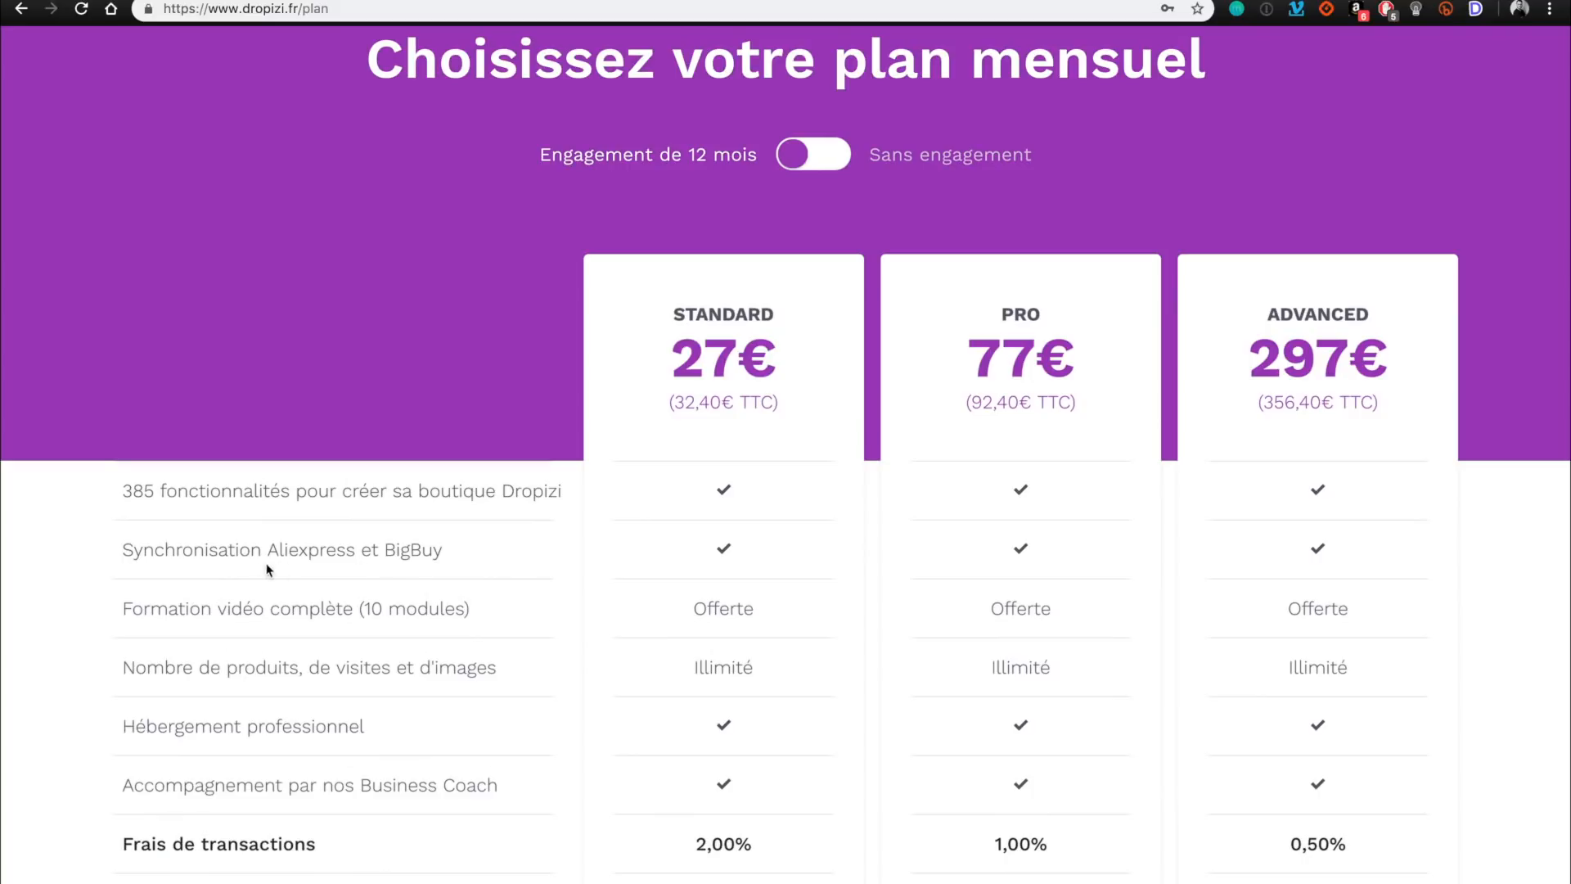
{"action": "scroll", "coordinate": [502, 560], "scroll_direction": "up", "scroll_amount": 3}
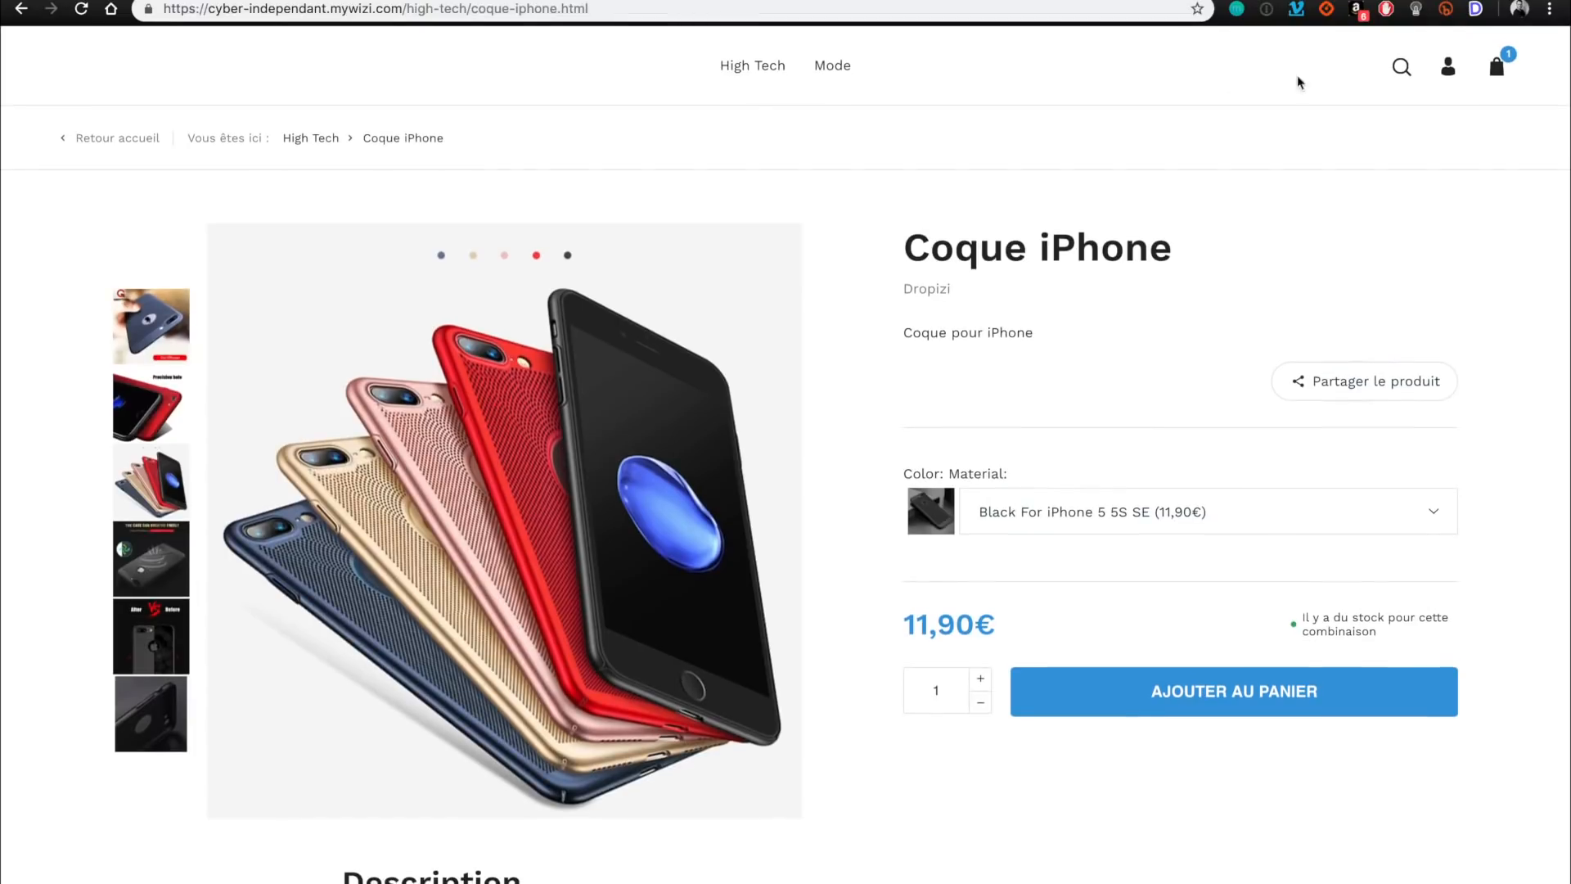
Look over the storefront's home page from the iPhone case product page, and return to the setup steps on the Dropizi admin home page.
{"action": "left_click", "coordinate": [119, 144]}
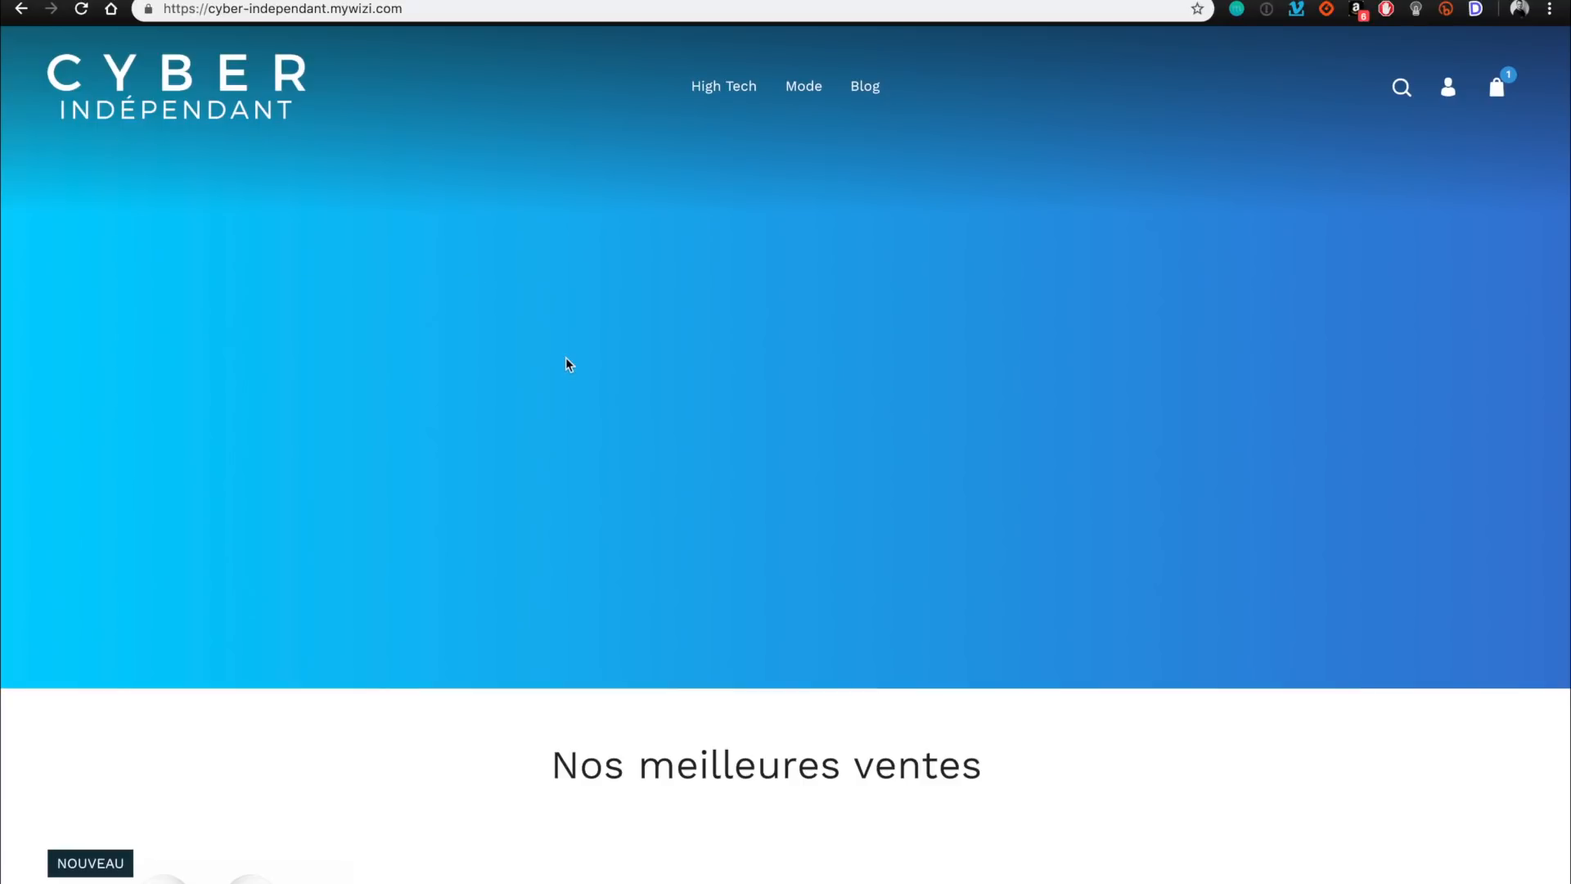
{"action": "scroll", "coordinate": [568, 361], "scroll_direction": "down", "scroll_amount": 2}
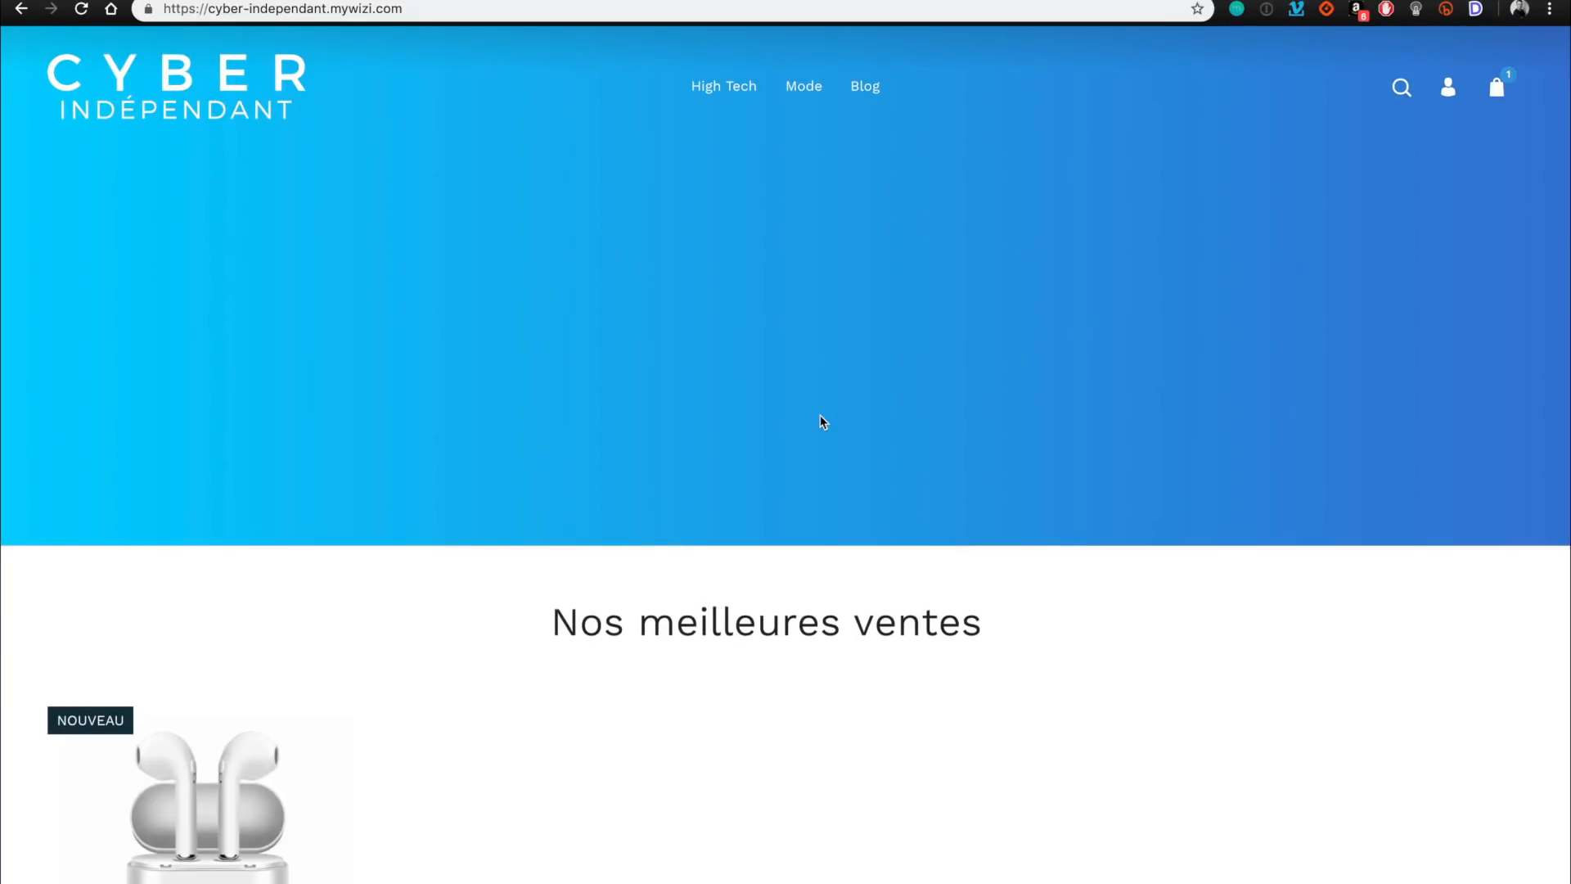
{"action": "scroll", "coordinate": [820, 421], "scroll_direction": "down", "scroll_amount": 3}
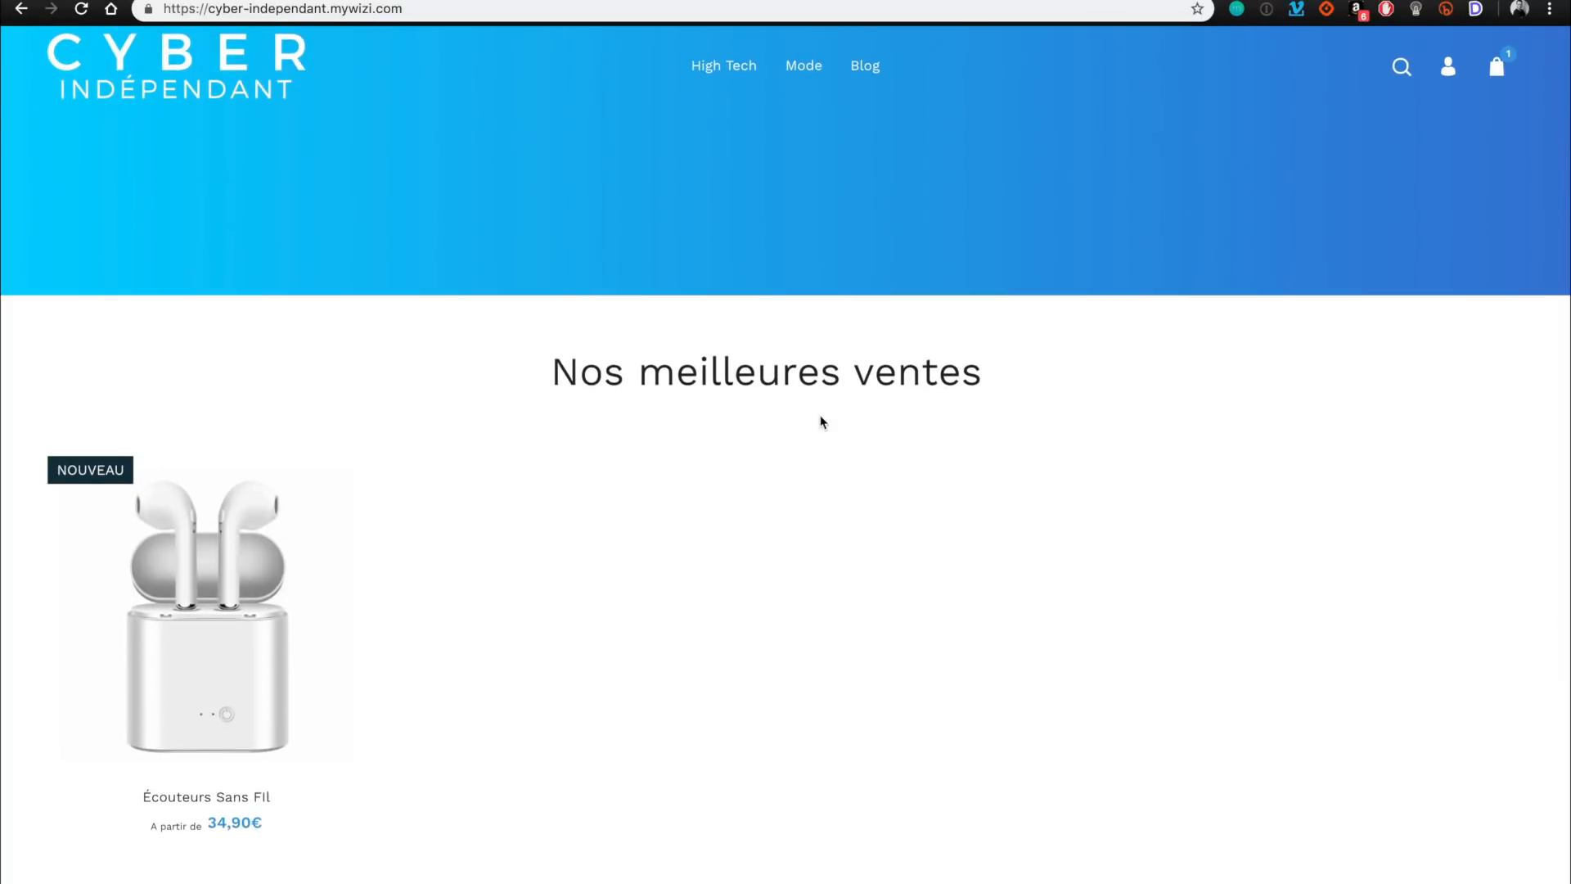
{"action": "scroll", "coordinate": [821, 420], "scroll_direction": "up", "scroll_amount": 4}
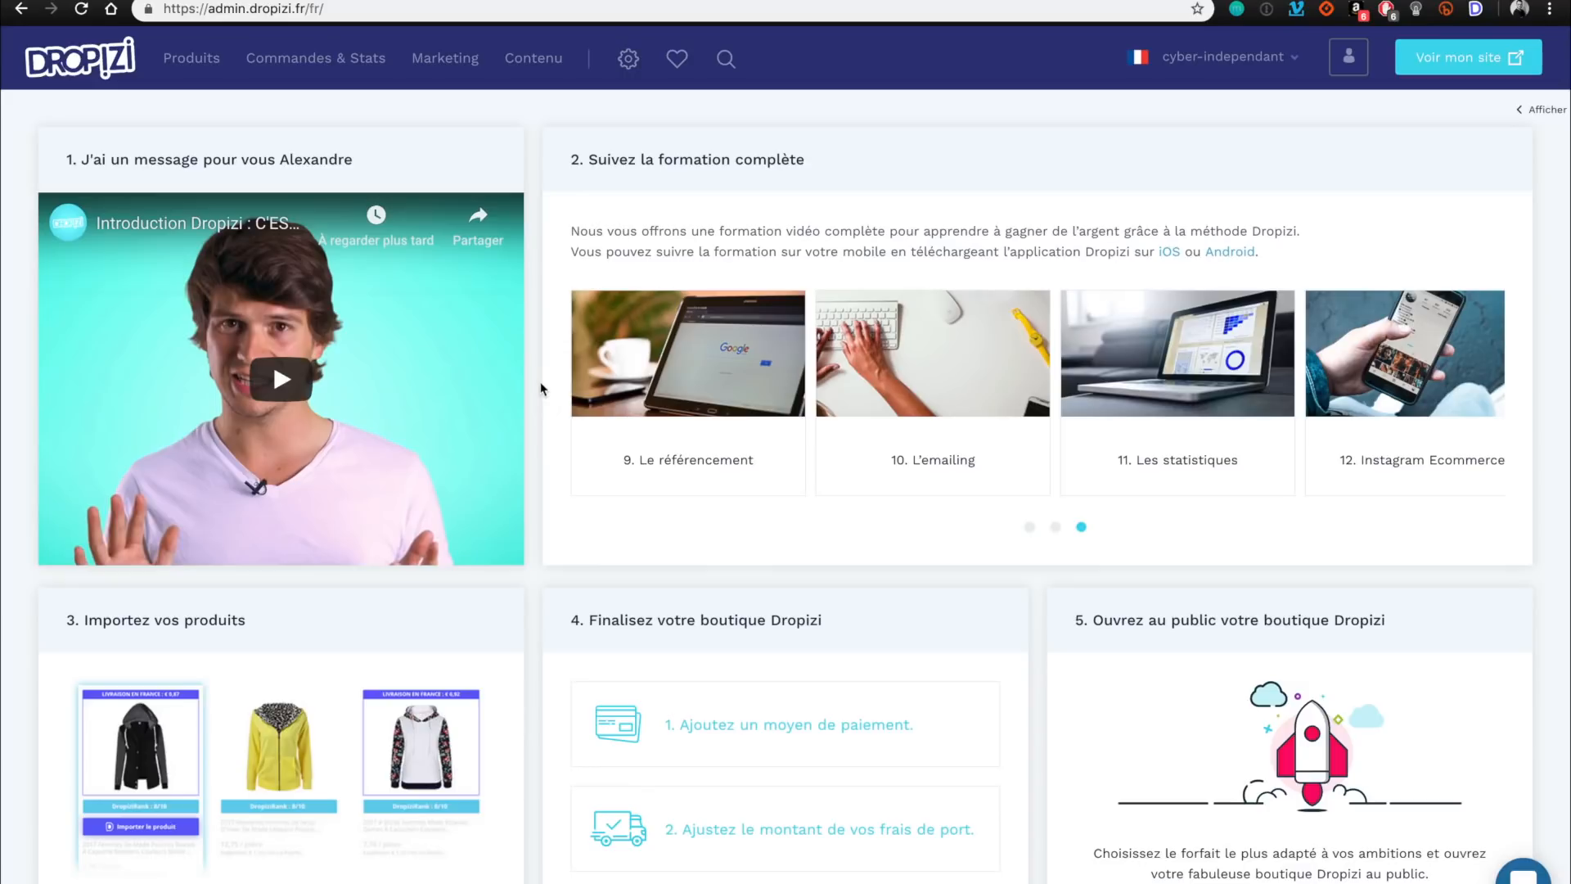
{"action": "scroll", "coordinate": [540, 387], "scroll_direction": "down", "scroll_amount": 3}
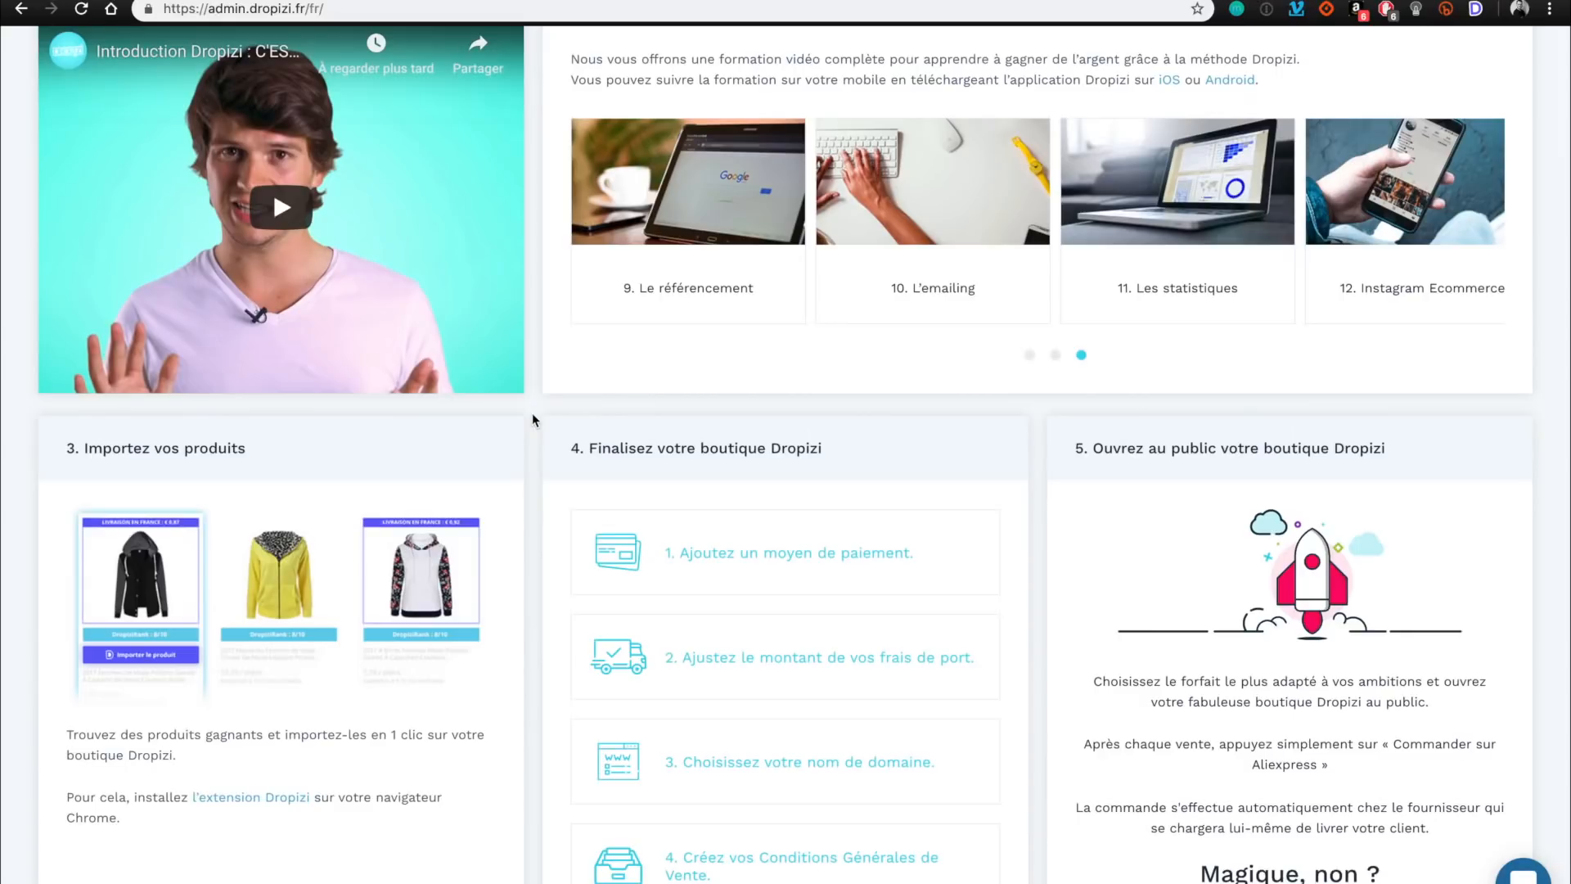
Look over the setup steps on the Dropizi admin home page and the orders and statistics overview in Commandes & Stats.
{"action": "scroll", "coordinate": [532, 418], "scroll_direction": "down", "scroll_amount": 2}
{"action": "scroll", "coordinate": [531, 418], "scroll_direction": "up", "scroll_amount": 5}
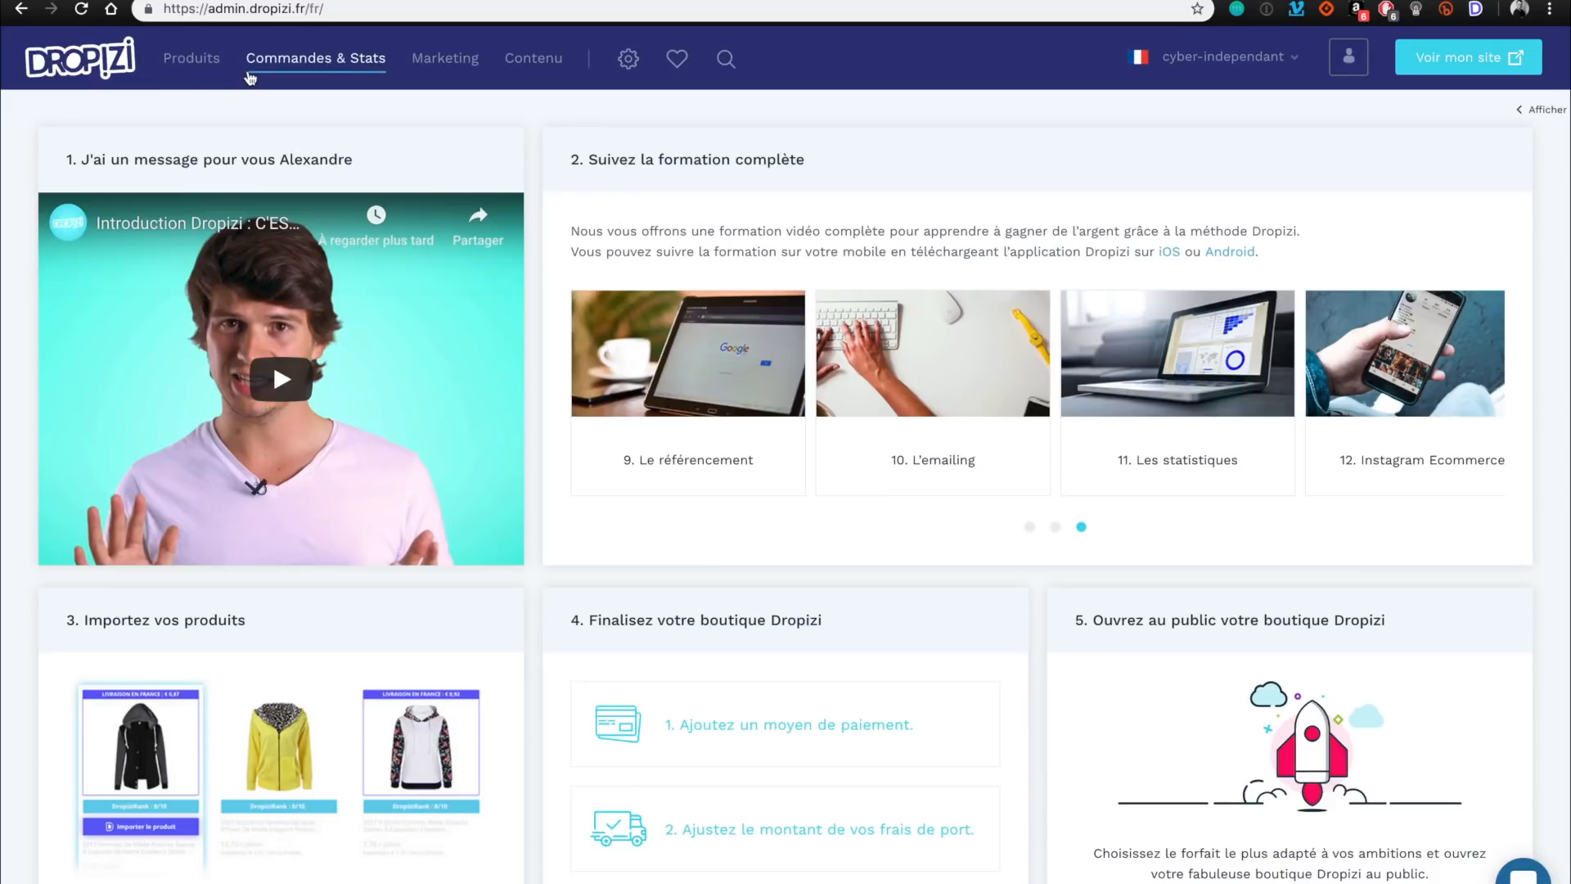
{"action": "left_click", "coordinate": [249, 75]}
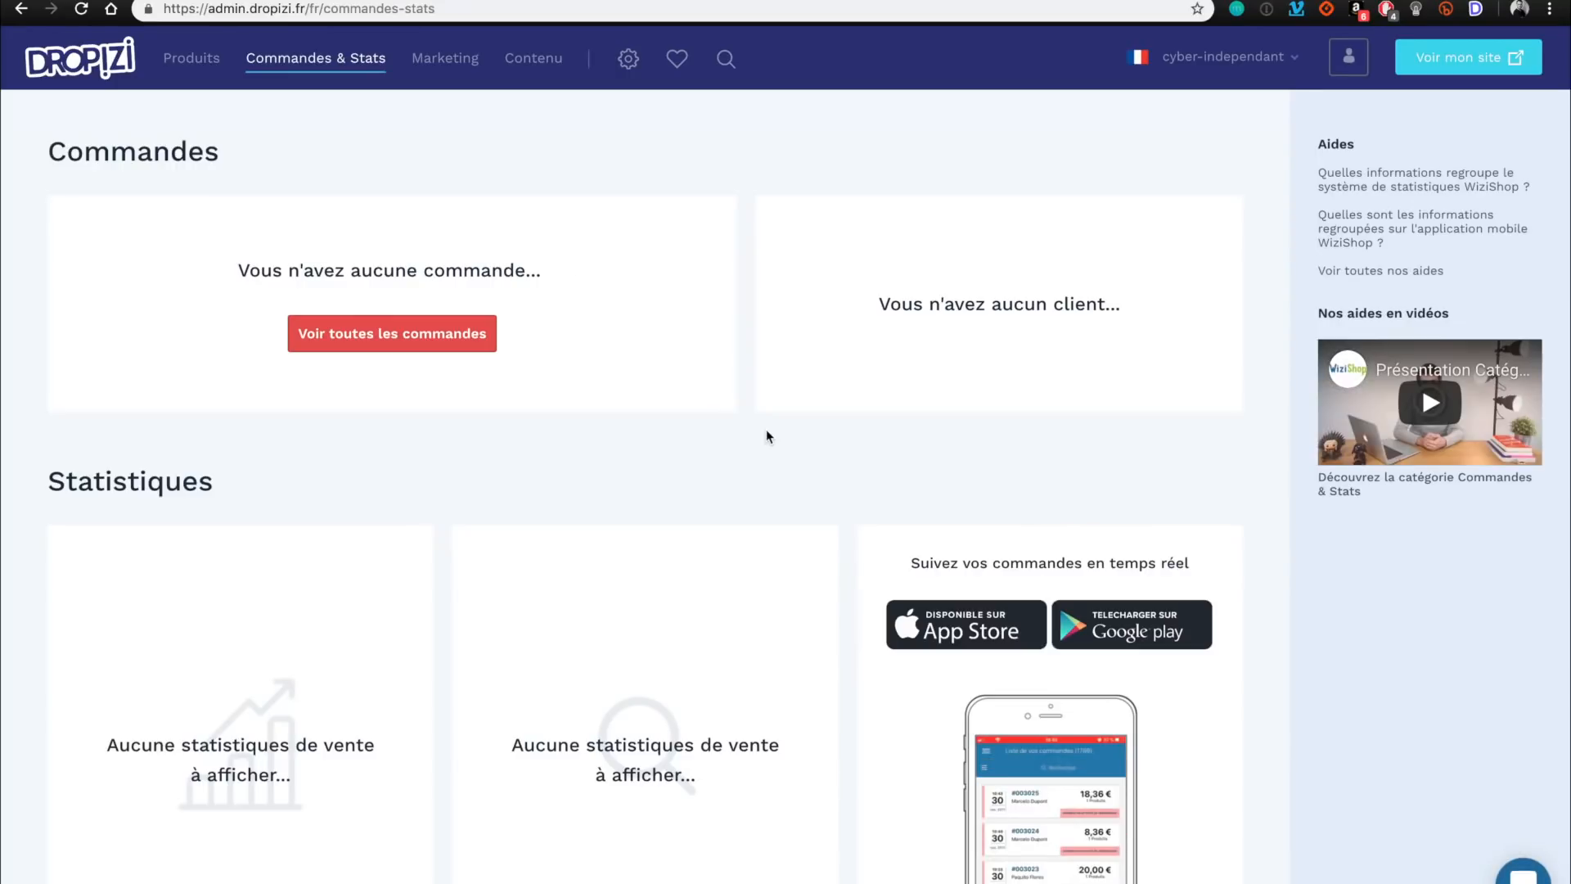
{"action": "scroll", "coordinate": [767, 437], "scroll_direction": "down", "scroll_amount": 2}
{"action": "scroll", "coordinate": [767, 437], "scroll_direction": "up", "scroll_amount": 2}
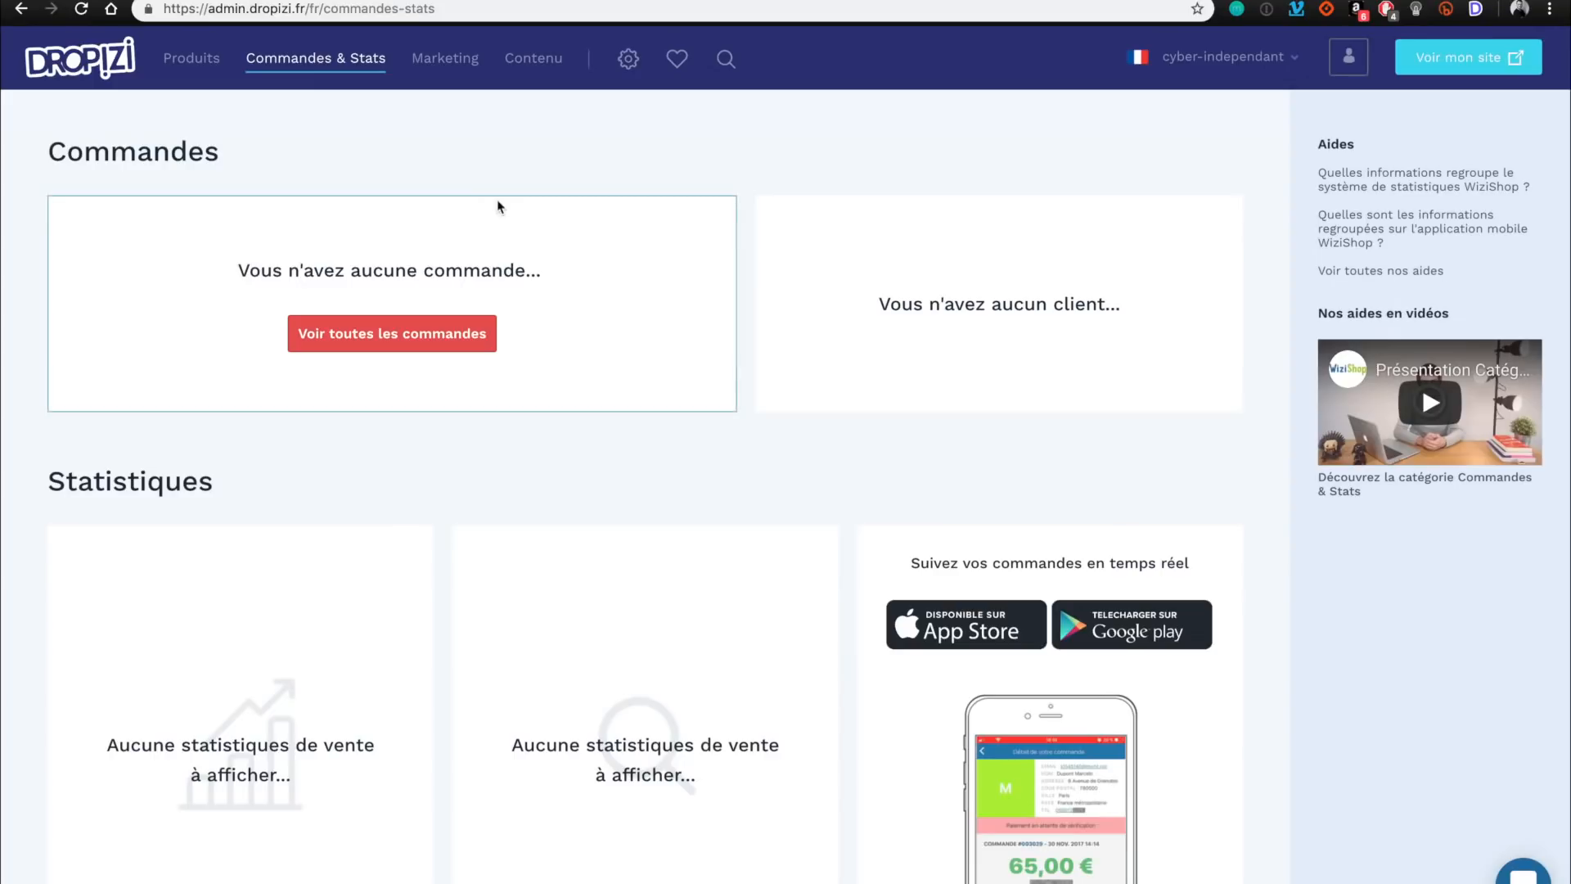
{"action": "left_click", "coordinate": [202, 63]}
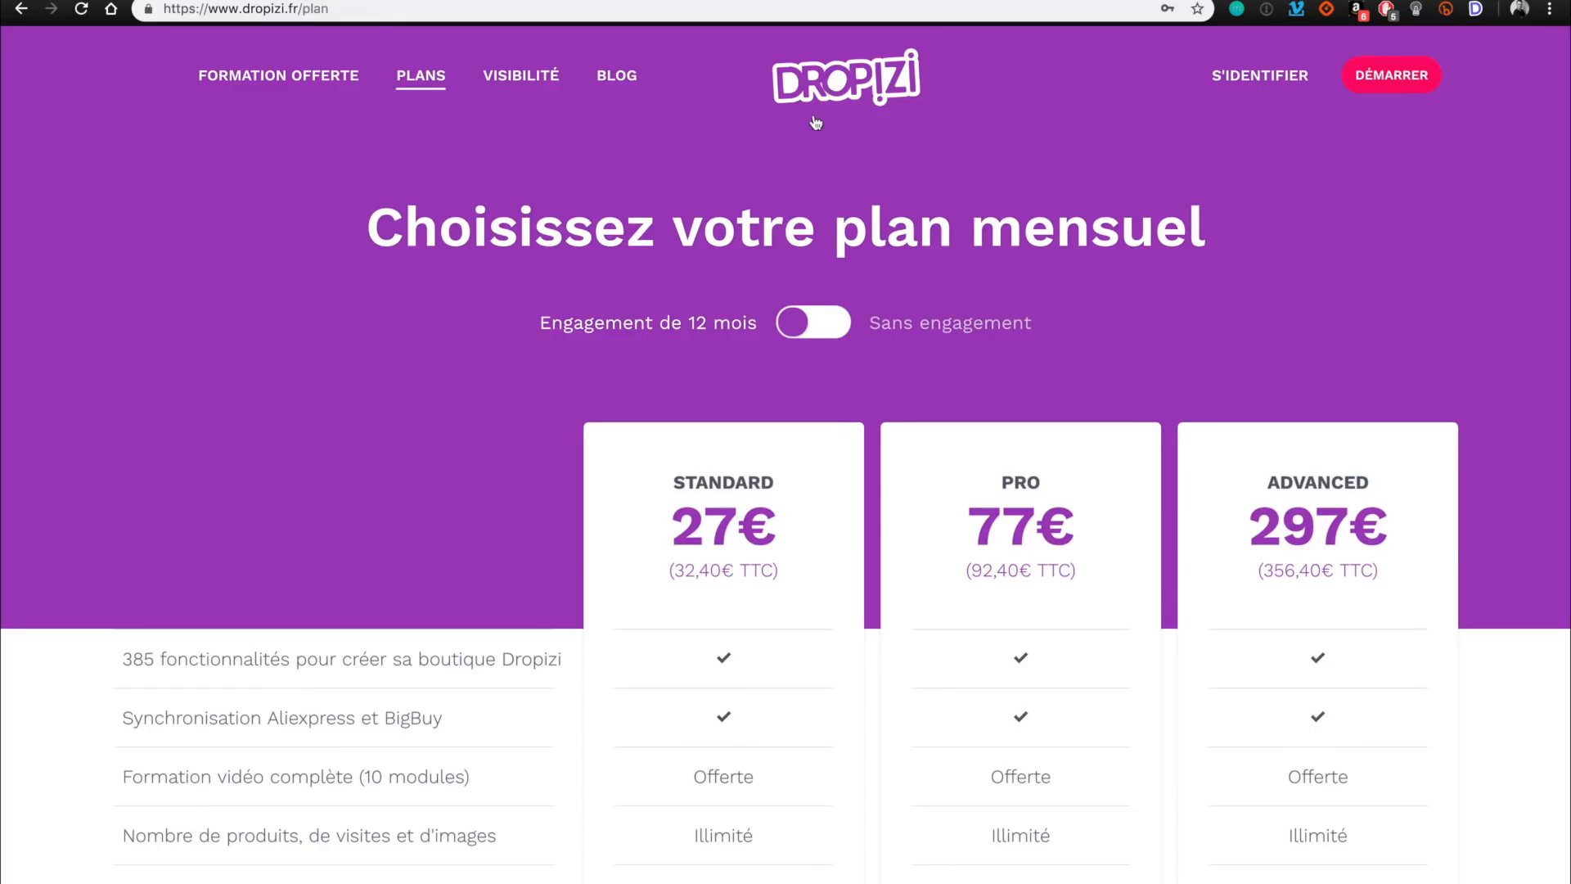
Go from the Plans page to the Dropizi website's home page and review its sections down to the free training offer.
{"action": "left_click", "coordinate": [833, 96]}
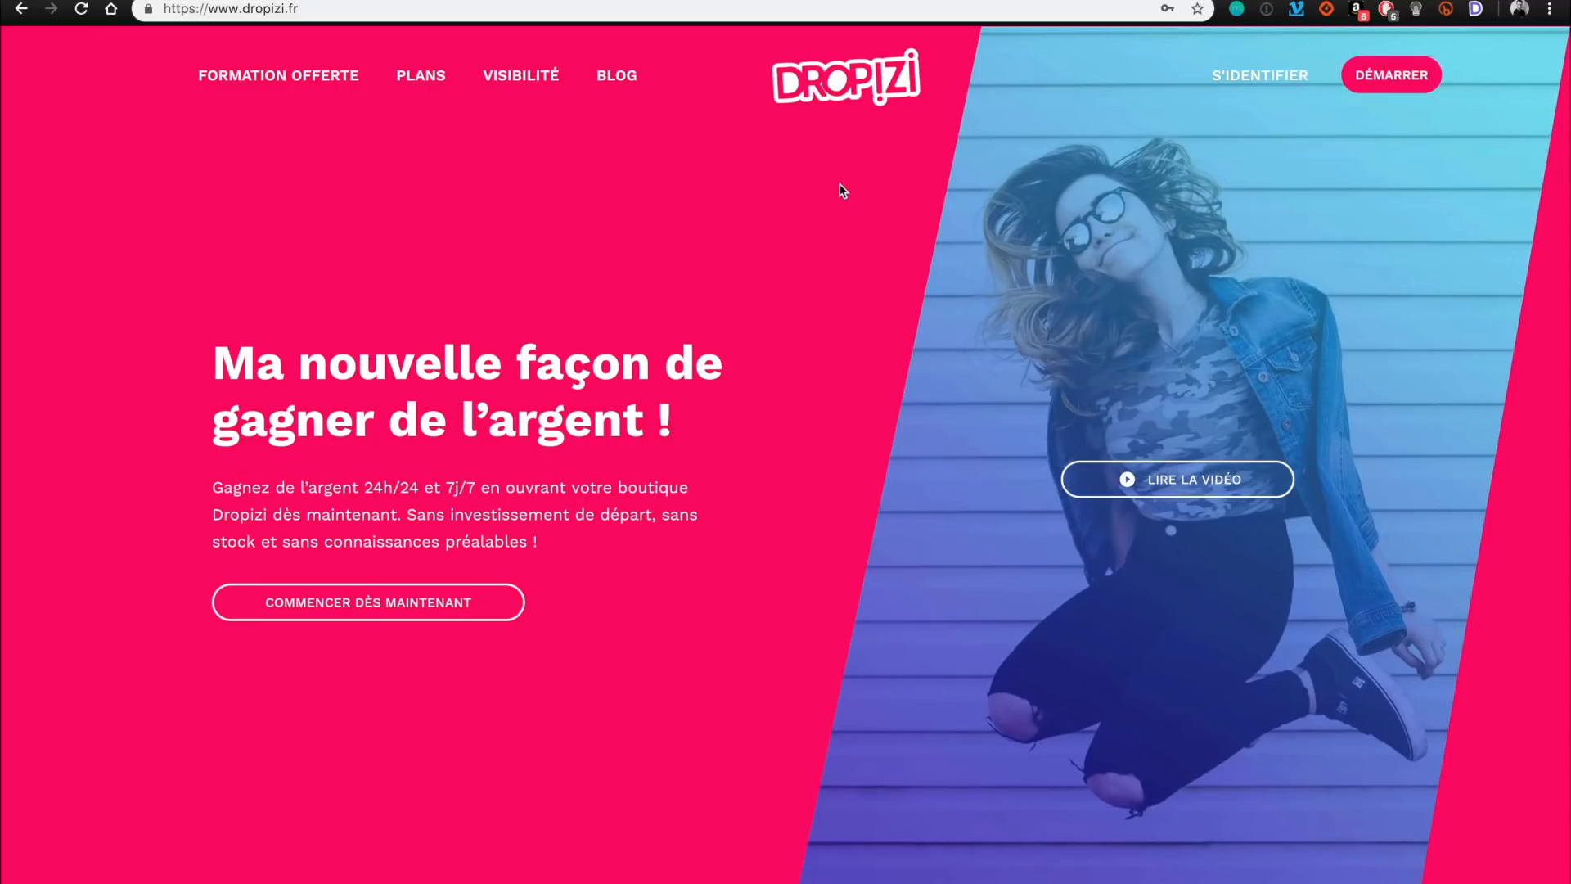
{"action": "scroll", "coordinate": [842, 190], "scroll_direction": "down", "scroll_amount": 15}
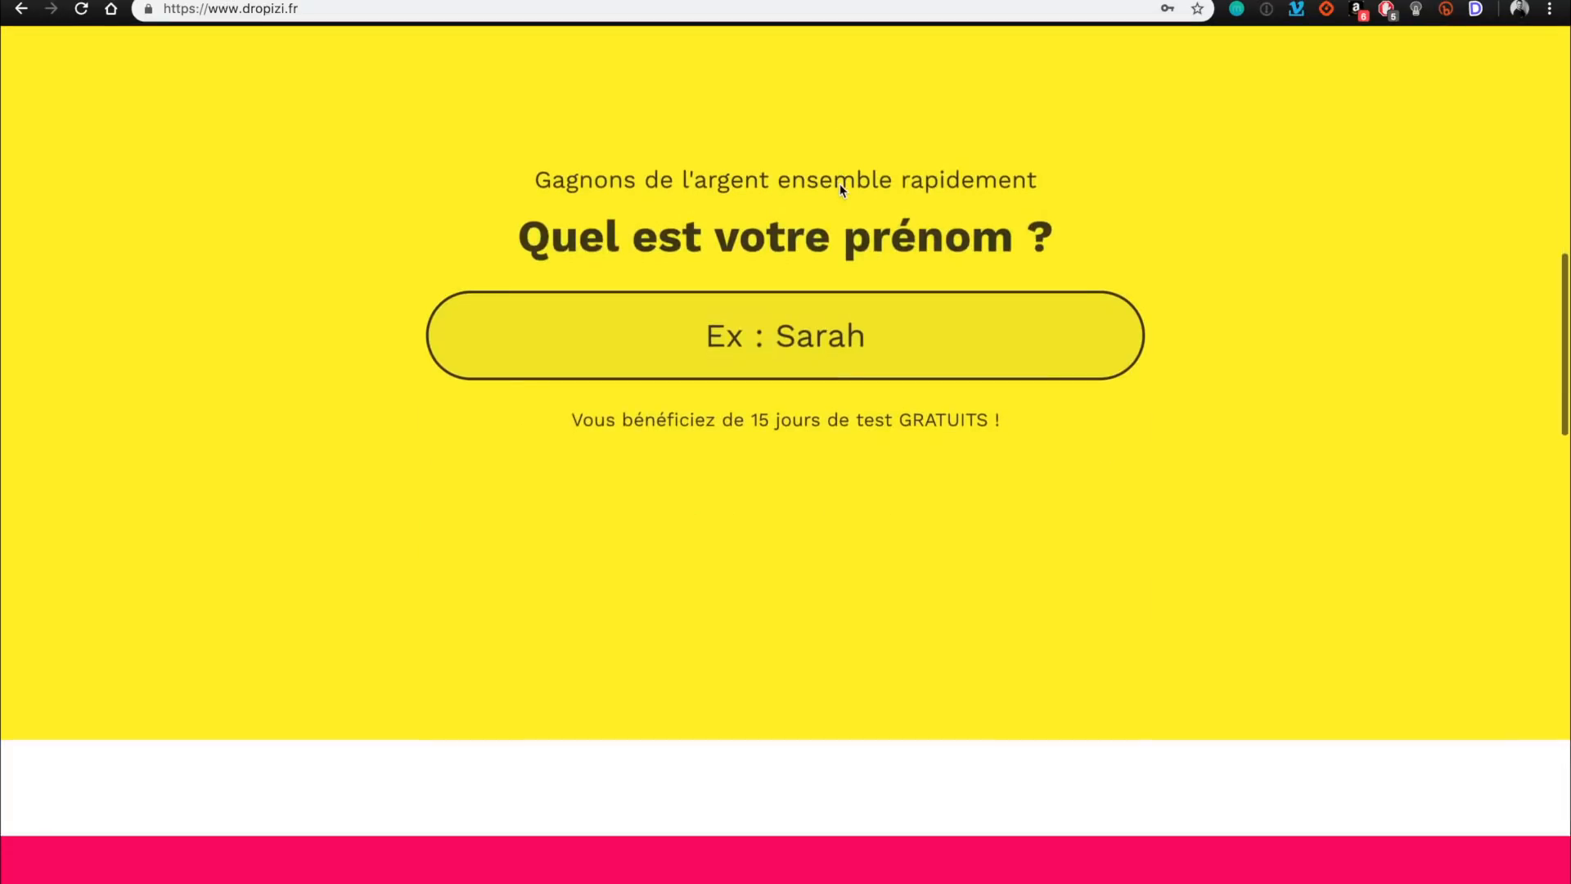
{"action": "scroll", "coordinate": [843, 191], "scroll_direction": "down", "scroll_amount": 20}
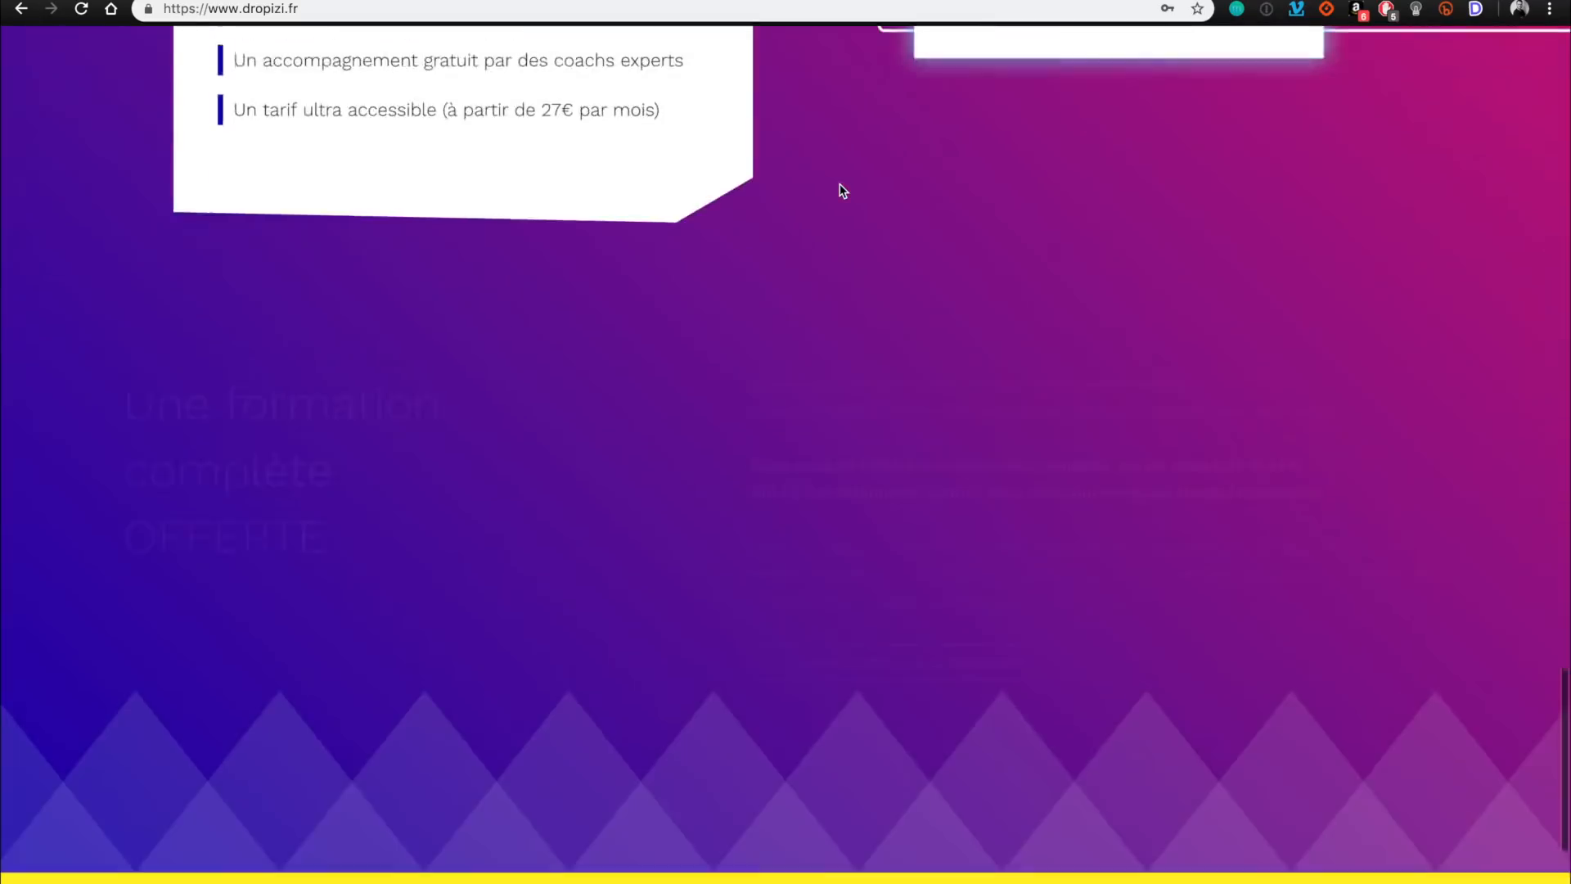
{"action": "scroll", "coordinate": [842, 191], "scroll_direction": "down", "scroll_amount": 2}
{"action": "scroll", "coordinate": [843, 191], "scroll_direction": "up", "scroll_amount": 2}
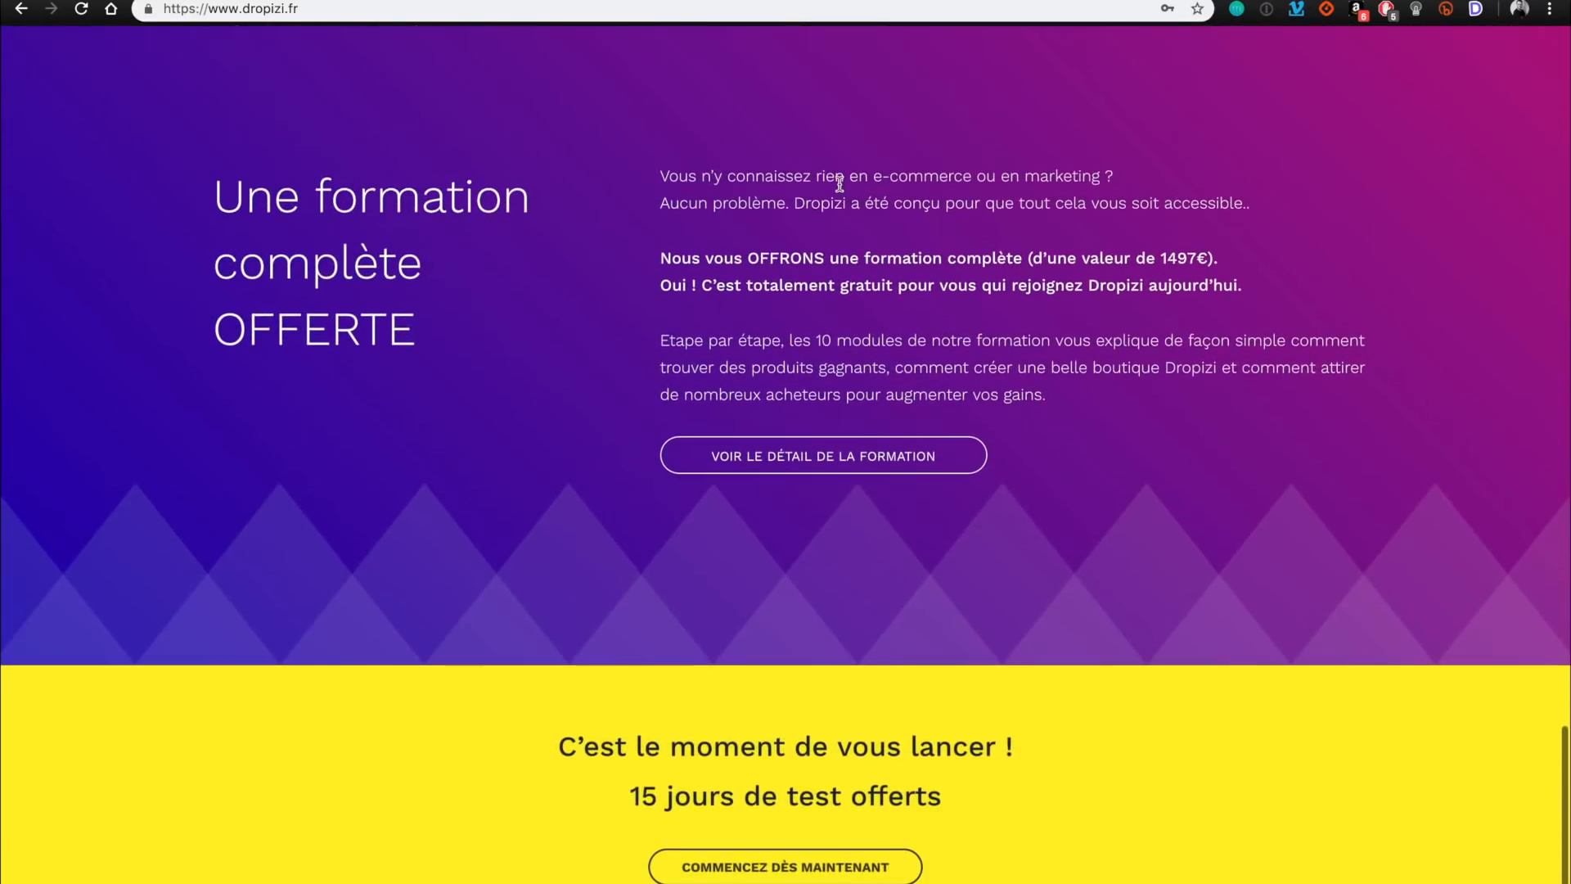
{"action": "scroll", "coordinate": [841, 196], "scroll_direction": "up", "scroll_amount": 6}
{"action": "scroll", "coordinate": [836, 196], "scroll_direction": "up", "scroll_amount": 20}
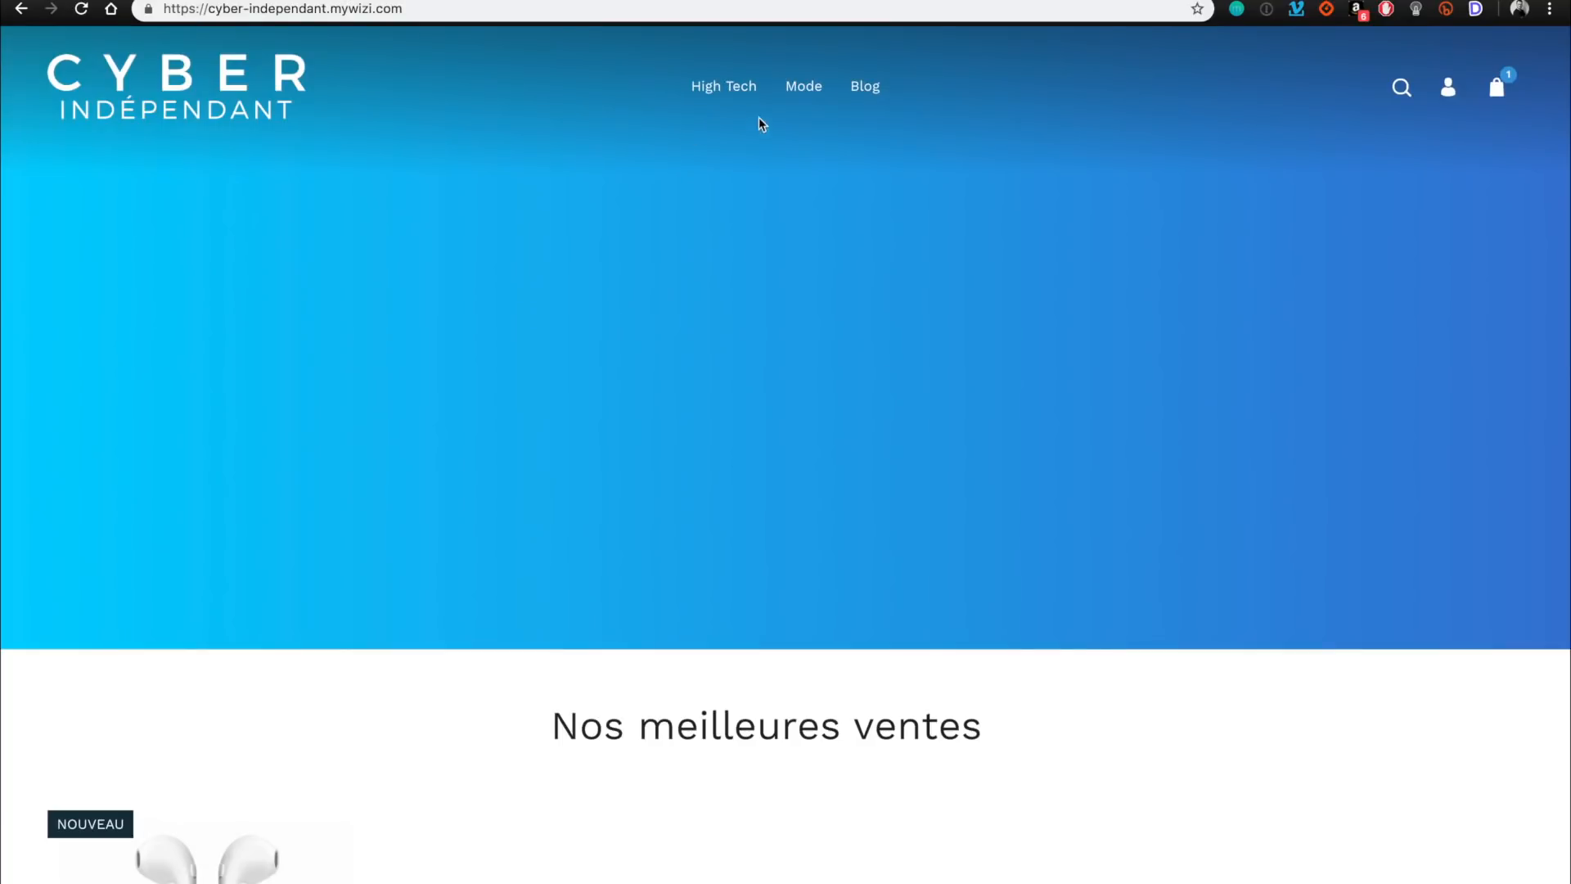
Open Coque iPhone from the storefront's High Tech category and add the Black For iPhone 5 5S SE variant to the cart.
{"action": "left_click", "coordinate": [724, 89]}
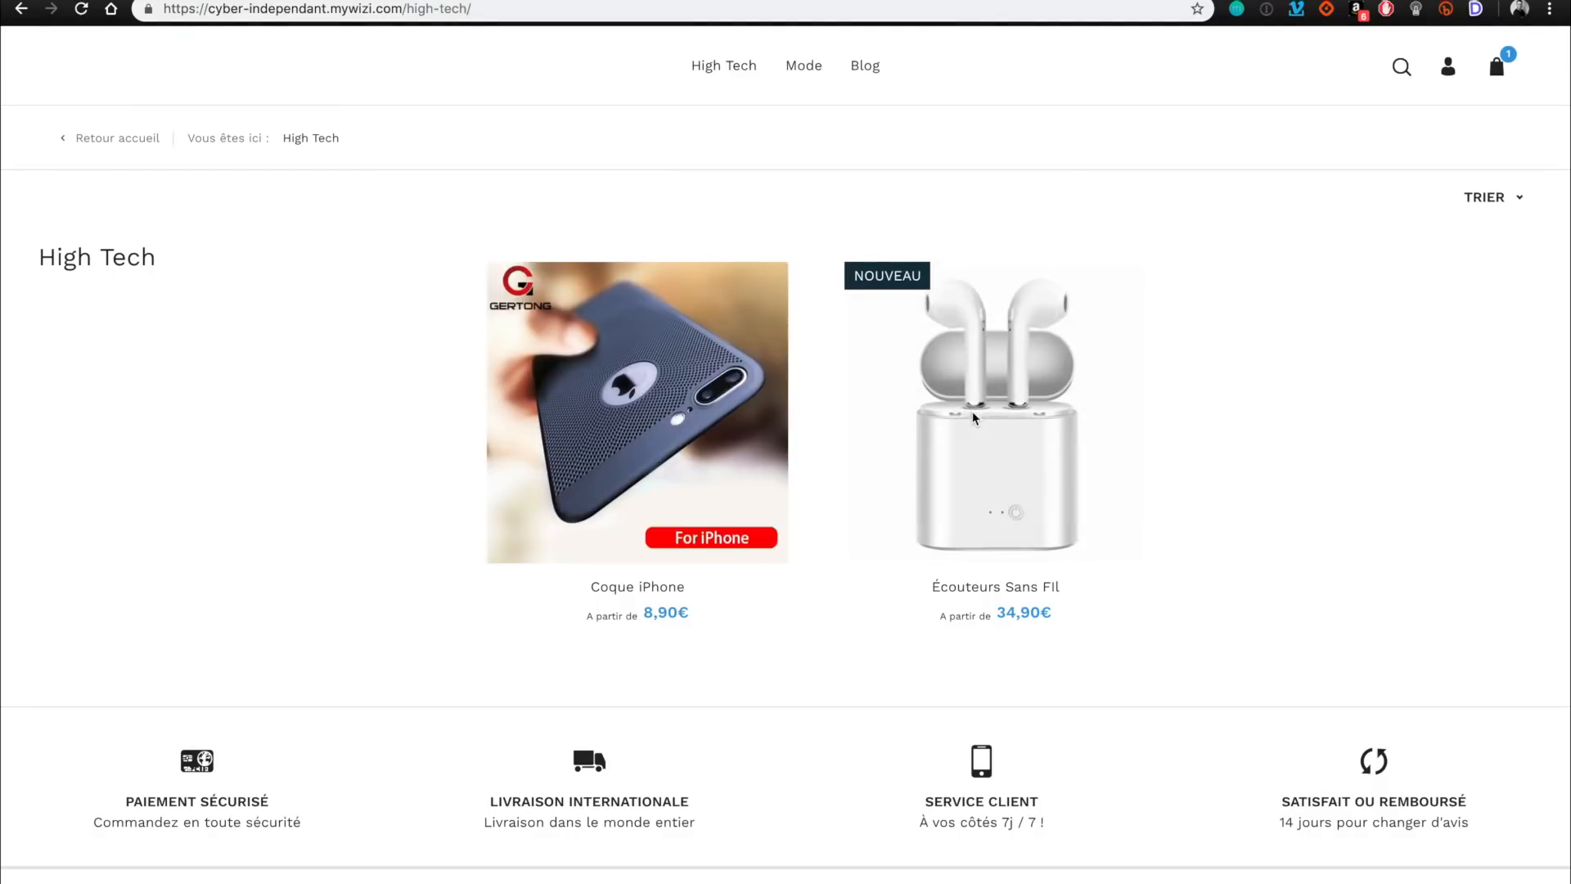
{"action": "mouse_move", "coordinate": [633, 451]}
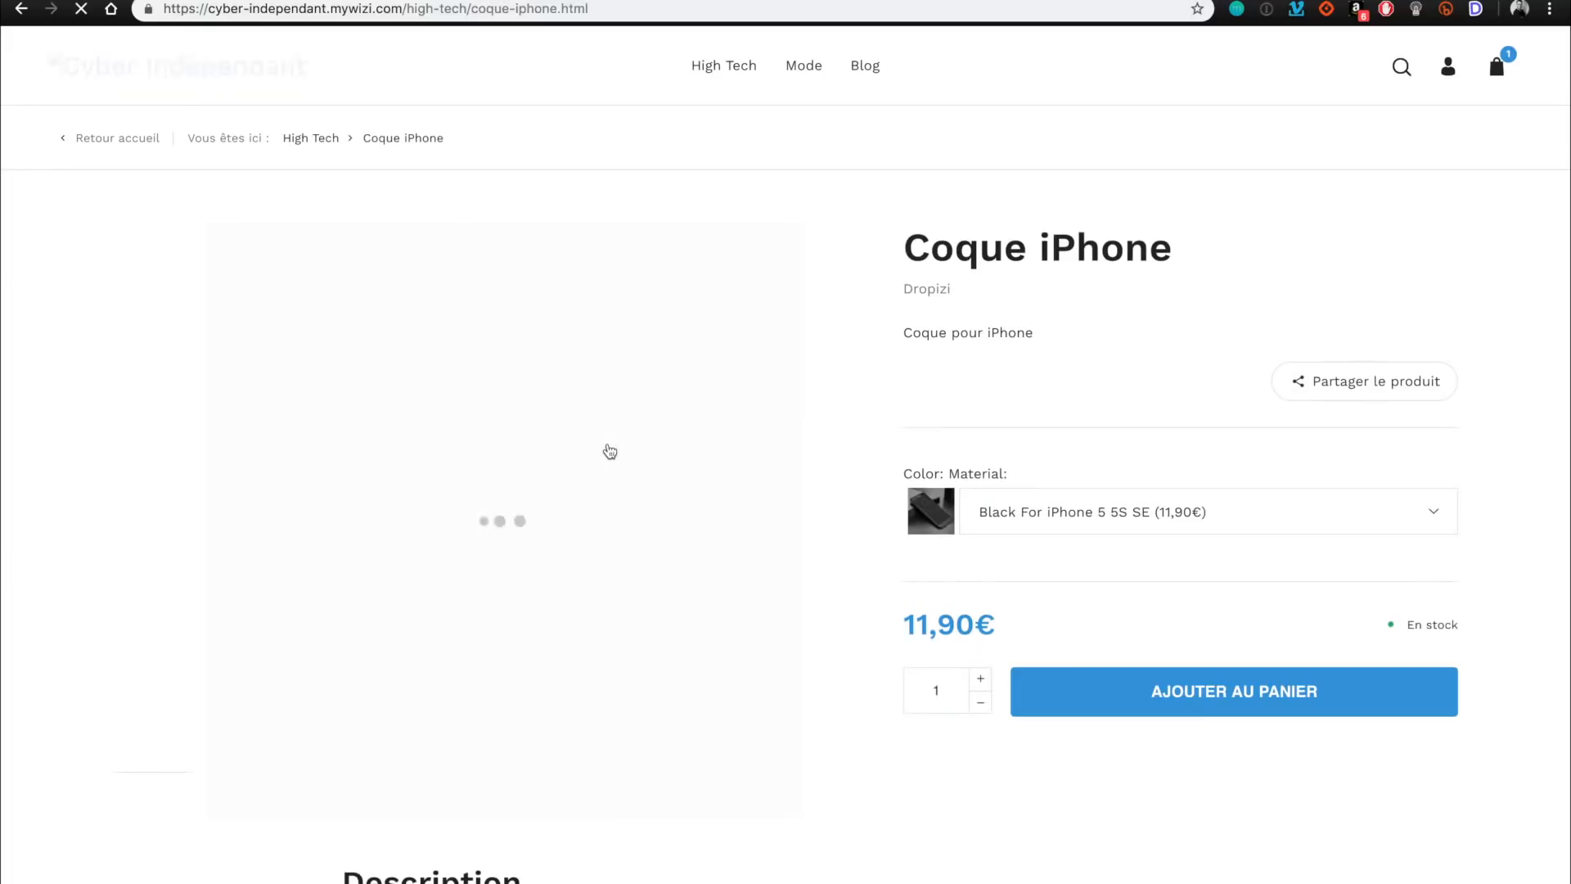
{"action": "left_click", "coordinate": [1141, 726]}
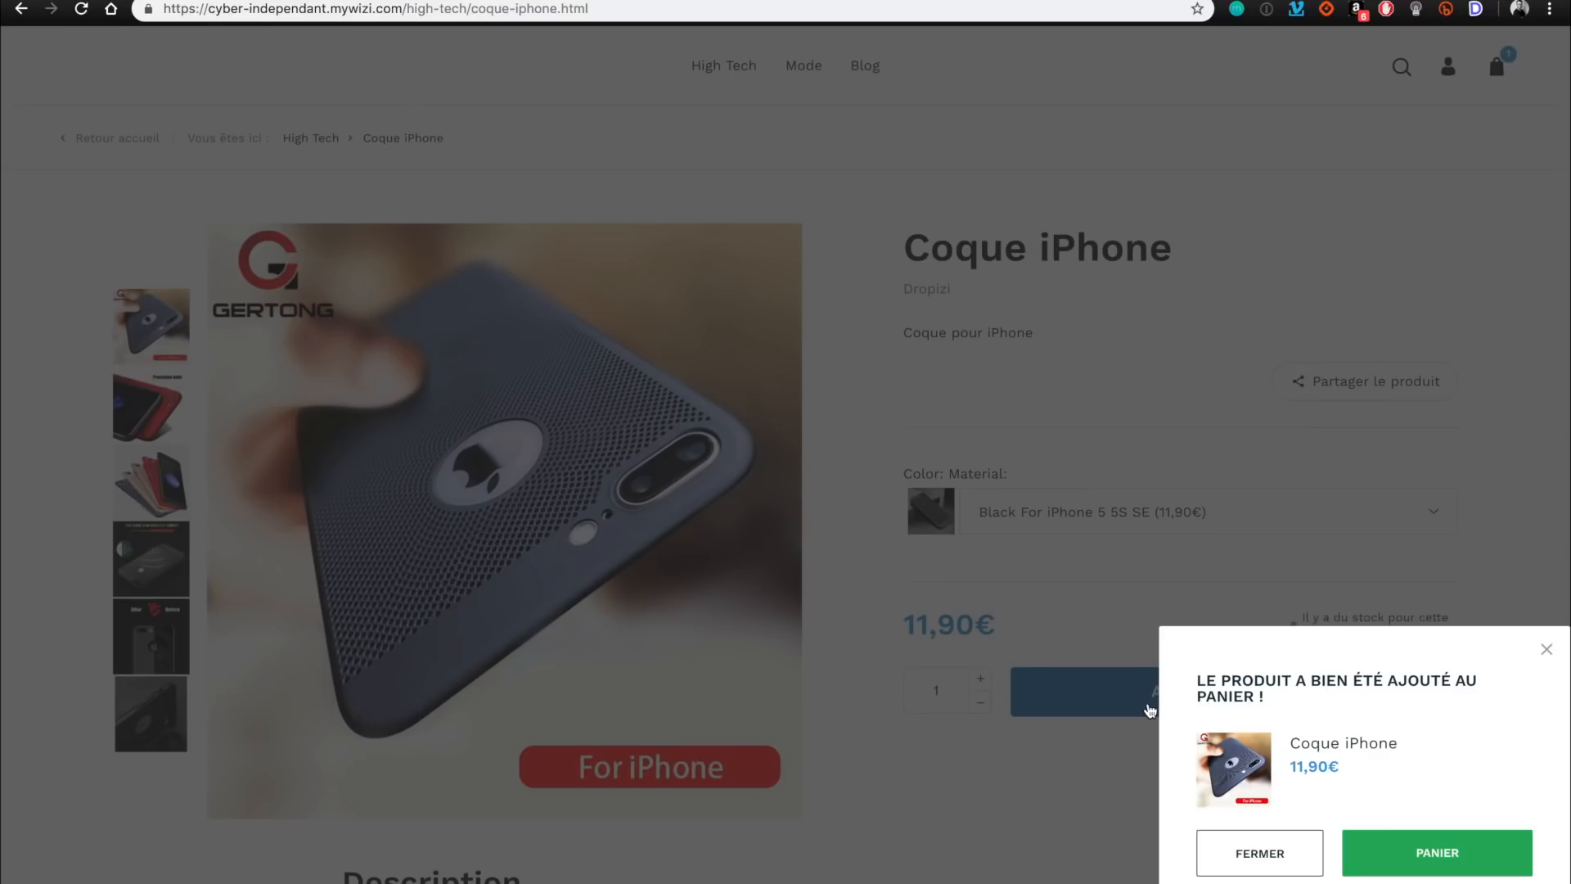
In the storefront cart, remove the wireless earphones and validate the cart with only the iPhone case.
{"action": "left_click", "coordinate": [1139, 693]}
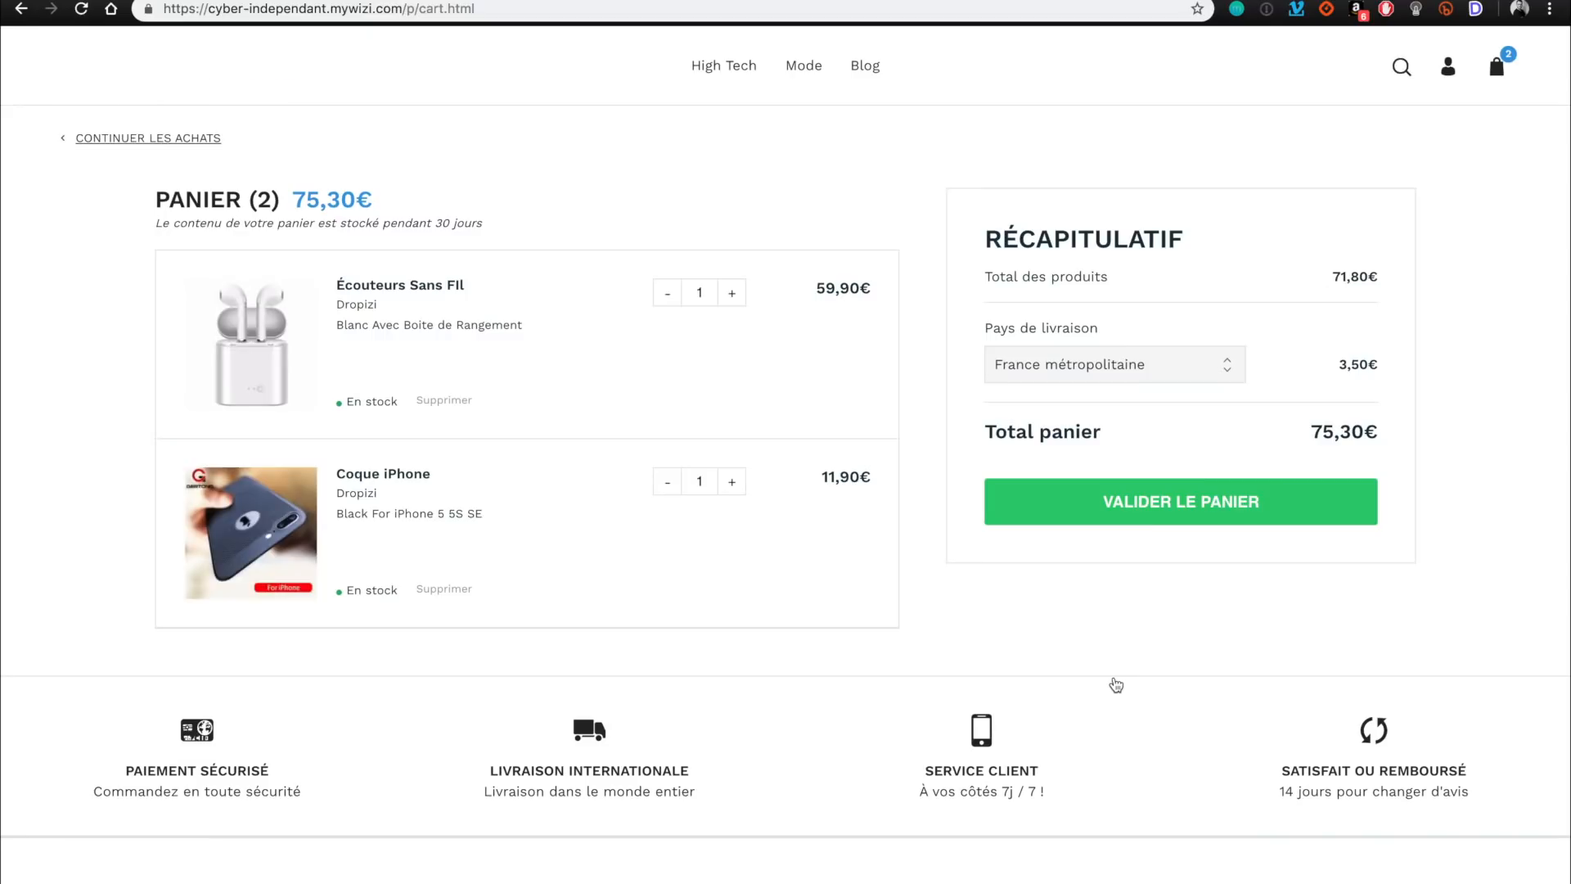
{"action": "left_click", "coordinate": [668, 293]}
{"action": "left_click", "coordinate": [1043, 518]}
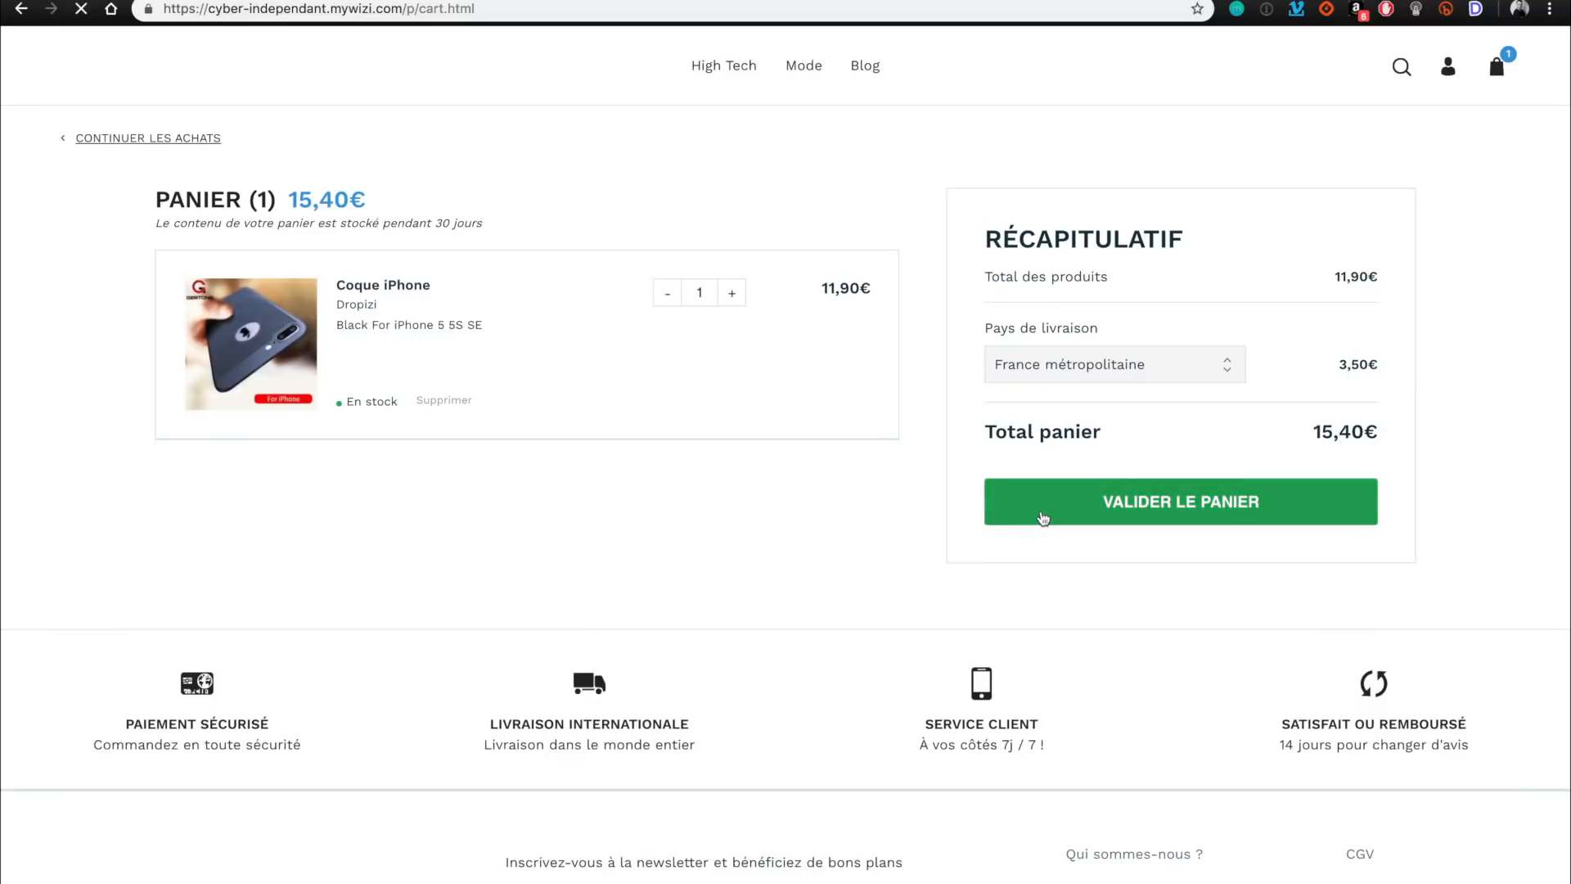